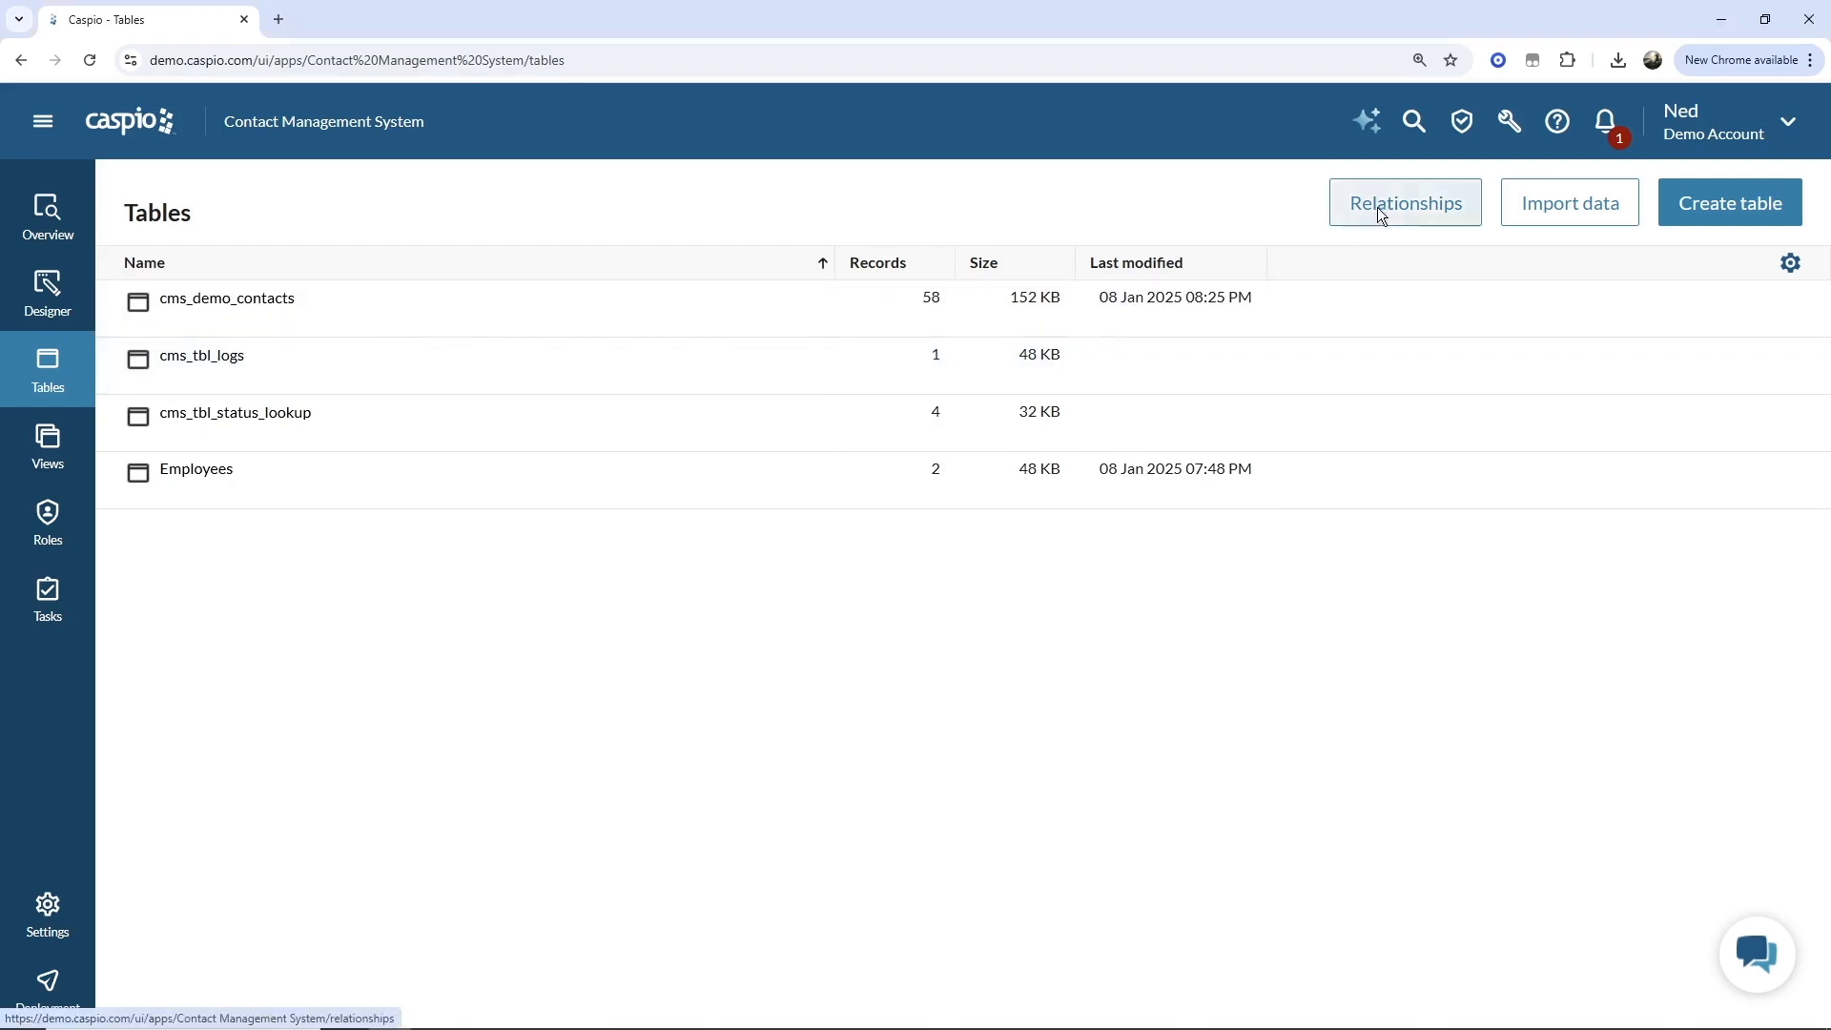
Open the table relationships diagram and add the Employees table, resizing and repositioning its box.
left_click(1379, 206)
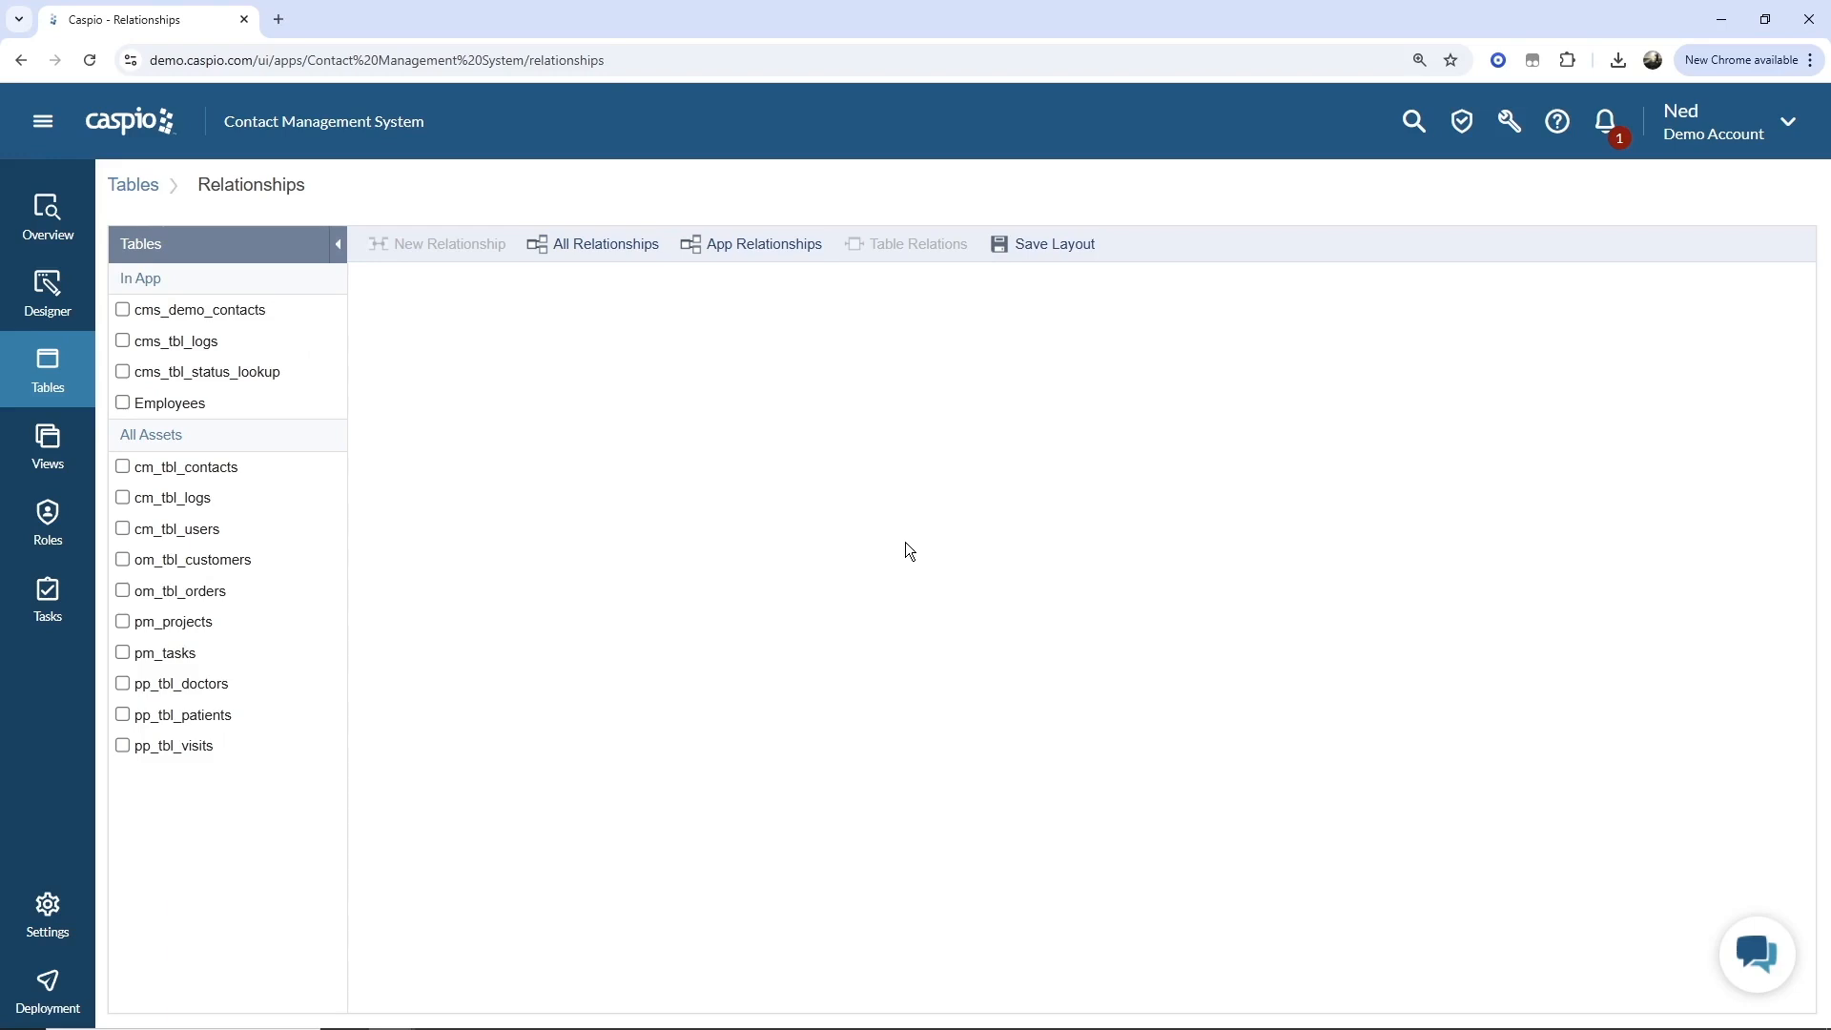
left_click(134, 403)
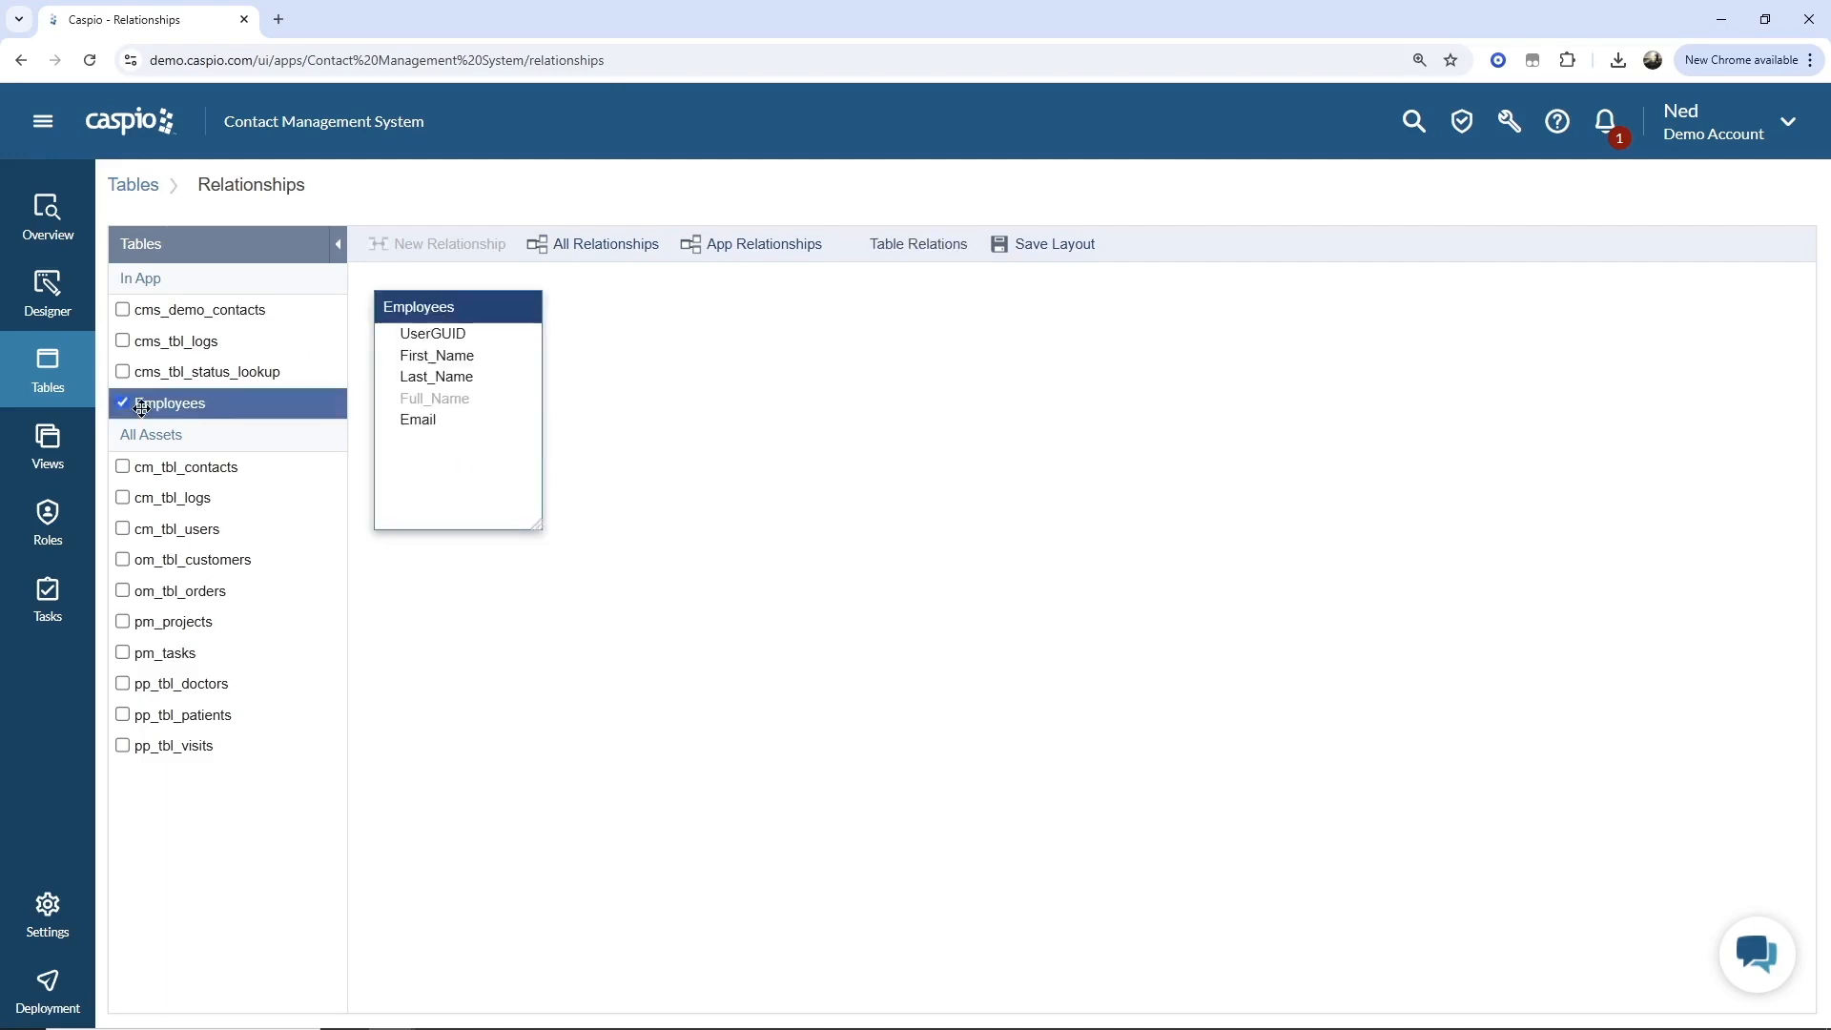
left_click_drag(548, 531, 608, 508)
left_click_drag(493, 304, 547, 355)
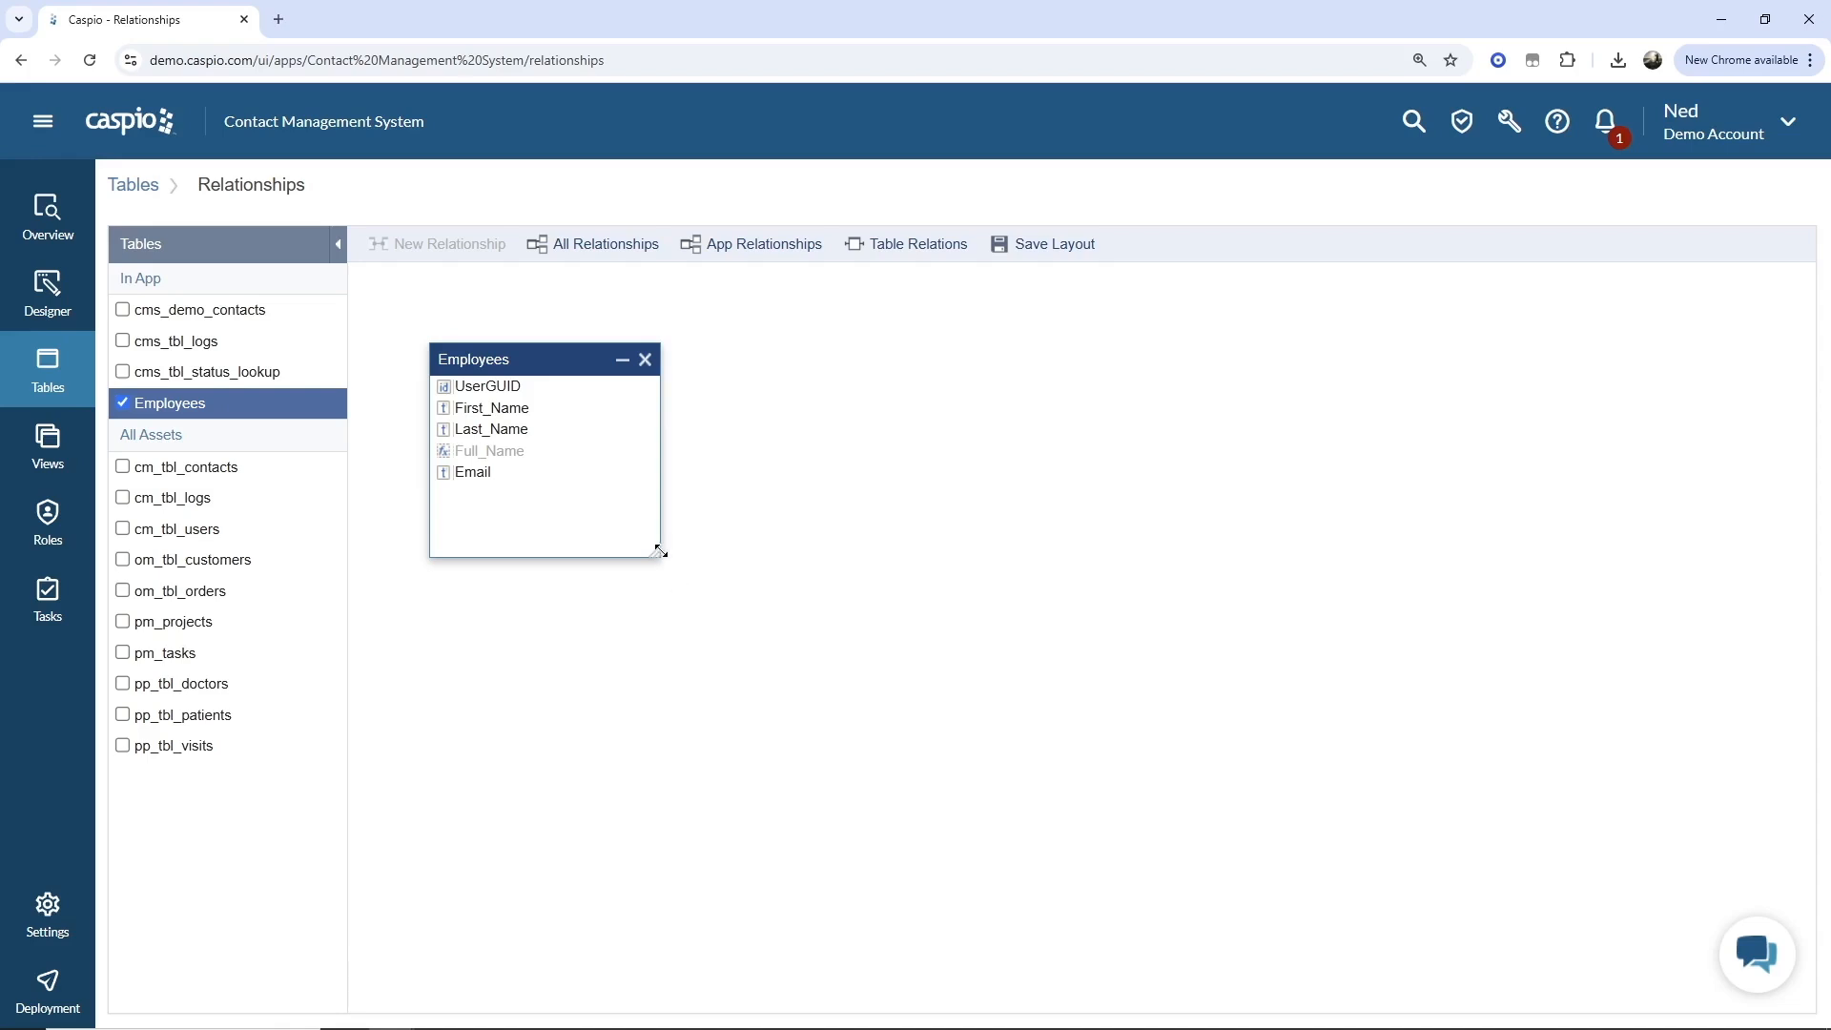
mouse_move(659, 551)
left_mouse_down()
mouse_move(621, 528)
mouse_move(641, 532)
left_mouse_up()
left_click_drag(541, 395, 492, 364)
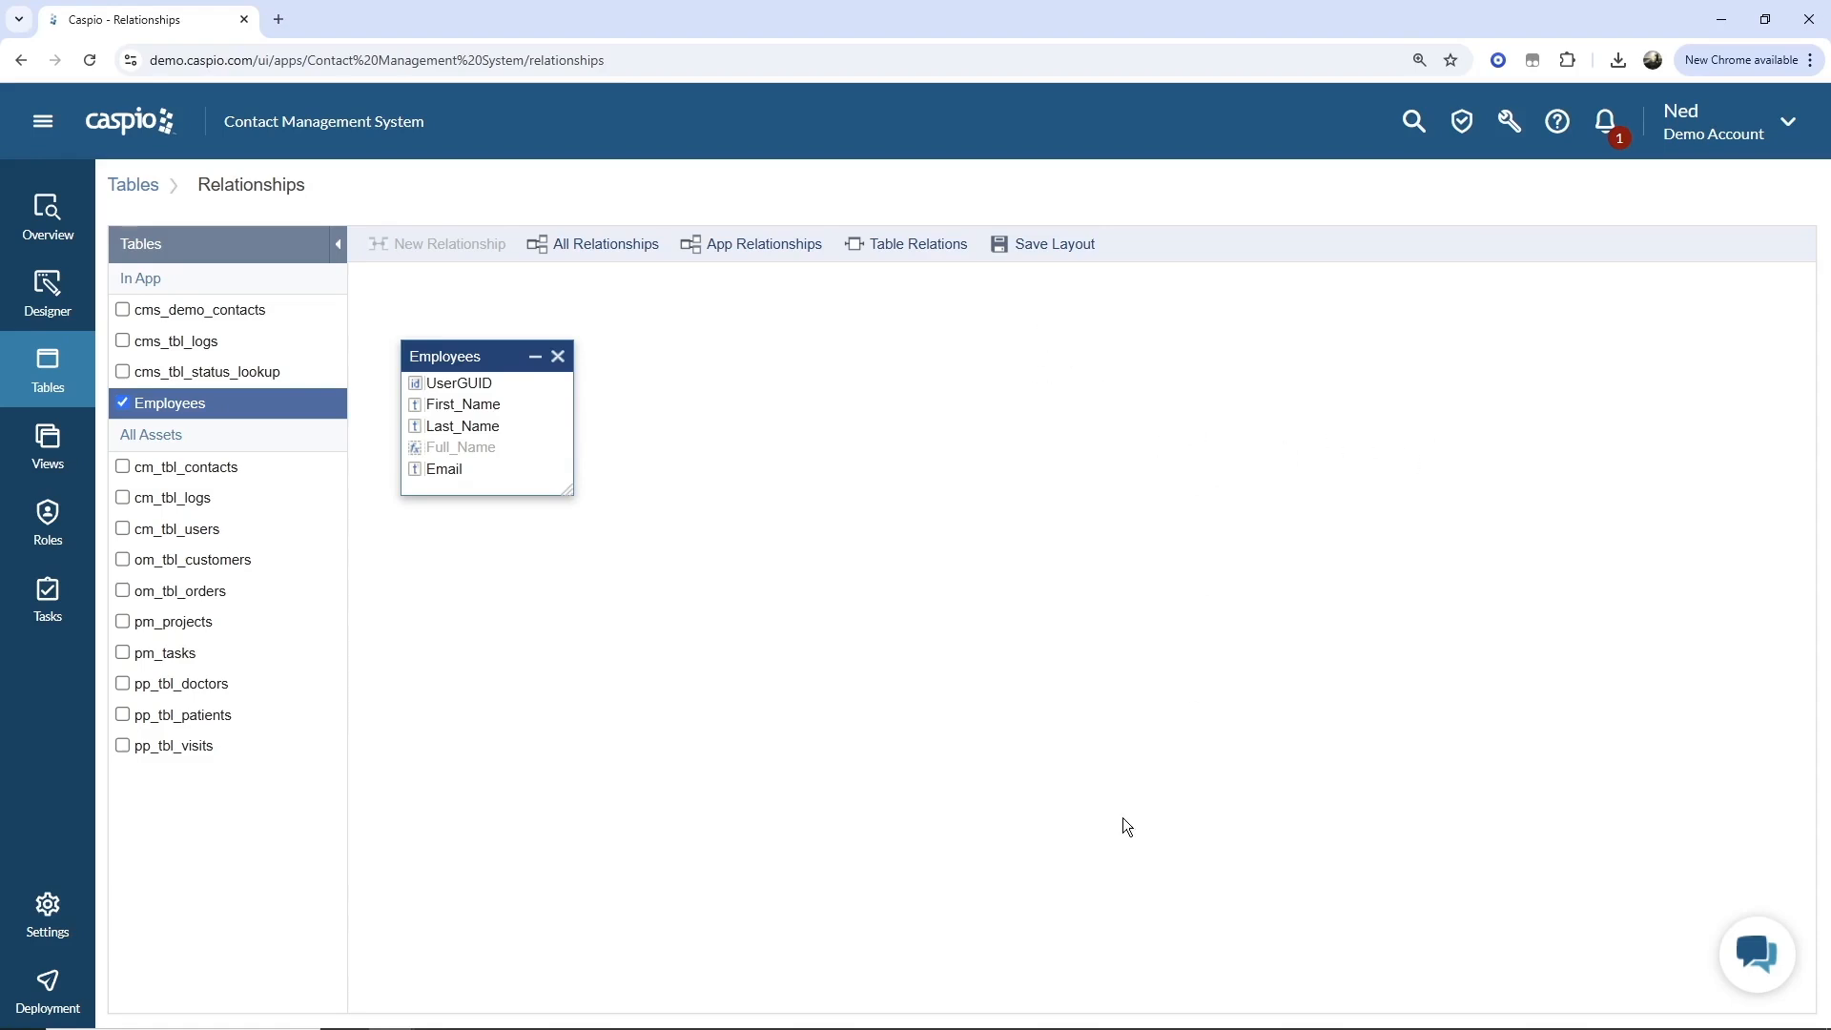
left_click_drag(473, 356, 492, 431)
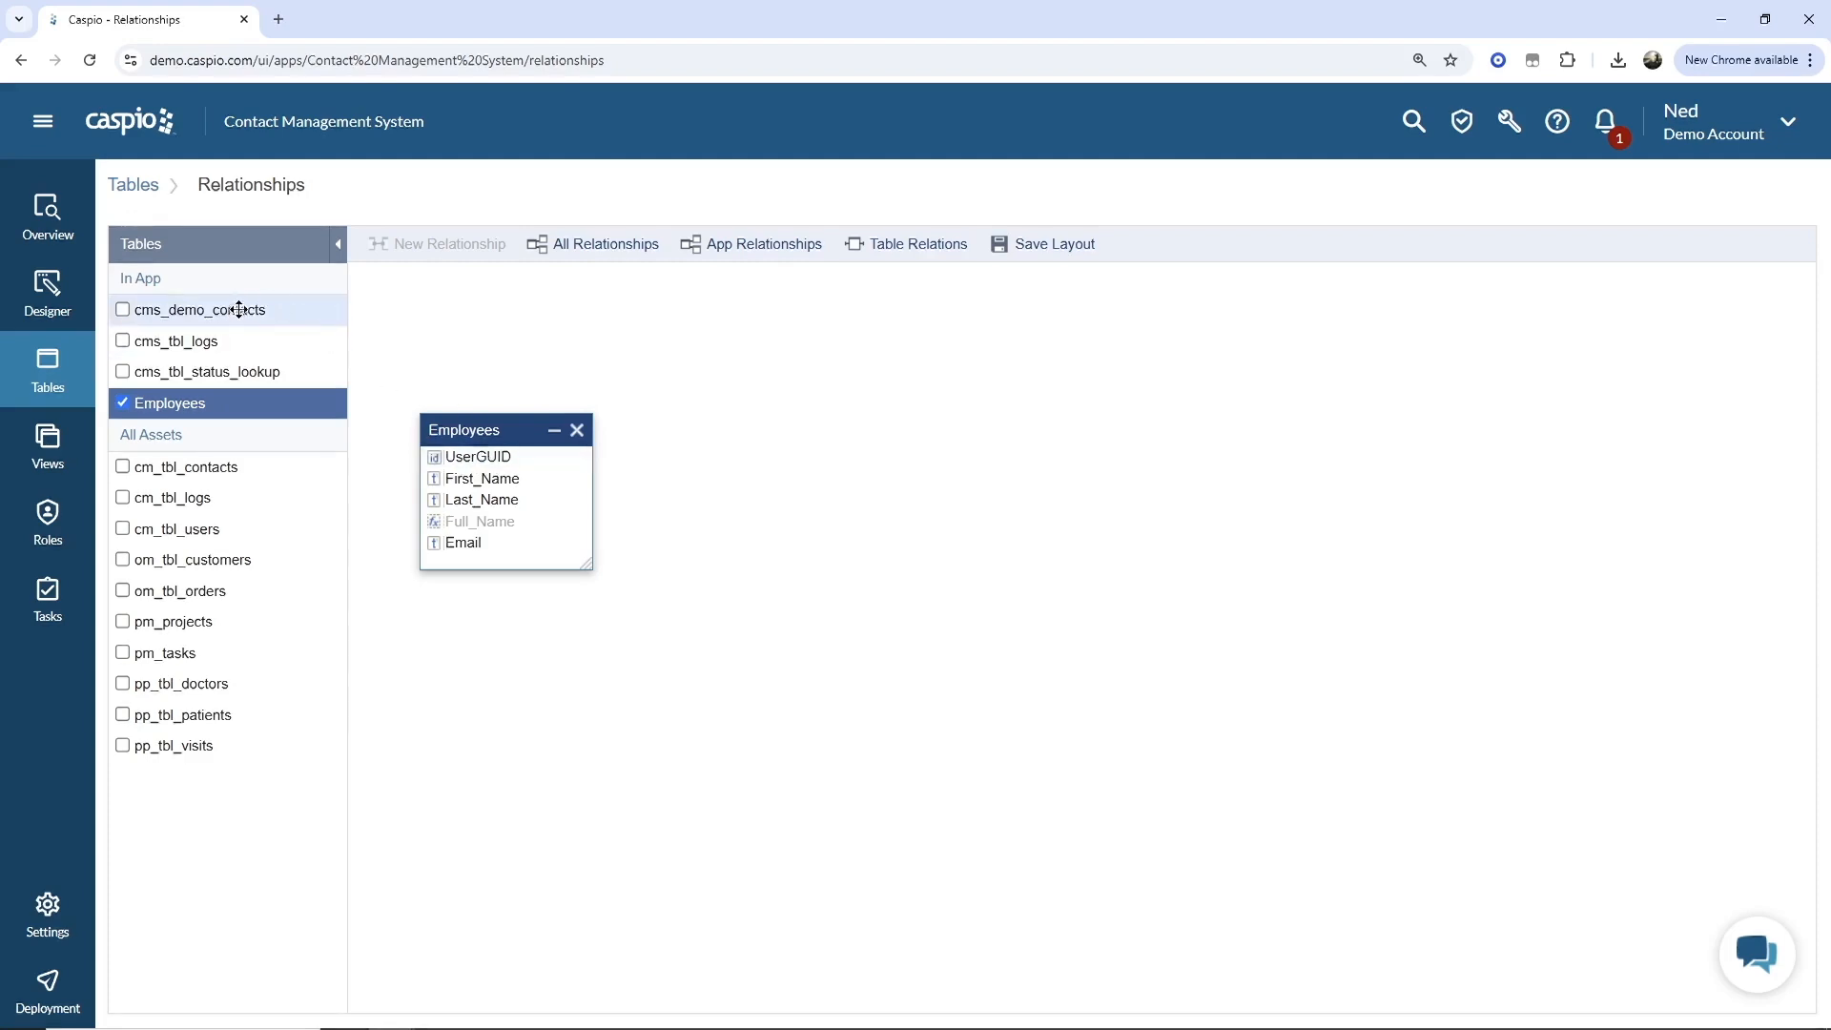
Add the cms_demo_contacts table to the diagram and move and enlarge its box.
left_click(123, 310)
left_click_drag(873, 307, 740, 399)
left_click_drag(852, 623, 1048, 856)
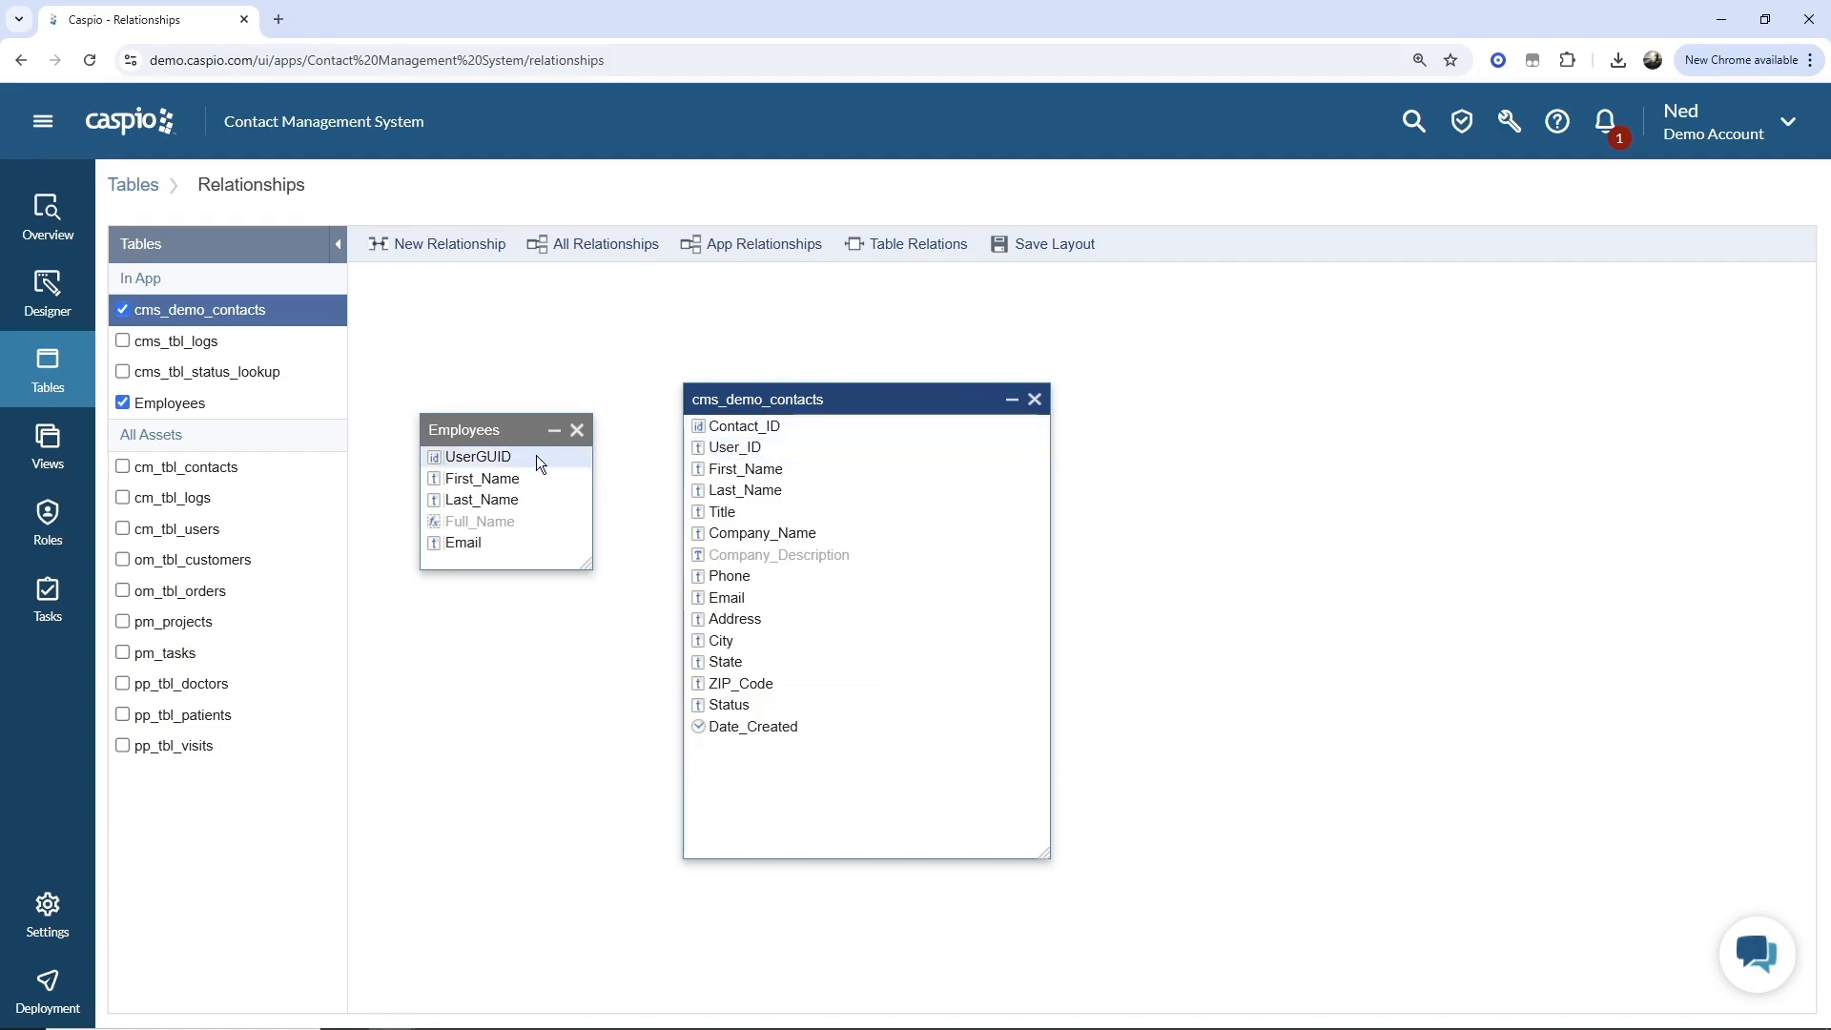
Relate Employees UserGUID to cms_demo_contacts User_ID with display value Full_Name, used on DataPages/DataParts.
left_click_drag(559, 456, 732, 456)
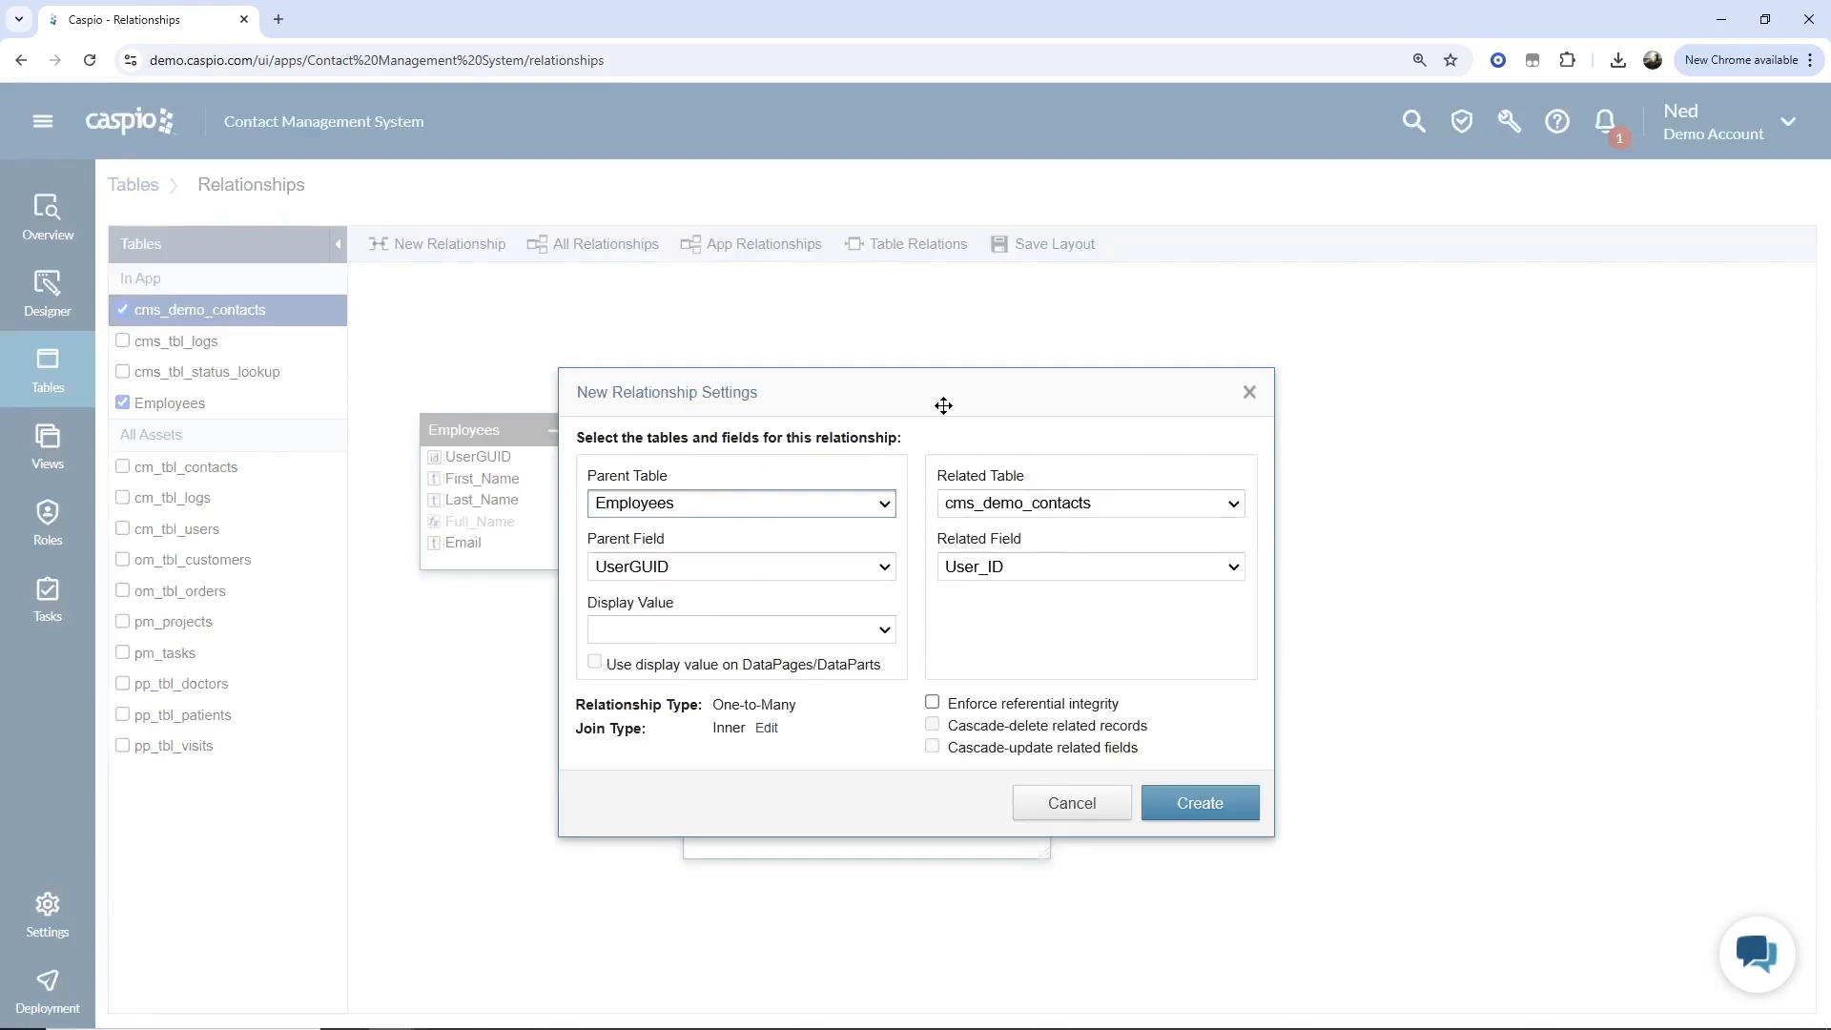
left_click_drag(944, 401, 1211, 301)
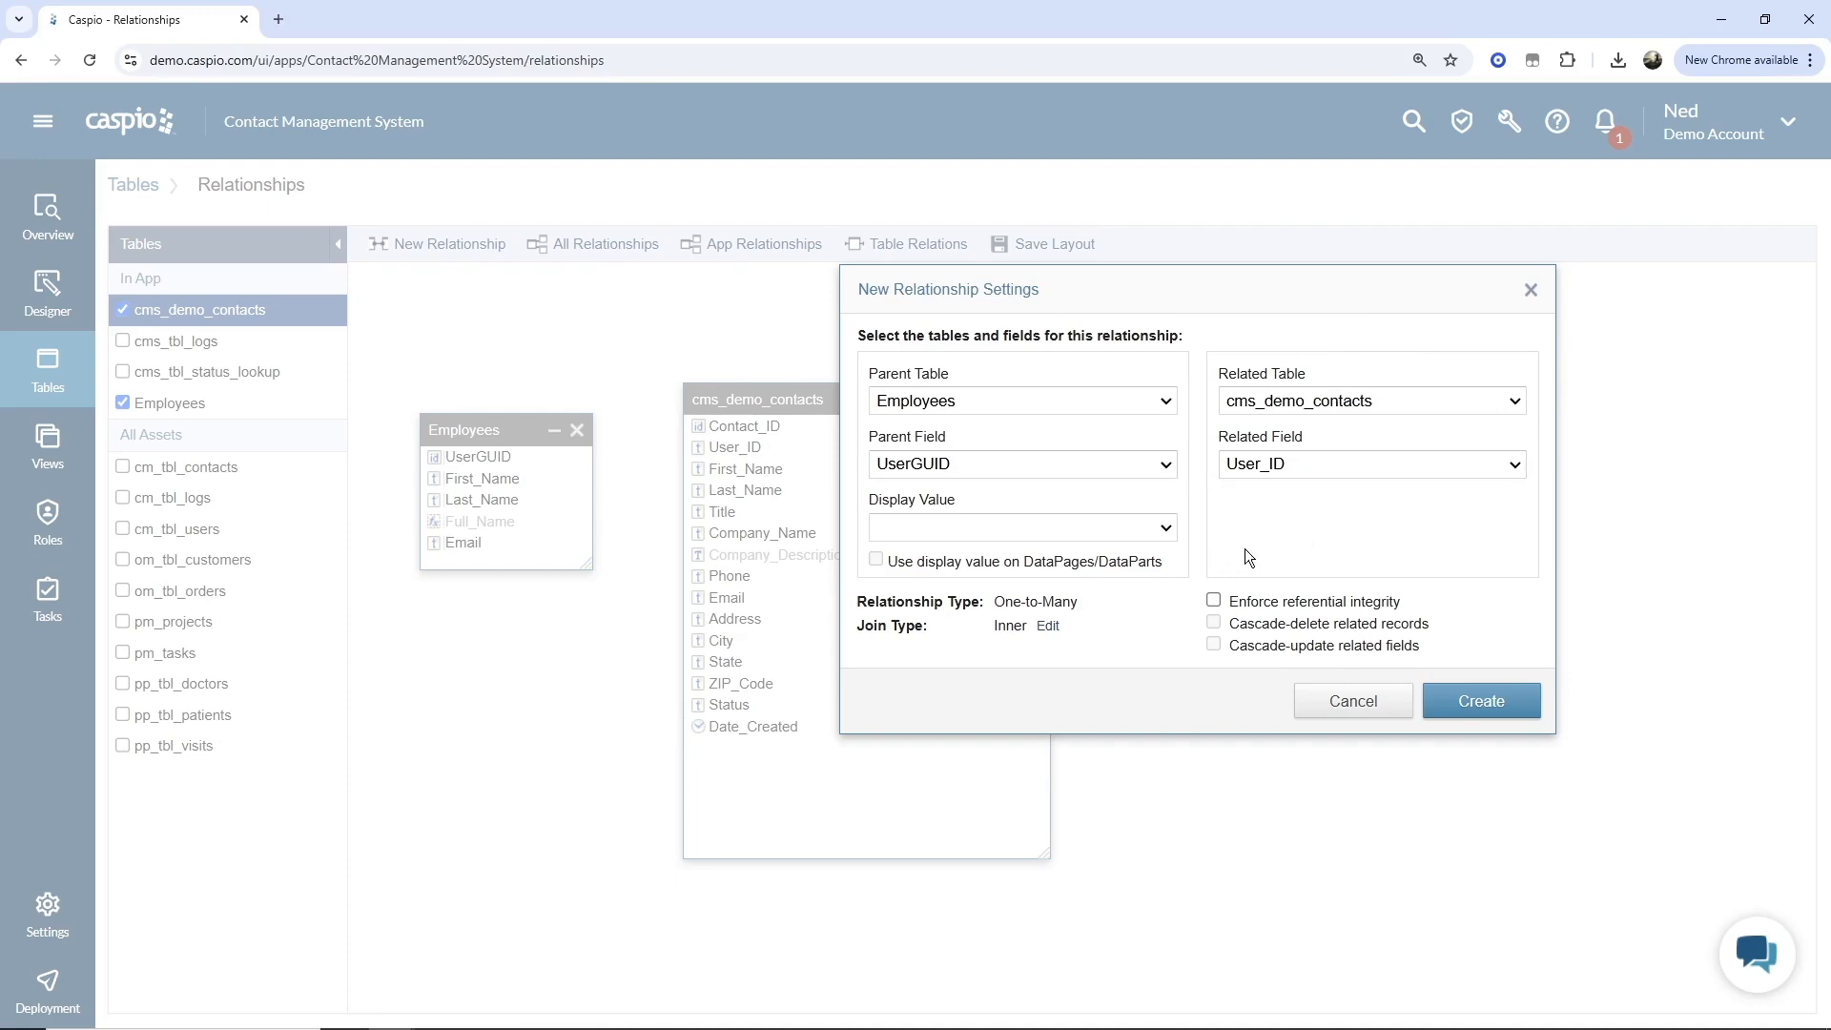
left_click(1164, 529)
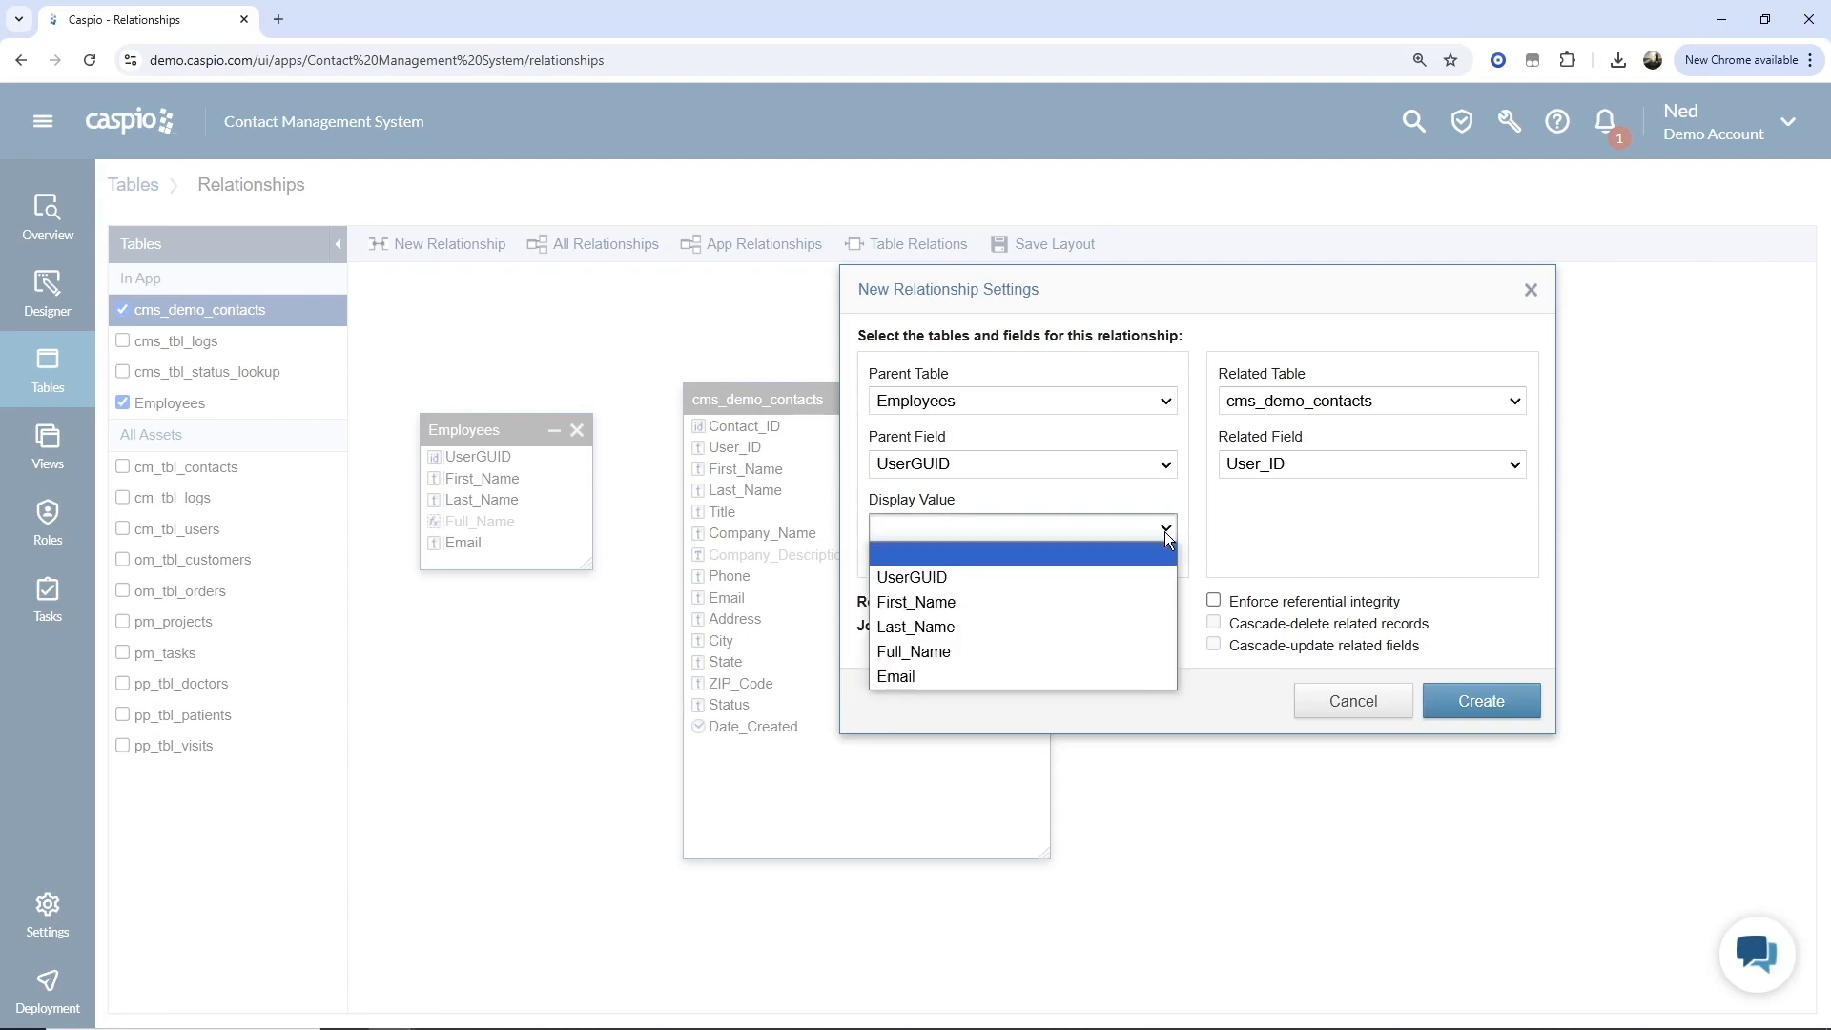
left_click(1052, 647)
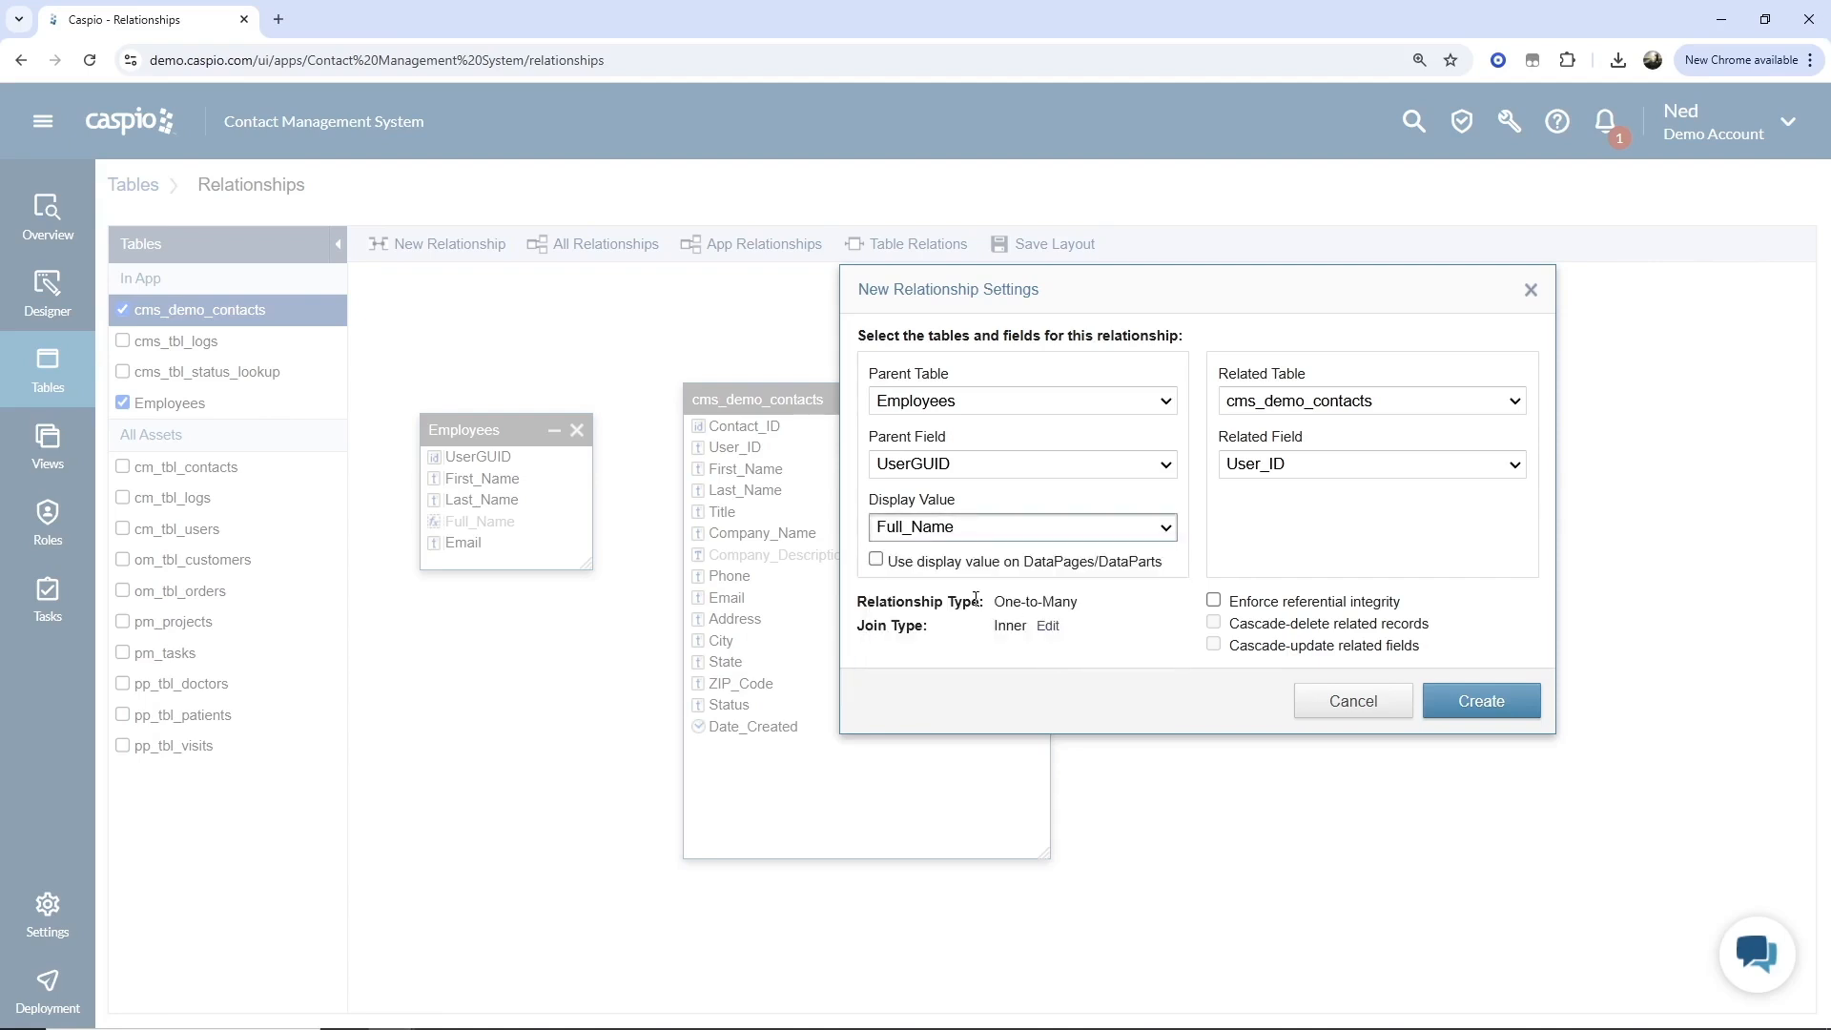
left_click(919, 562)
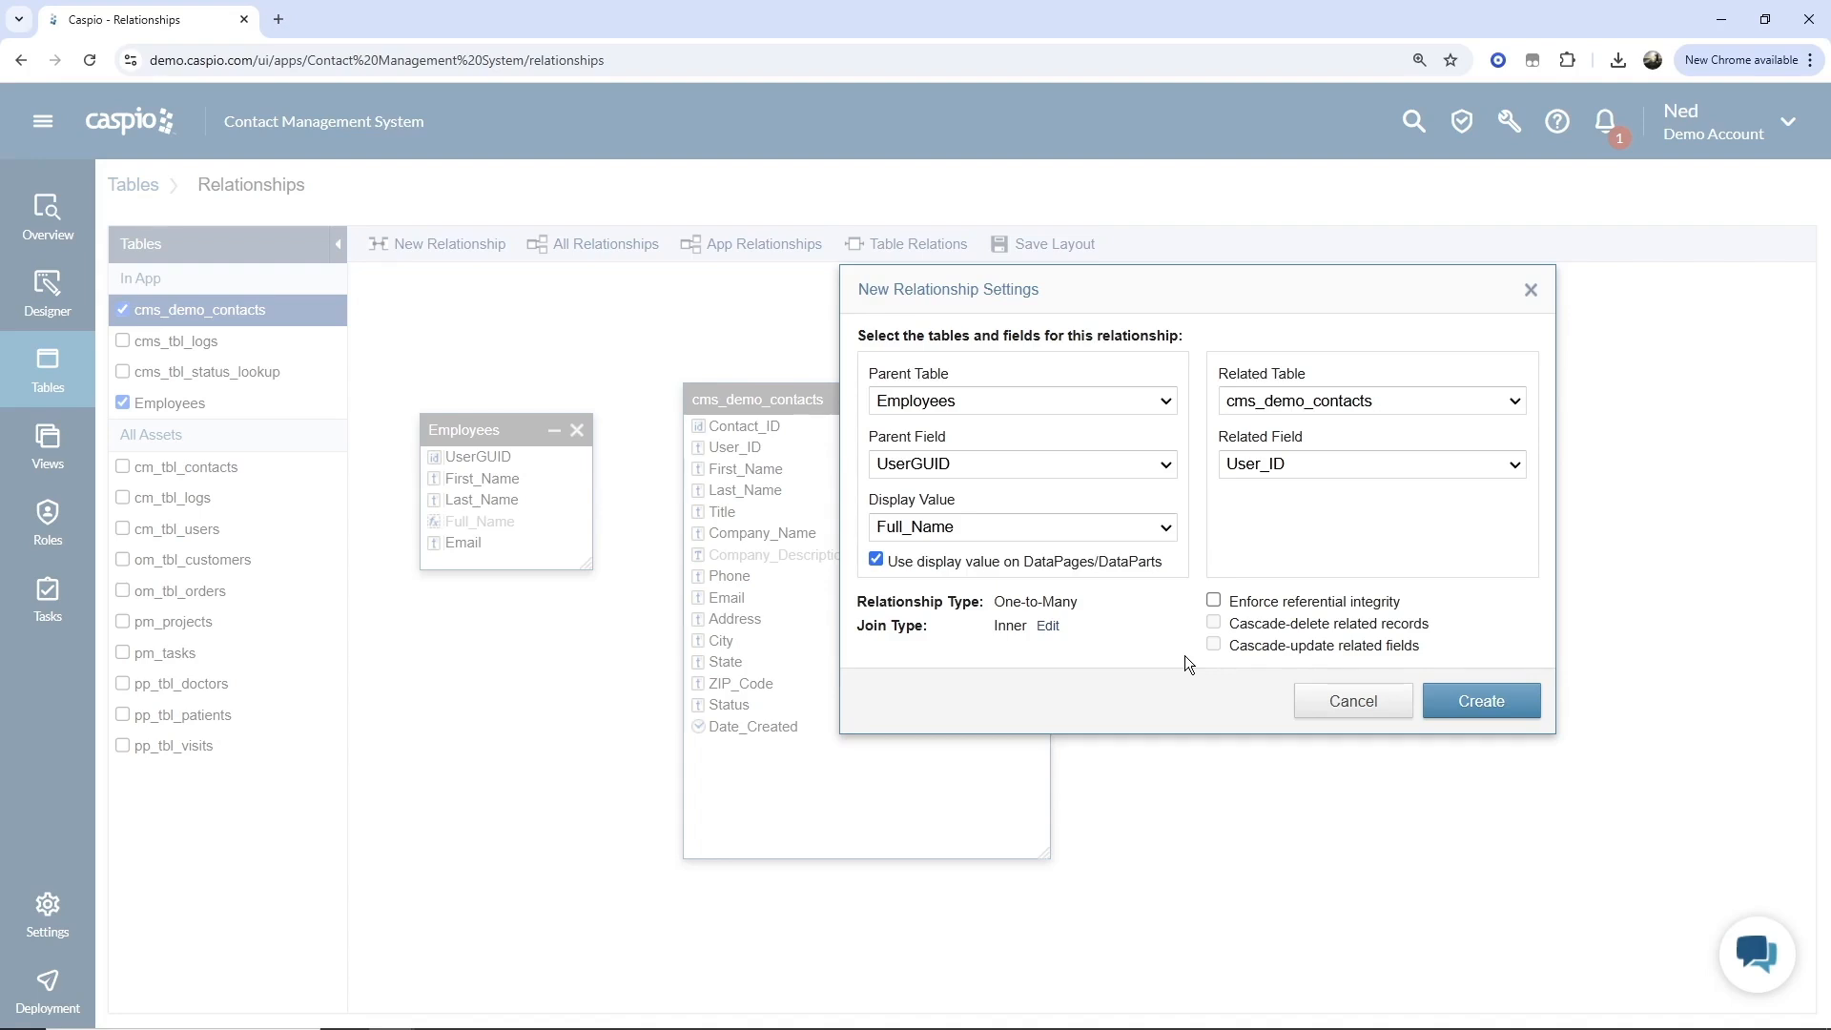
left_click(1215, 600)
left_click(1214, 623)
left_click(1213, 646)
left_click(1214, 646)
left_click(1214, 624)
left_click(1213, 600)
Create the relationship and move the cms_demo_contacts box to the right.
left_click(1476, 702)
left_click_drag(840, 399, 1054, 391)
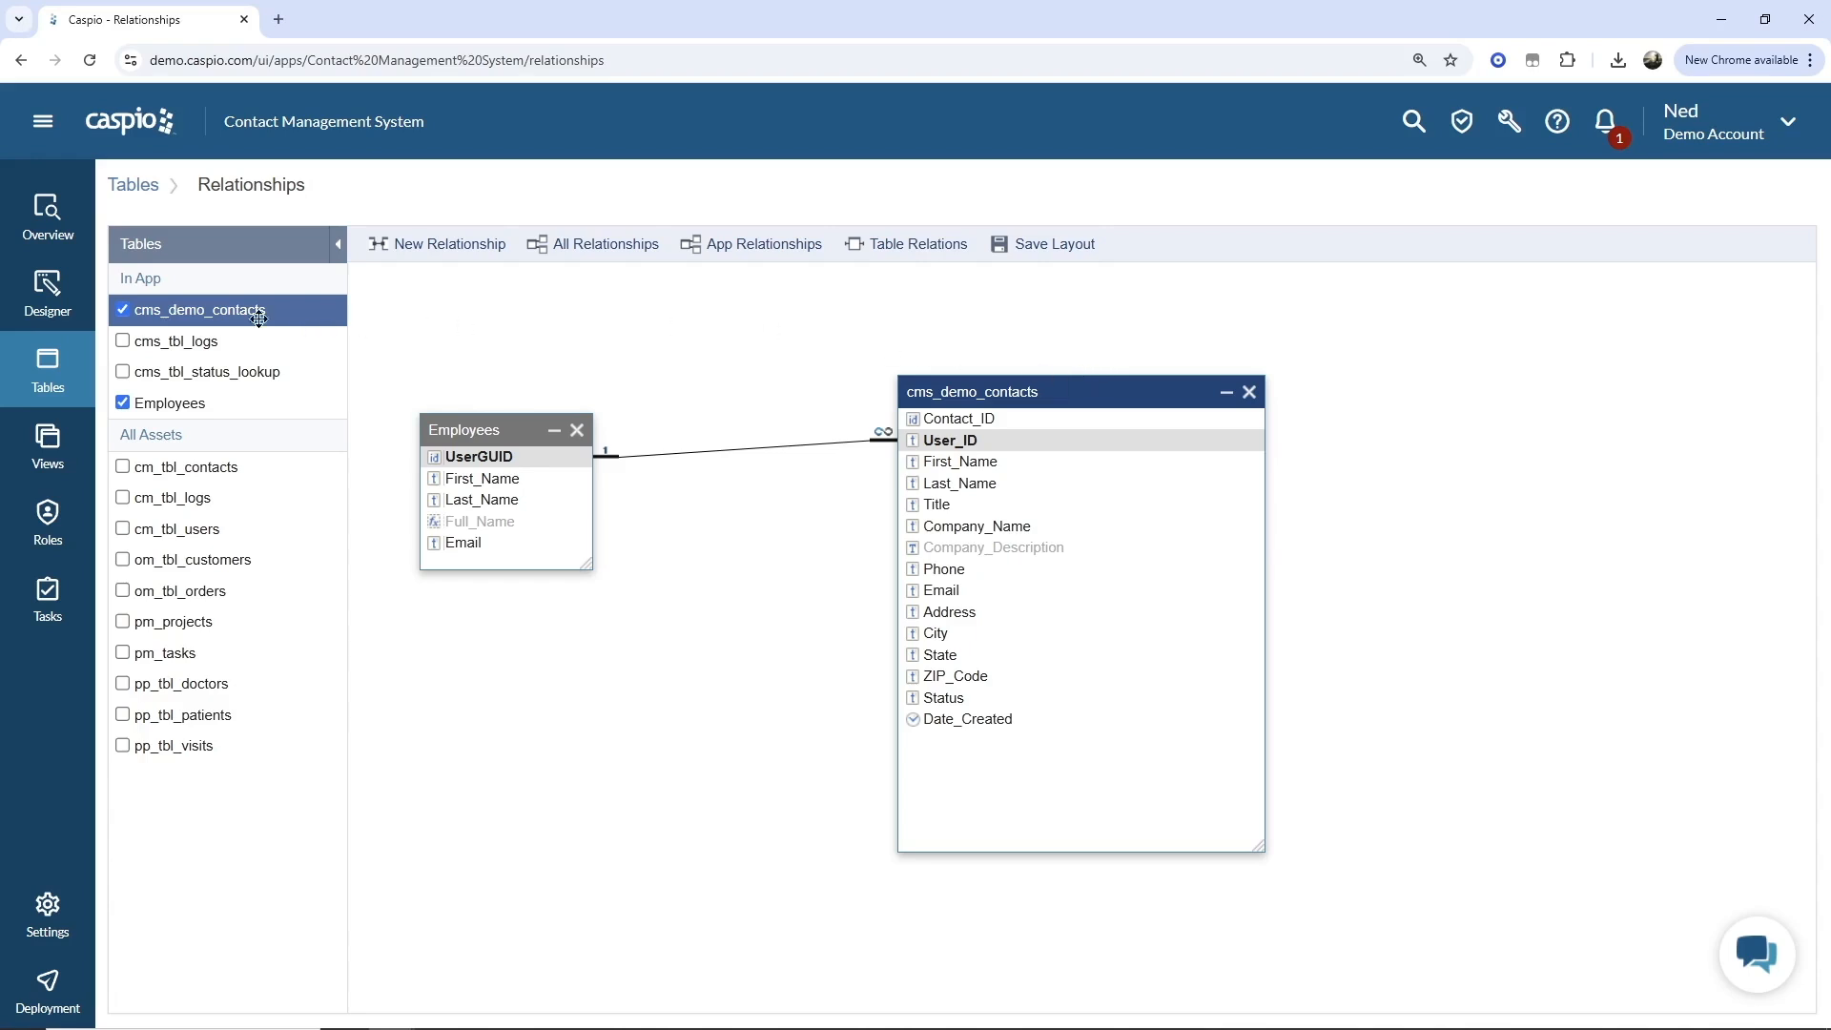
Add the cms_tbl_logs table to the diagram and rearrange the table boxes beside each other.
left_click(126, 342)
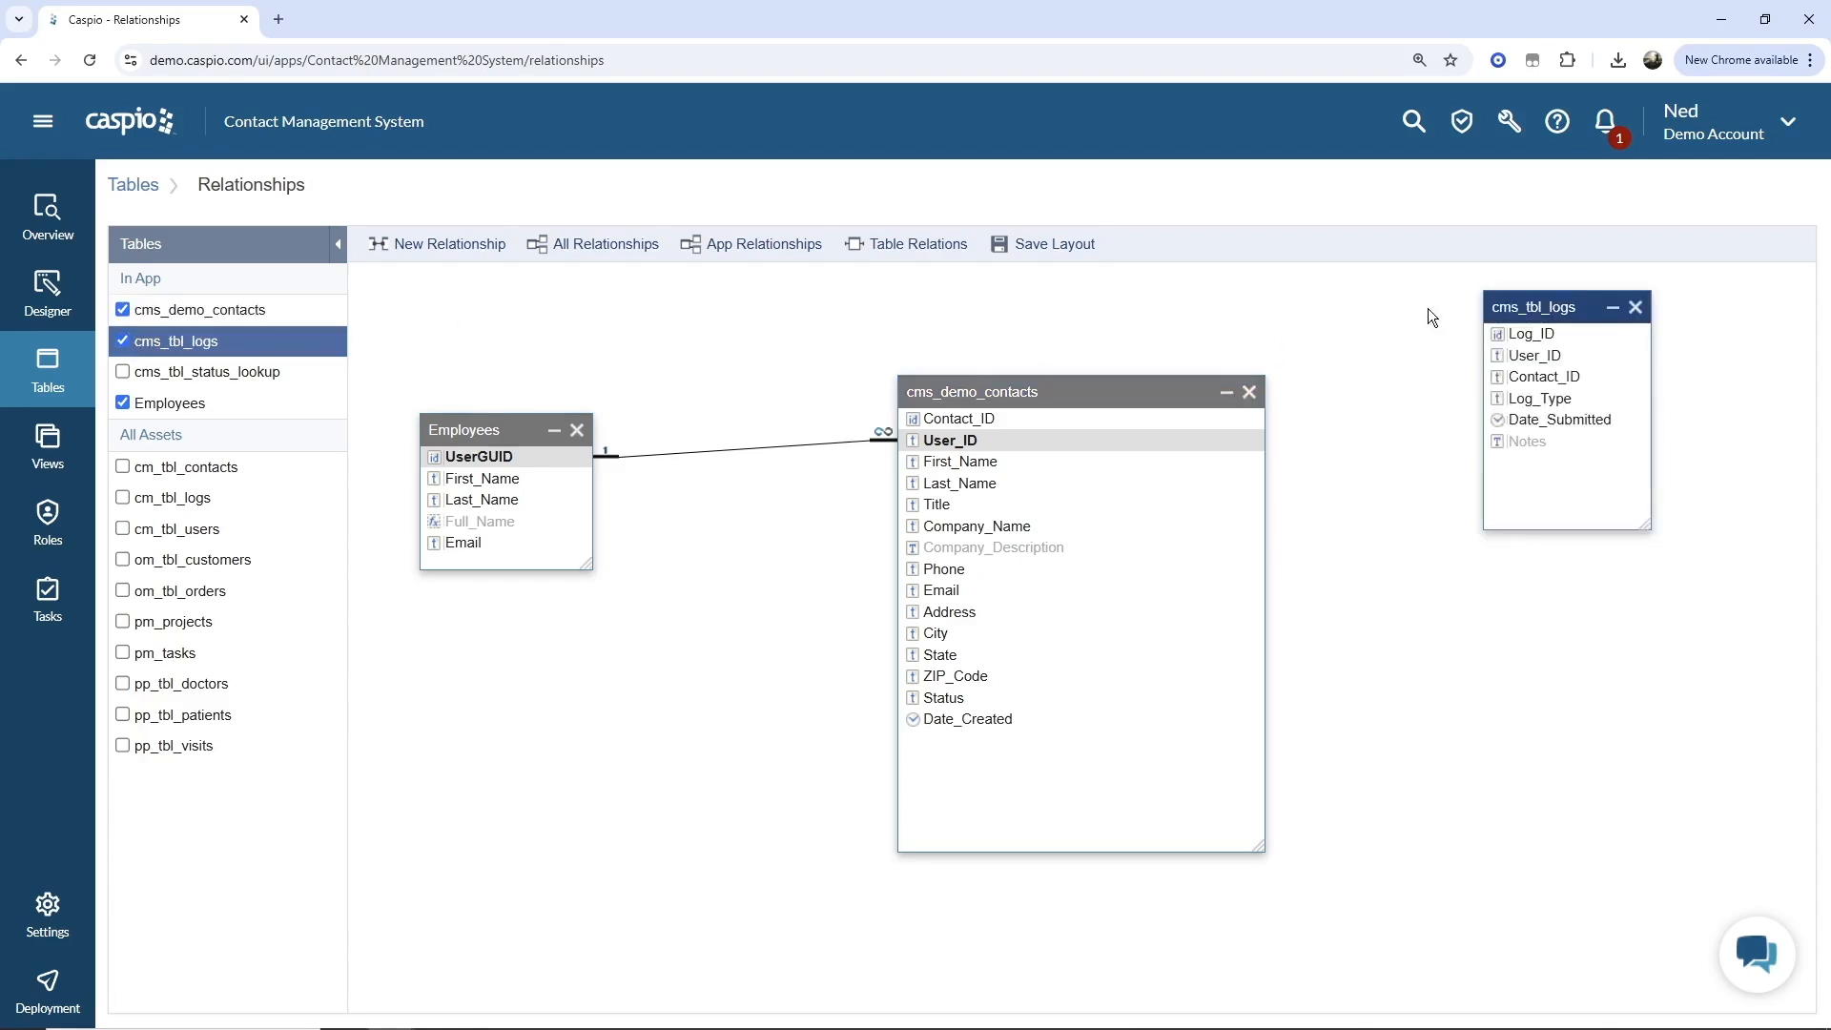
left_click_drag(1503, 302, 1465, 413)
left_click_drag(1117, 387, 912, 334)
left_click_drag(1059, 797, 894, 697)
left_click_drag(1520, 419, 1135, 400)
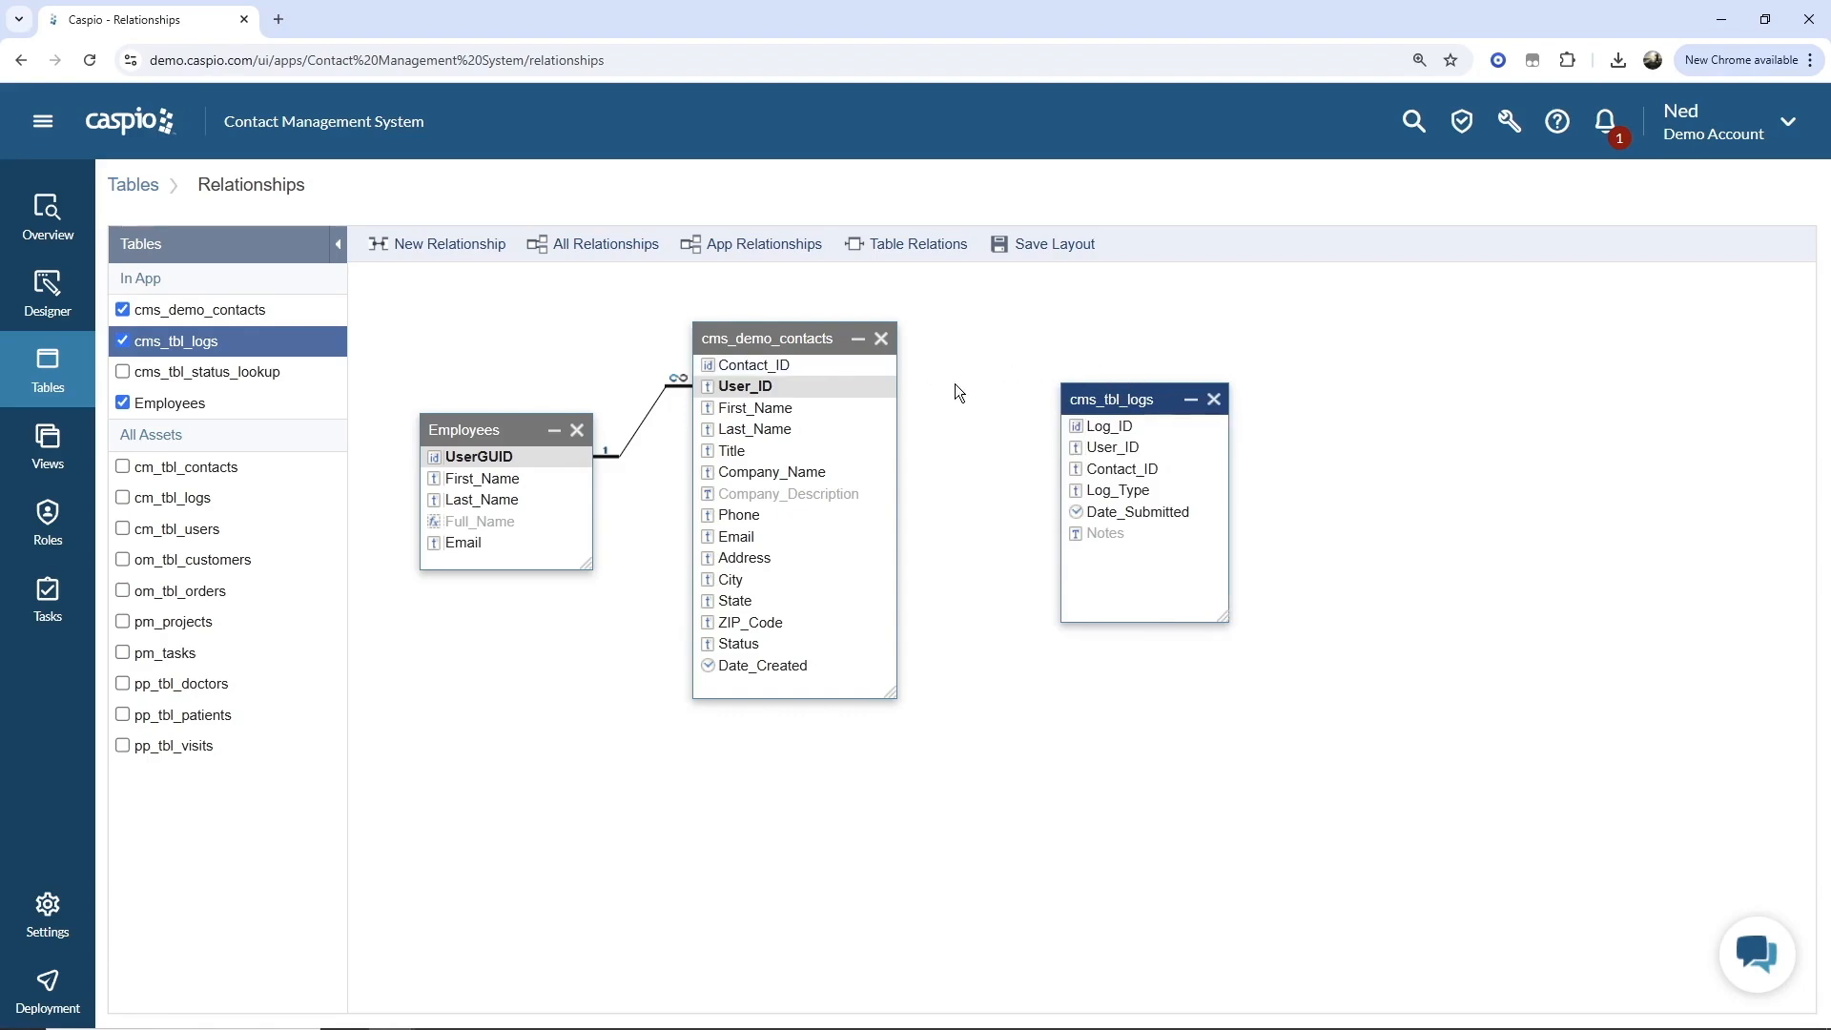
Create a relationship from cms_demo_contacts Contact_ID to cms_tbl_logs Contact_ID.
left_click_drag(889, 370, 1079, 468)
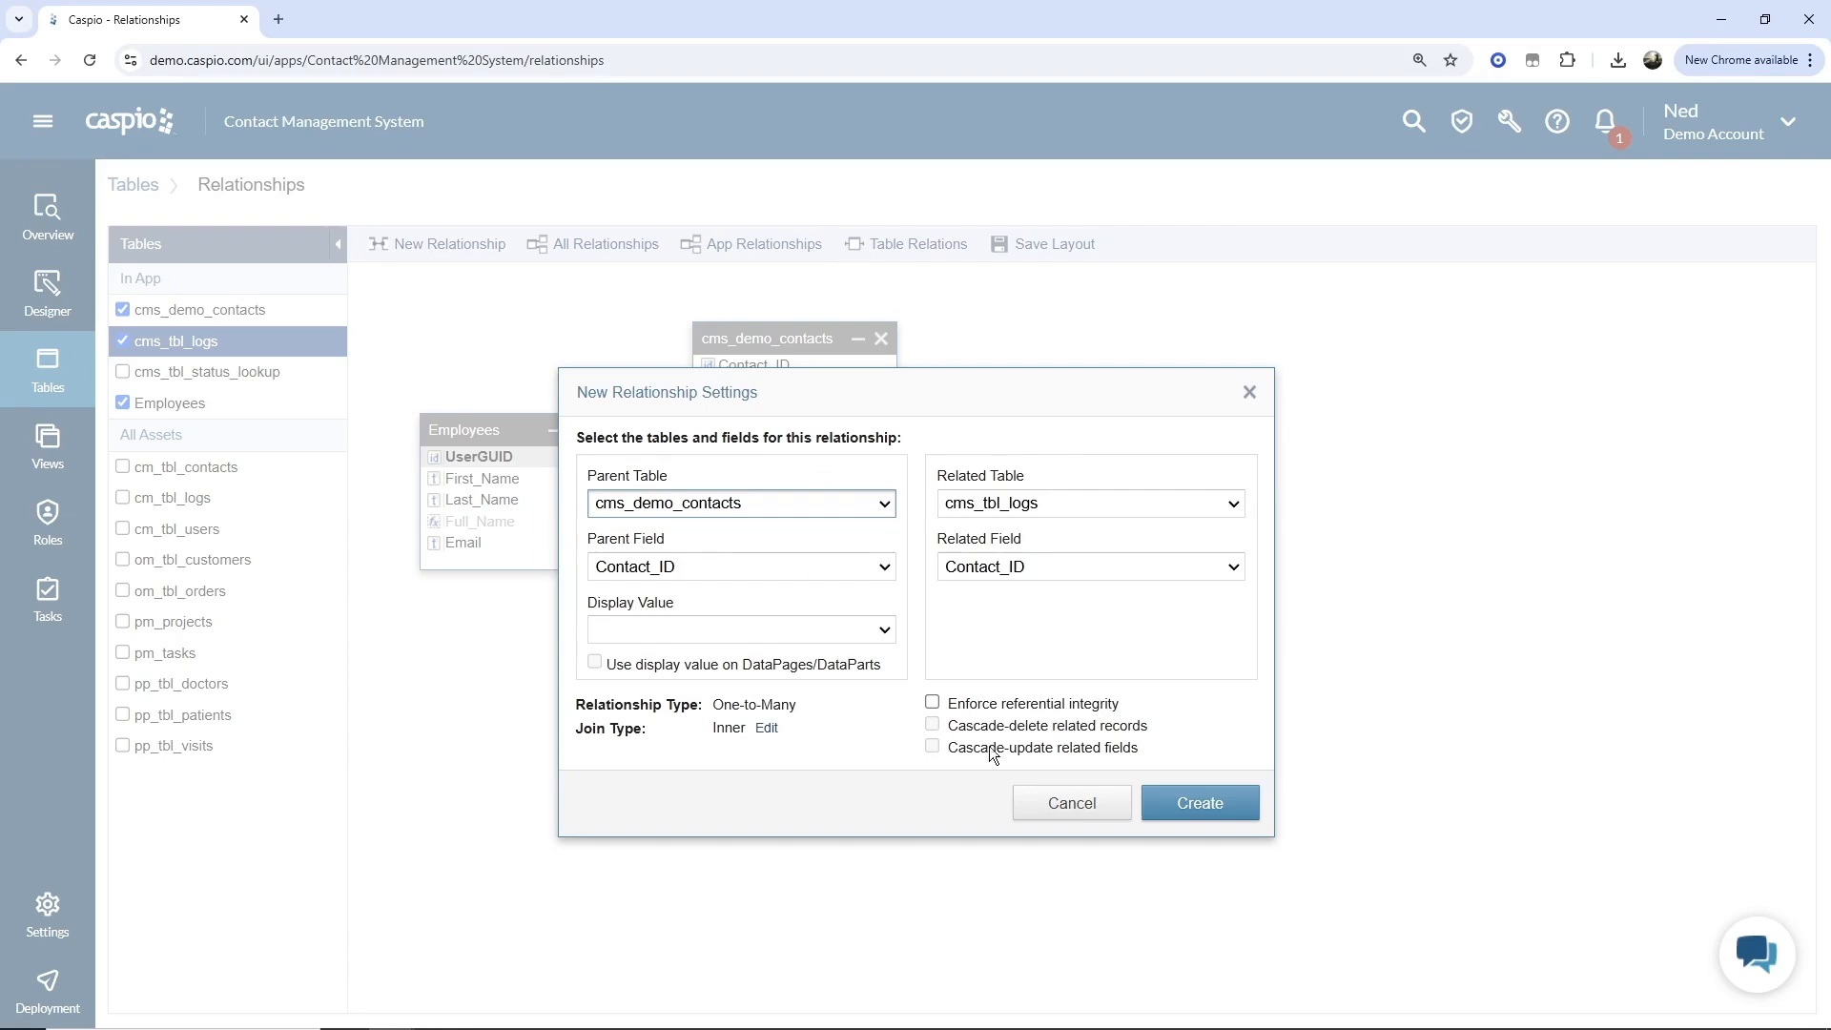
left_click(1209, 807)
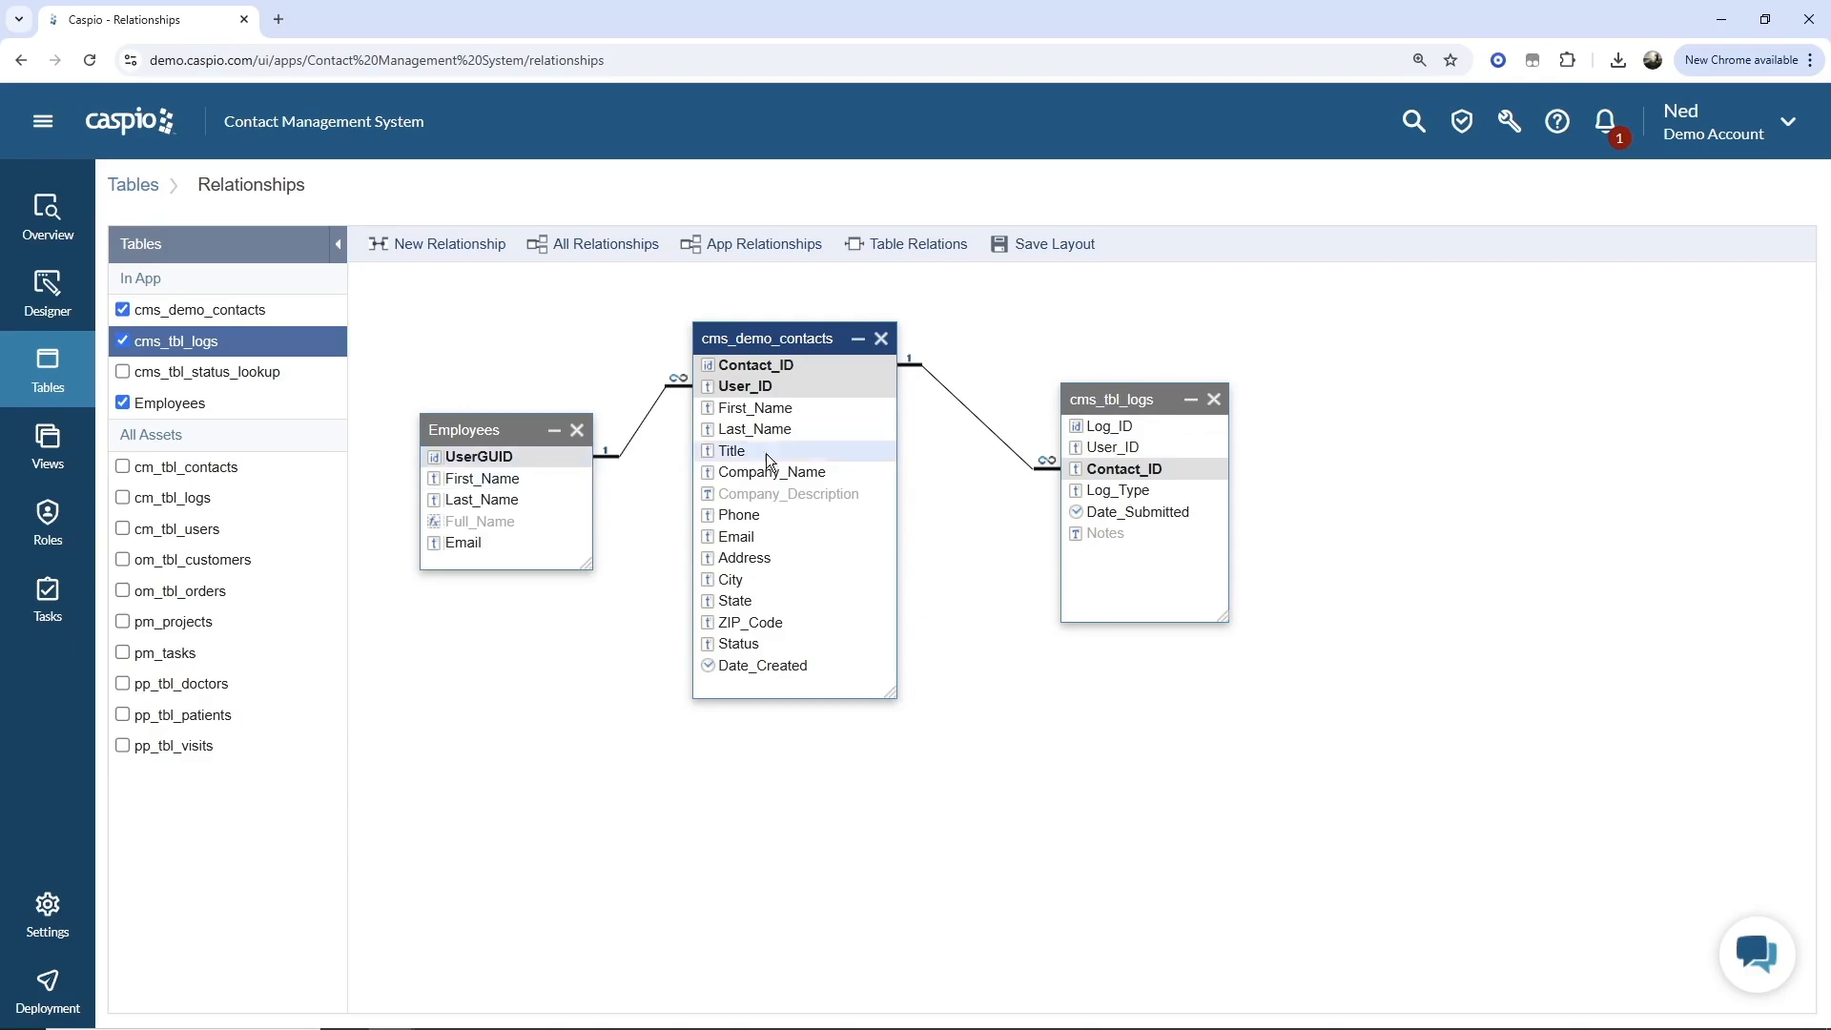
Move the cms_tbl_logs box lower and shrink the cms_demo_contacts box.
left_click_drag(1121, 399, 1125, 691)
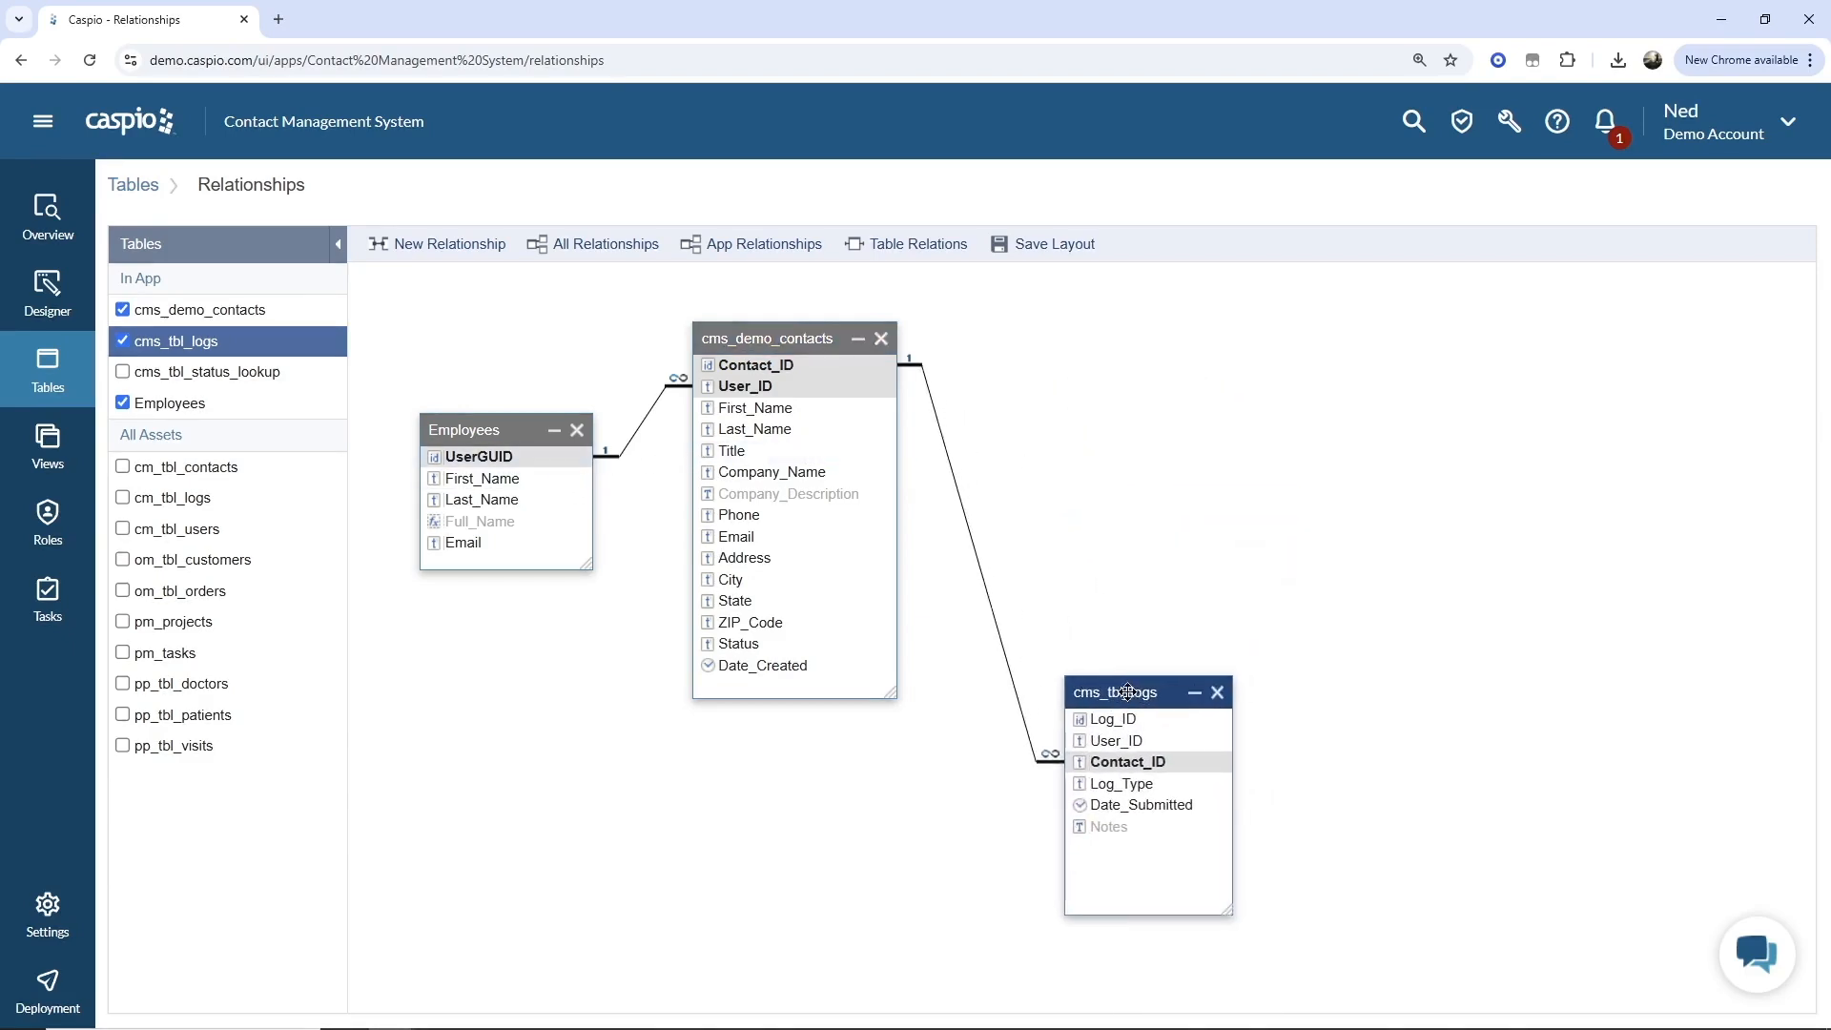
left_click_drag(889, 693, 865, 508)
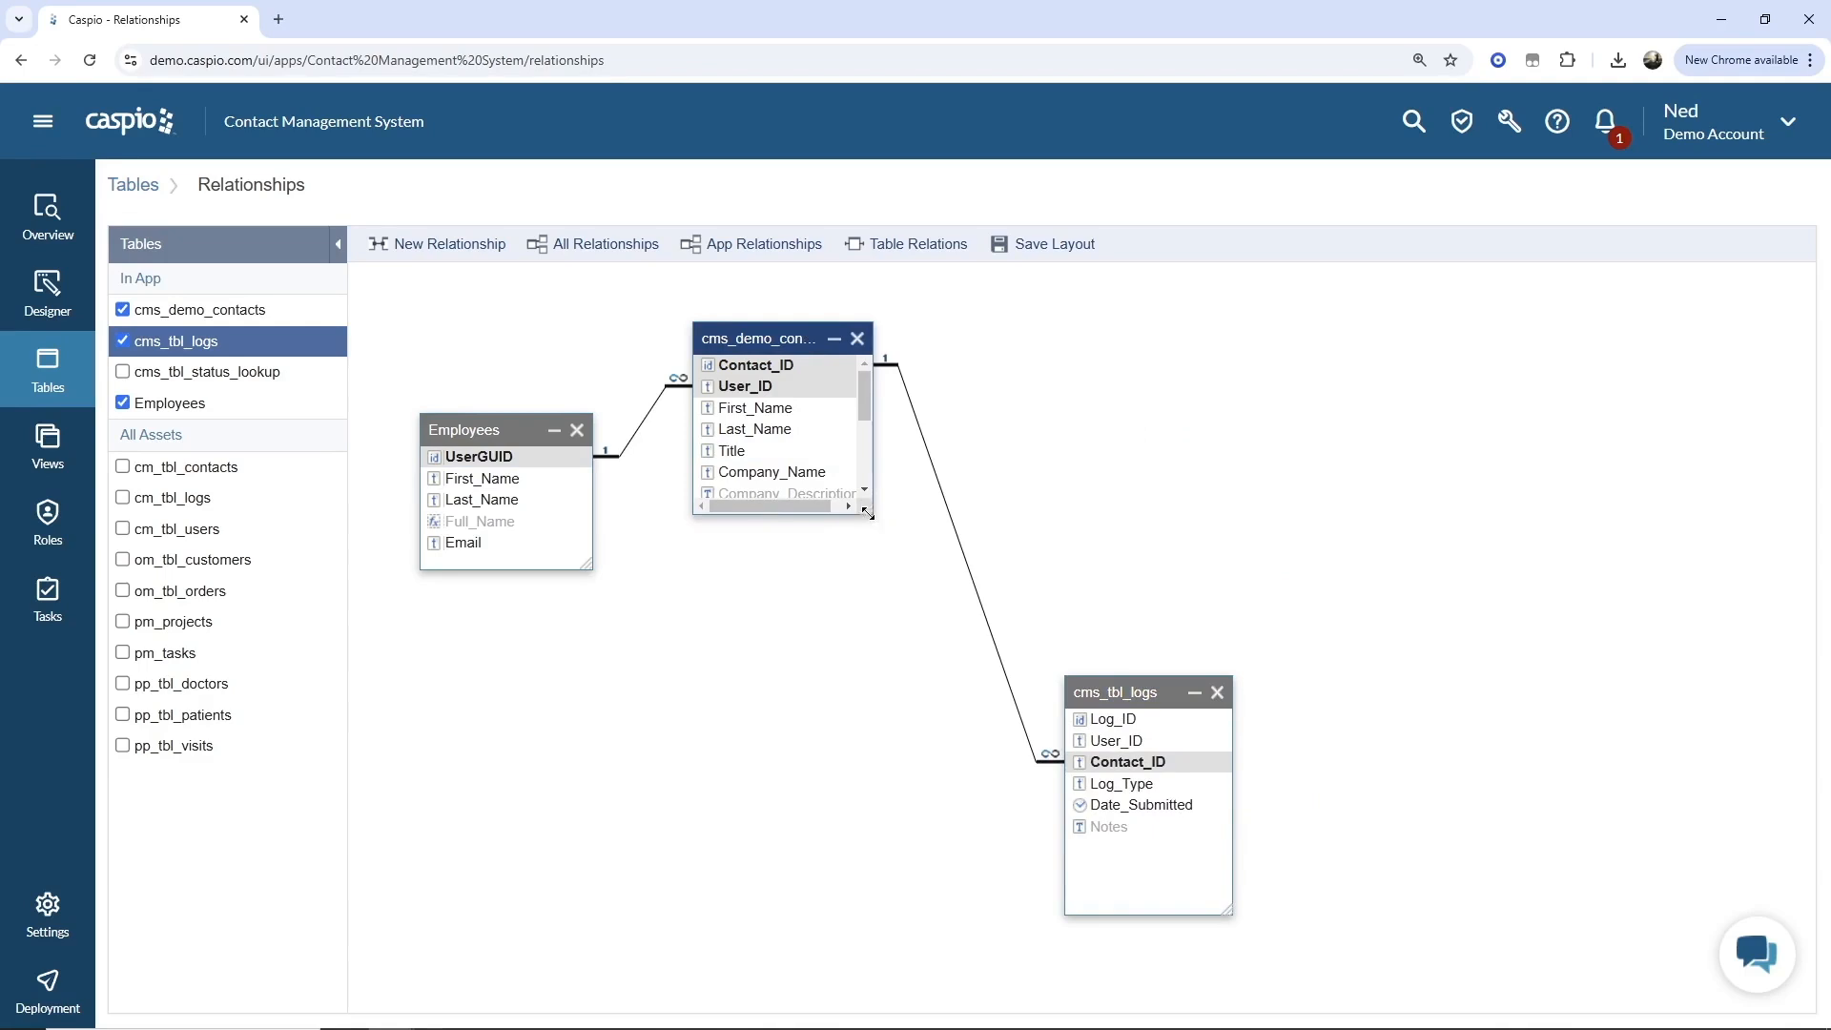
left_click_drag(1119, 676, 1020, 641)
Create a relationship from Employees UserGUID to cms_tbl_logs User_ID.
left_click_drag(486, 429, 1000, 717)
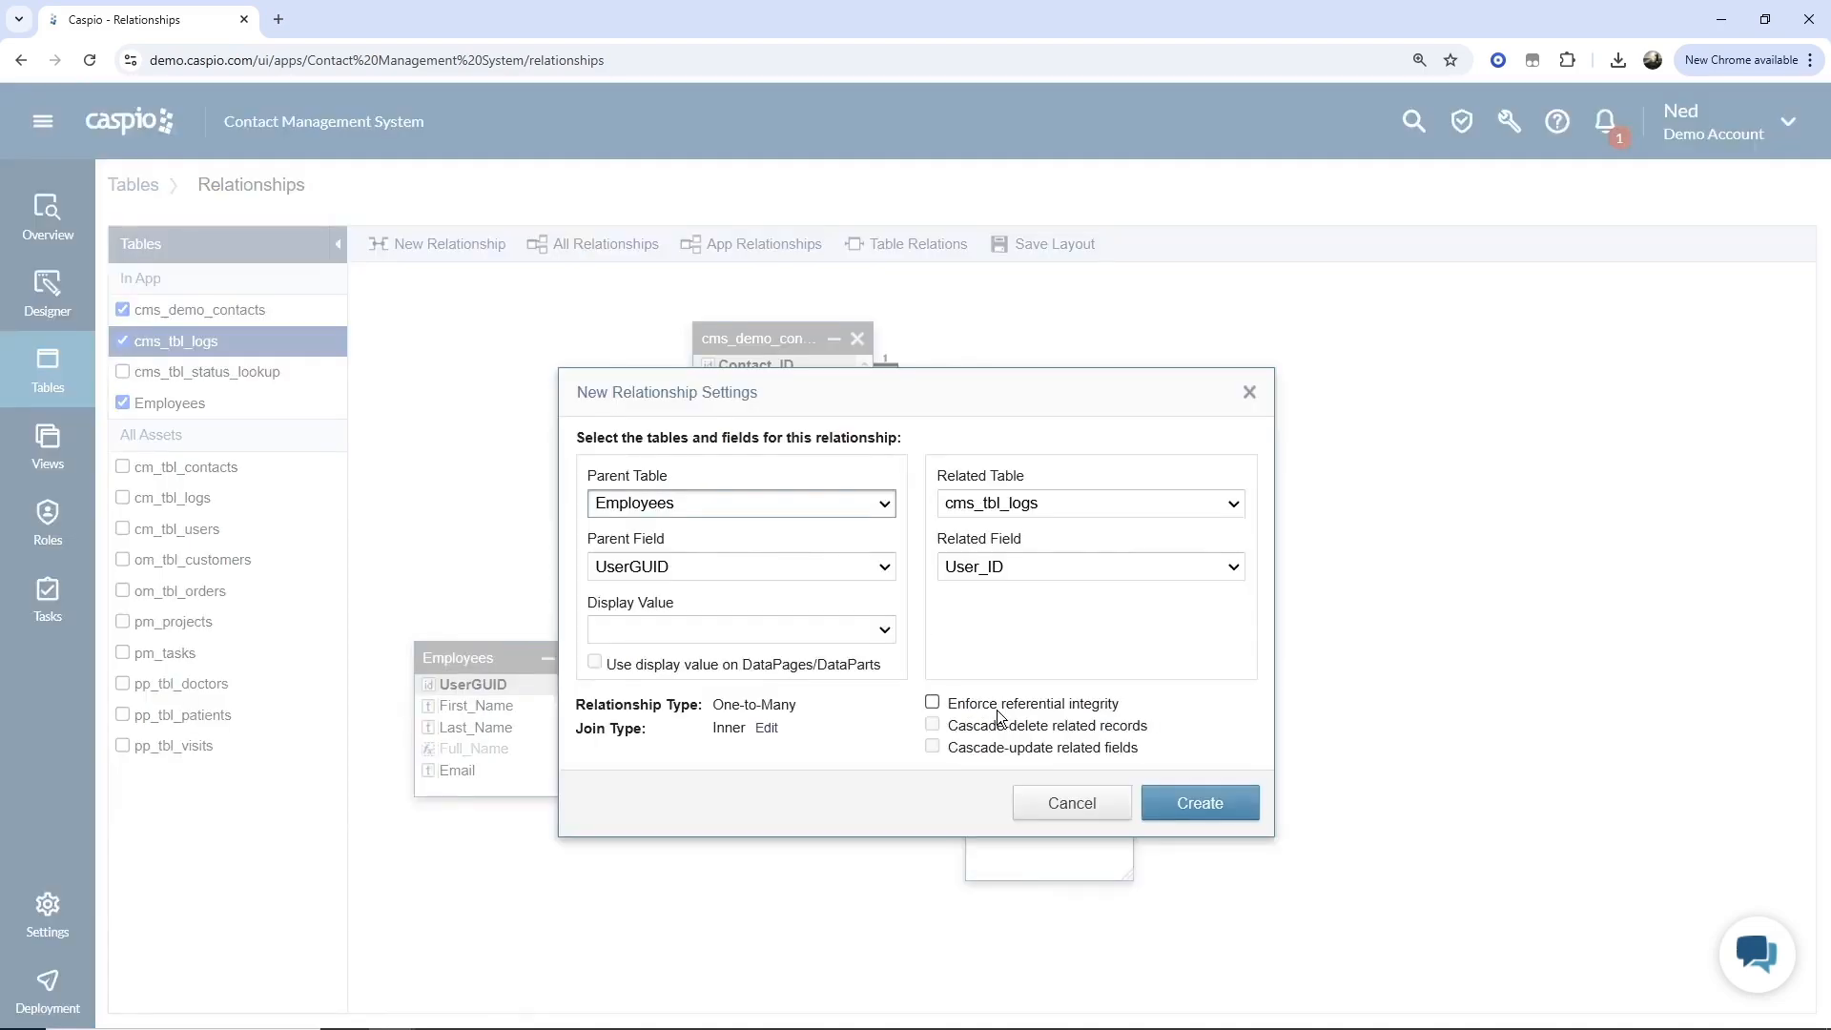
left_click(1178, 803)
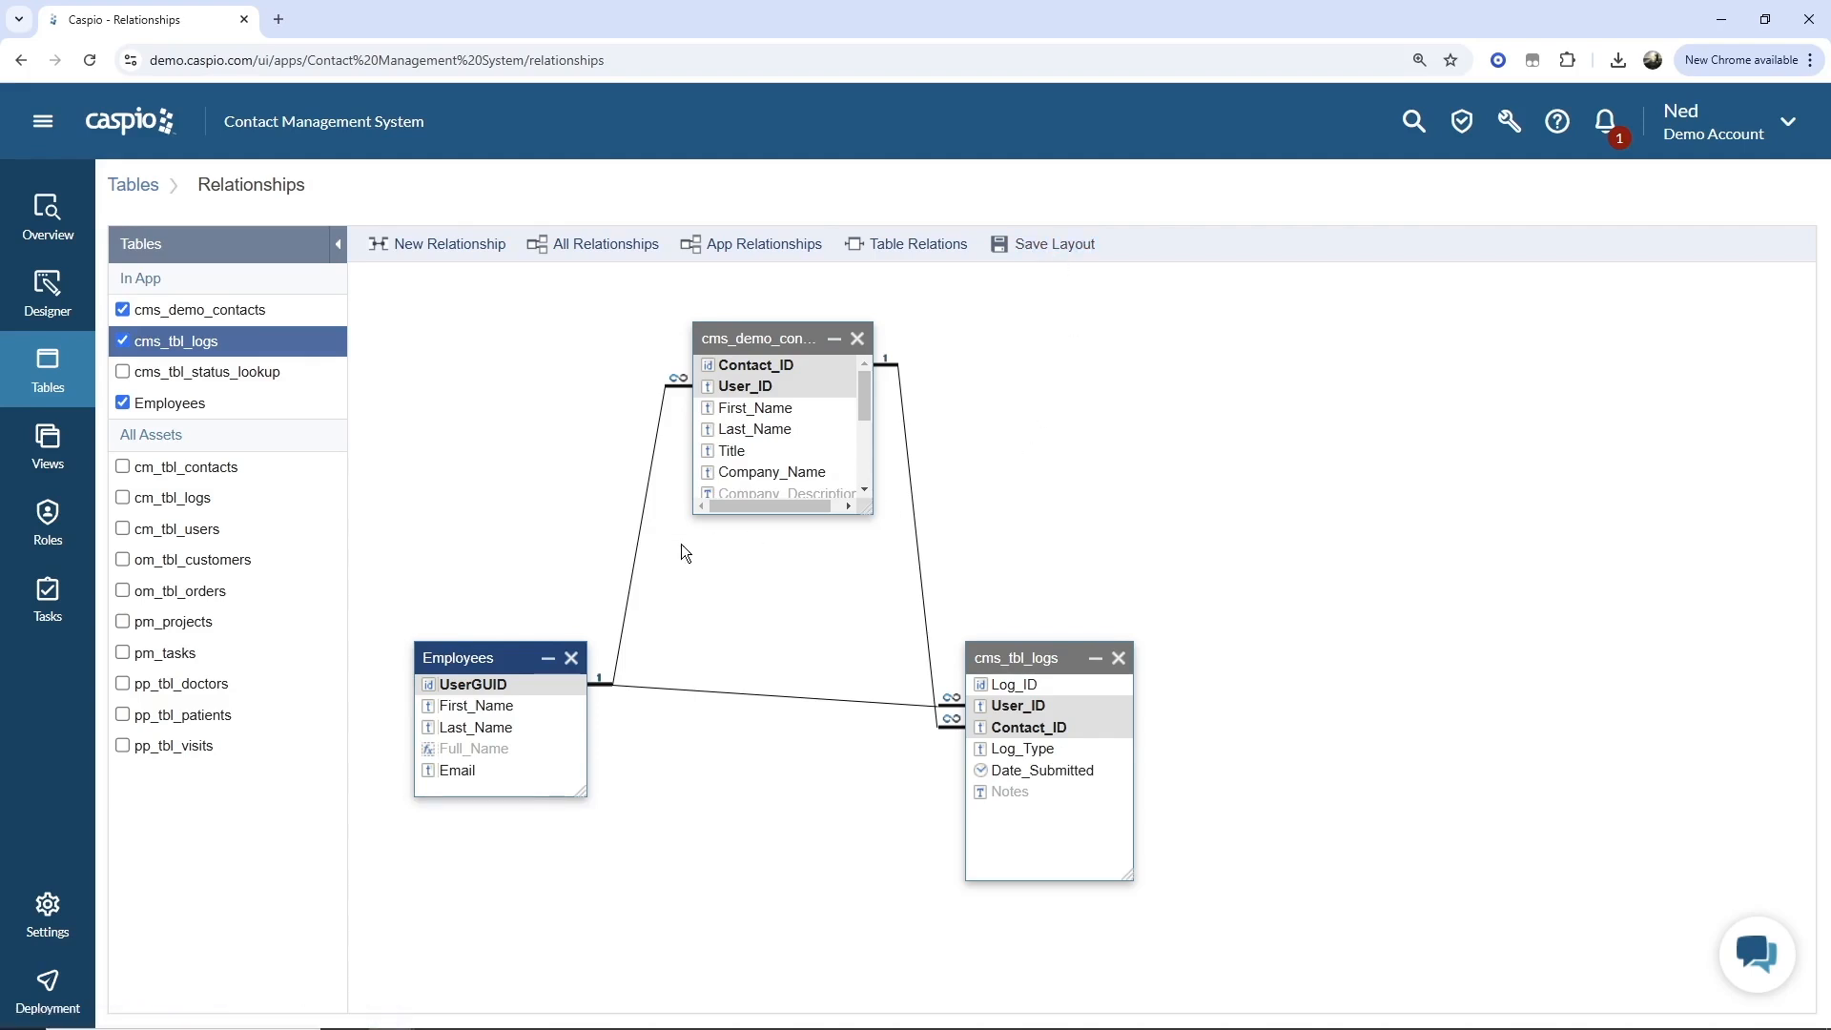
Start a new view named cms_contacts_and_logs.
left_click(67, 466)
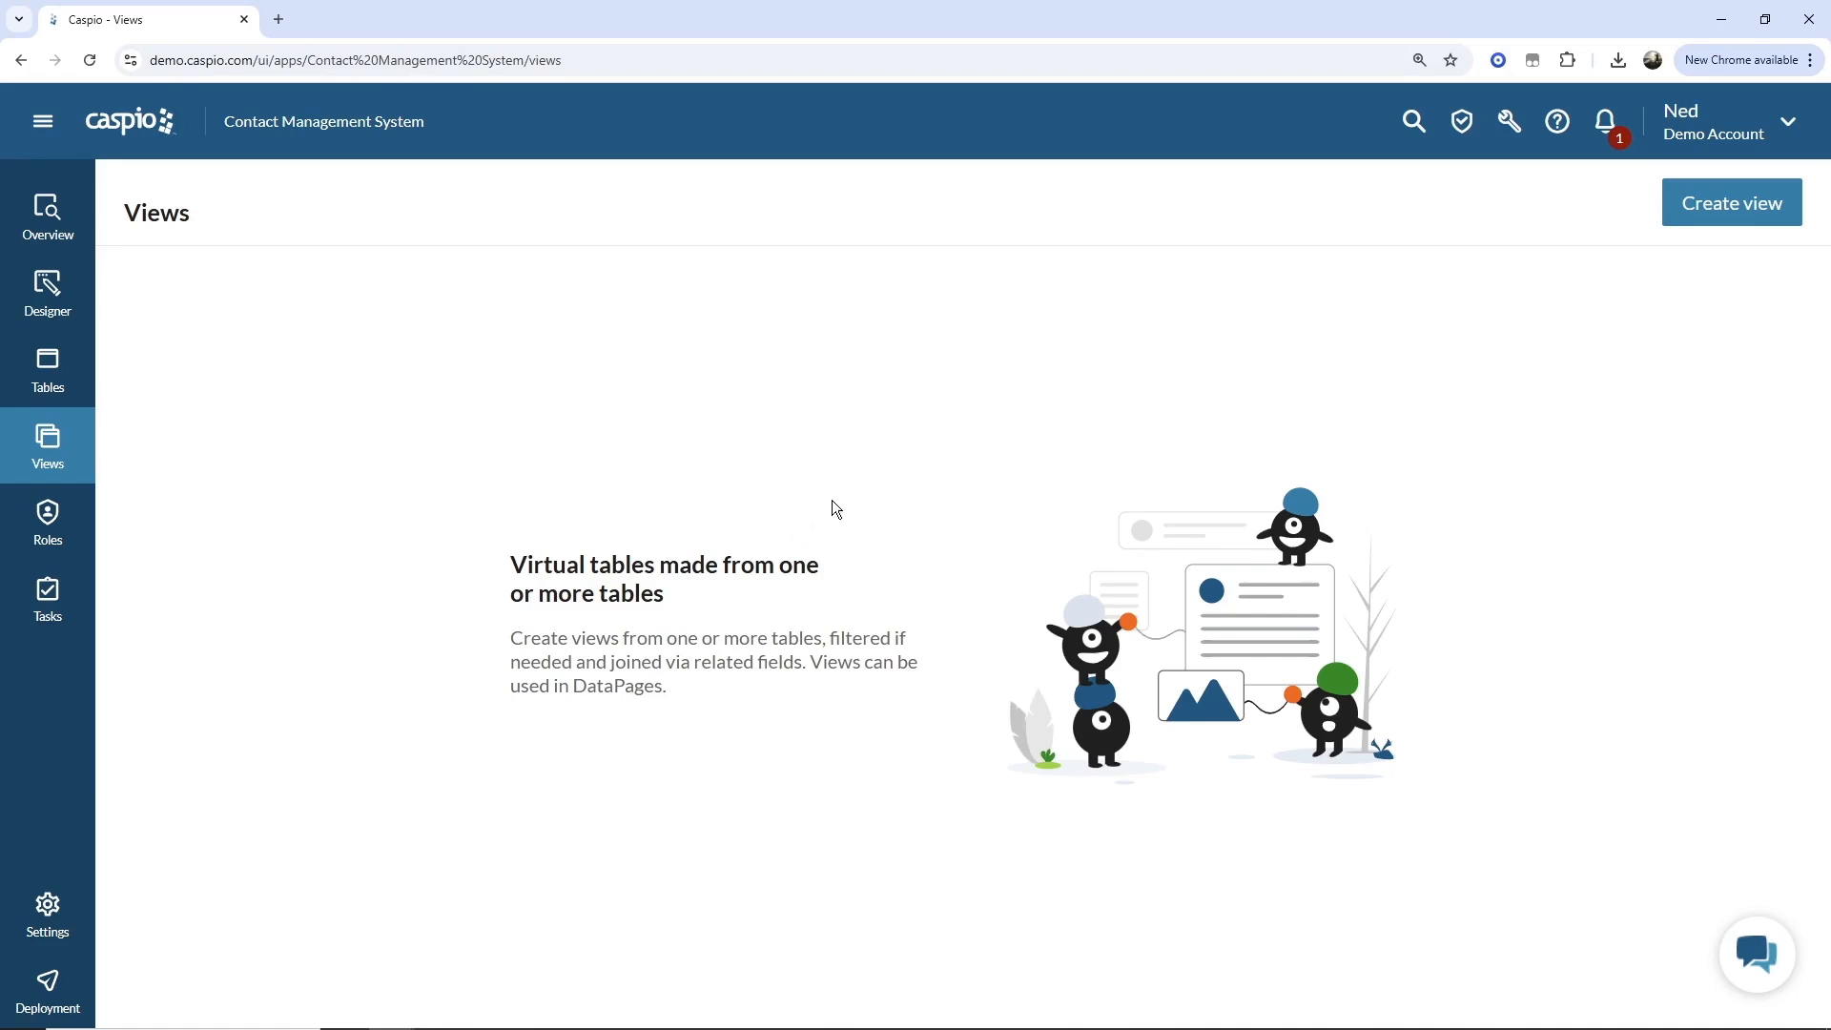
left_click(1671, 217)
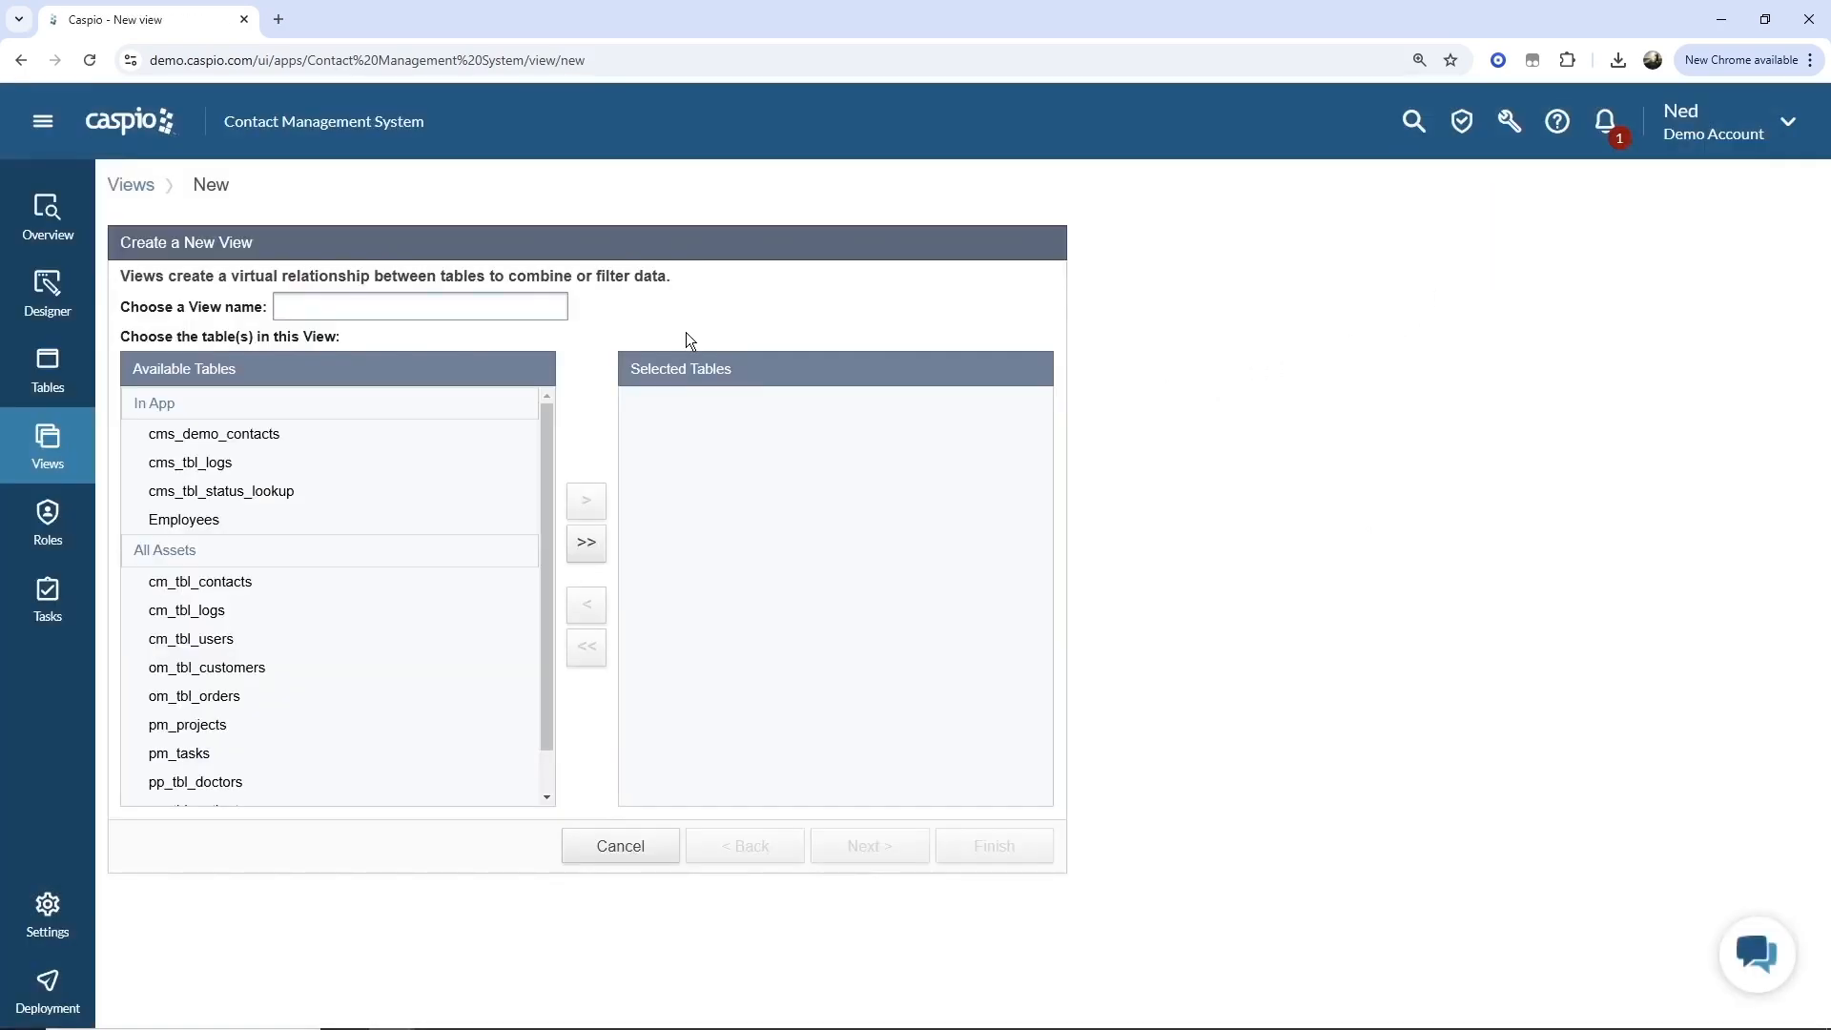
type("cms_contacts_and_logs")
Select cms_demo_contacts and cms_tbl_logs as the view's tables and continue.
left_click(282, 436)
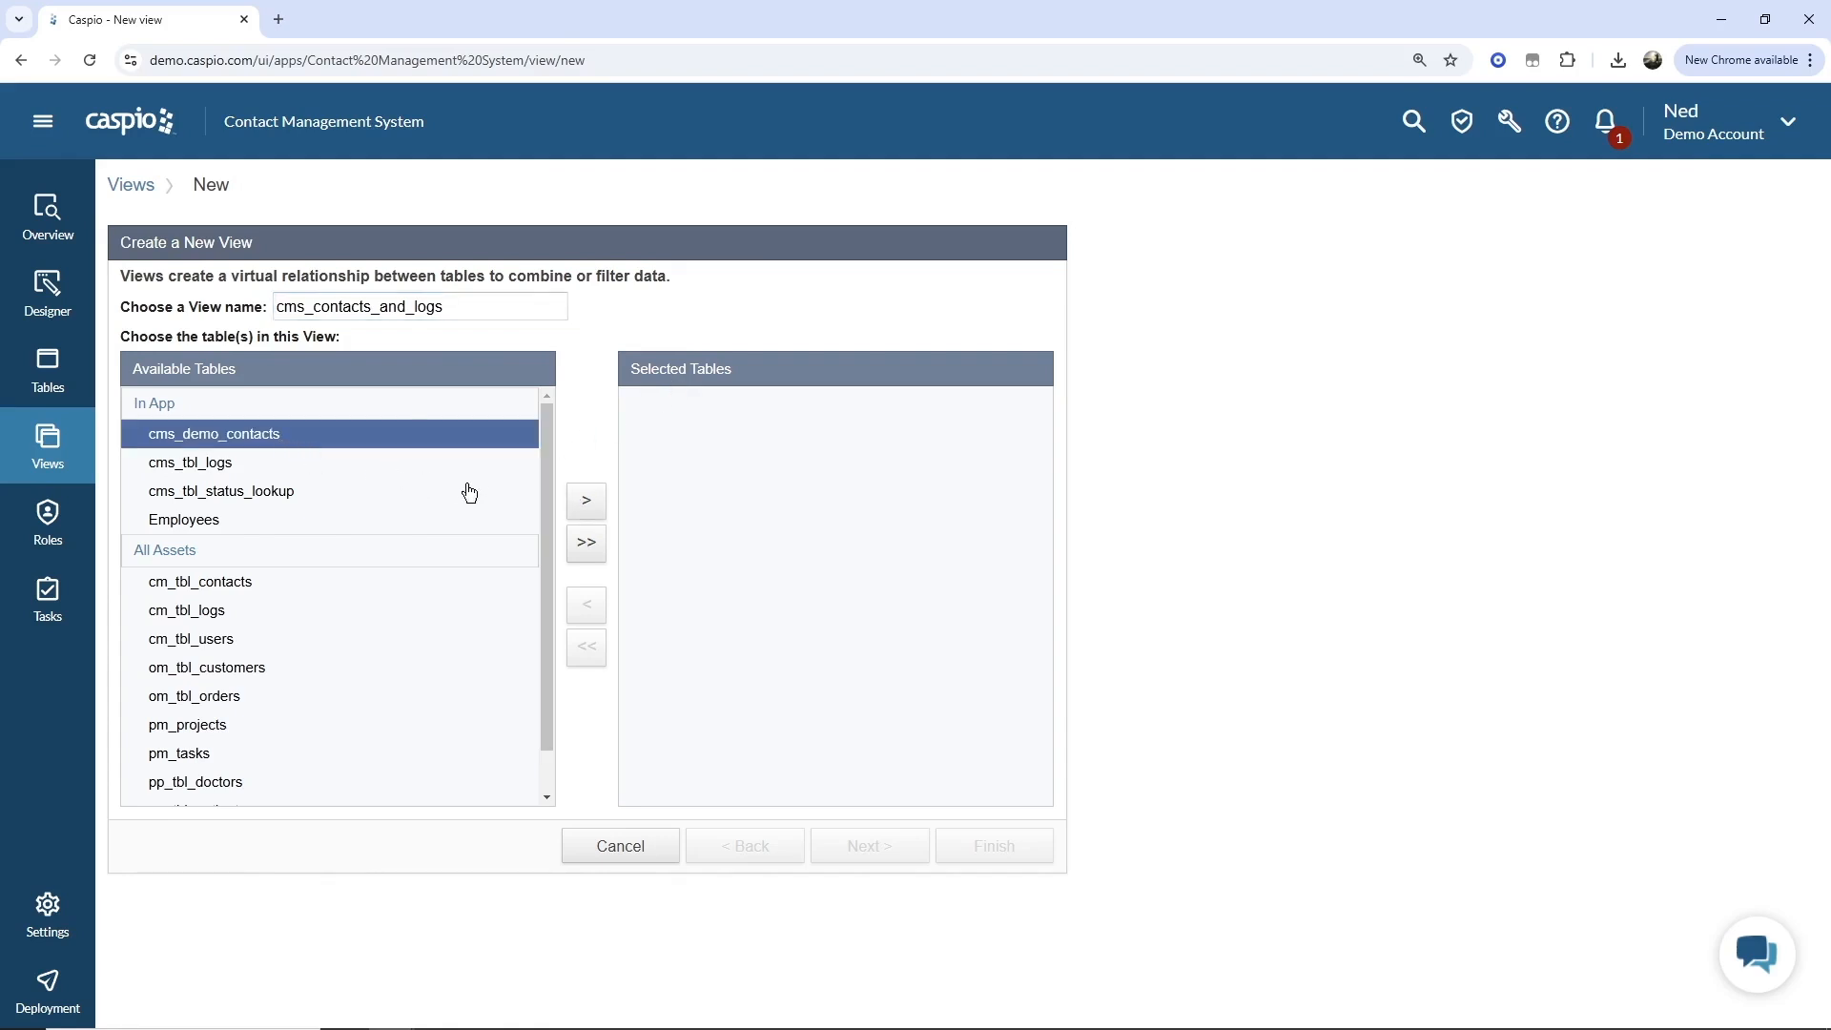
left_click(586, 500)
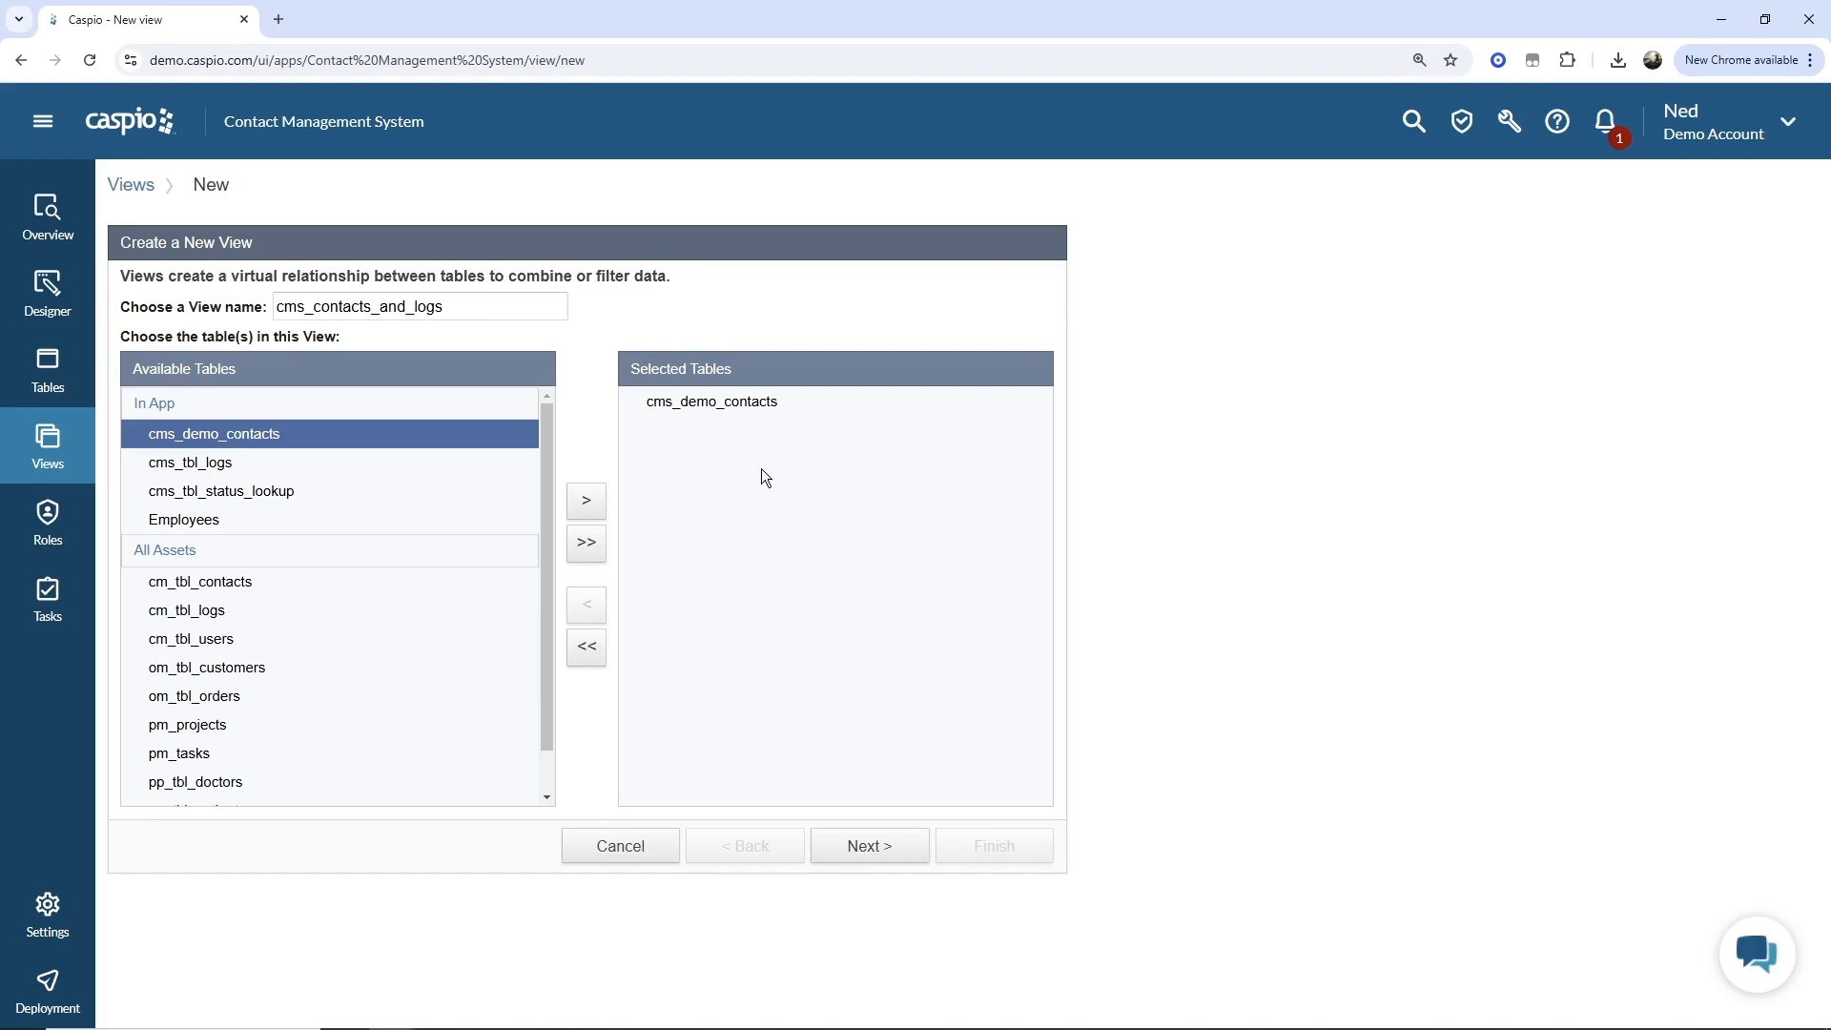
left_click(363, 468)
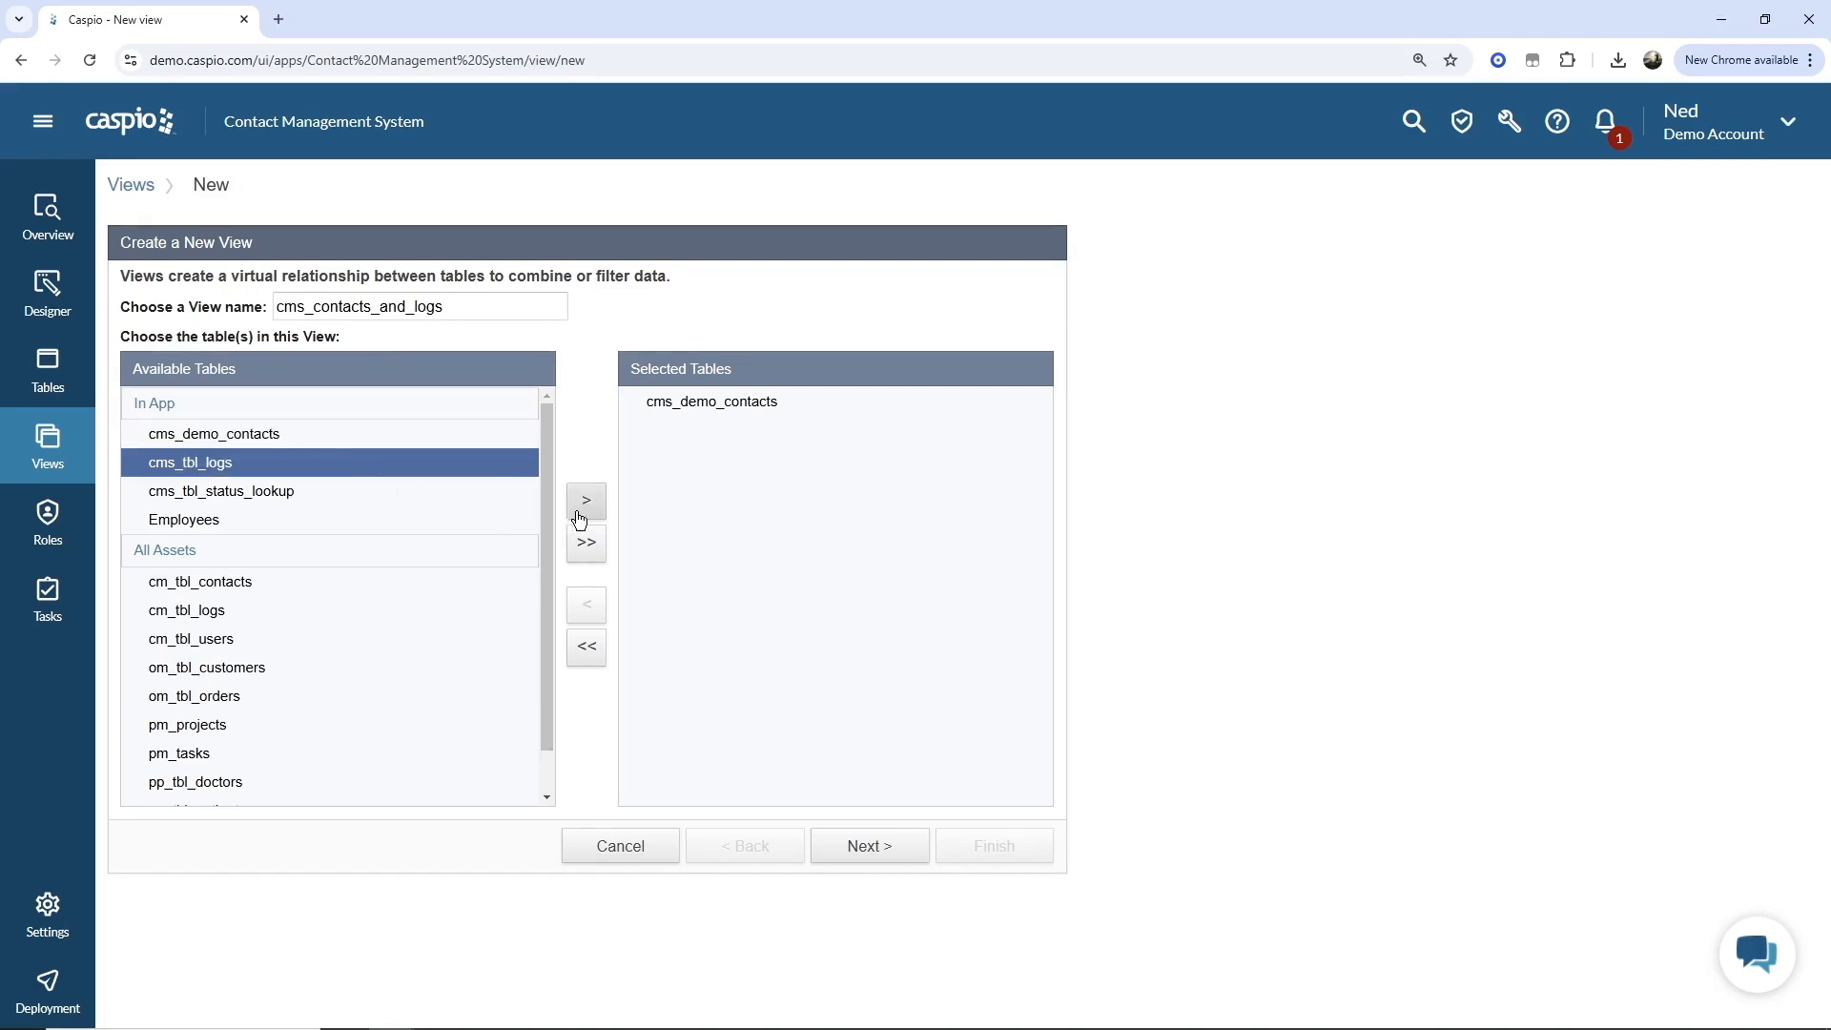
left_click(584, 507)
left_click(878, 846)
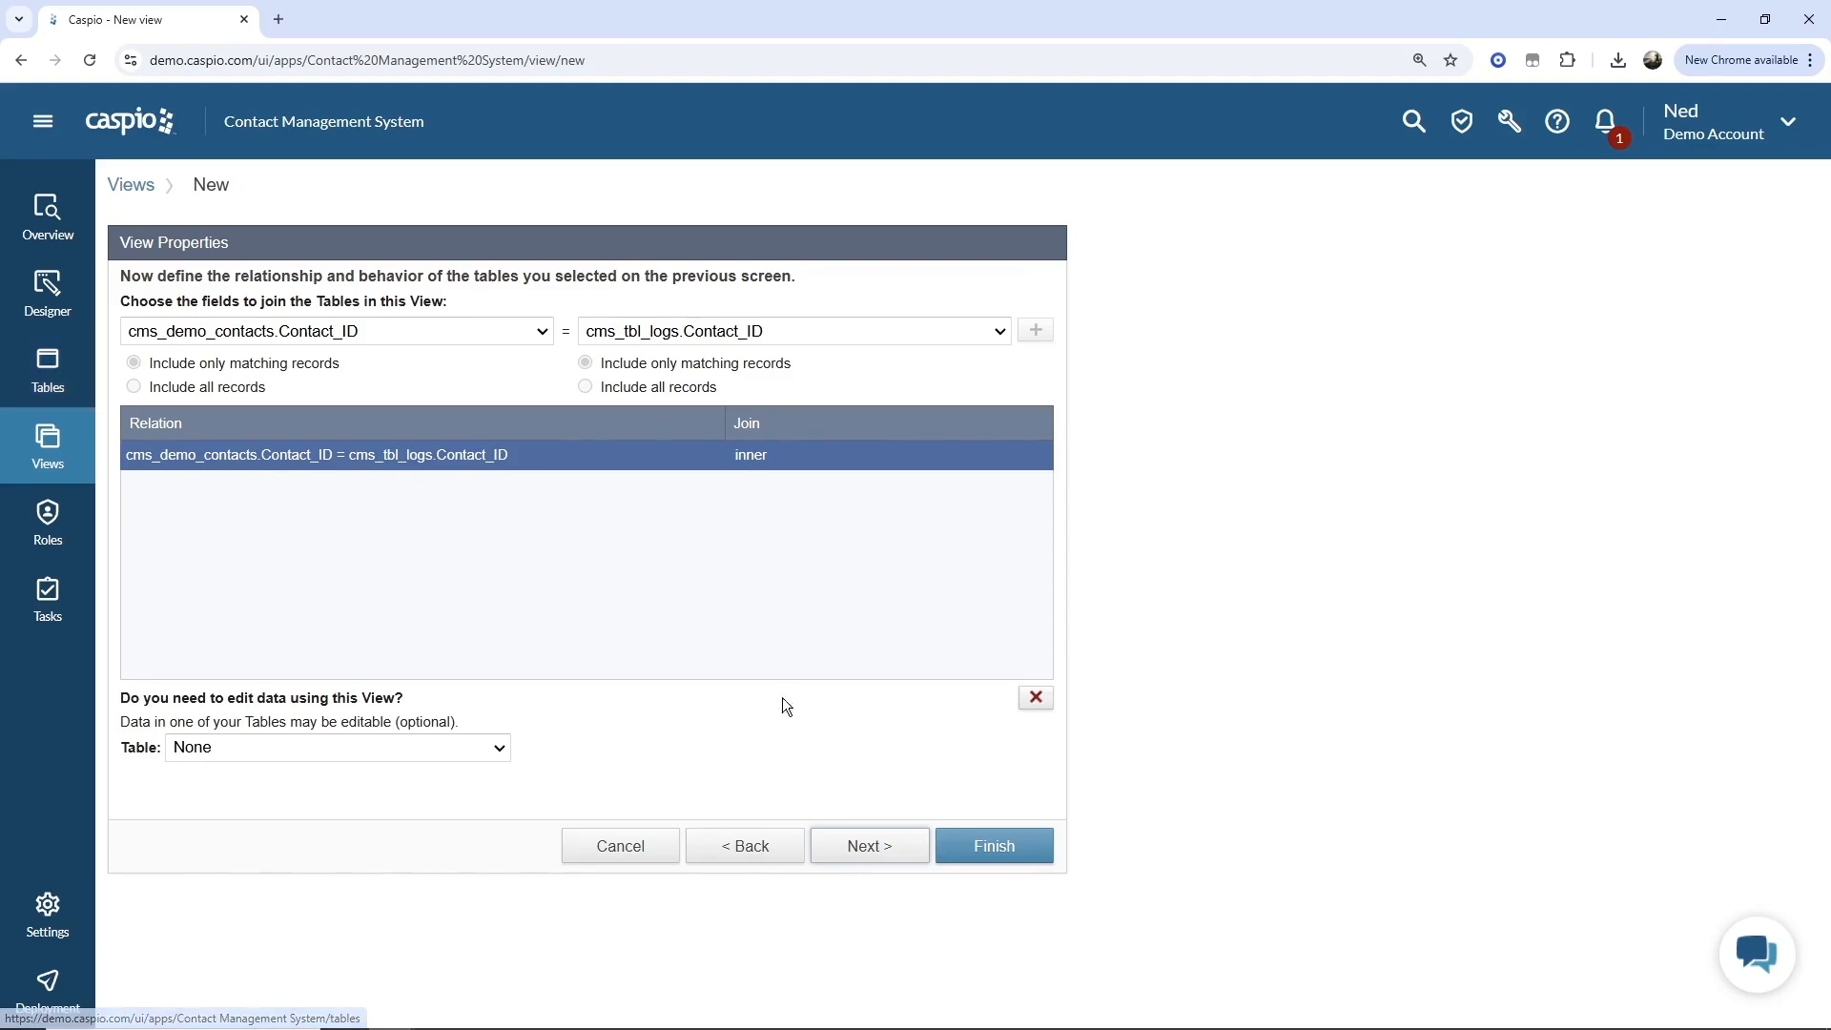
Delete the default join relation and clear both join field selections.
left_click(1035, 697)
left_click(511, 334)
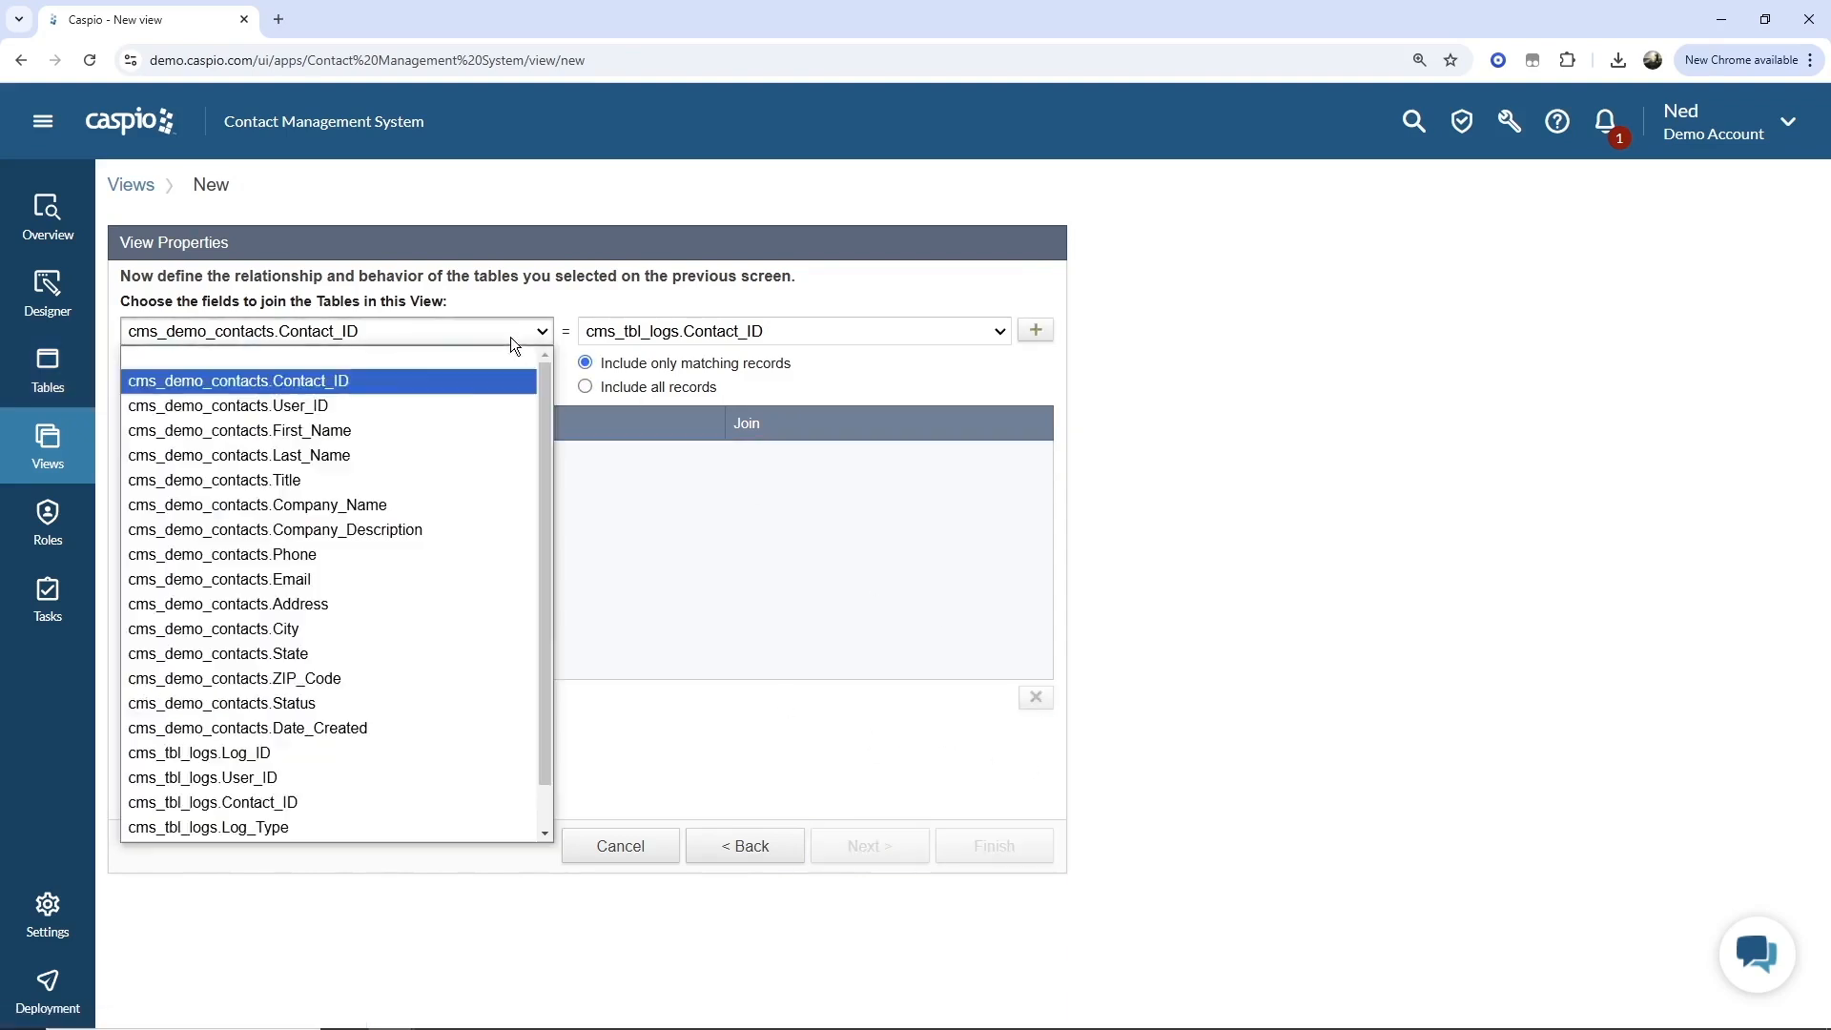
left_click(454, 361)
left_click(651, 332)
left_click(652, 364)
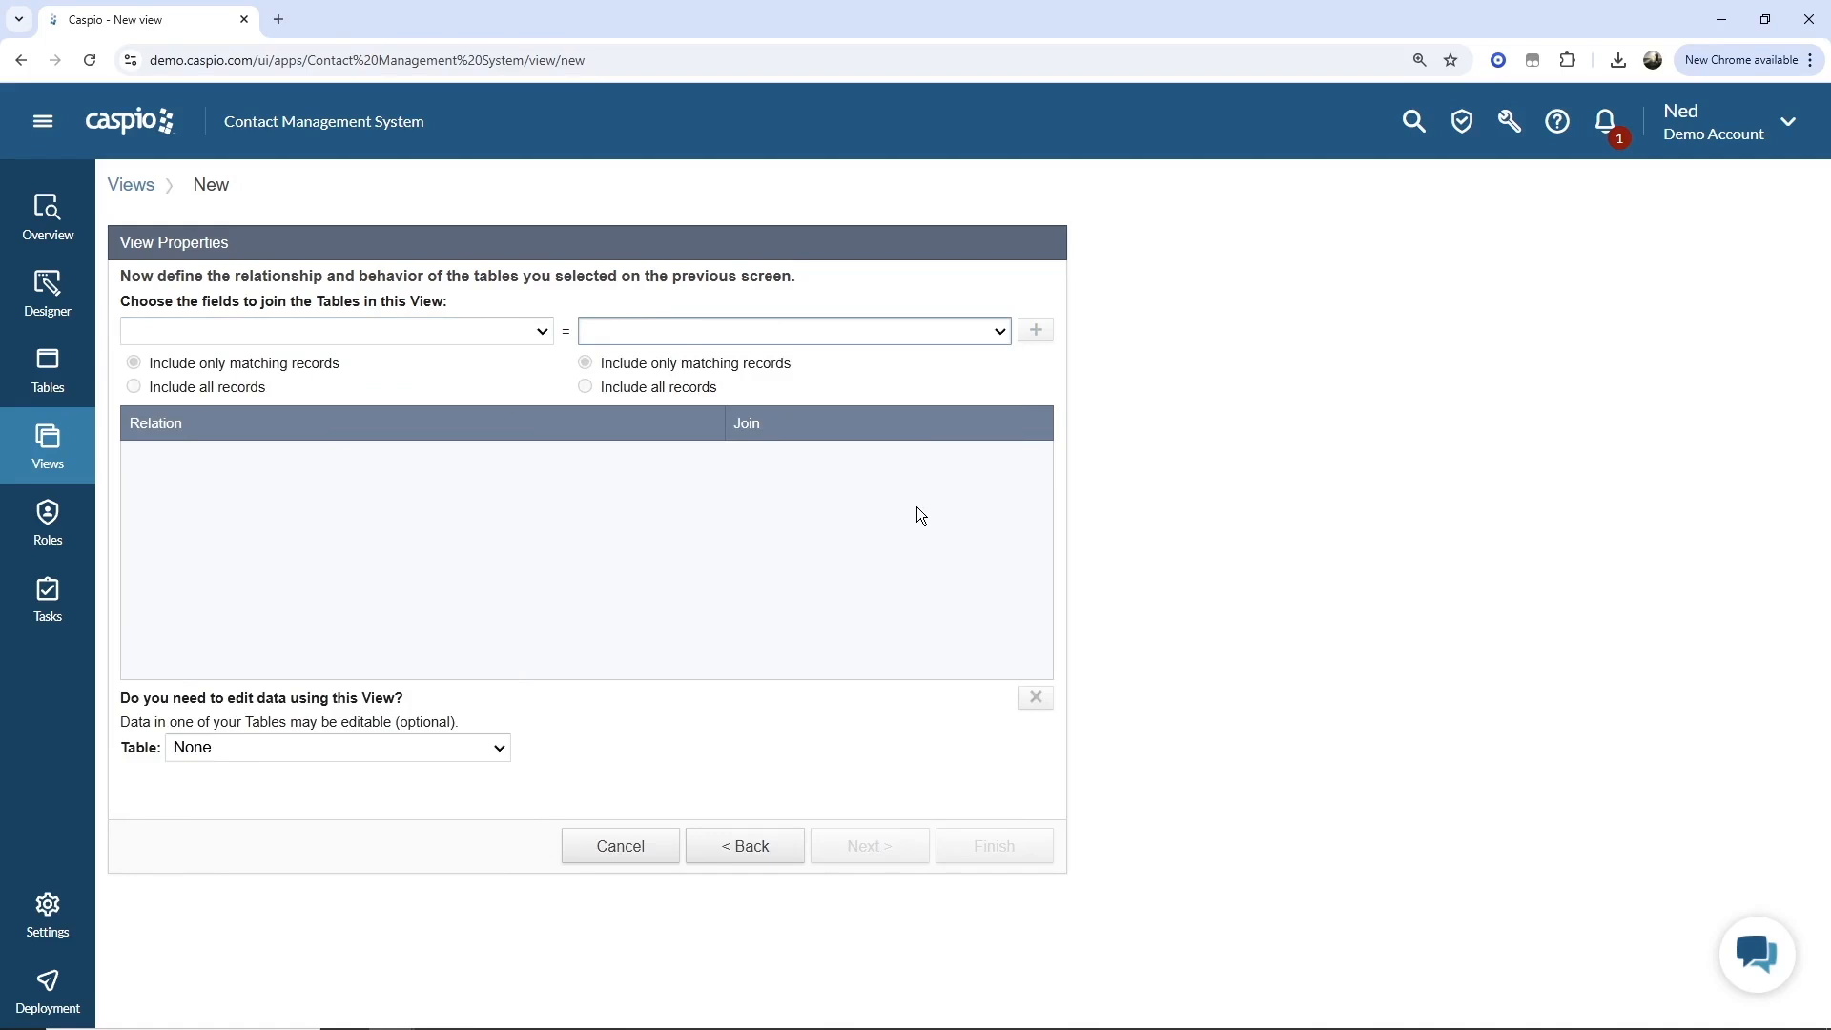
Choose cms_demo_contacts.Contact_ID and cms_tbl_logs.Contact_ID as the join fields.
left_click(458, 332)
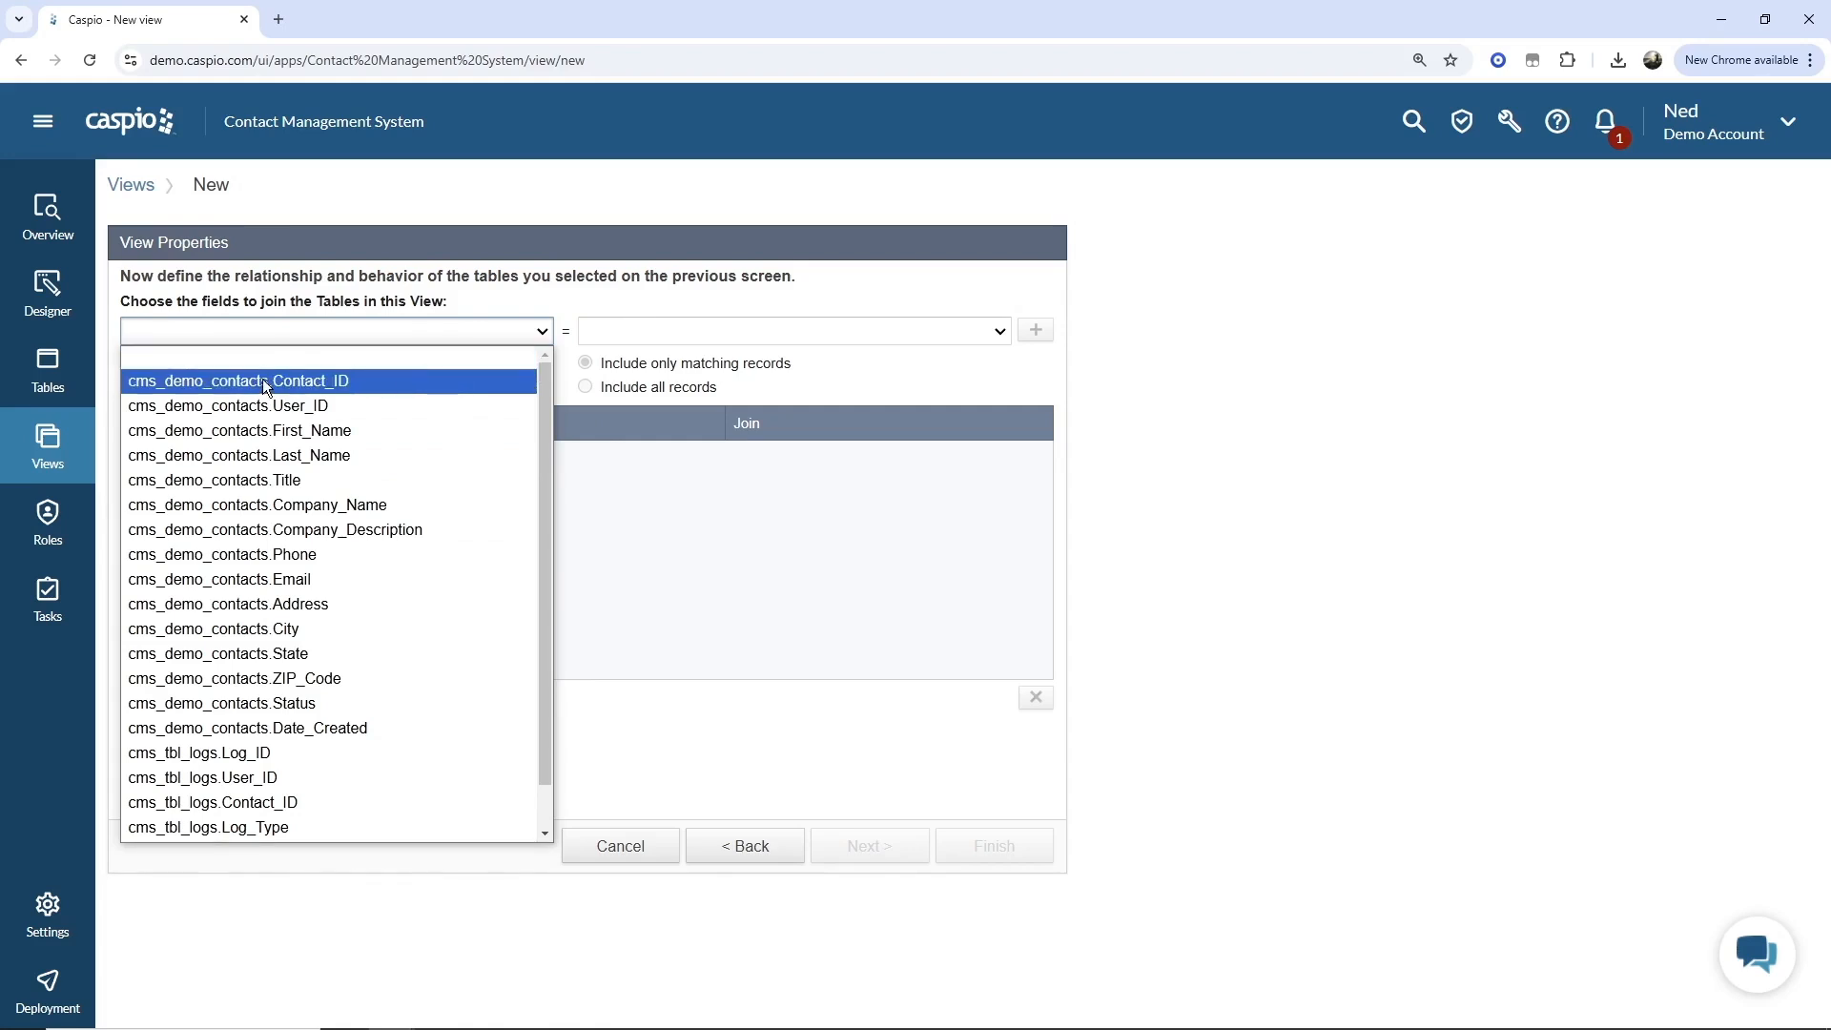
left_click(301, 380)
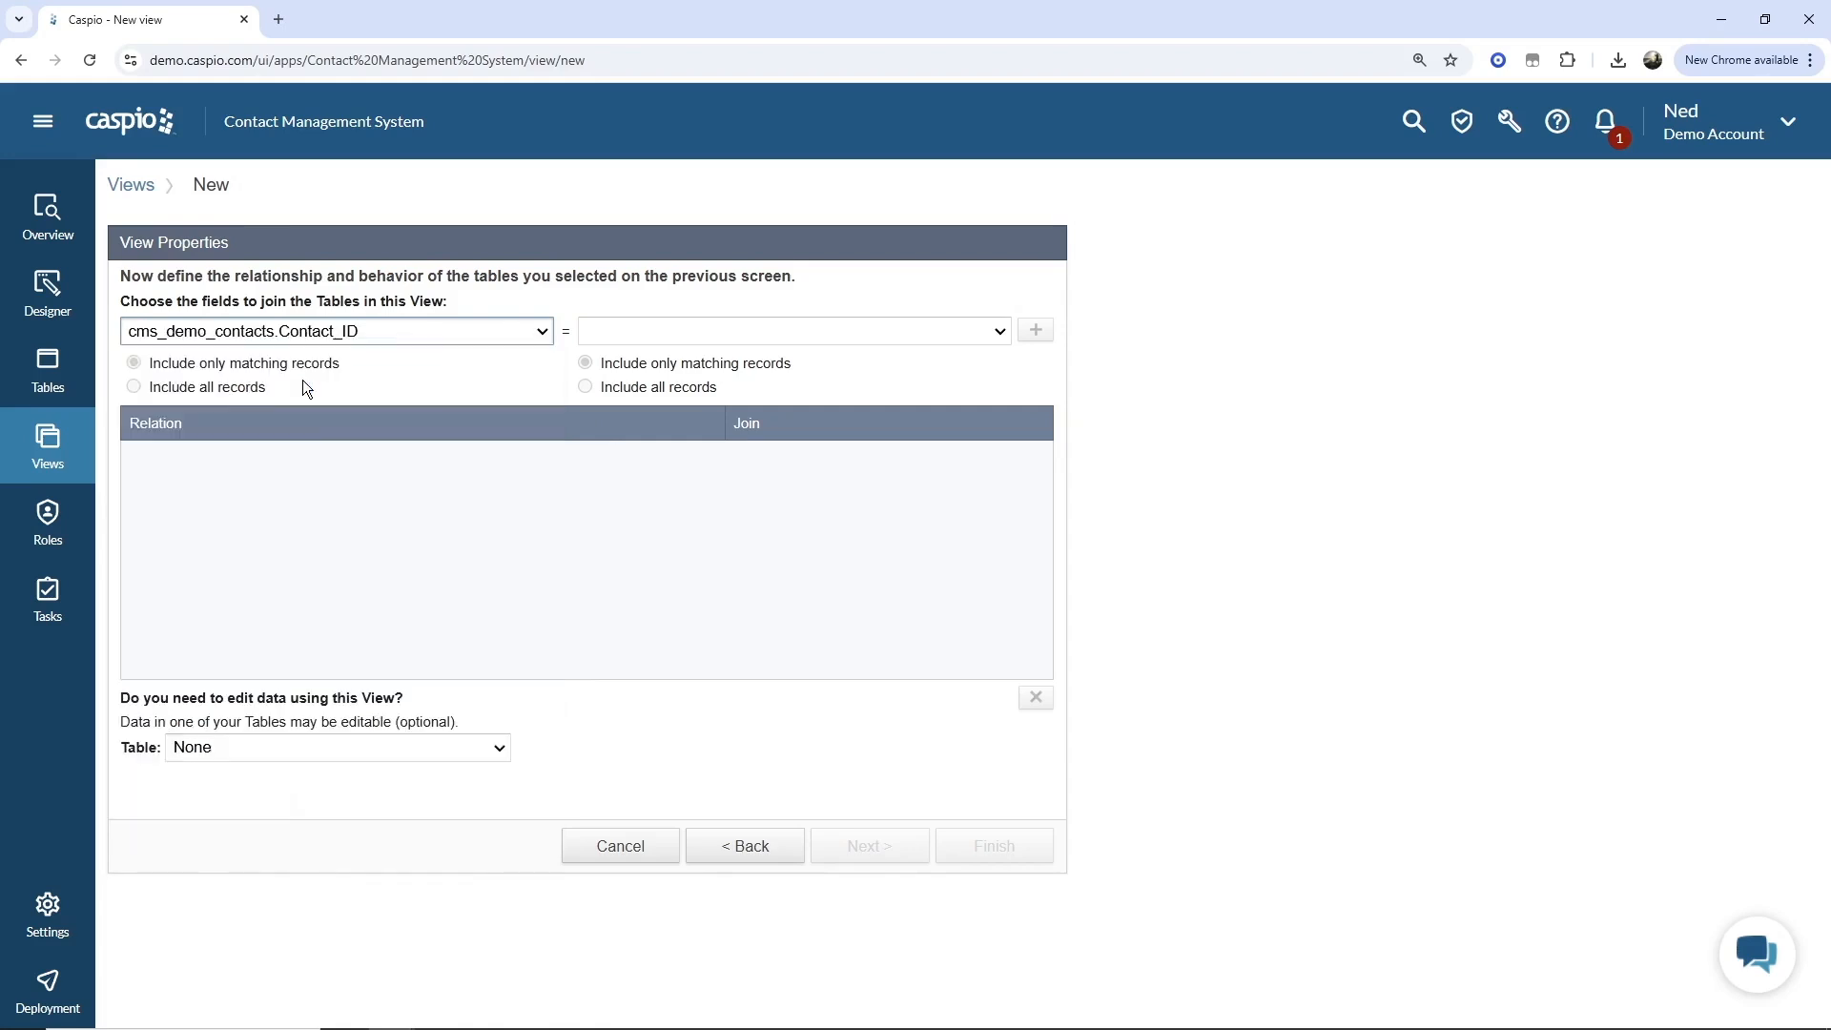
left_click(614, 332)
scroll(854, 505, "down", 1)
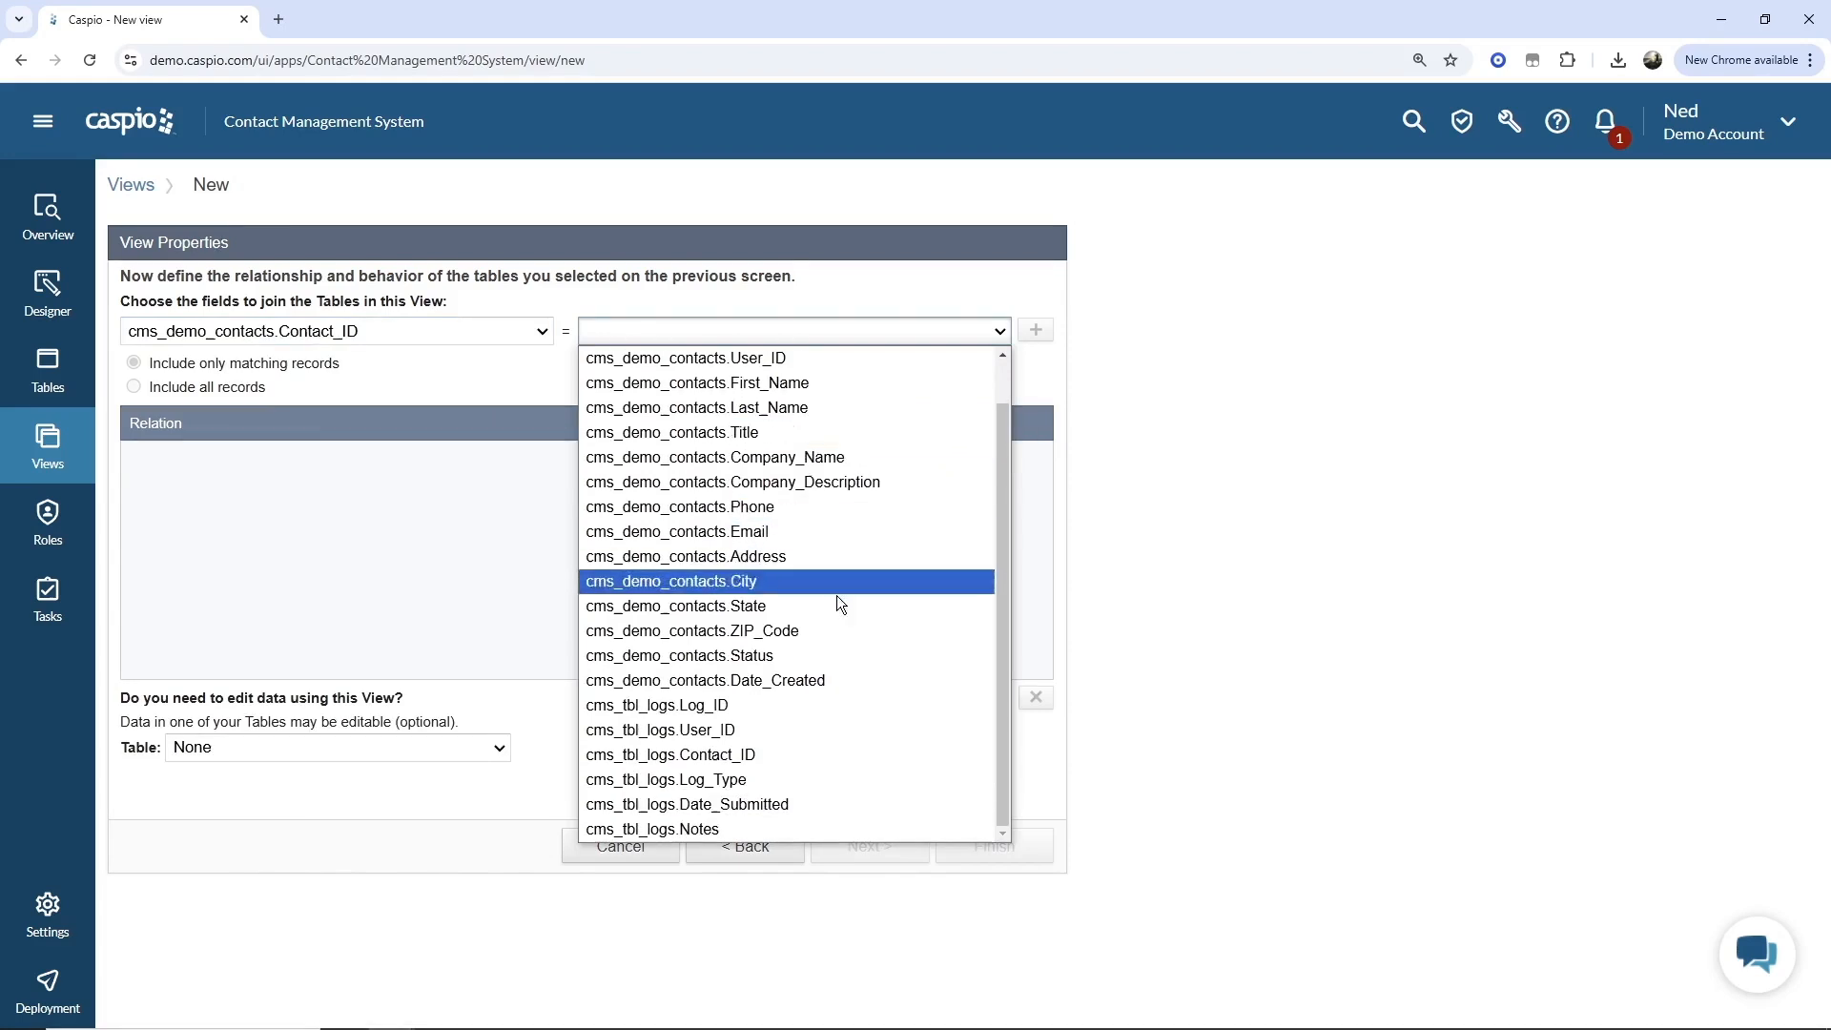
left_click(768, 742)
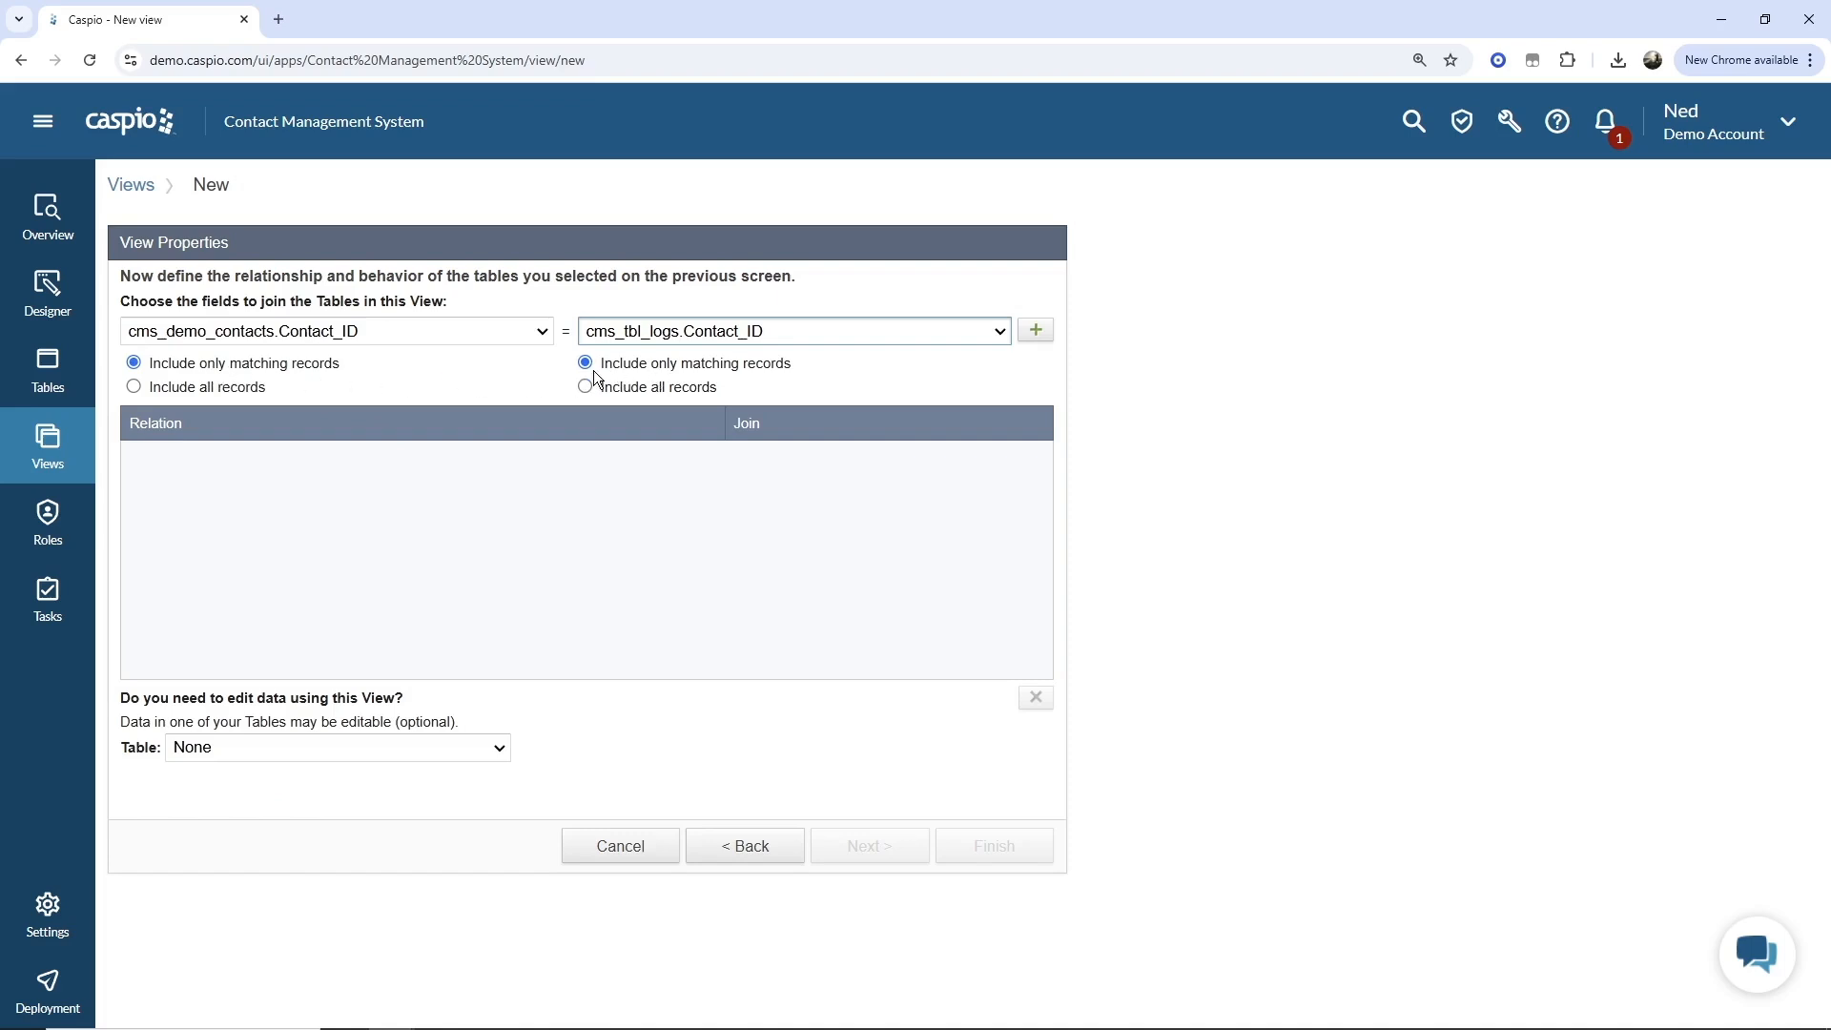
Add the Contact_ID join with Include only matching records on both sides.
left_click(191, 388)
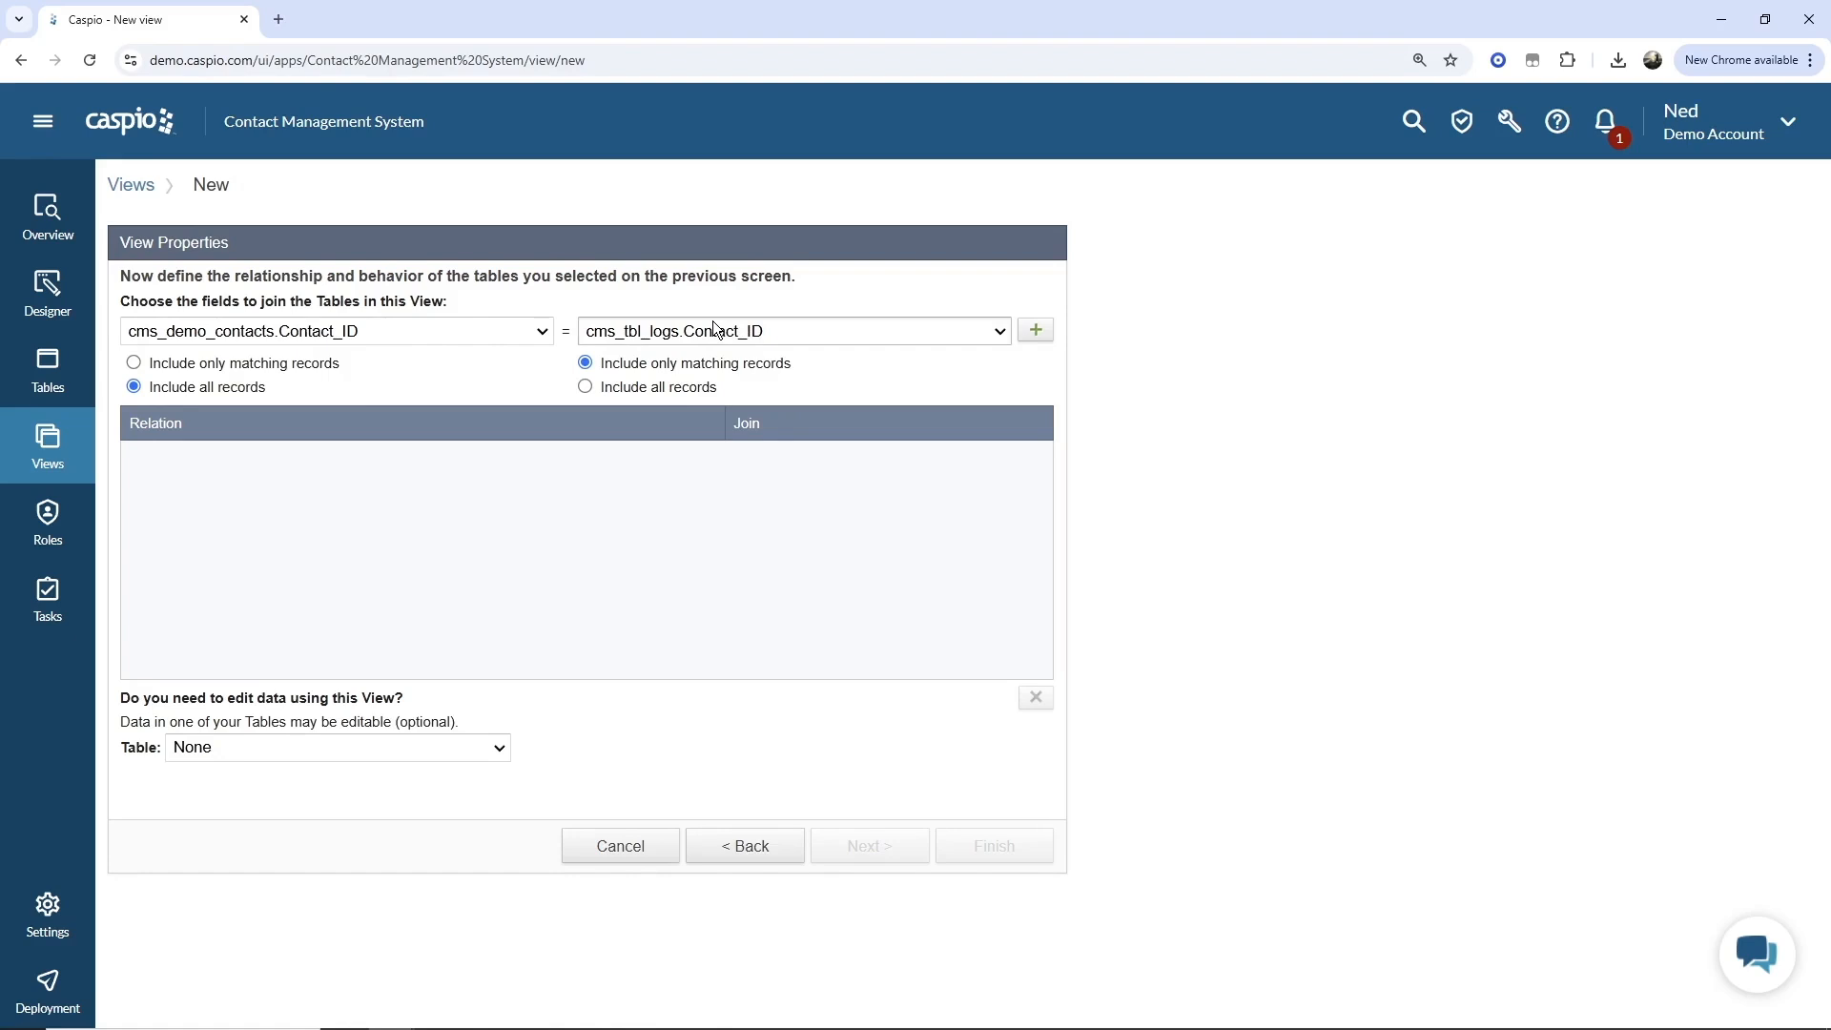
left_click(284, 366)
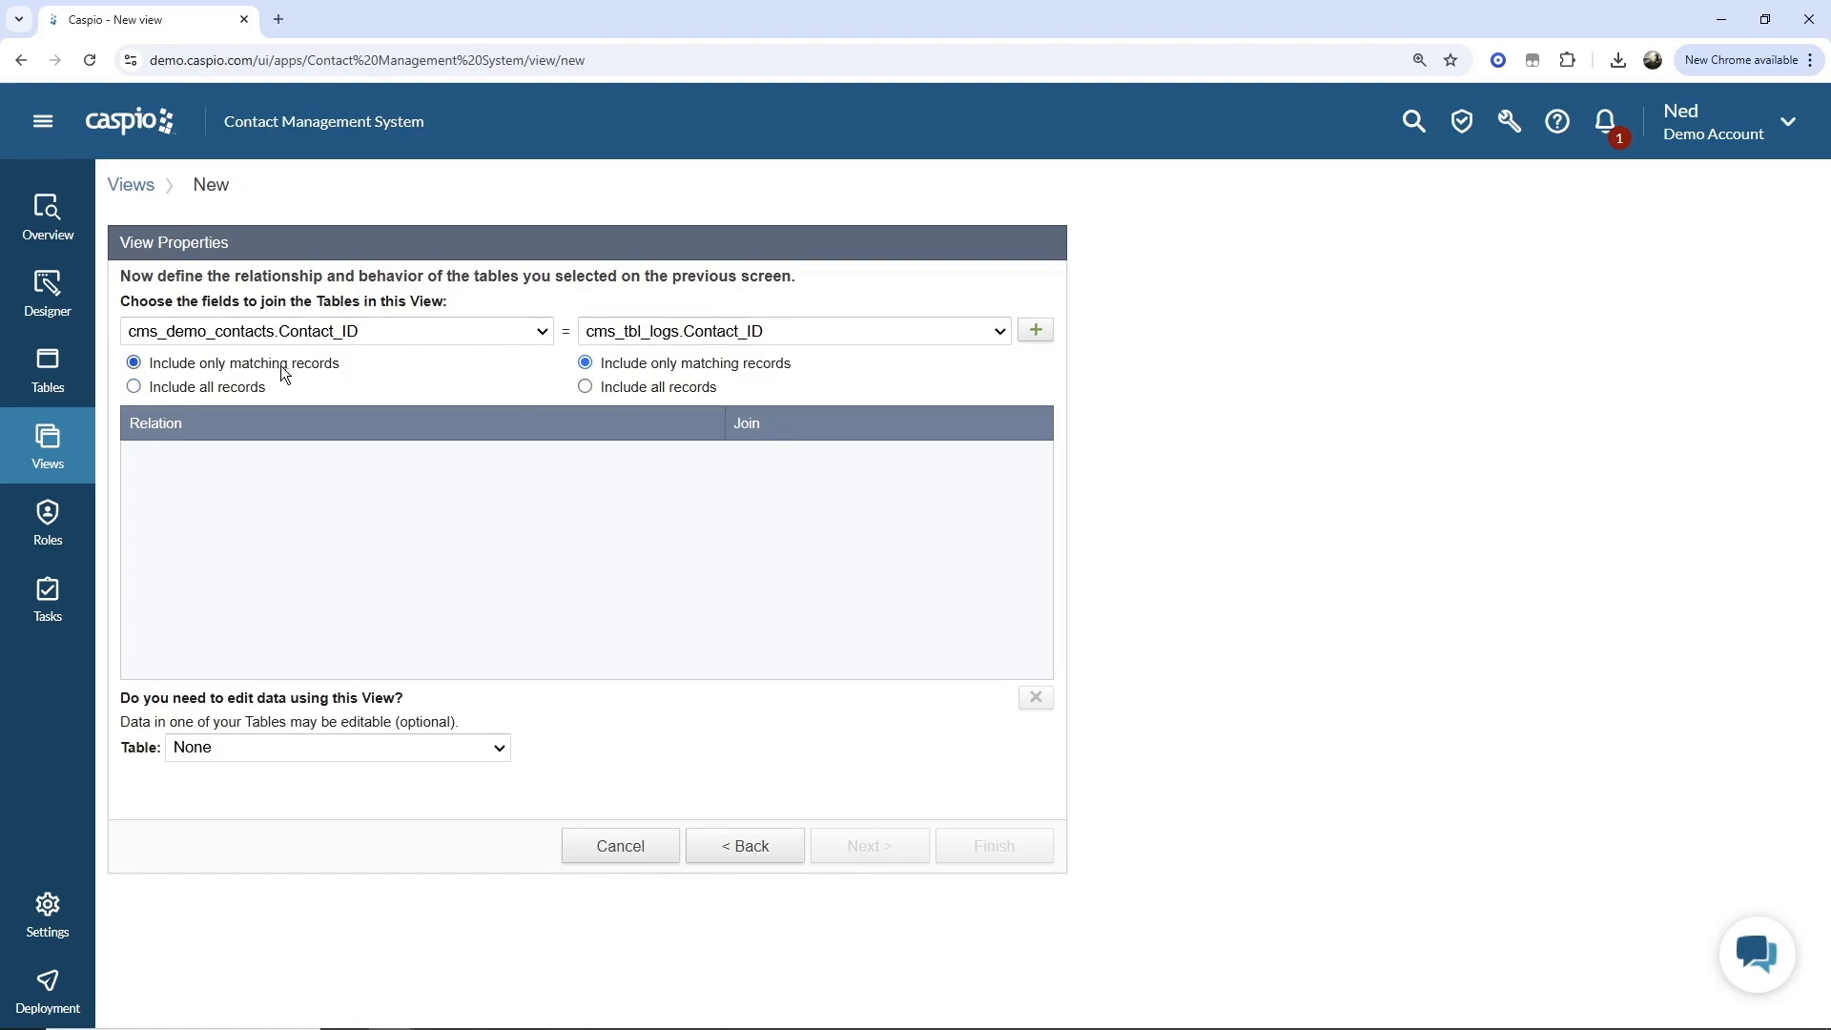
left_click(667, 391)
left_click(656, 365)
left_click(1037, 332)
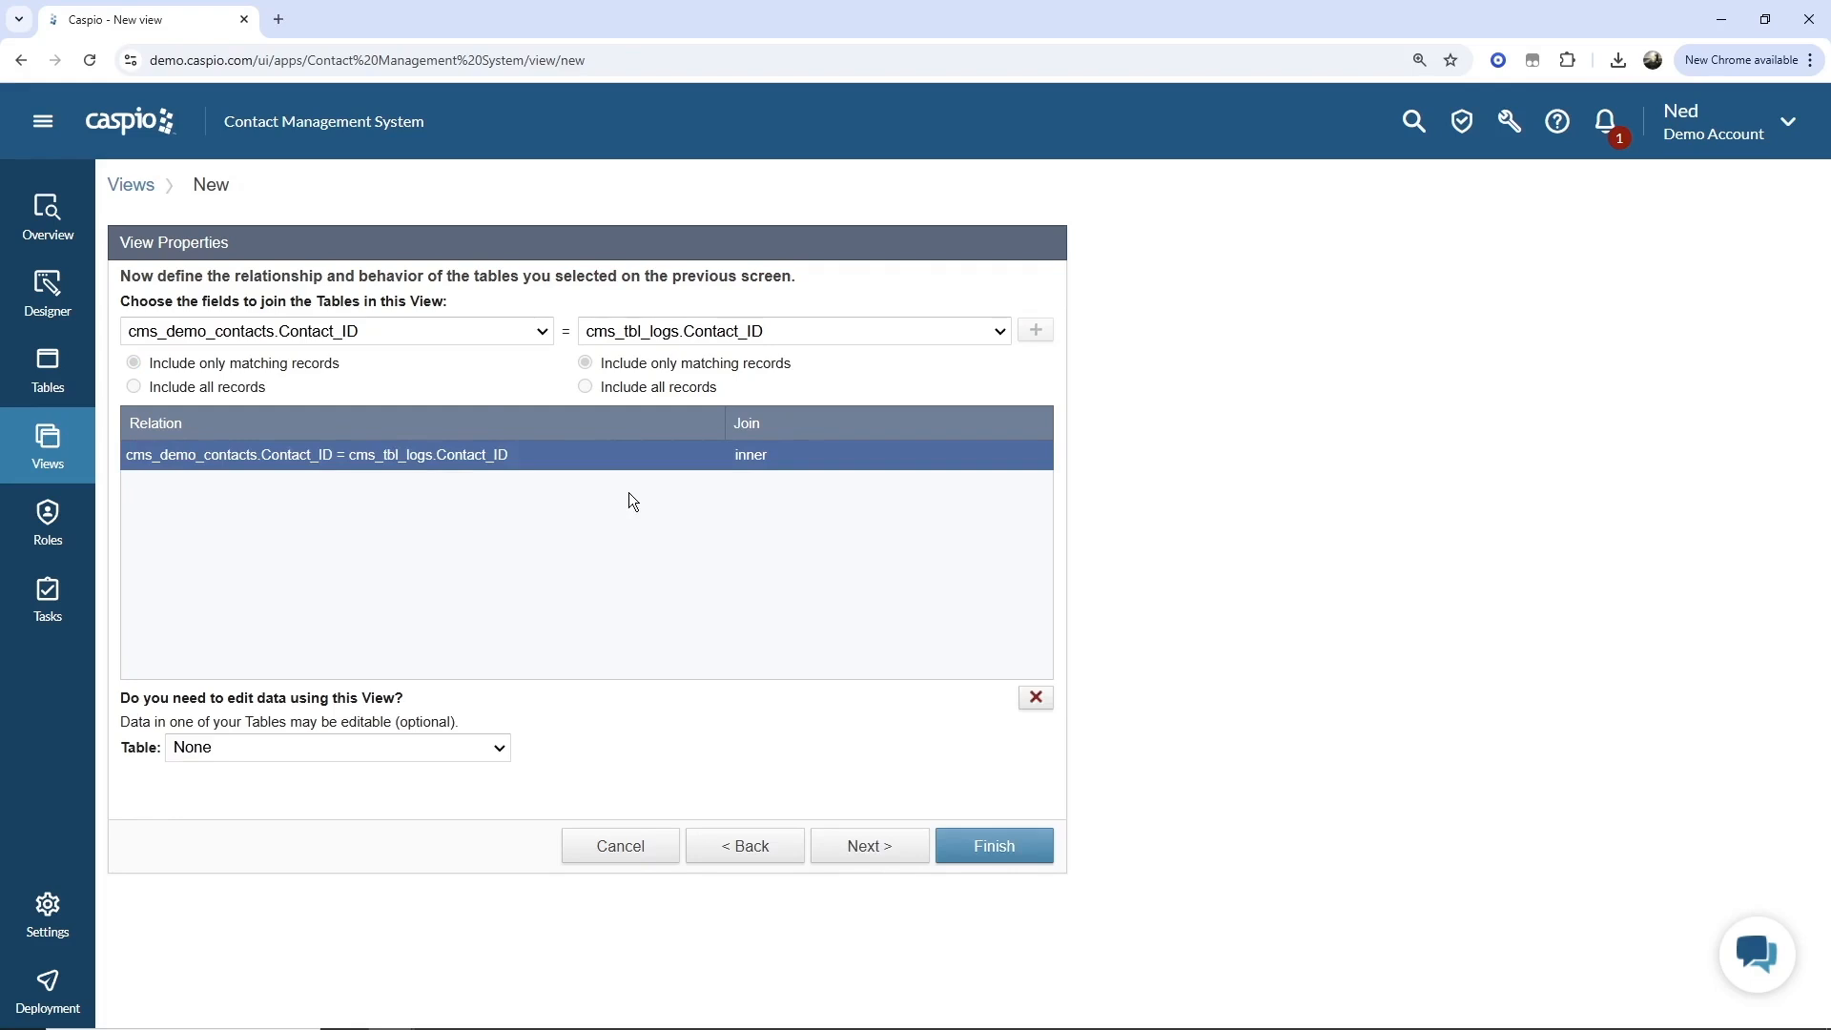
Leave the view without an editable table, keep all fields included, and finish creating the view.
left_click(492, 749)
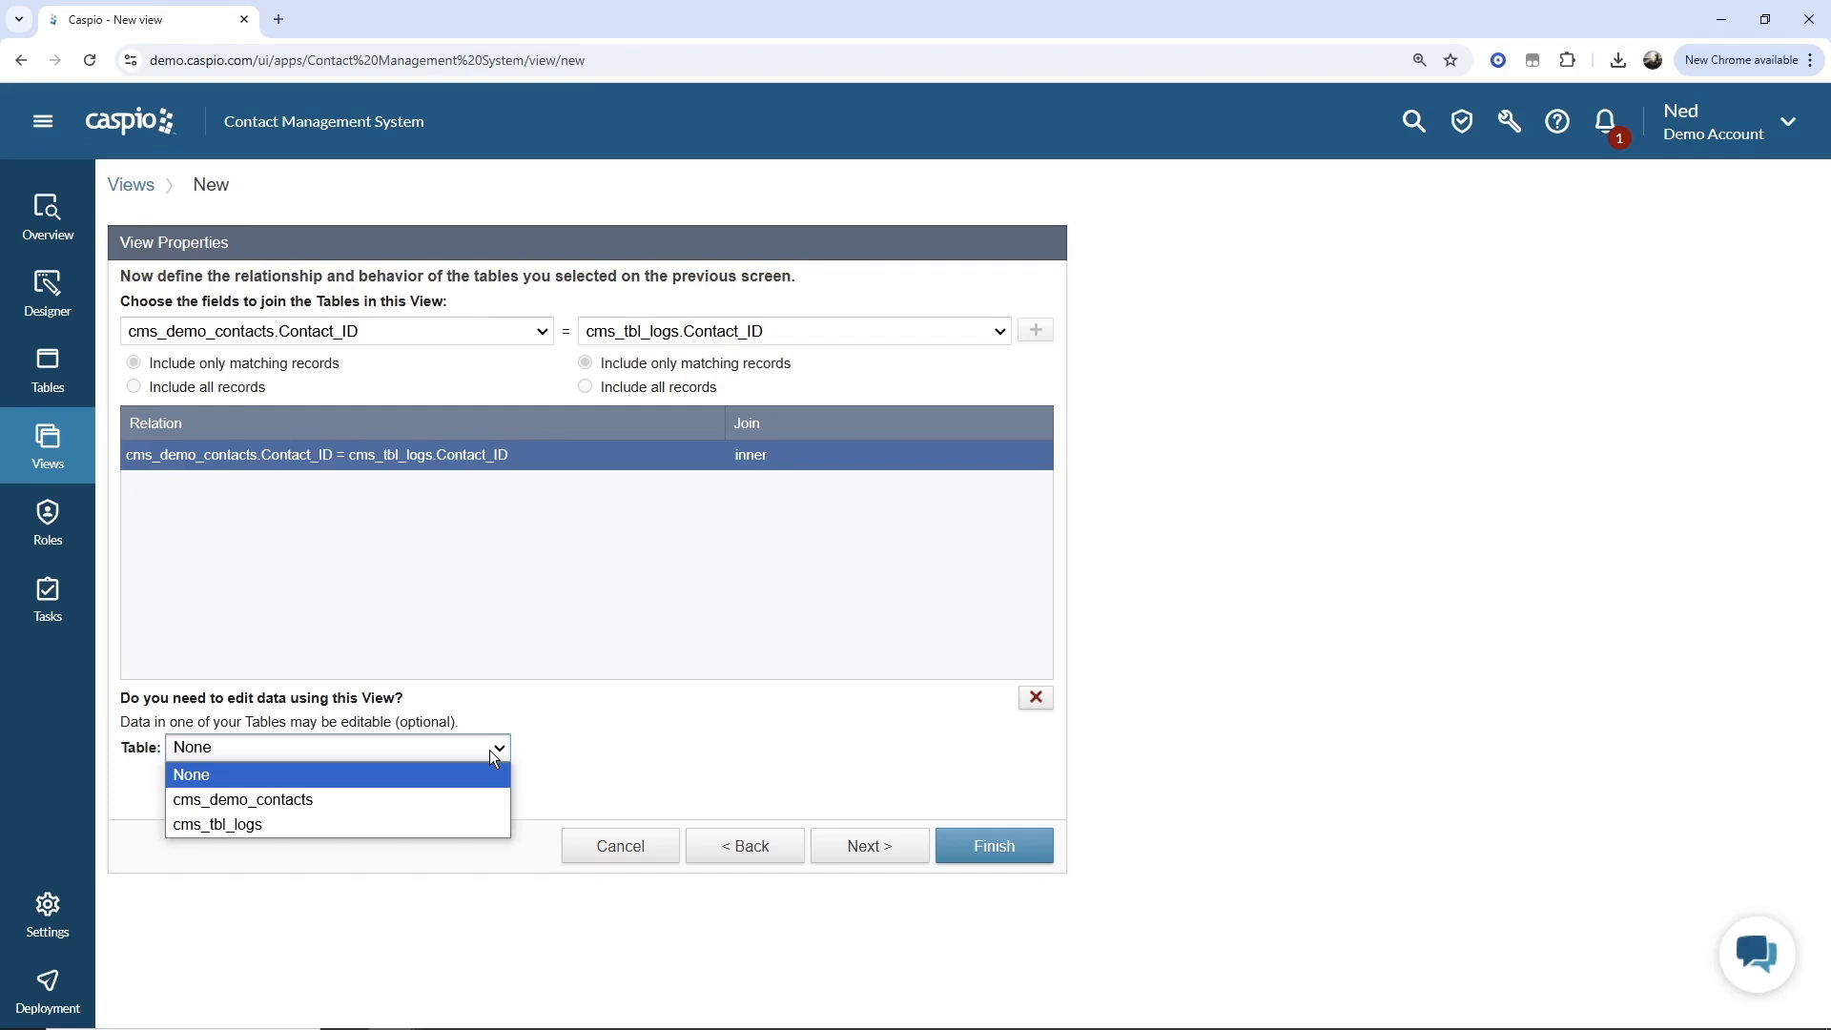
left_click(489, 750)
left_click(858, 846)
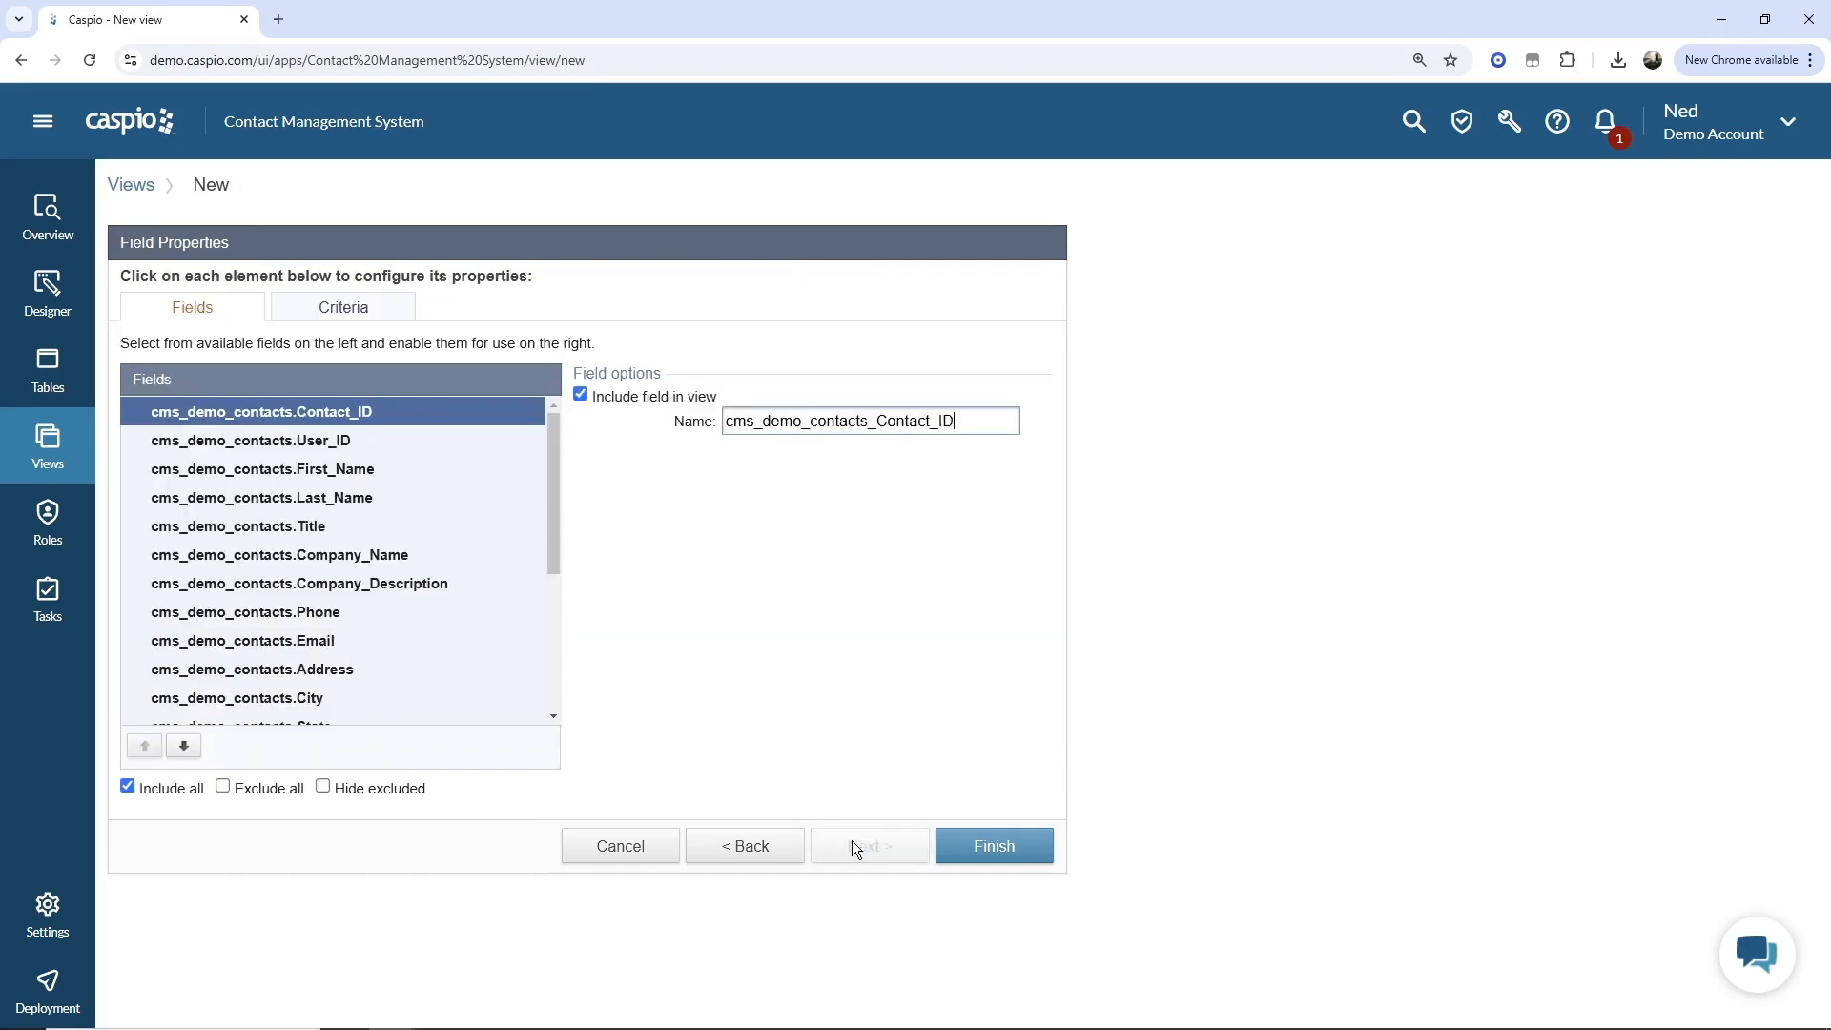
left_click_drag(552, 498, 547, 659)
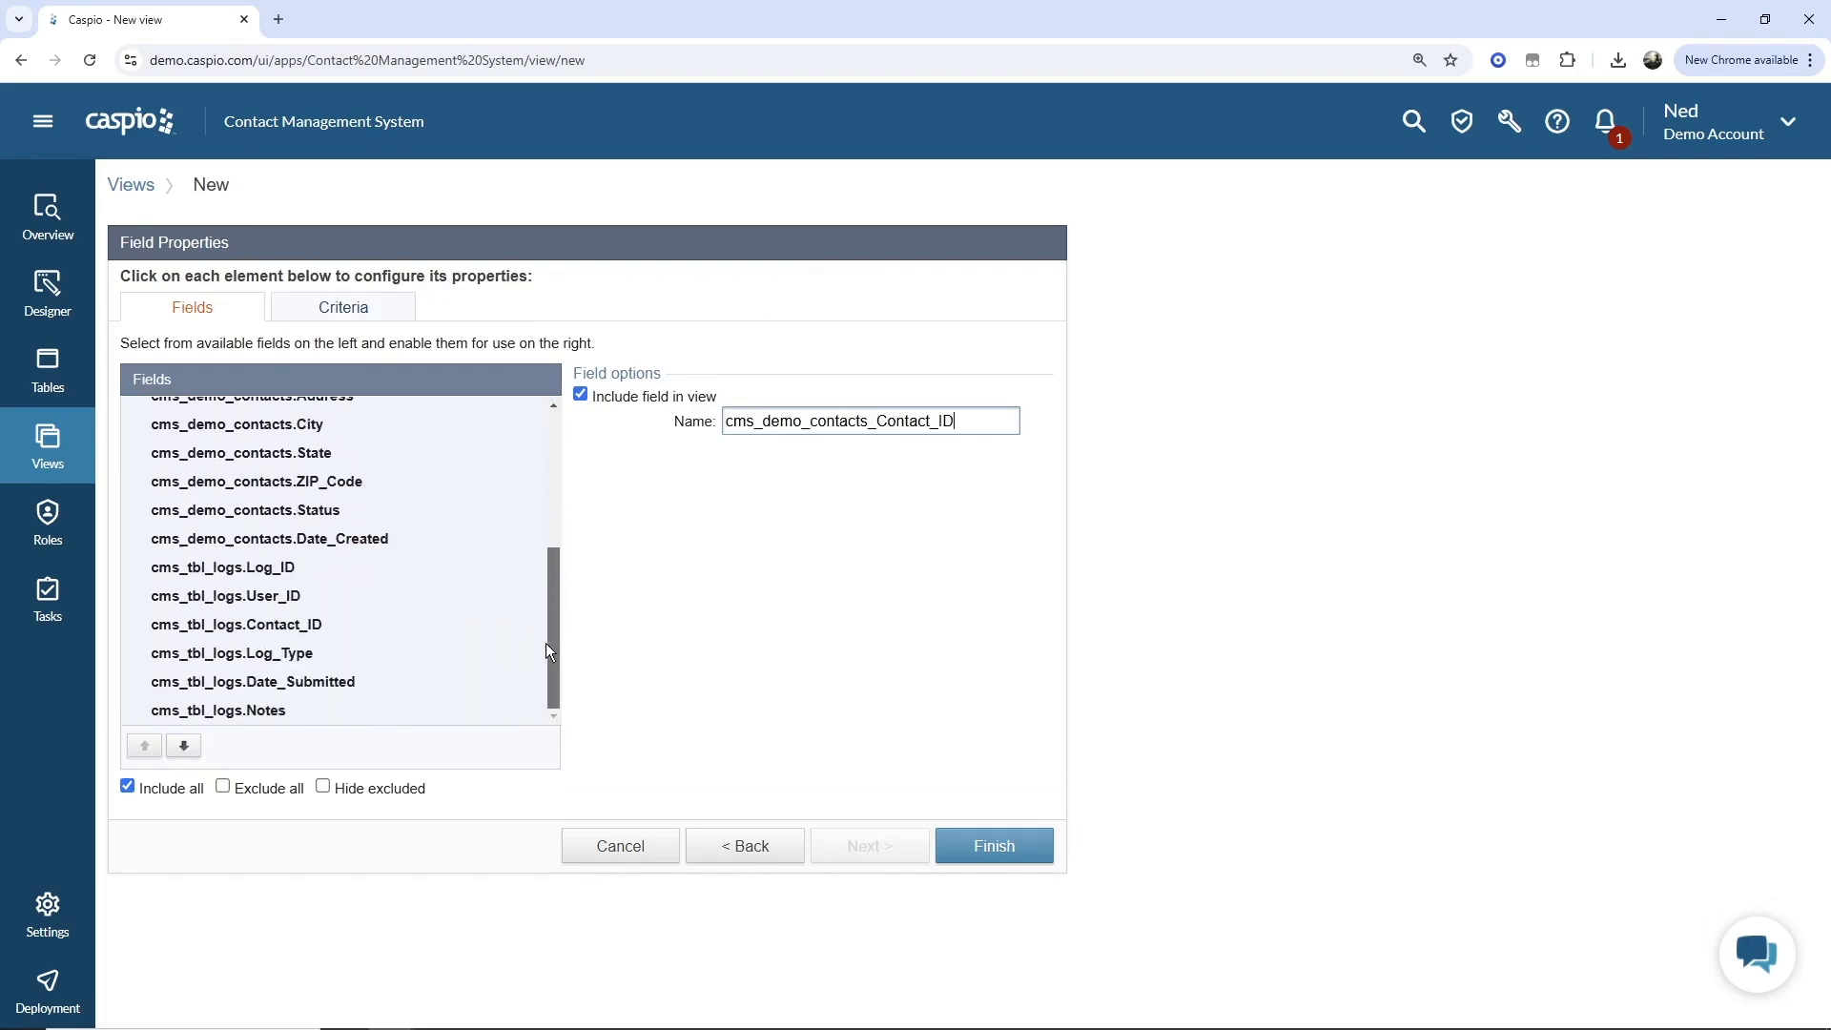
left_click(963, 835)
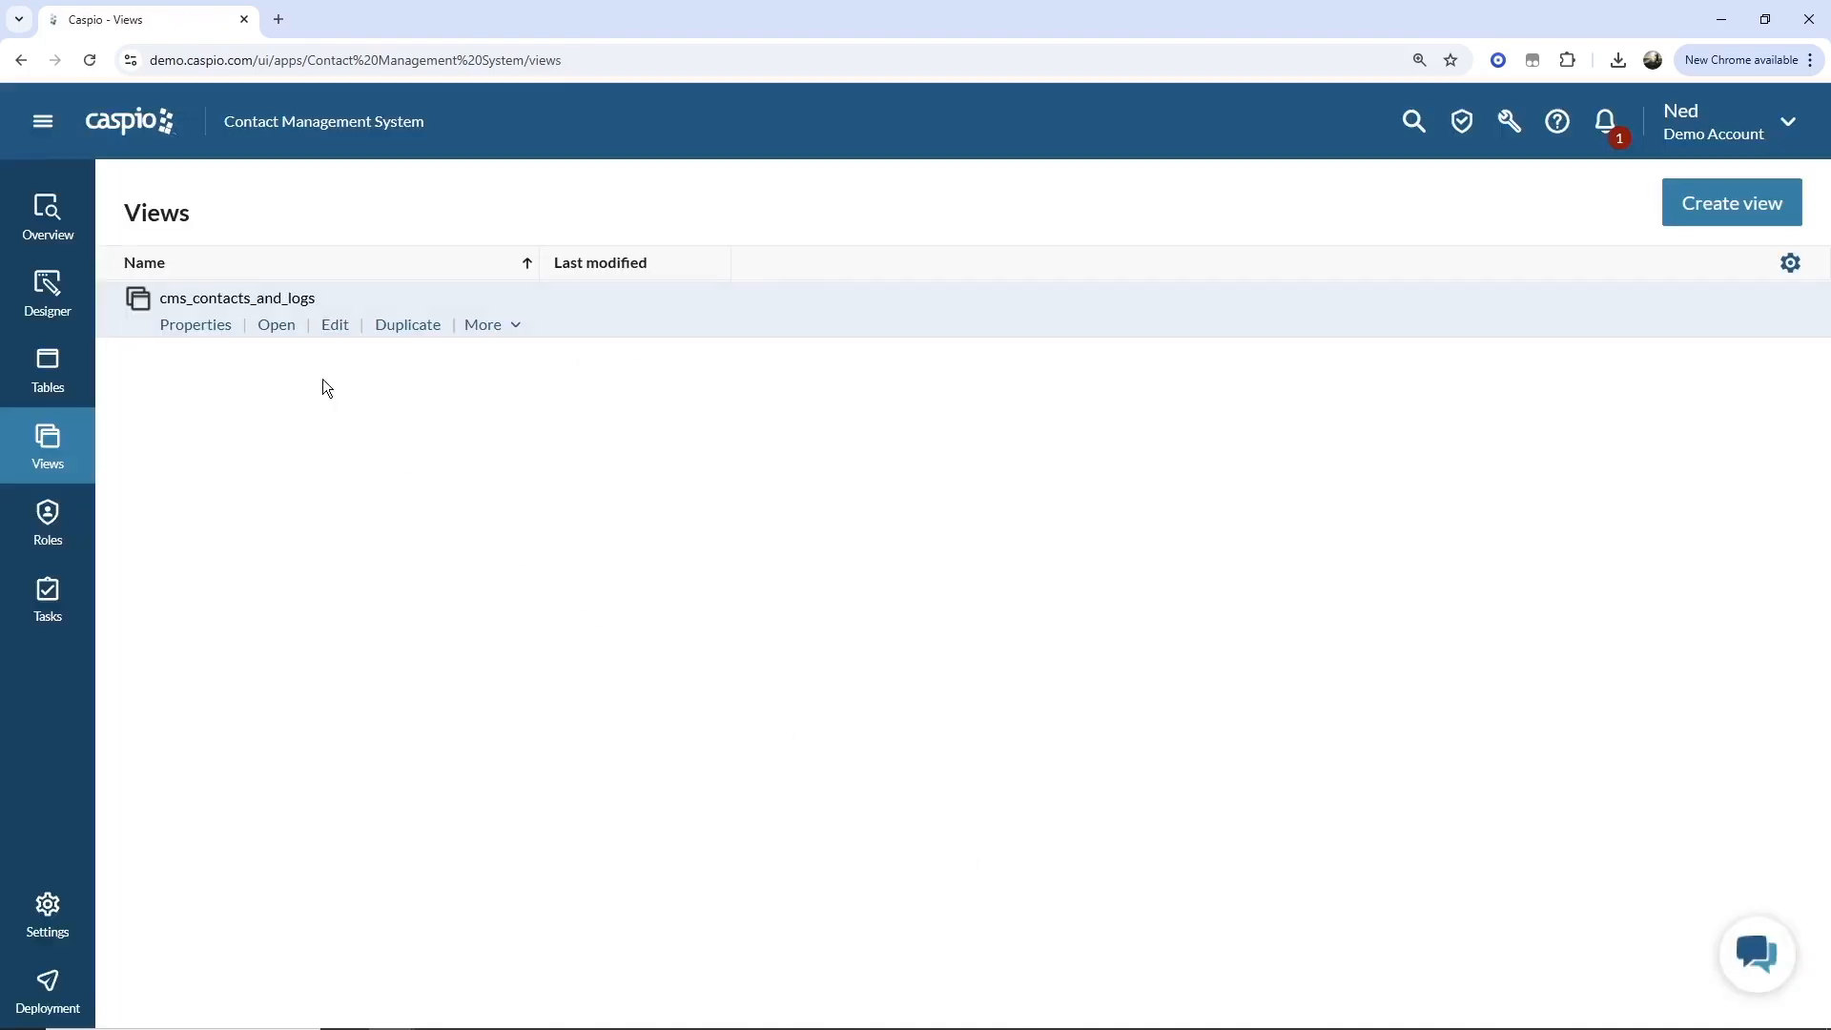
Open the cms_contacts_and_logs view and browse its joined contact and log columns.
left_click(278, 325)
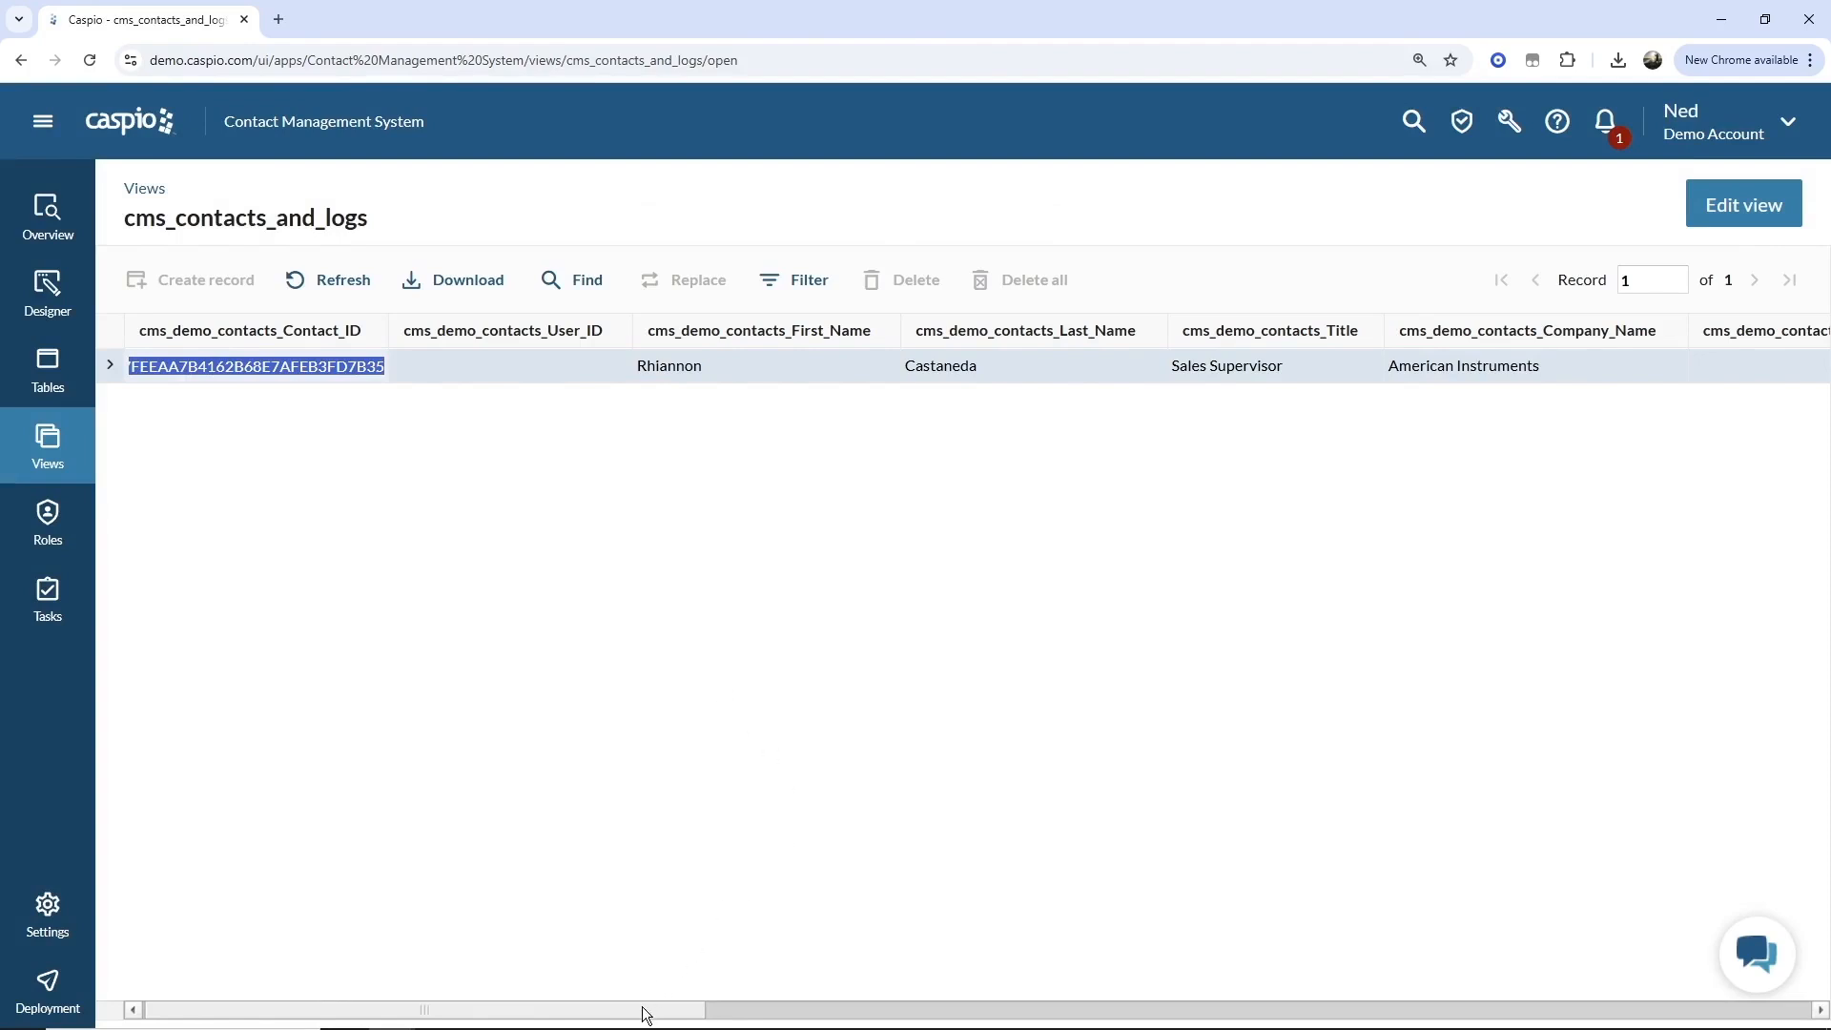
left_click_drag(647, 1014, 1610, 1005)
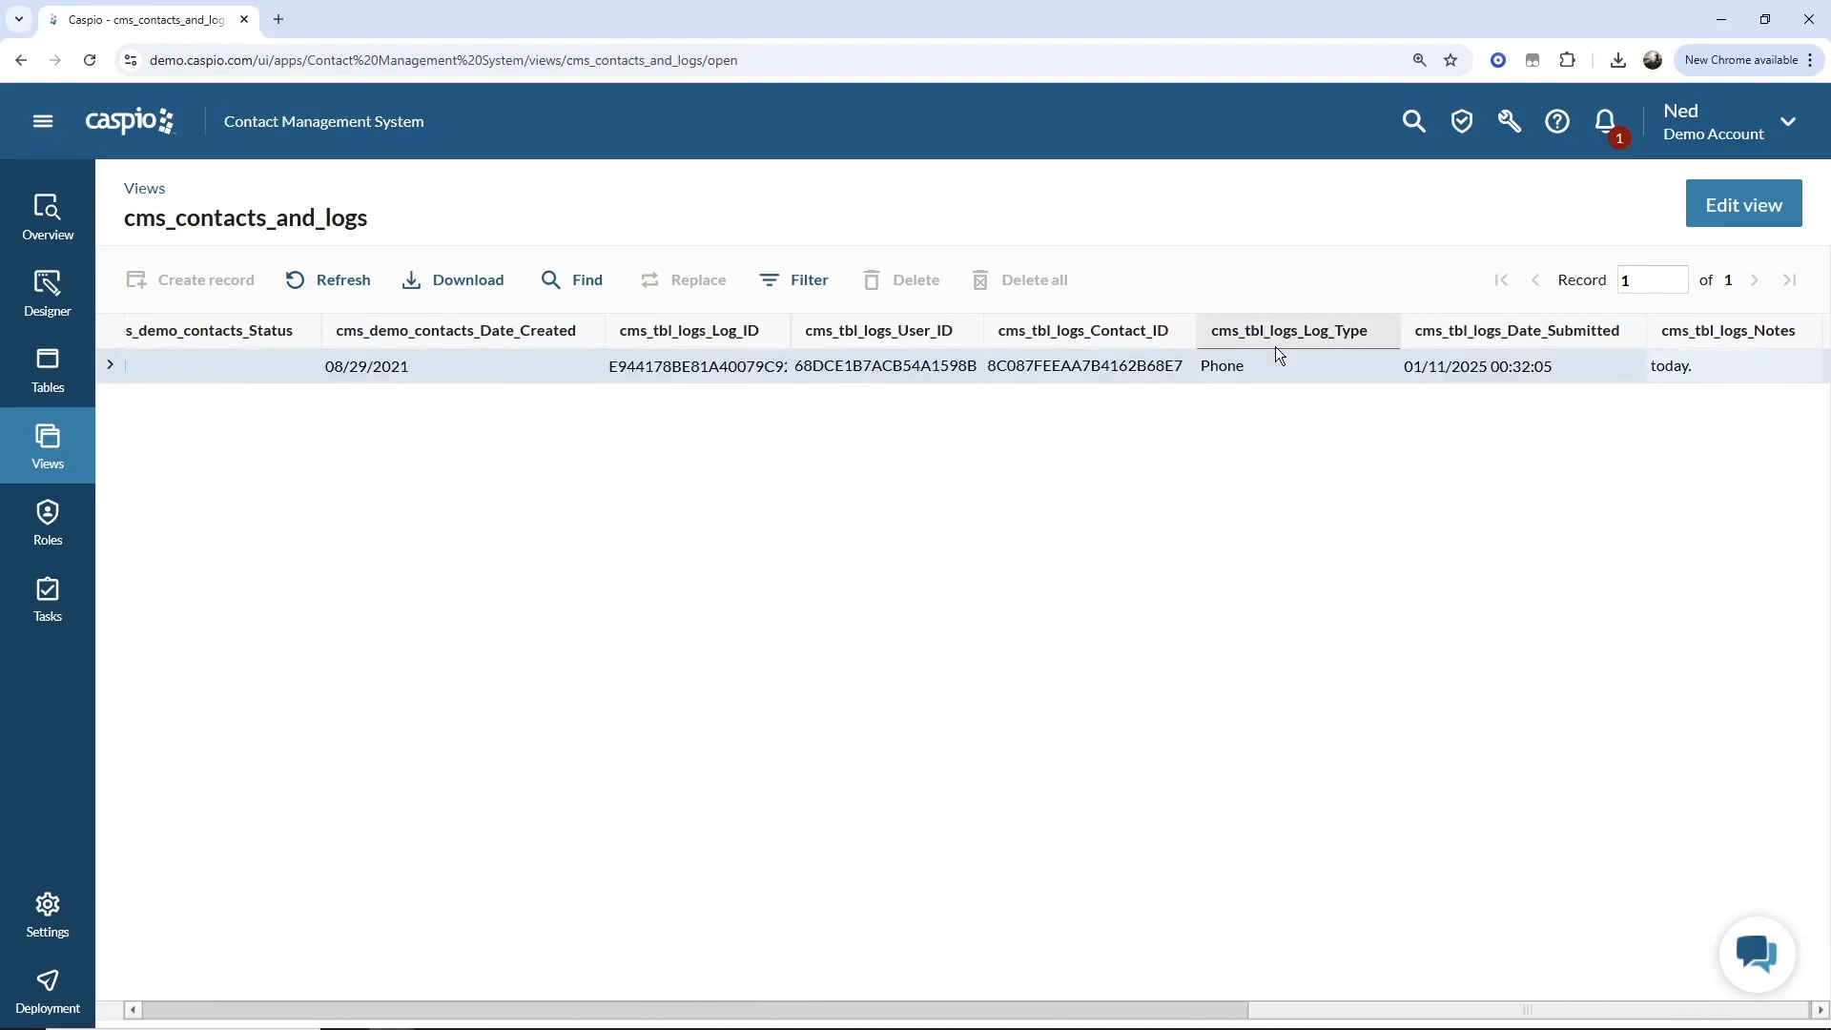
left_click_drag(1332, 1009, 197, 1005)
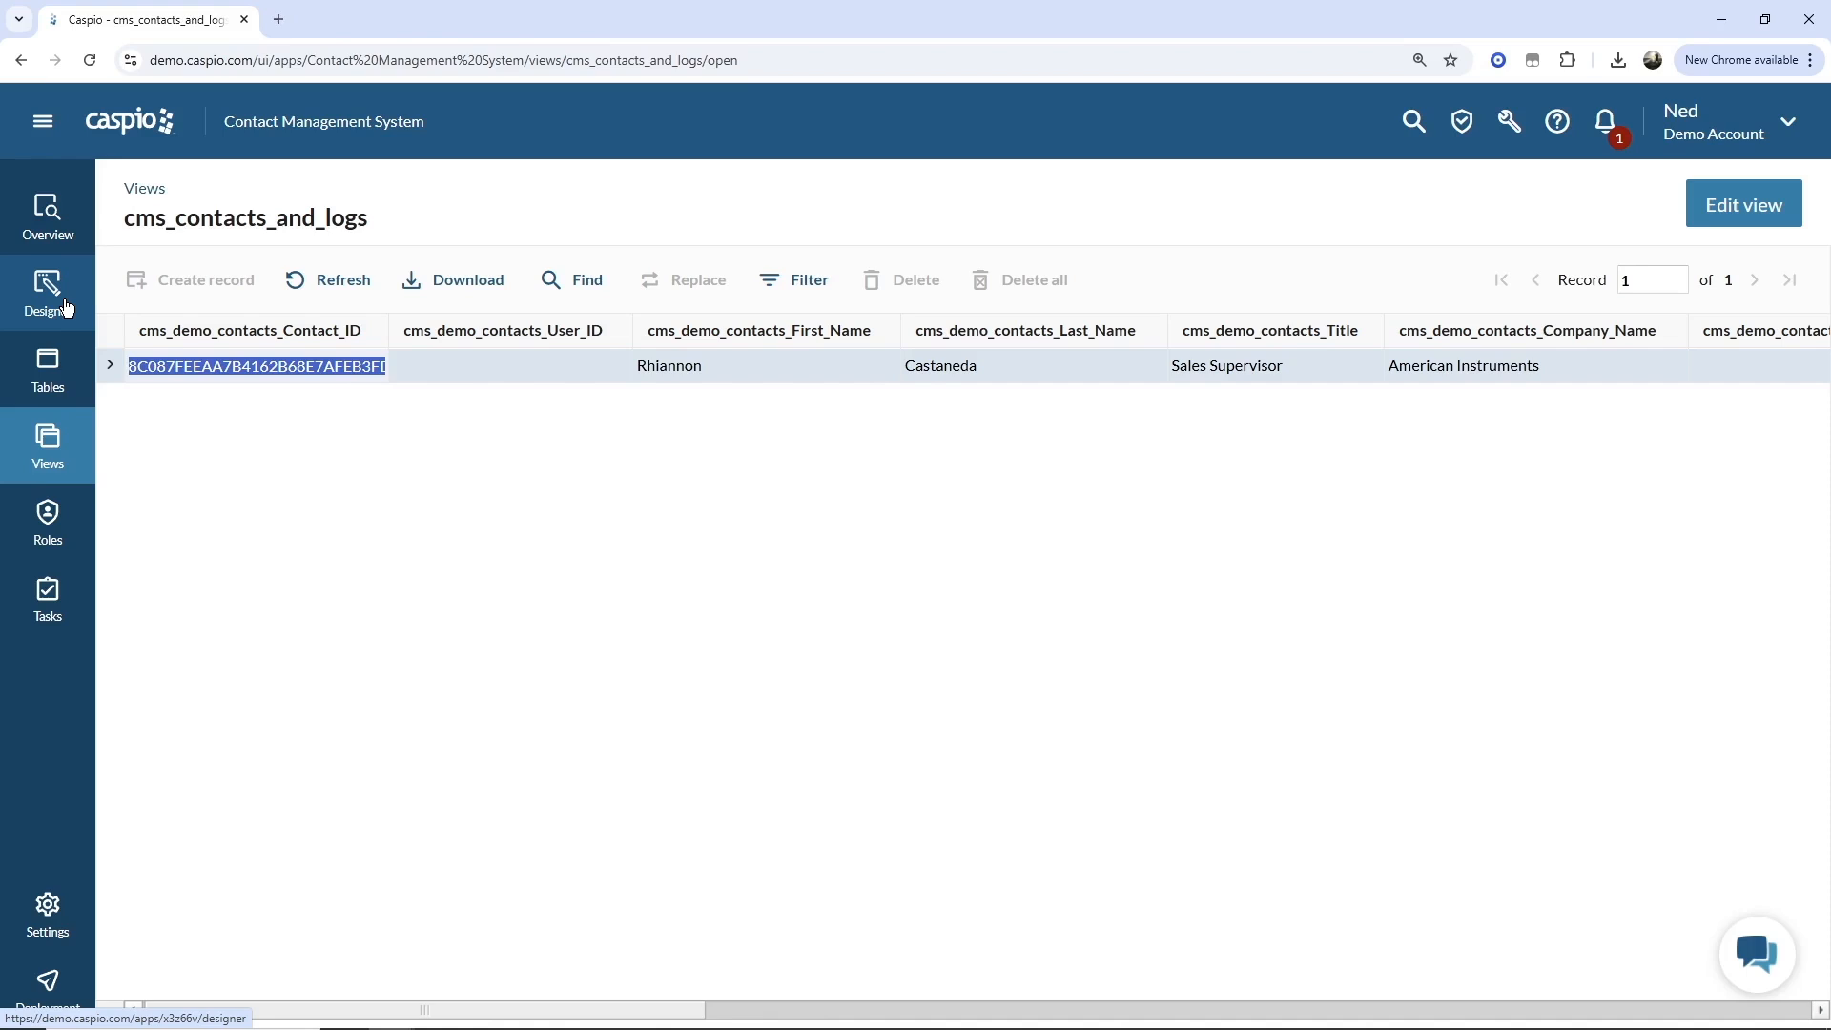
Edit the view and add a criterion on cms_demo_contacts_First_Name Equal to a value under the AND block.
left_click(1745, 205)
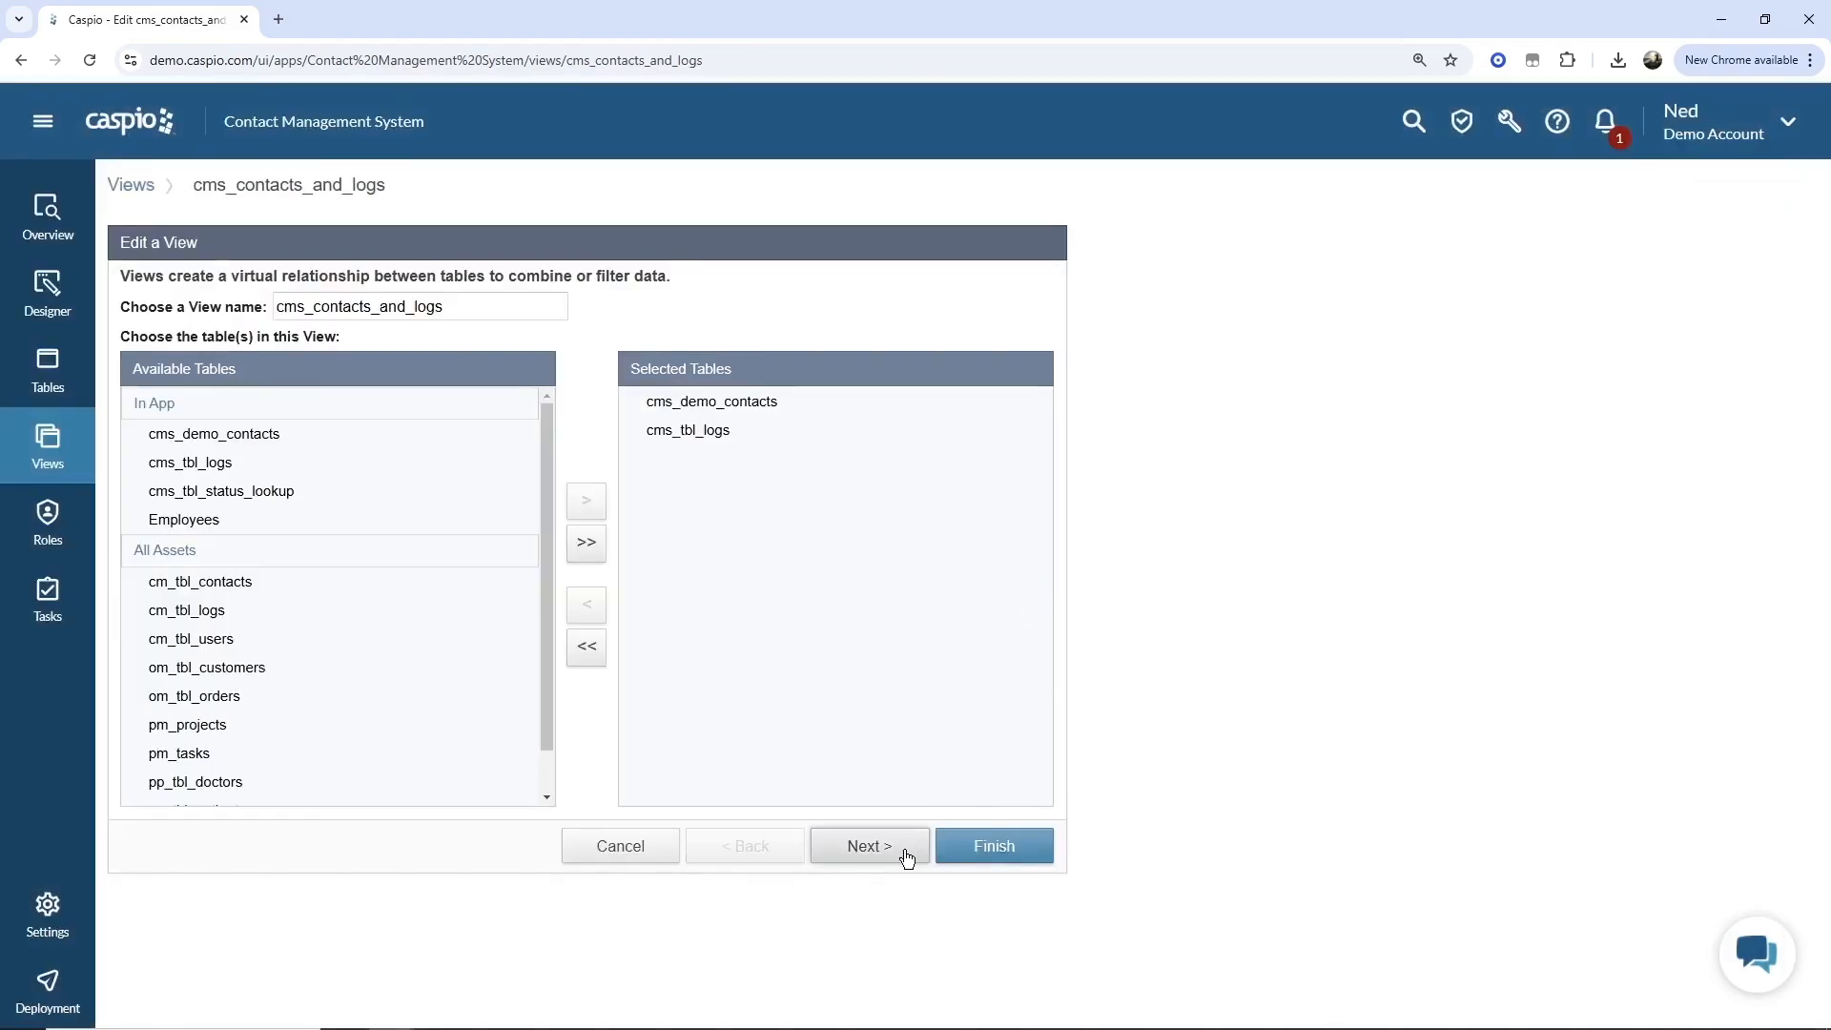
left_click(870, 847)
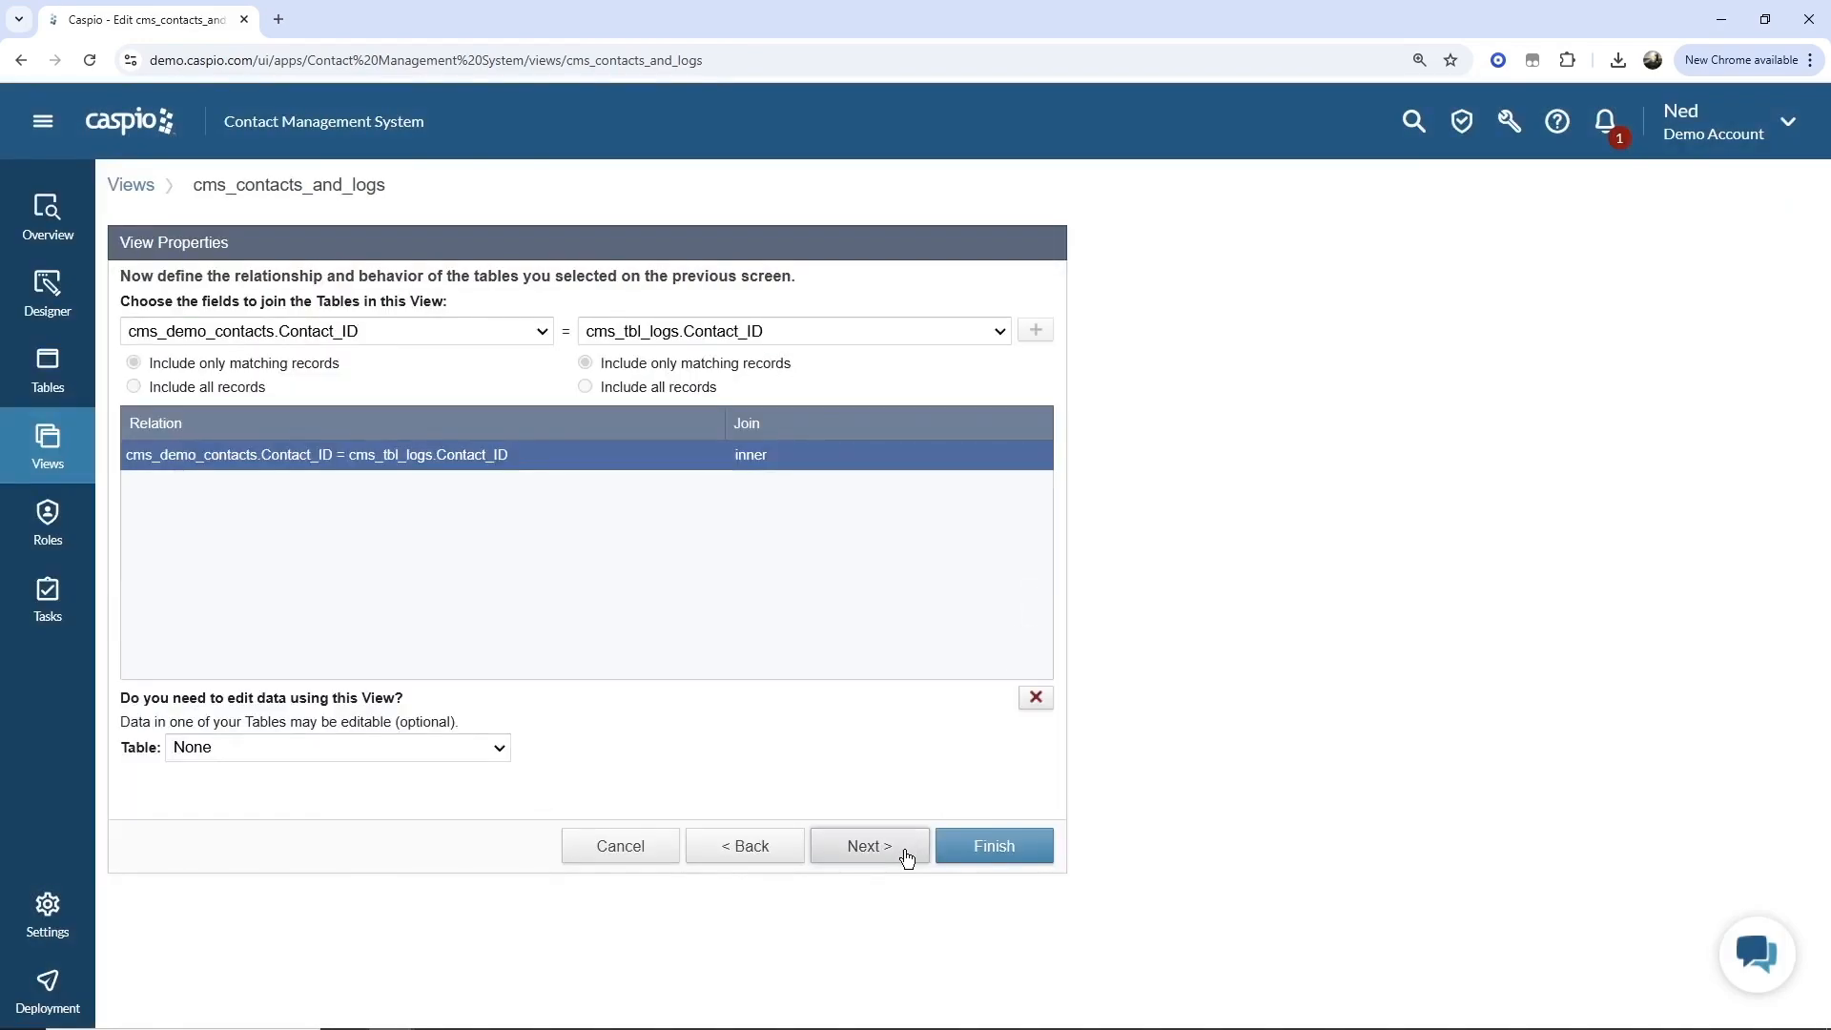
left_click(869, 847)
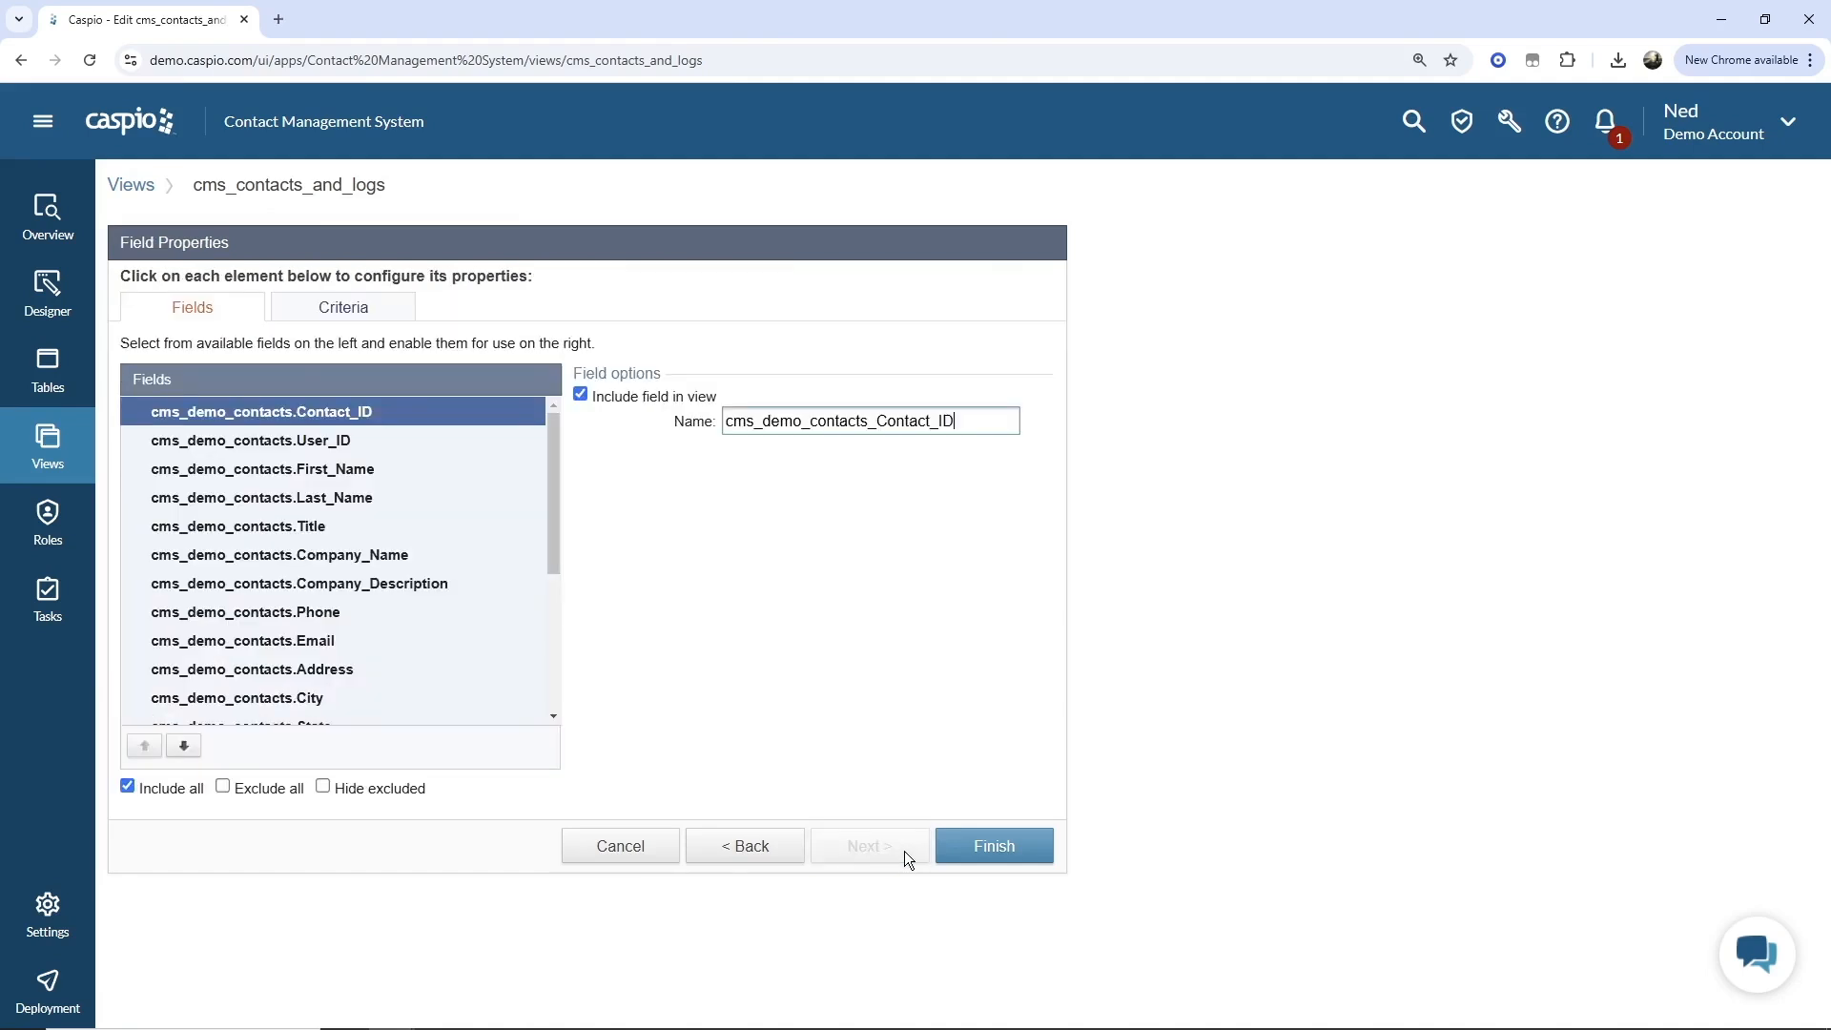
left_click(389, 324)
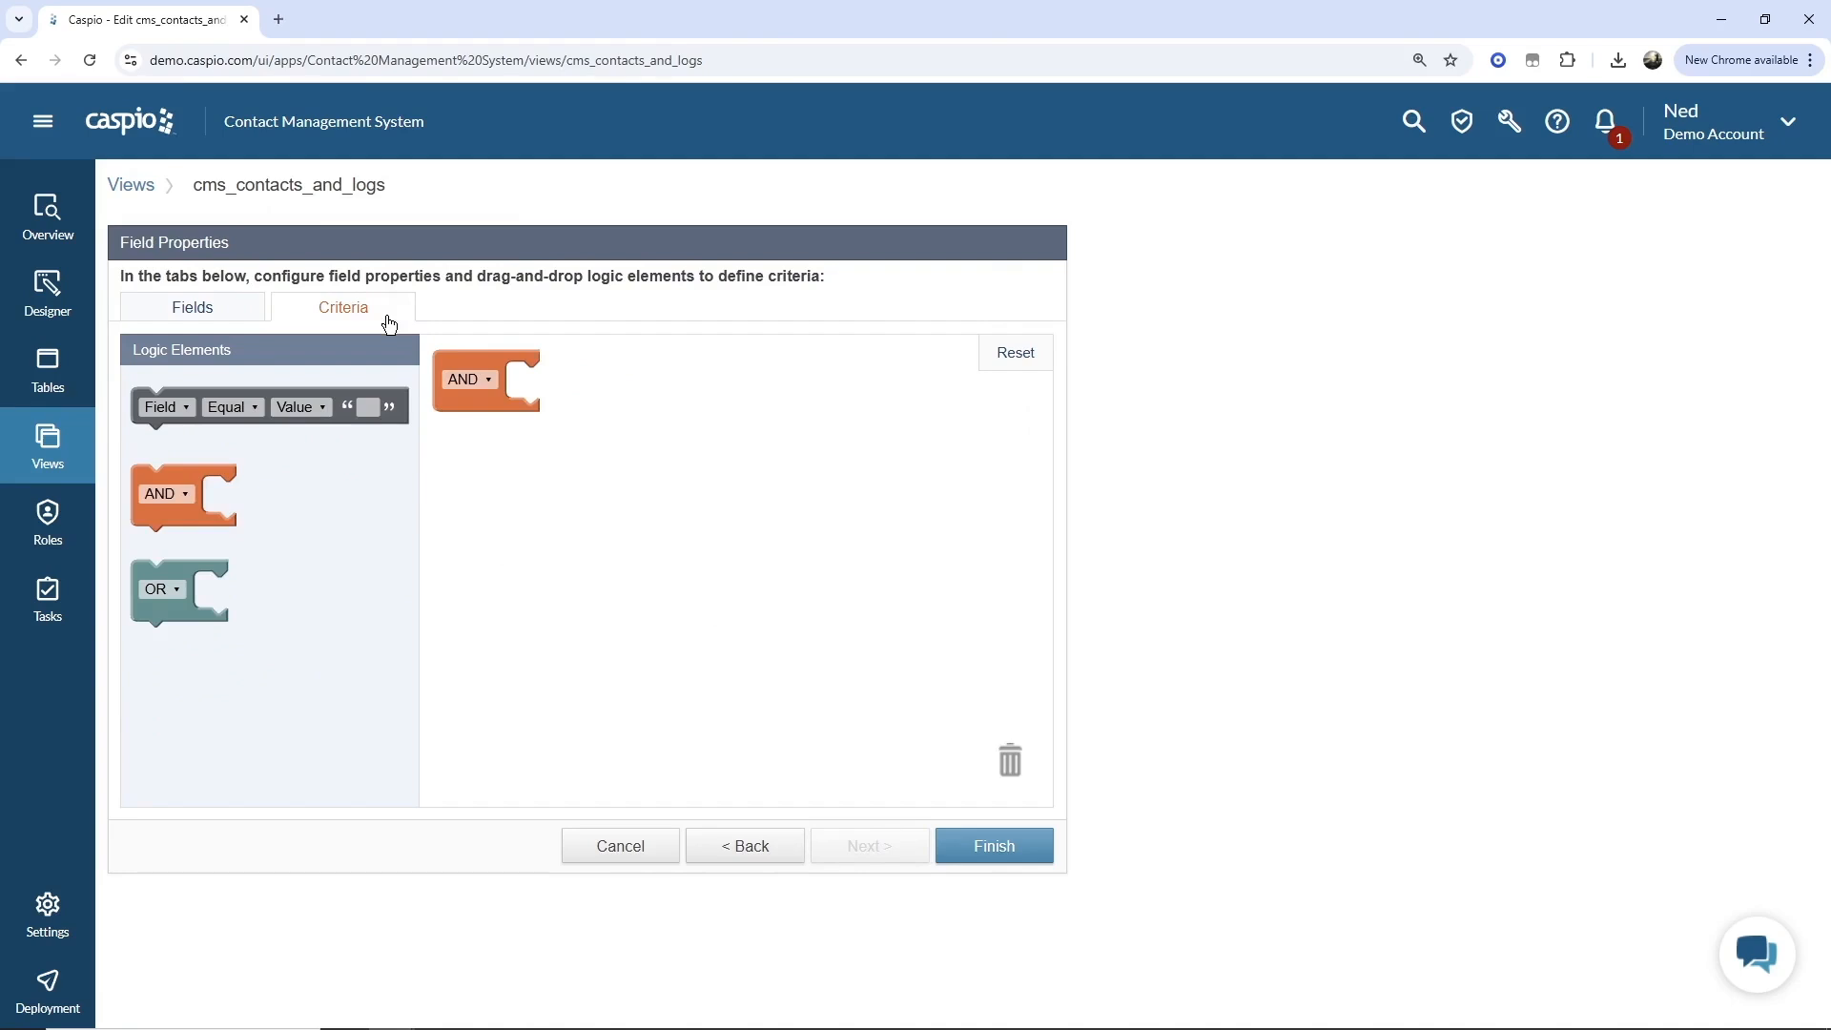
left_click_drag(244, 389, 564, 387)
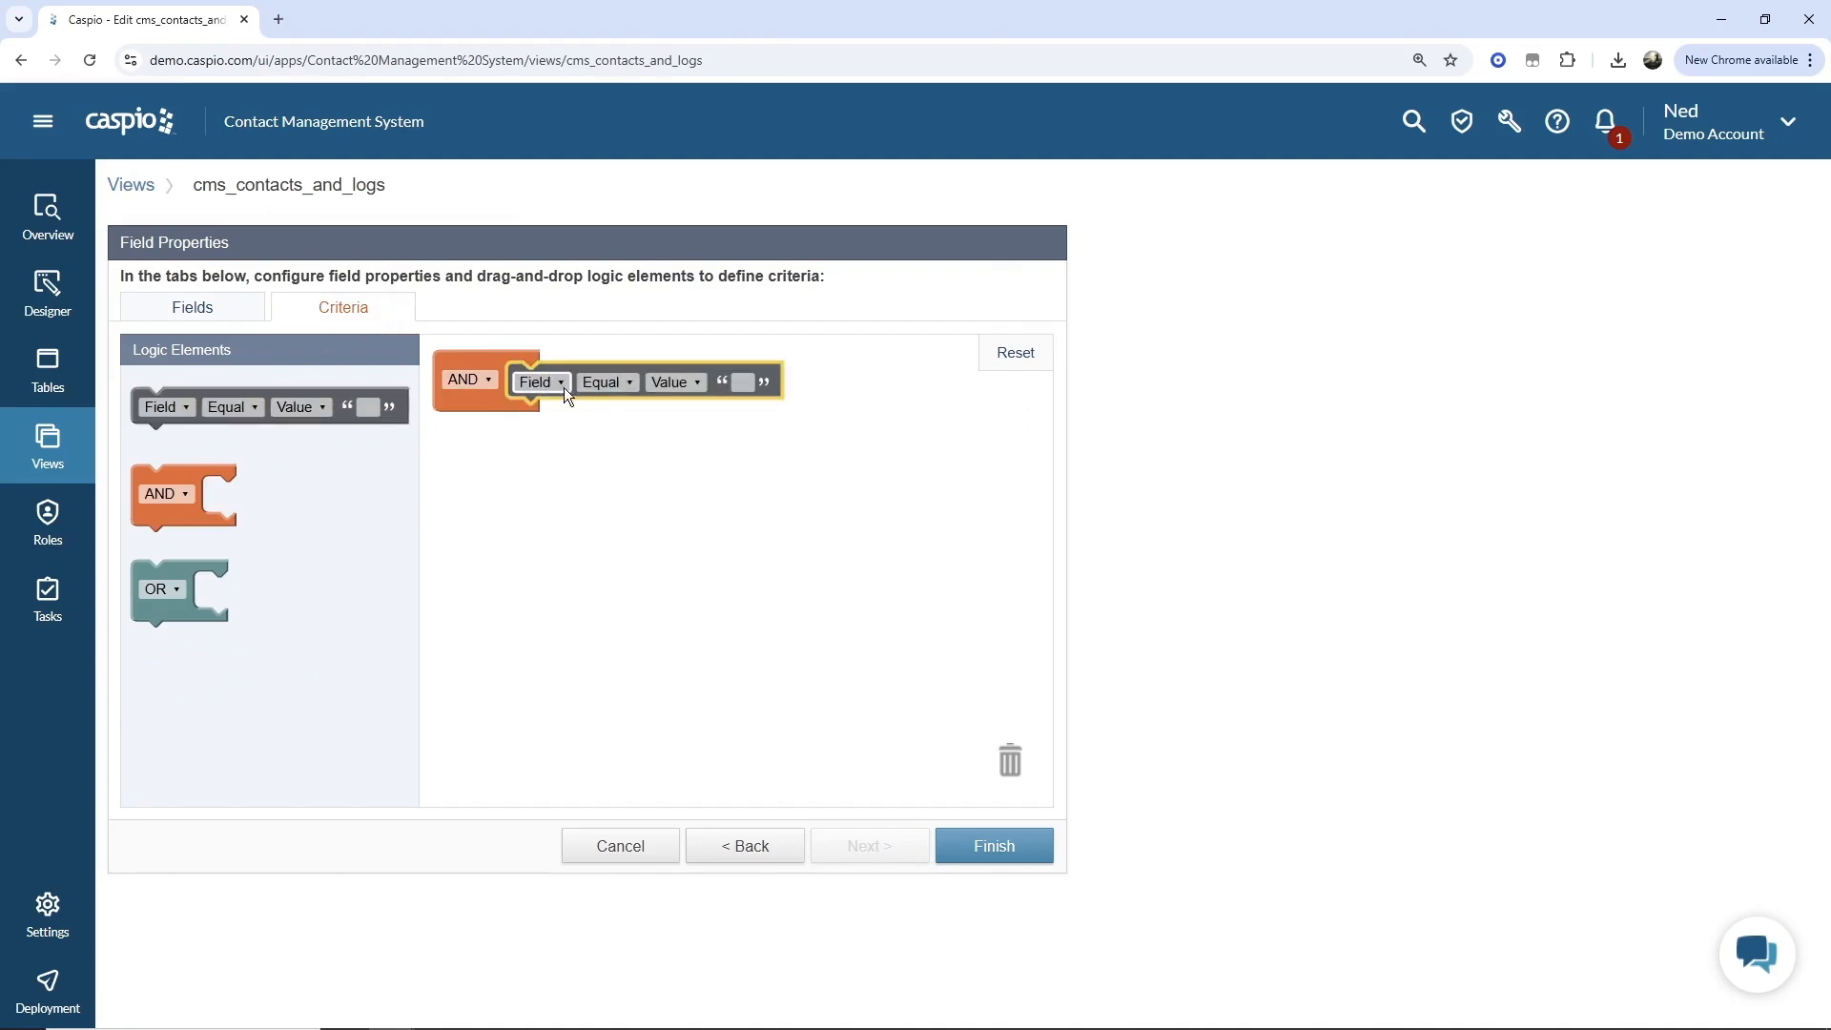
left_click(559, 381)
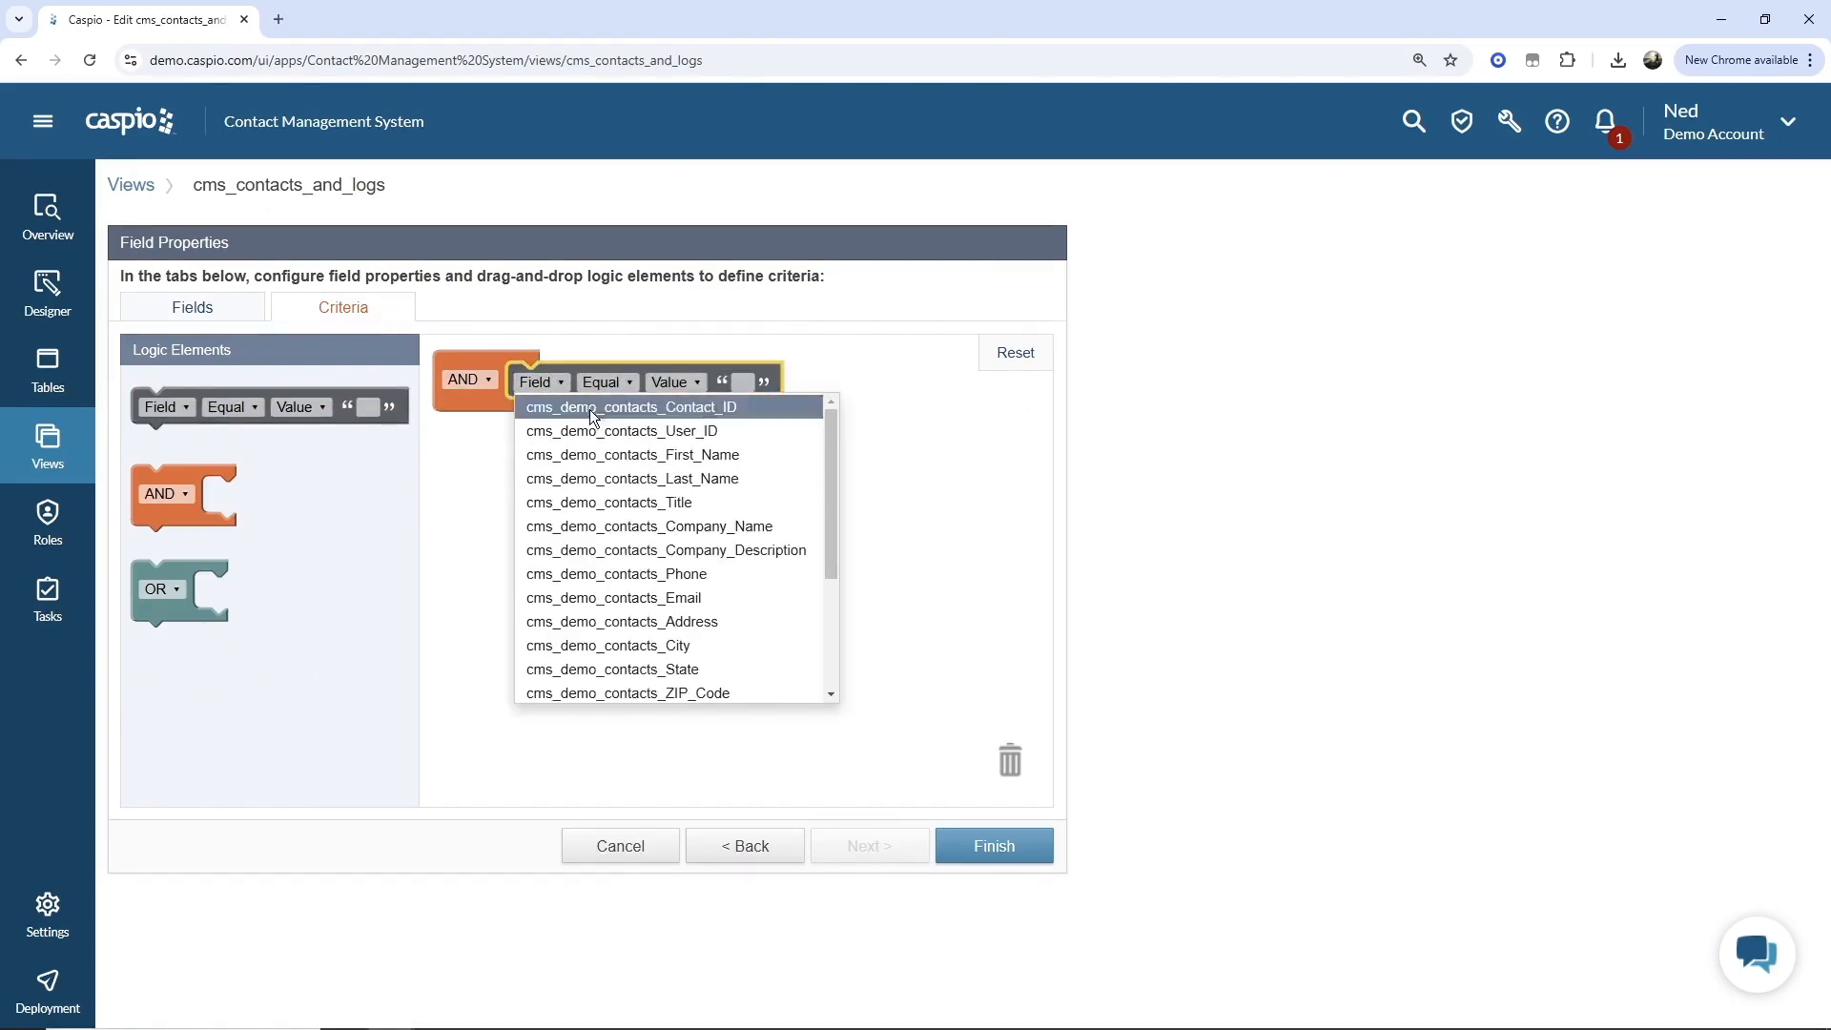
left_click(619, 452)
left_click(782, 382)
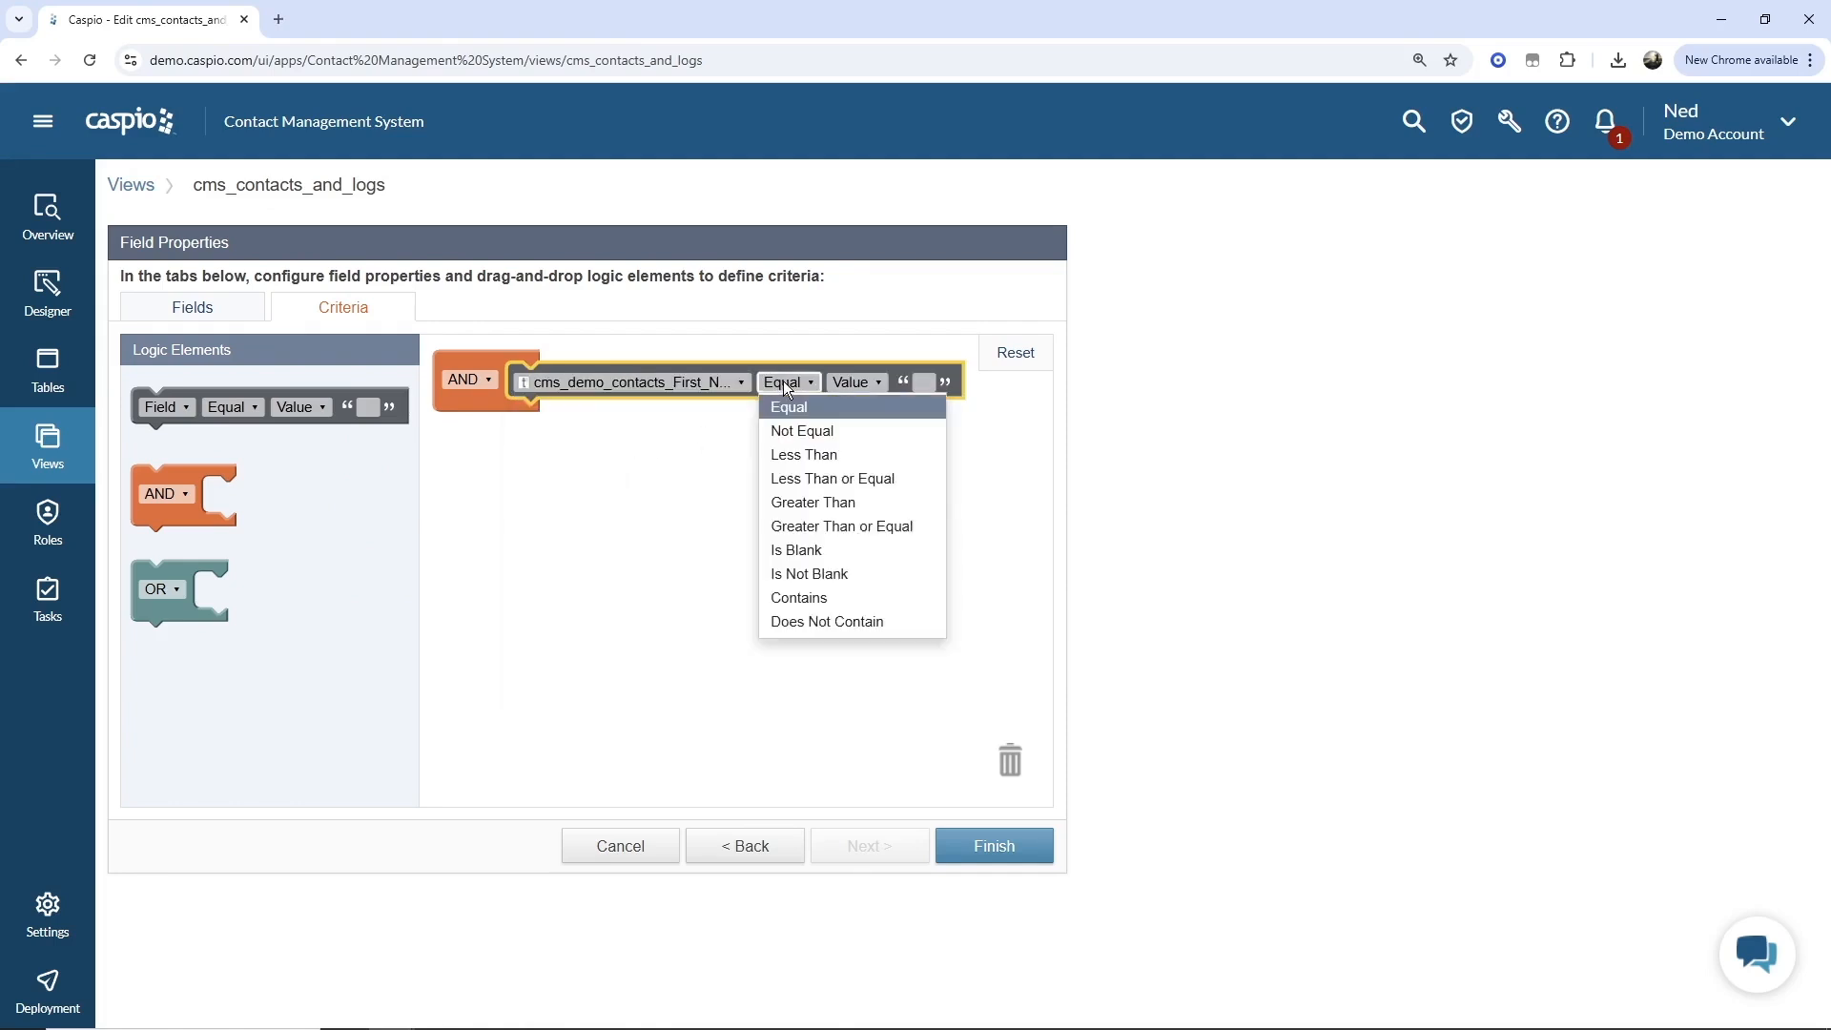
left_click(850, 382)
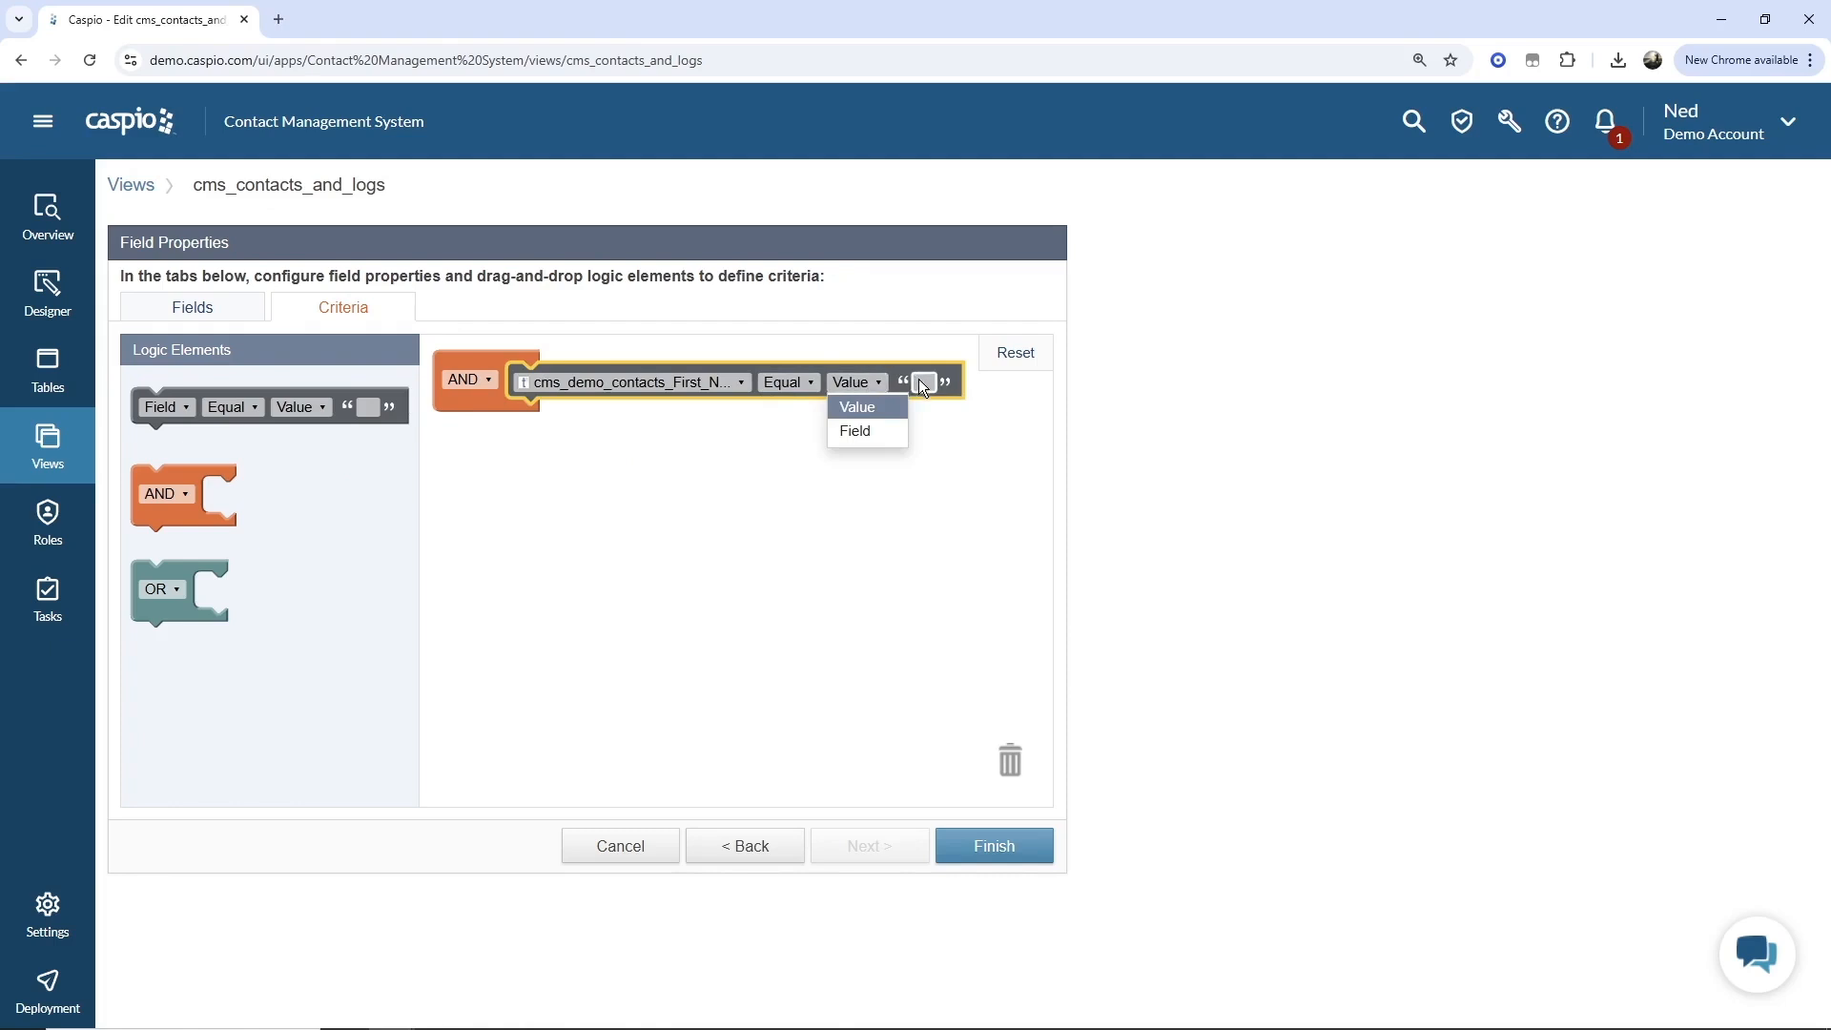
left_click(978, 434)
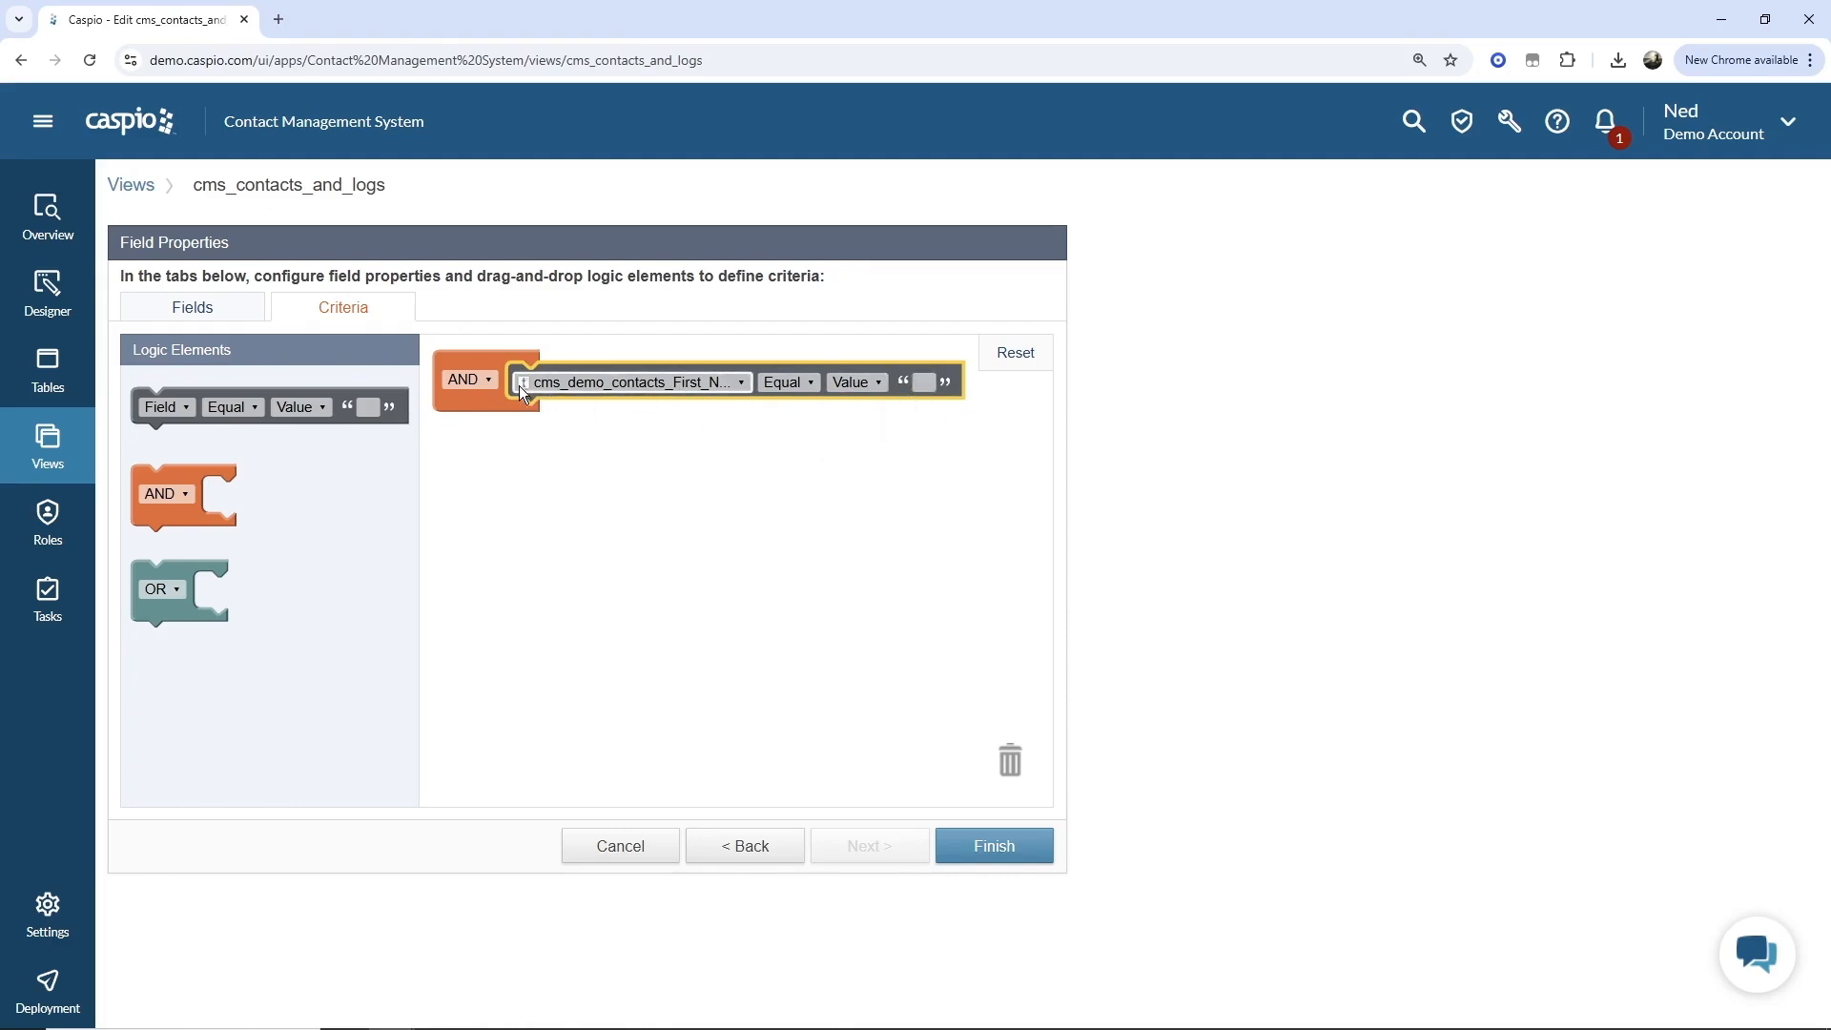
Add another criterion plus an OR block holding two more criteria to the view's criteria.
left_click_drag(242, 401, 594, 408)
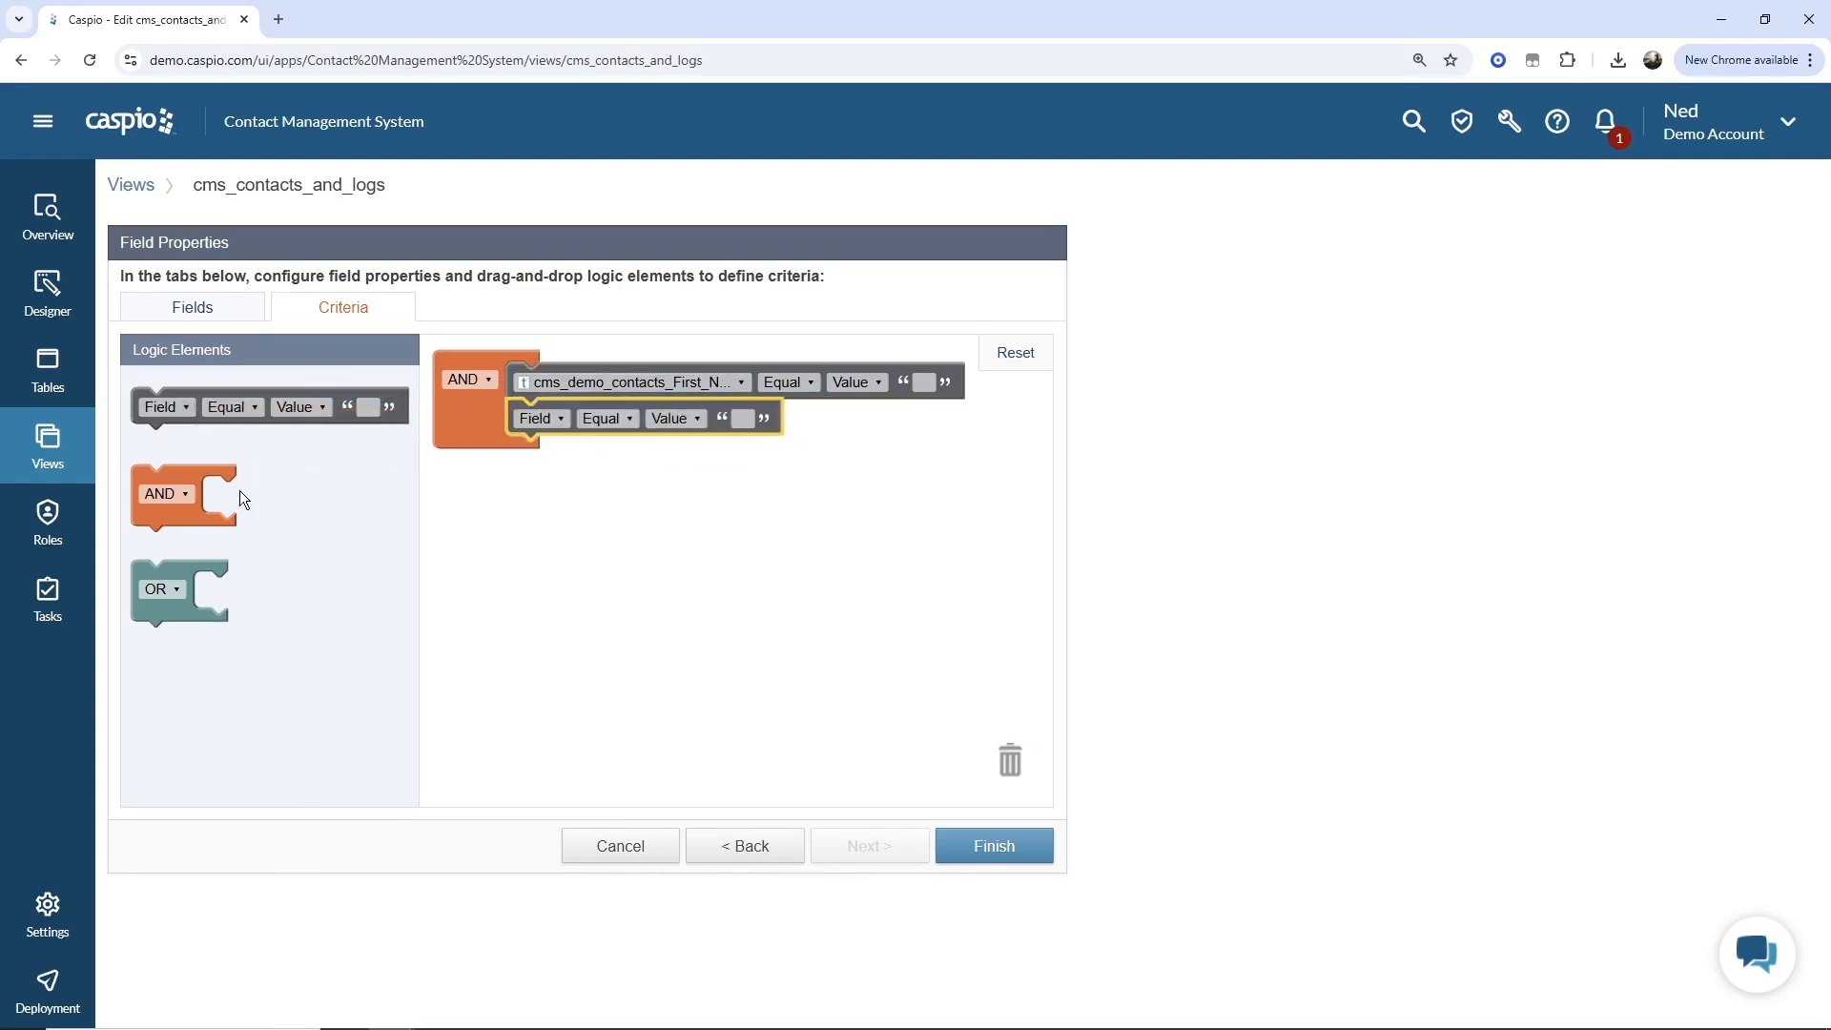
left_click_drag(195, 565, 571, 441)
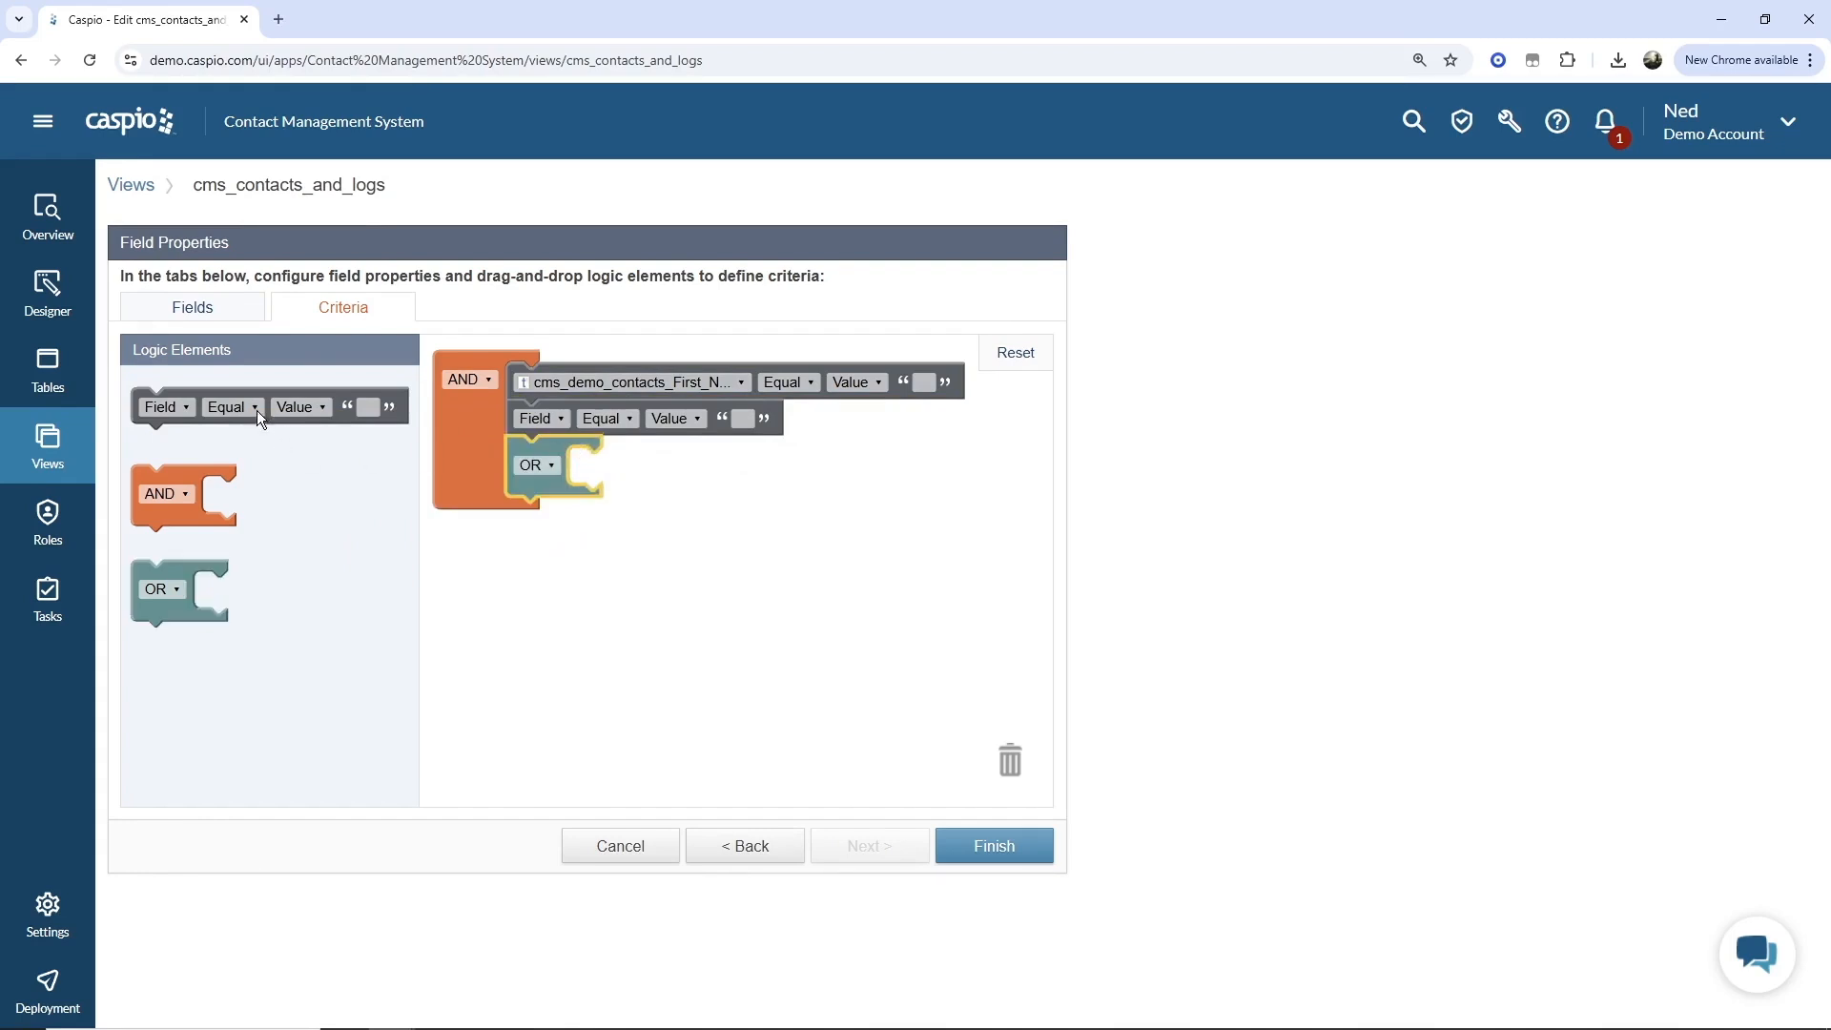
left_click_drag(255, 410, 694, 469)
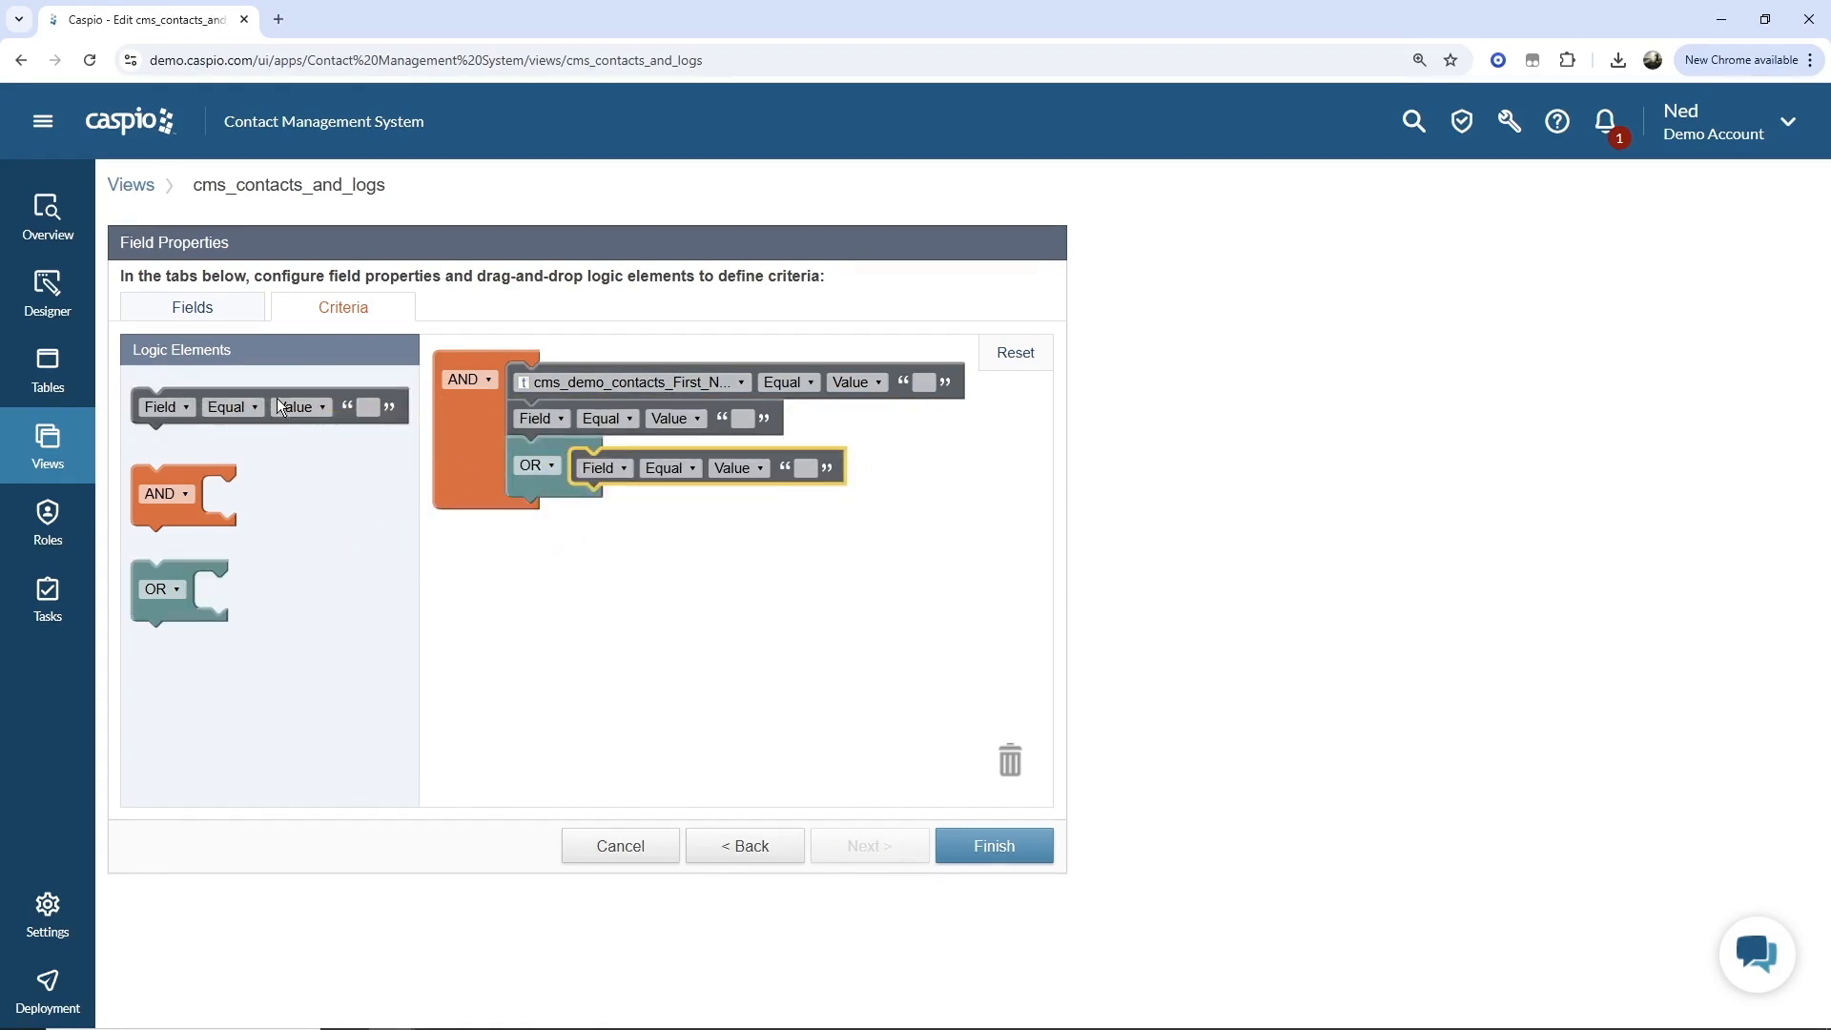
left_click_drag(281, 408, 717, 506)
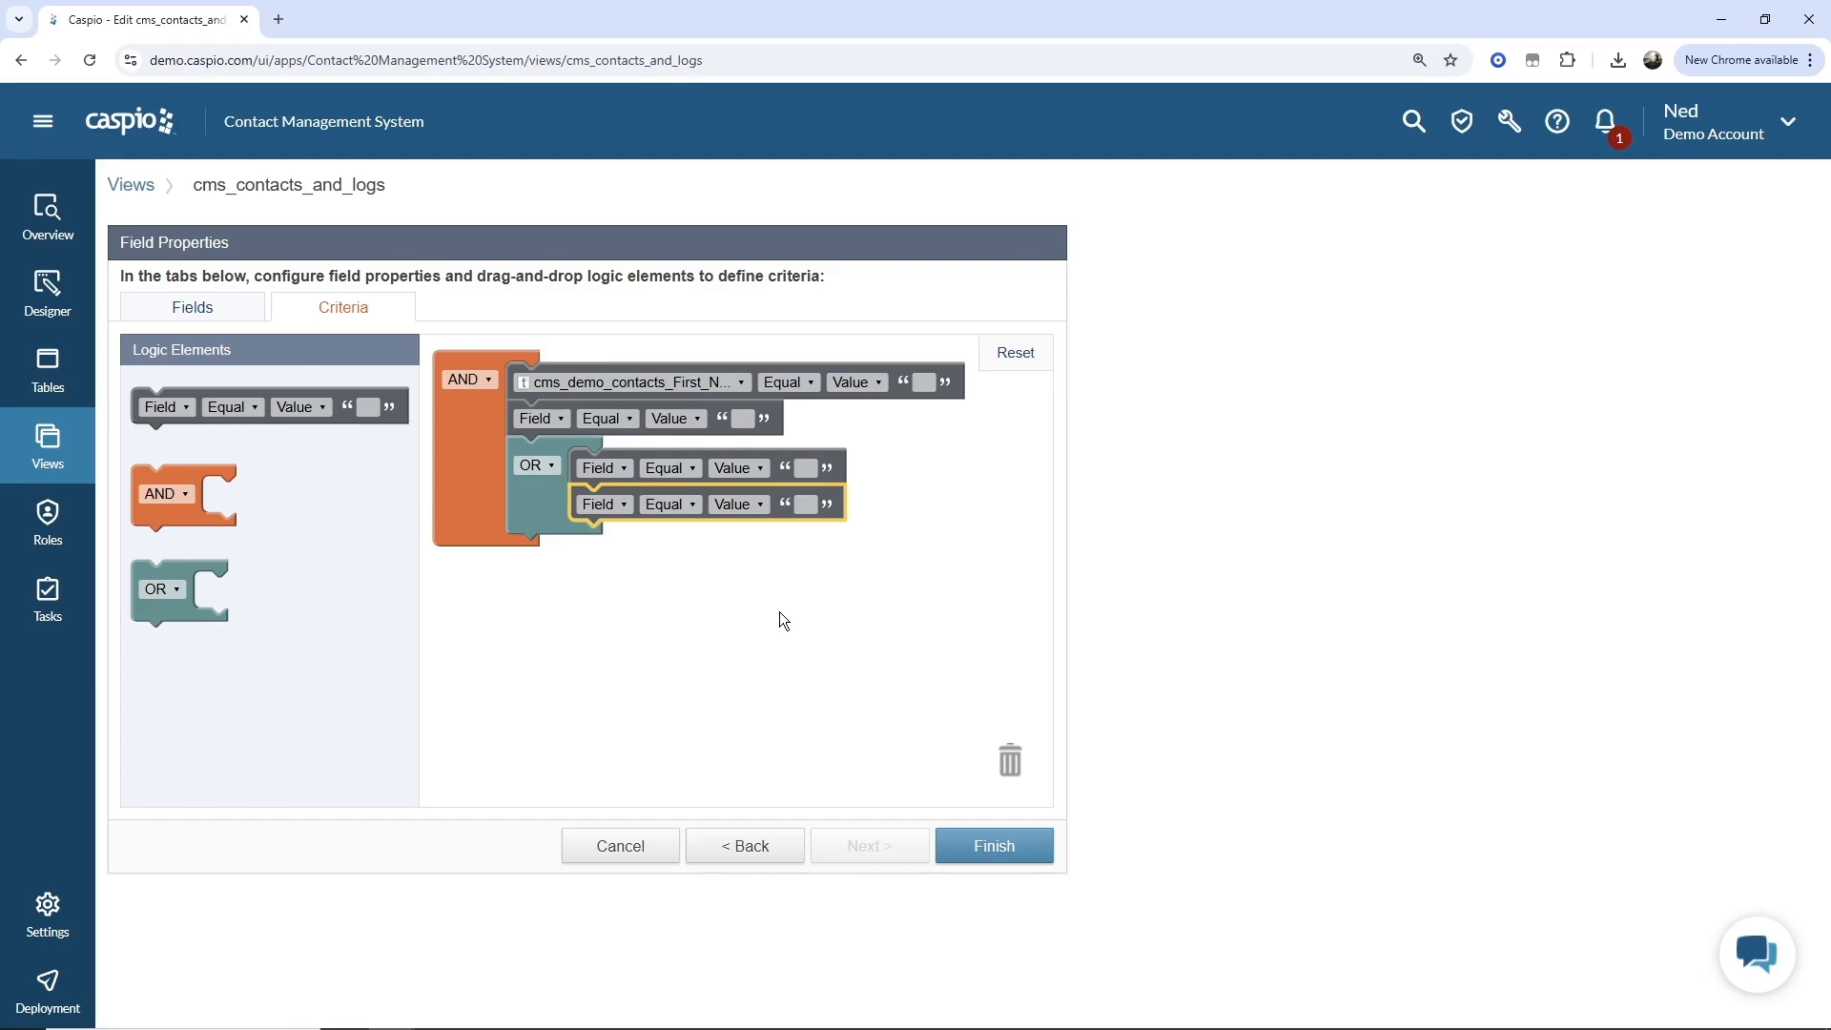
Enter New York as the first criterion's value, then cancel editing the view.
left_click(926, 383)
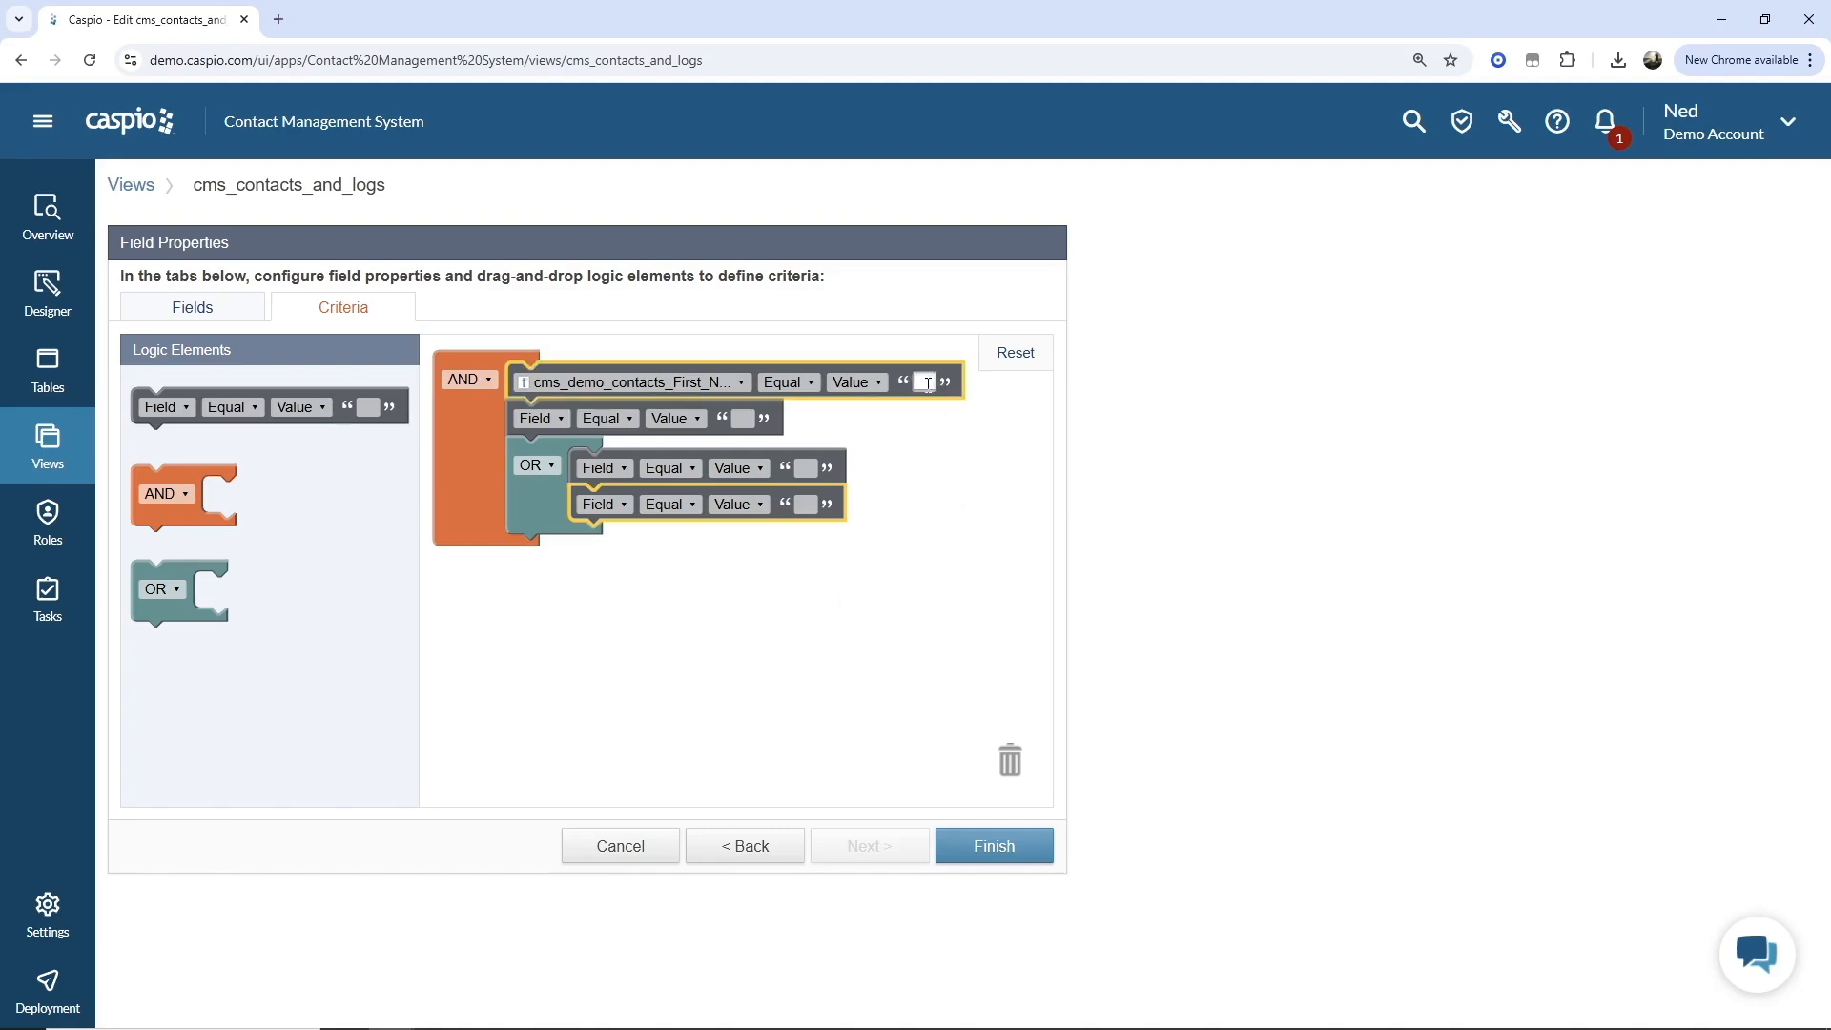
type("New York")
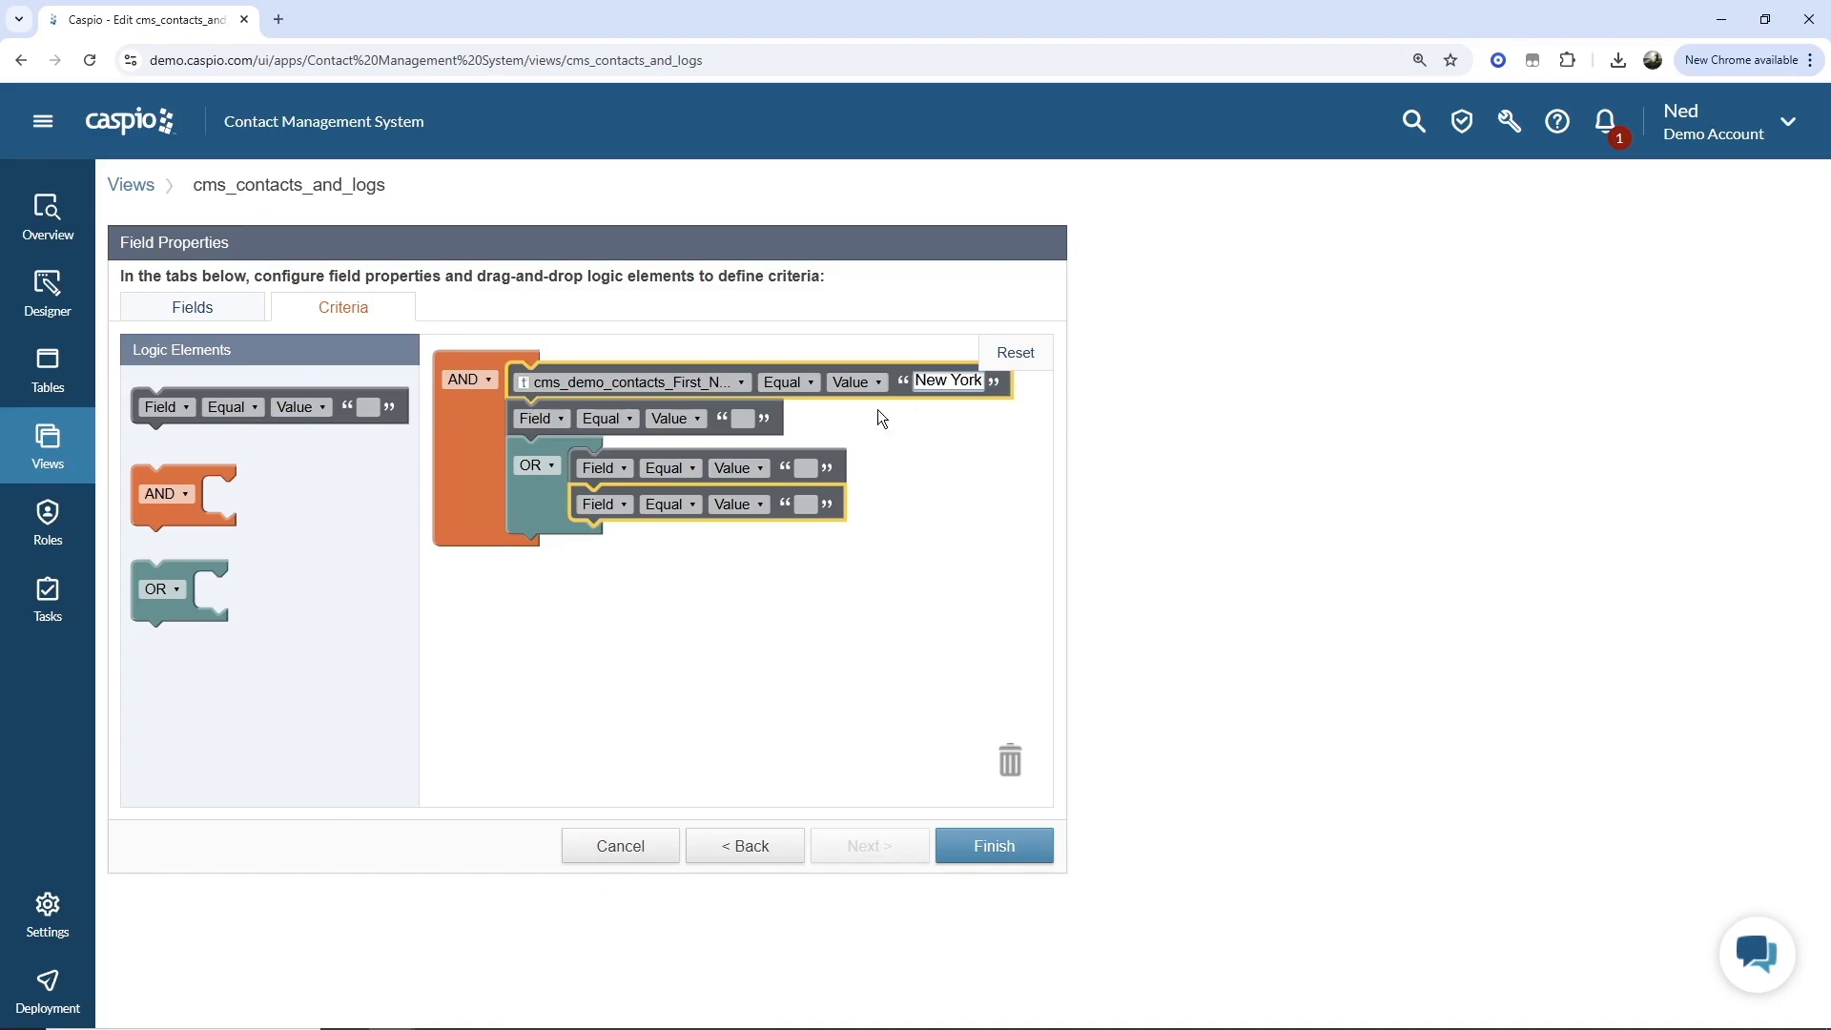
left_click(48, 372)
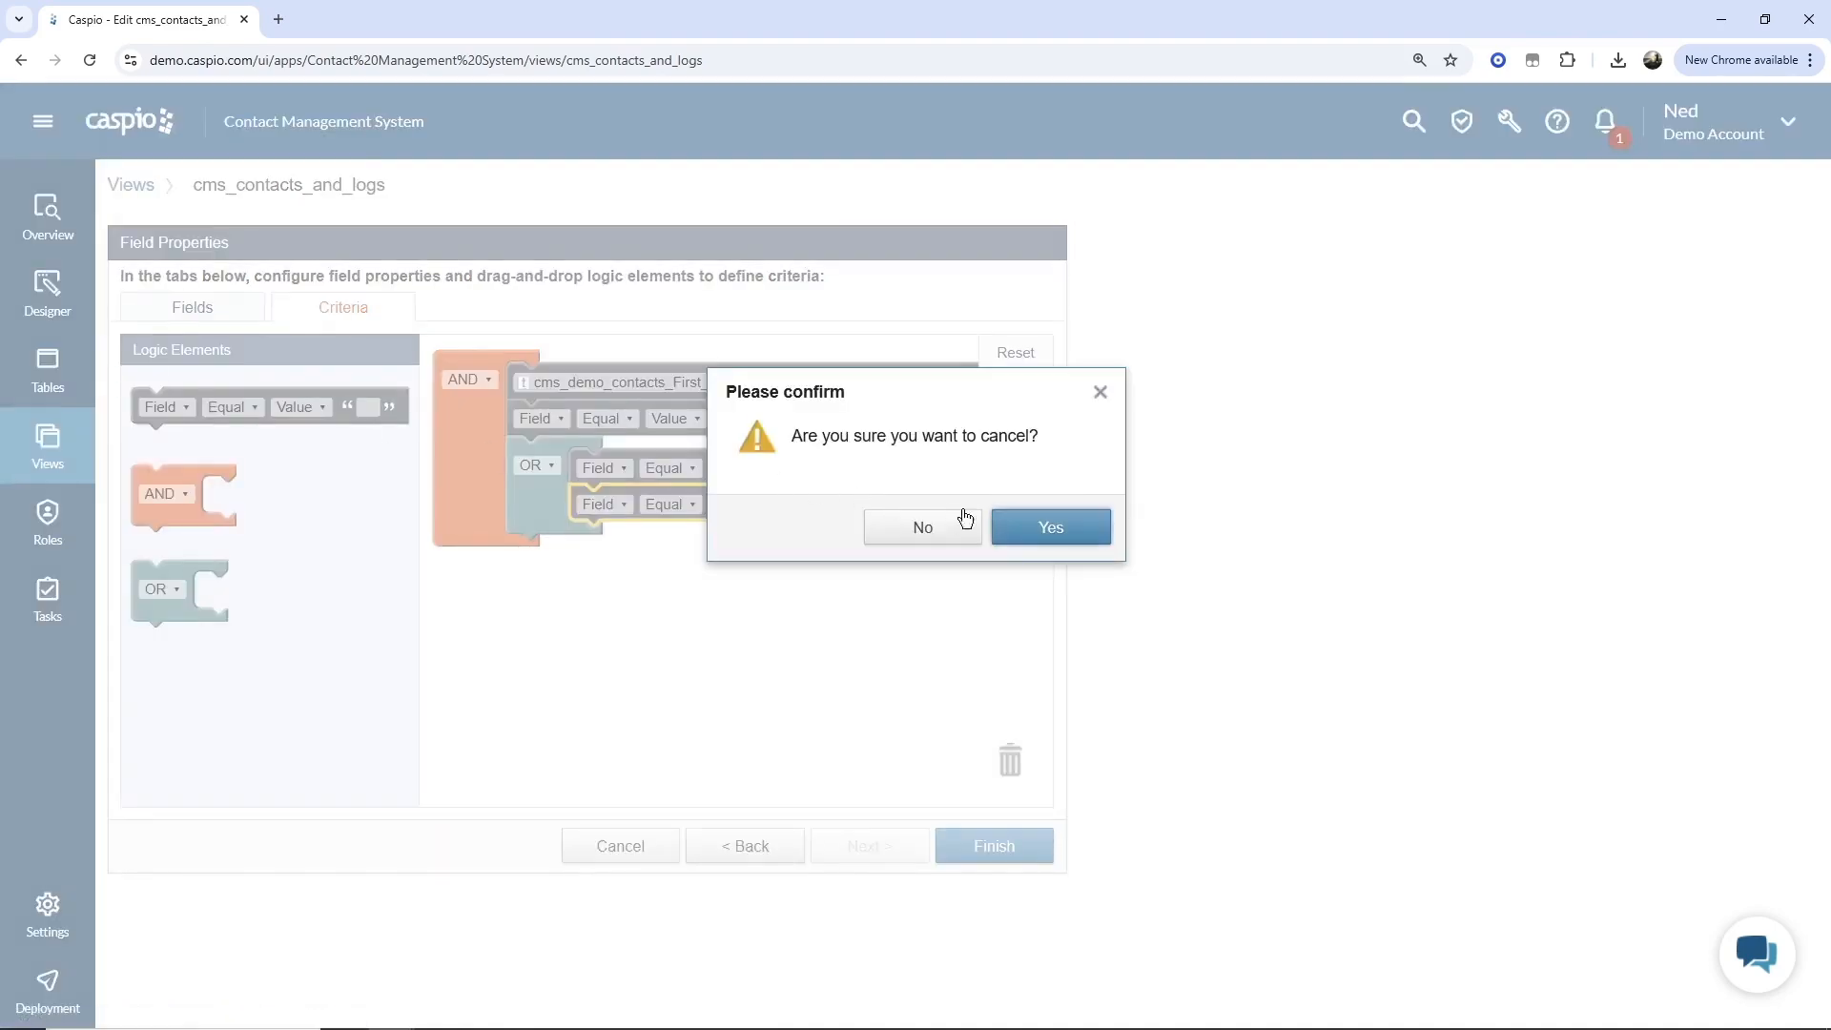
left_click(1013, 534)
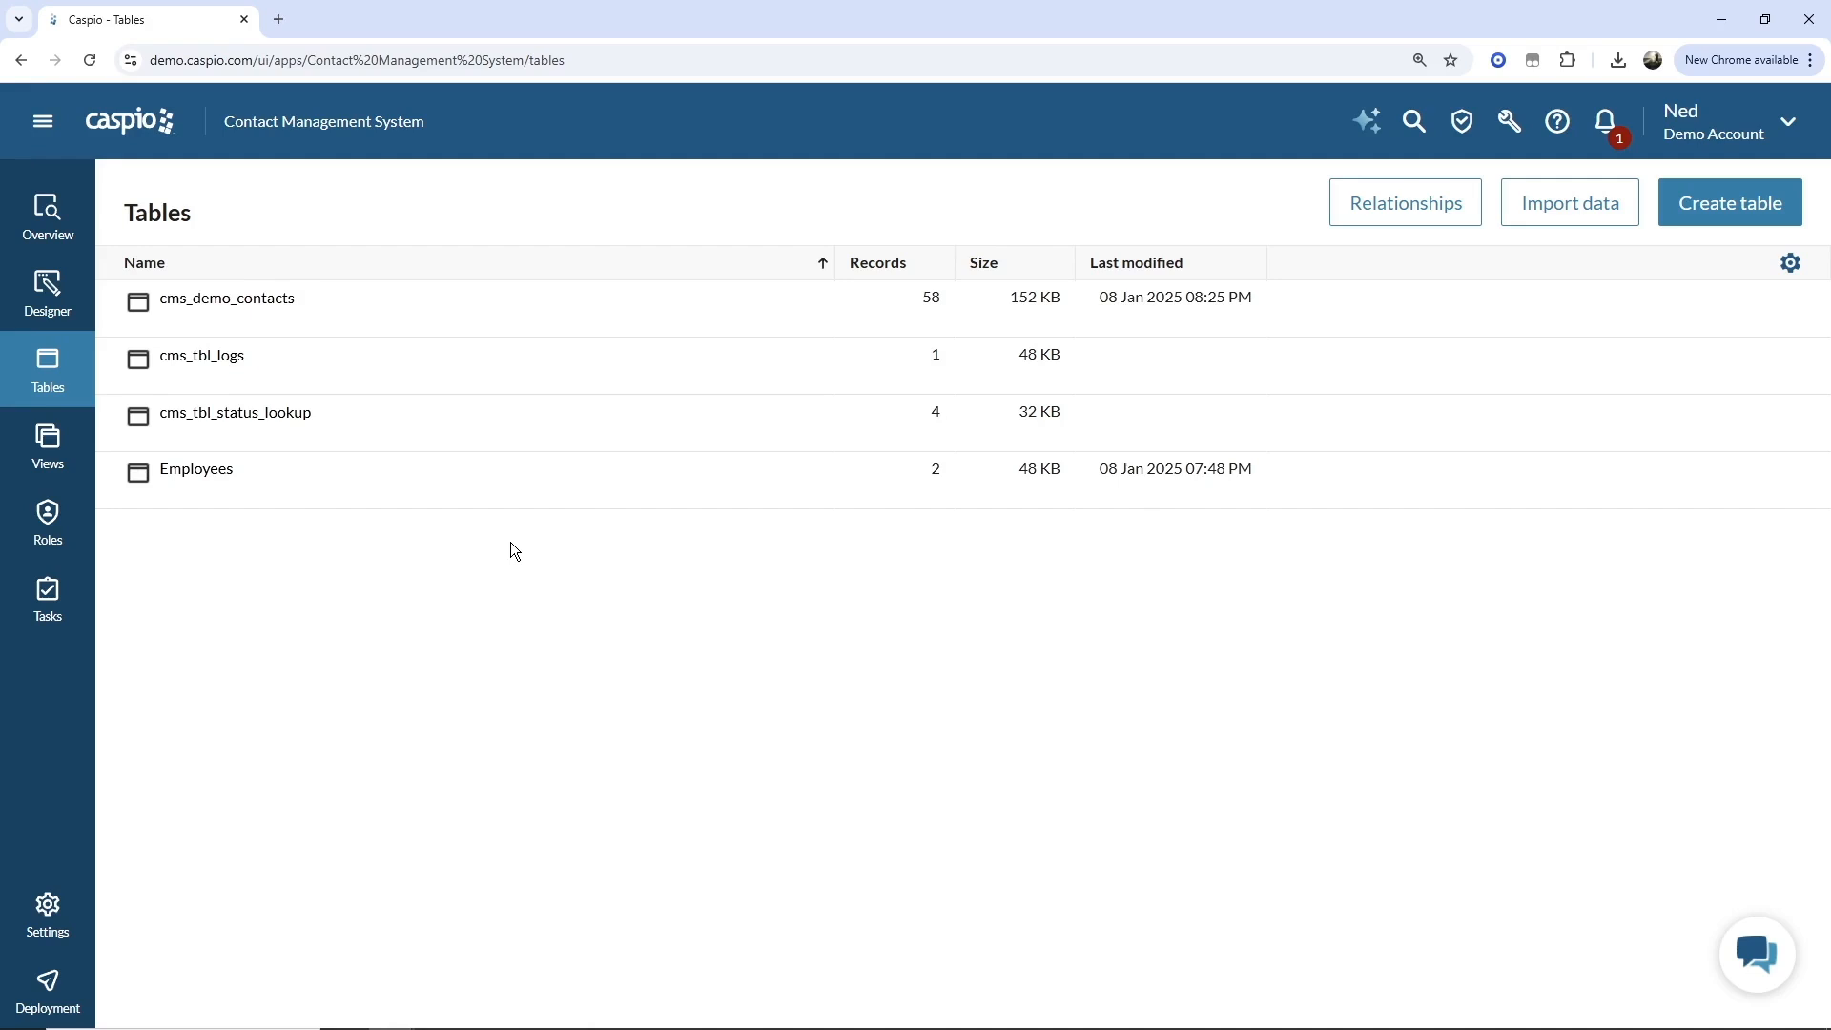
Start creating a new triggered action for the cms_demo_contacts table.
mouse_move(317, 308)
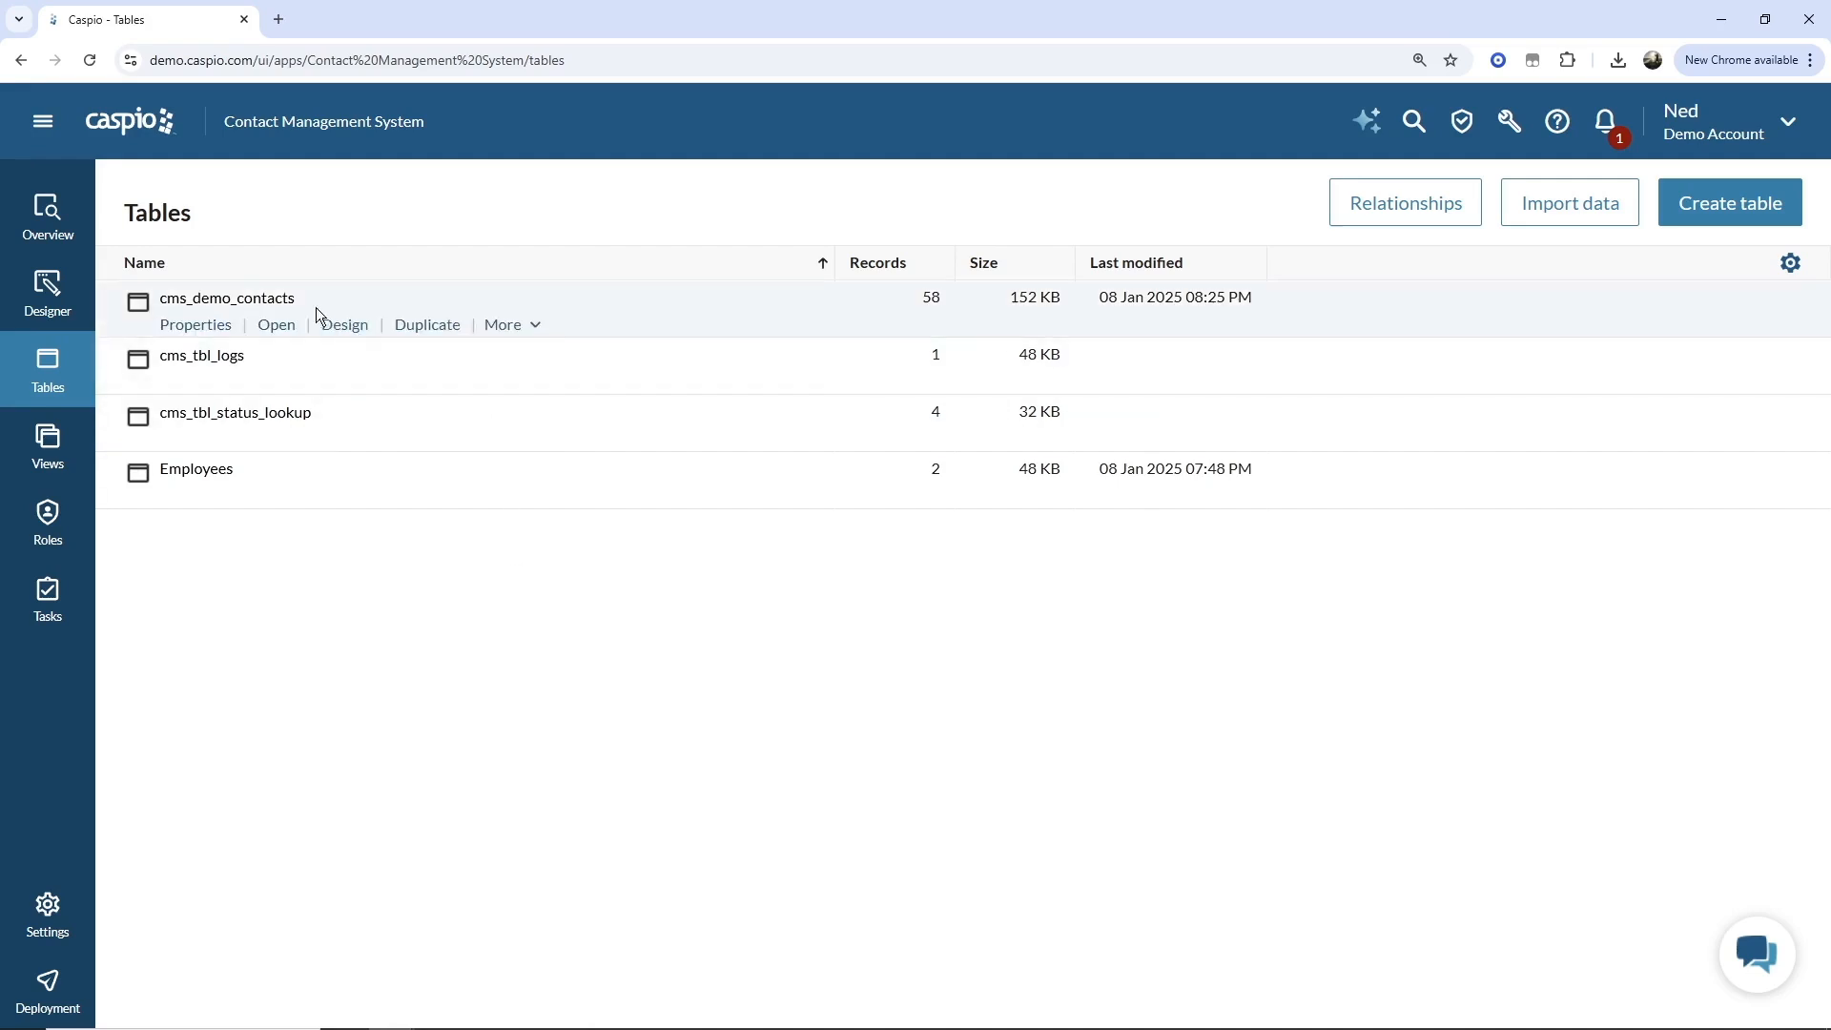
left_click(513, 327)
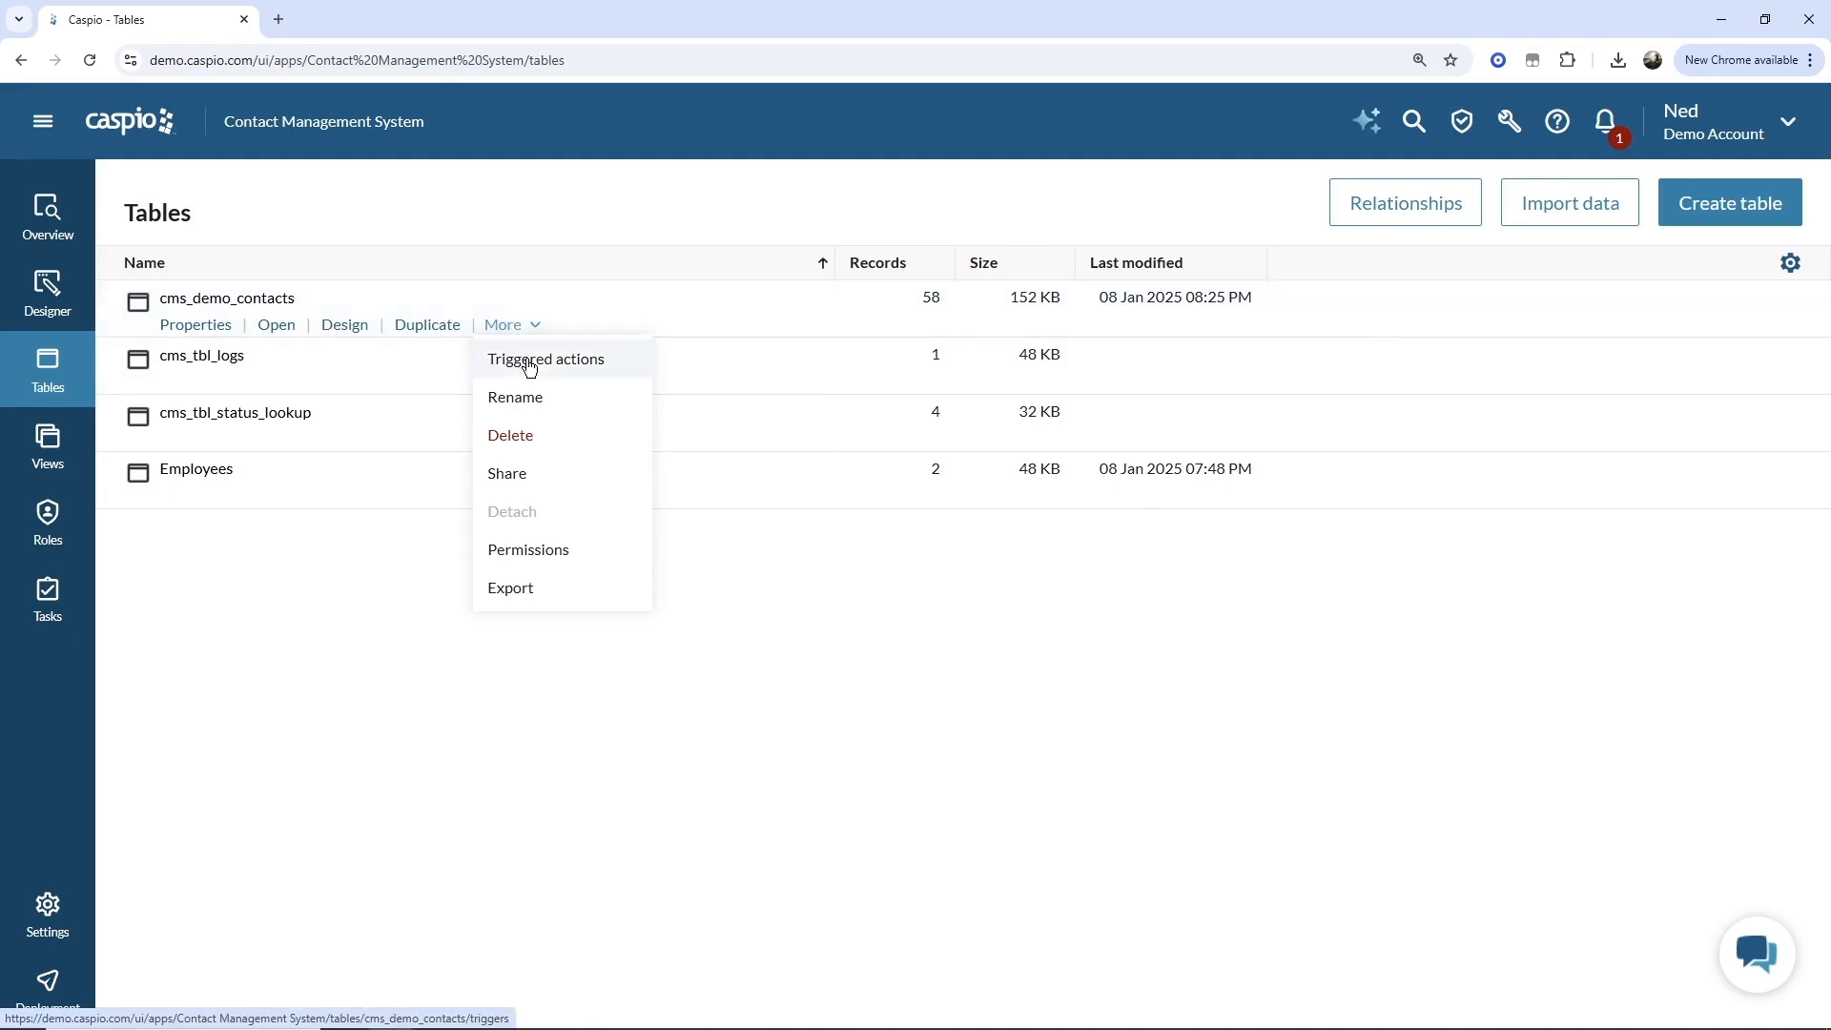
left_click(530, 366)
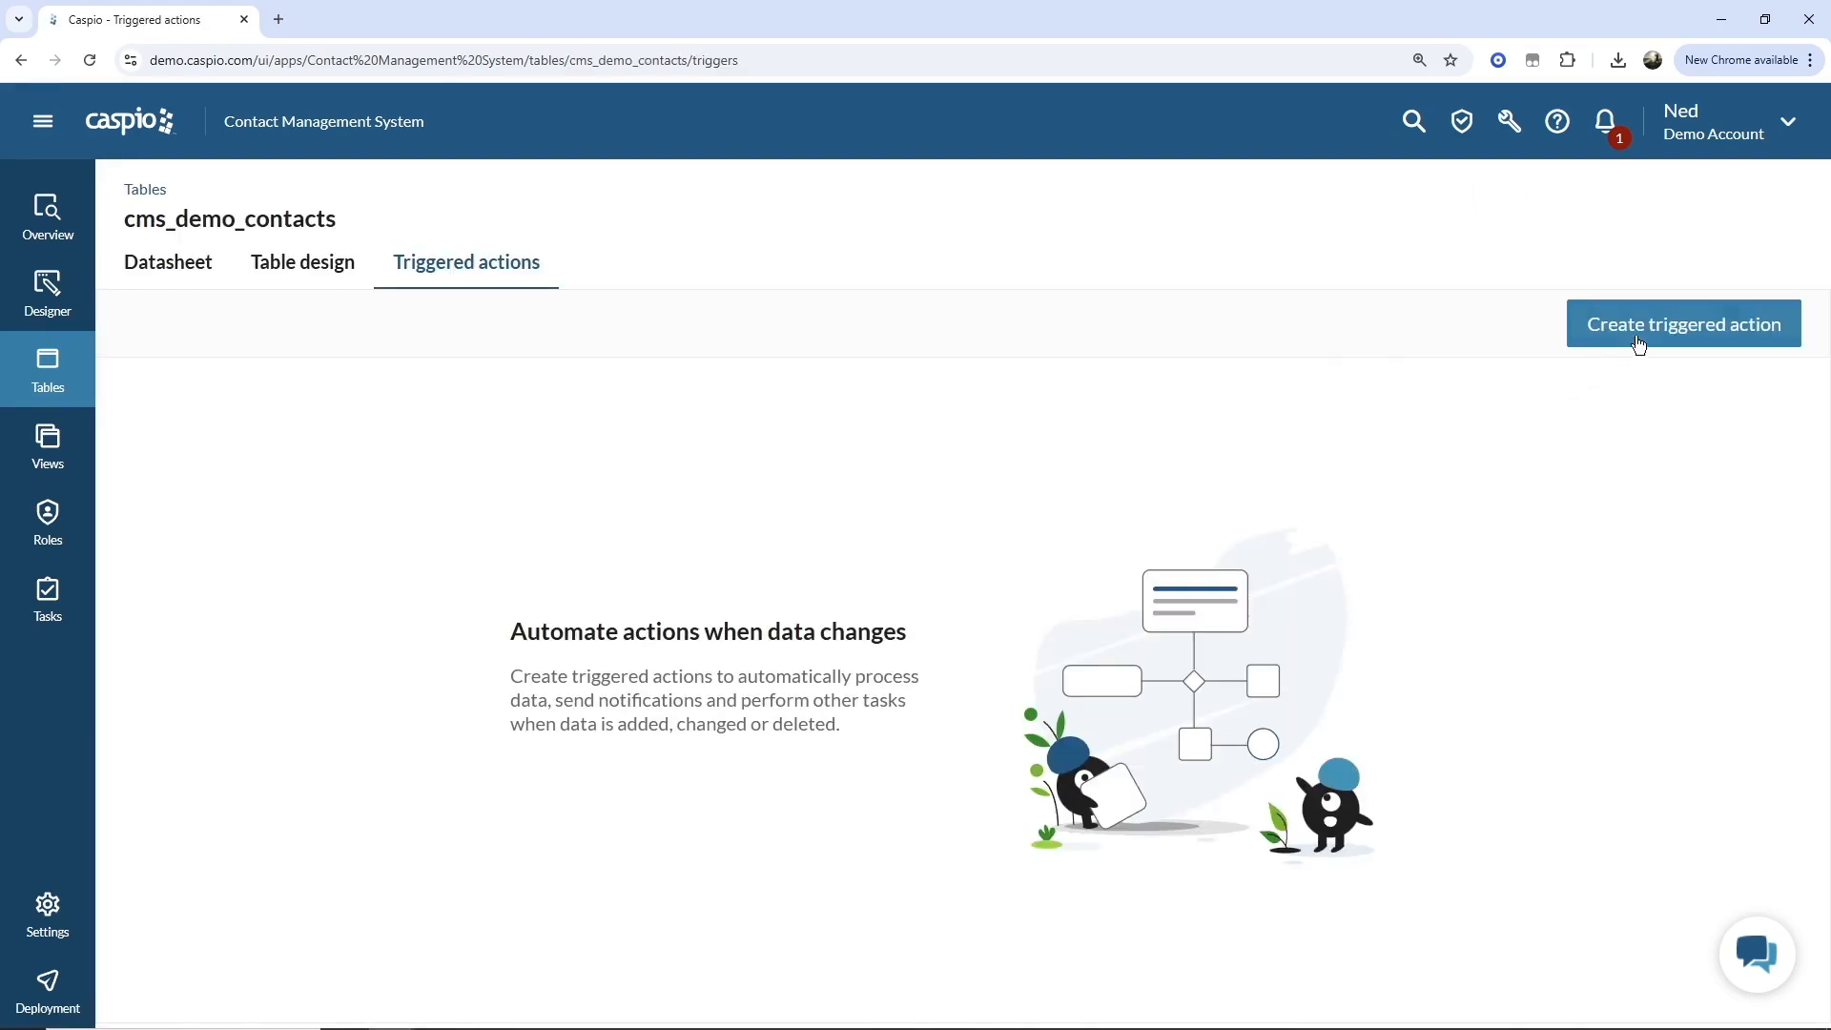
left_click(1639, 325)
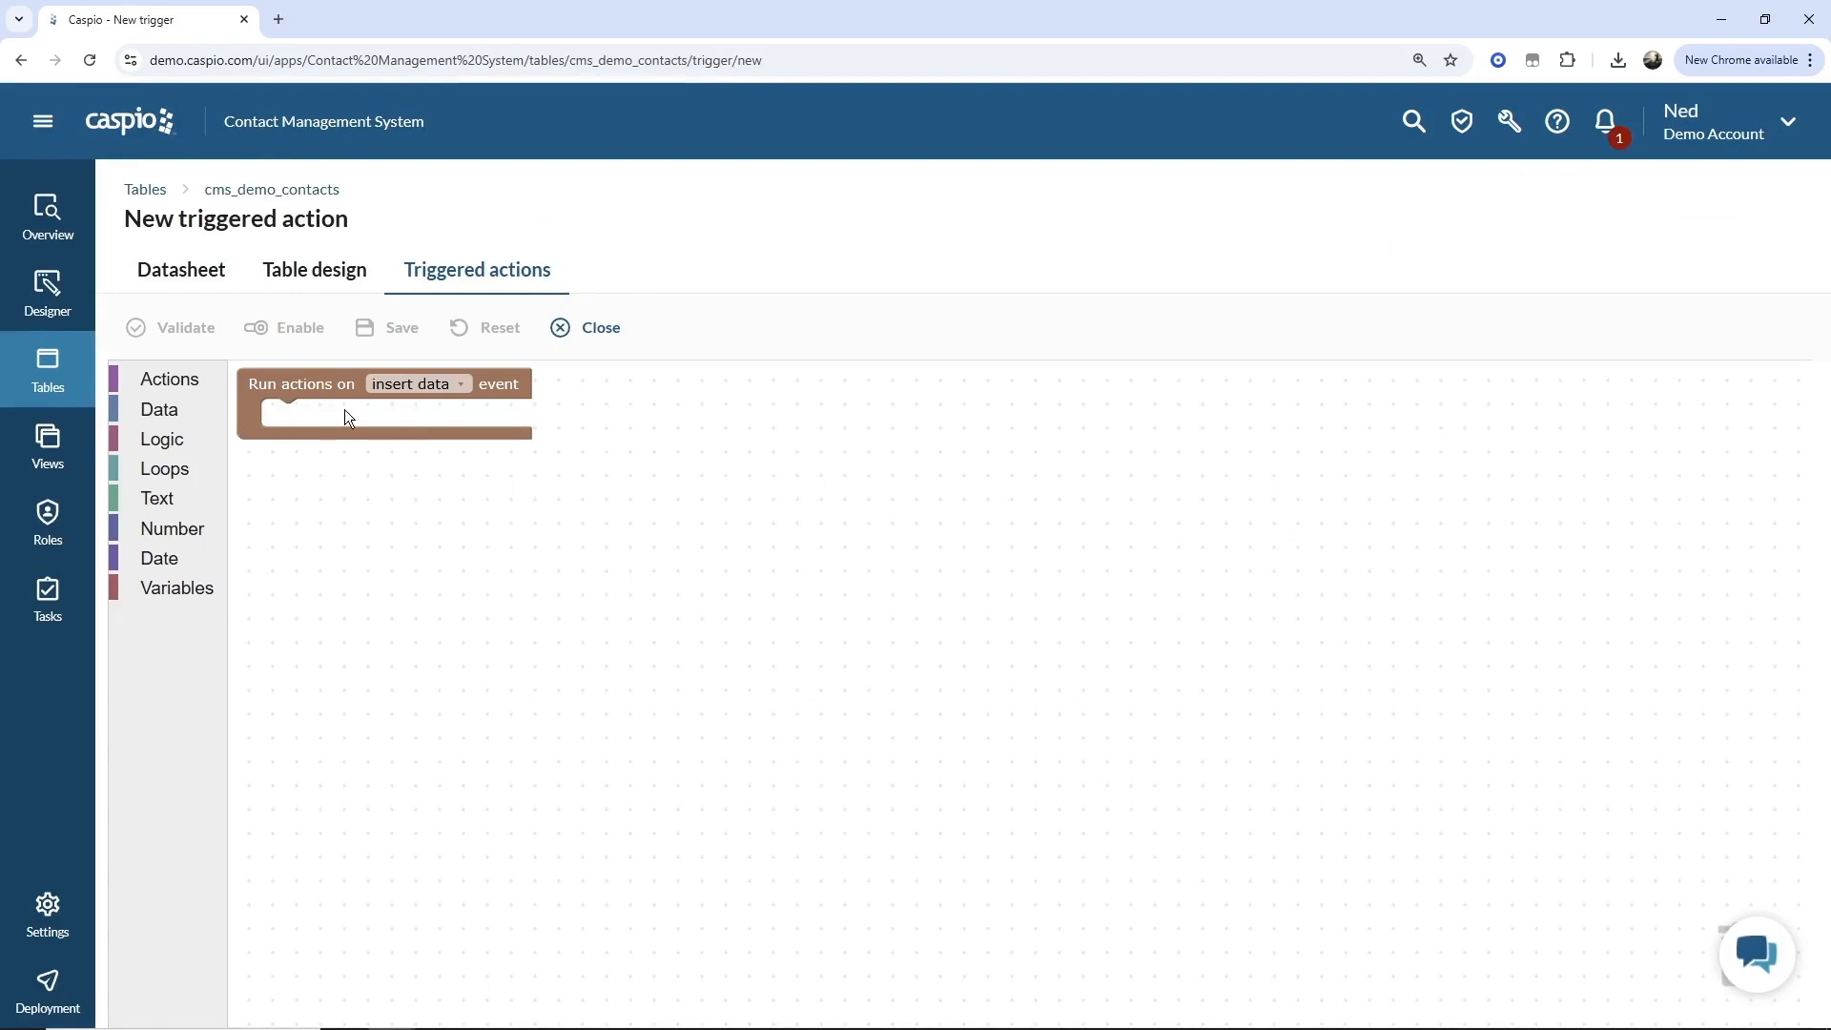
Set the trigger to run on insert, update and delete data, then leave without saving.
left_click(417, 386)
left_click(417, 432)
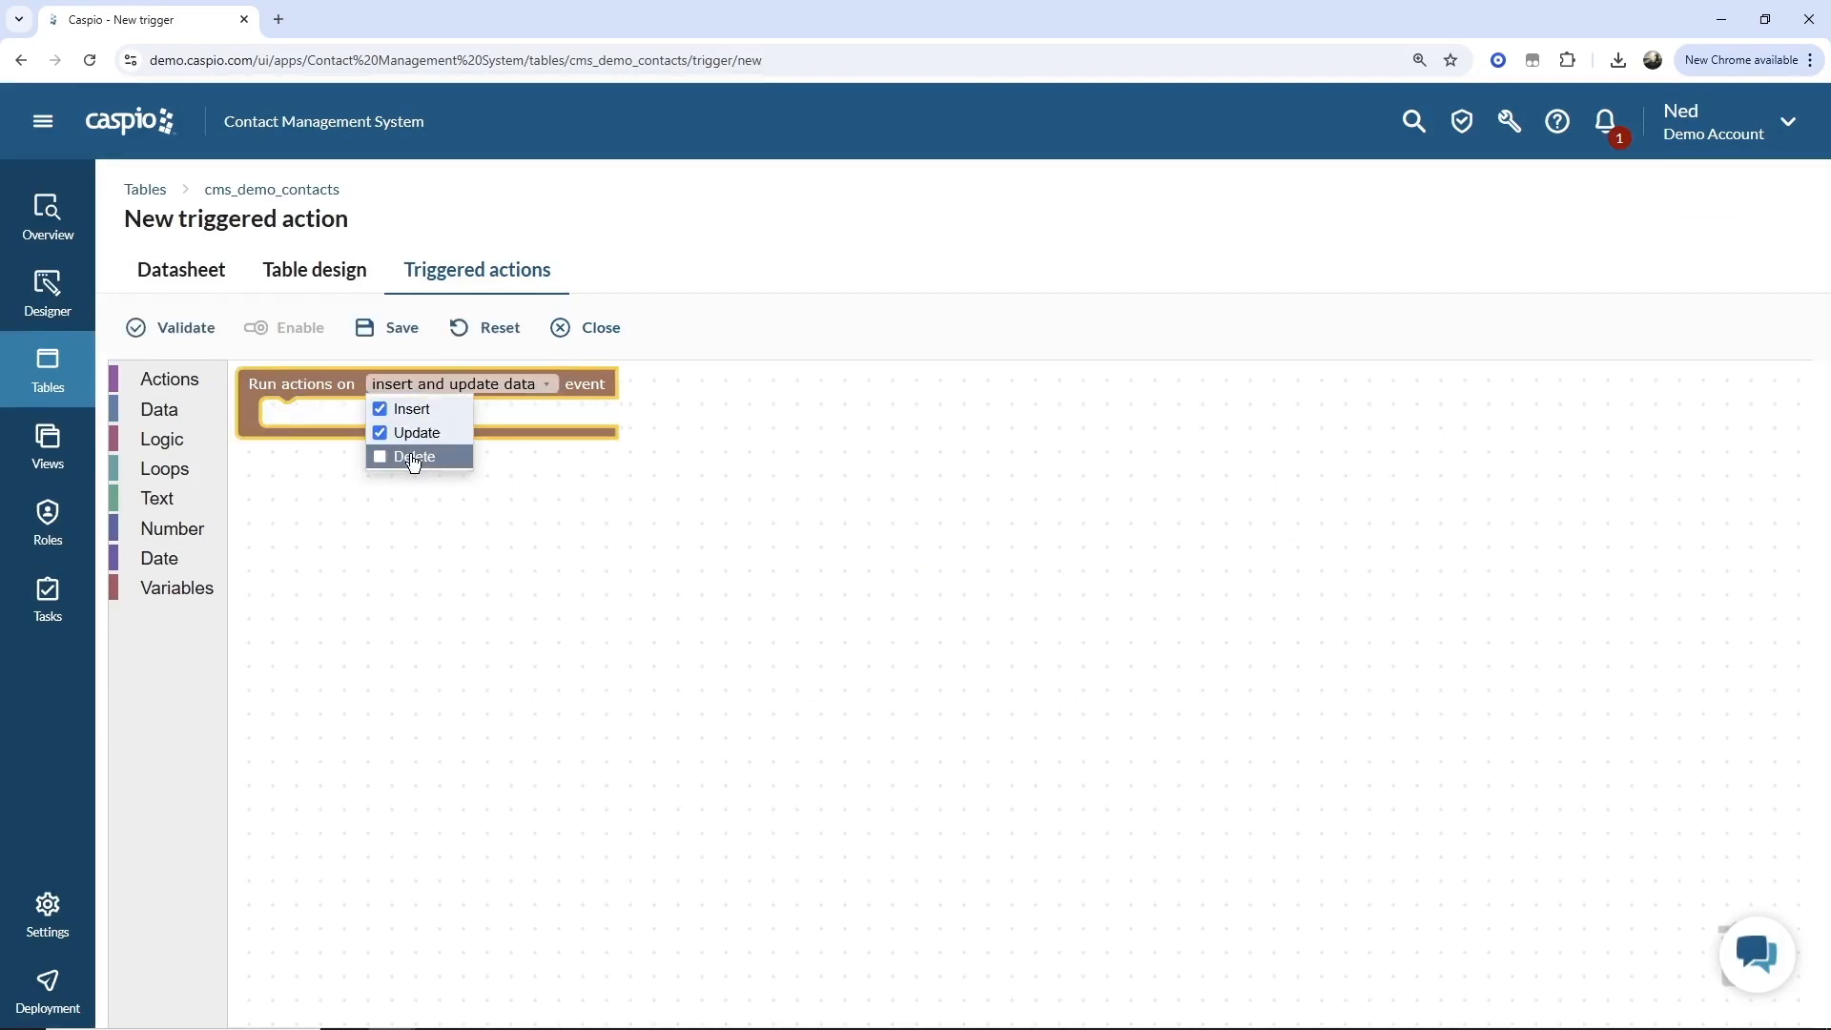
left_click(413, 457)
left_click(485, 542)
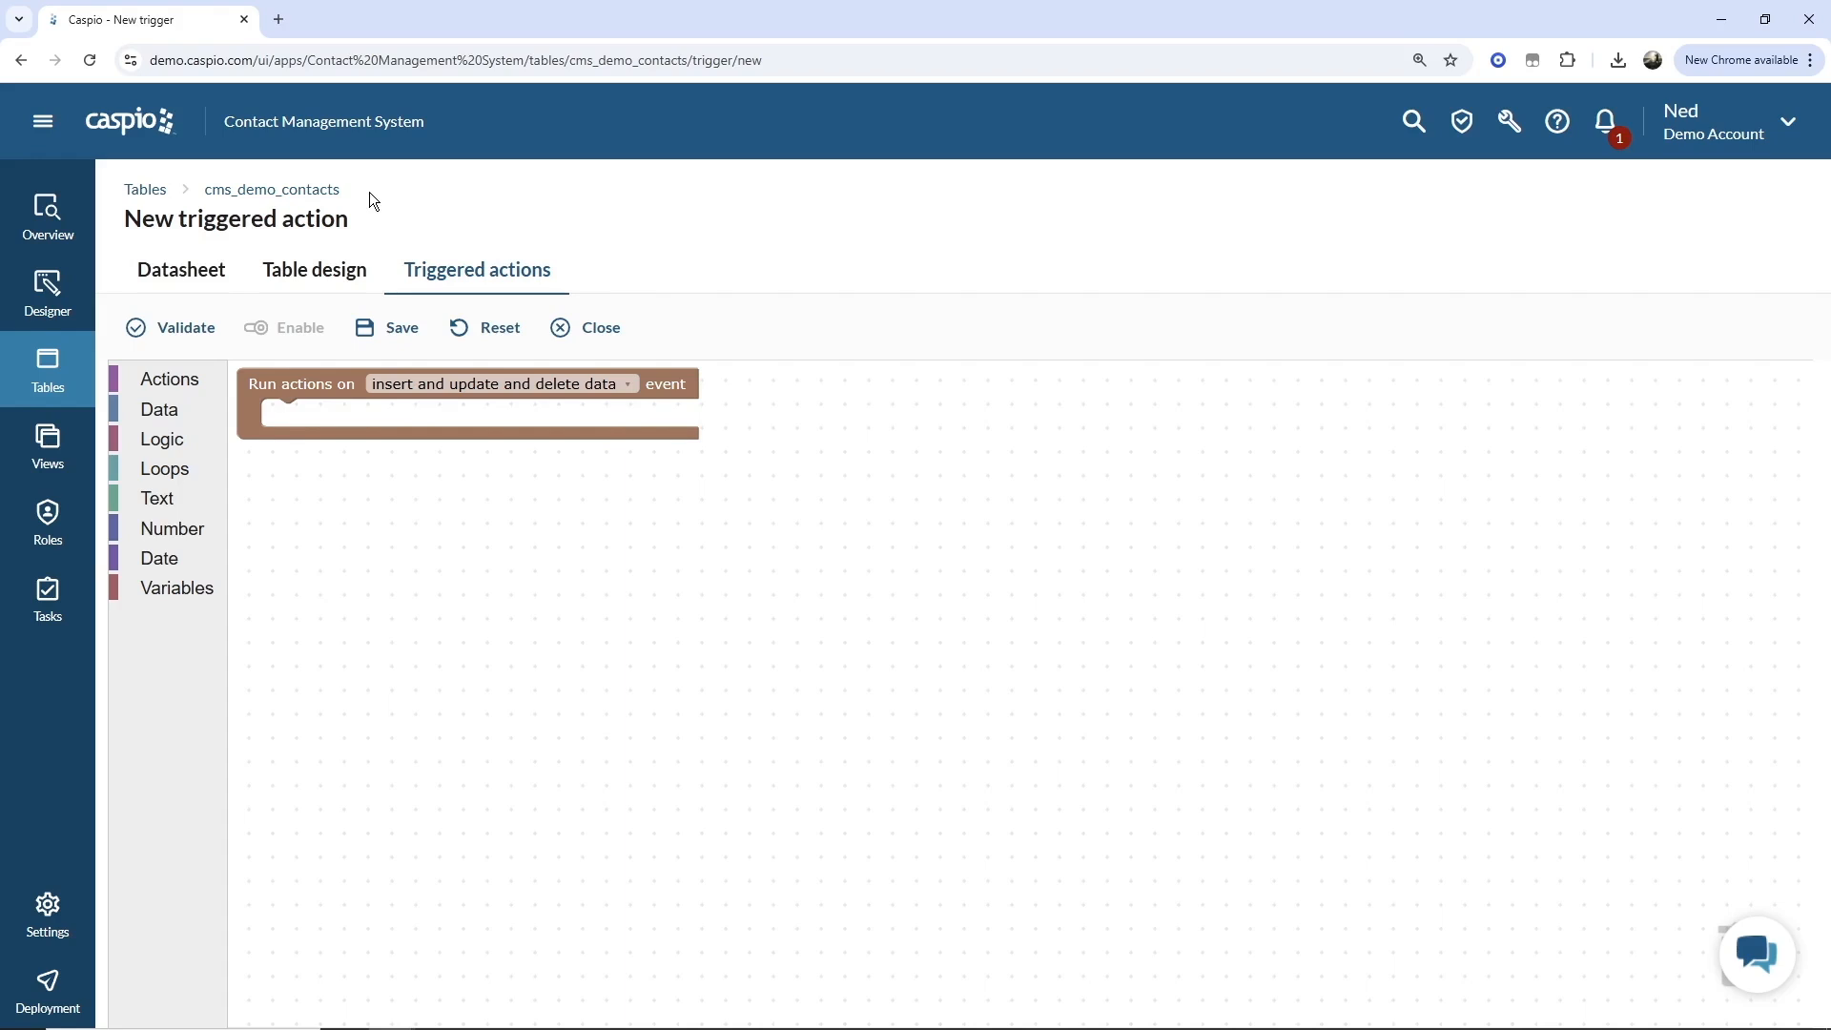
left_click(44, 370)
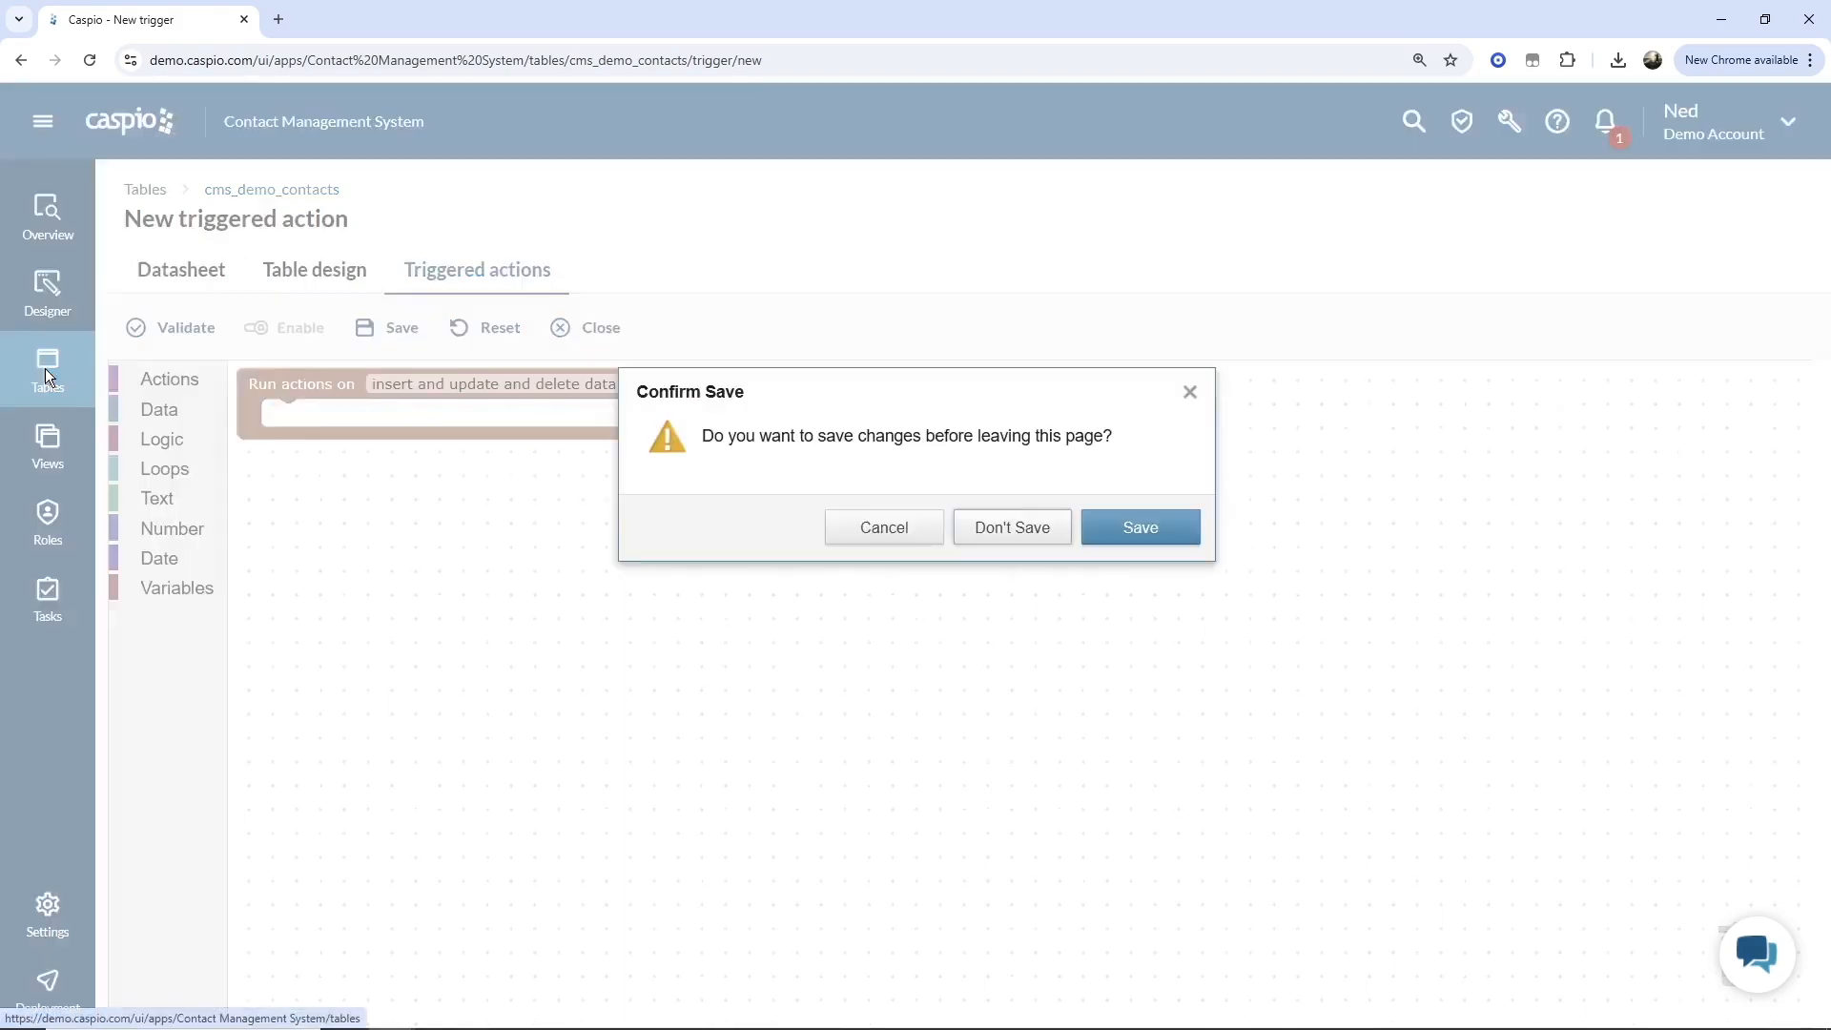
left_click(996, 531)
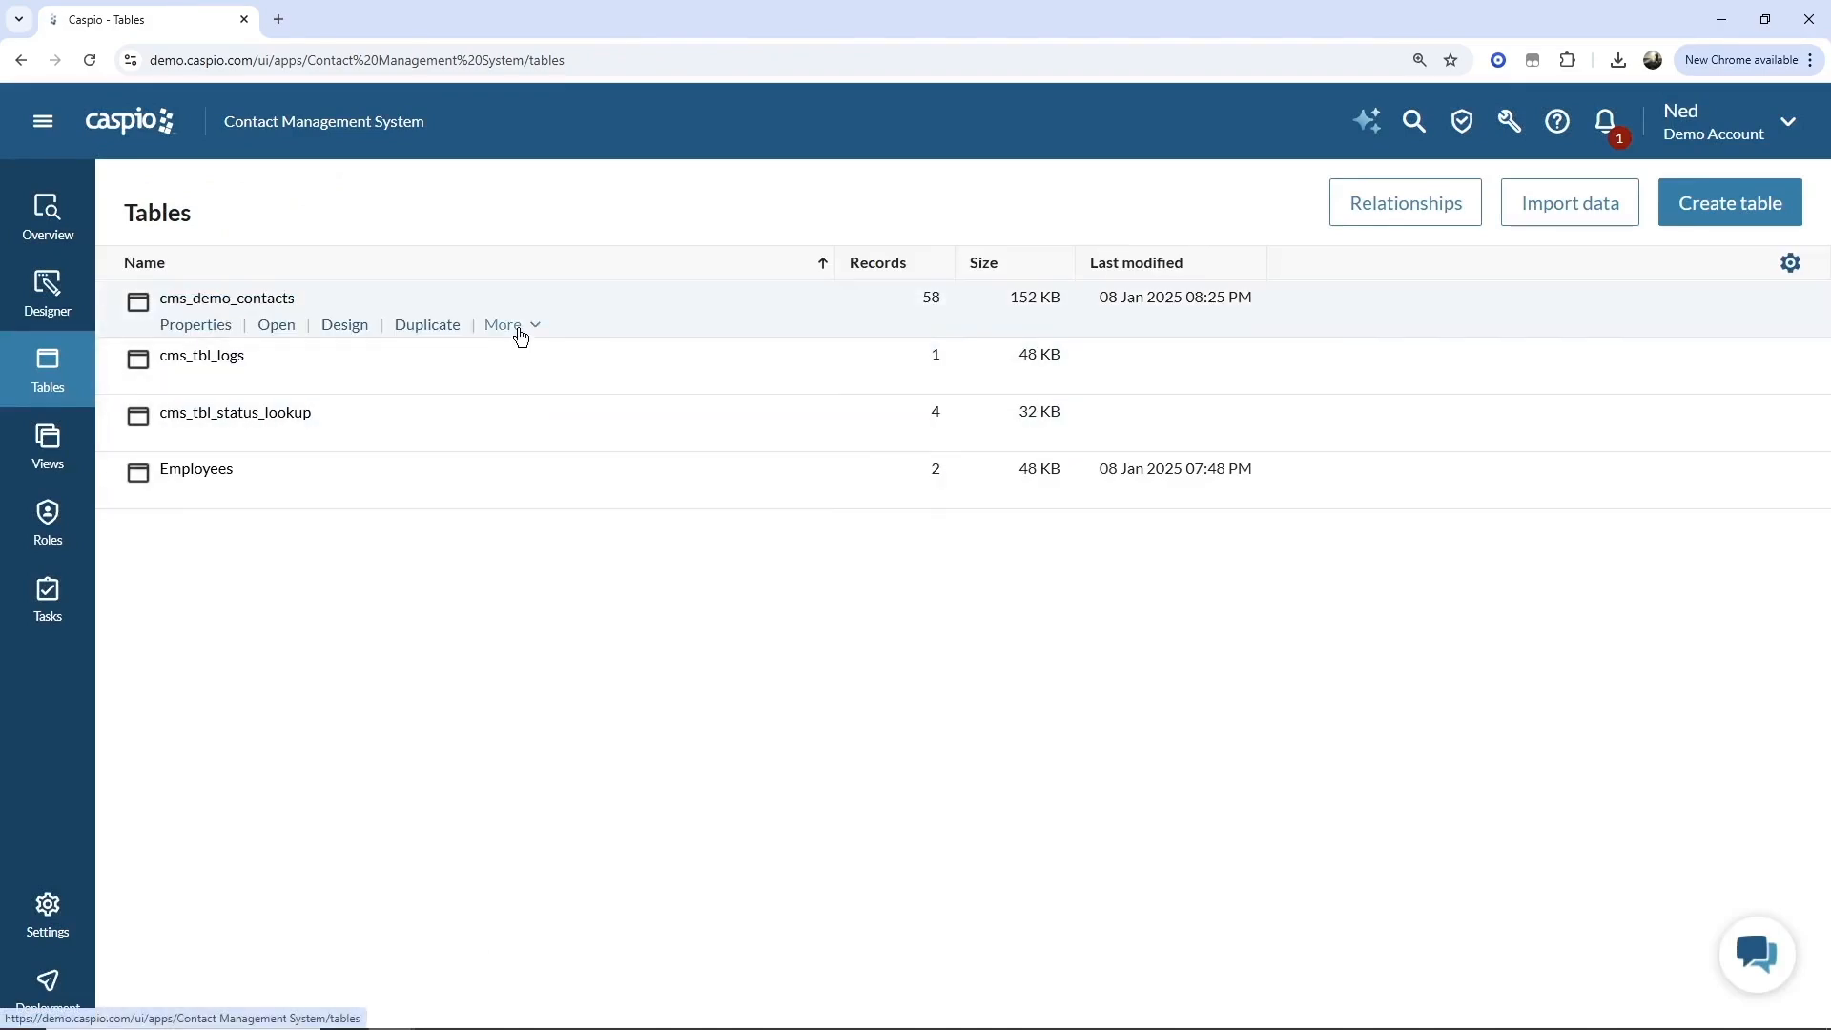
Duplicate cms_demo_contacts as table design only, named cms_demo_contacts_hisot.
left_click(446, 325)
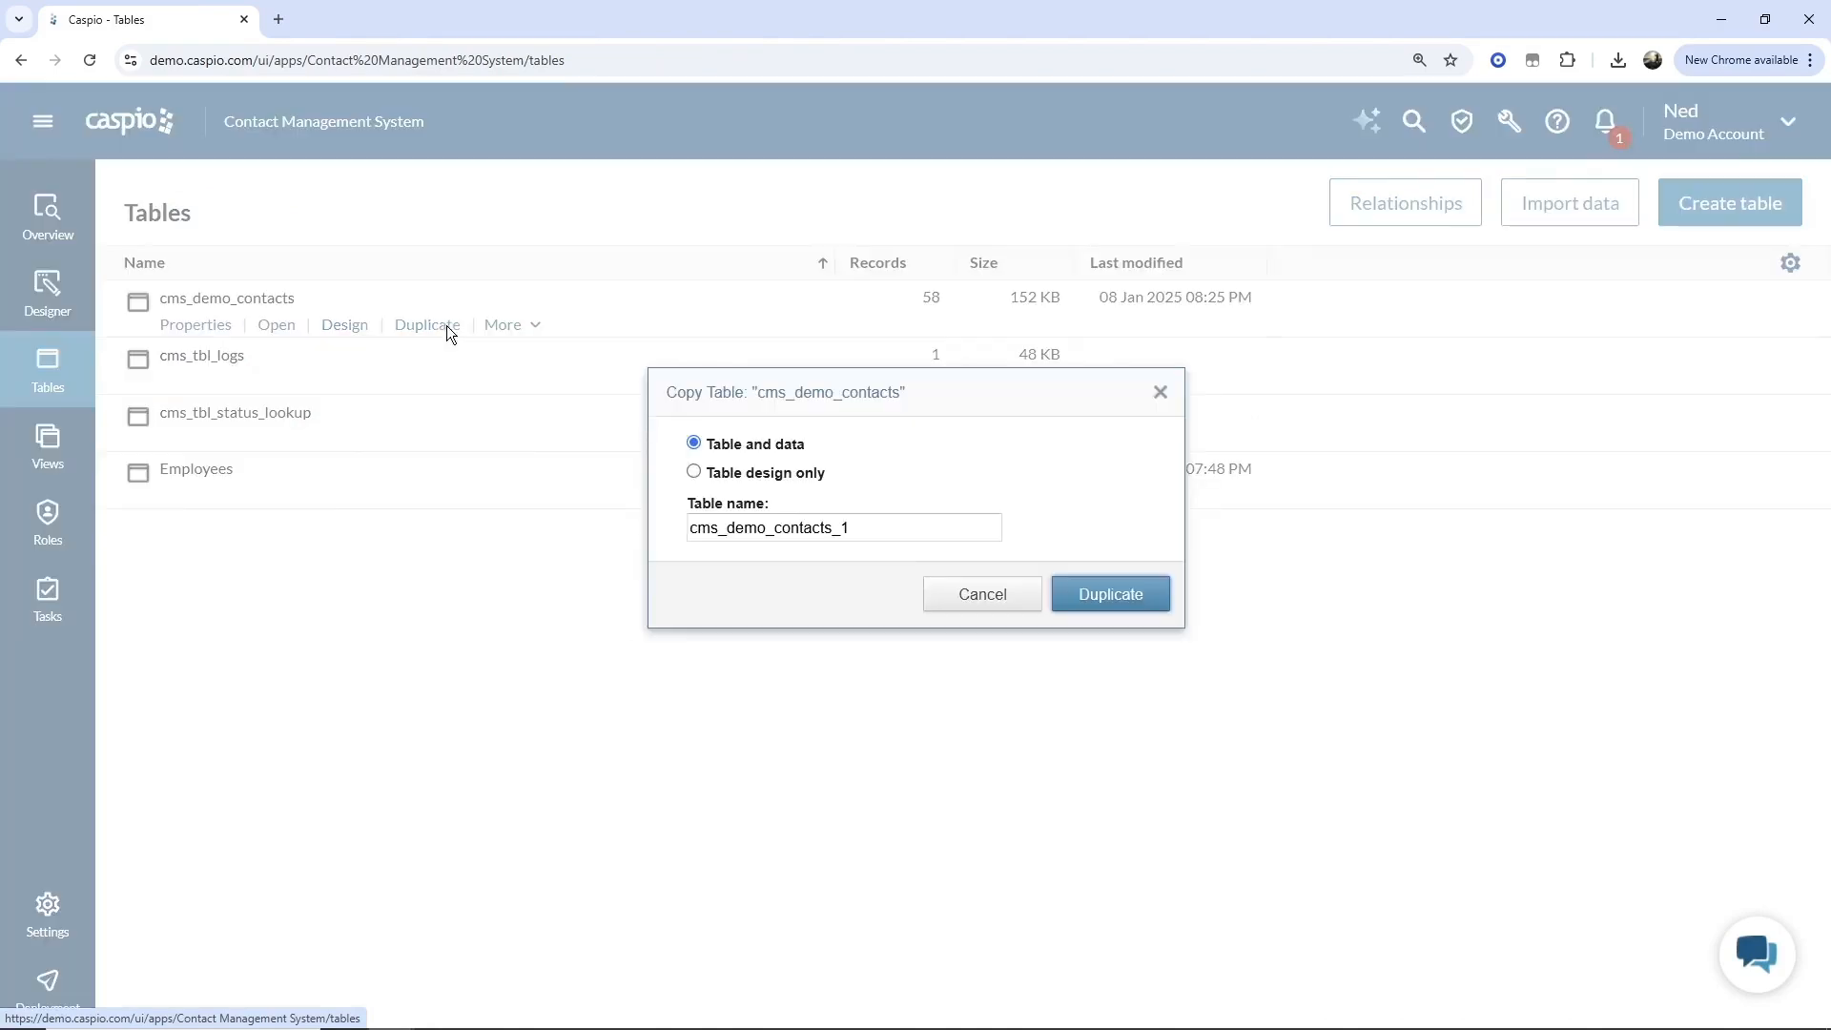
left_click(753, 471)
left_click(853, 528)
left_click_drag(850, 528, 839, 527)
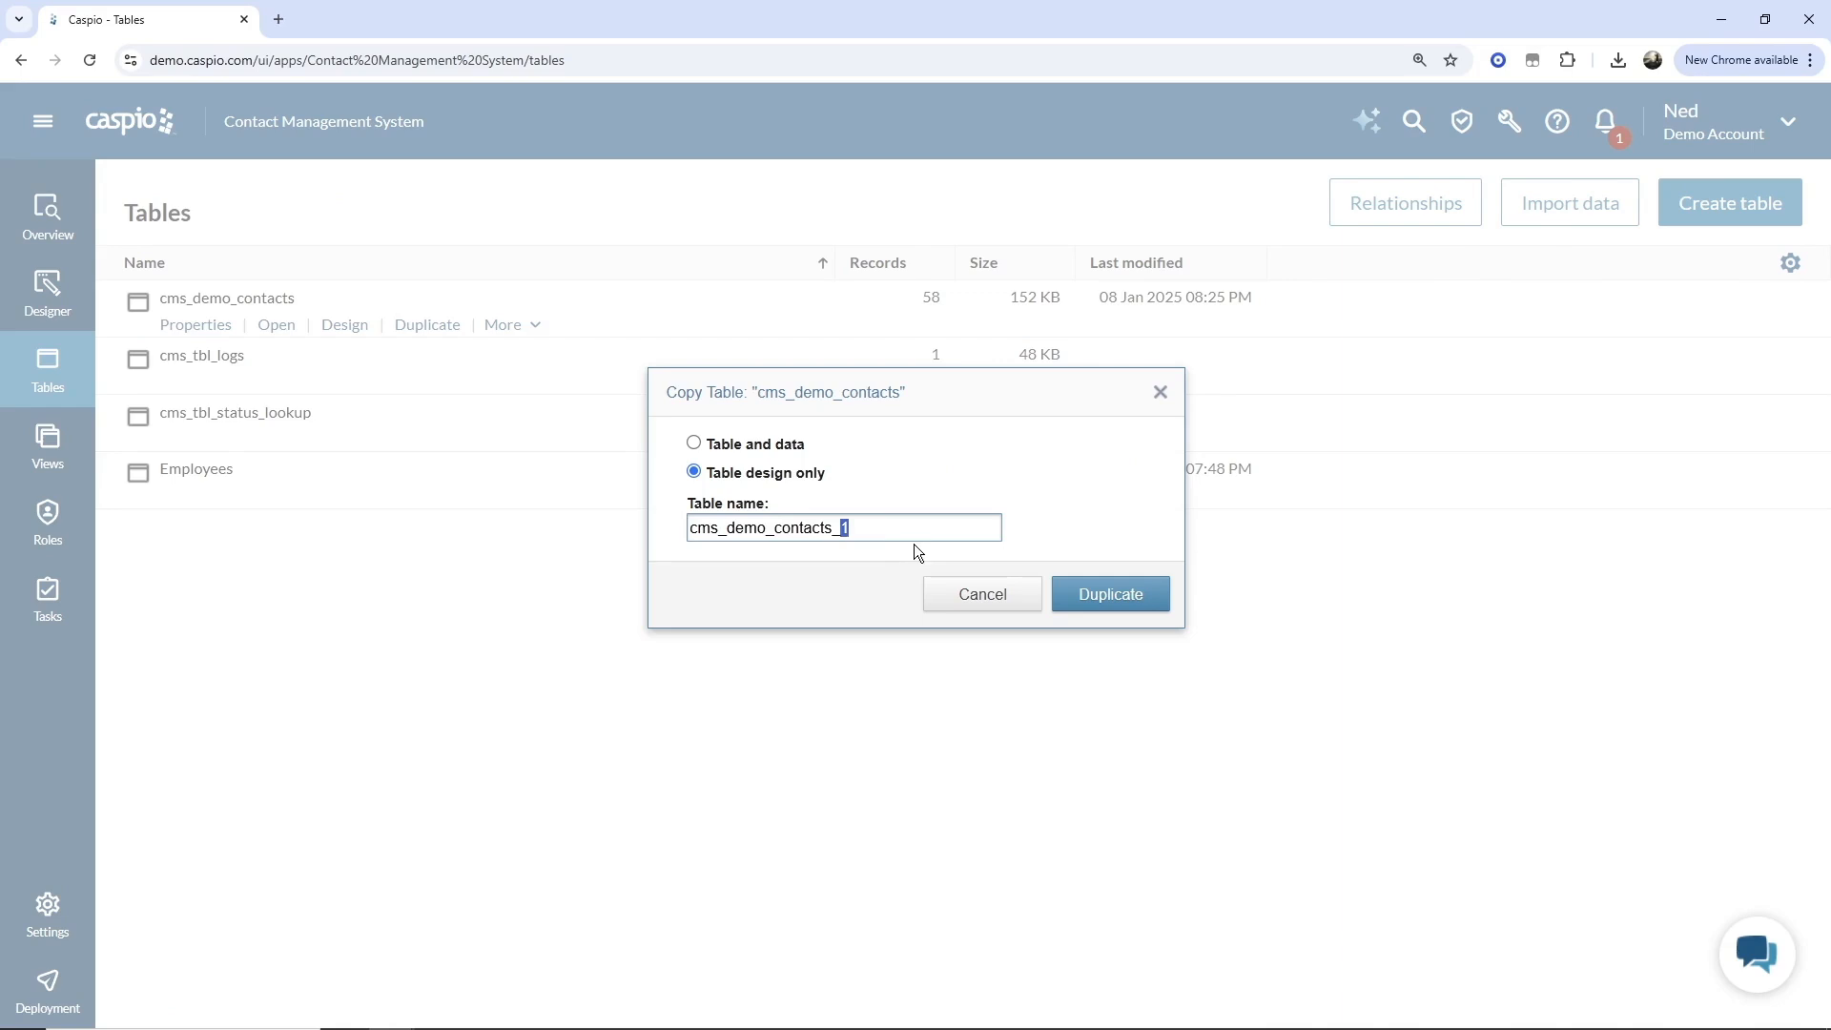
type("hisot")
left_click(1077, 596)
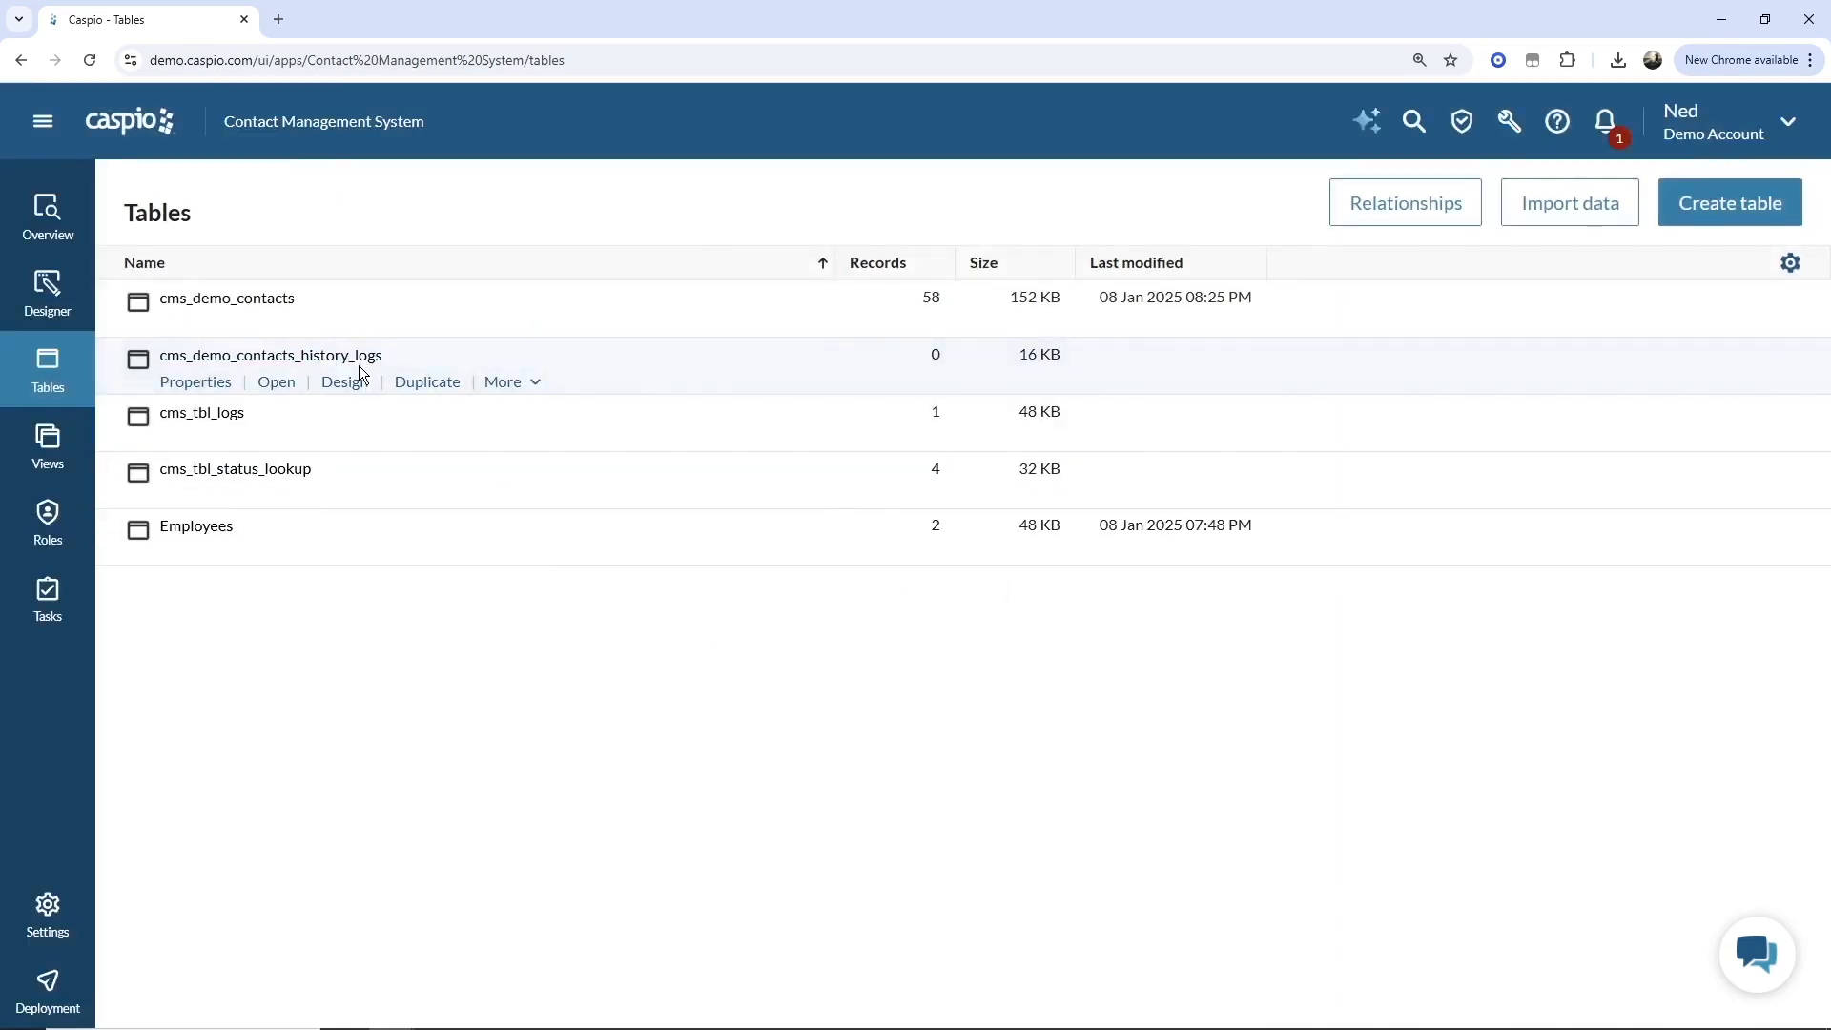
Open the cms_demo_contacts_history_logs table design and set Contact_ID's data type to Text (255).
left_click(345, 382)
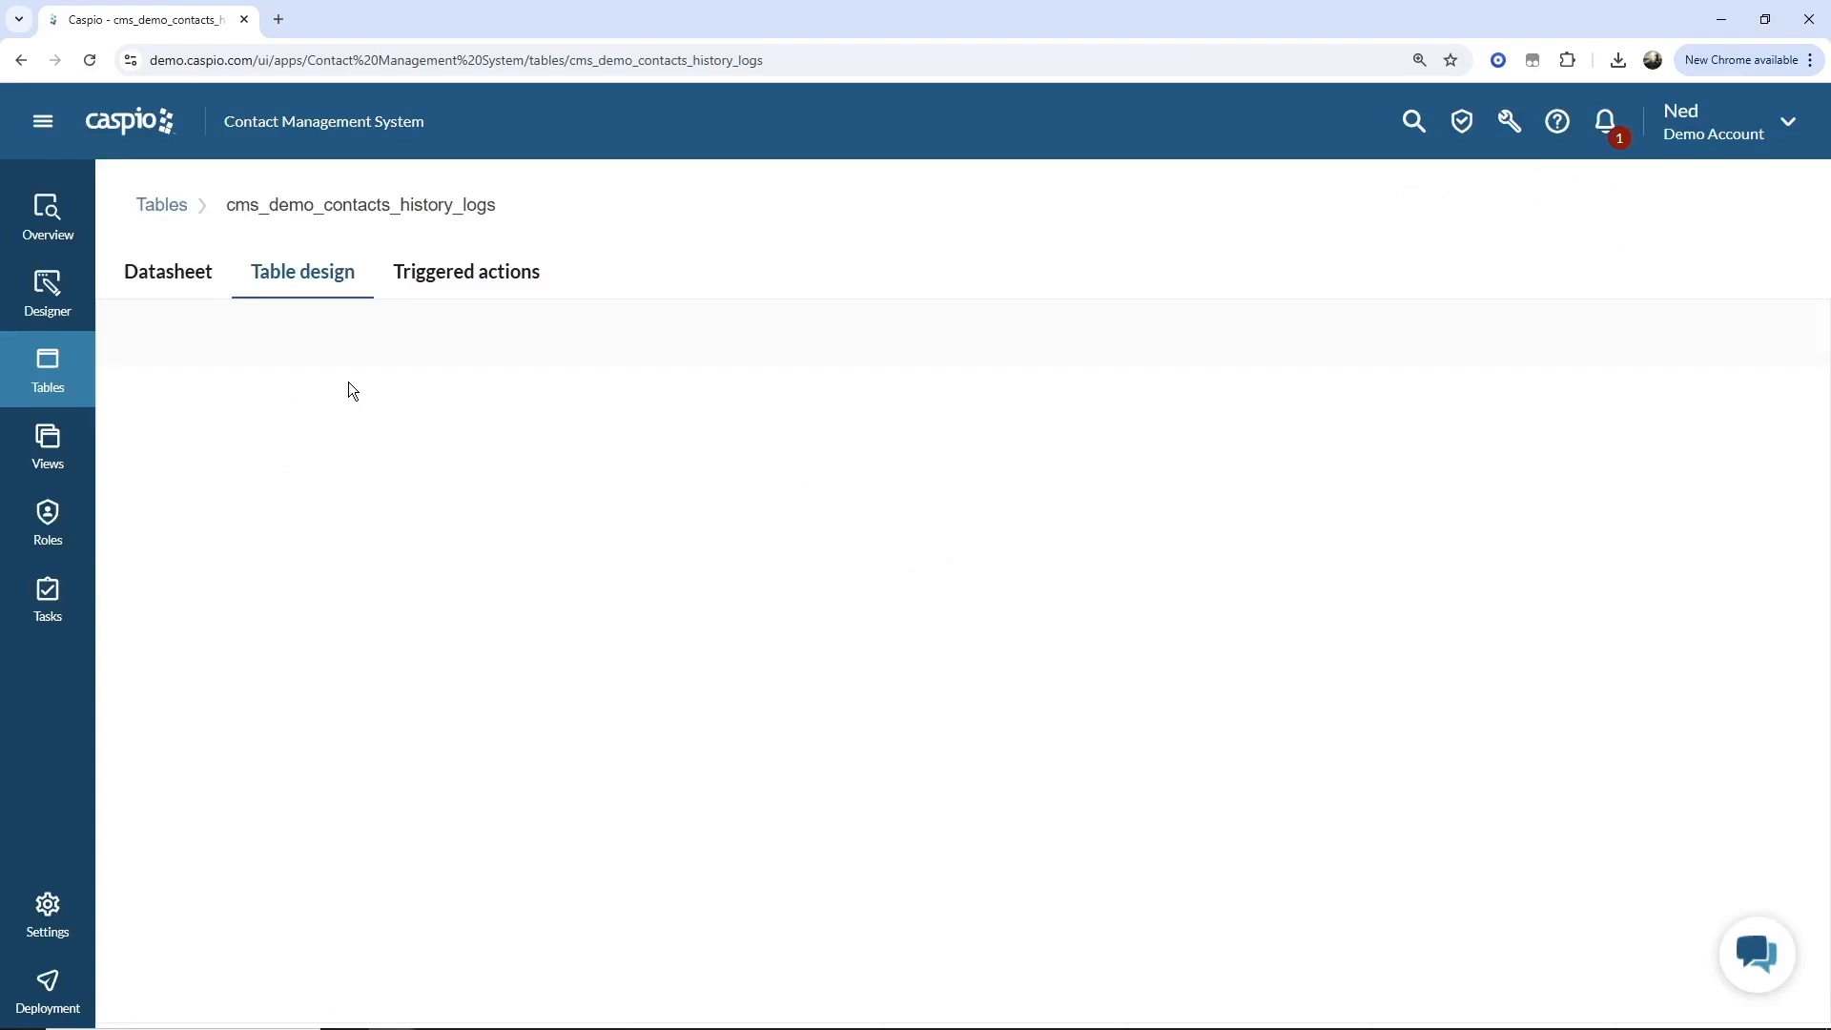
left_click(412, 408)
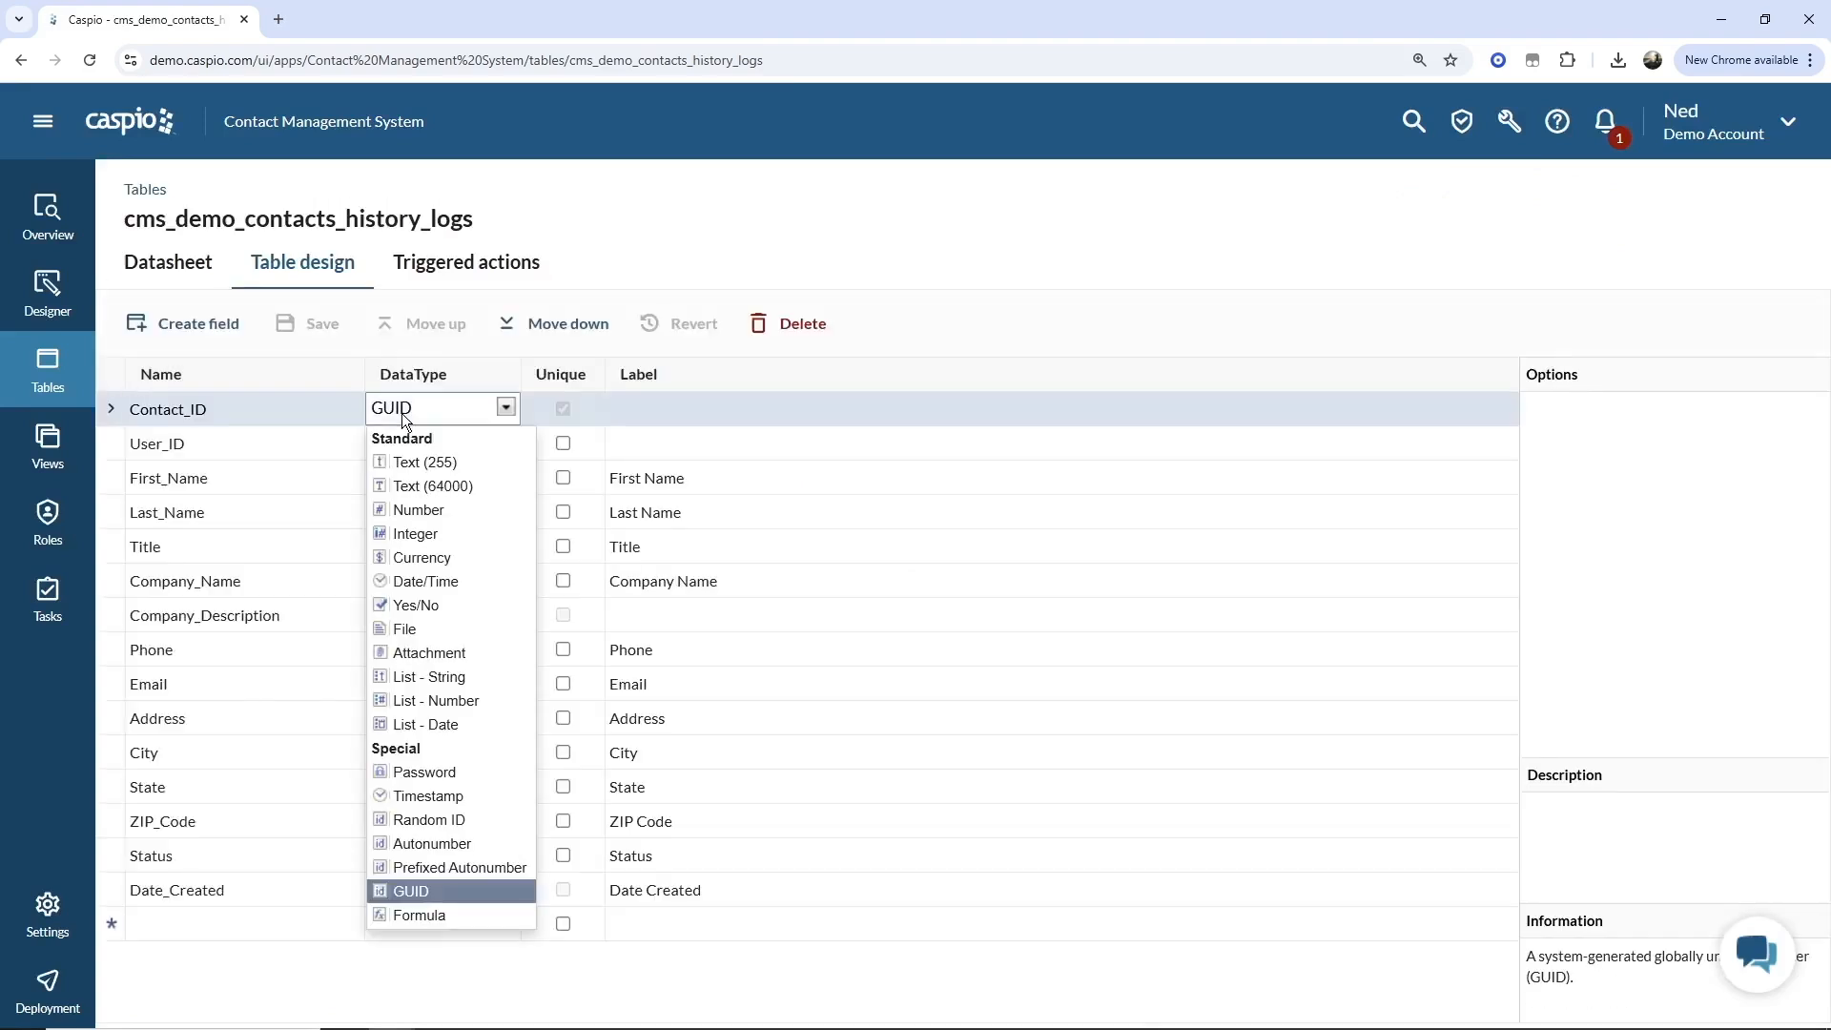
left_click(408, 454)
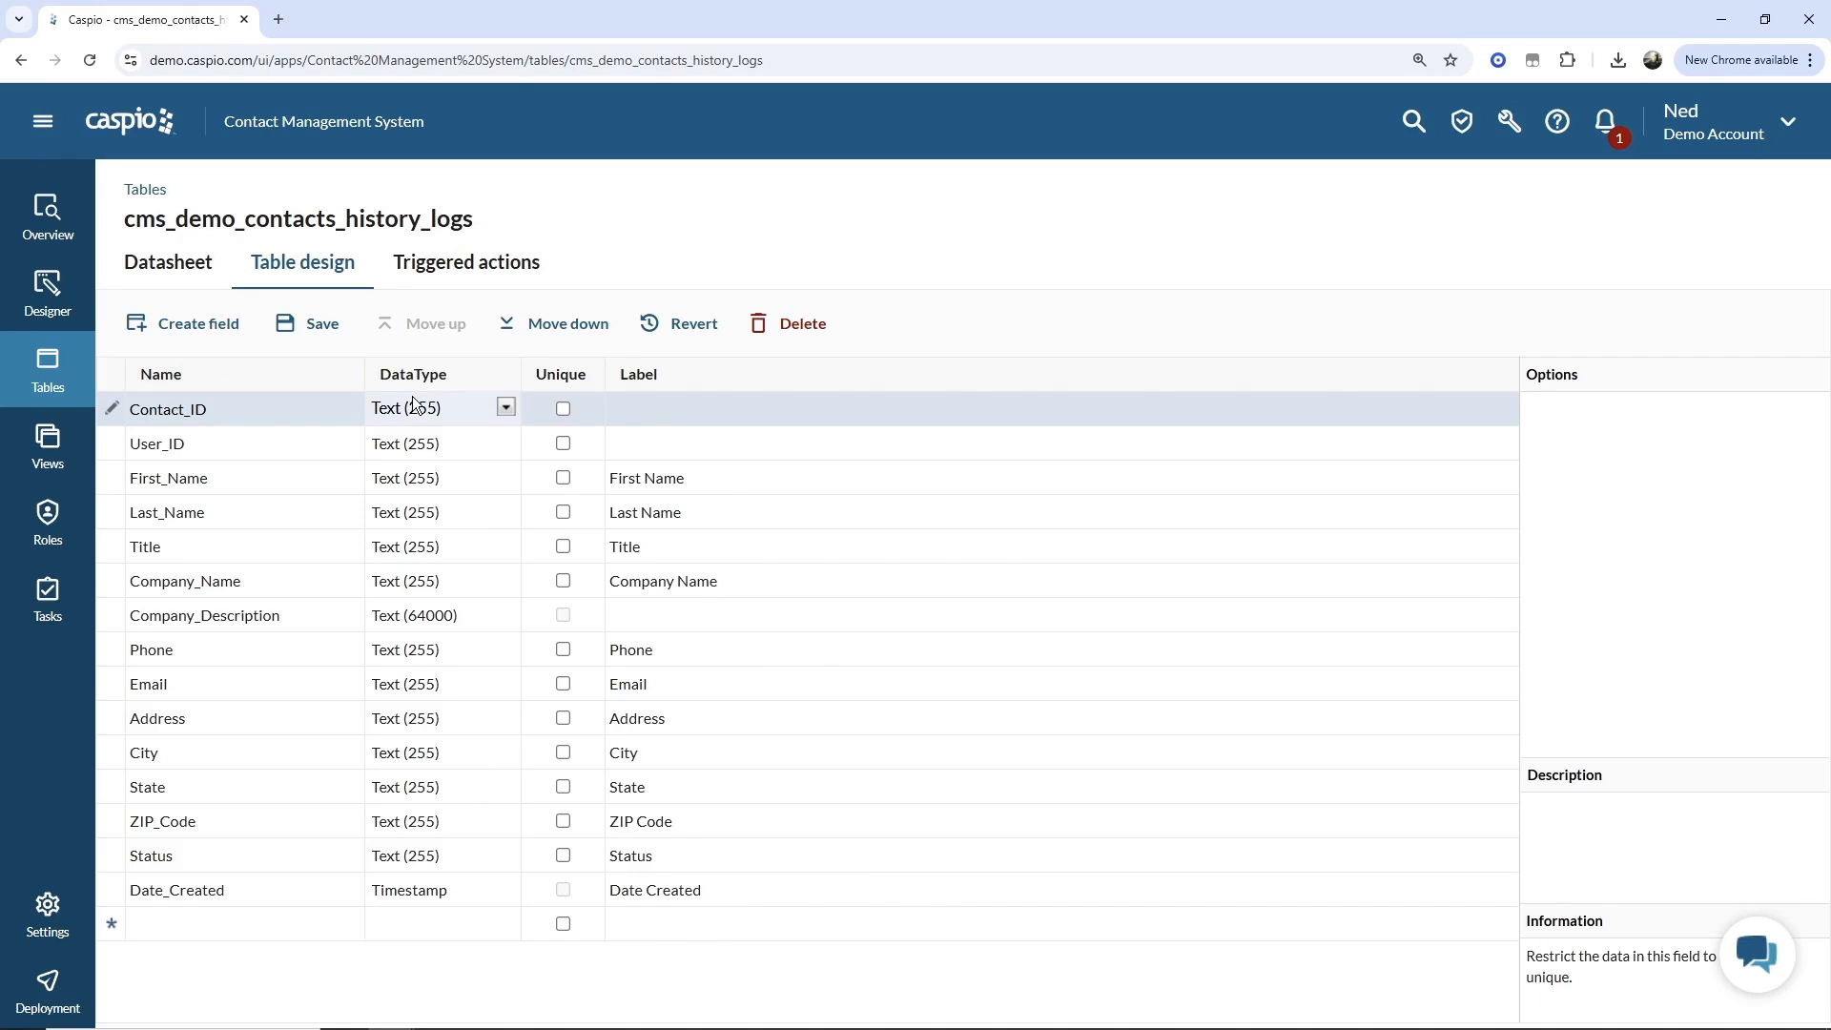
Add a new field named Log_change_ID with the Random ID data type.
left_click(300, 923)
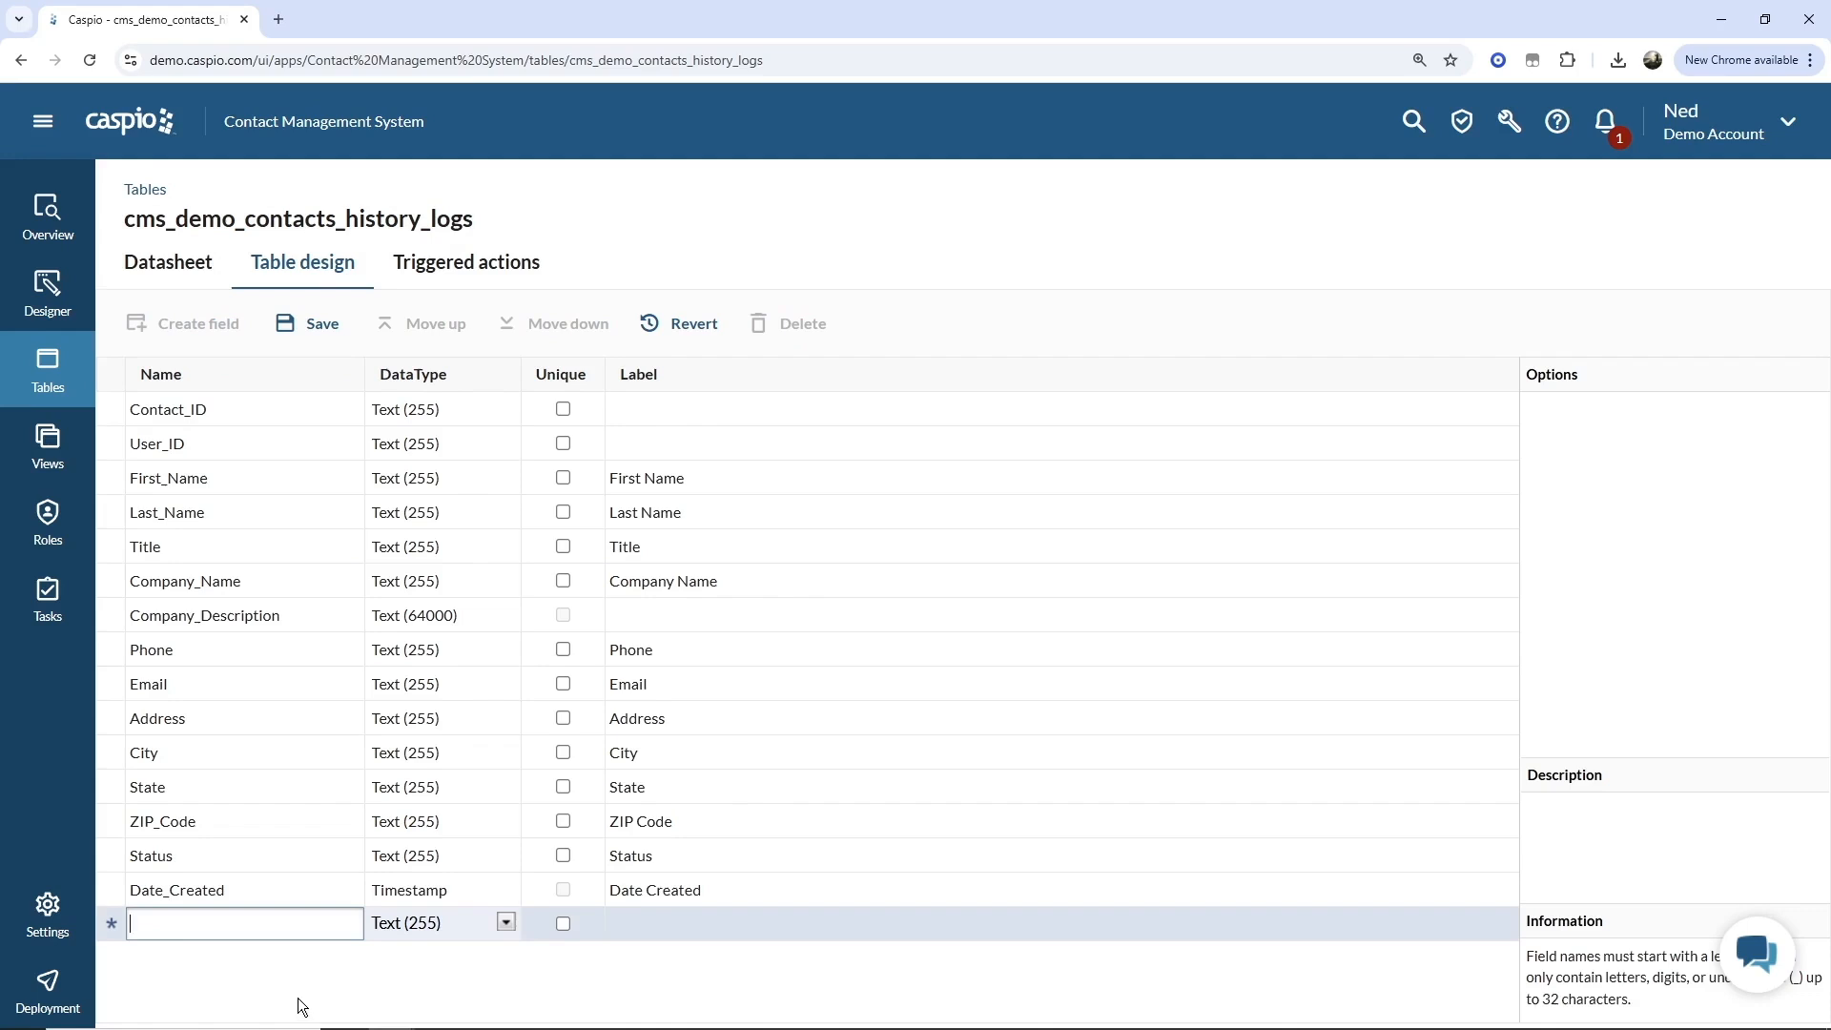
type("Change")
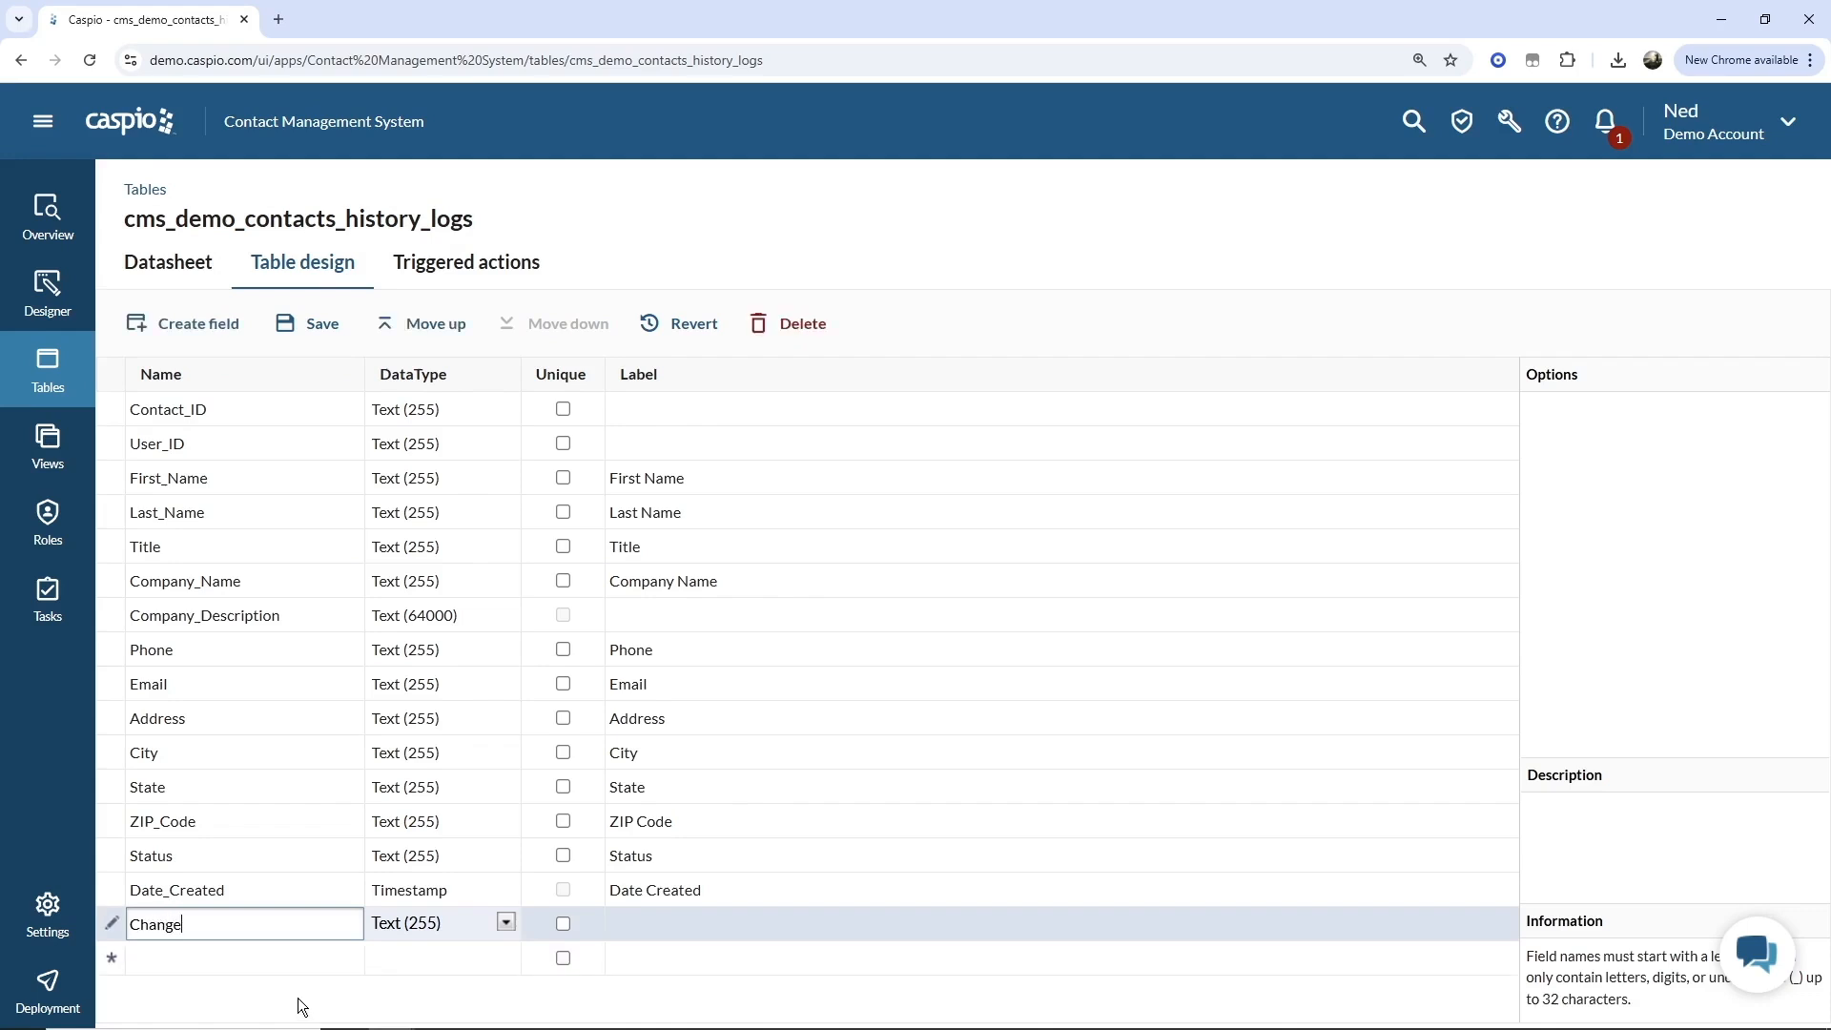
key("ctrl+a")
type("Log_change_ID")
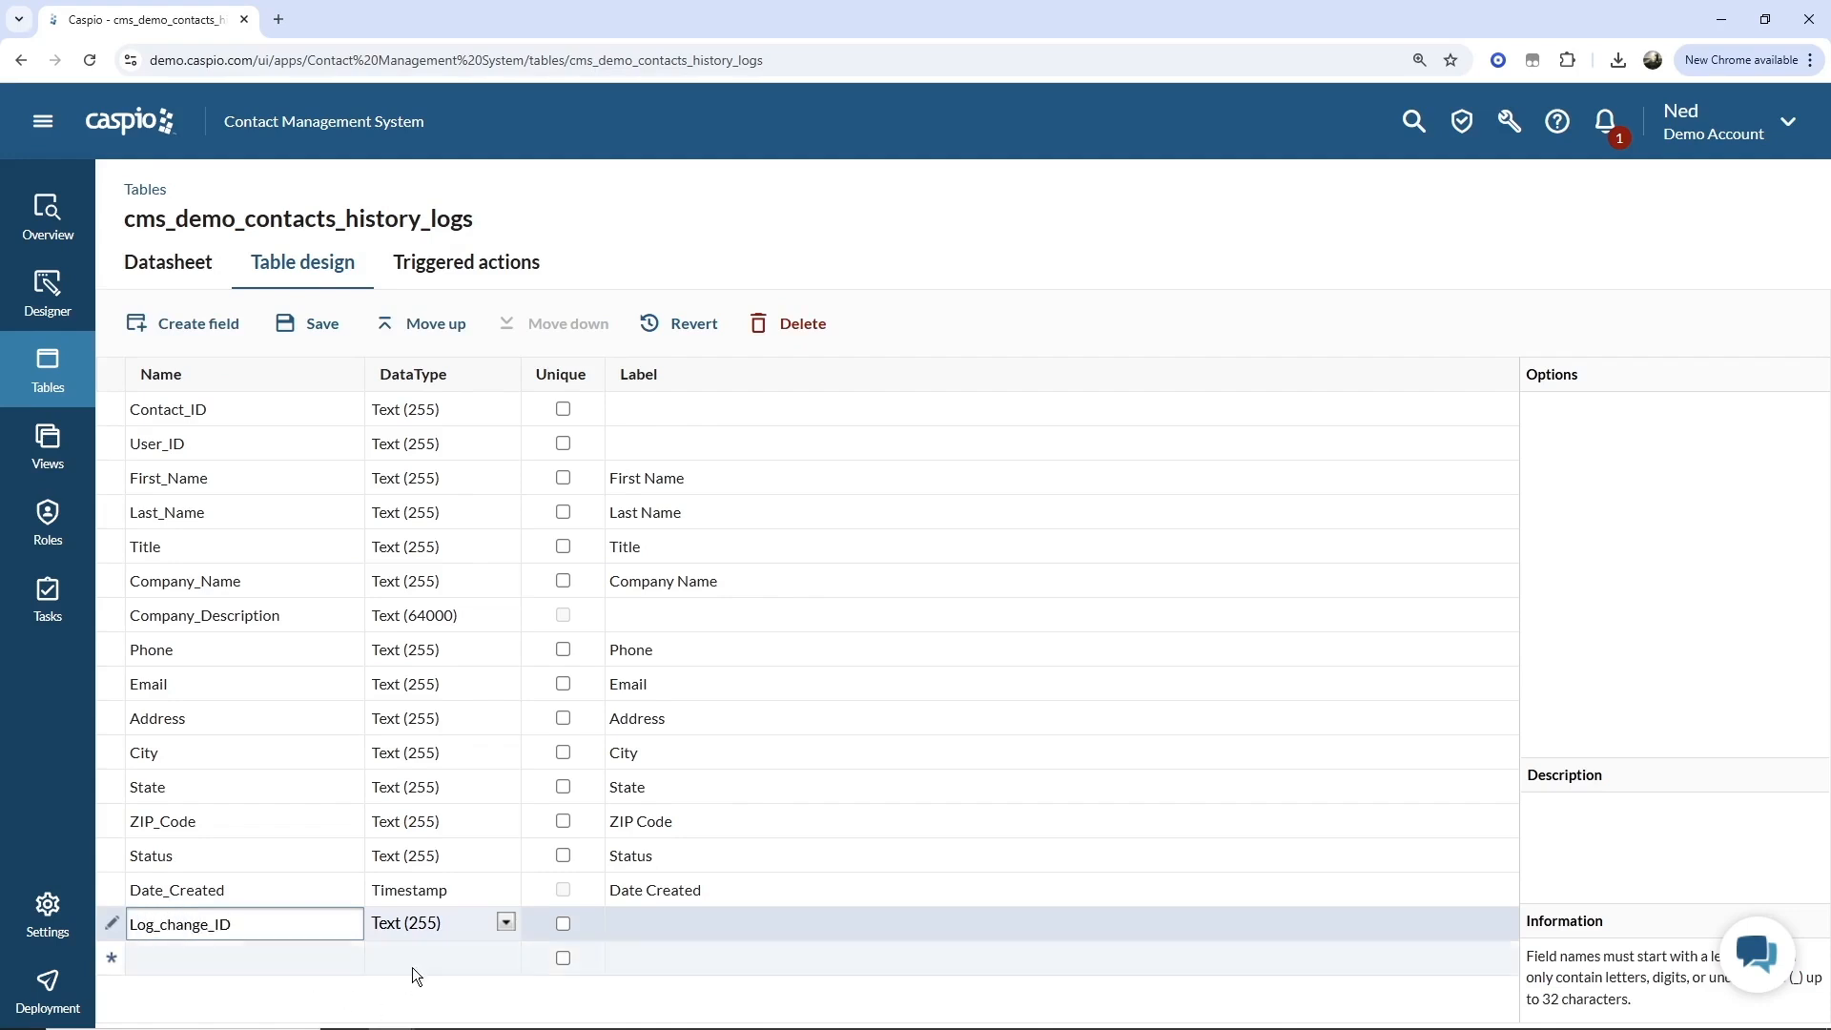
left_click(424, 923)
left_click(429, 804)
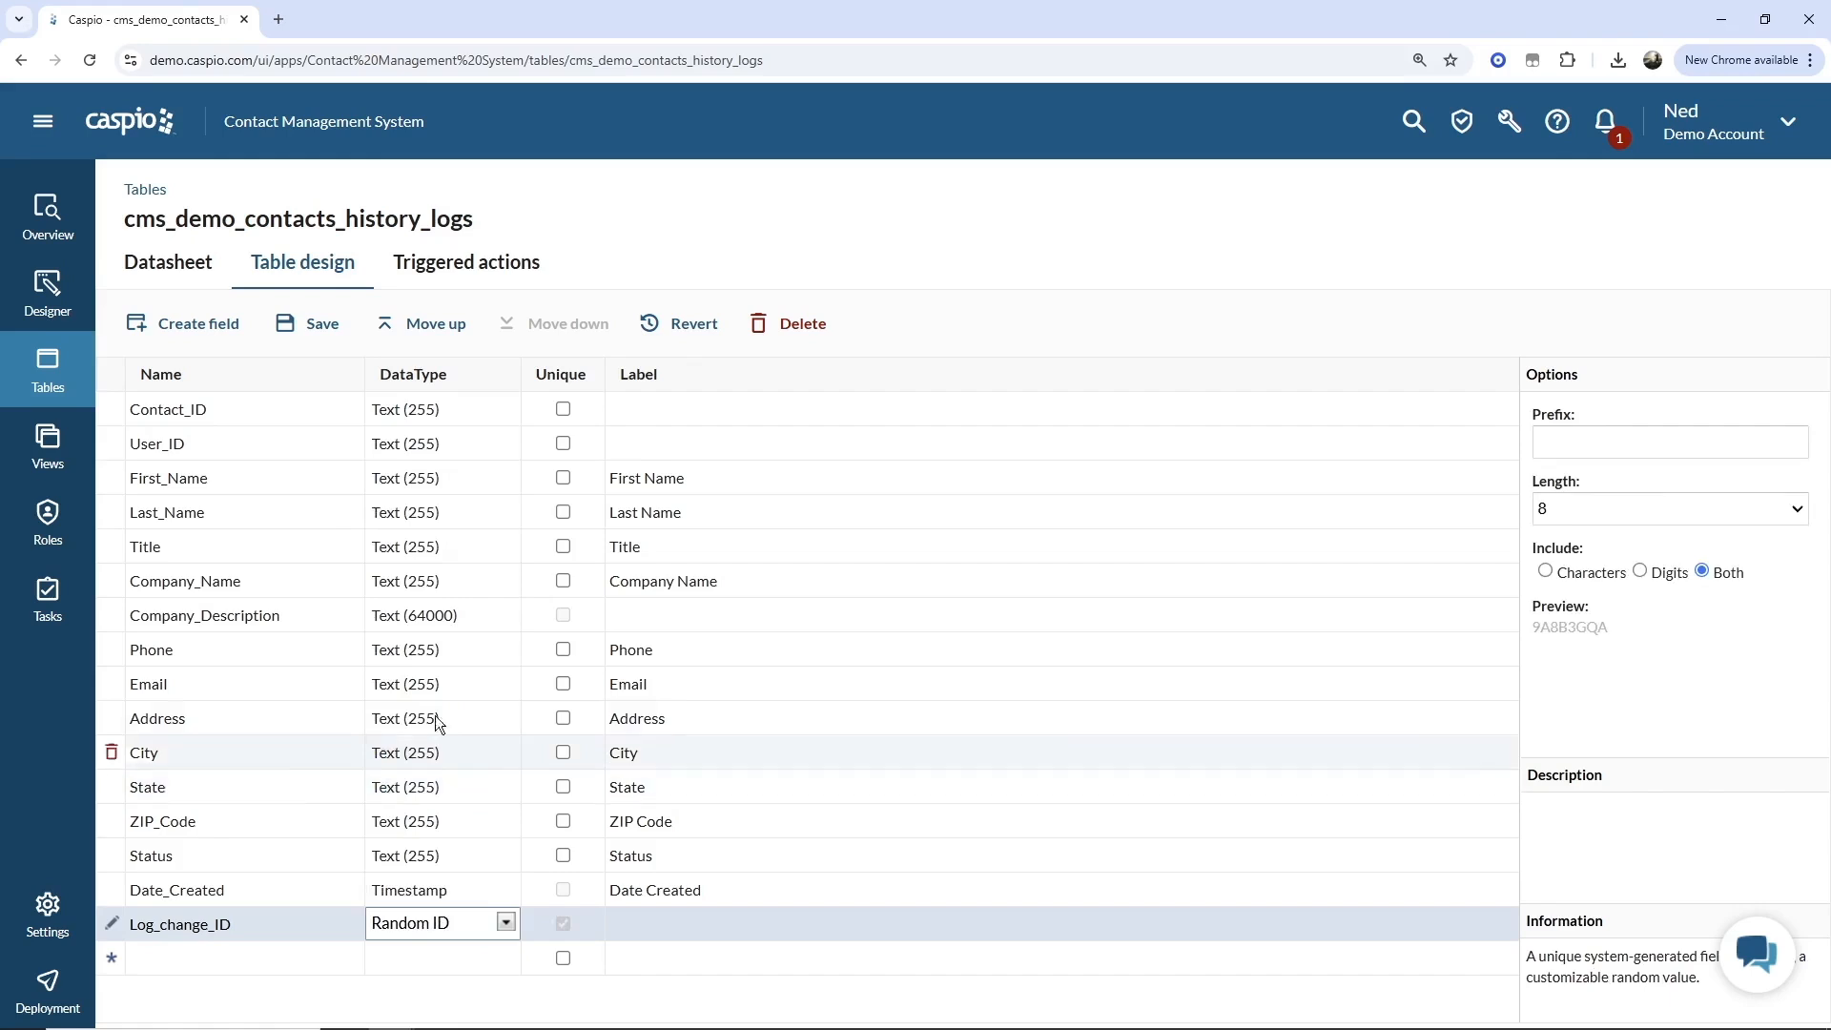
Move the Log_change_ID field up to the top of the field list.
left_click(436, 327)
left_click(436, 327)
left_click(436, 327)
left_click(435, 328)
left_click(436, 327)
left_click(436, 327)
left_click(436, 327)
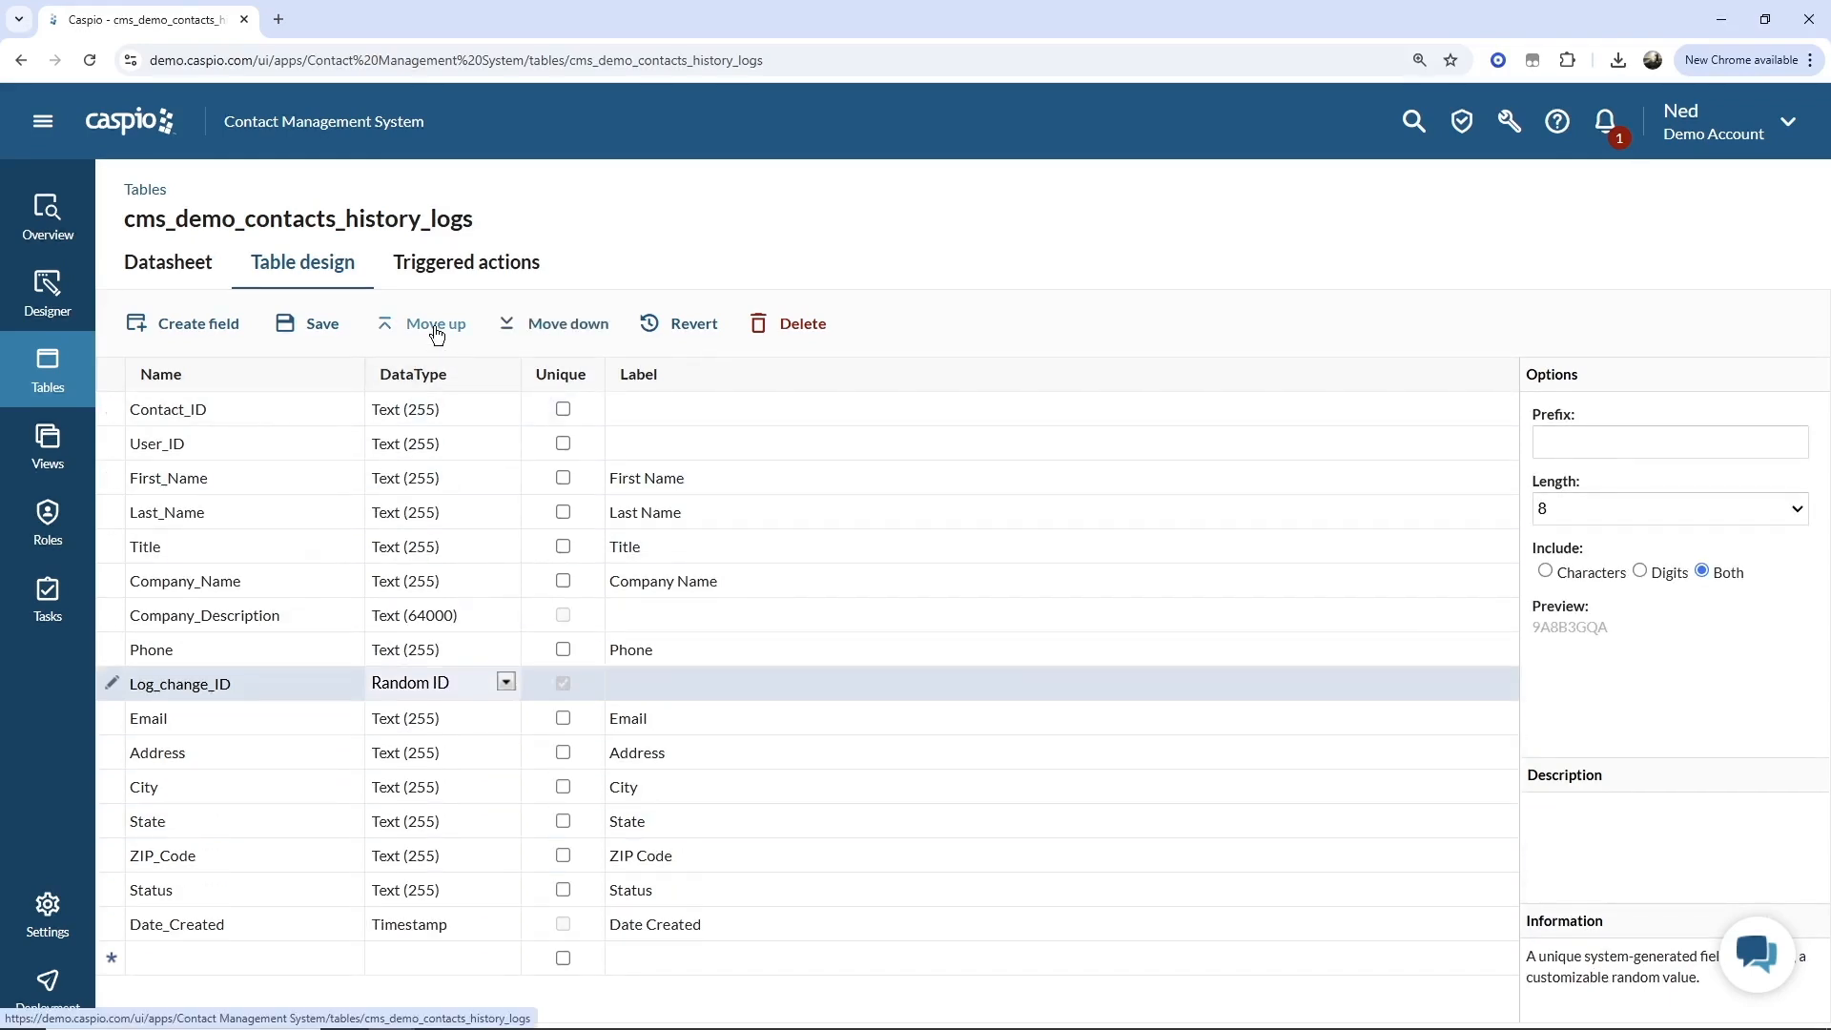
left_click(436, 327)
left_click(436, 328)
left_click(436, 327)
left_click(436, 327)
left_click(436, 327)
left_click(435, 327)
left_click(436, 327)
left_click(434, 326)
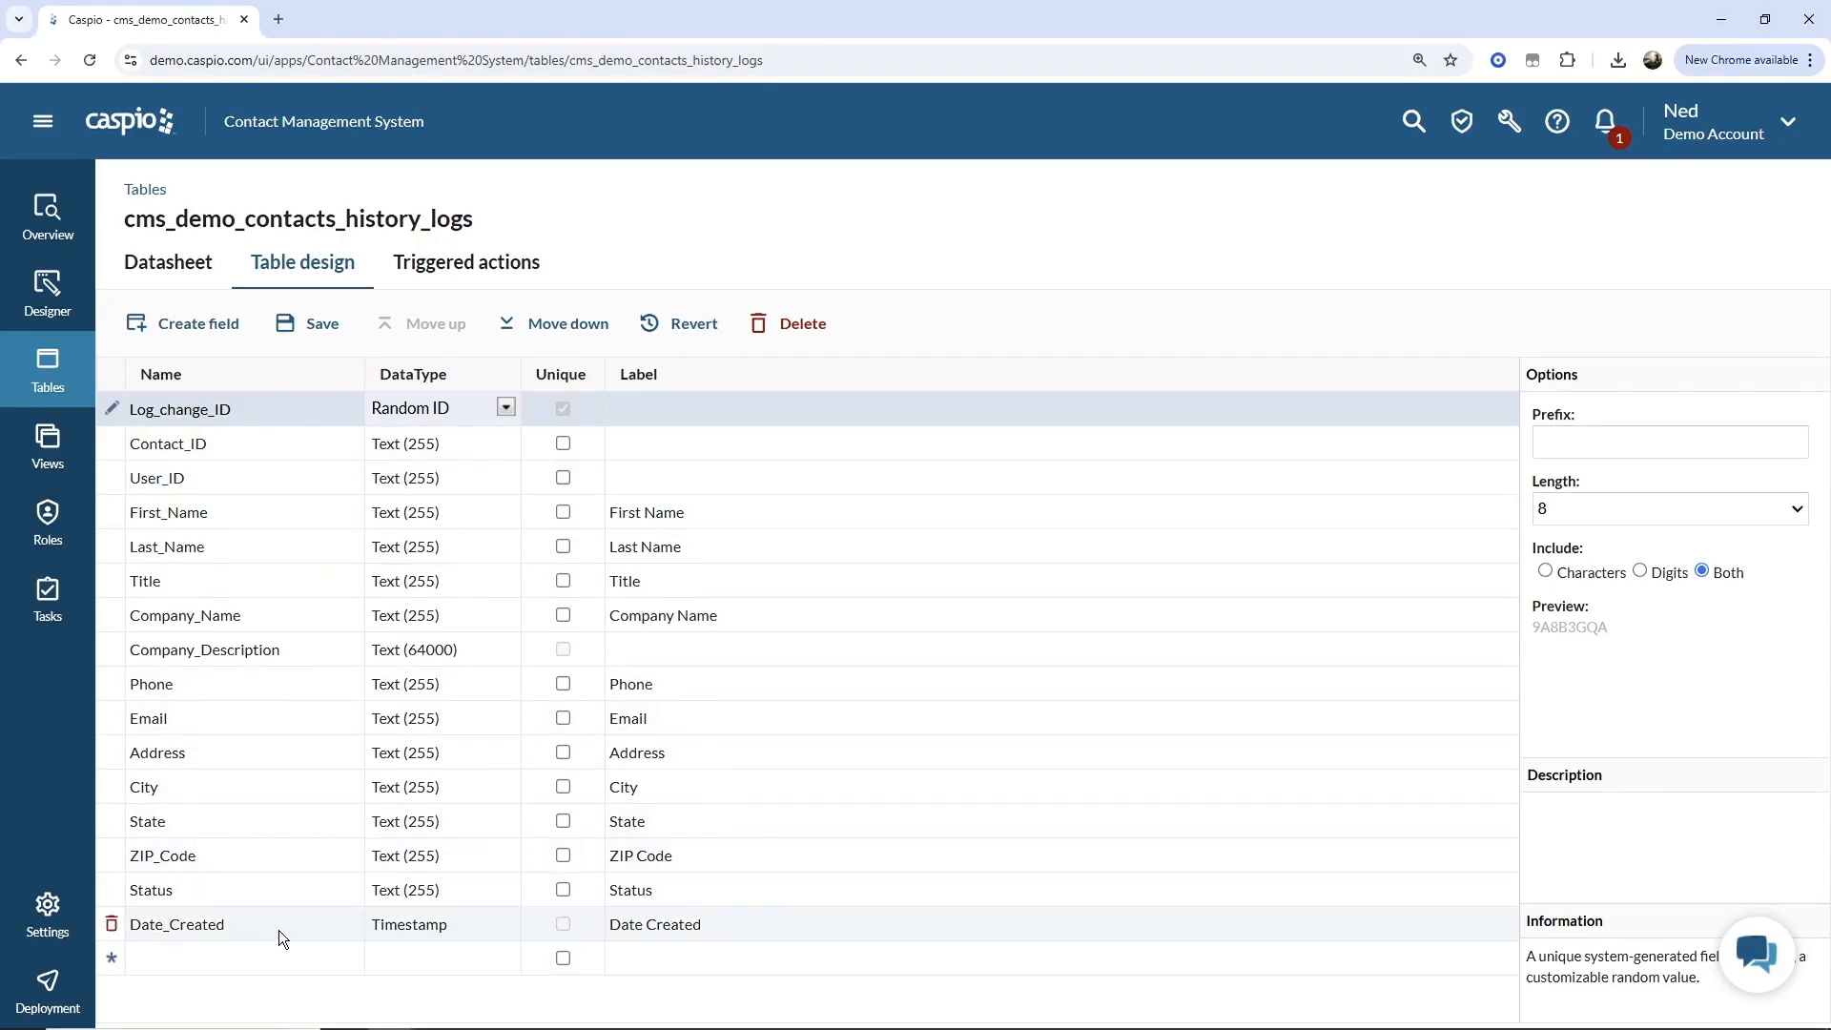
Add a Date_Updated Timestamp field stamped on update only, then save the design, proceeding with the data type conversion.
left_click(256, 959)
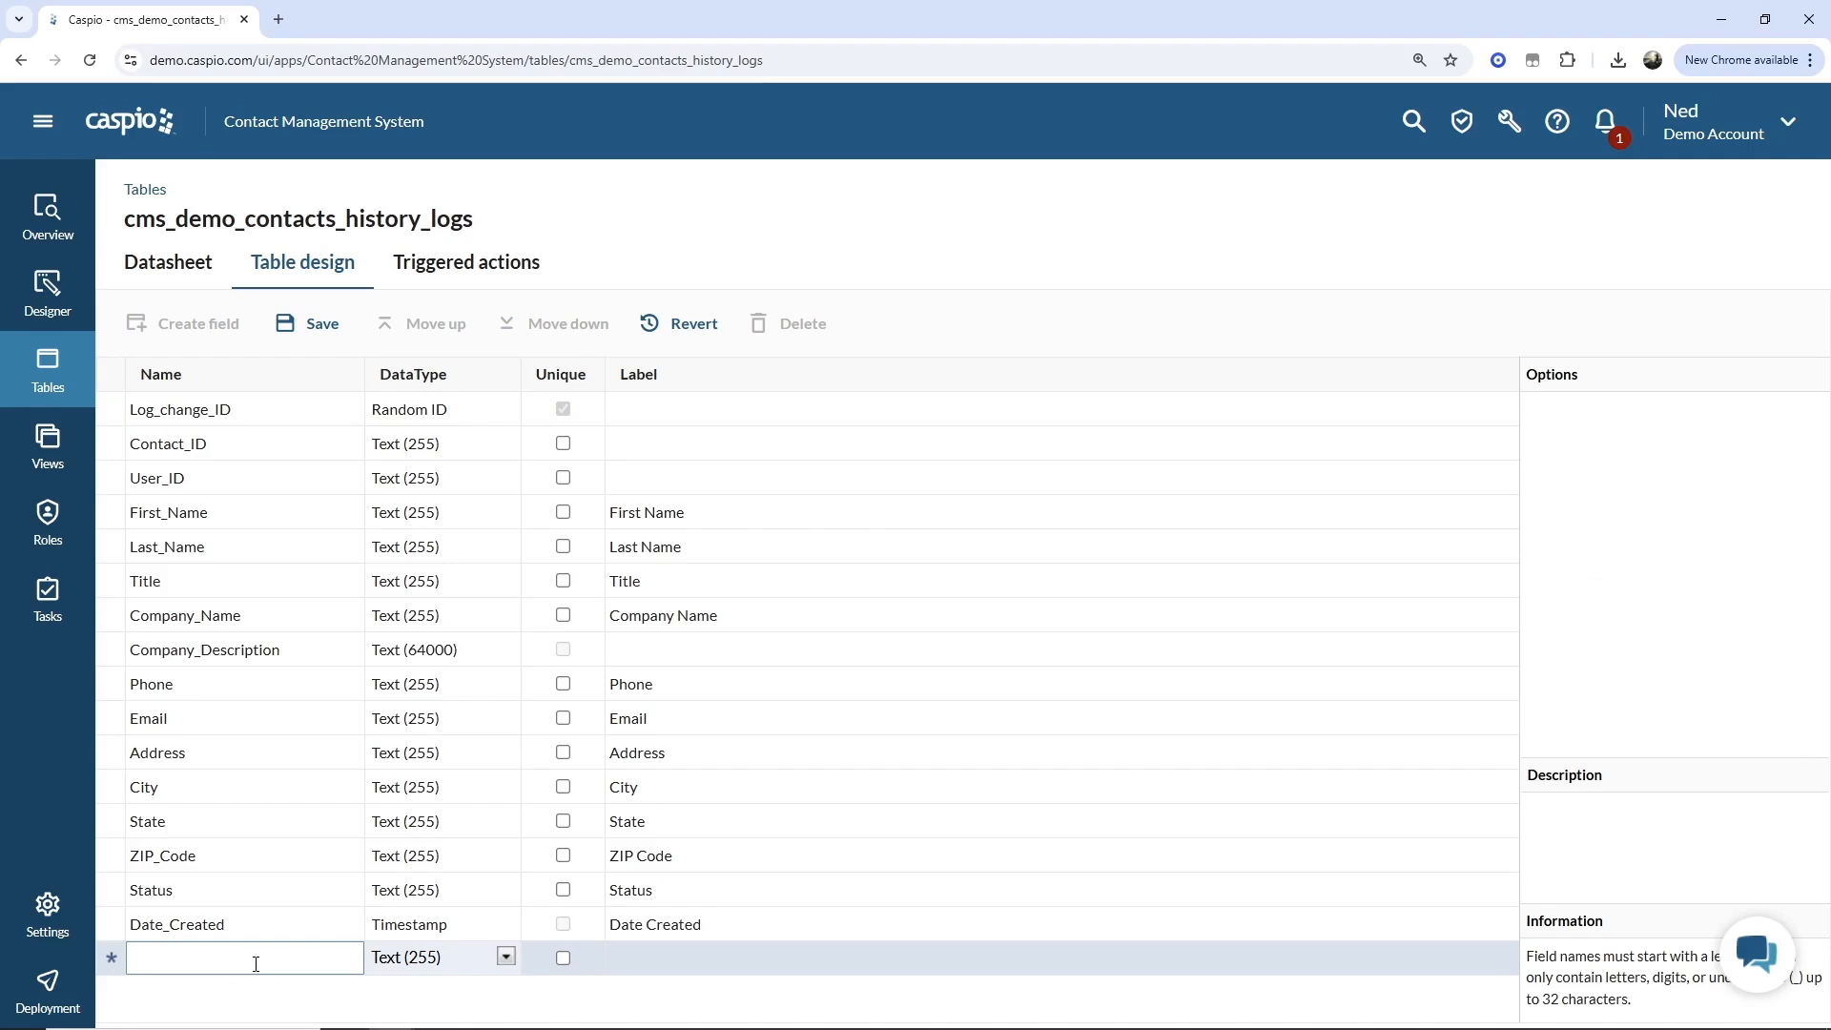
type("Date_Update")
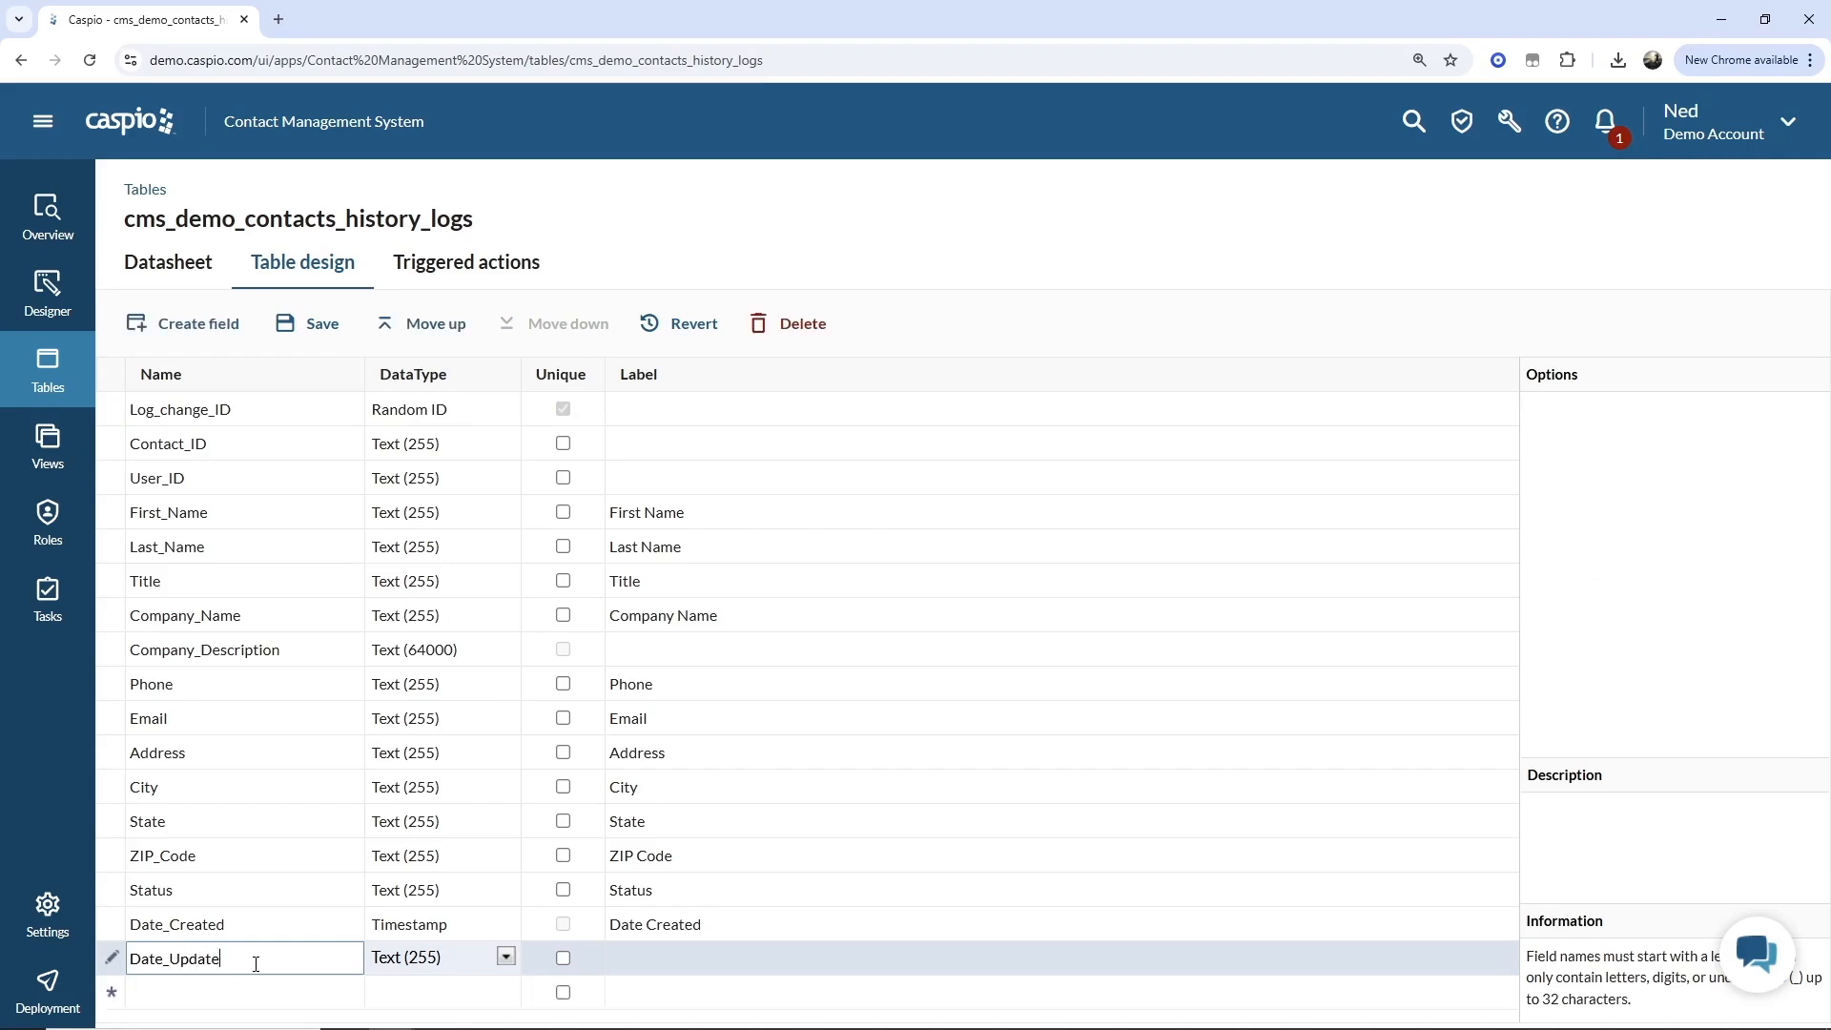
type("d")
left_click(460, 965)
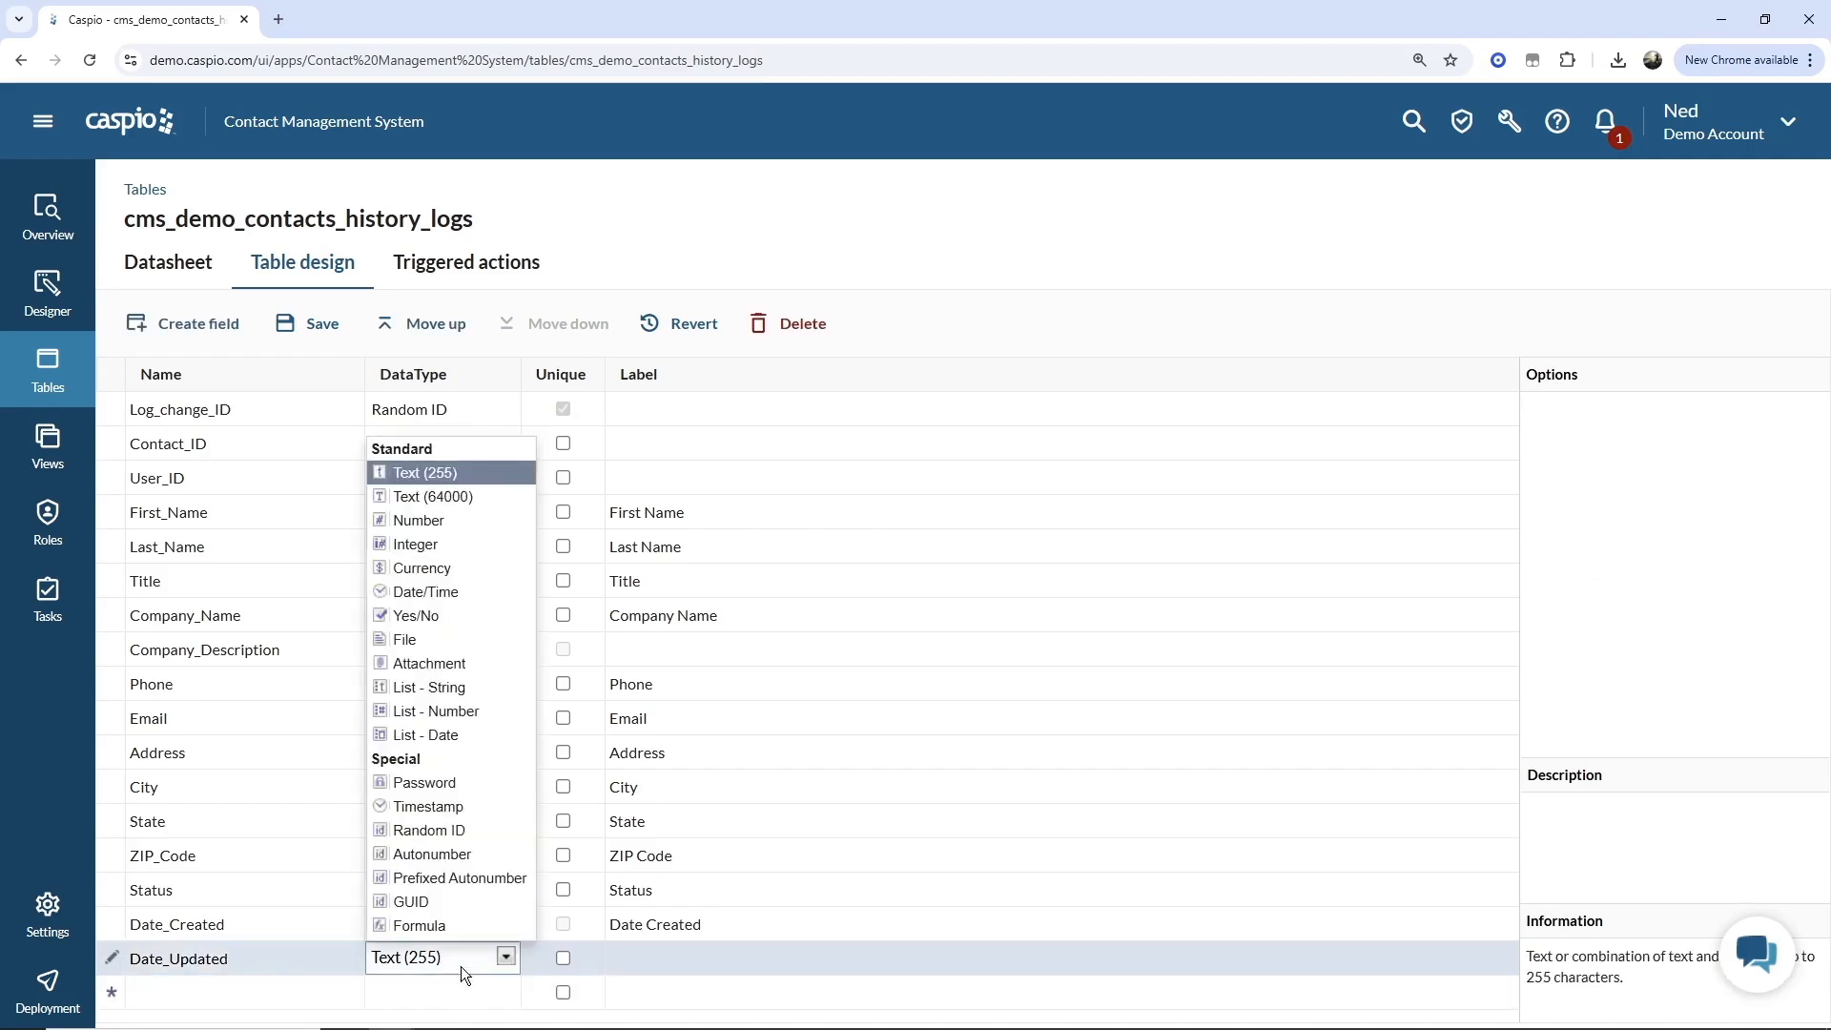
left_click(454, 805)
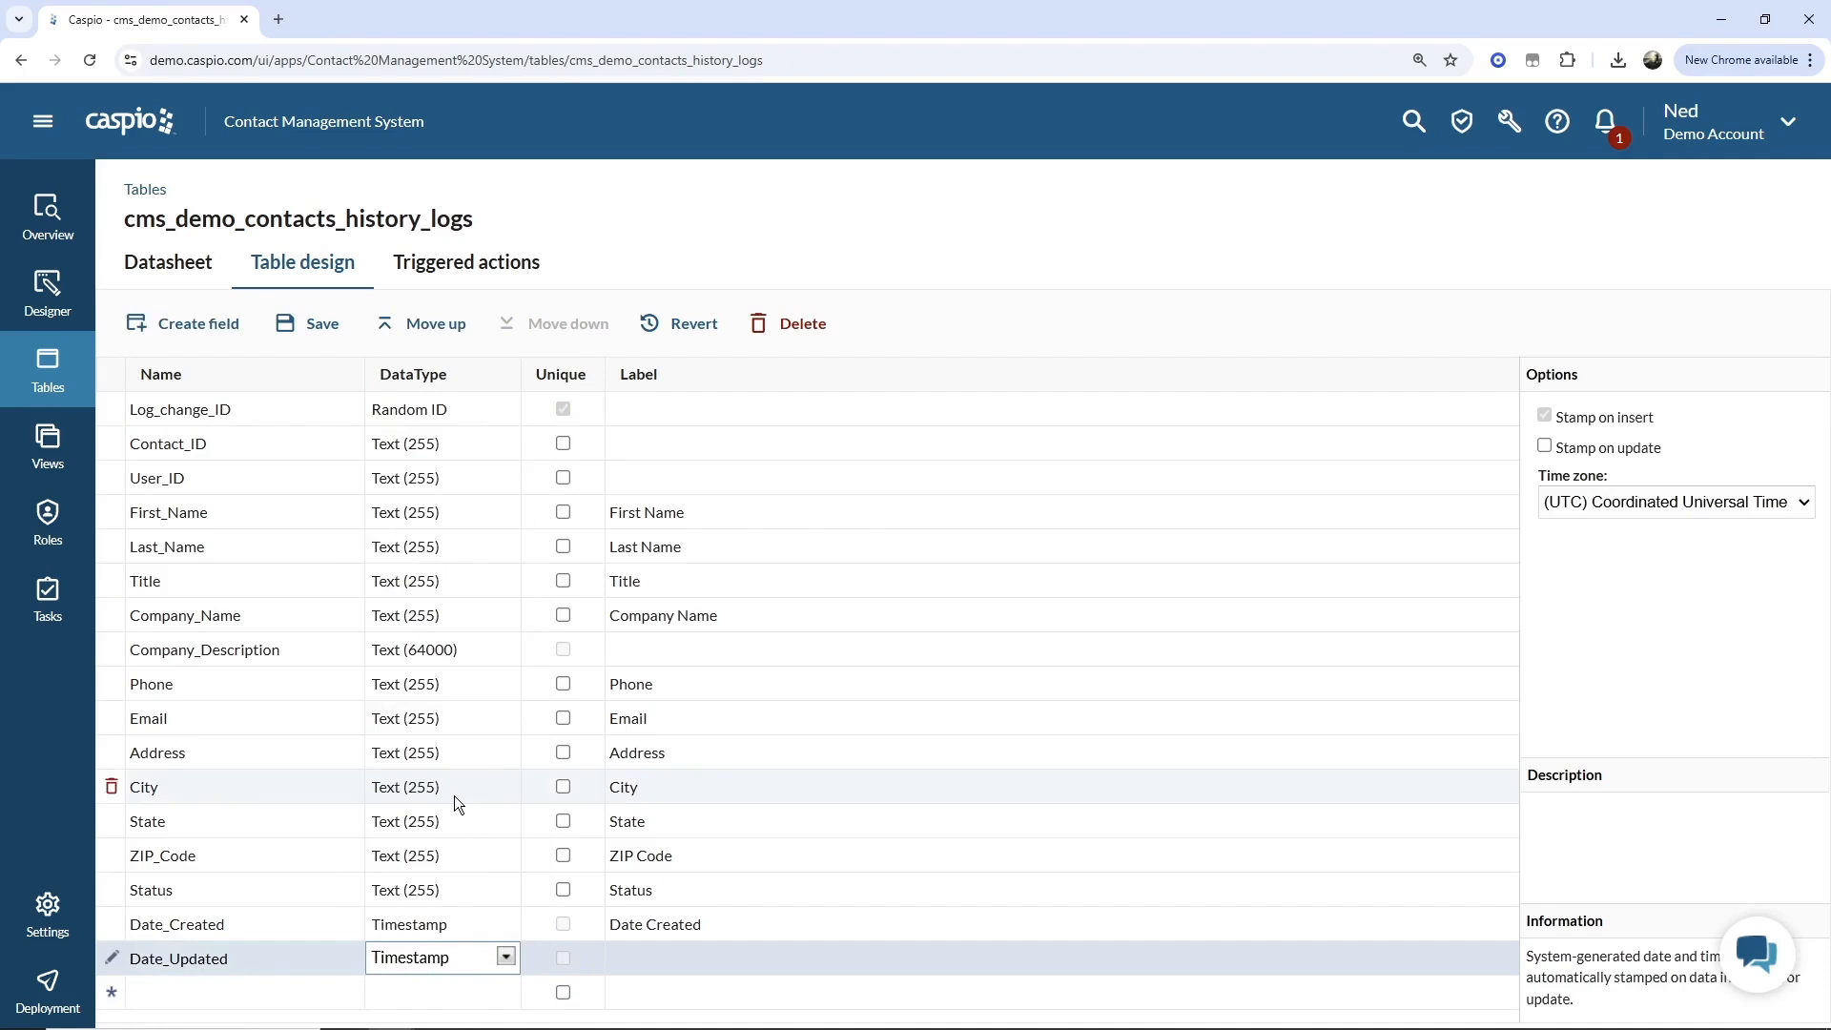
left_click(1554, 450)
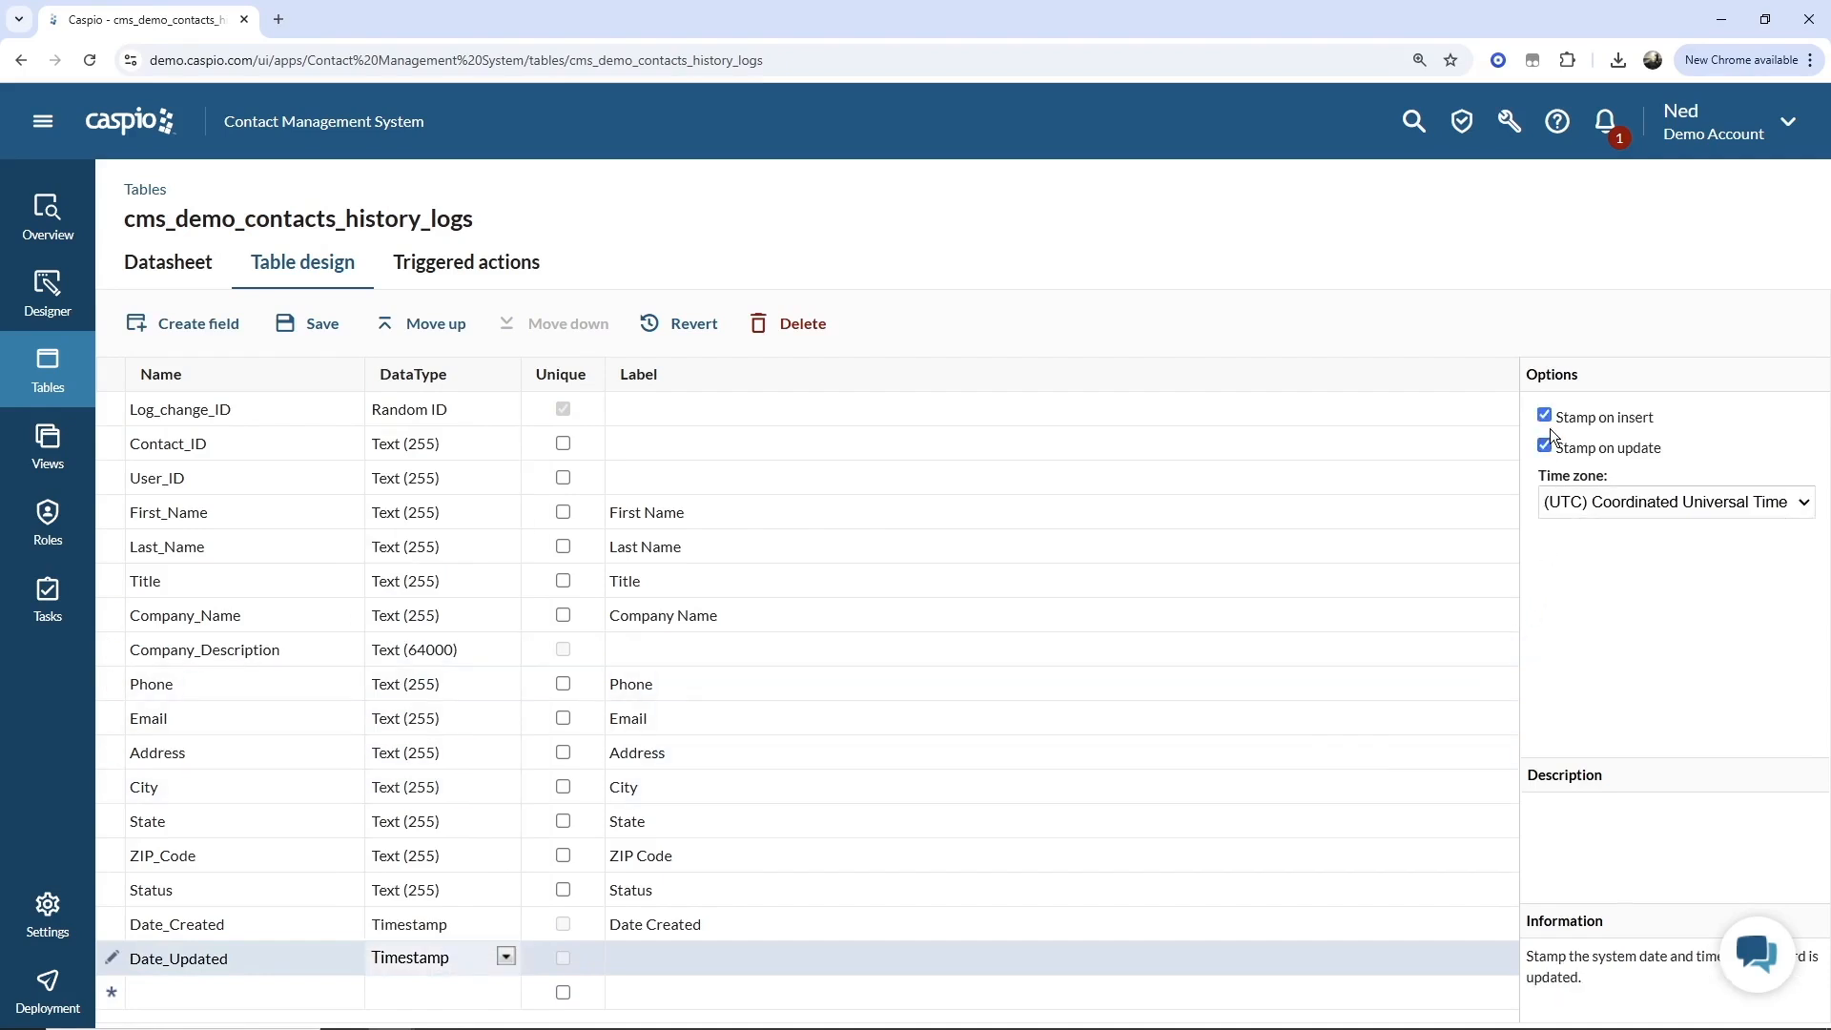
left_click(1547, 419)
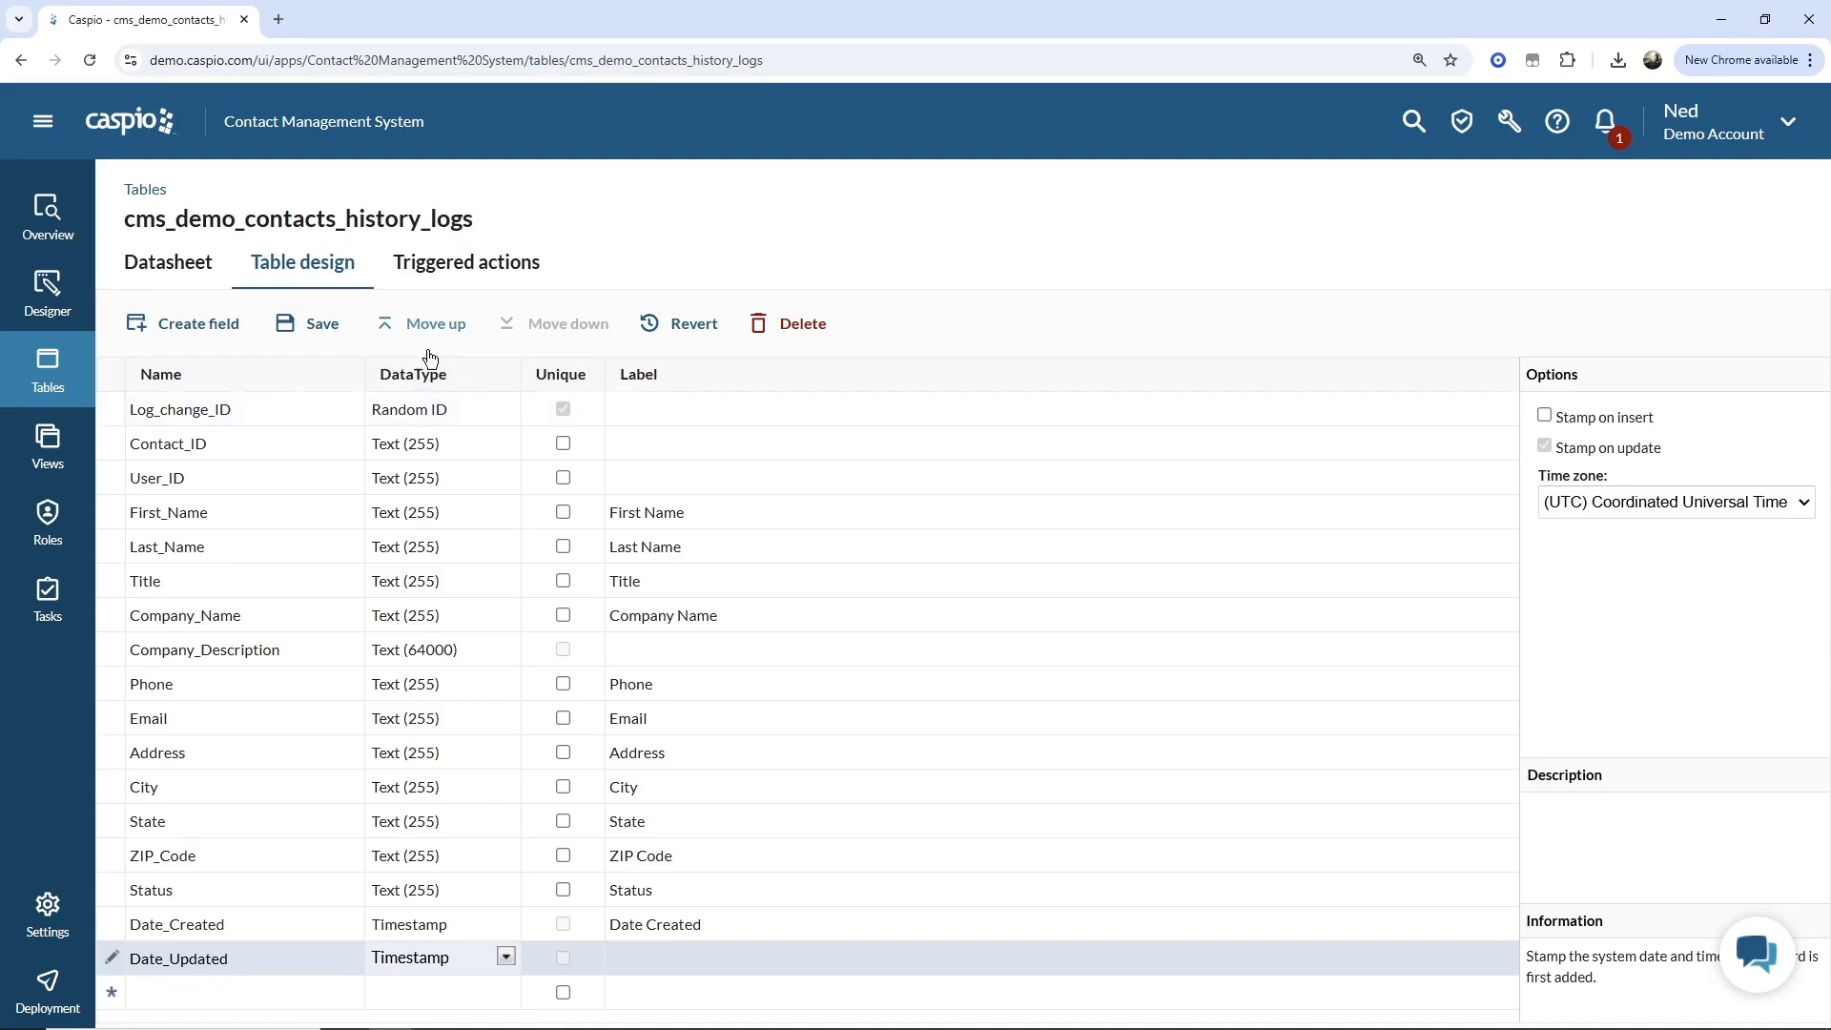
left_click(323, 327)
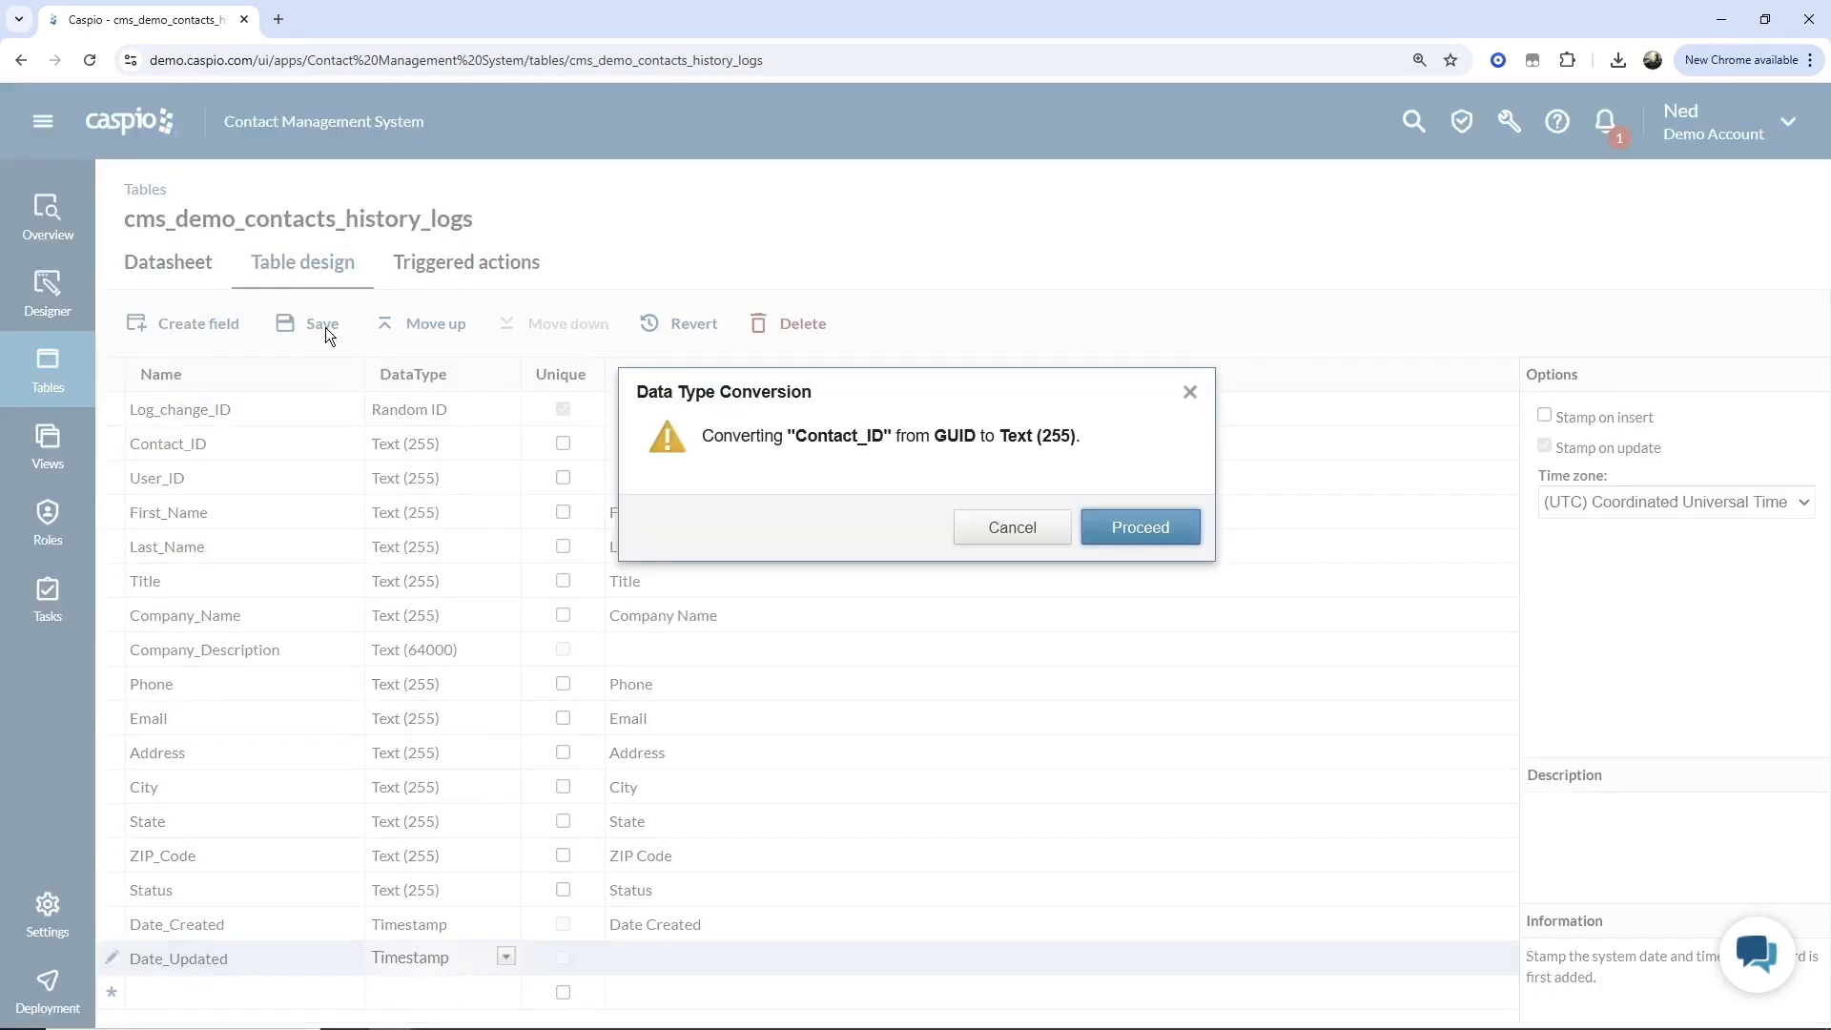
left_click(1158, 527)
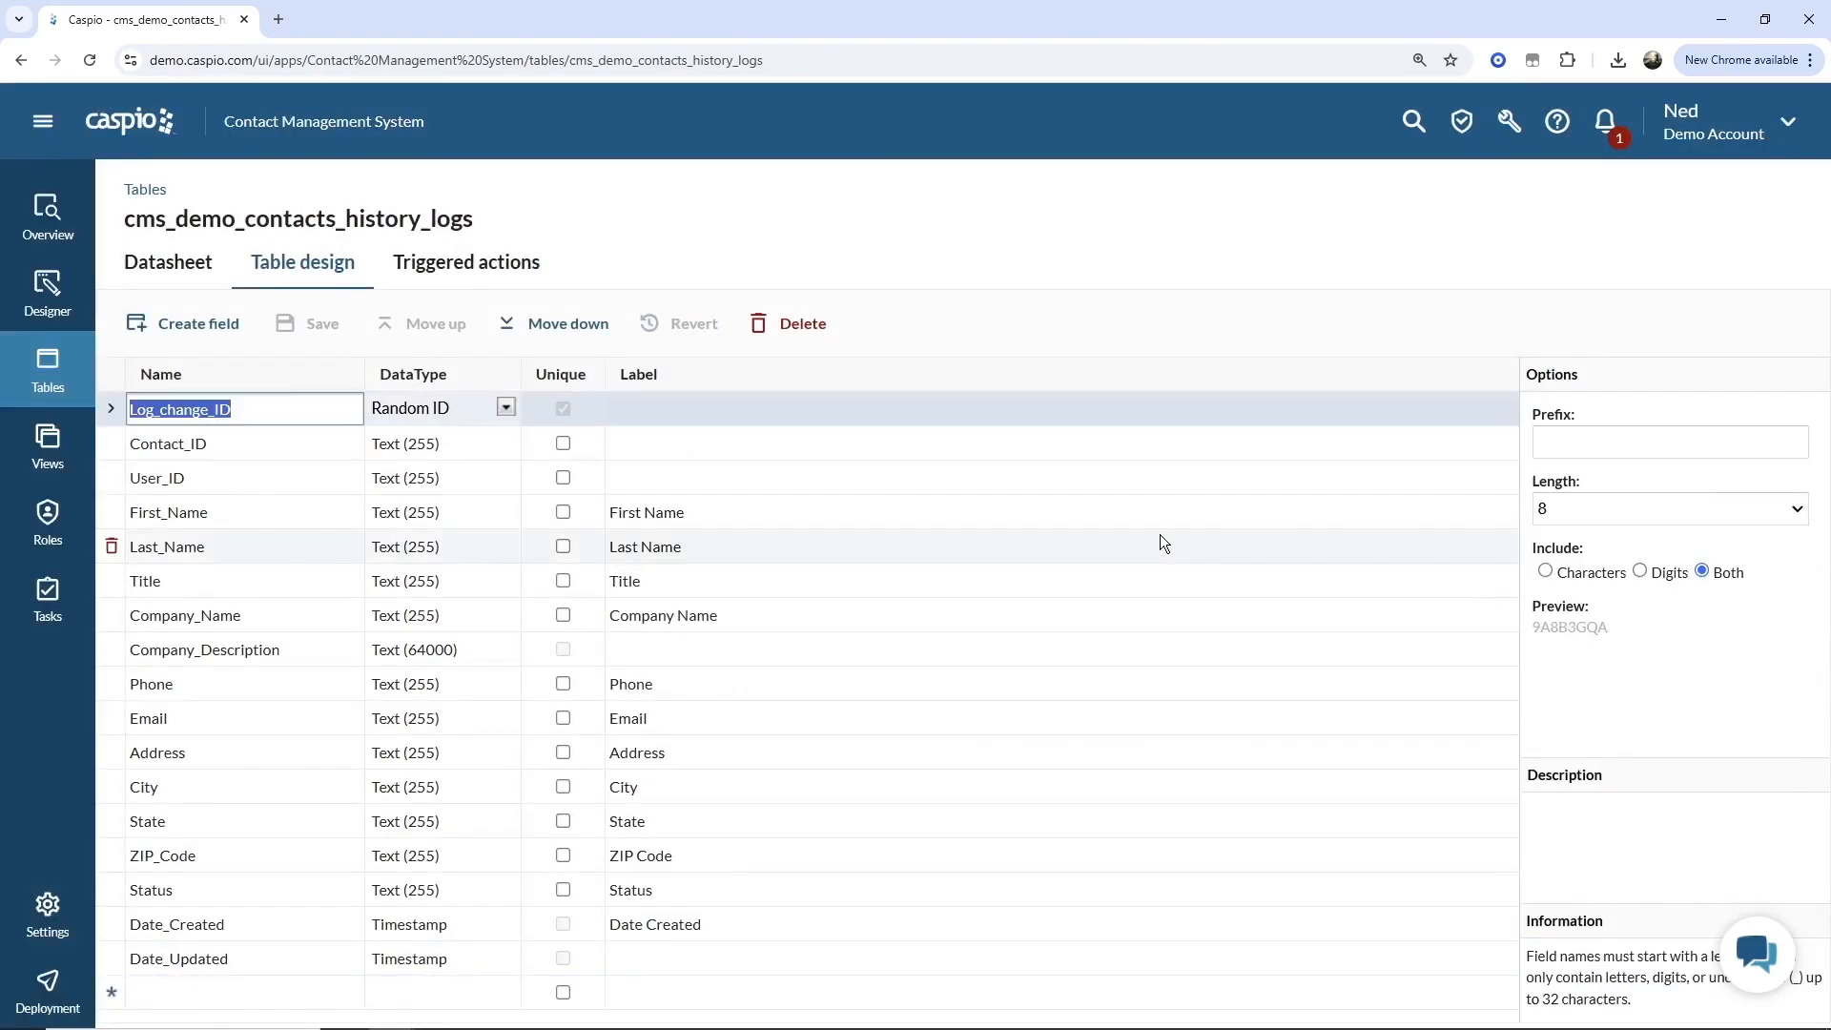
Go back to the tables list and create a new triggered action on cms_demo_contacts.
left_click(81, 375)
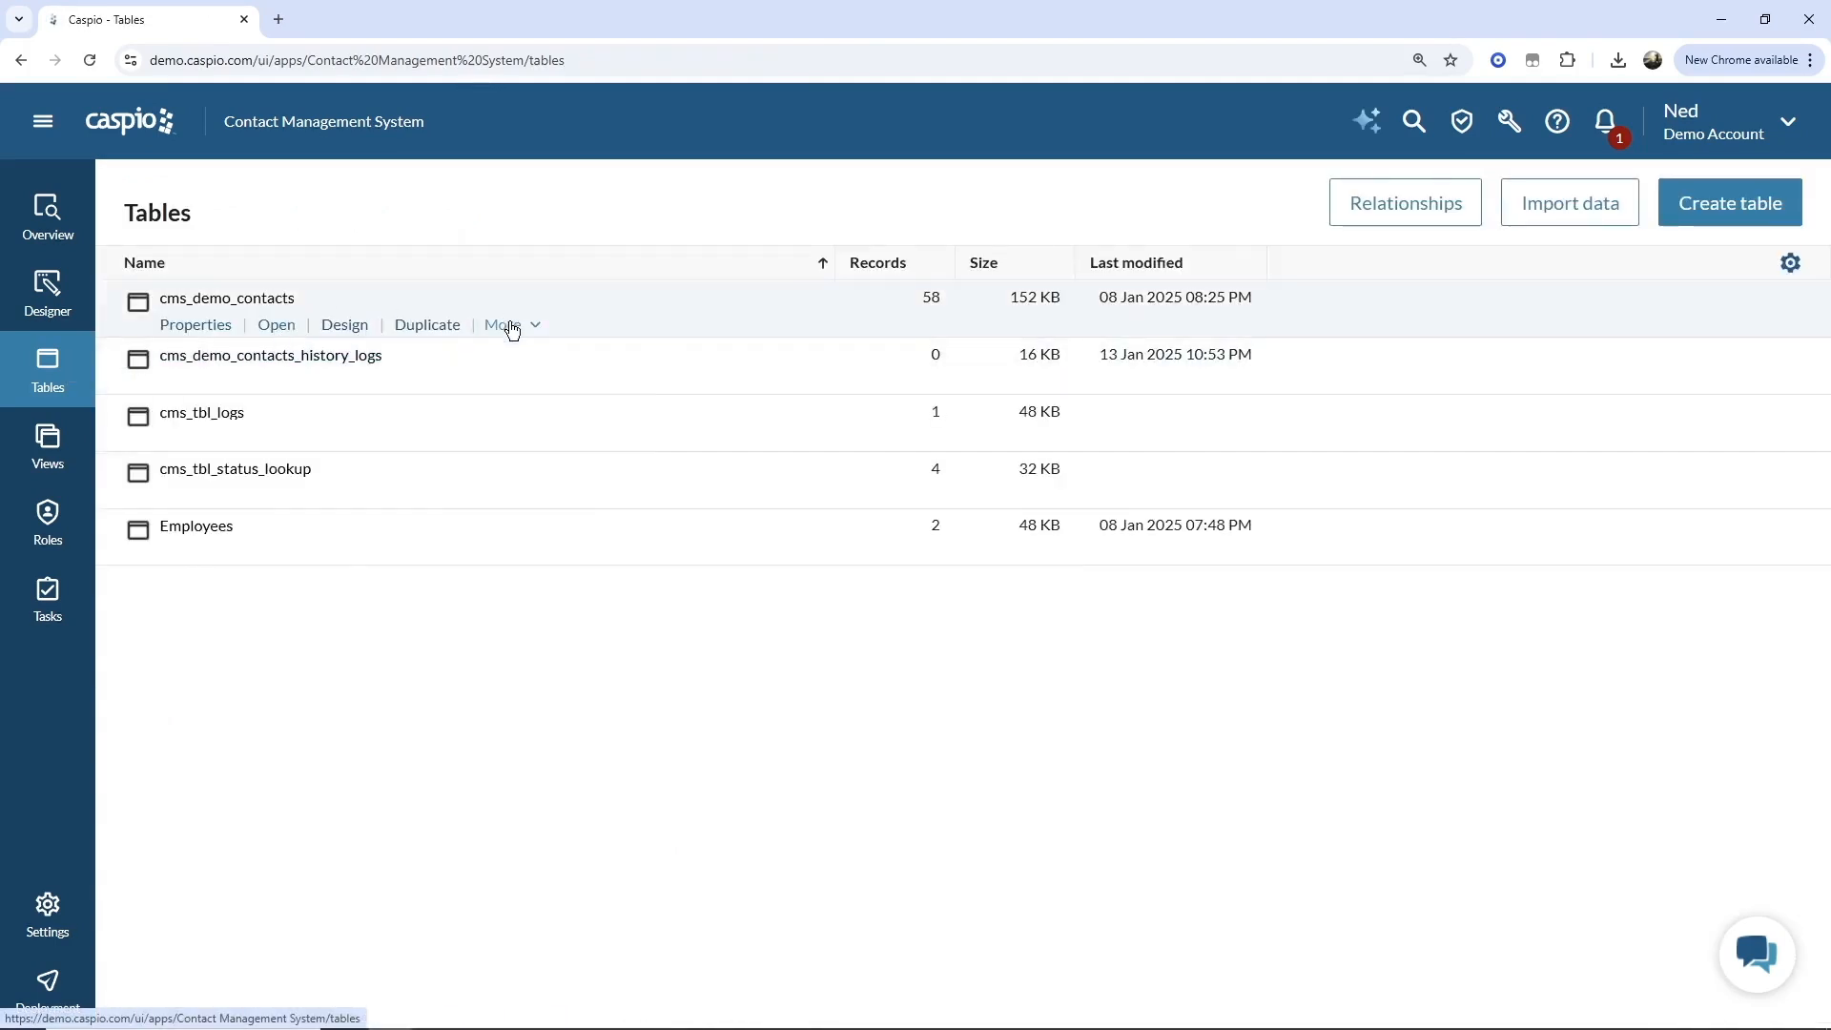
left_click(511, 324)
left_click(521, 356)
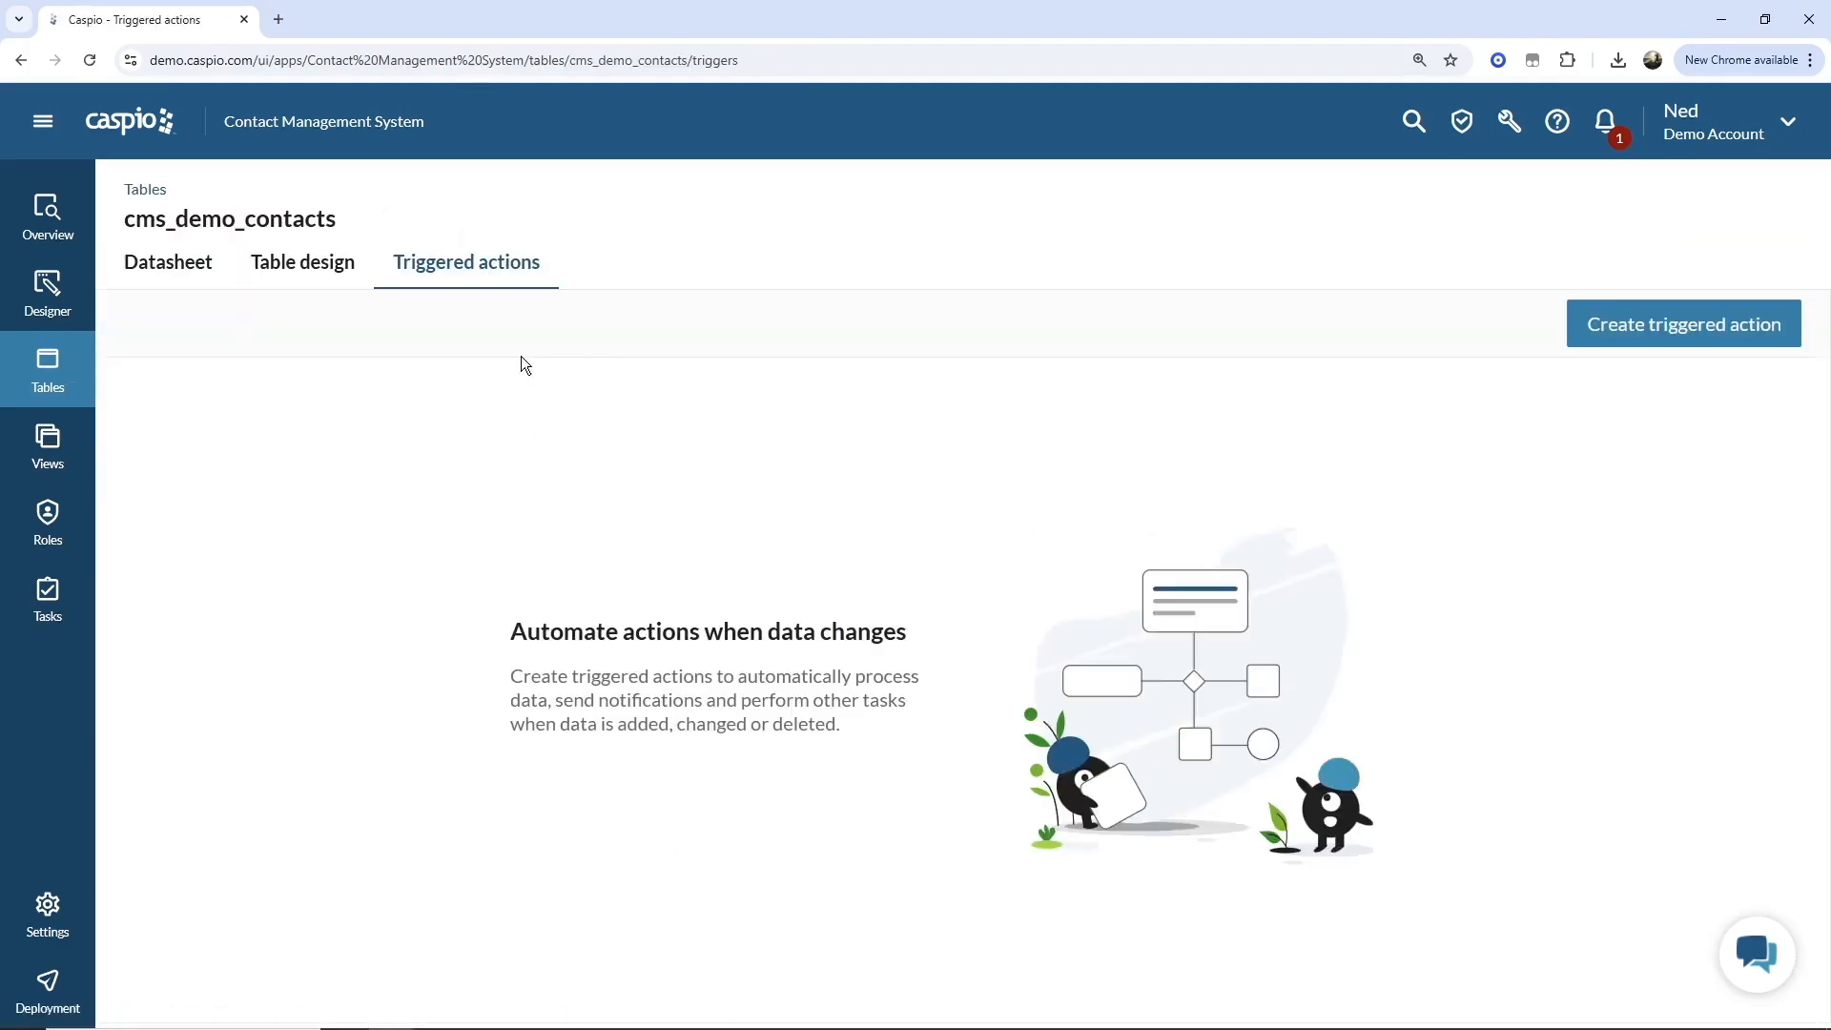
left_click(1614, 346)
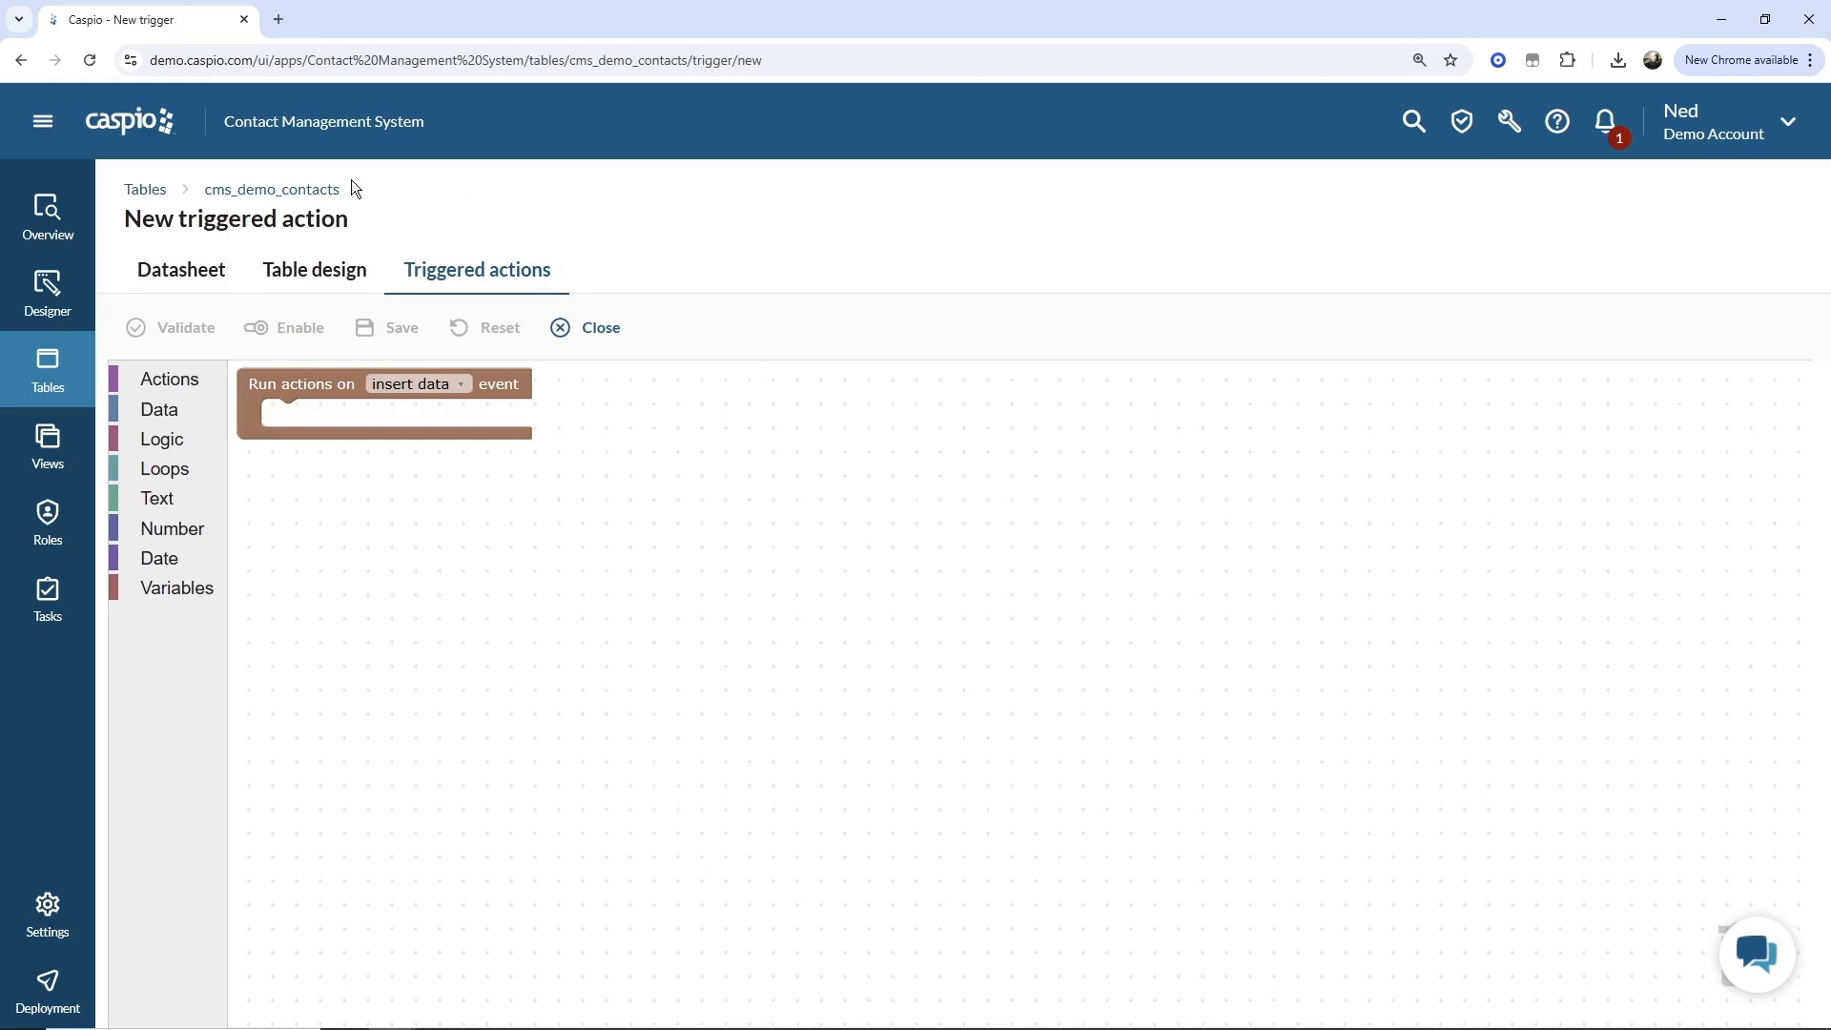
Set the trigger to run on insert and update data and add an INSERT INTO cms_demo_contacts_history_logs action.
left_click(443, 385)
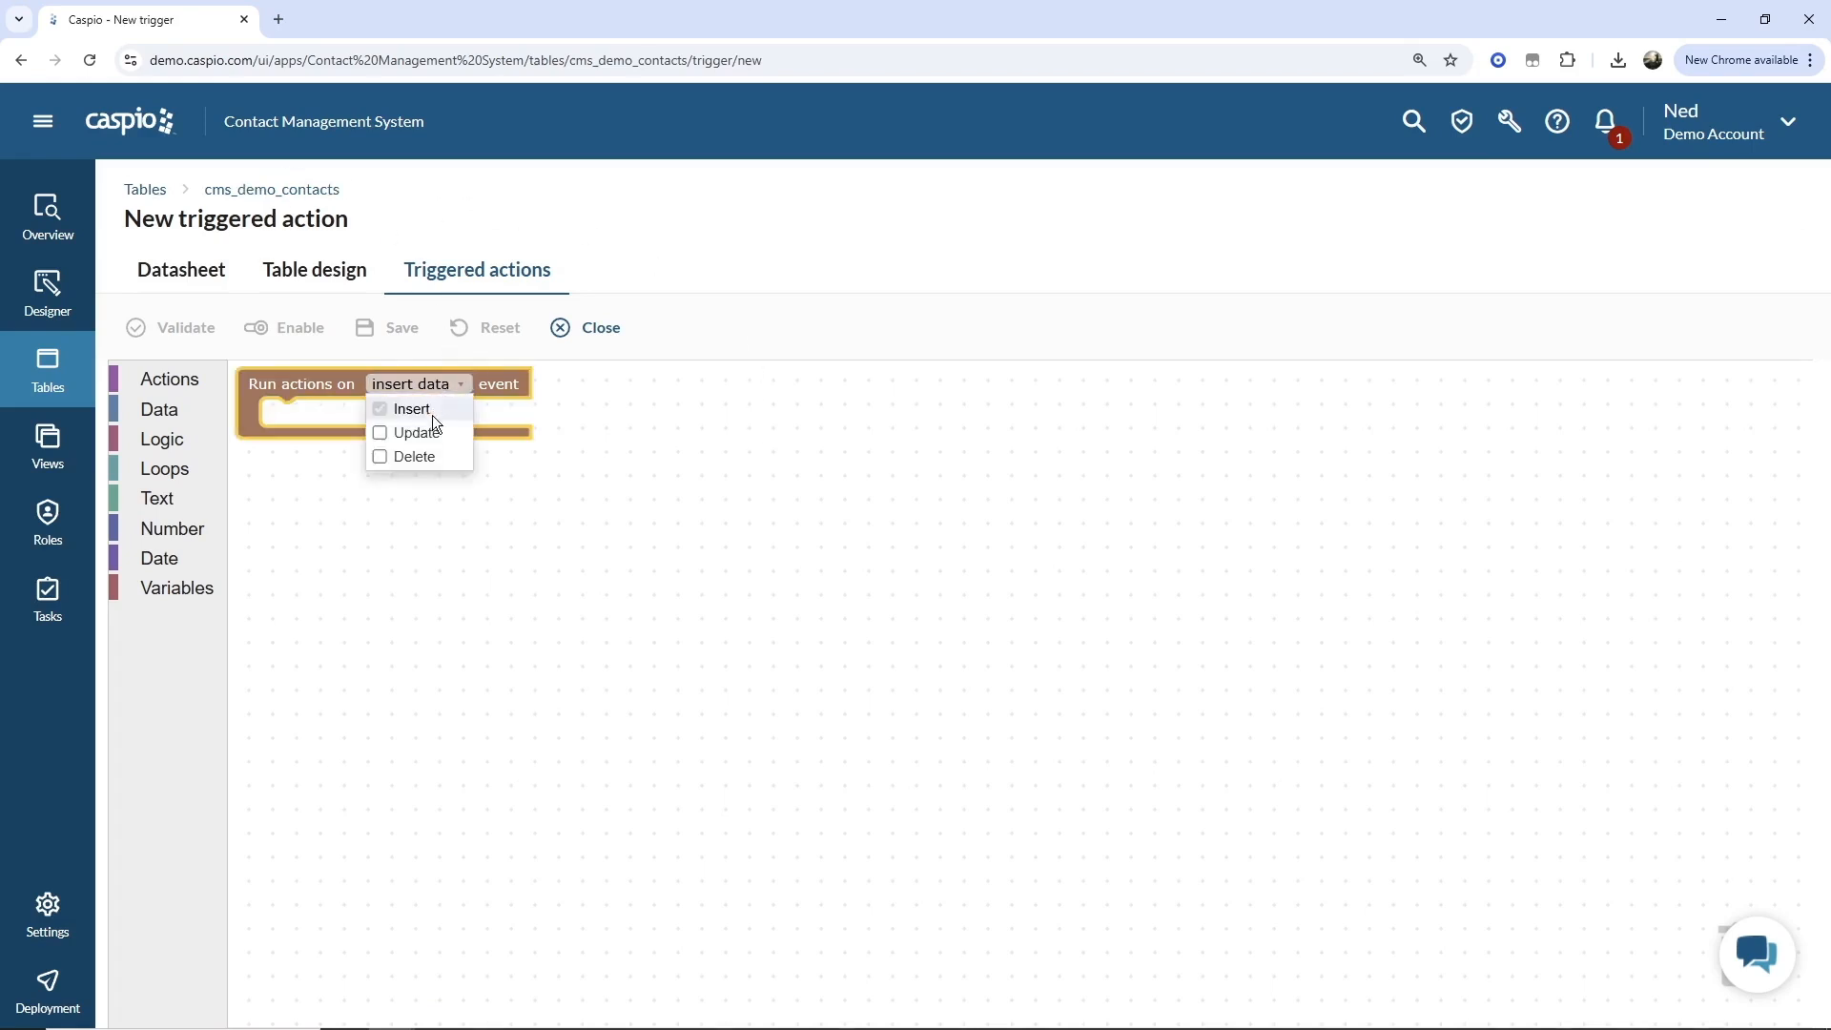
left_click(432, 420)
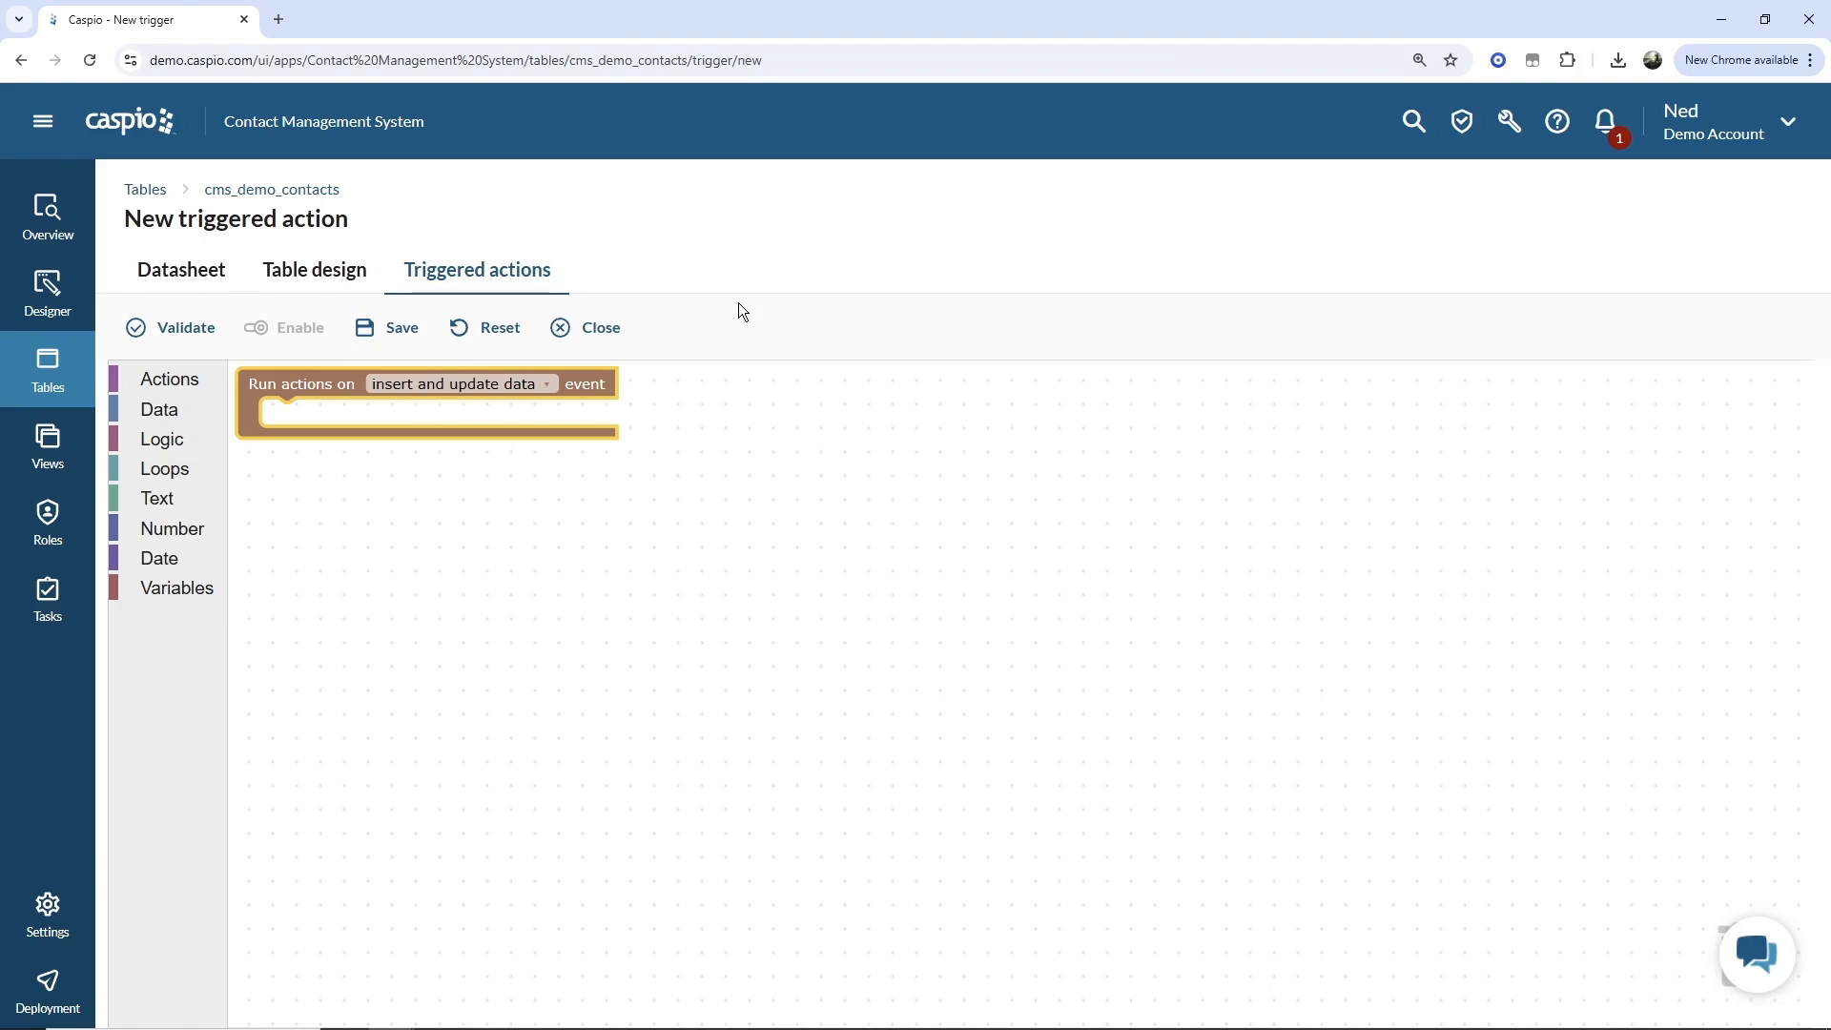
left_click(170, 380)
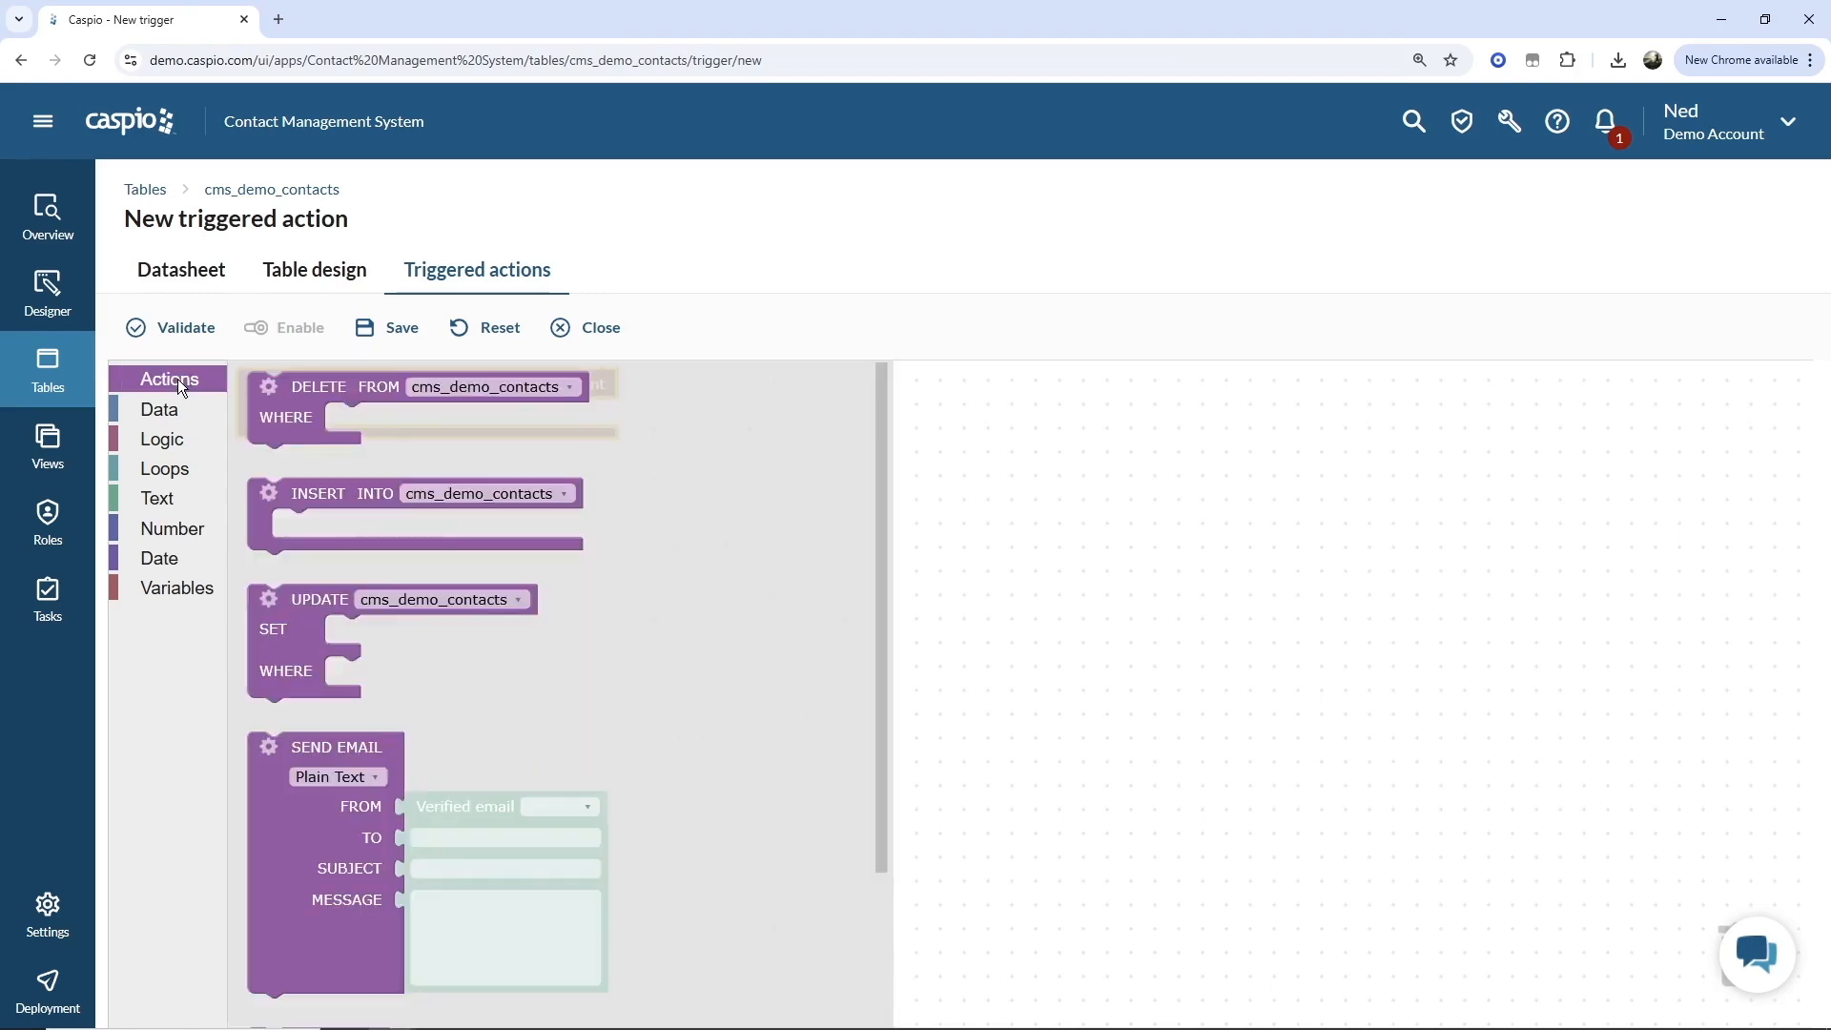
left_click_drag(303, 495, 336, 427)
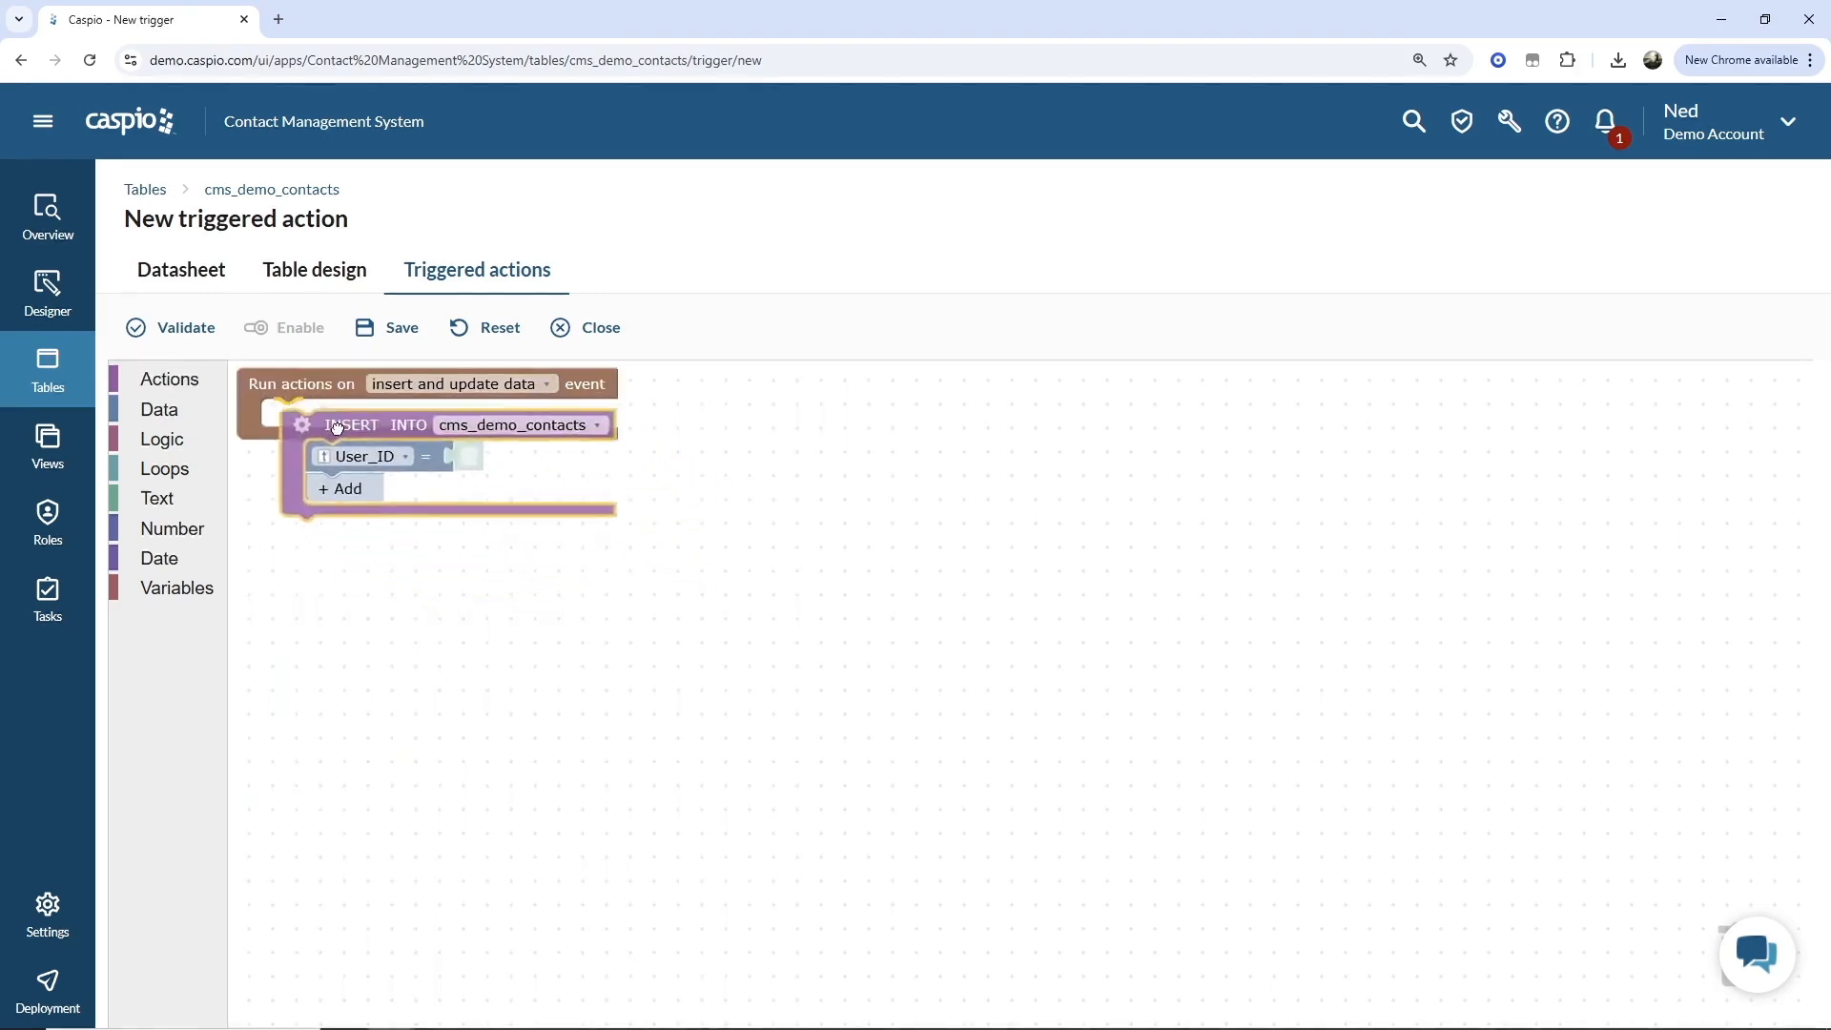
left_click(474, 421)
left_click(515, 488)
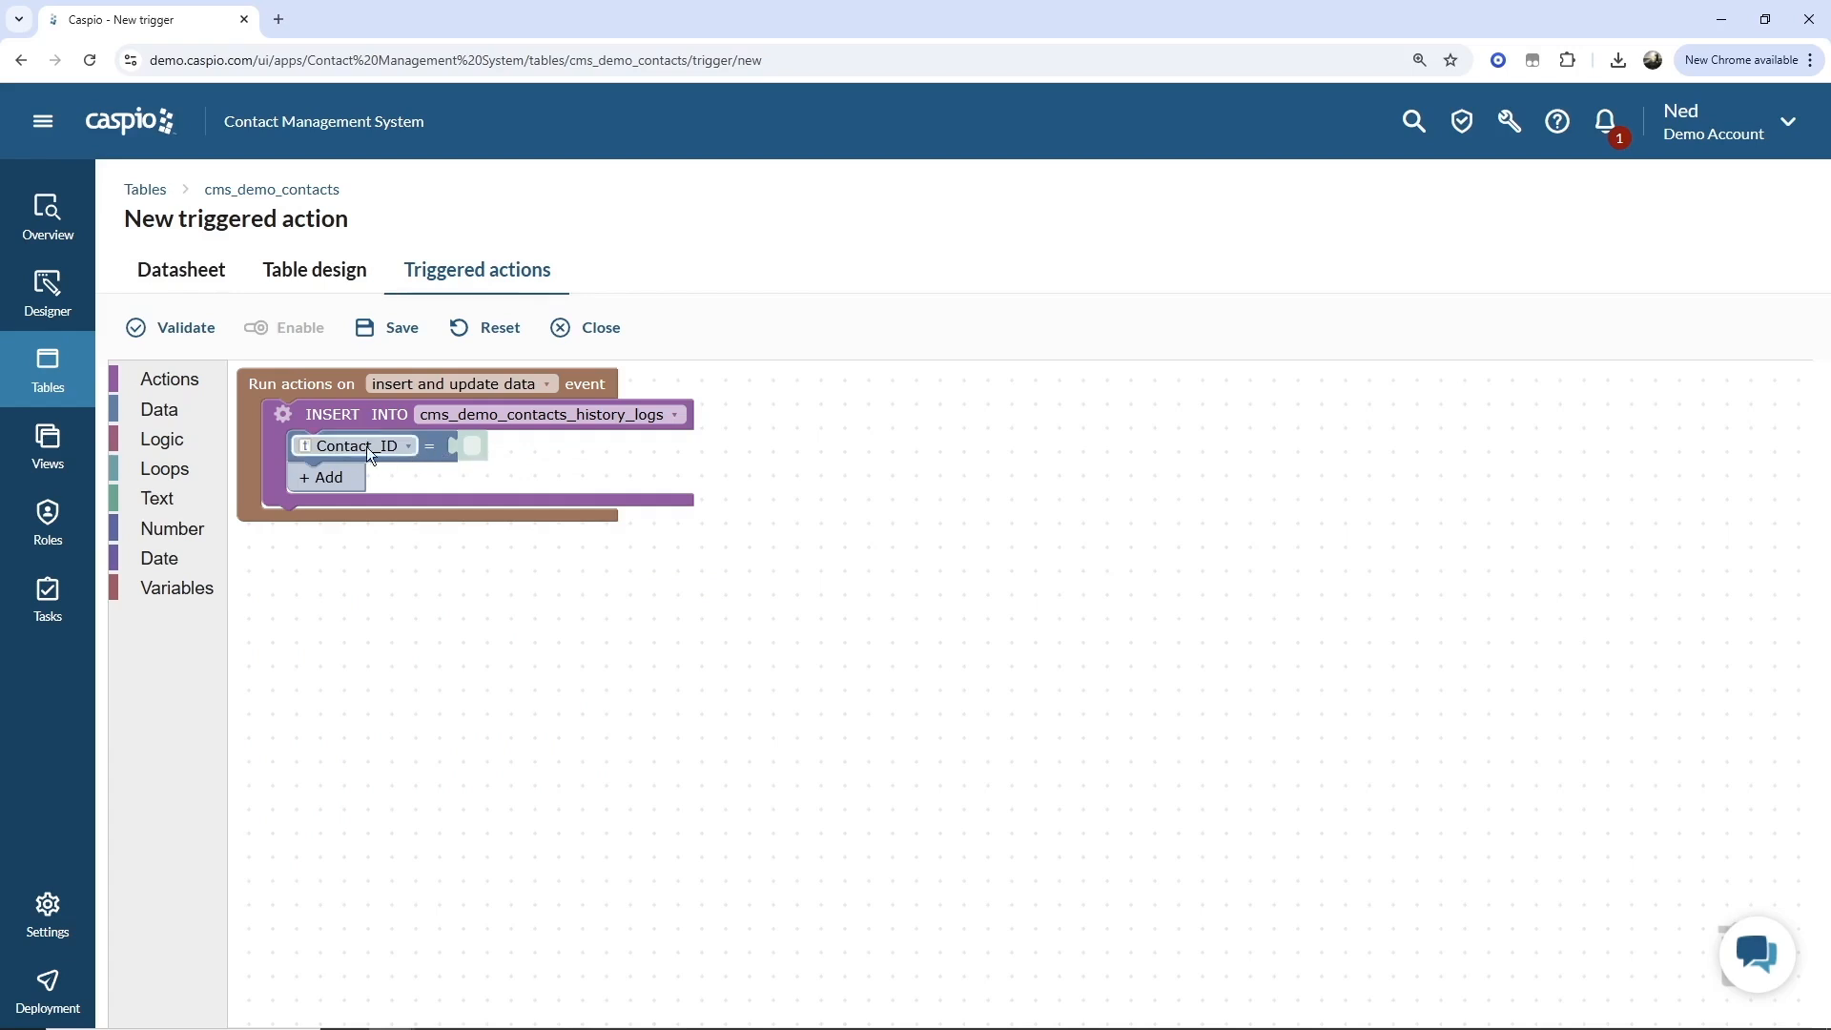
Add a SELECT source to the INSERT action, reading FROM #inserted.
left_click(282, 416)
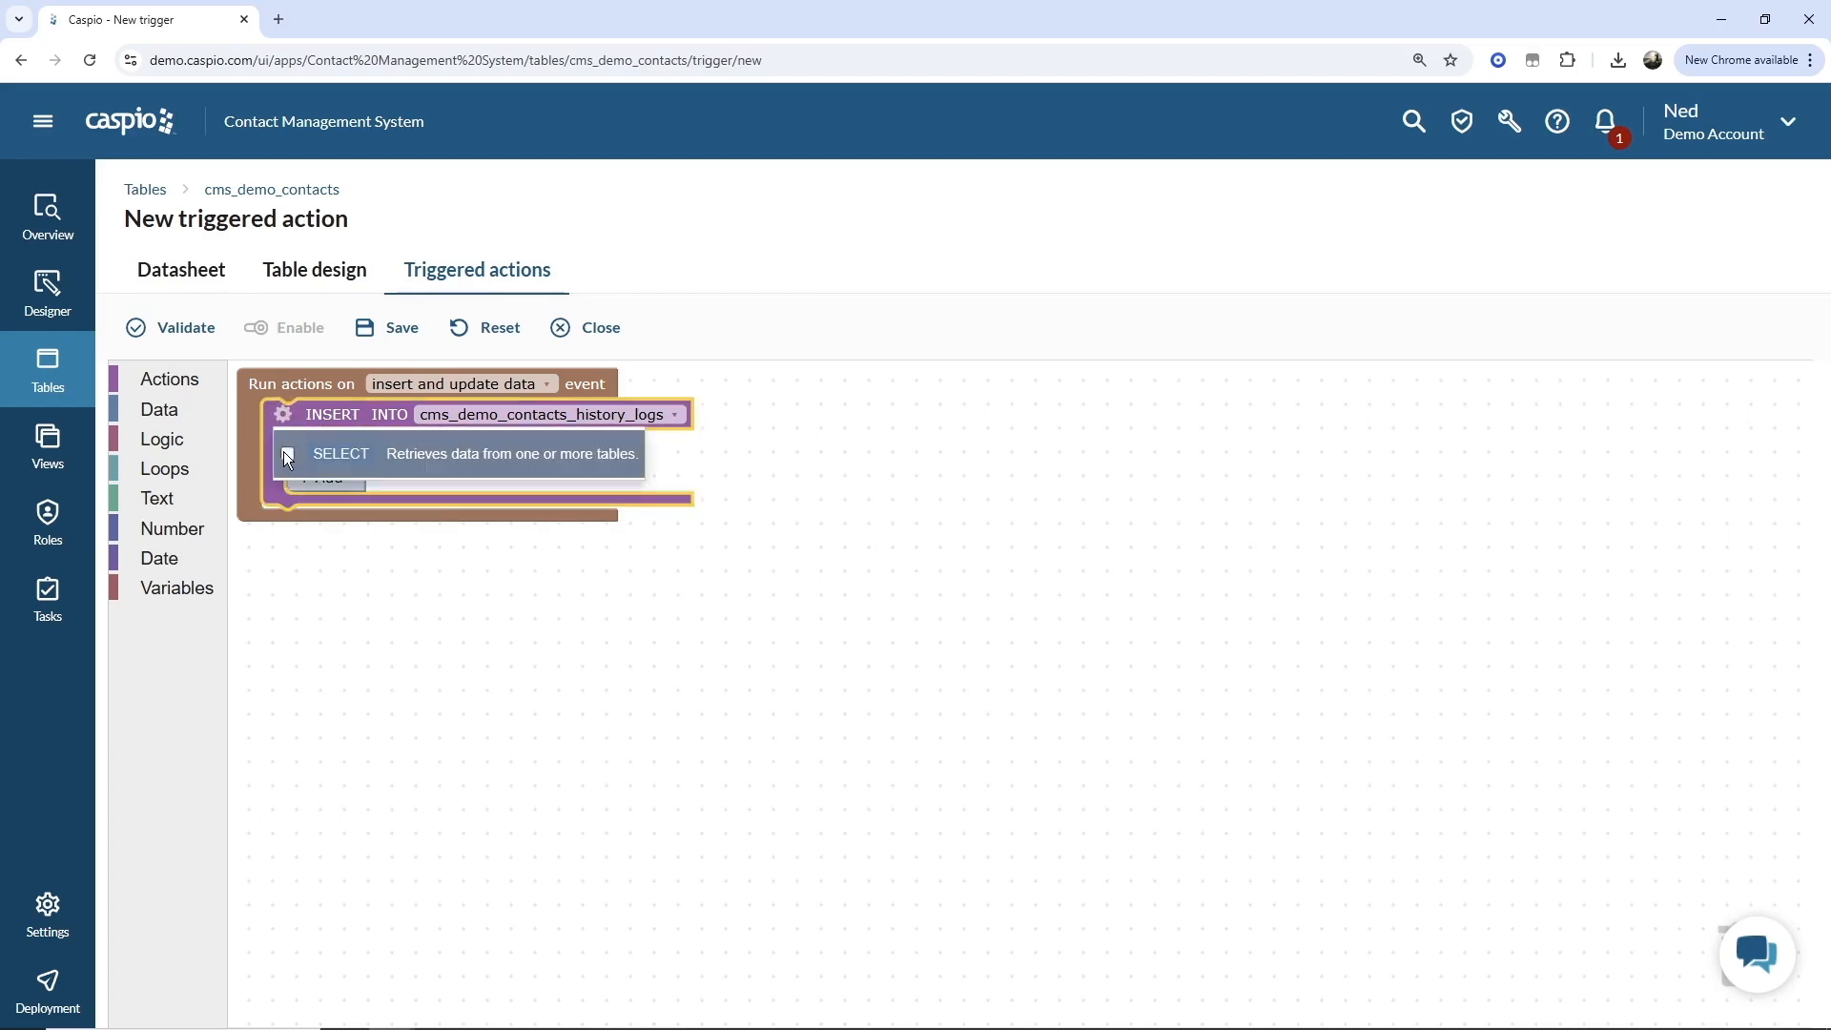
left_click(287, 452)
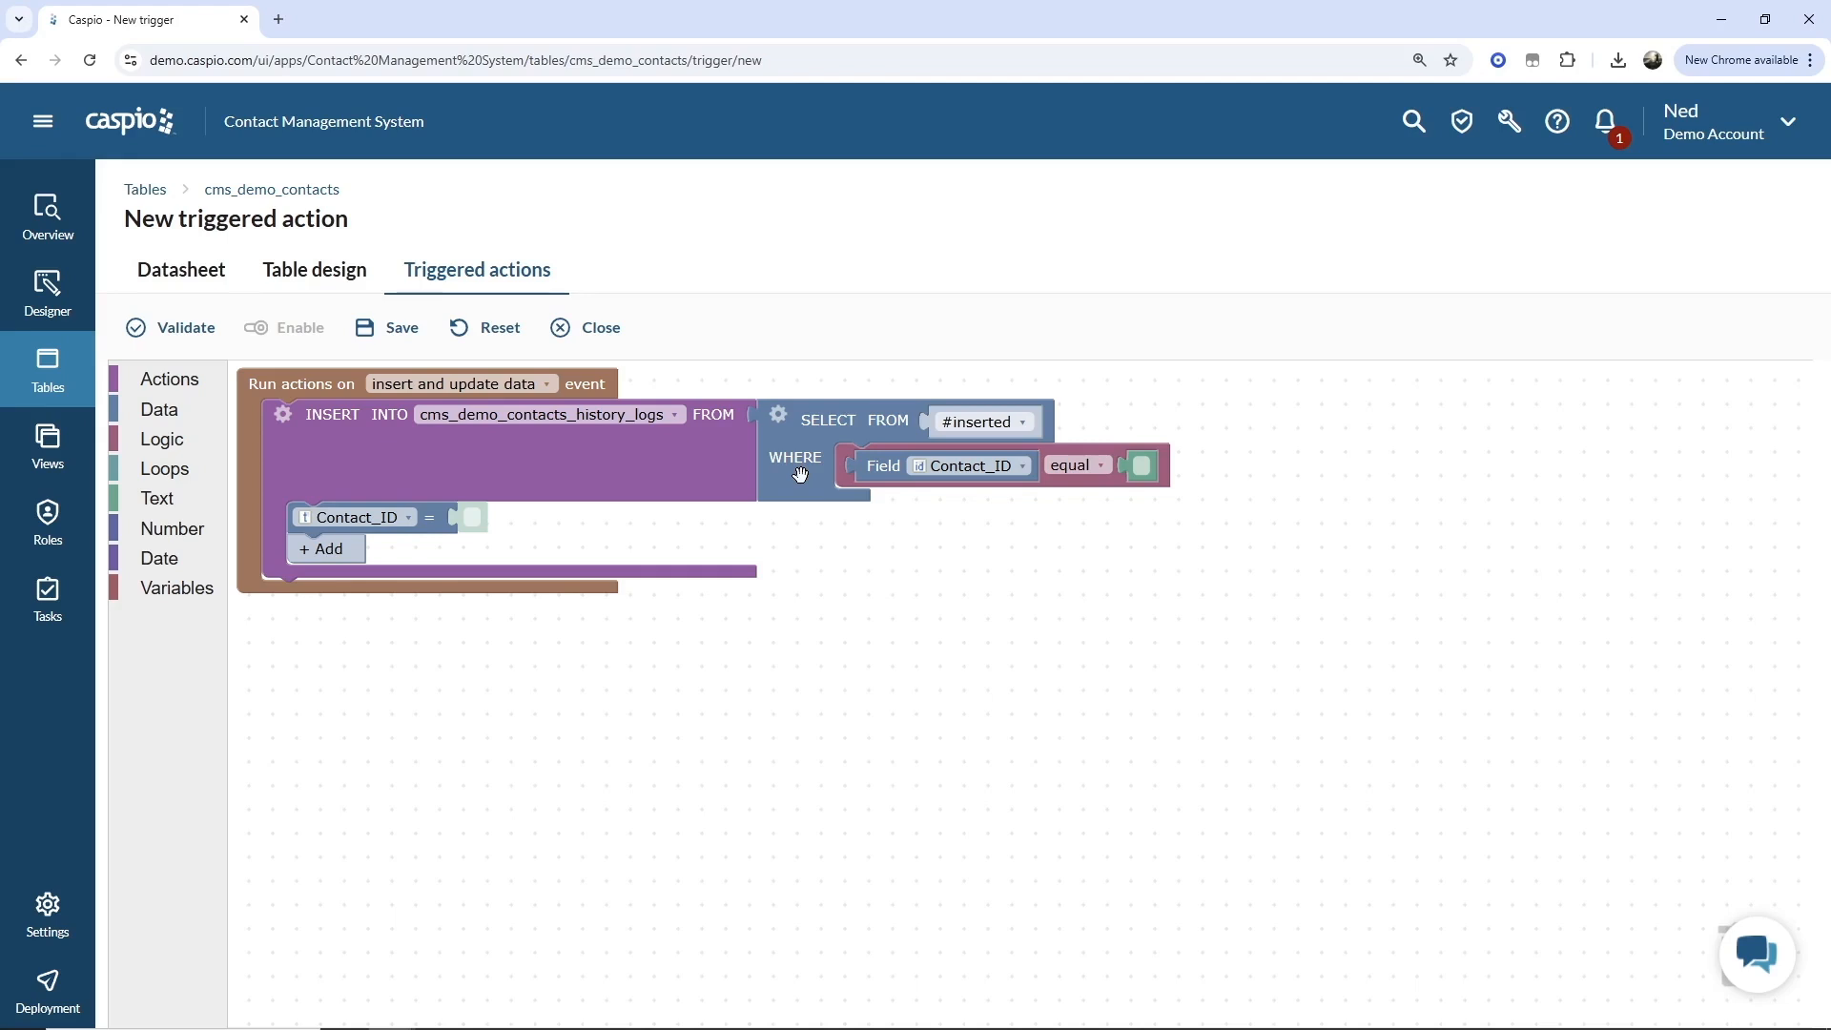
Remove the WHERE clause from the SELECT block and delete its leftover condition block.
left_click(780, 418)
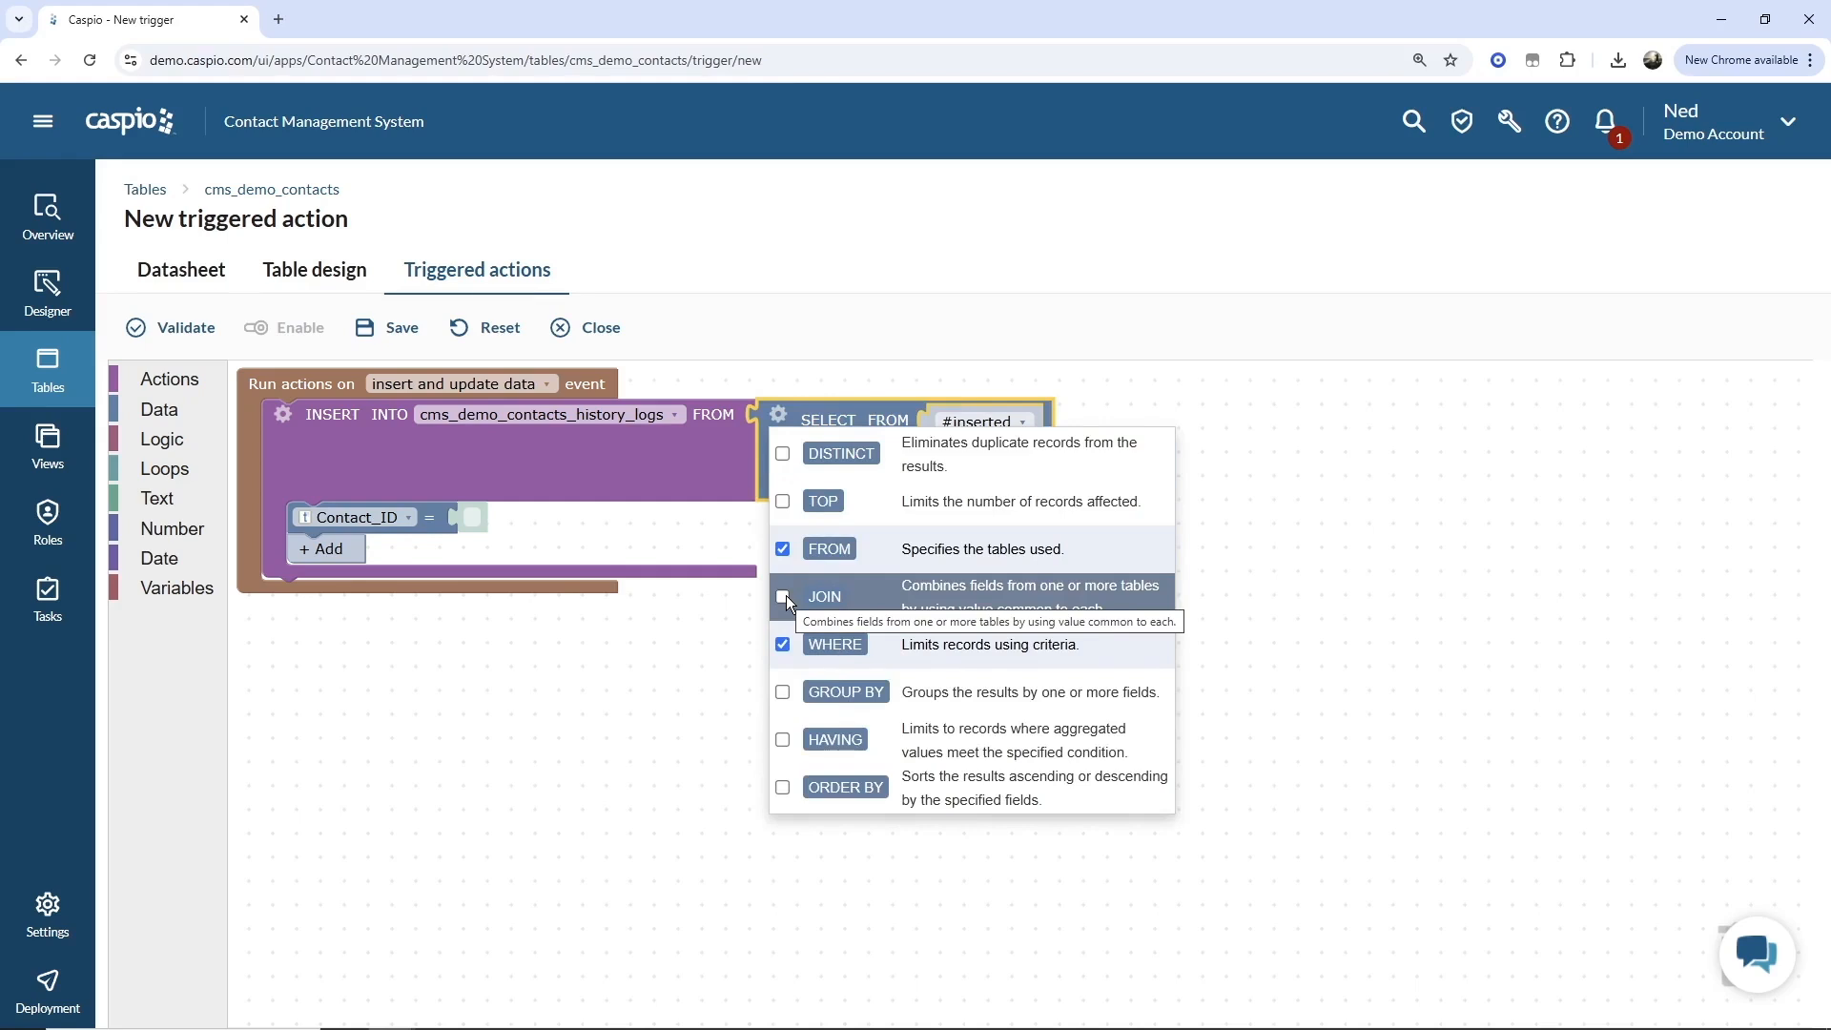
left_click(734, 644)
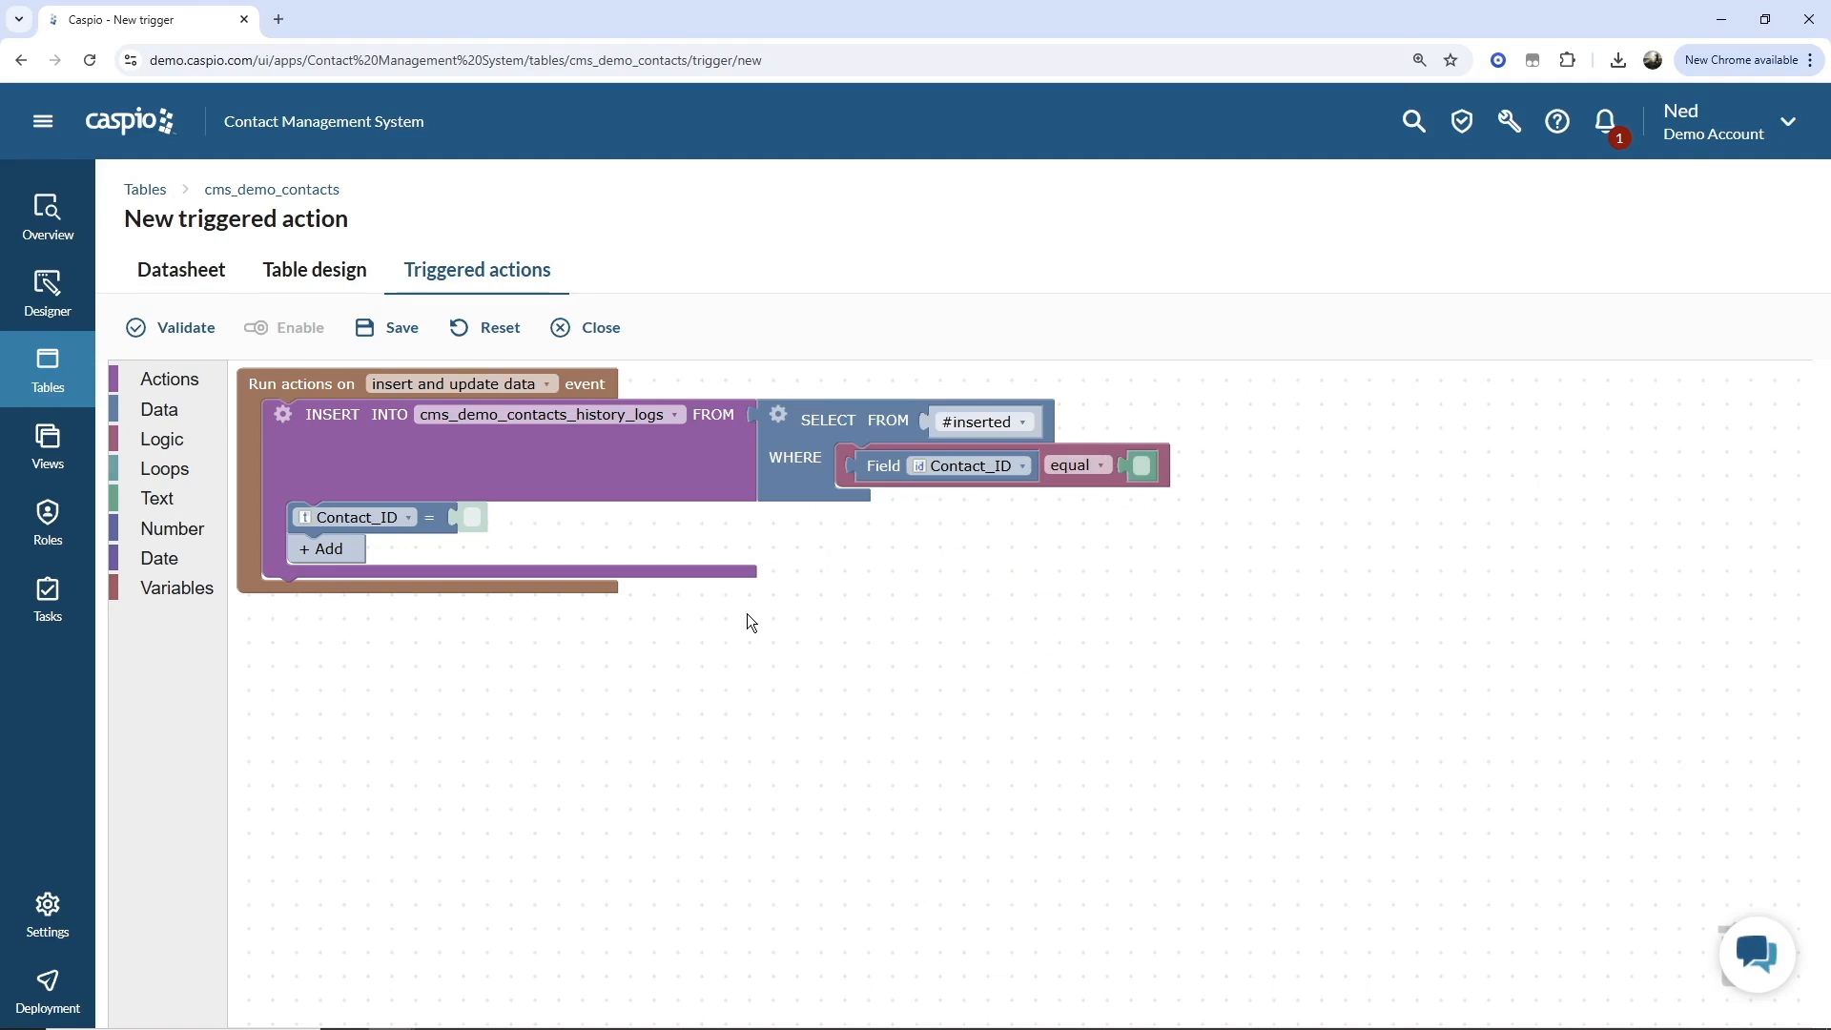
left_click(777, 414)
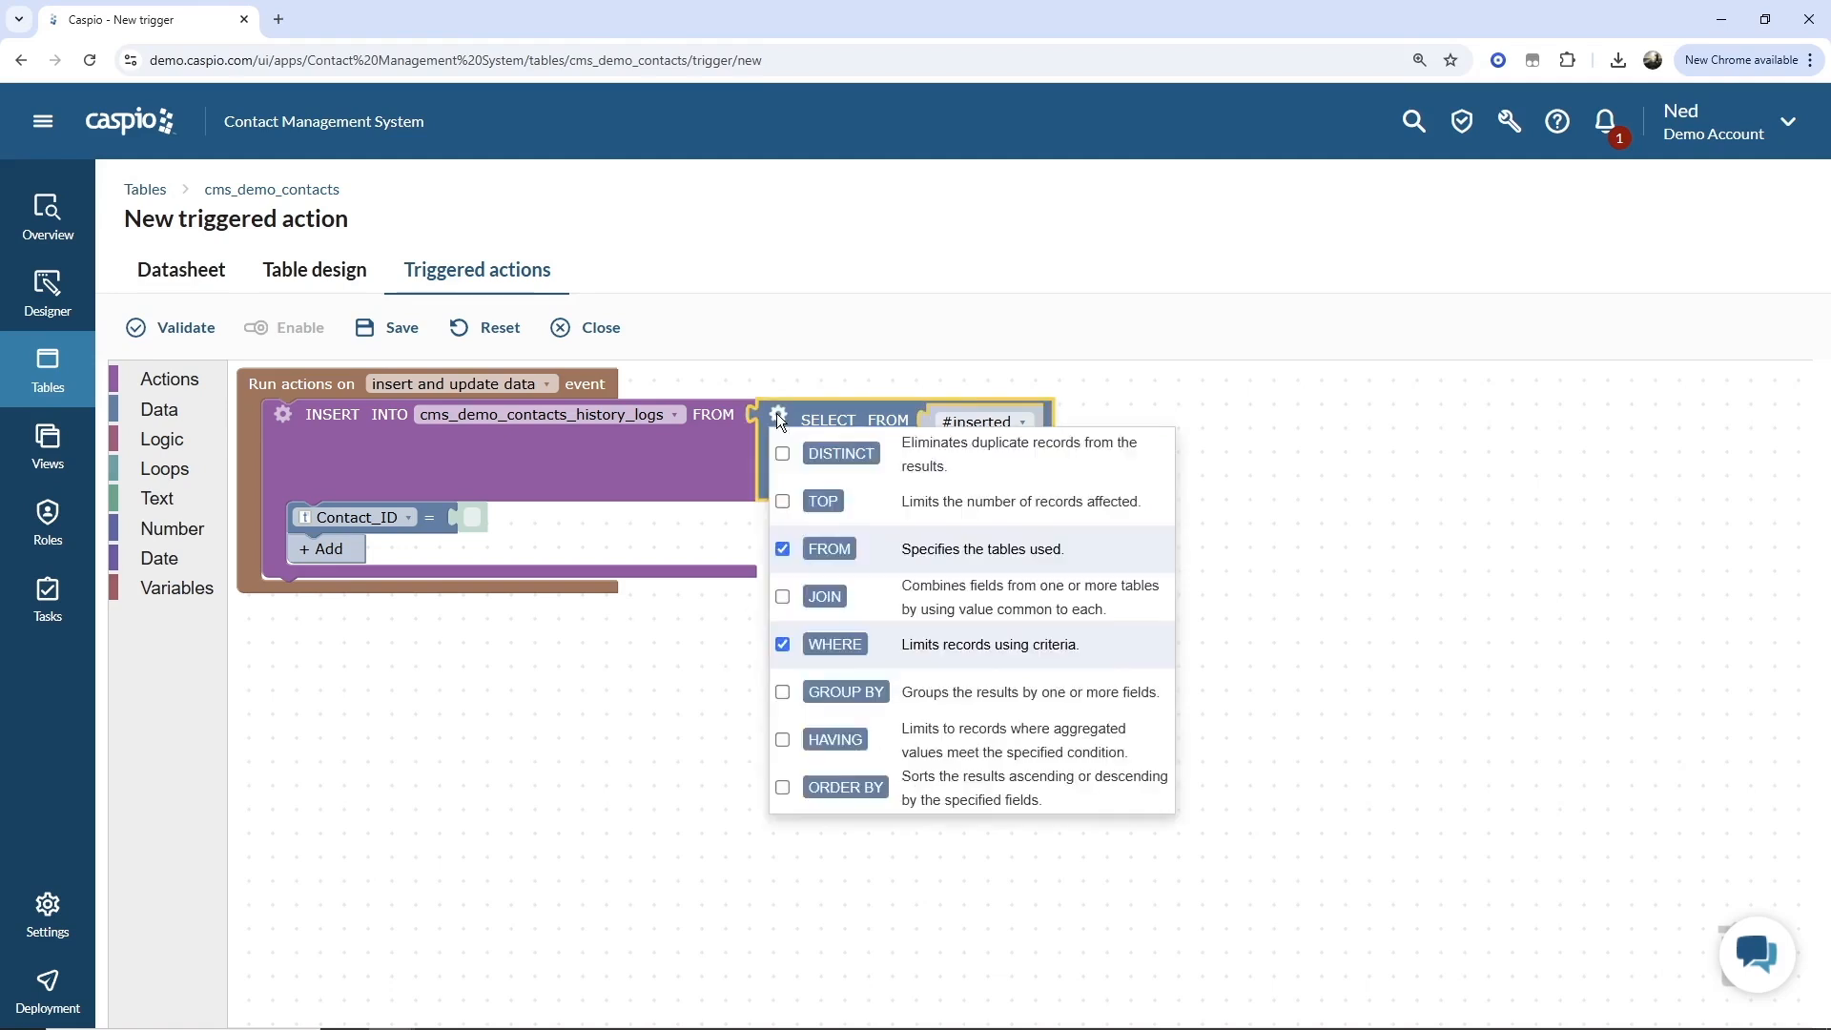
left_click(783, 645)
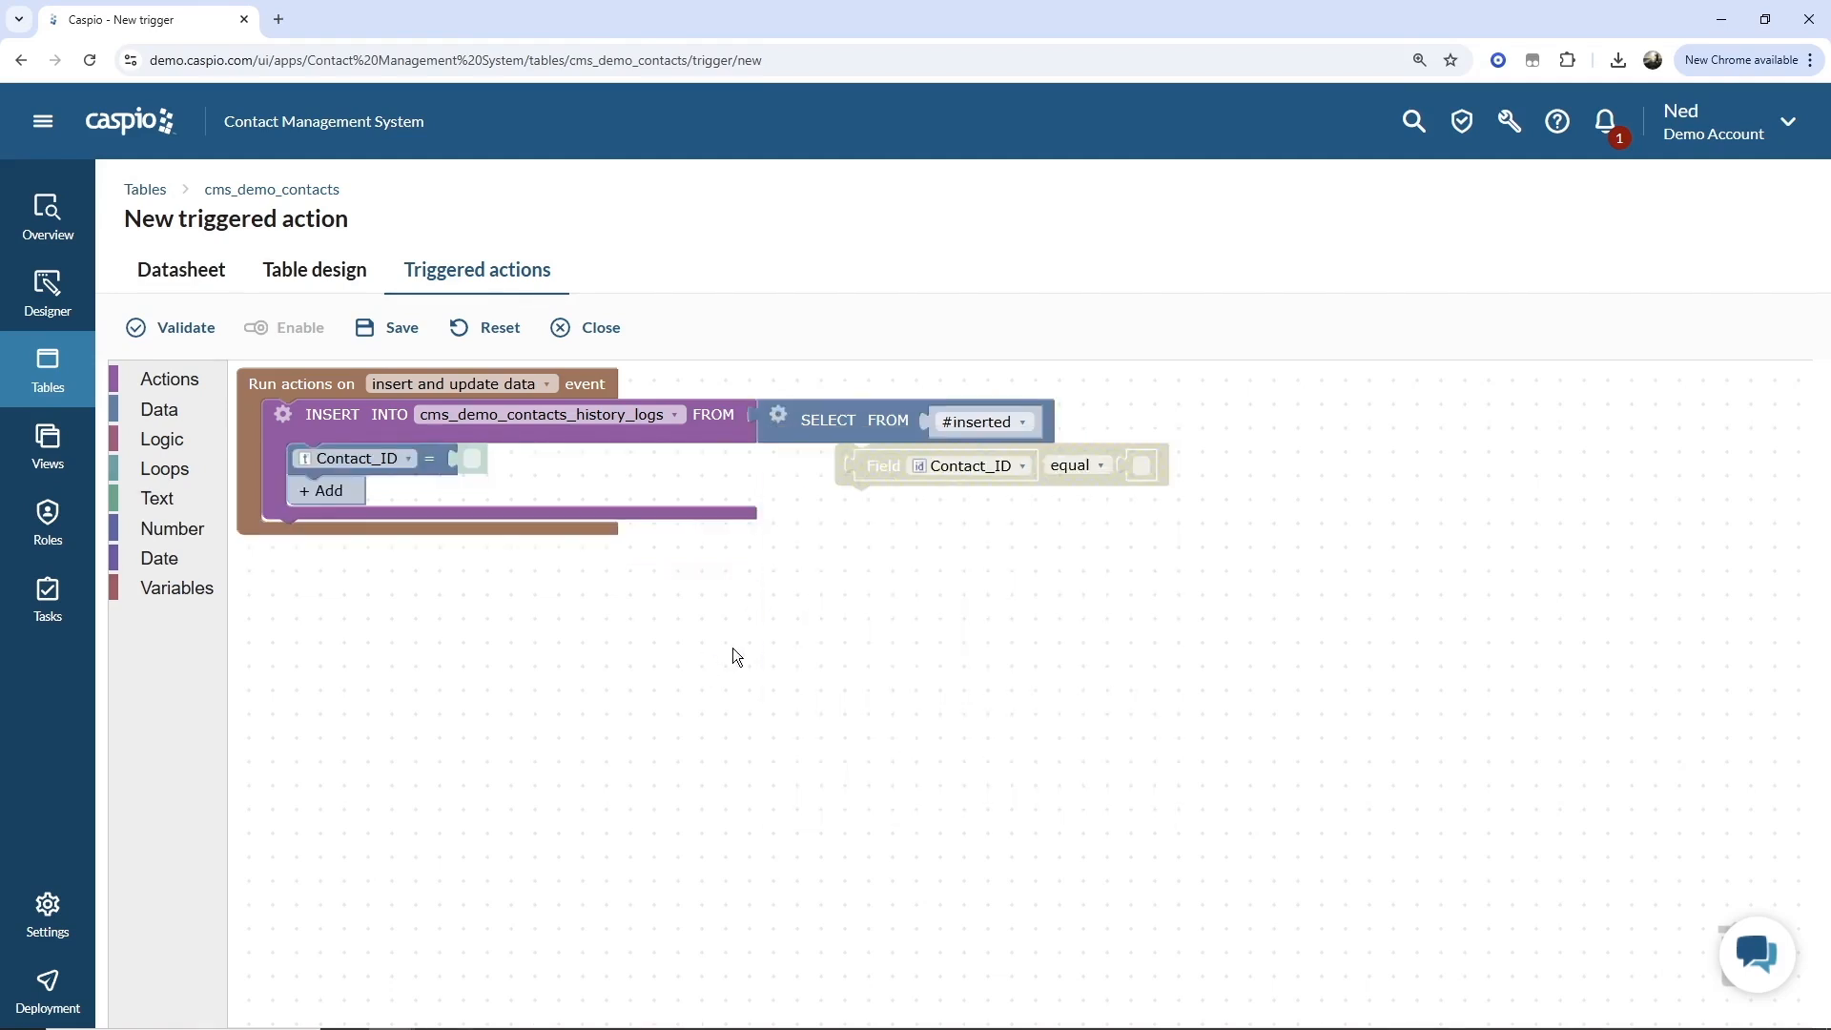
left_click(842, 453)
left_click_drag(842, 453, 1747, 954)
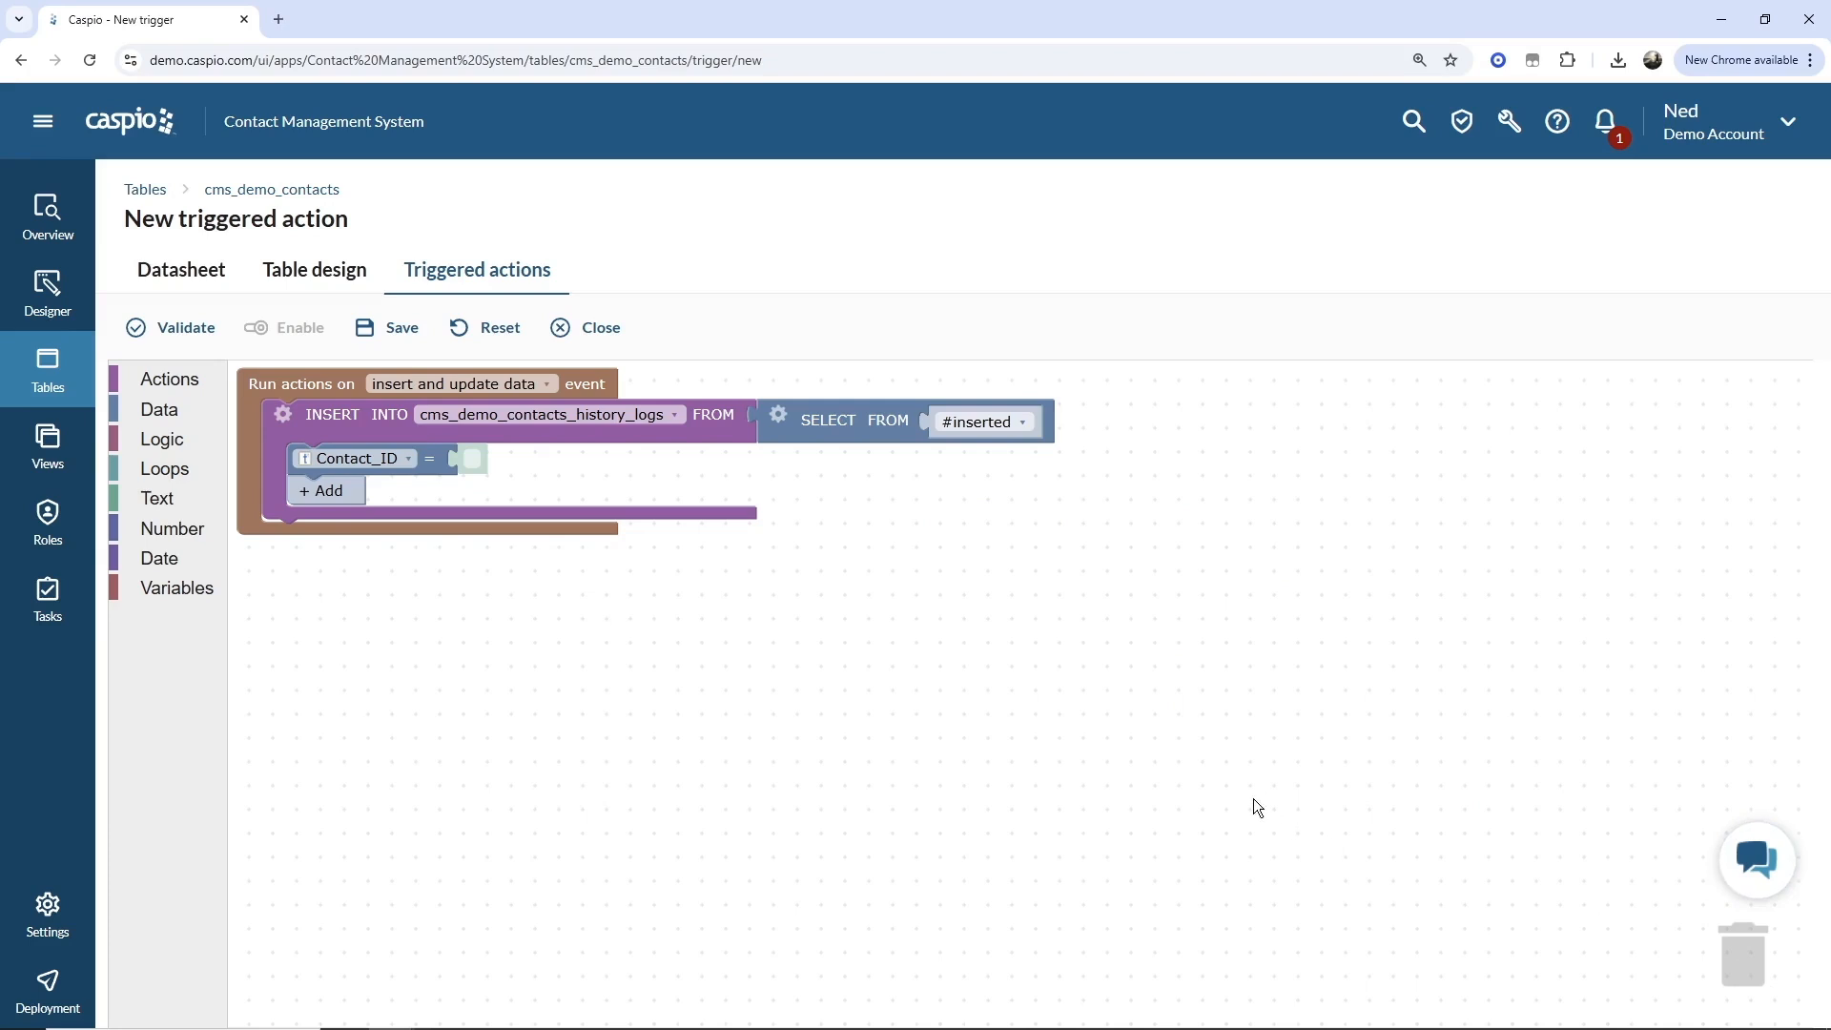
Add nine more column rows to the INSERT block, from User_ID through Address.
left_click(320, 492)
left_click(325, 524)
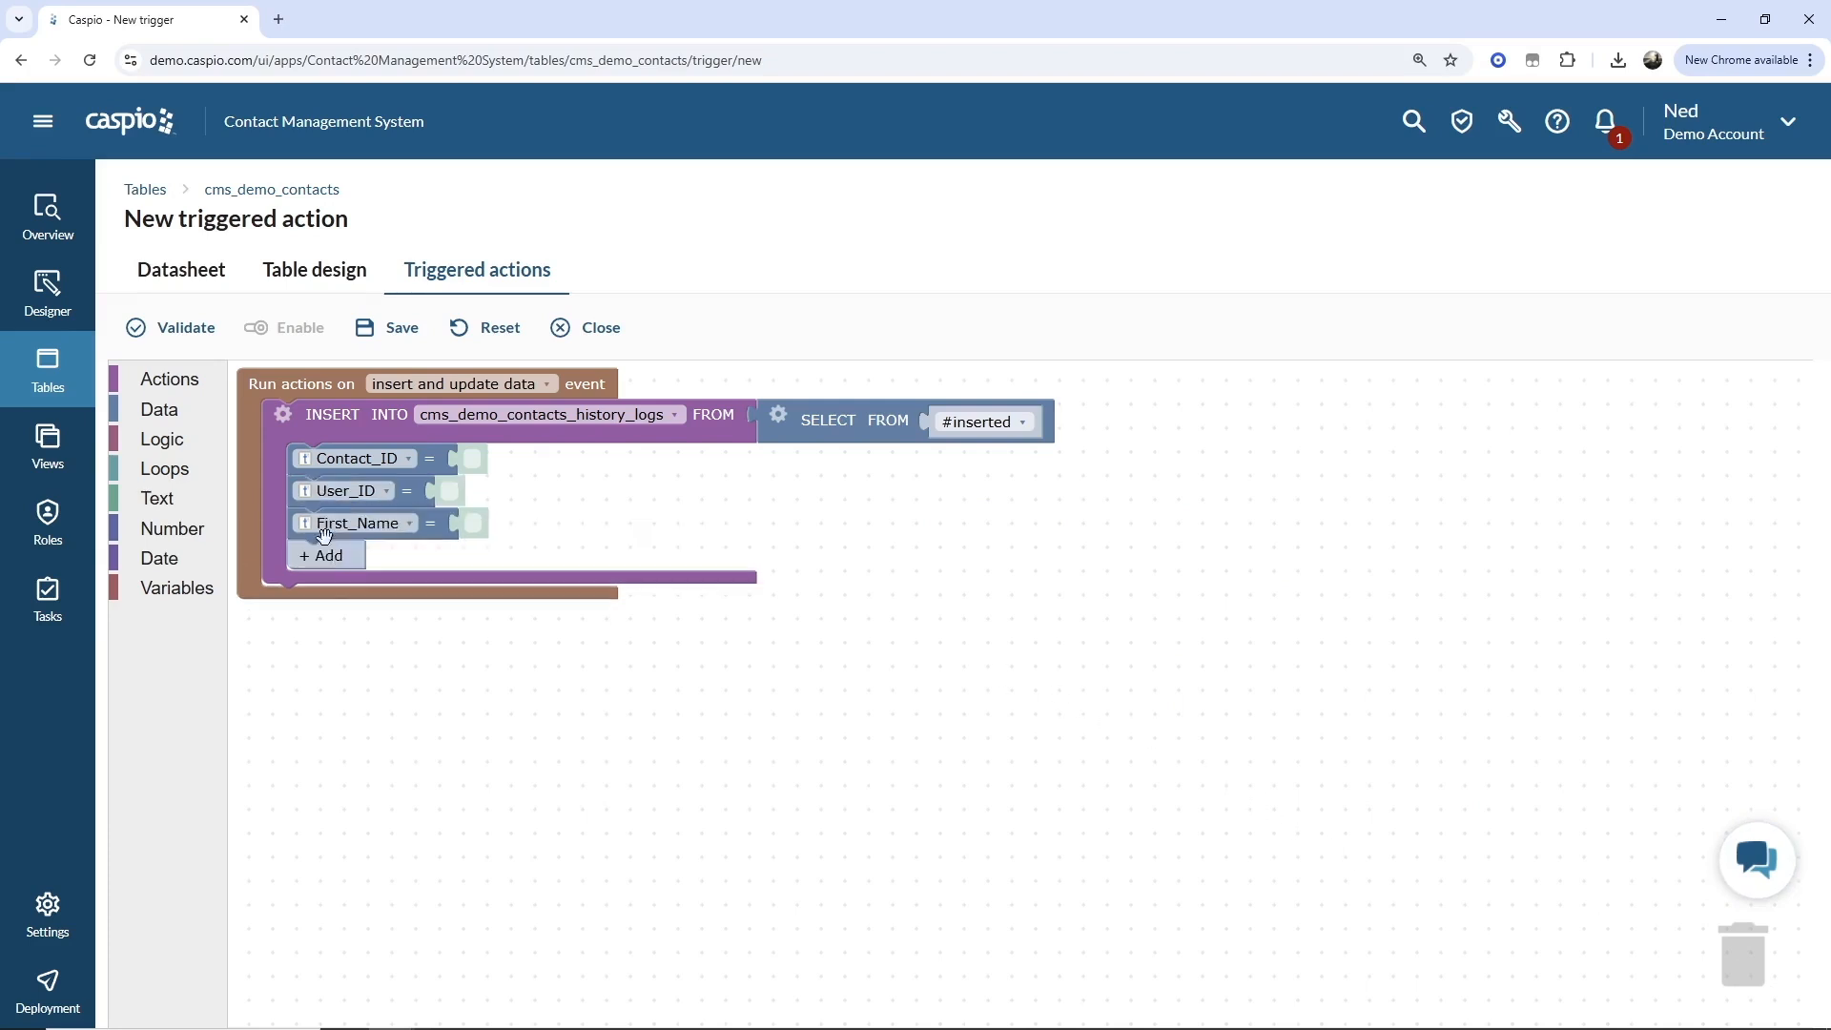
left_click(328, 556)
left_click(333, 588)
left_click(346, 622)
left_click(344, 654)
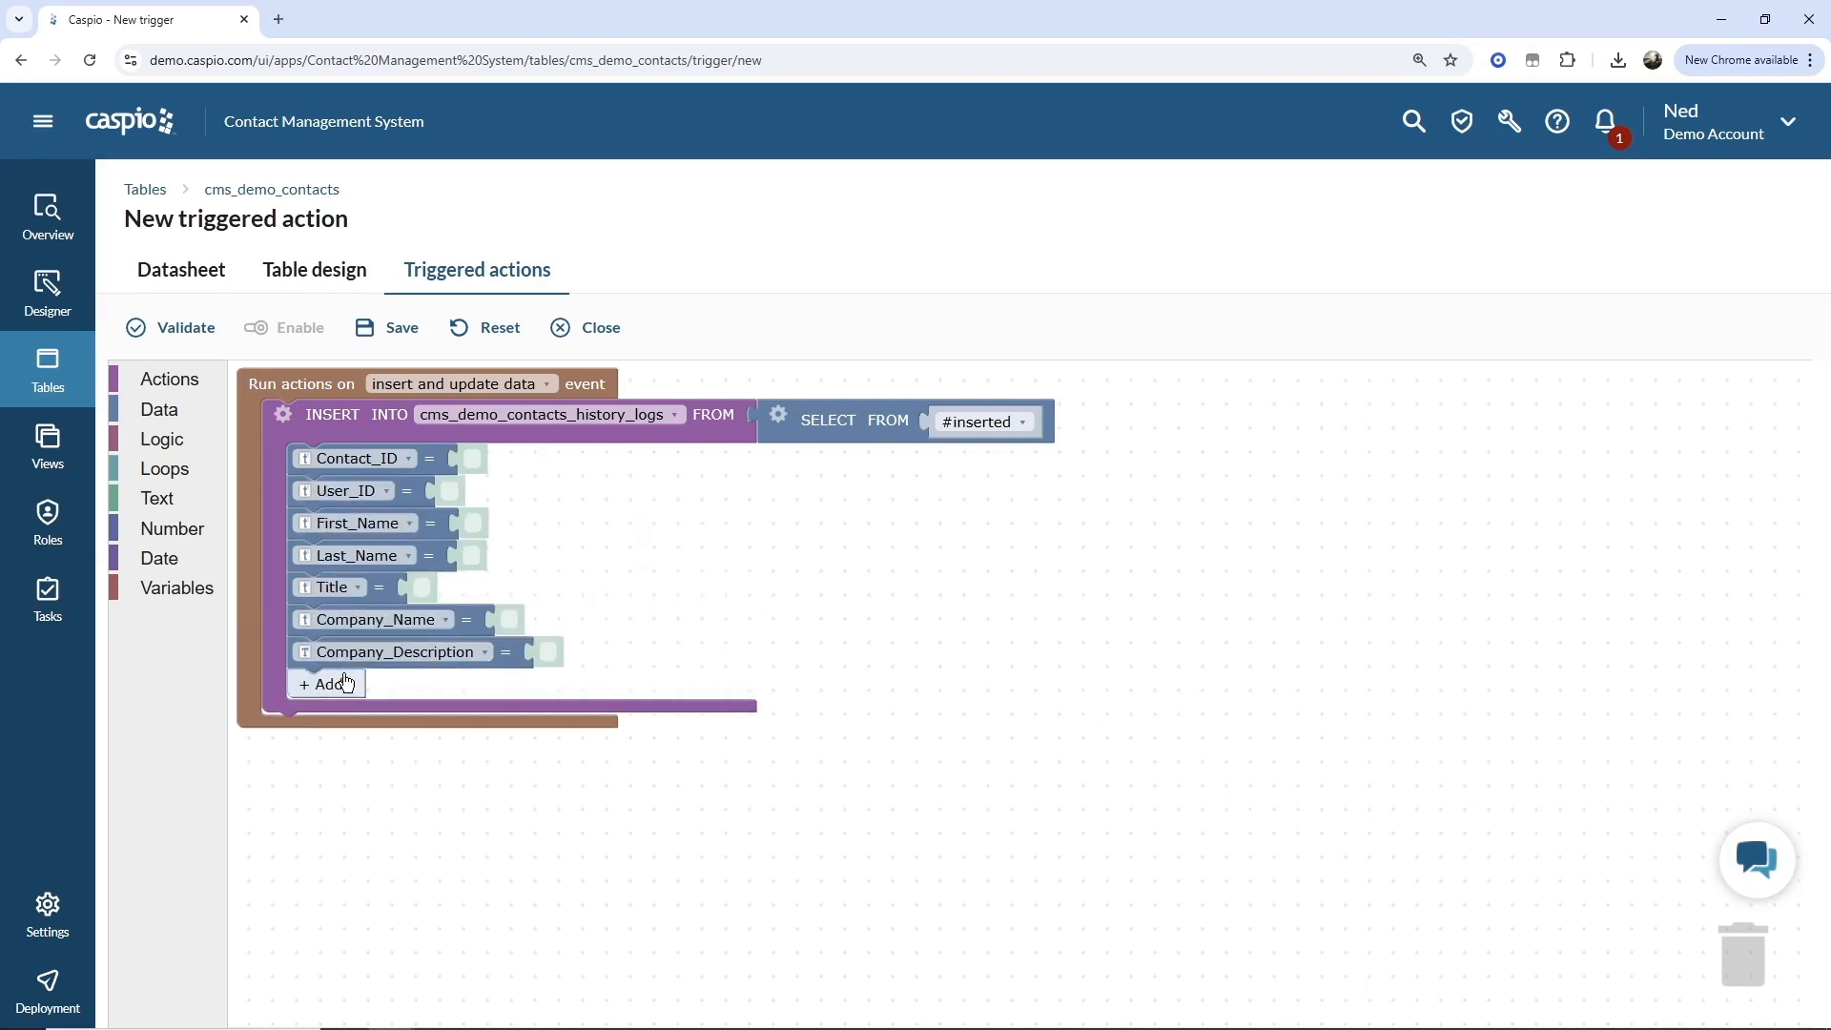
left_click(340, 685)
left_click(335, 716)
left_click(324, 749)
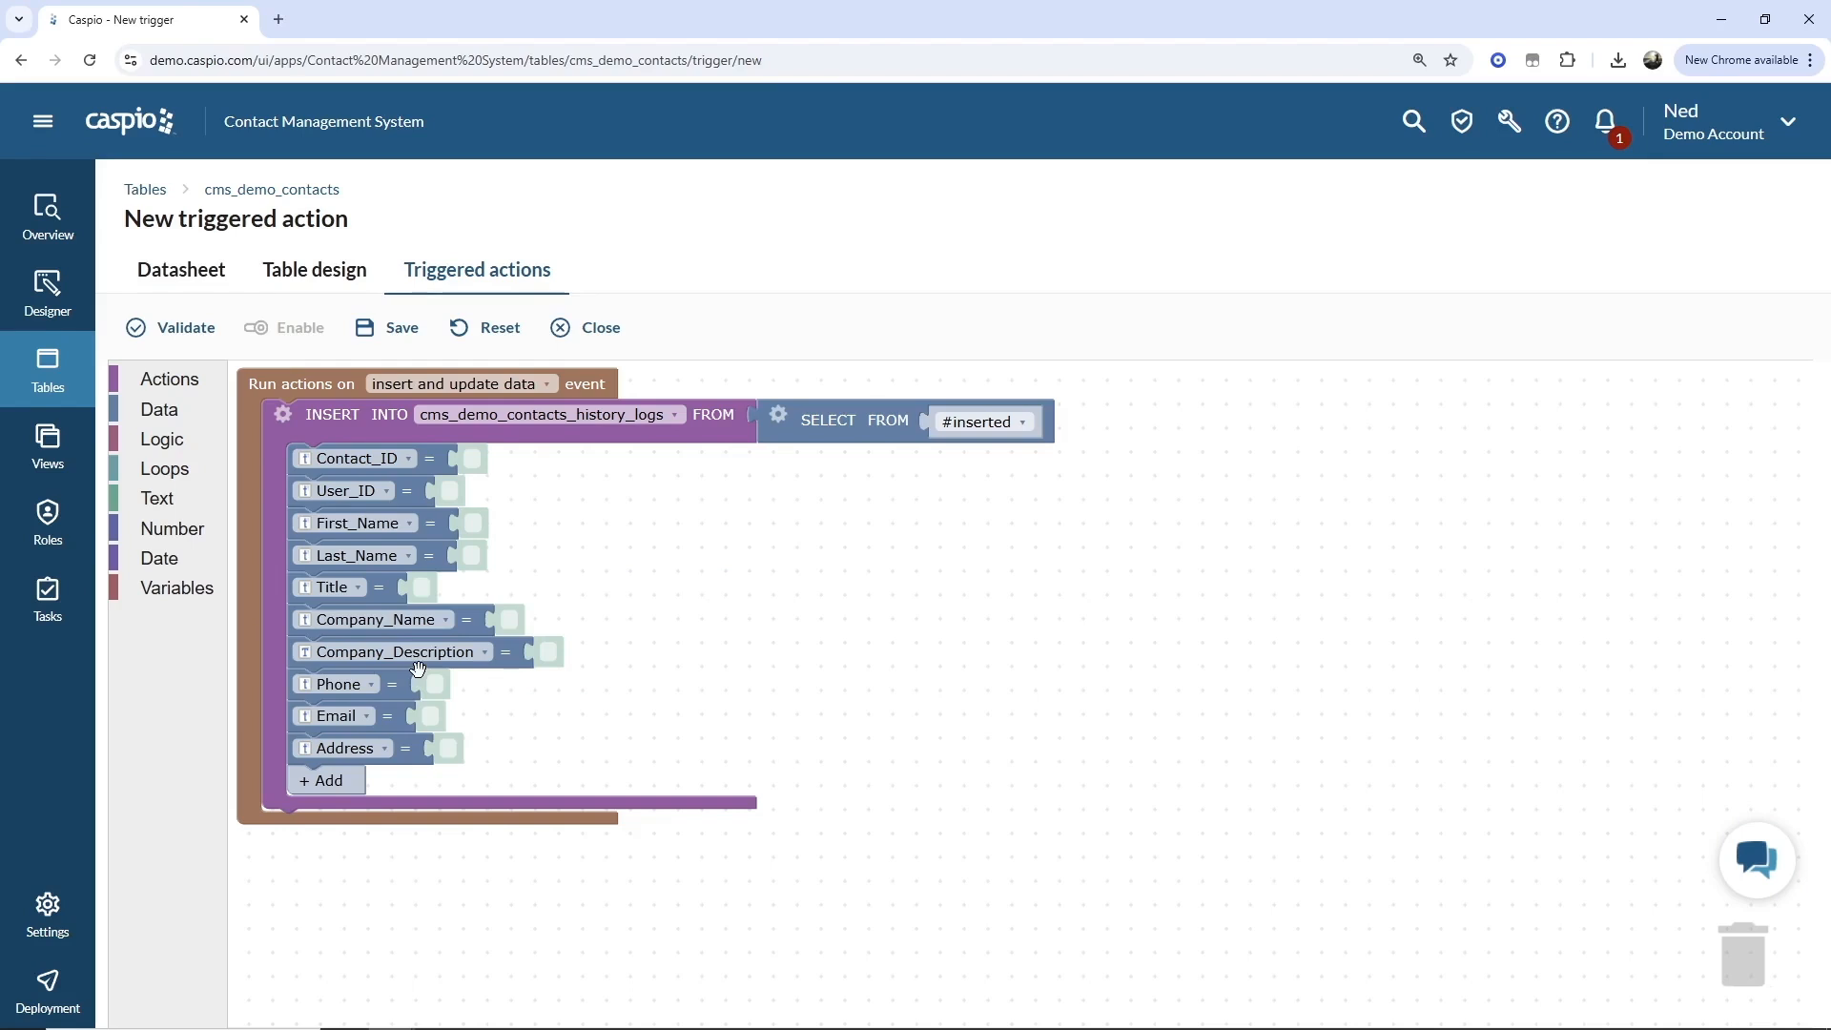
Attach a Field block to the User_ID row and set it to User_ID.
left_click(177, 416)
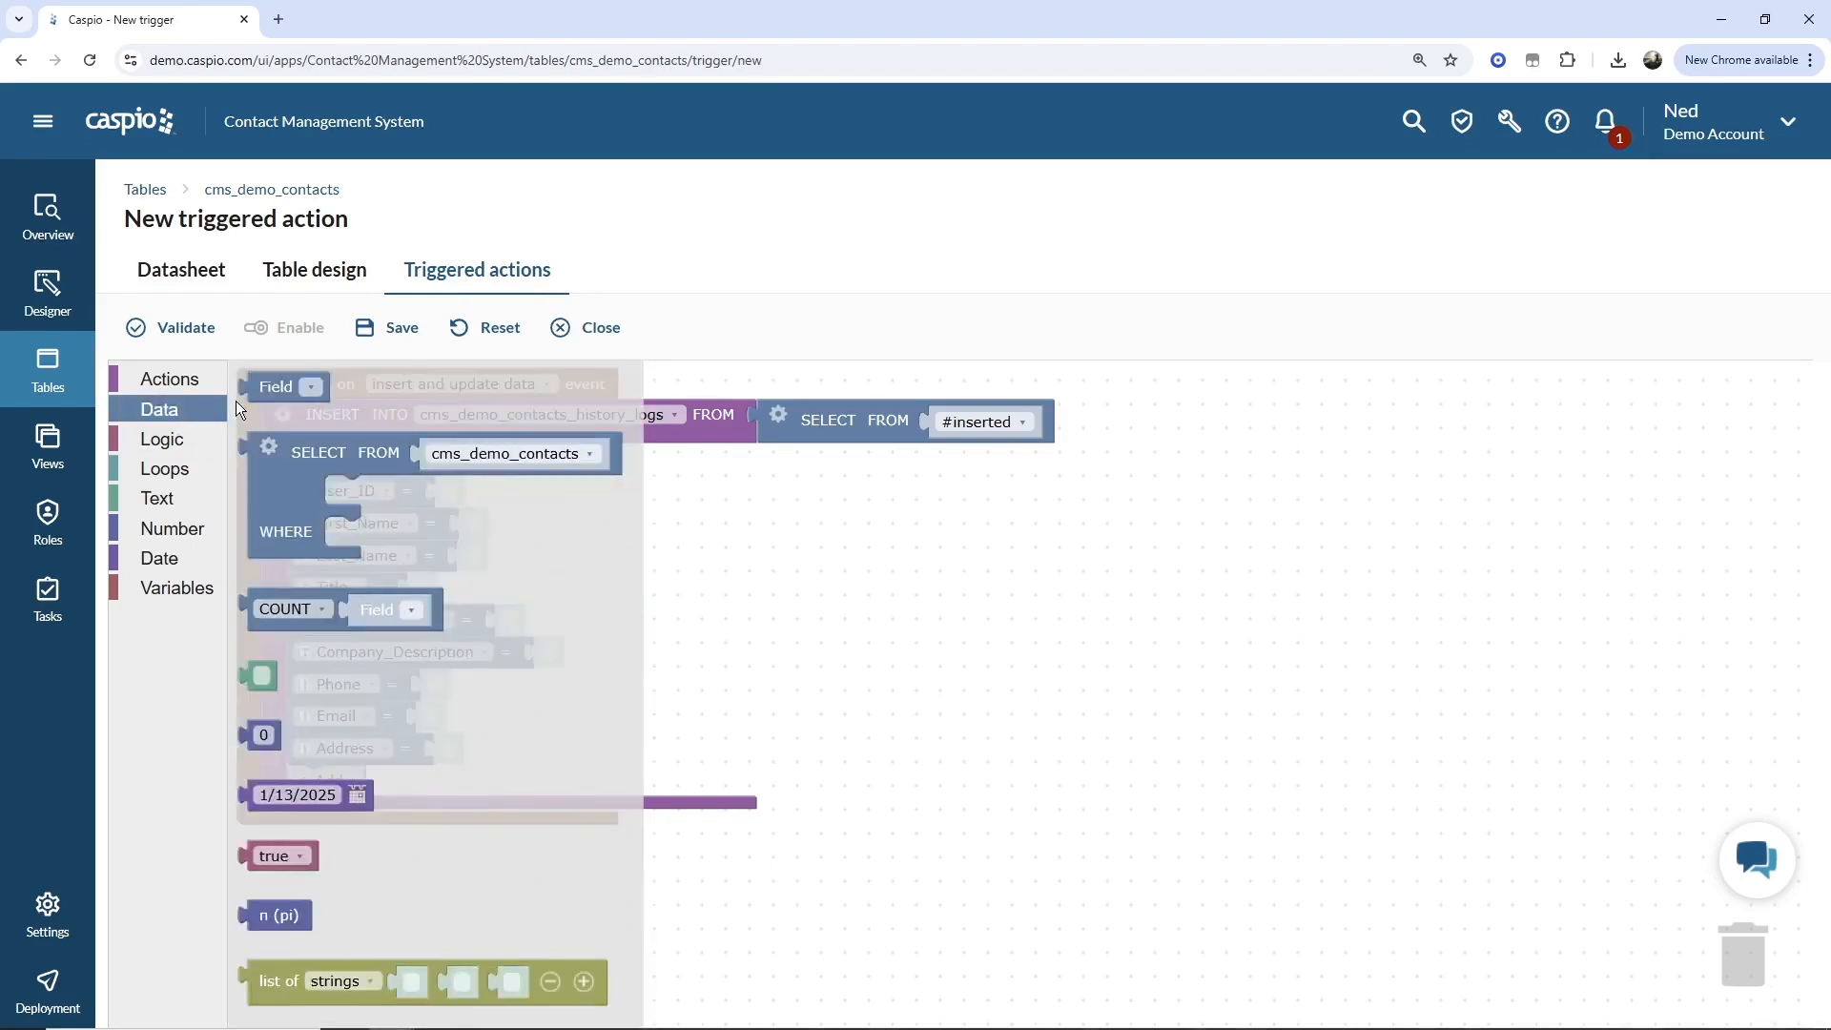
left_click_drag(250, 389, 449, 494)
left_click(539, 492)
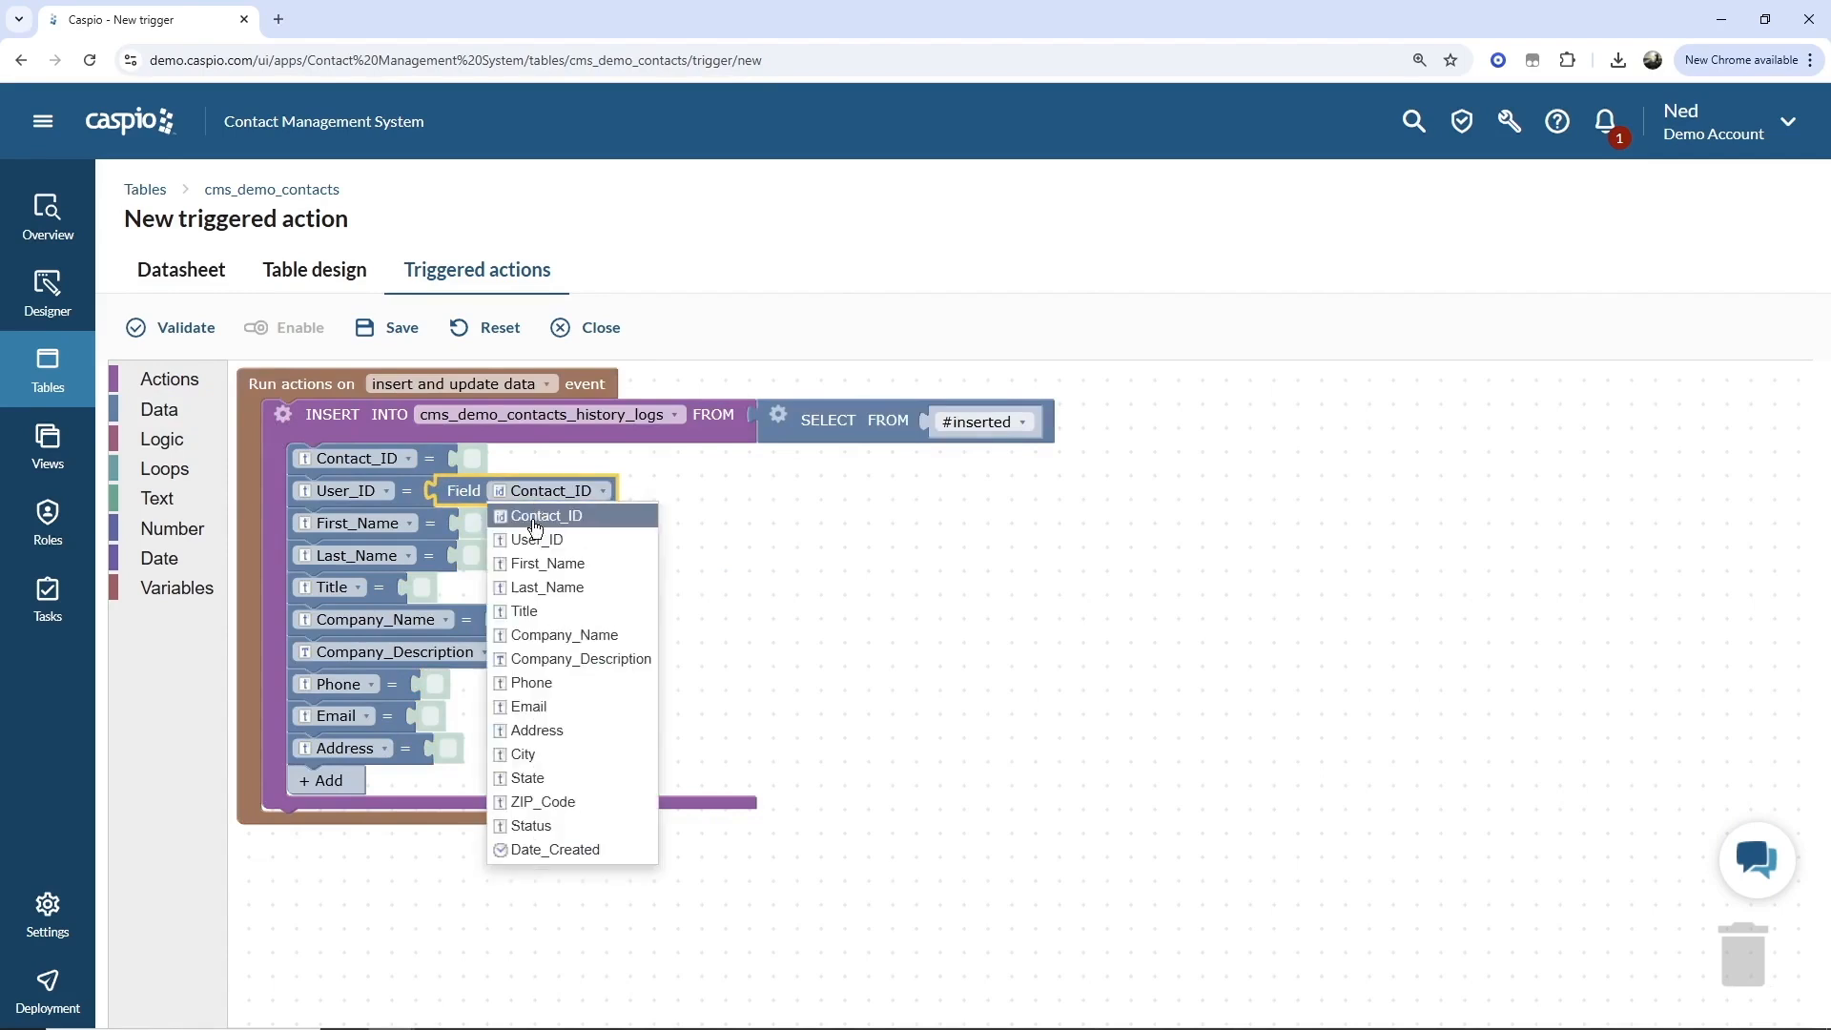
left_click(534, 543)
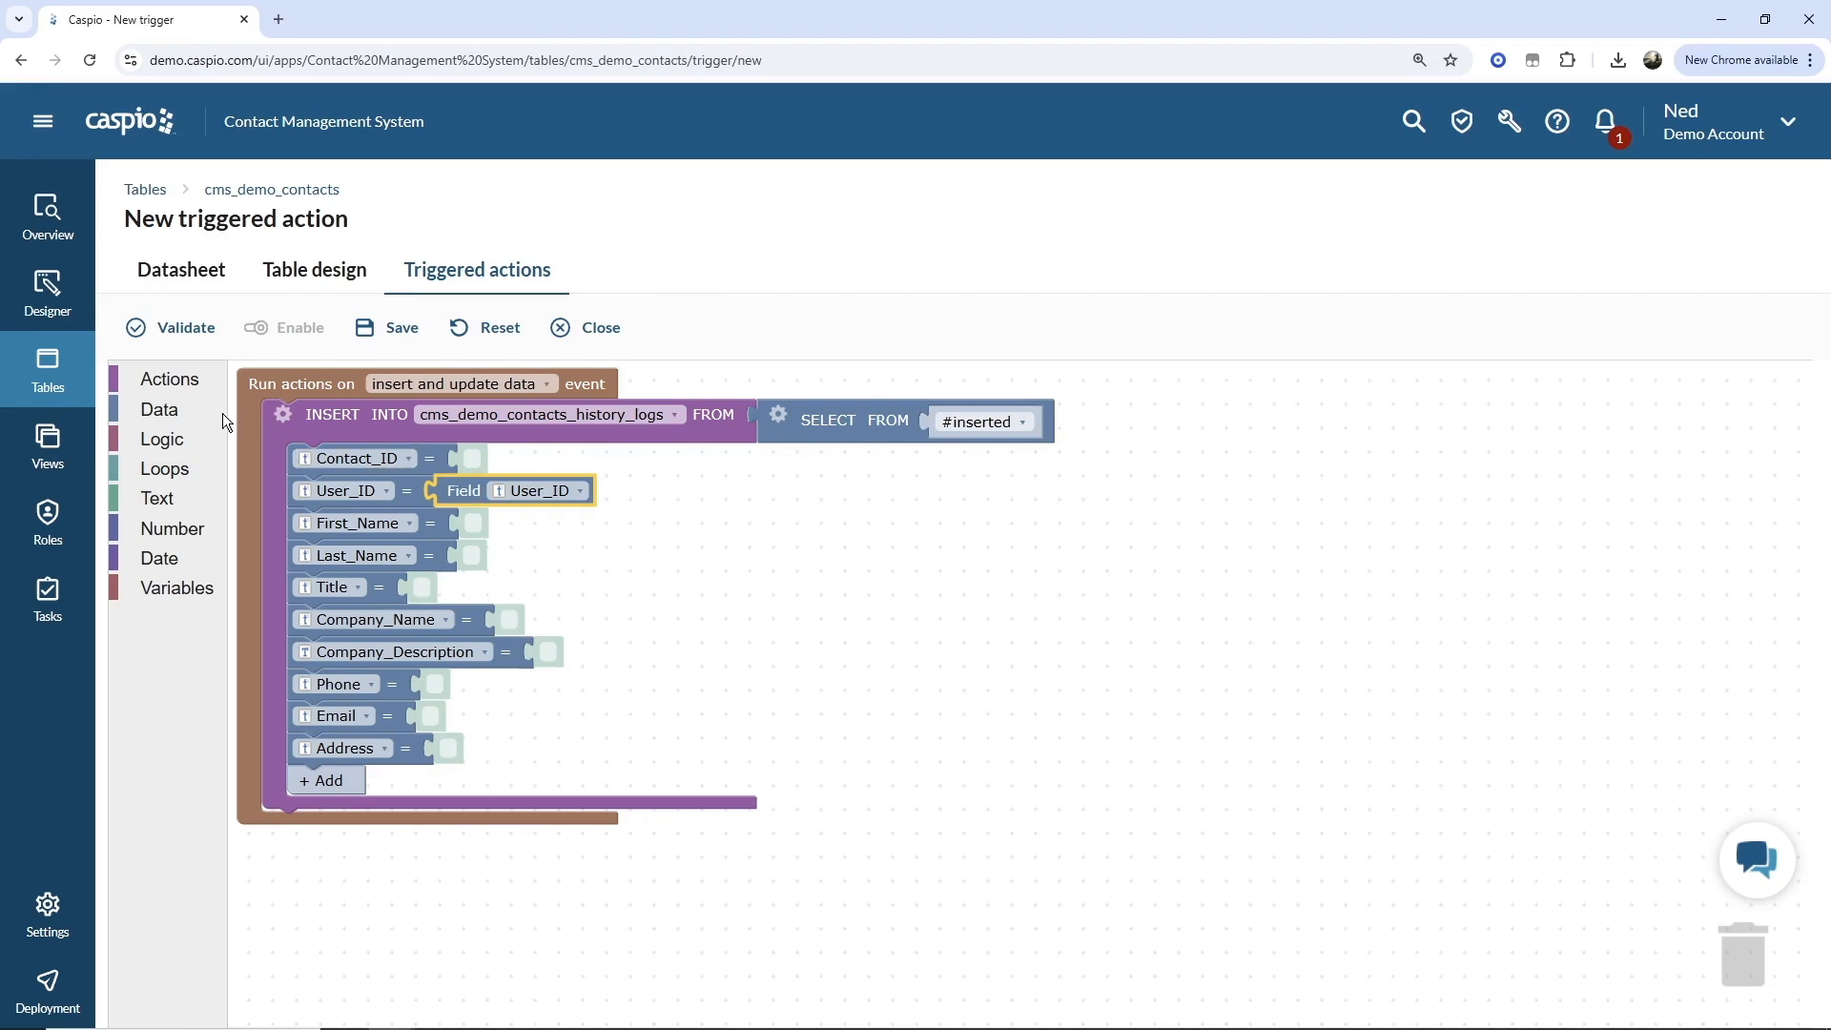
Attach a Field block to the Contact_ID row and set it to Contact_ID.
left_click(192, 413)
left_click_drag(275, 386, 487, 461)
left_click(574, 459)
left_click(572, 478)
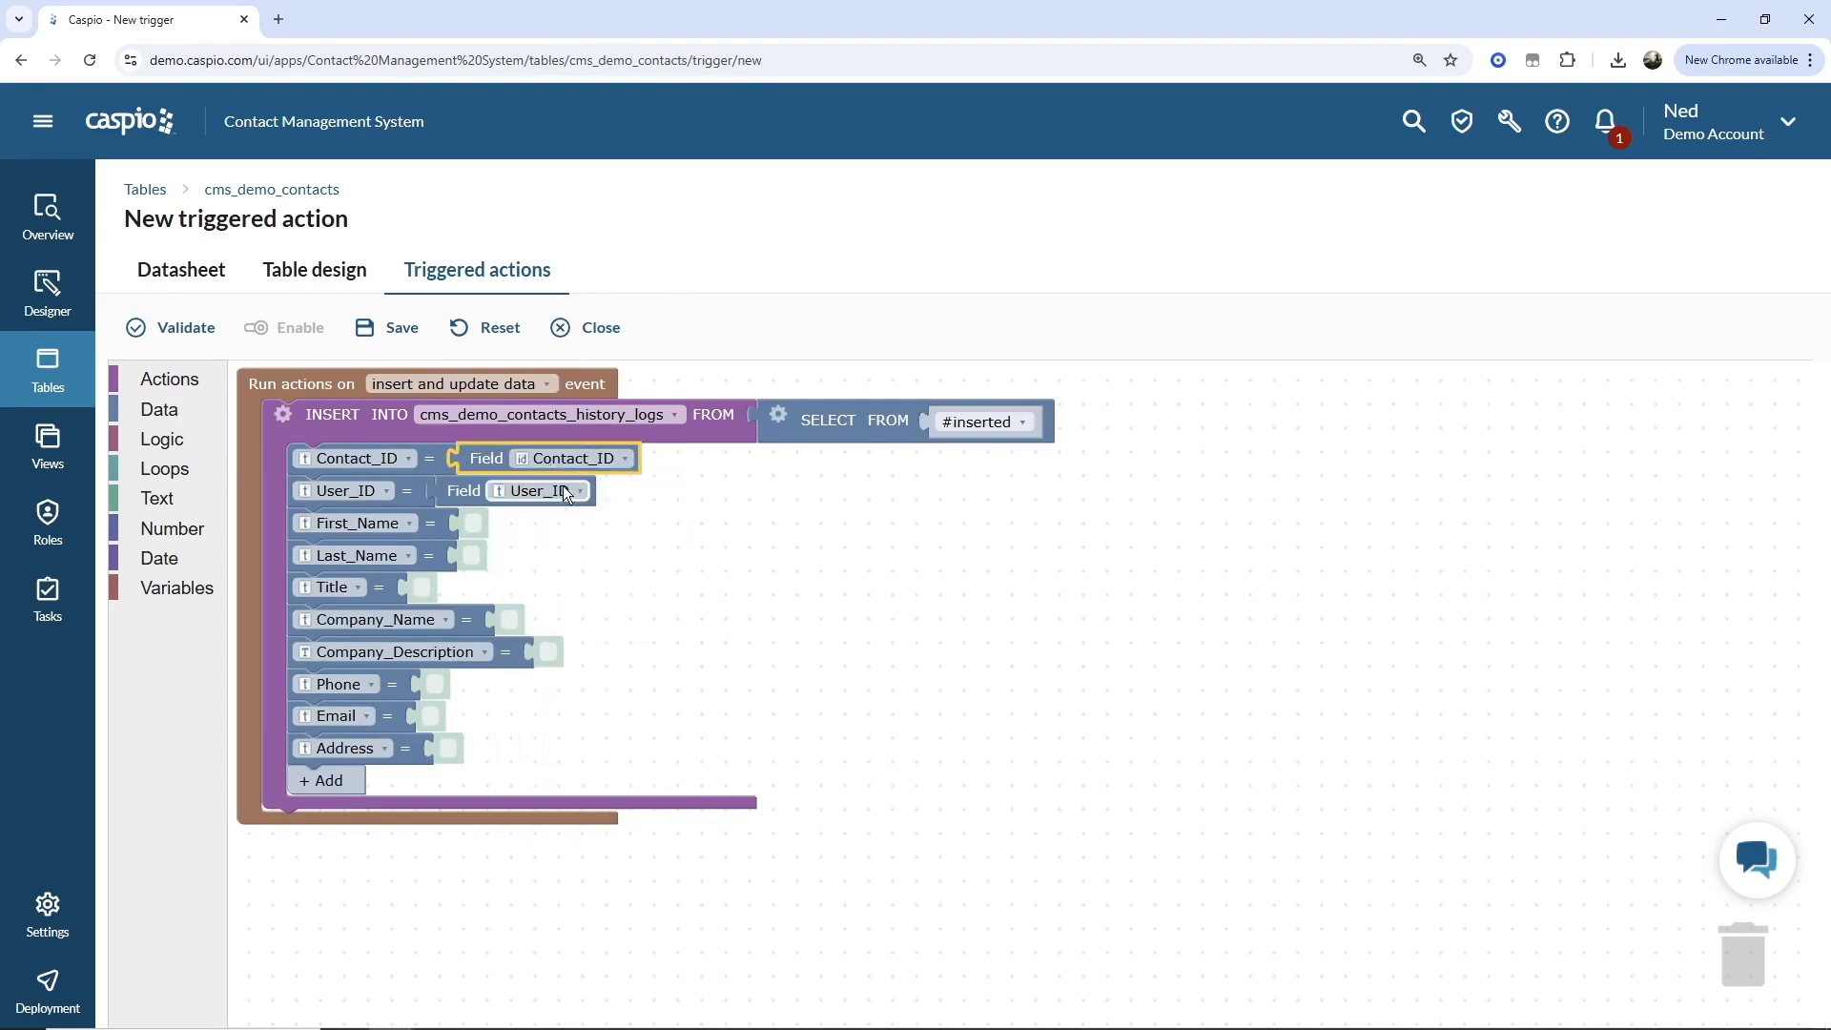
left_click(713, 516)
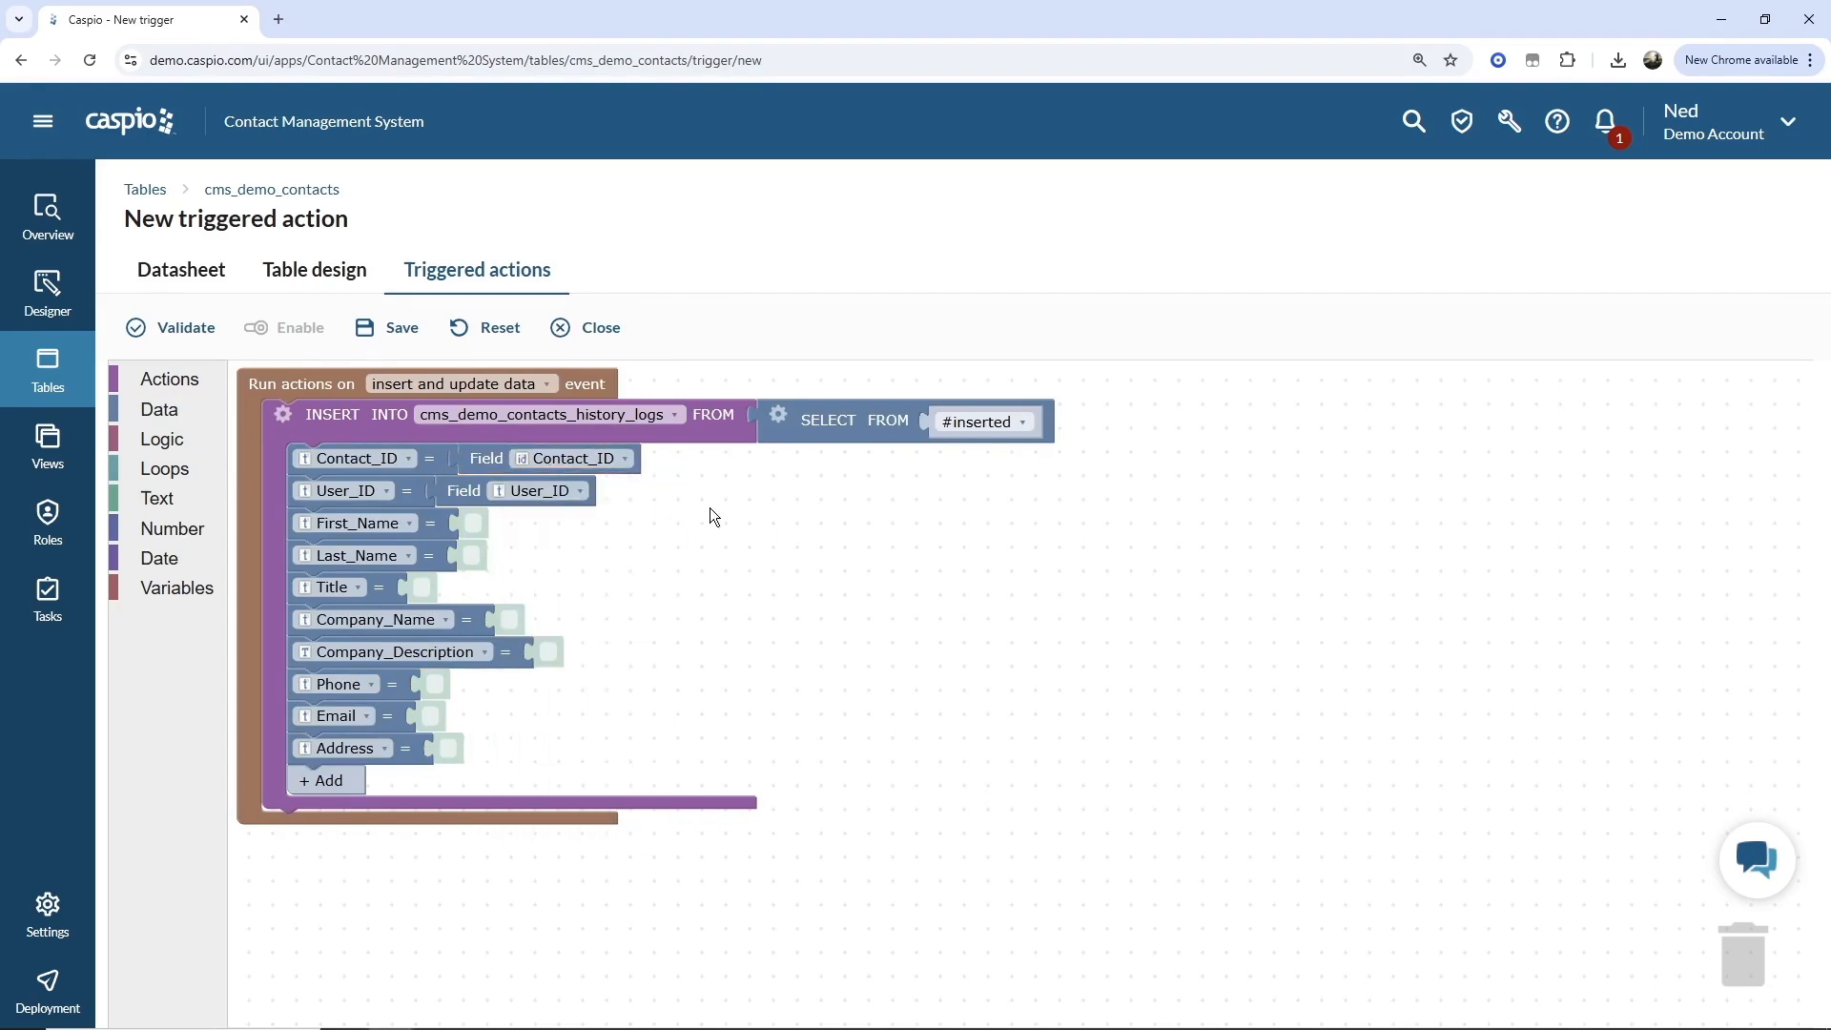
left_click(159, 409)
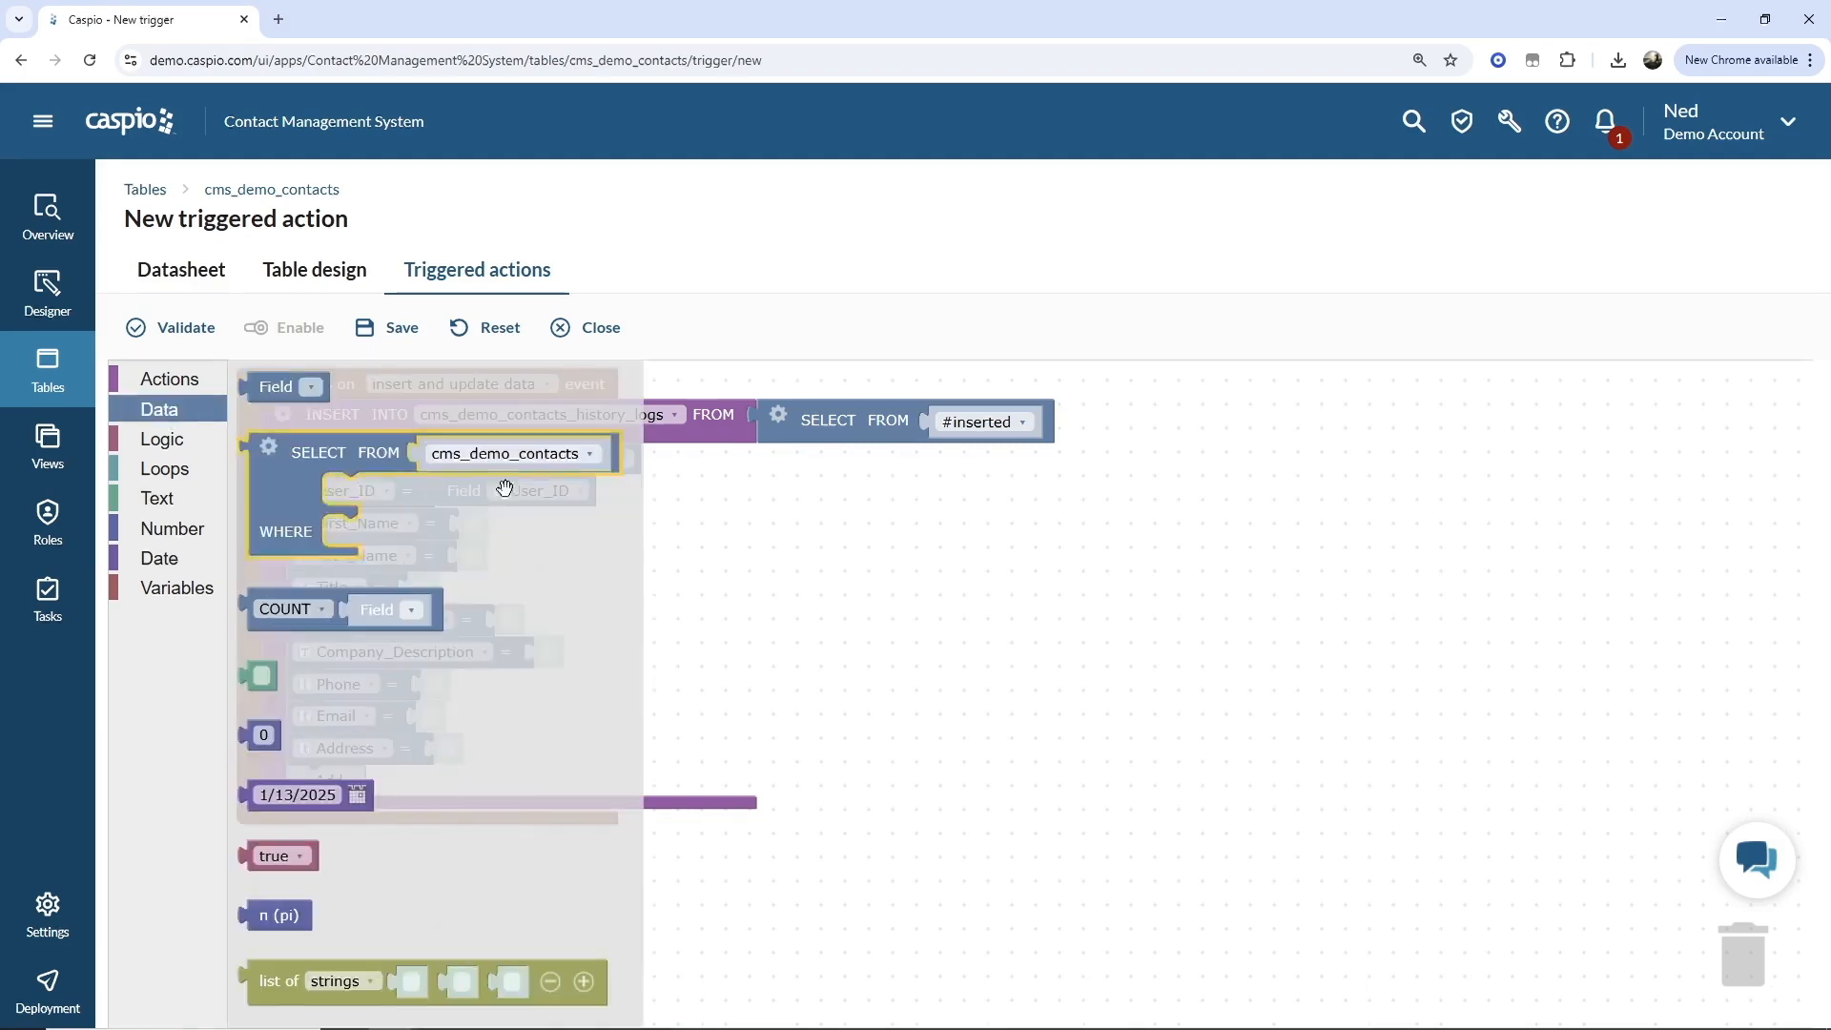
left_click(735, 581)
Duplicate the User_ID field block into the First_Name row and set it to First_Name.
right_click(467, 497)
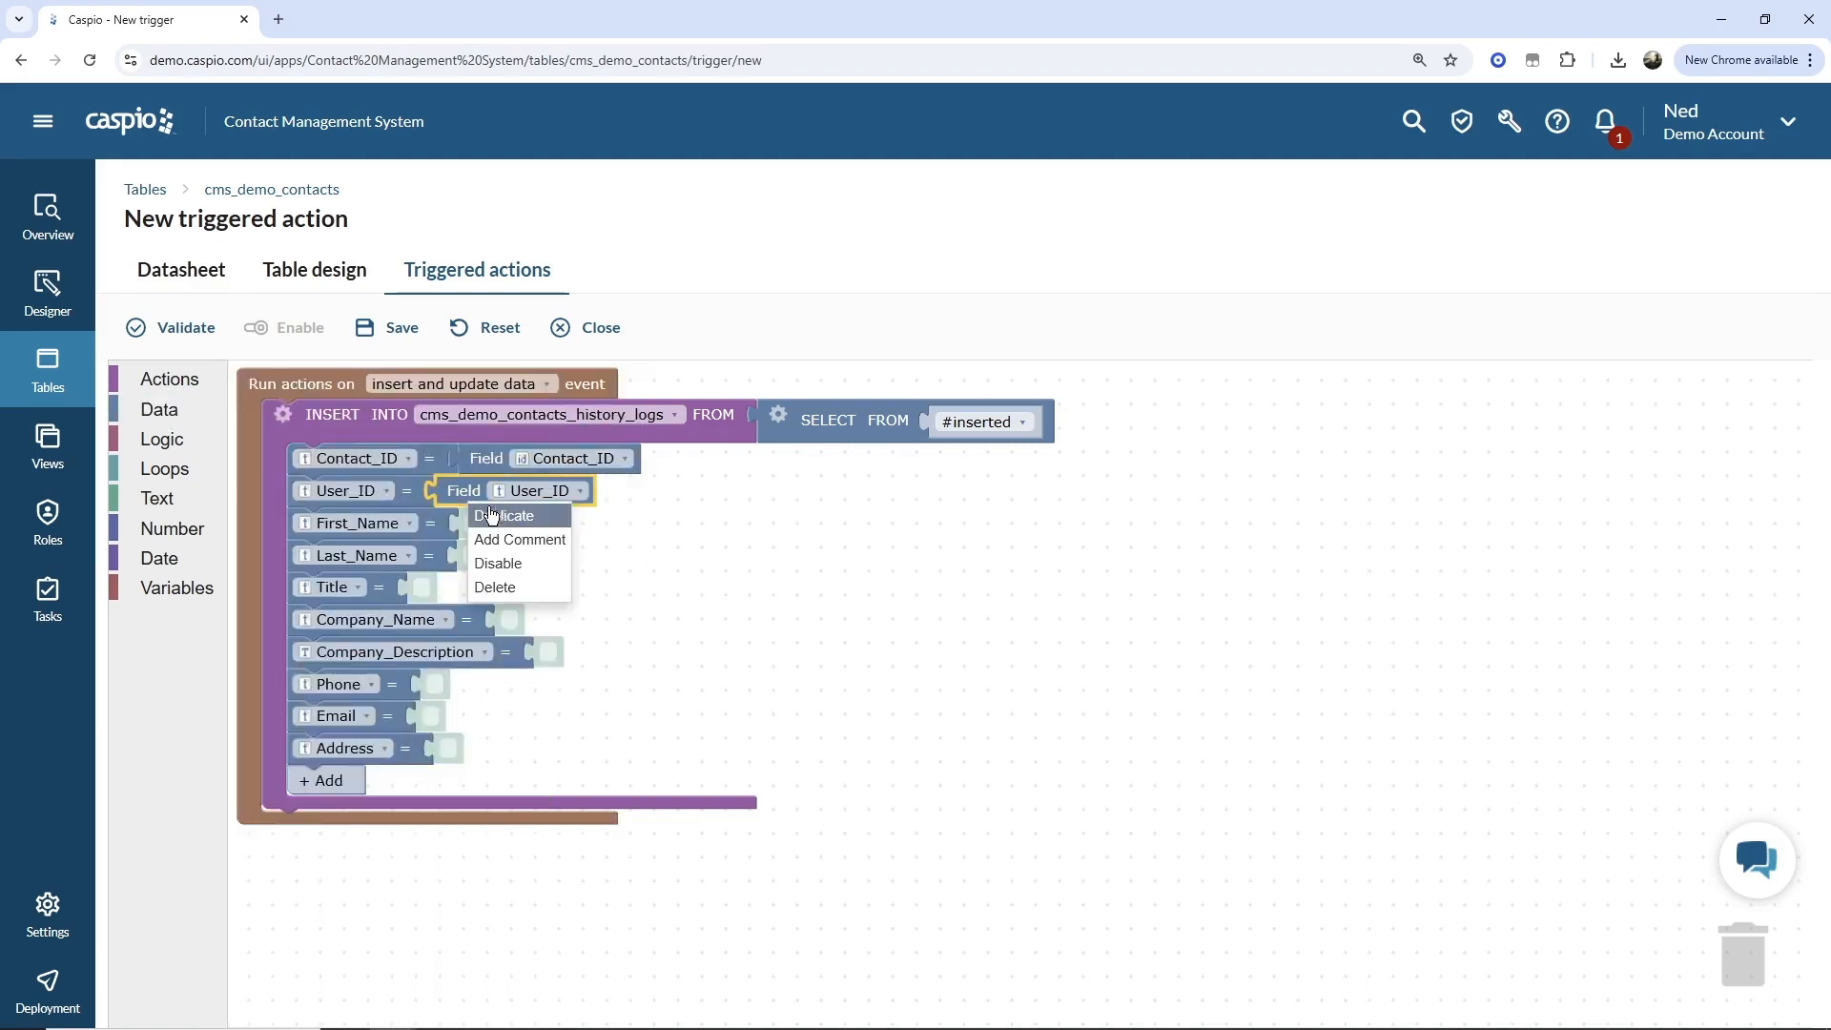
left_click(491, 515)
left_click_drag(504, 586, 477, 525)
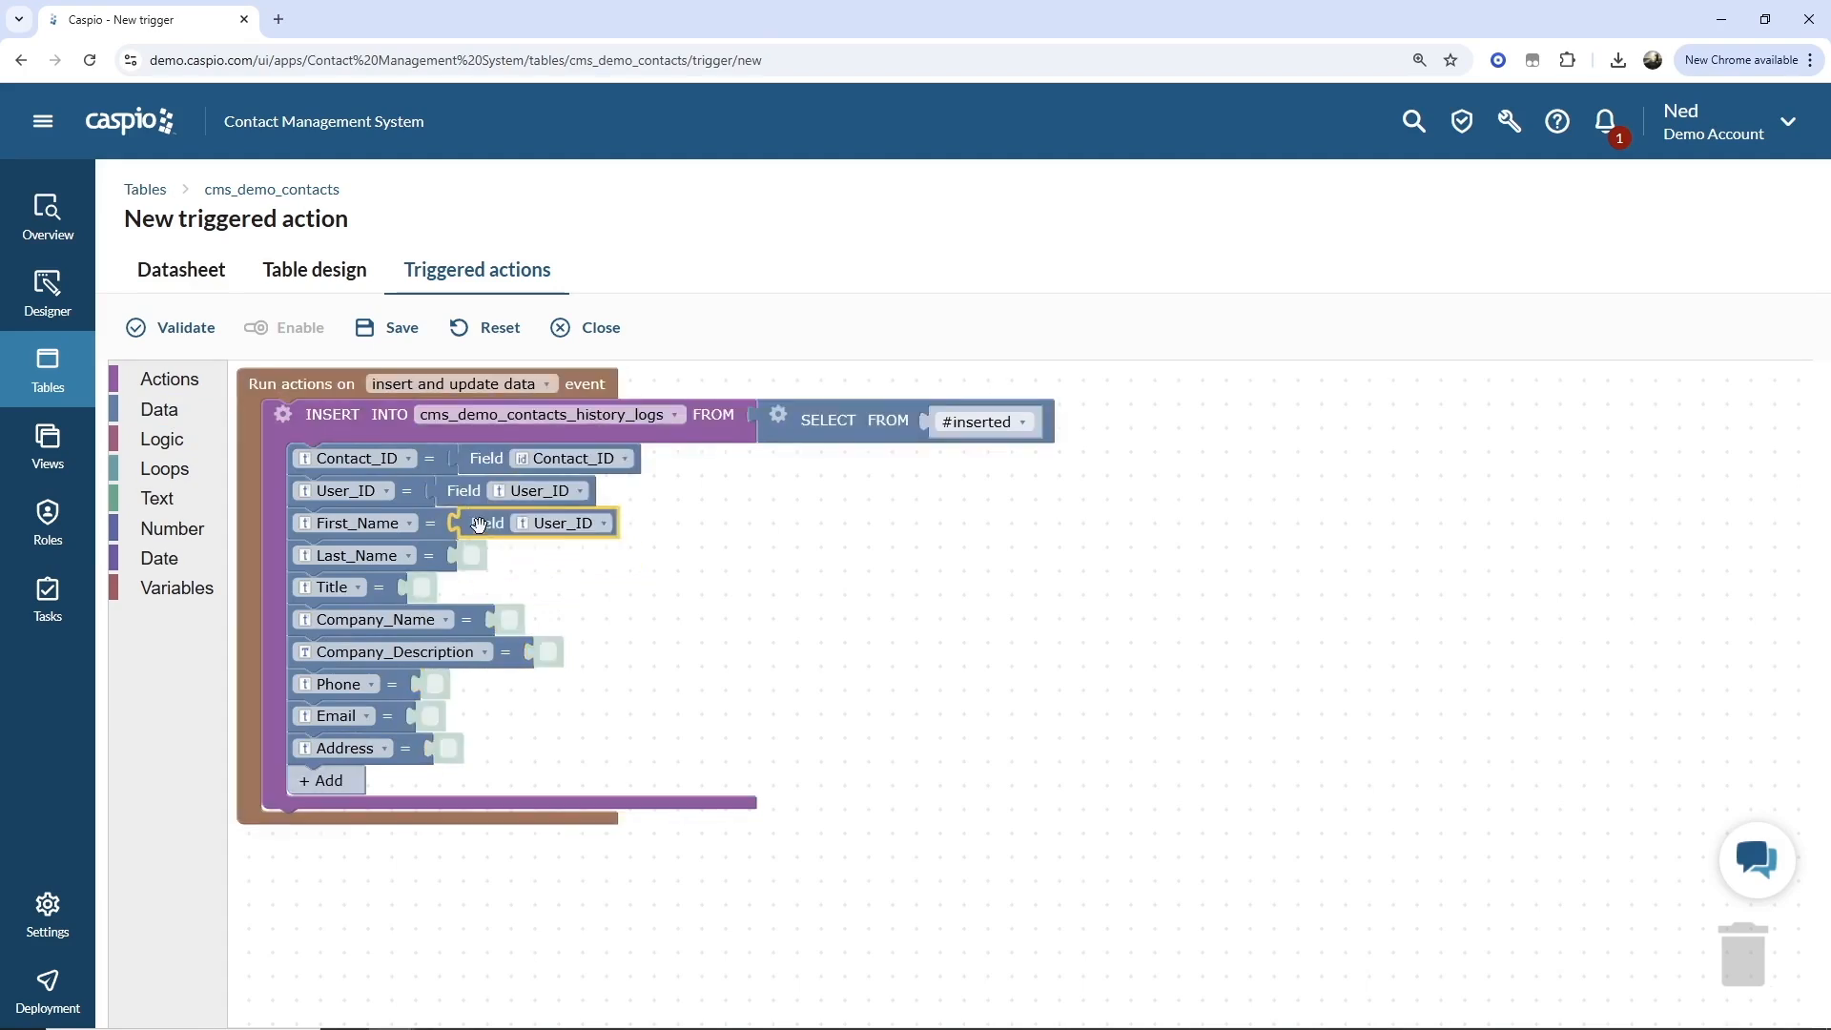
left_click(551, 530)
left_click(558, 593)
Duplicate the First_Name field block into the Last_Name row and set it to Last_Name.
right_click(506, 524)
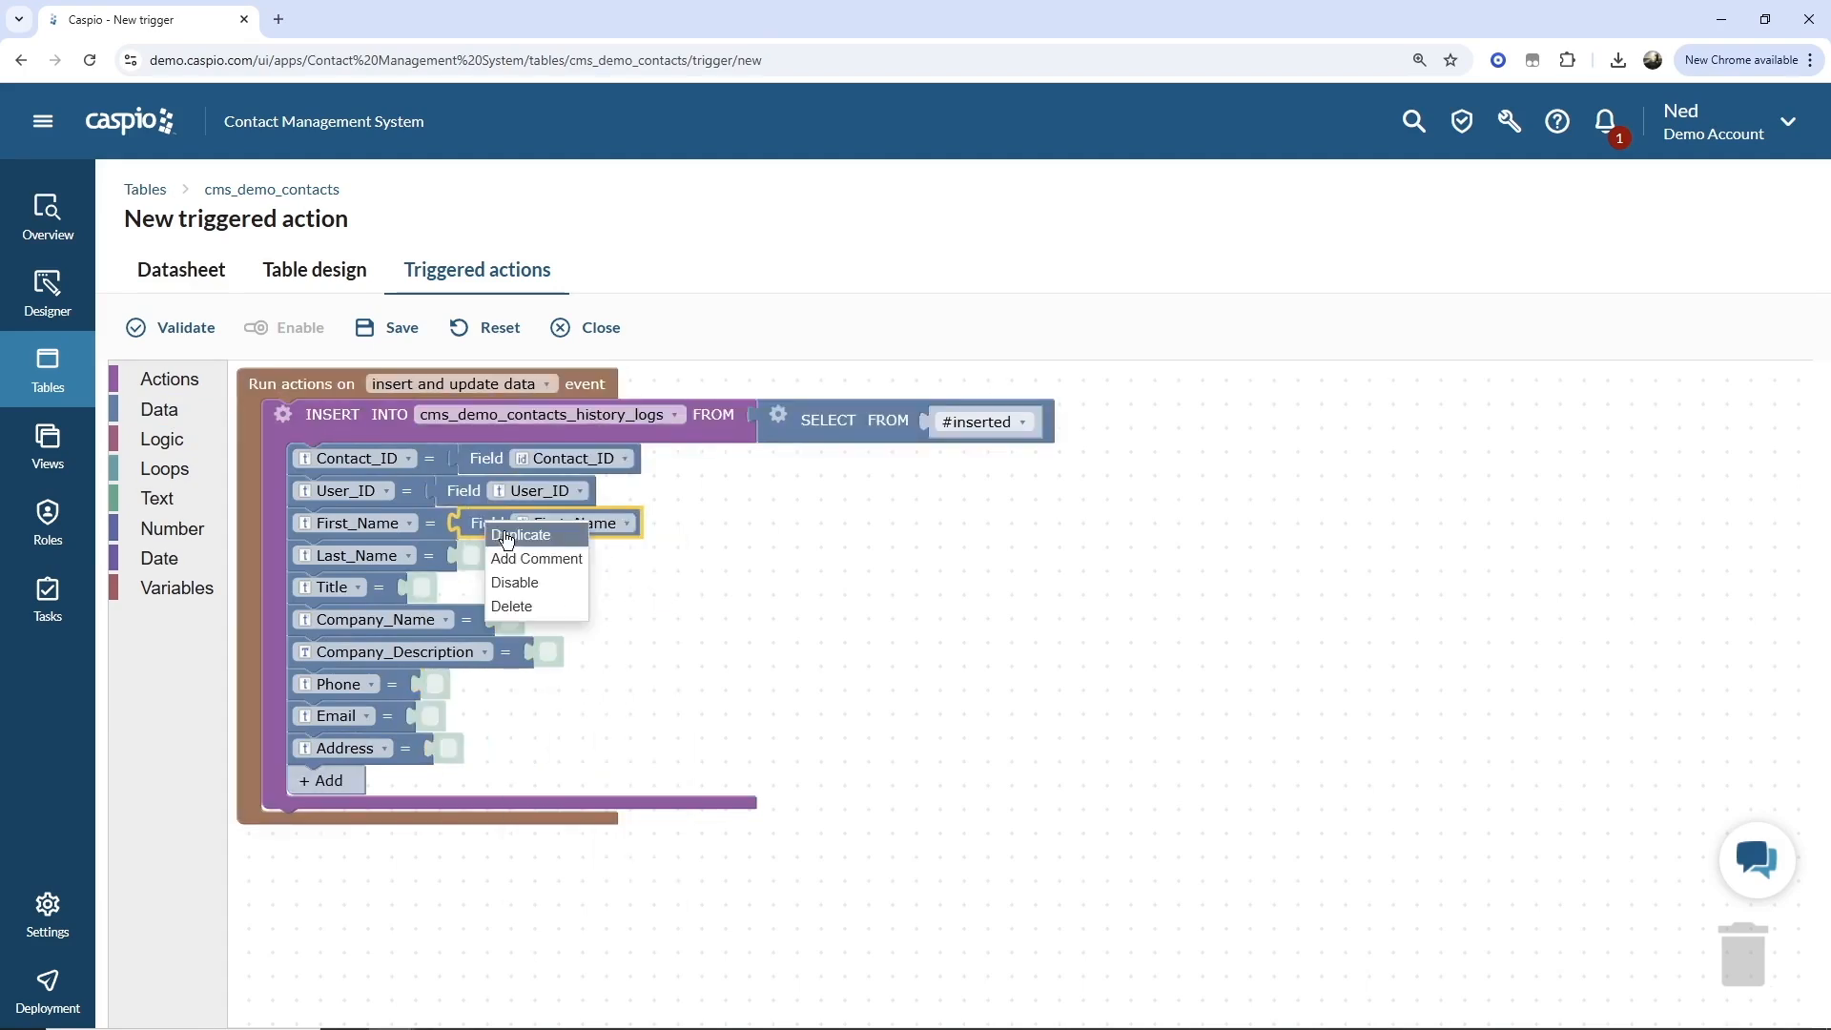
left_click(539, 531)
left_click_drag(610, 572, 513, 555)
left_click(546, 558)
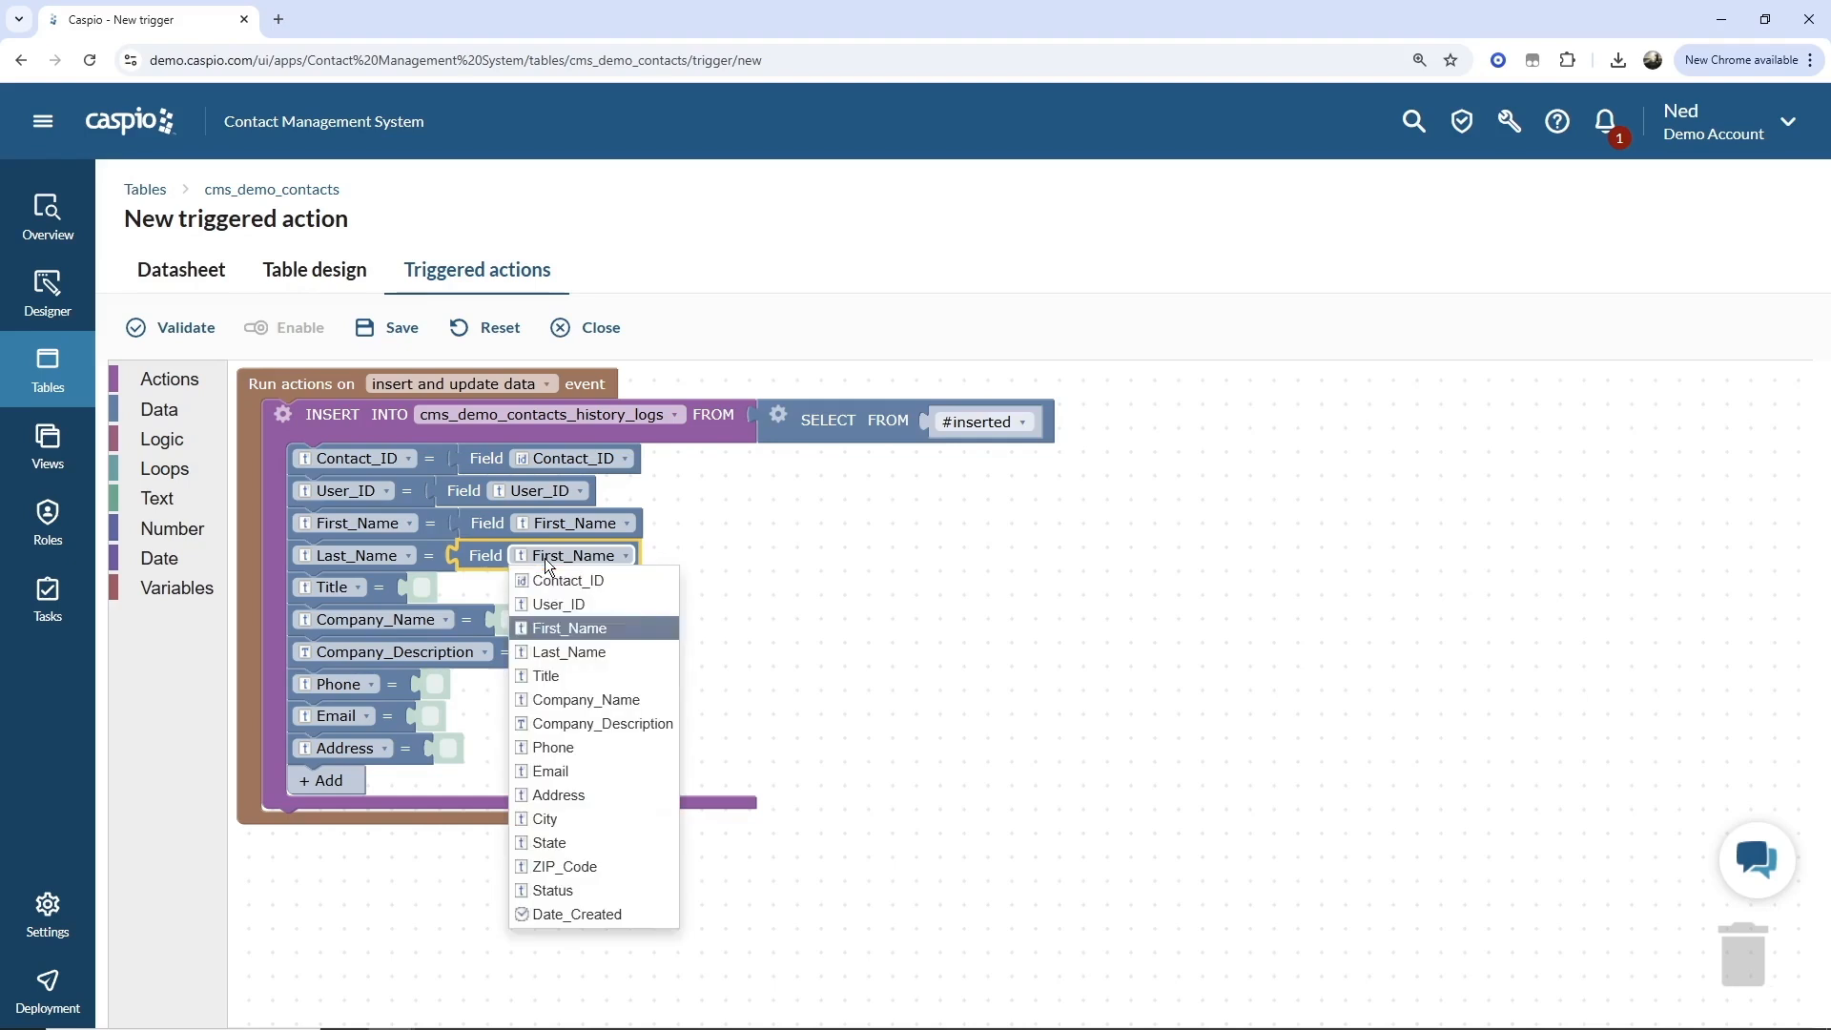
left_click(558, 642)
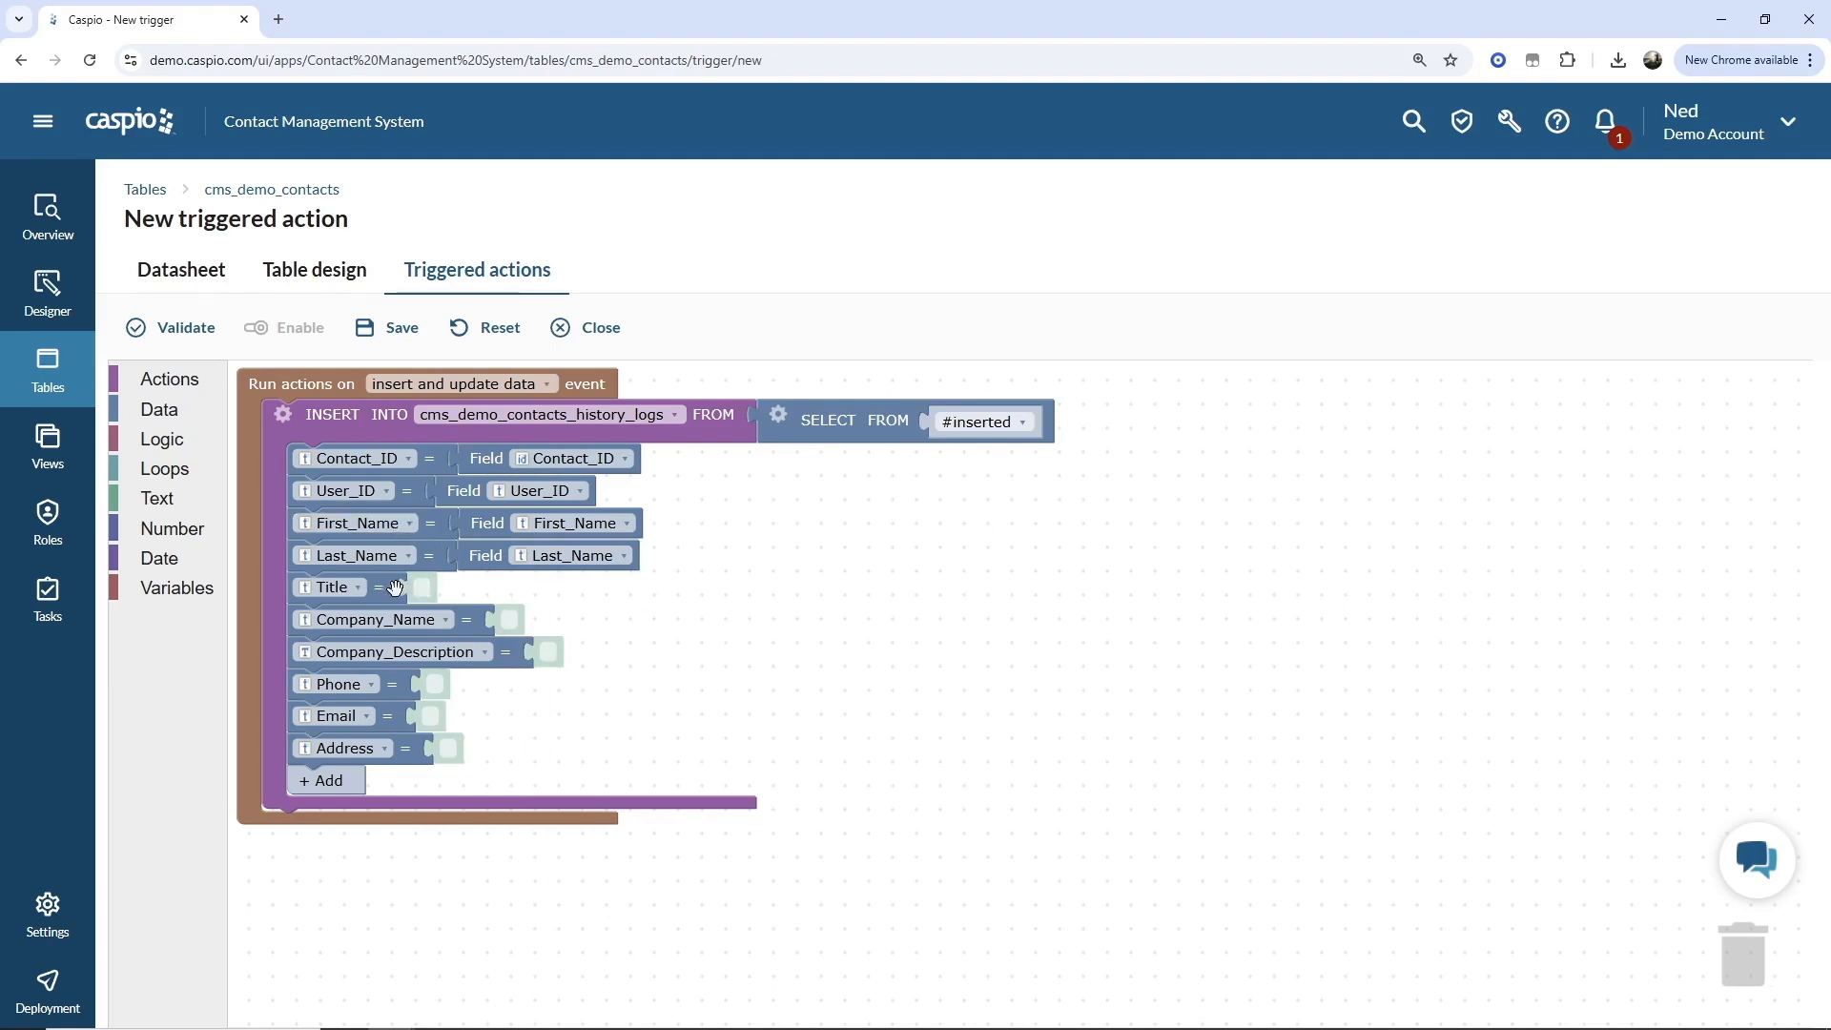
Duplicate the Last_Name field block into the Title row and set it to Title.
right_click(474, 559)
left_click(500, 578)
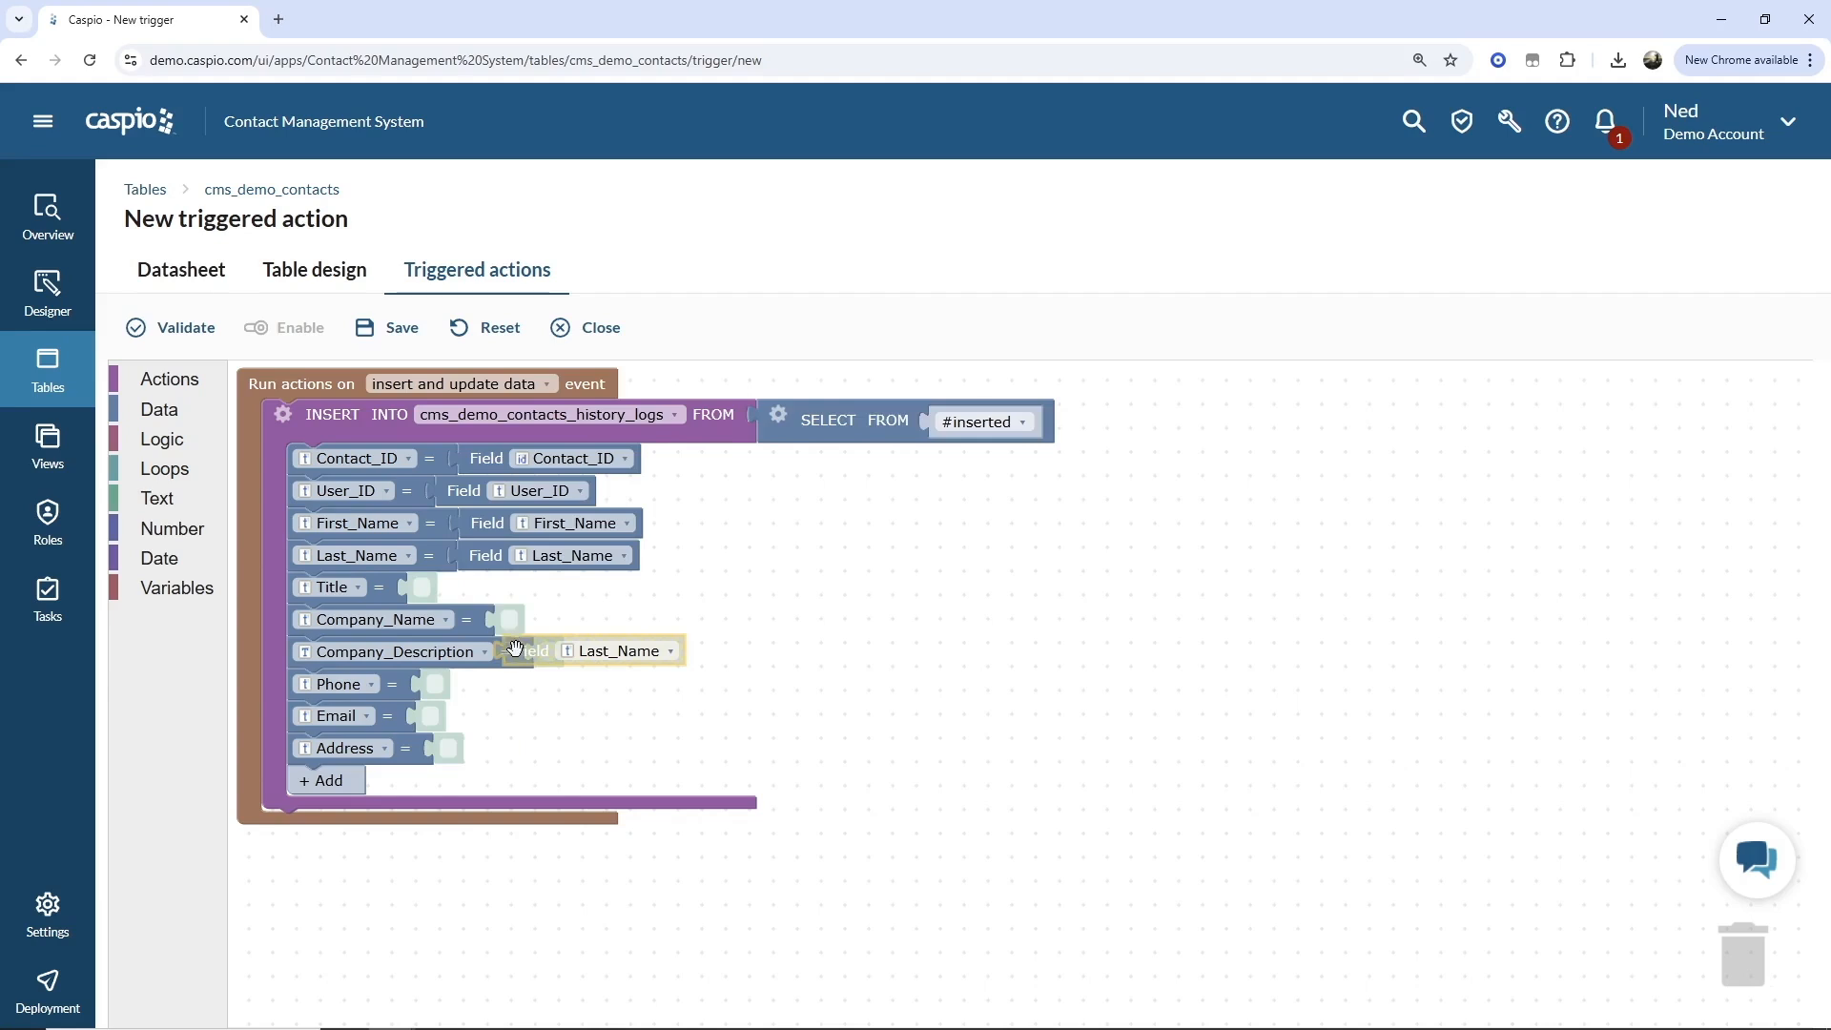
left_click_drag(591, 657, 496, 592)
left_click(496, 592)
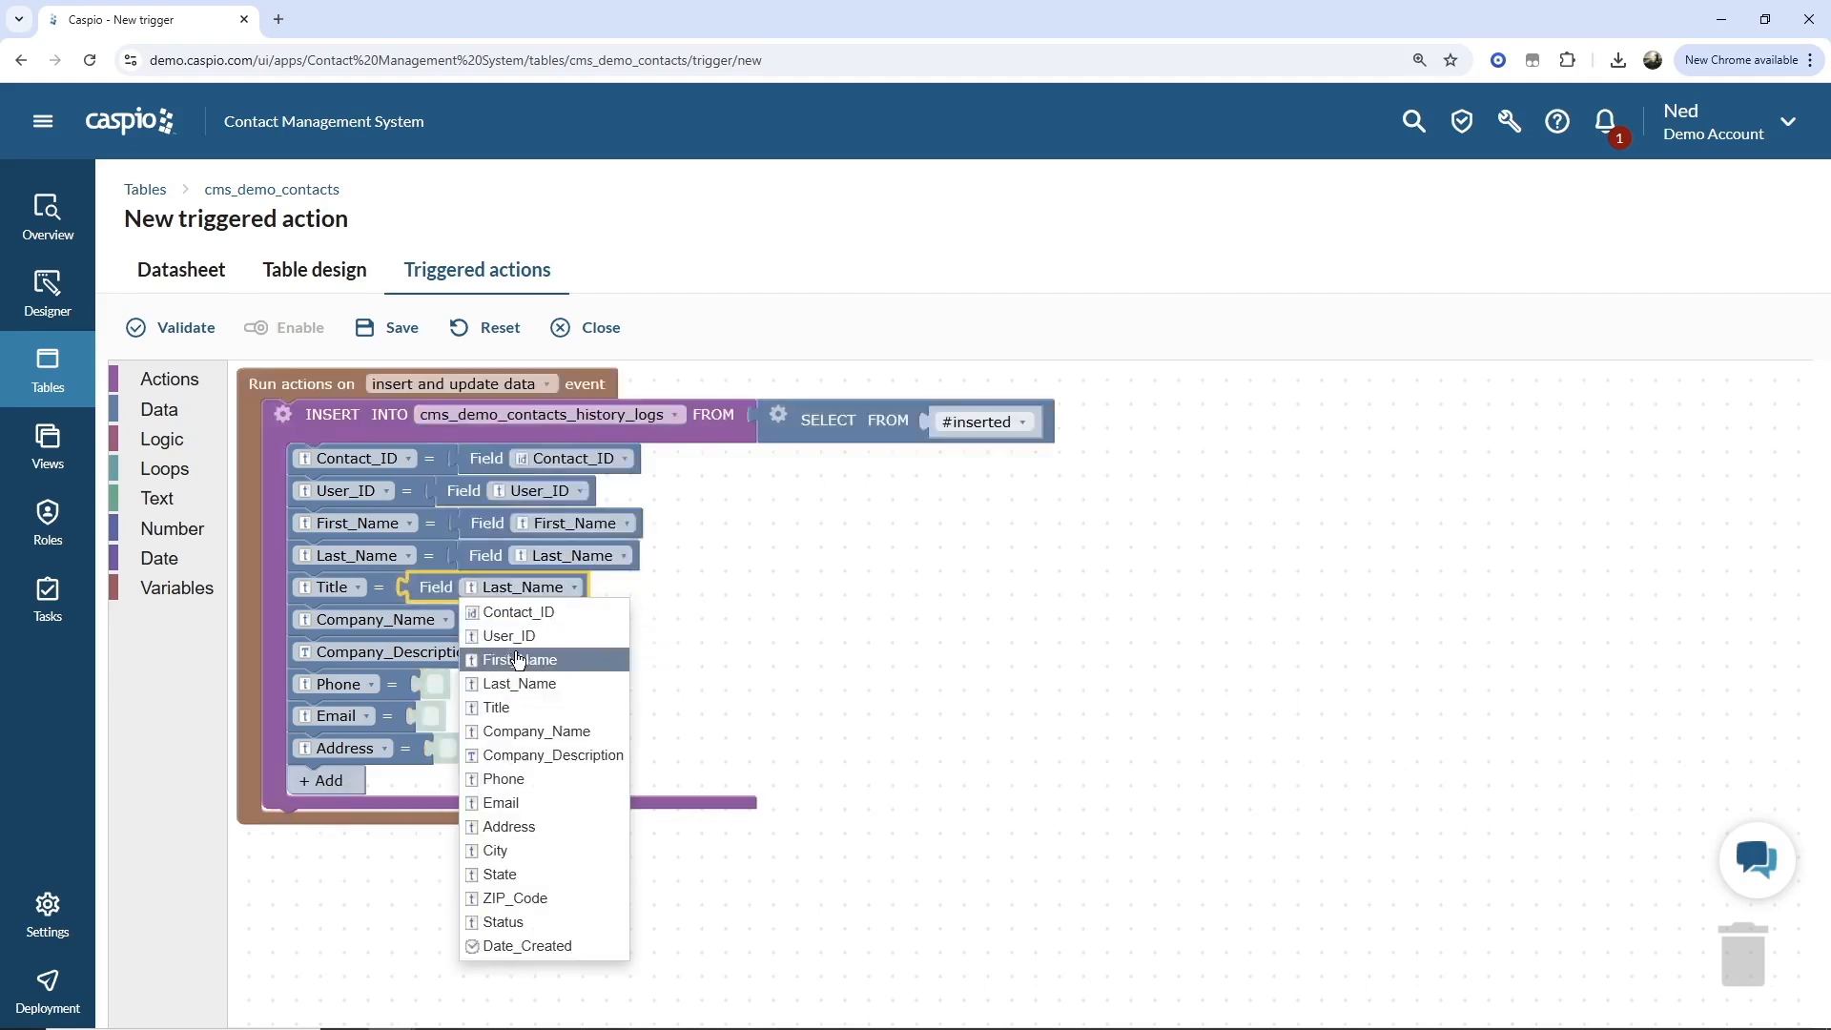
left_click(511, 697)
Remove the Company_Description row and map Company_Name to a duplicated field block set to Company_Name.
left_click_drag(484, 656, 1745, 959)
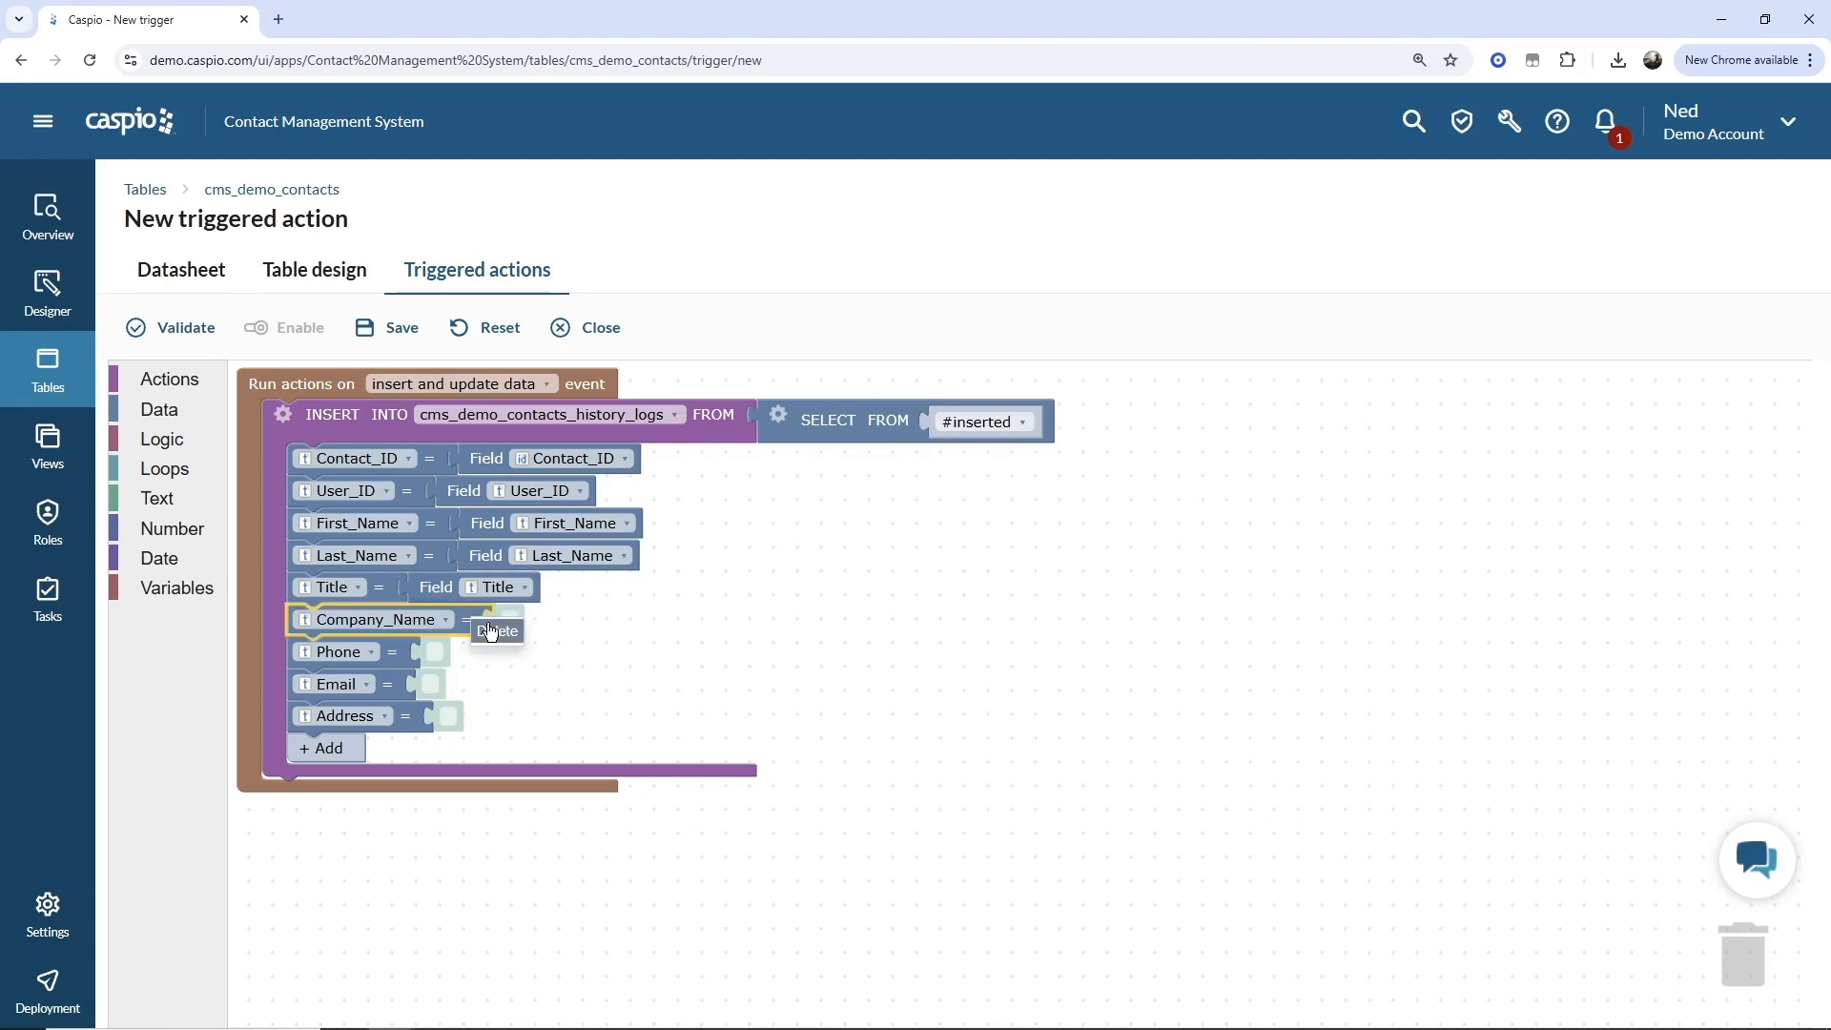
right_click(466, 589)
left_click(497, 604)
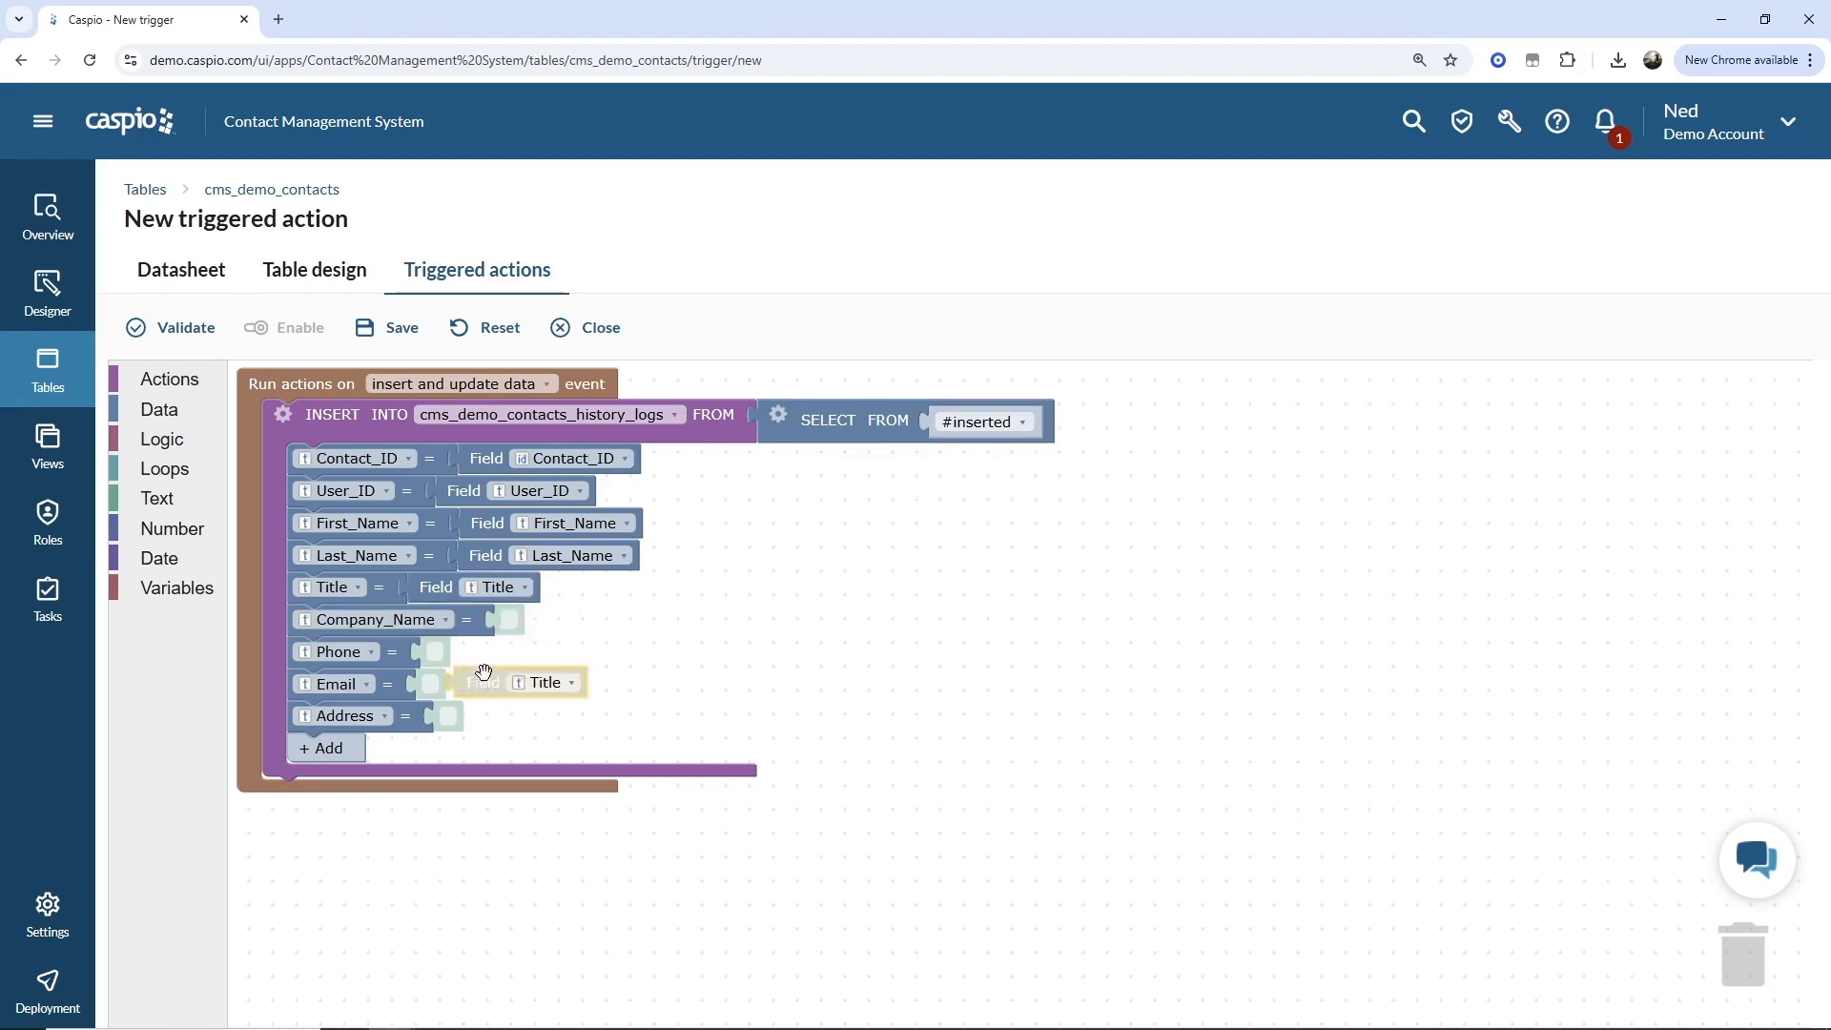
left_click_drag(467, 677, 512, 618)
left_click(582, 620)
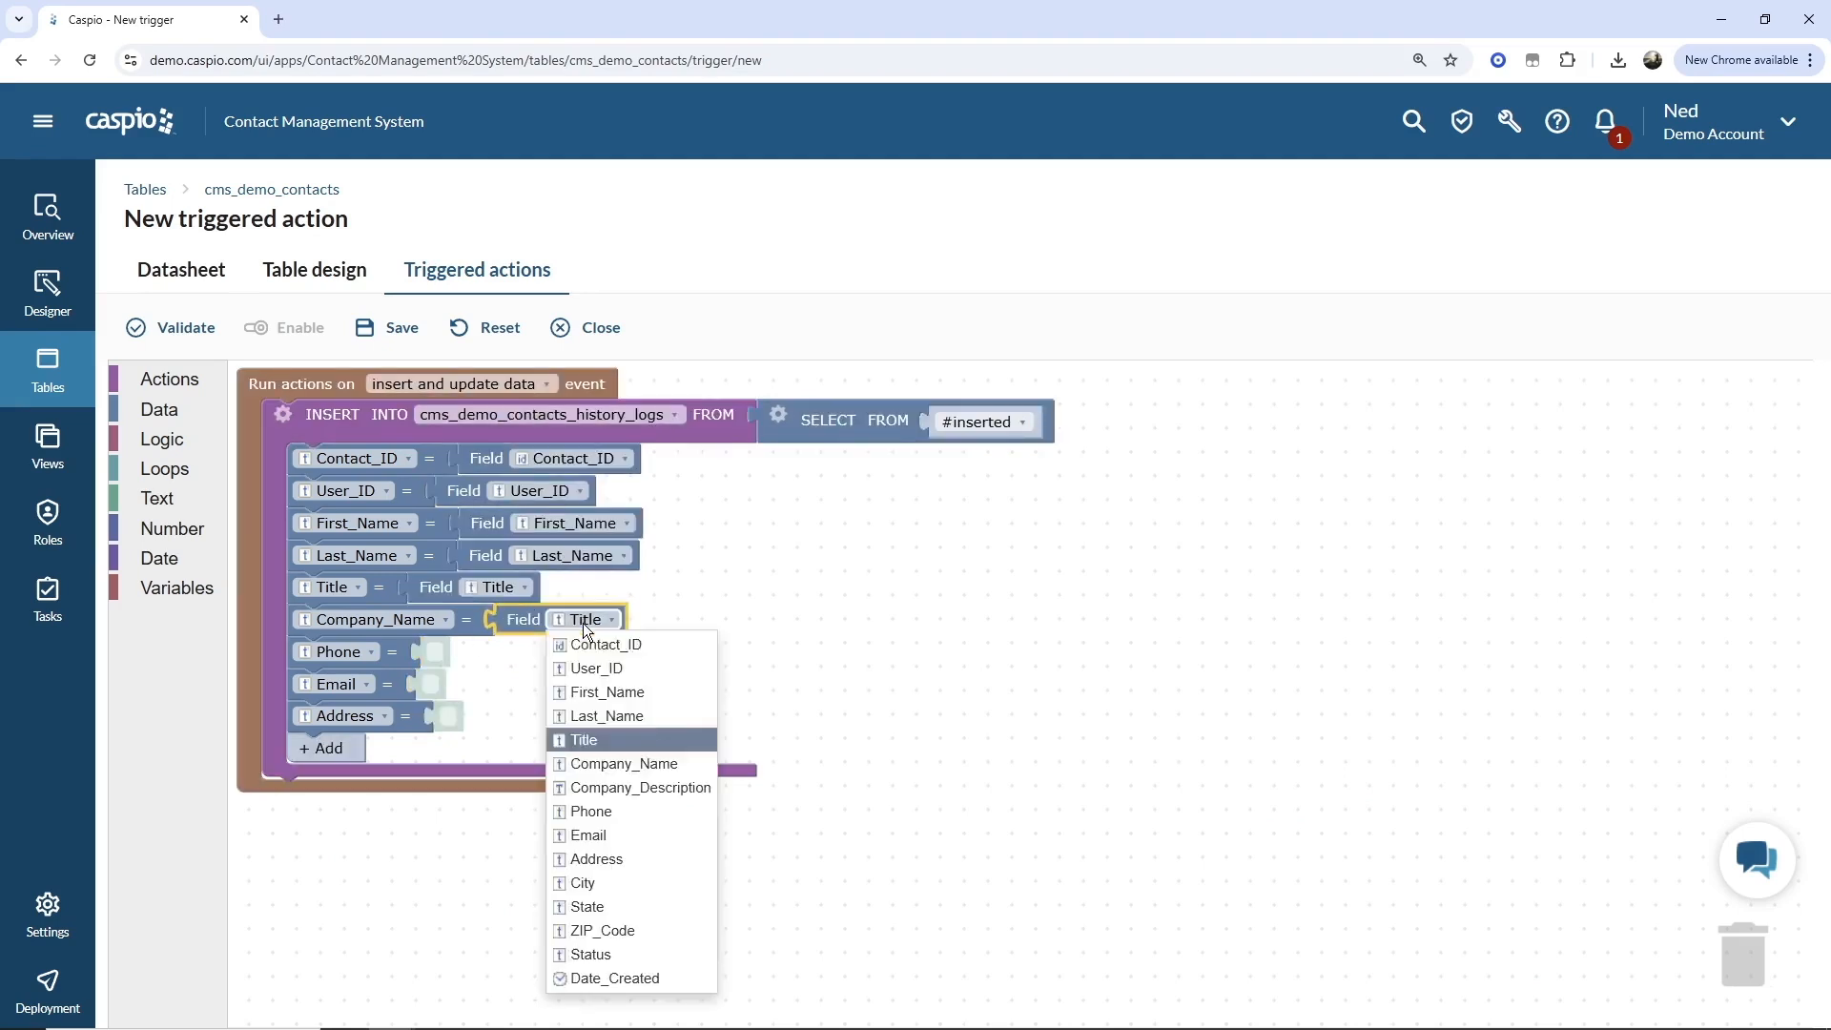
left_click(625, 766)
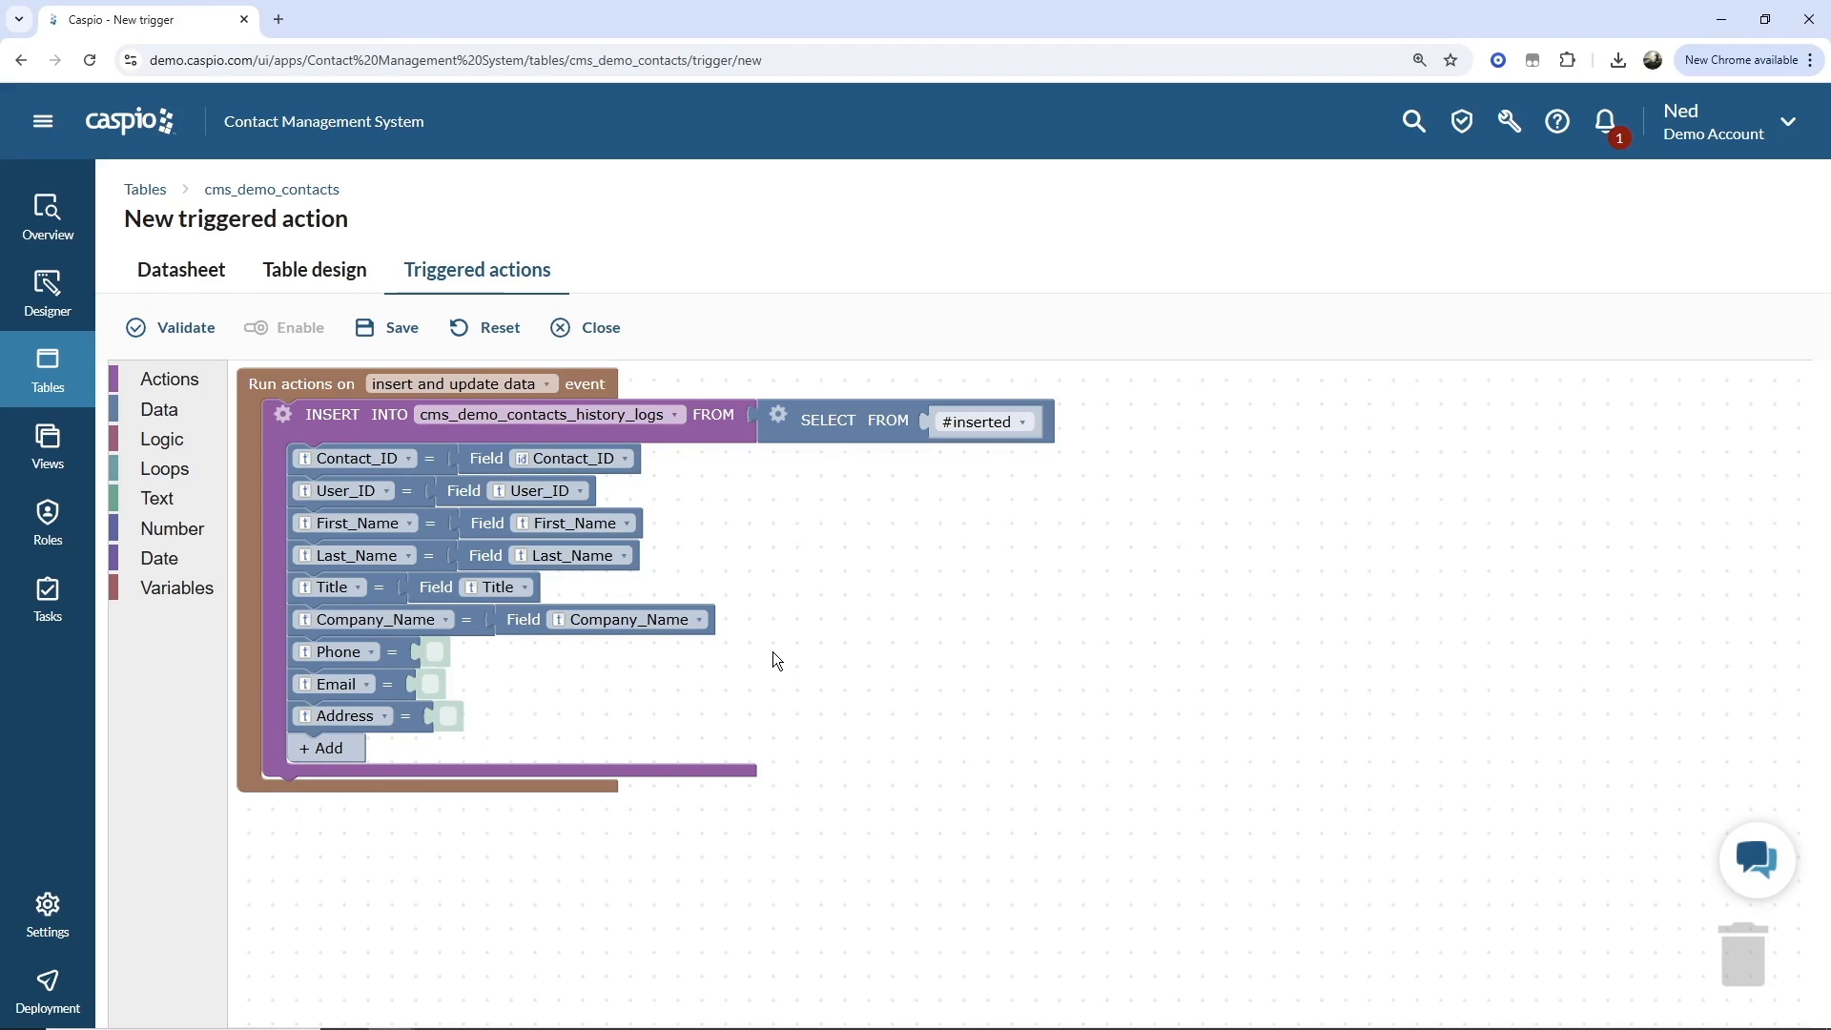
Save and enable the triggered action named "Copy contact info to history log table".
left_click(402, 329)
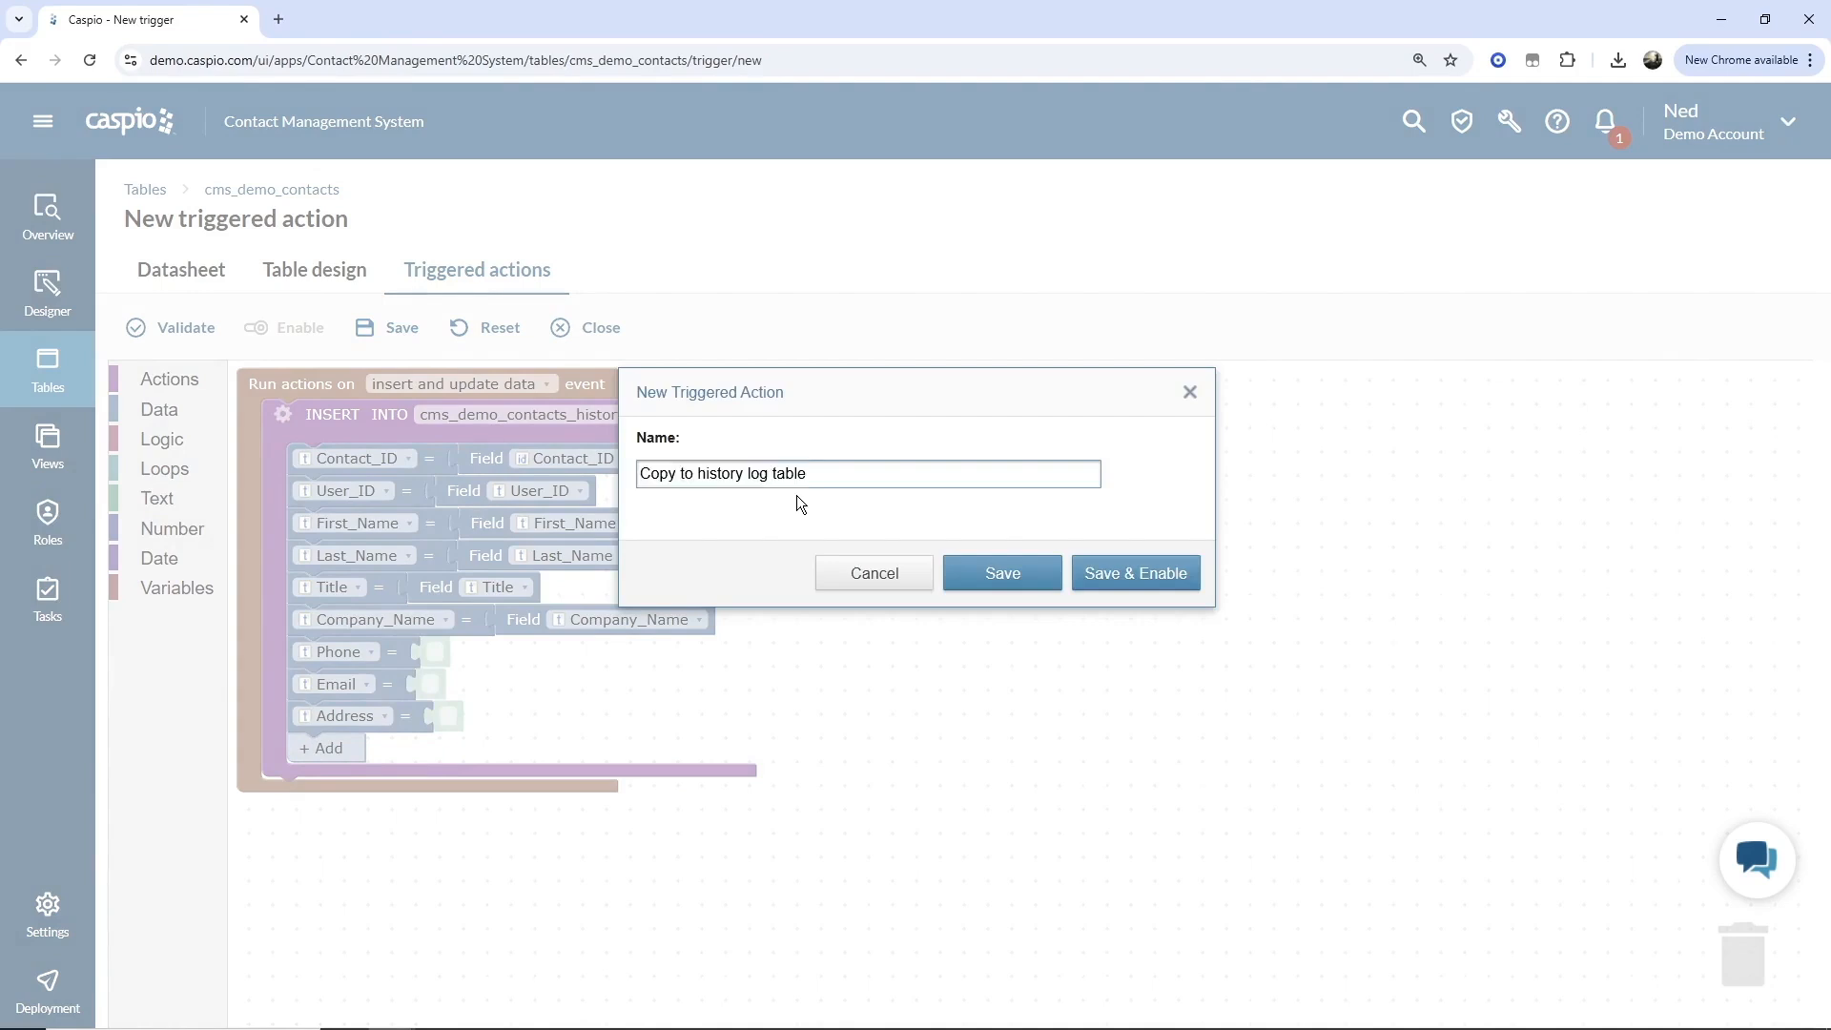
type("contact inf")
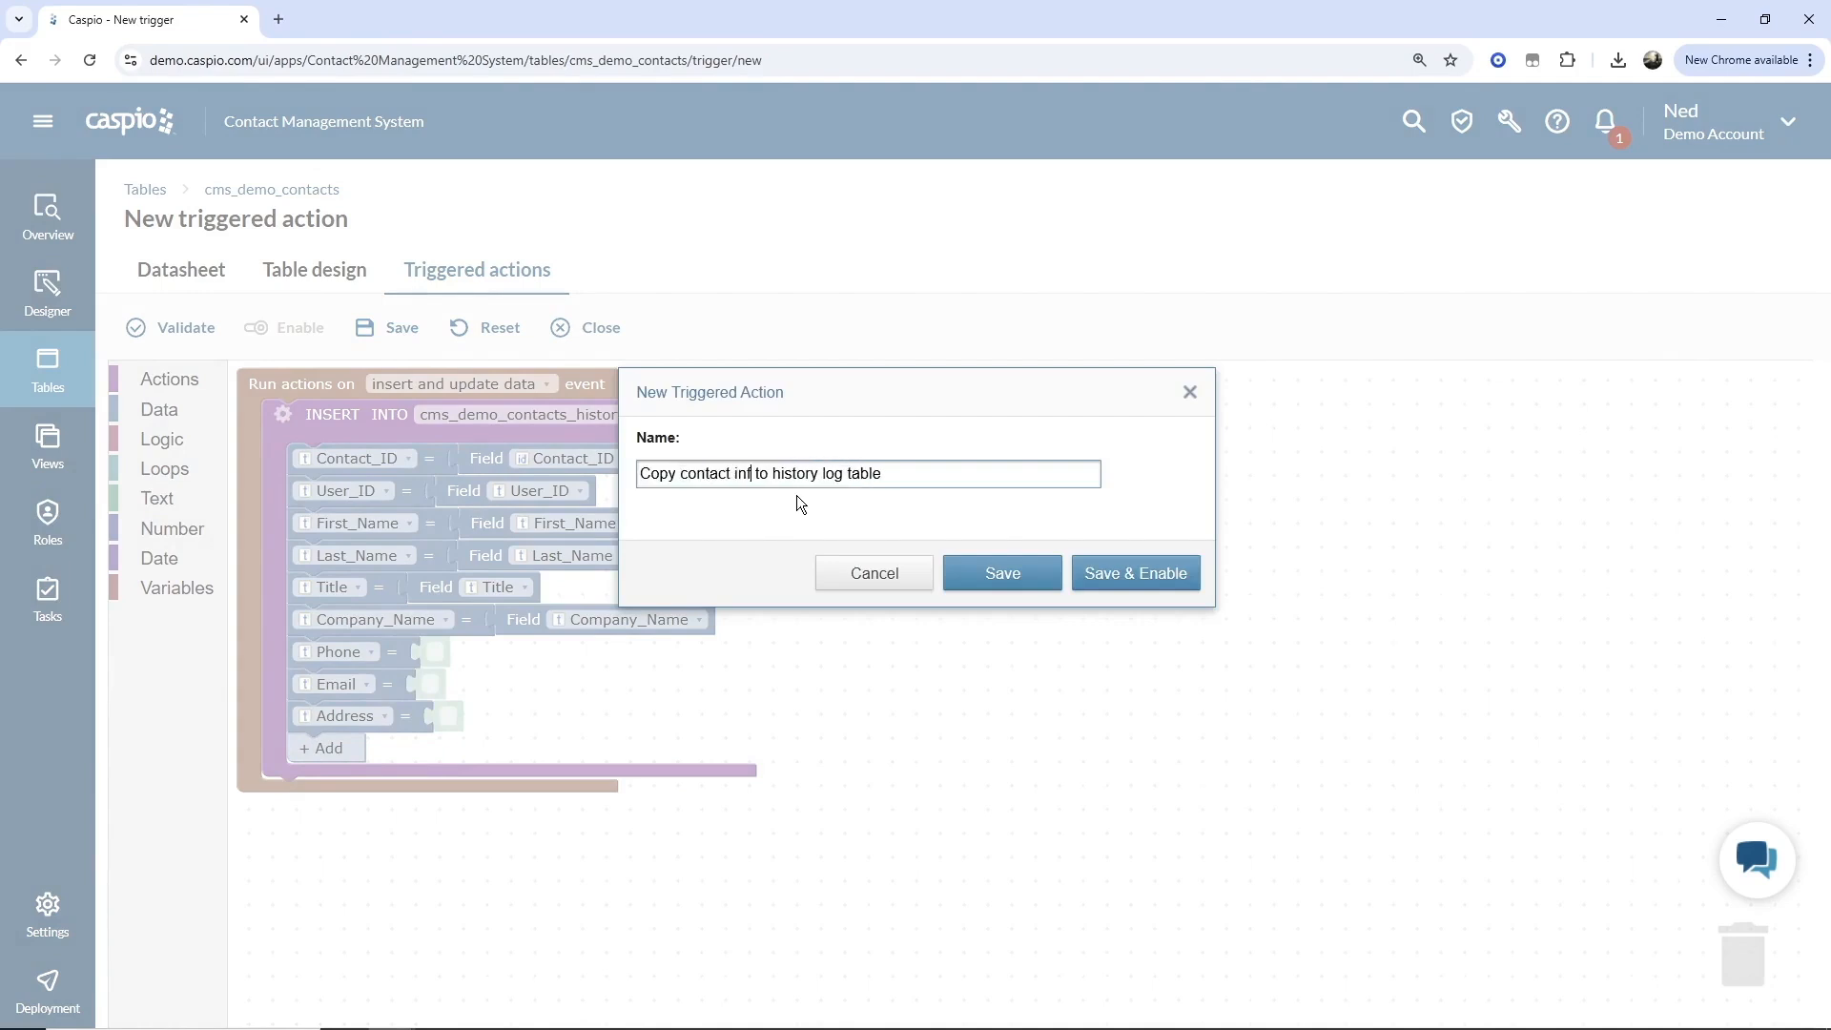
type("o")
left_click(1107, 570)
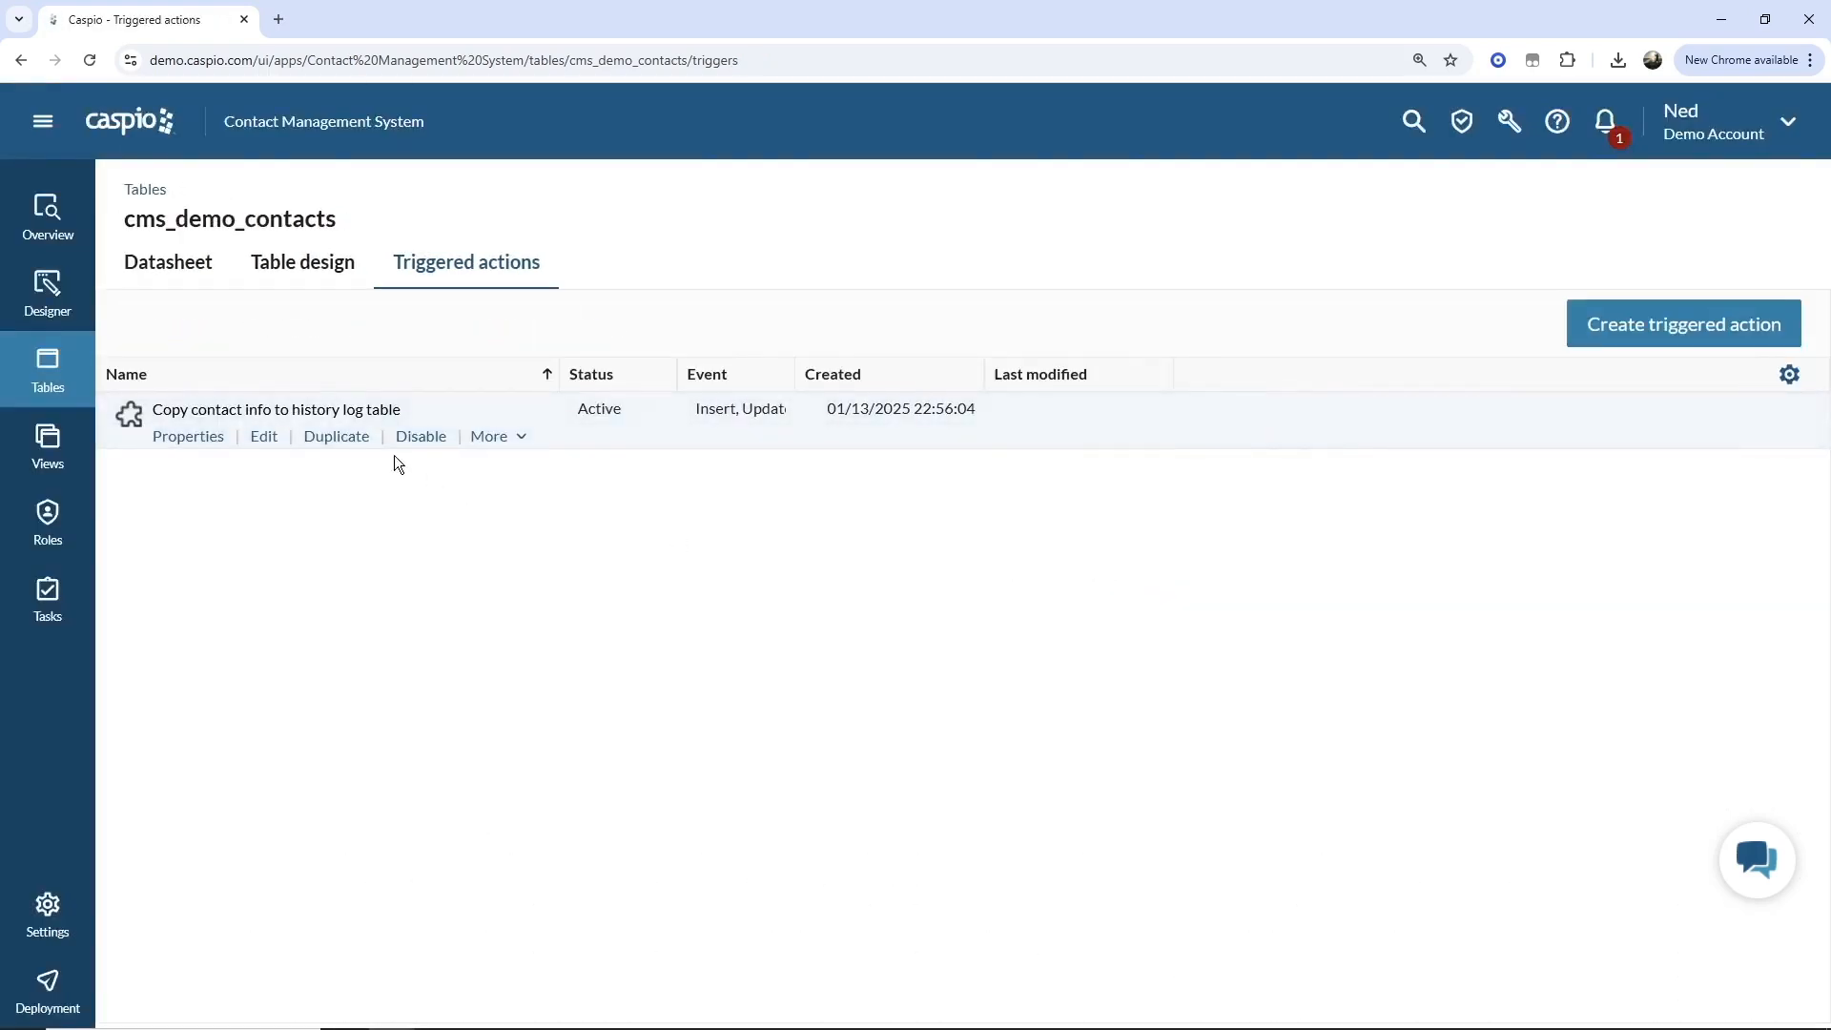
Open the cms_demo_contacts datasheet and edit the first record's Last_Name and set its Title to CEO.
left_click(70, 371)
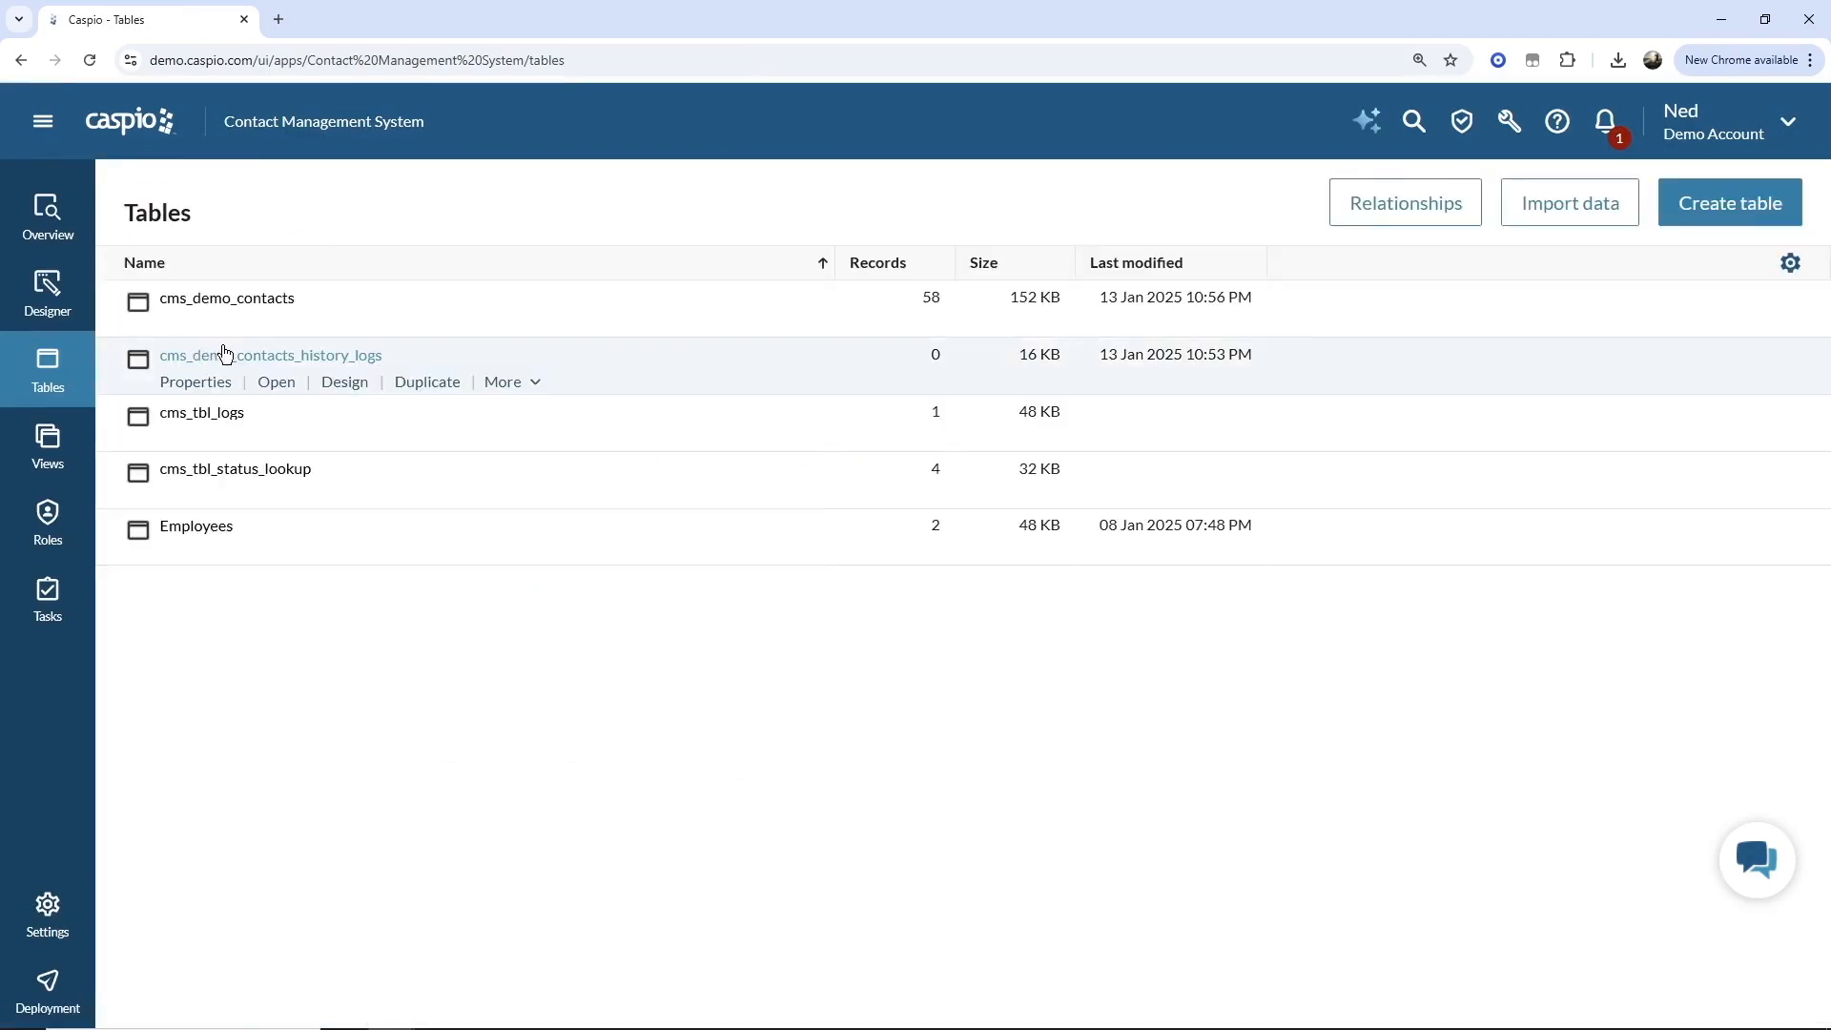
left_click(274, 326)
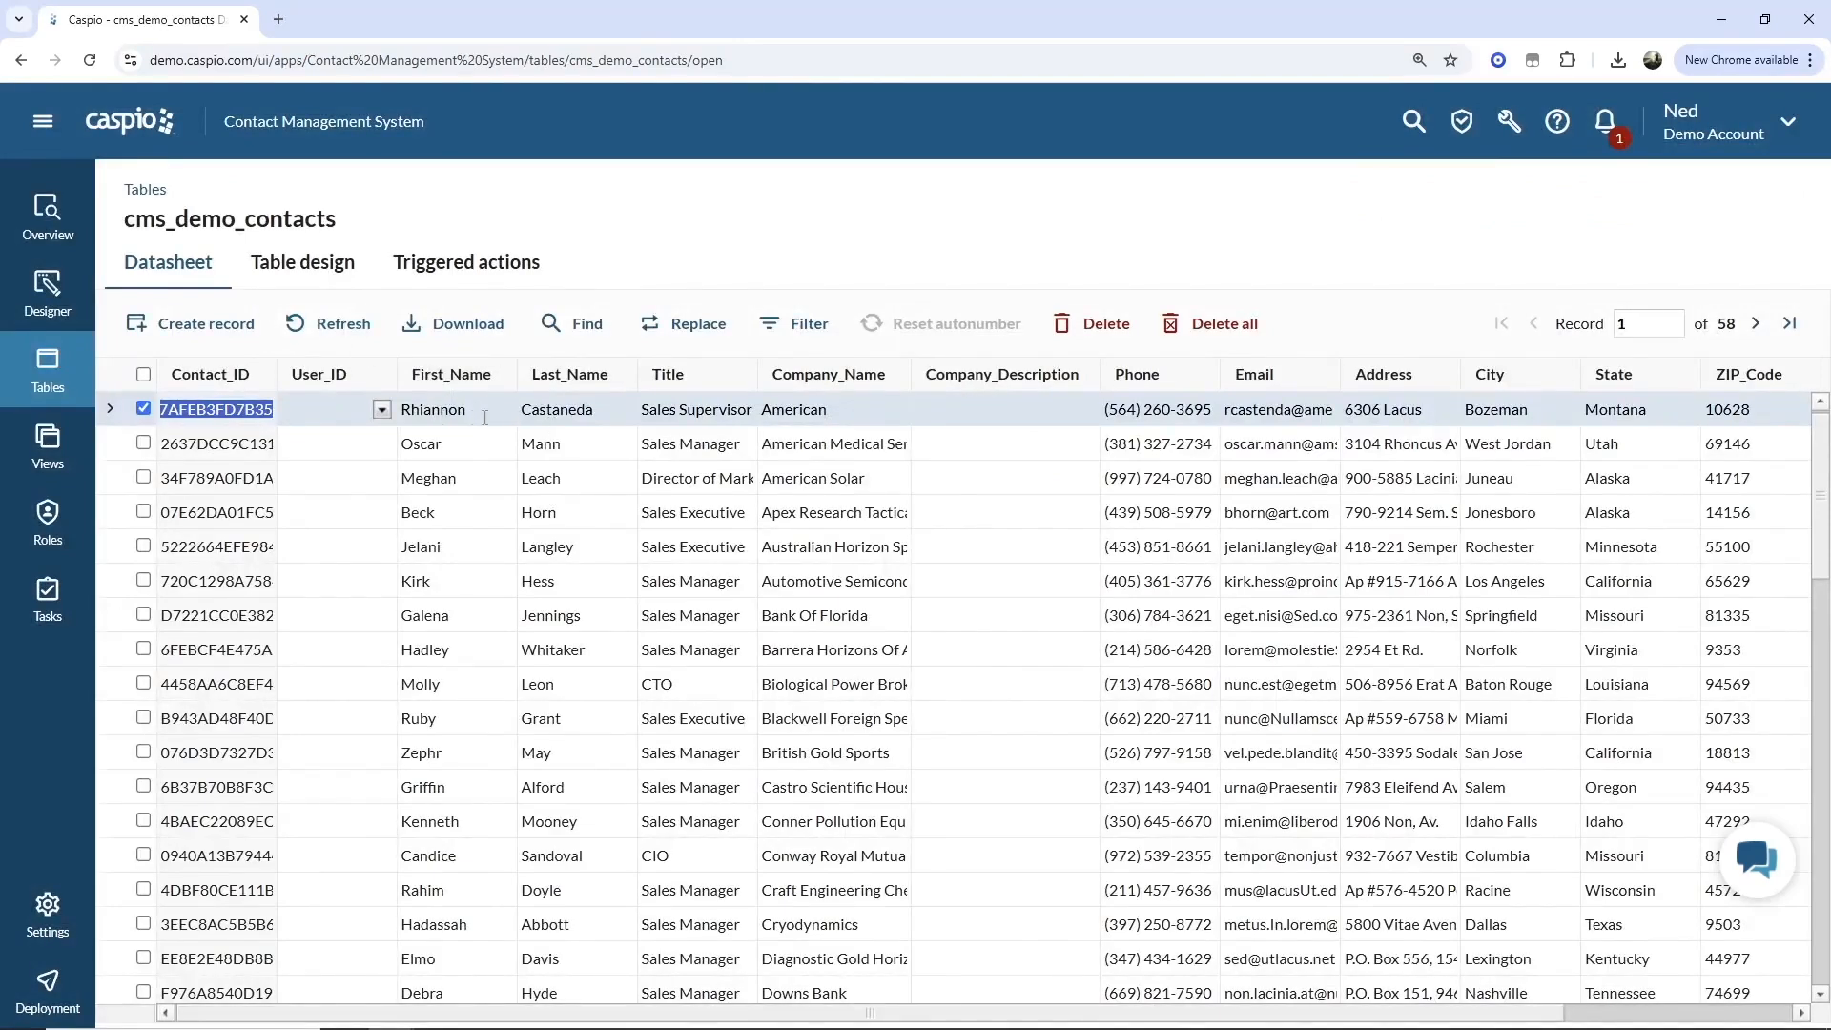
left_click(617, 411)
left_click_drag(607, 410, 514, 406)
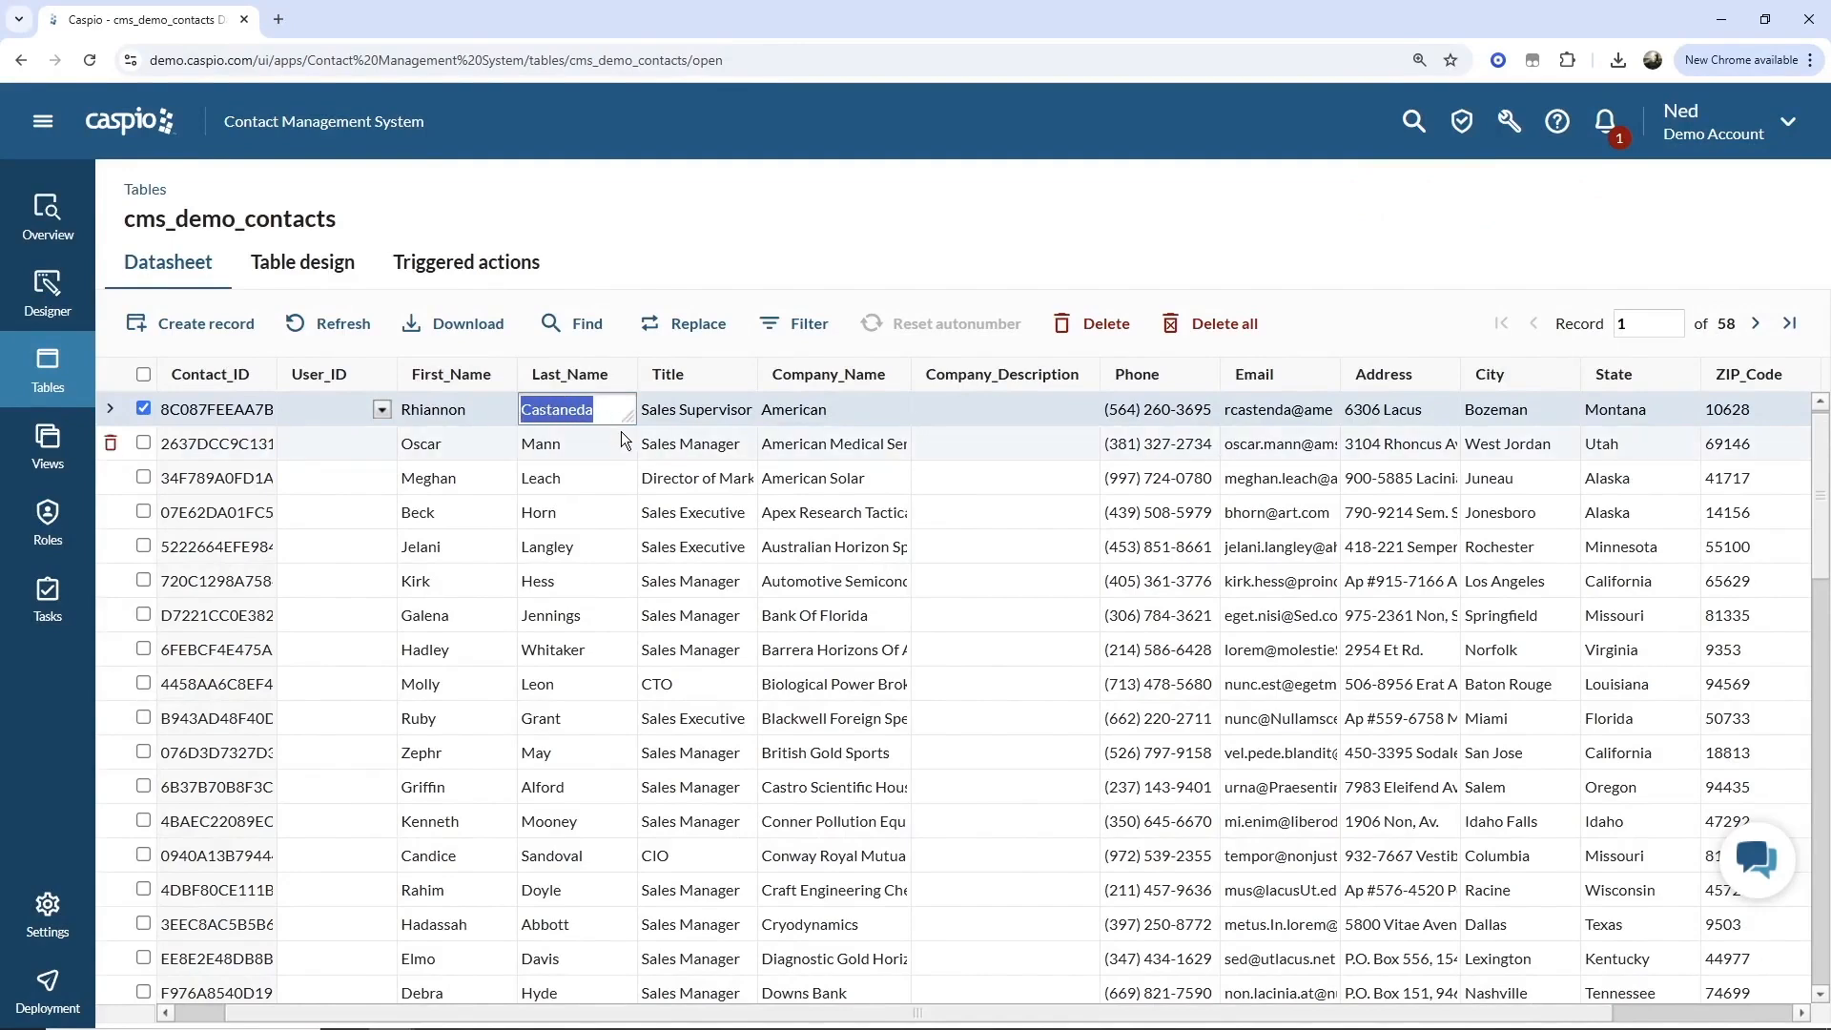
type("Lee")
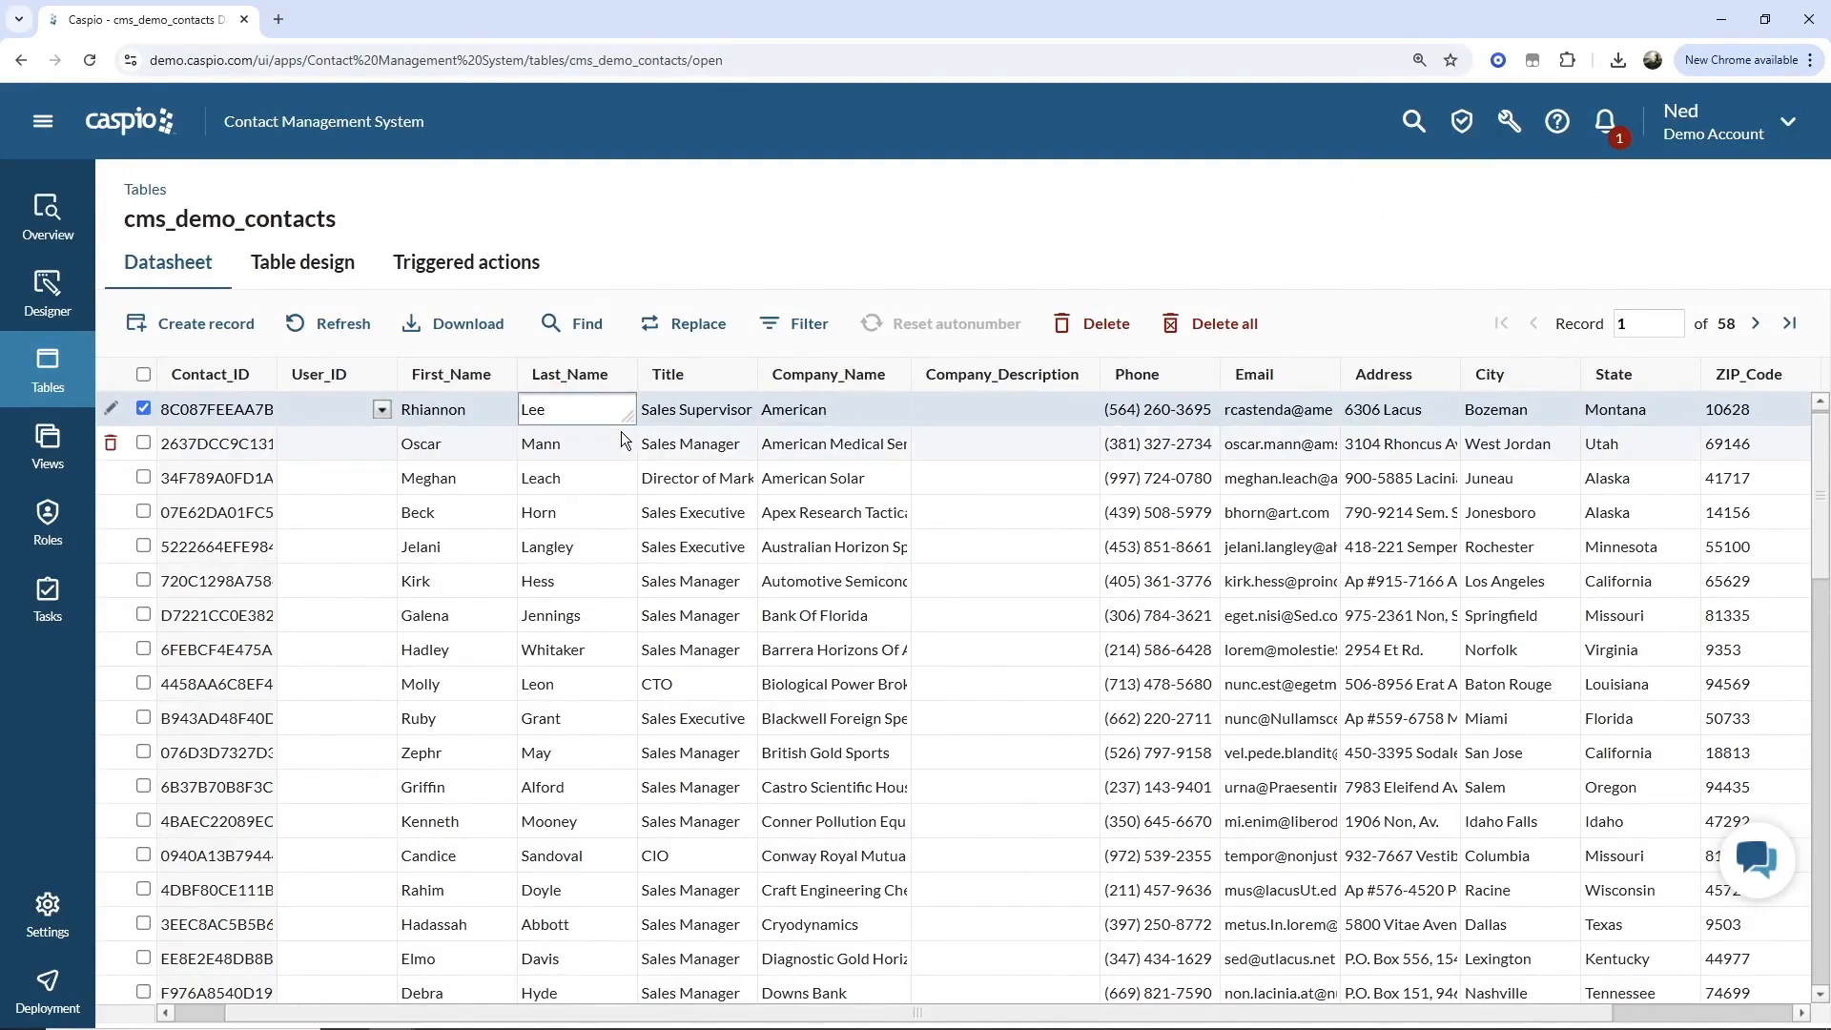
left_click(699, 415)
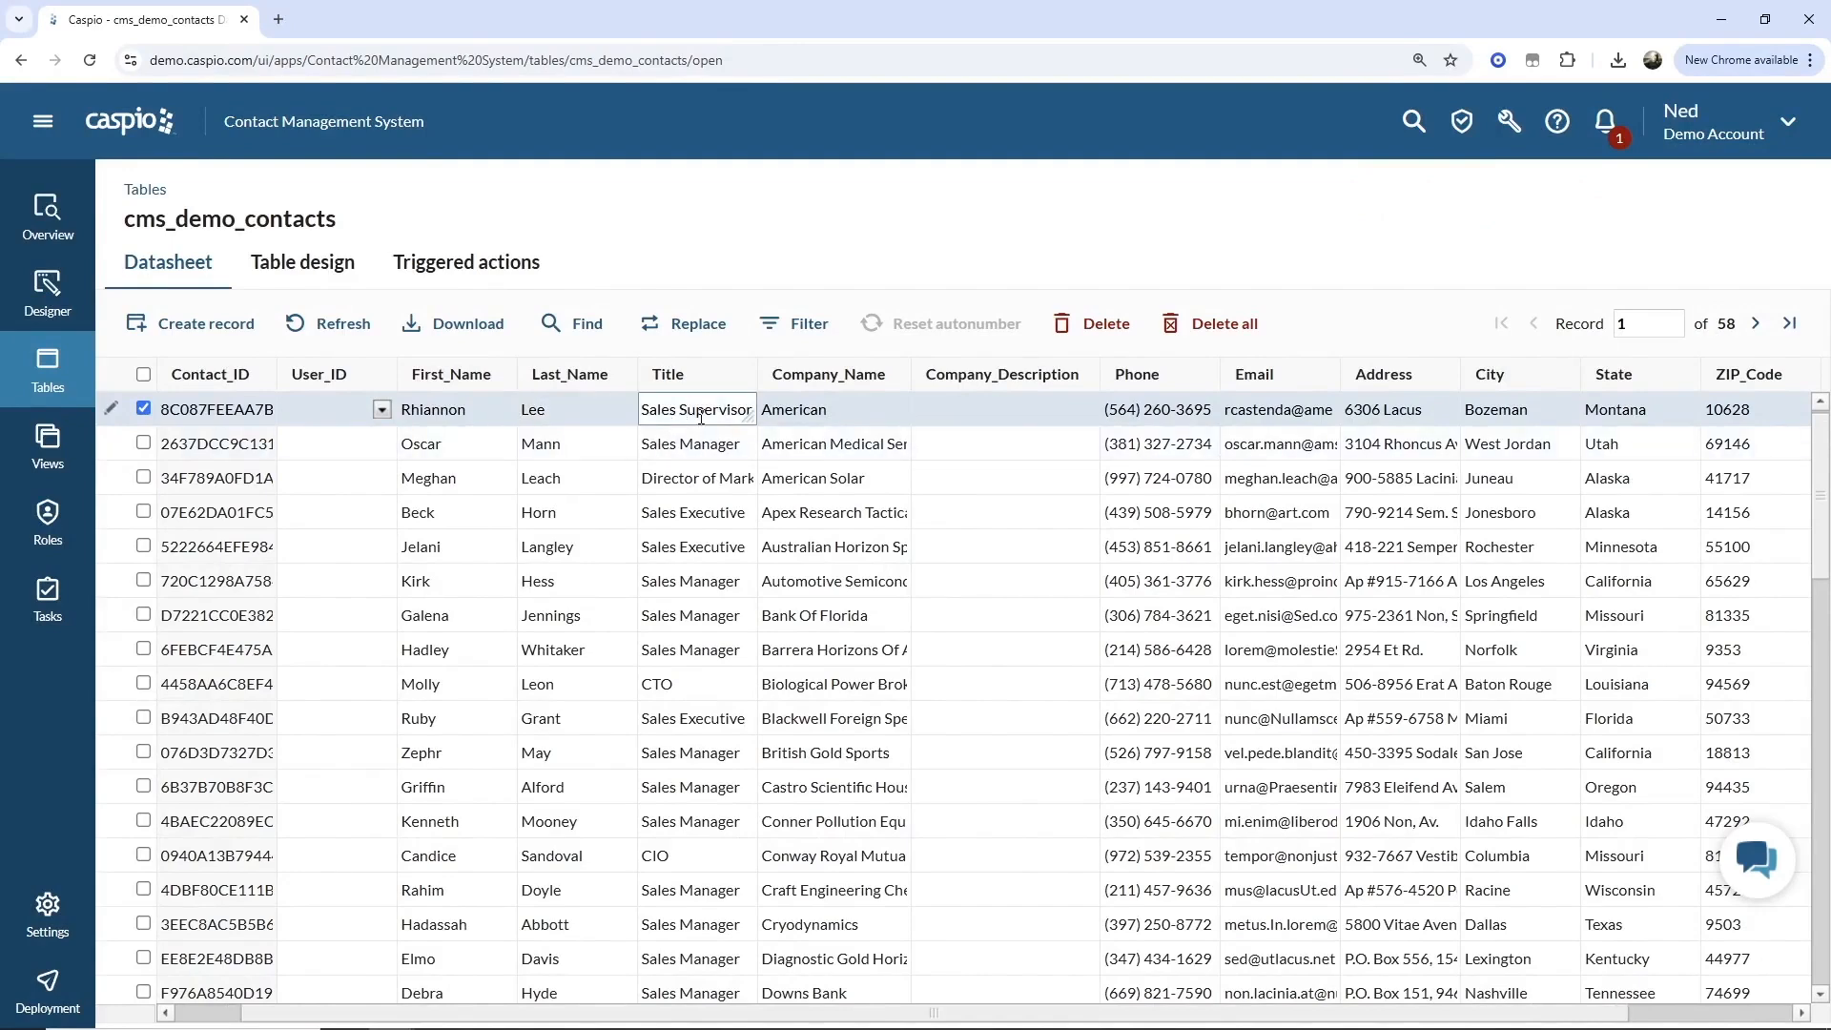
key("ctrl+a")
type("CEO")
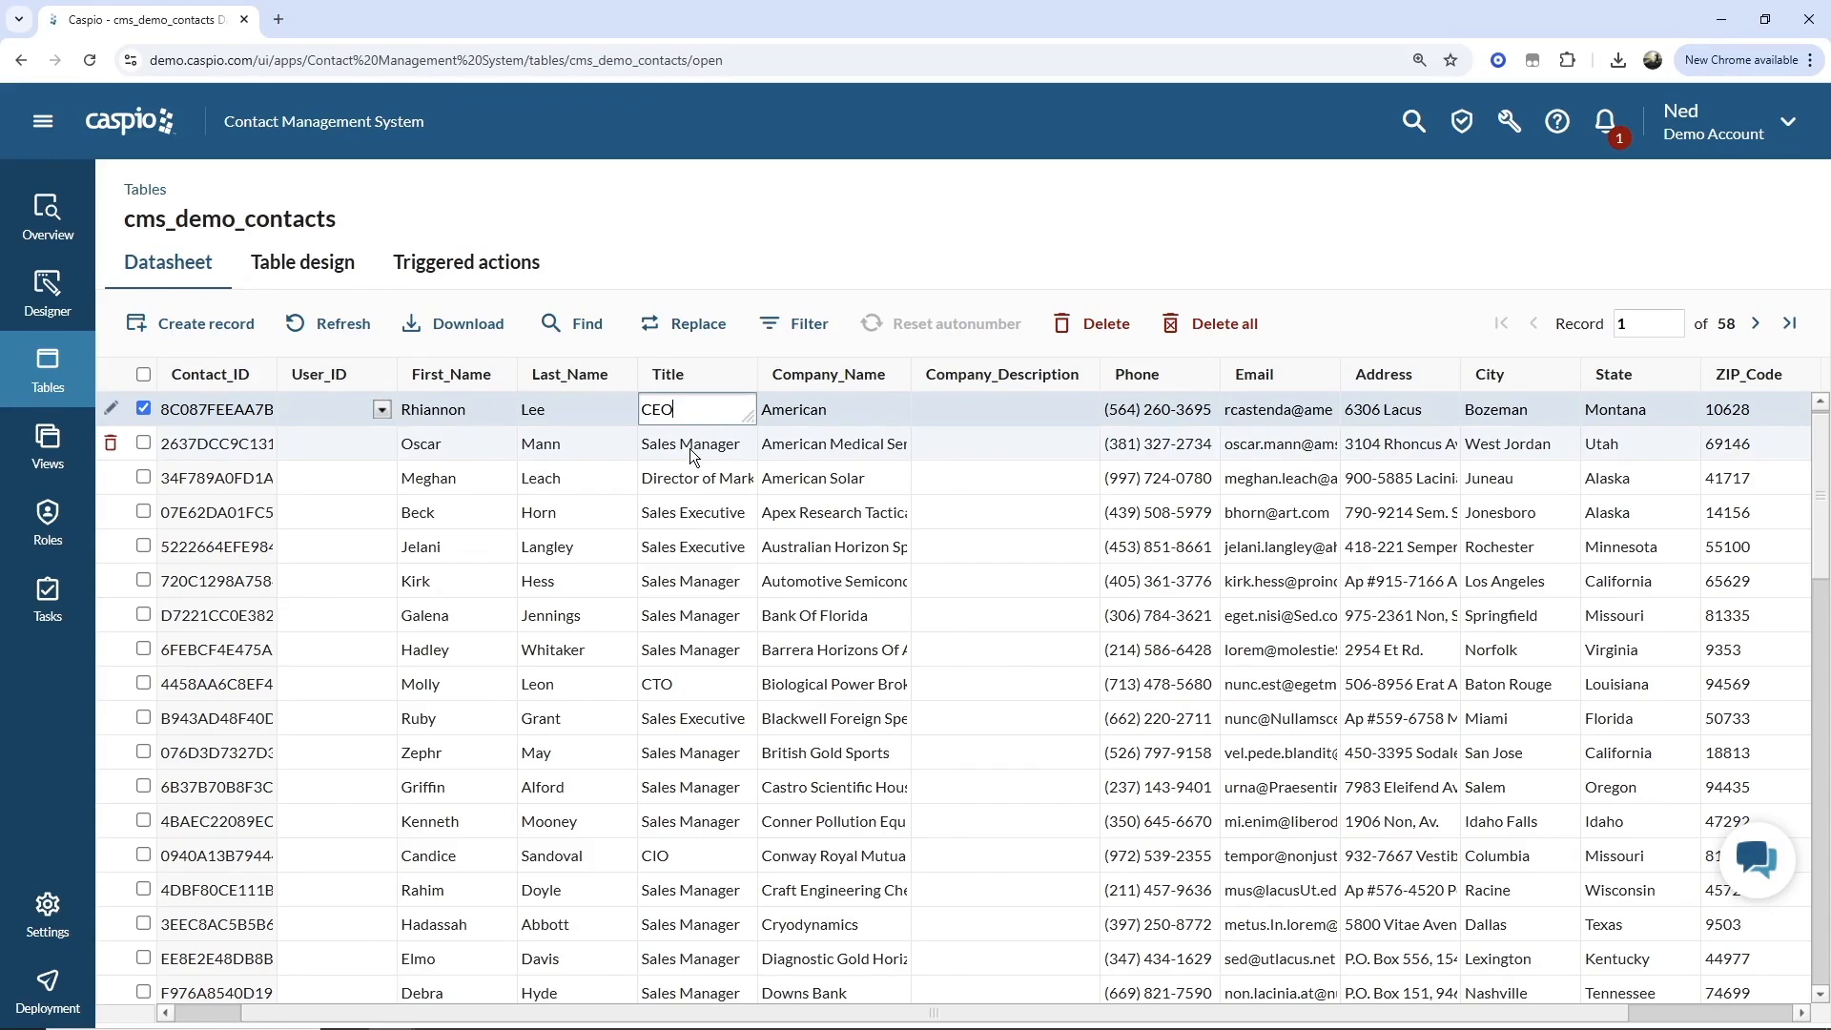
left_click(690, 448)
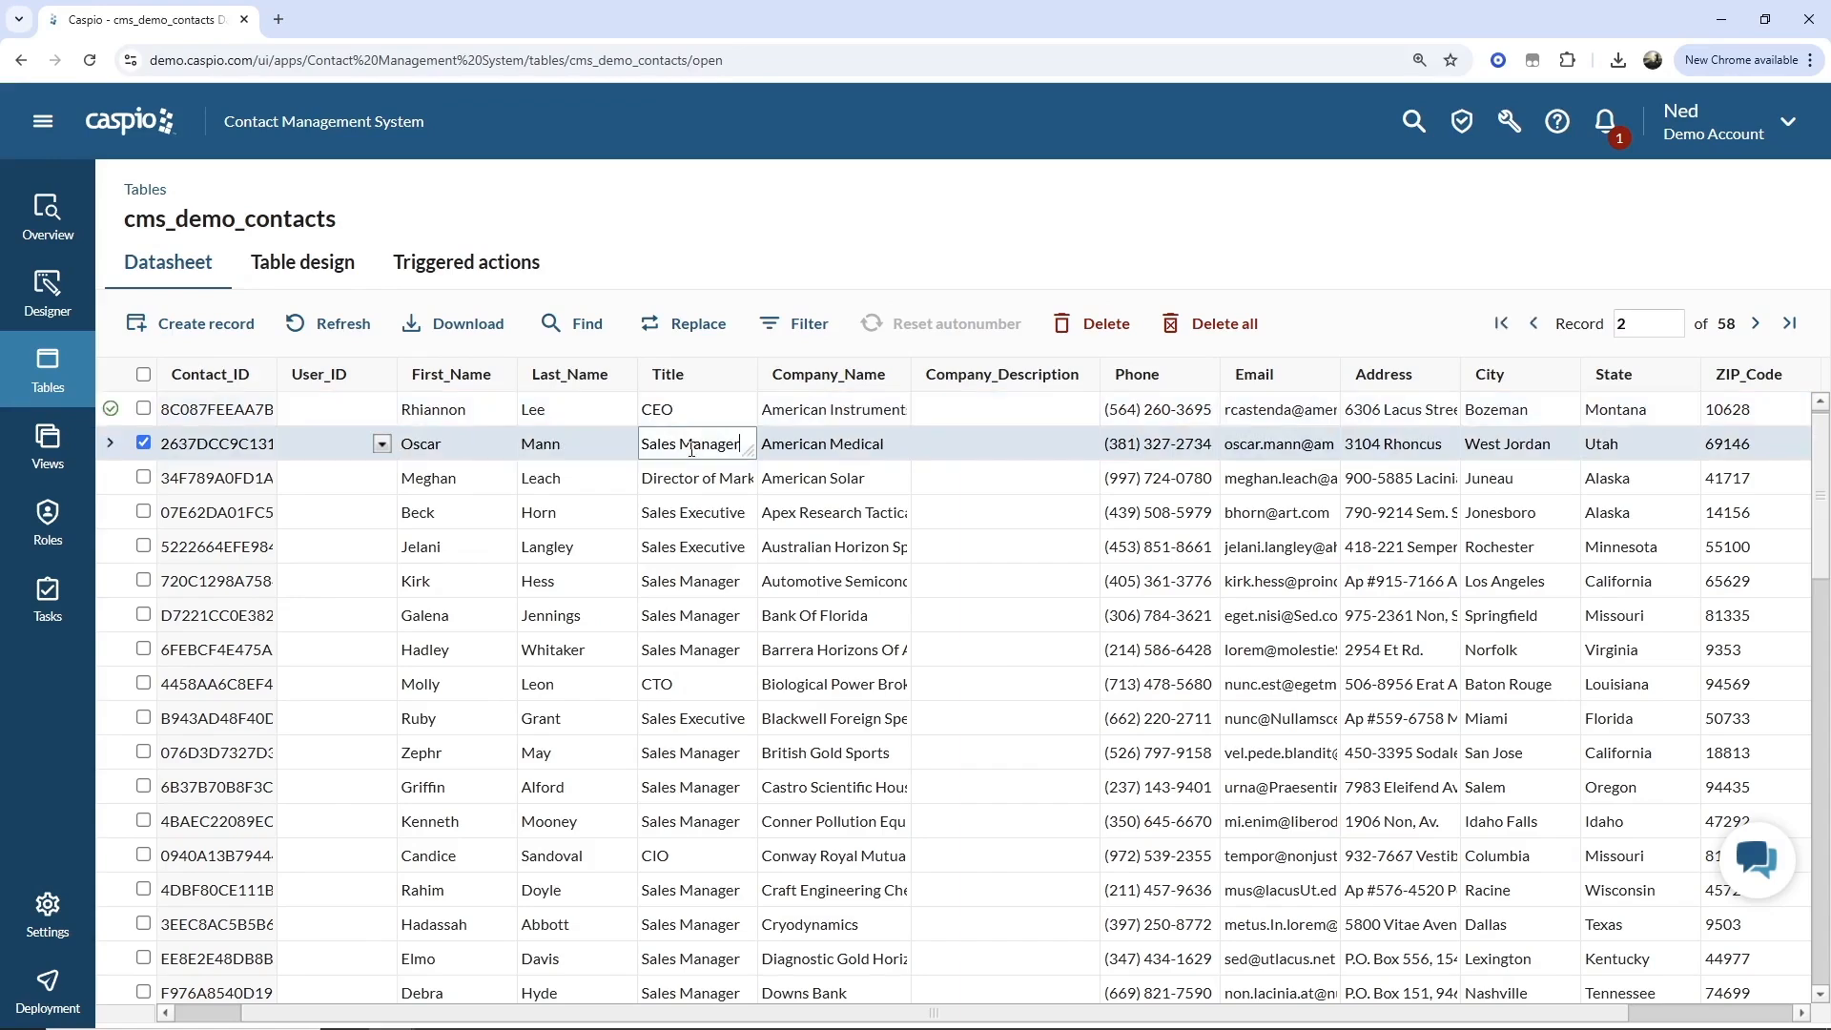
Open the cms_demo_contacts_history_logs datasheet to check for the logged change.
left_click(48, 372)
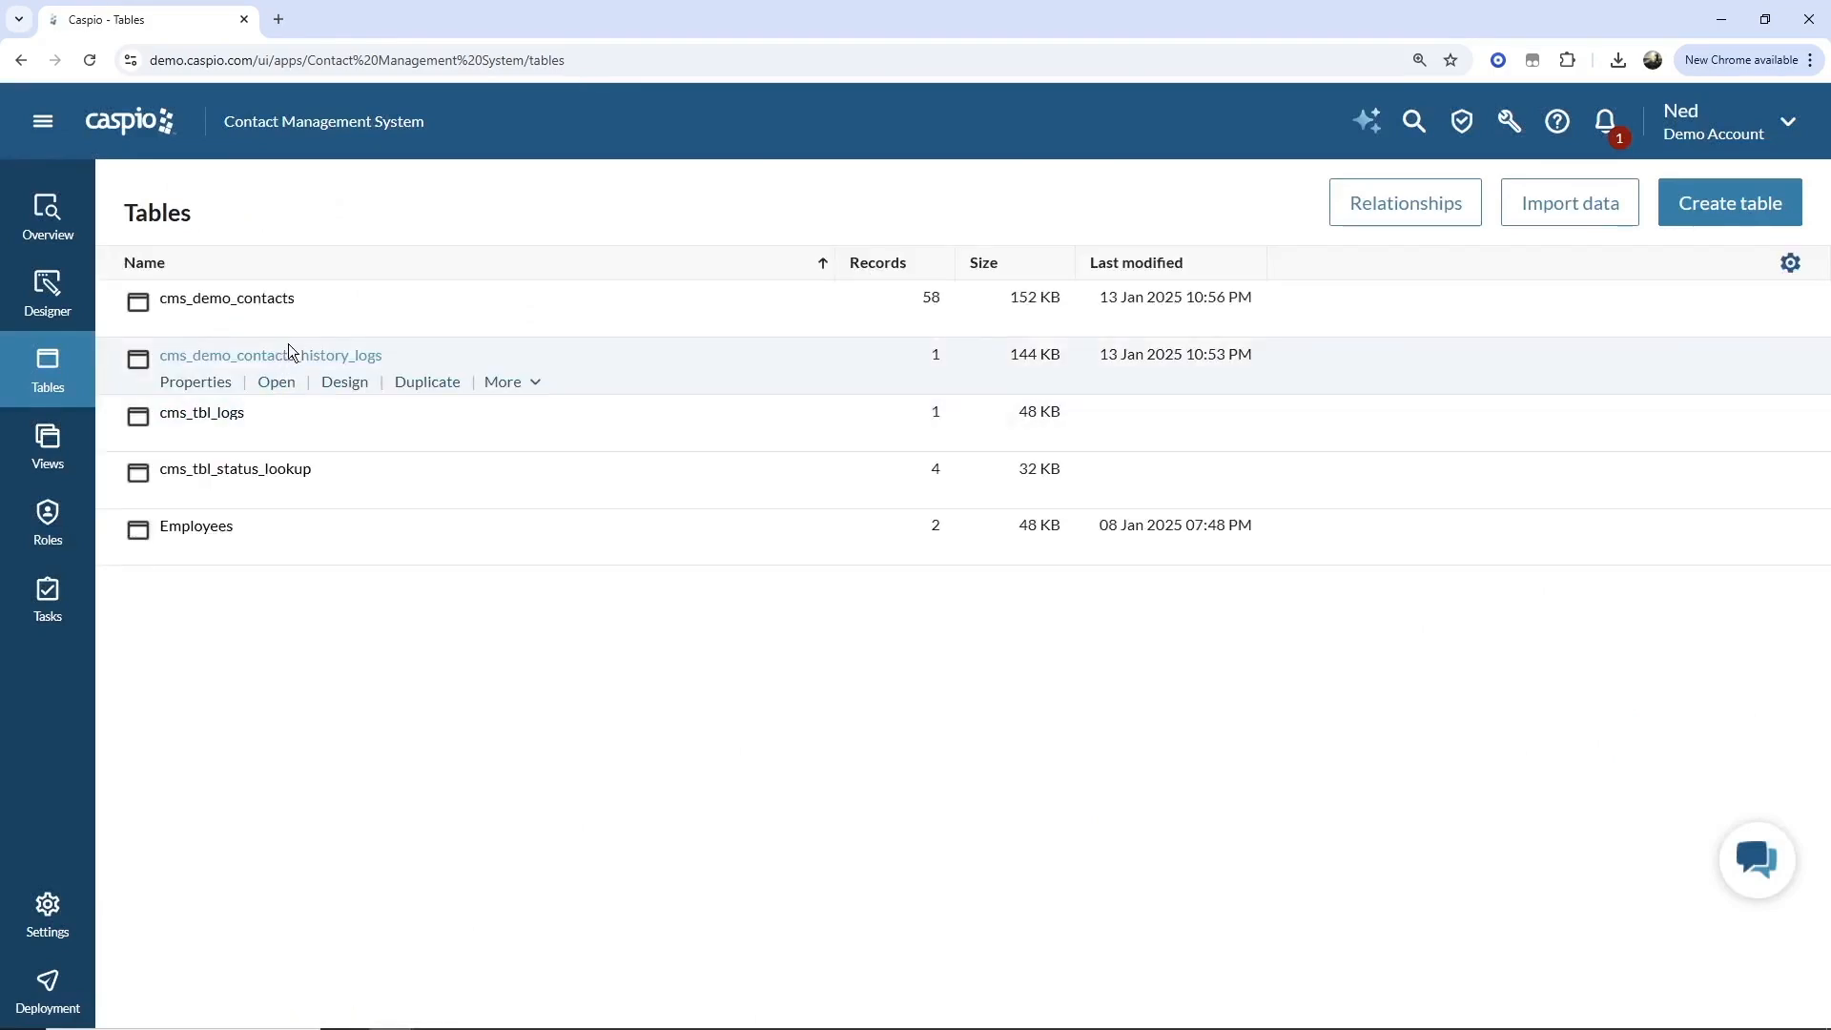
left_click(278, 384)
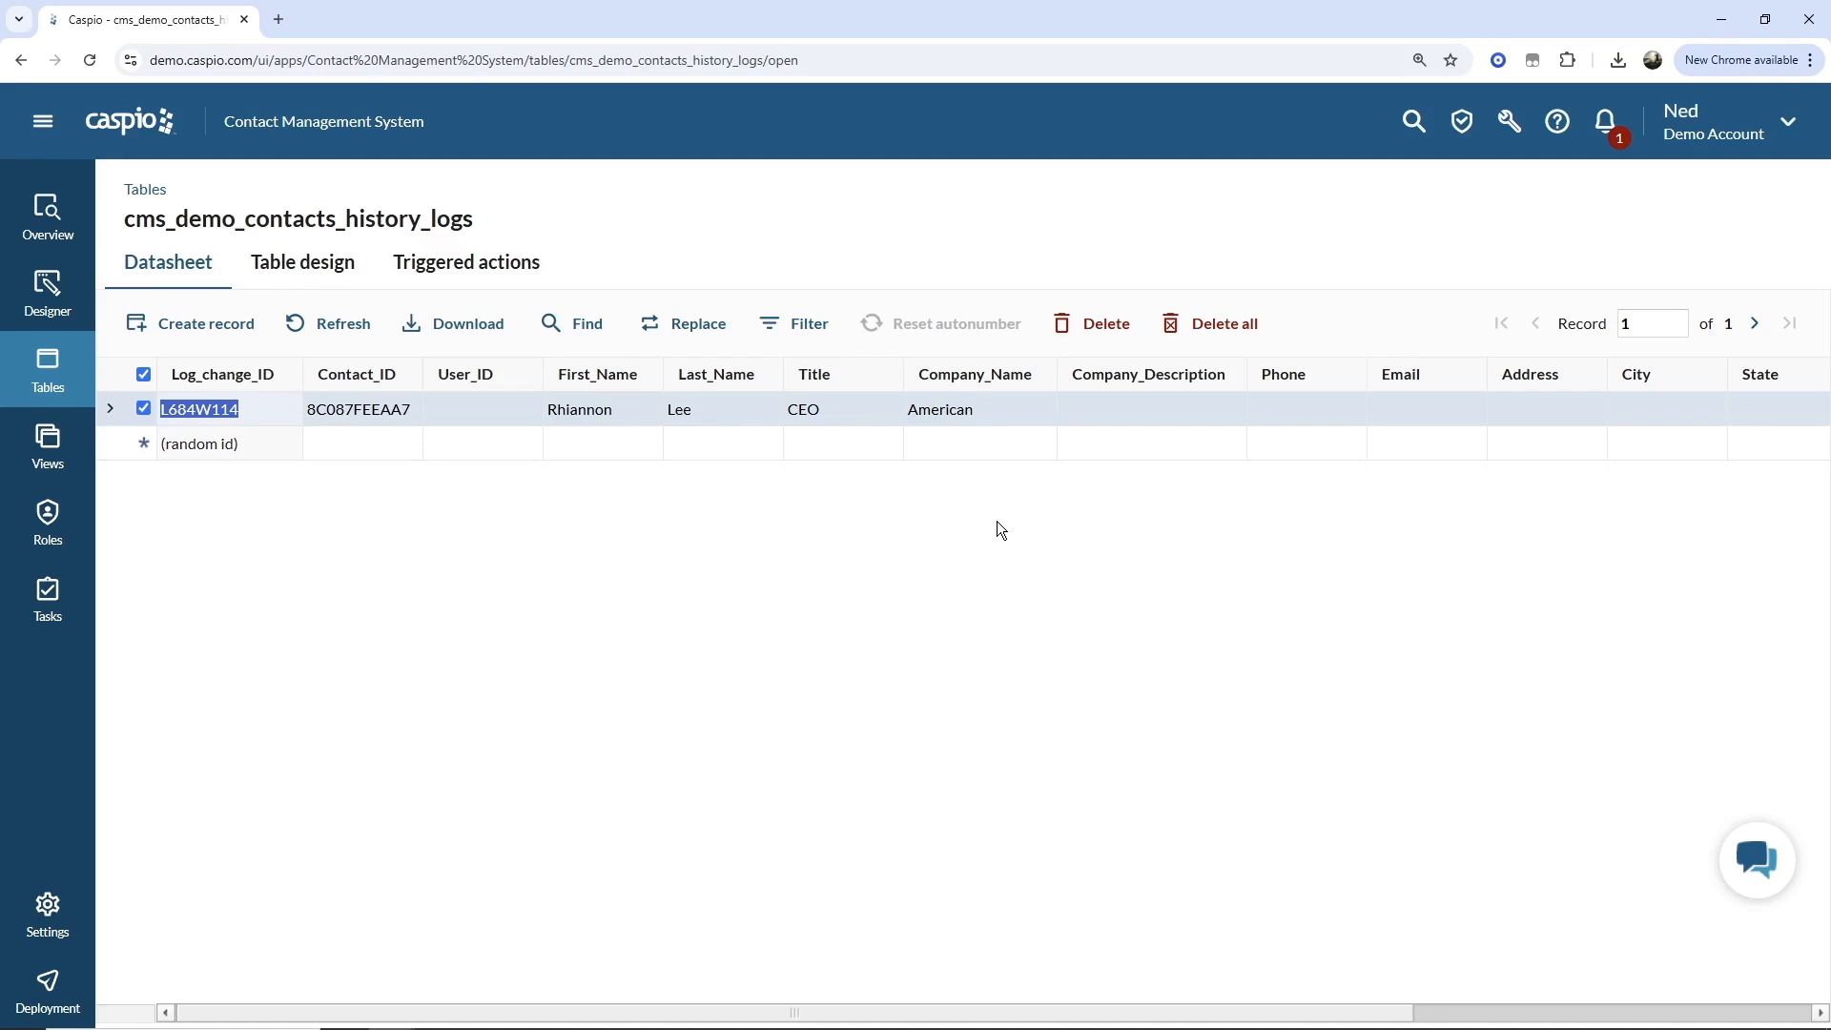
Open the cms_demo_contacts datasheet and scroll to its last records.
left_click(62, 360)
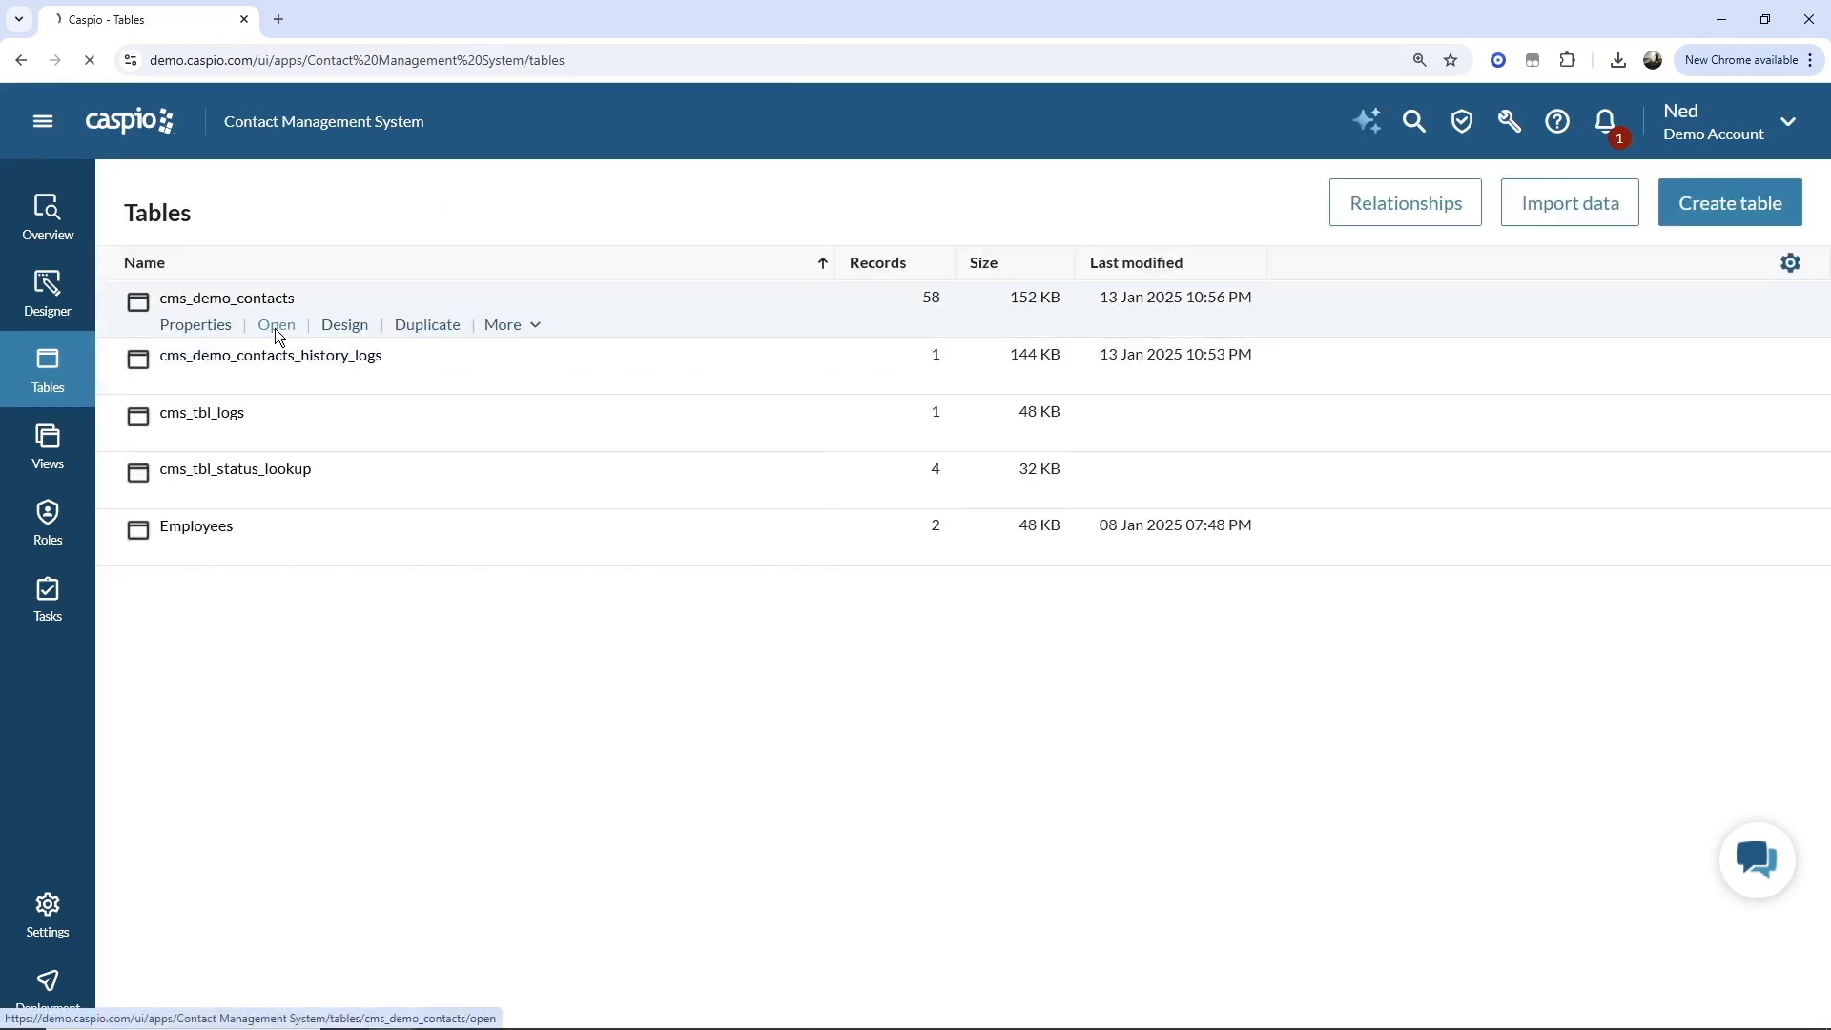
left_click(276, 325)
scroll(595, 599, "down", 7)
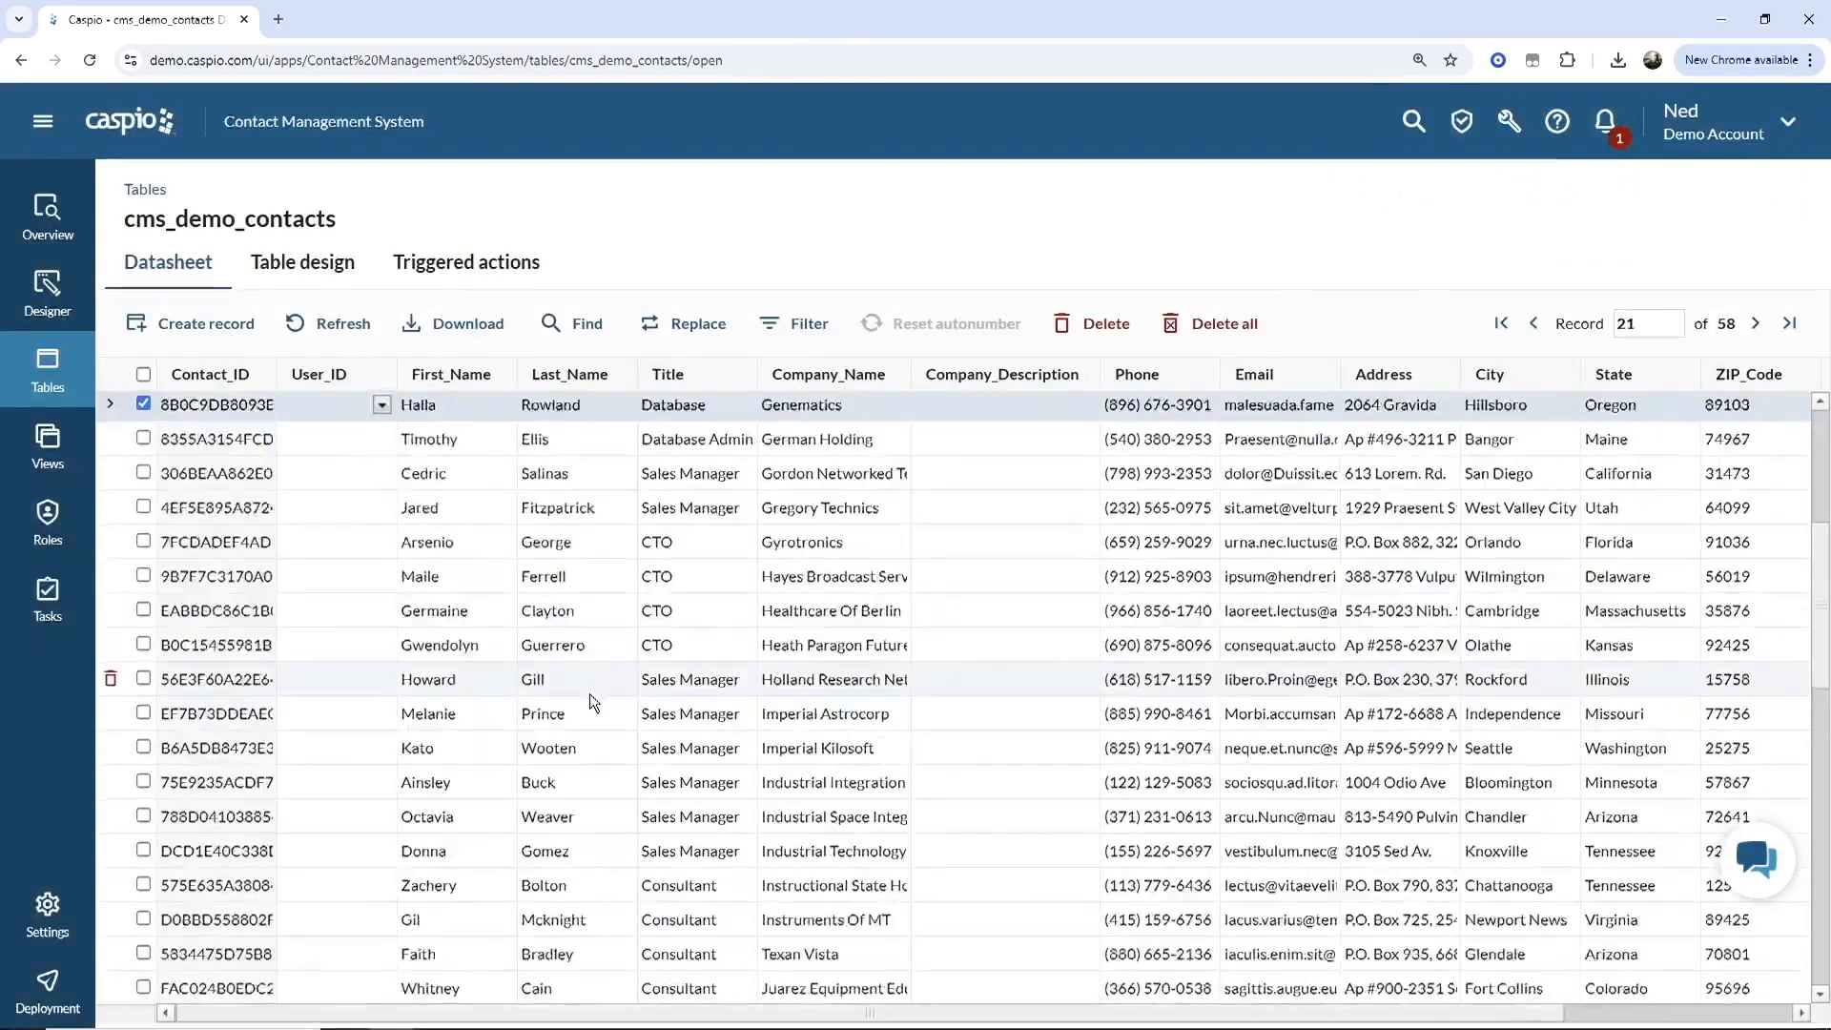
scroll(592, 697, "down", 8)
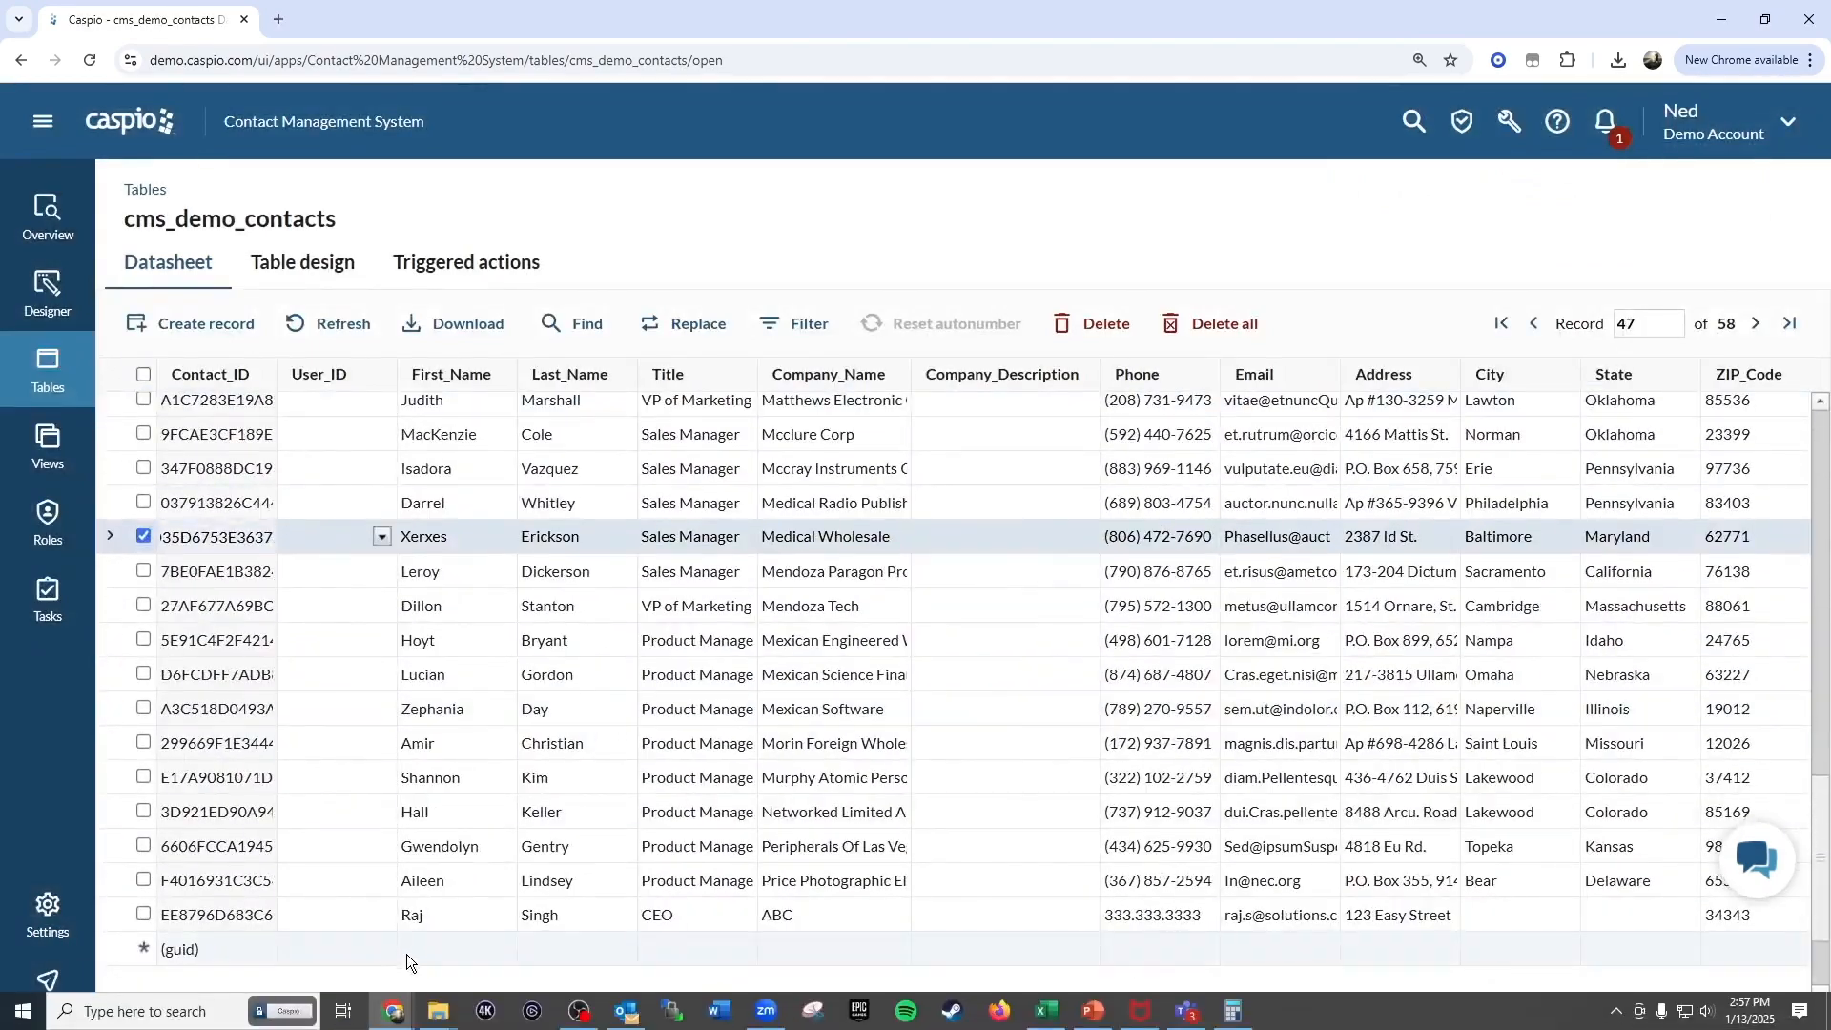
left_click(407, 952)
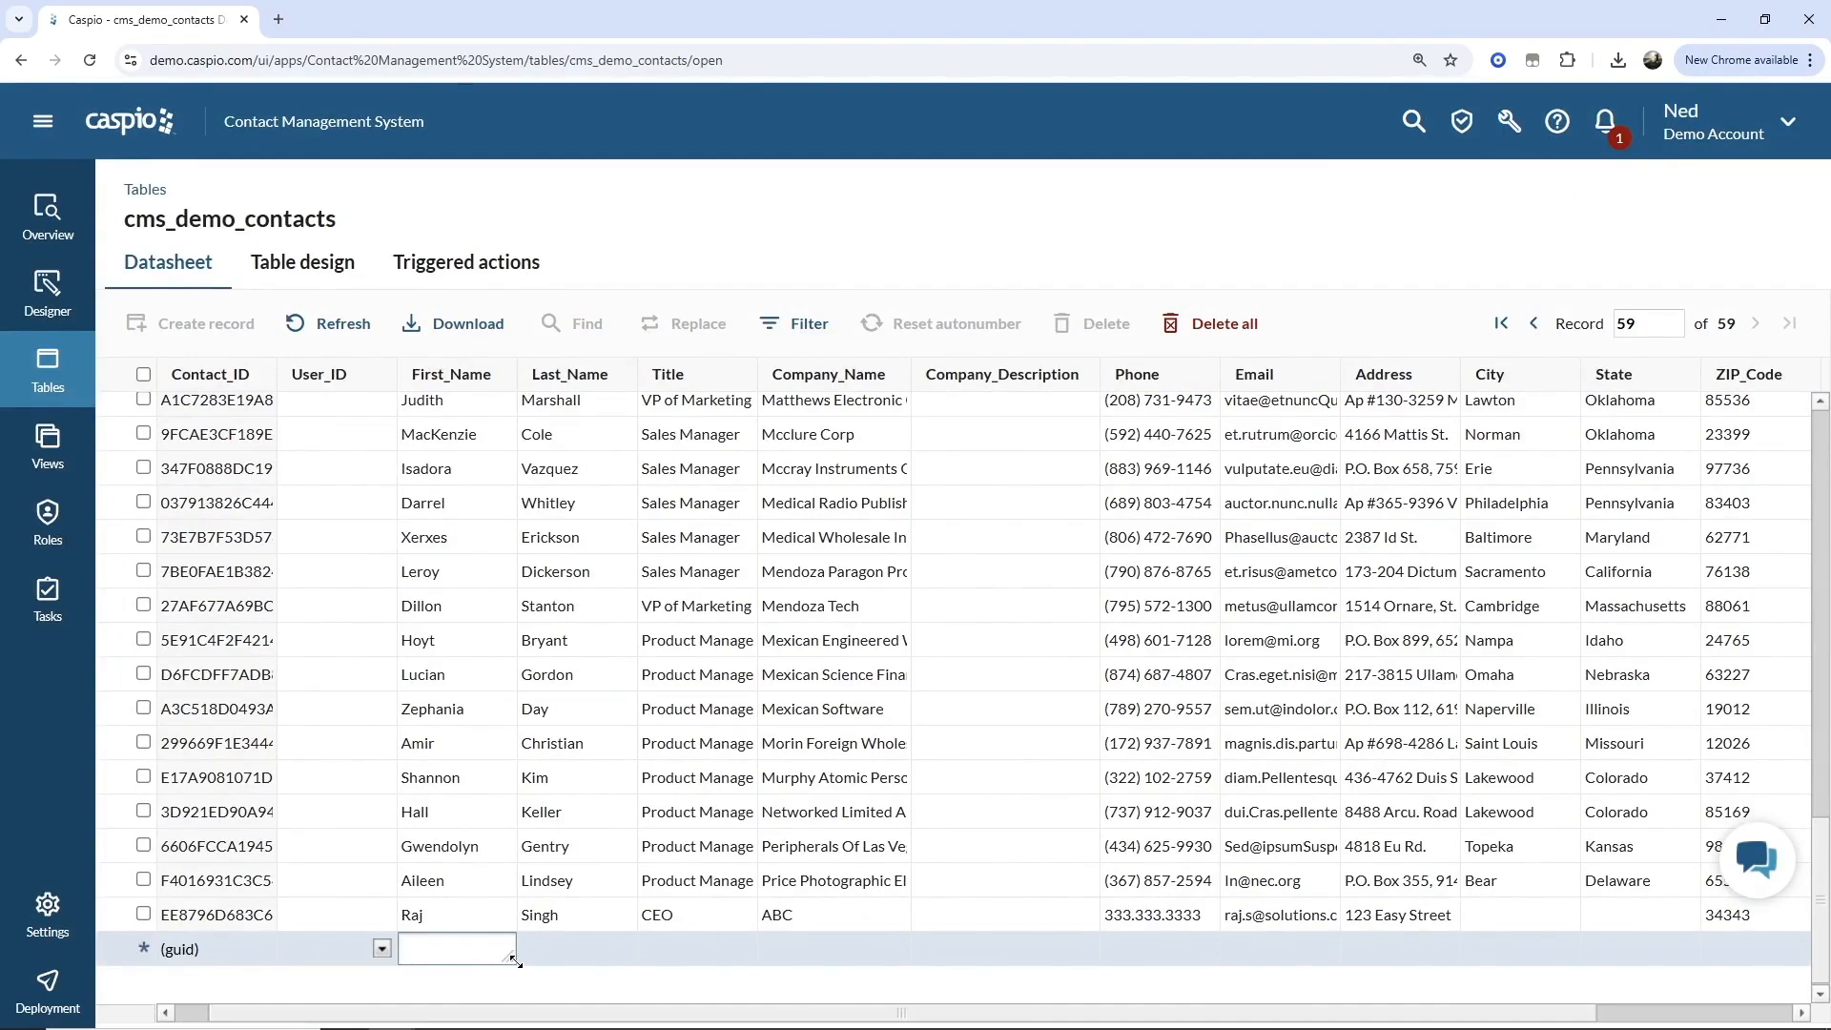
key("Tab")
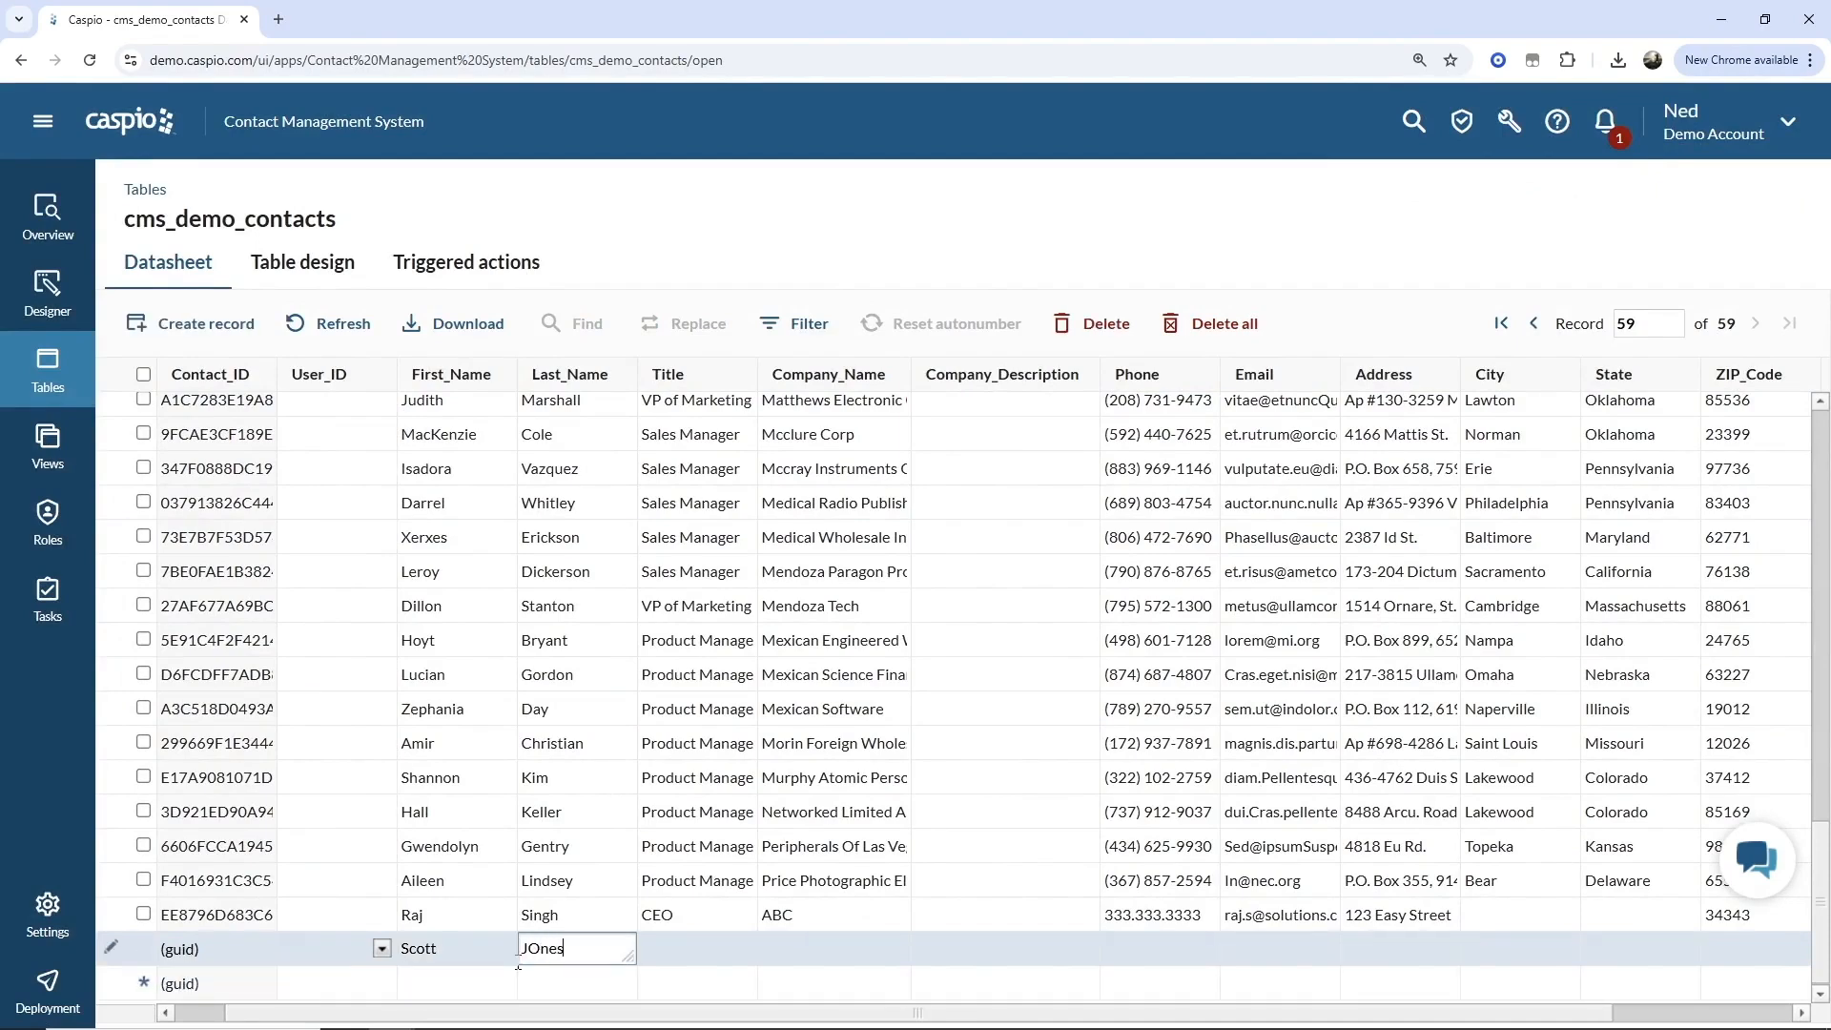
key("Tab")
type("Direc")
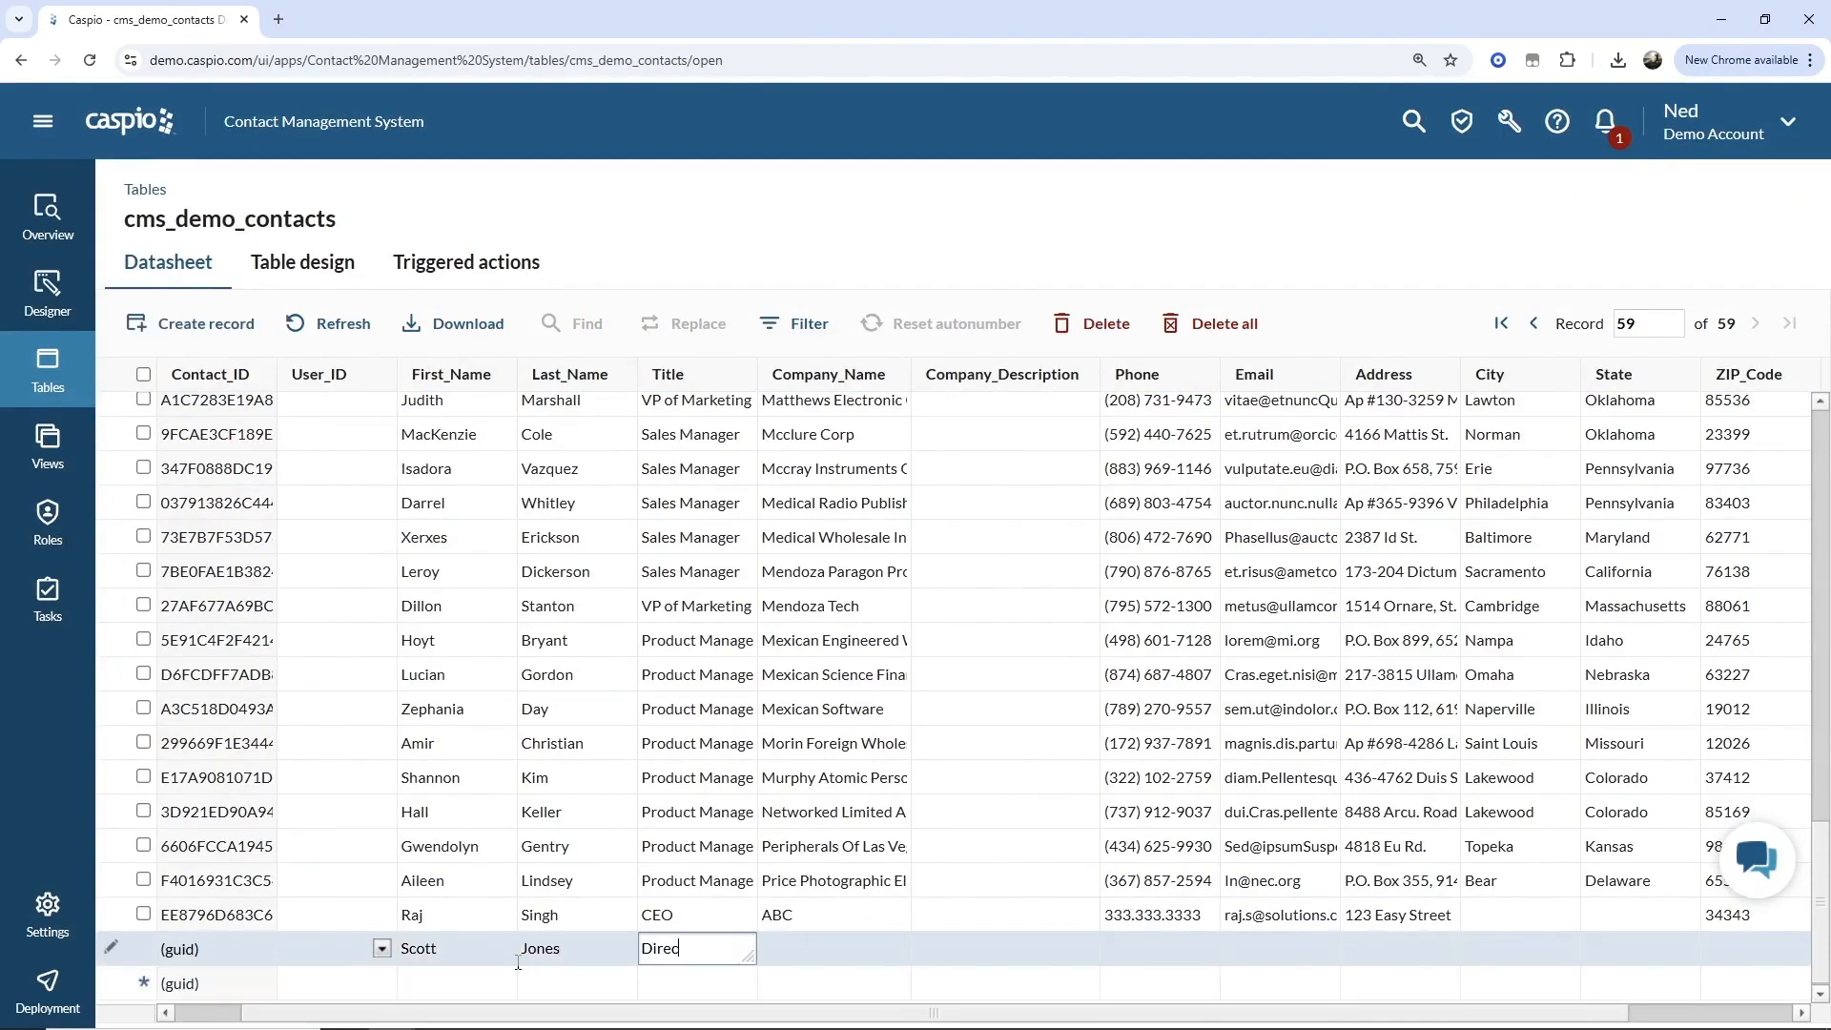
type("tro")
key("BackSpace")
key("BackSpace")
type("or")
key("Tab")
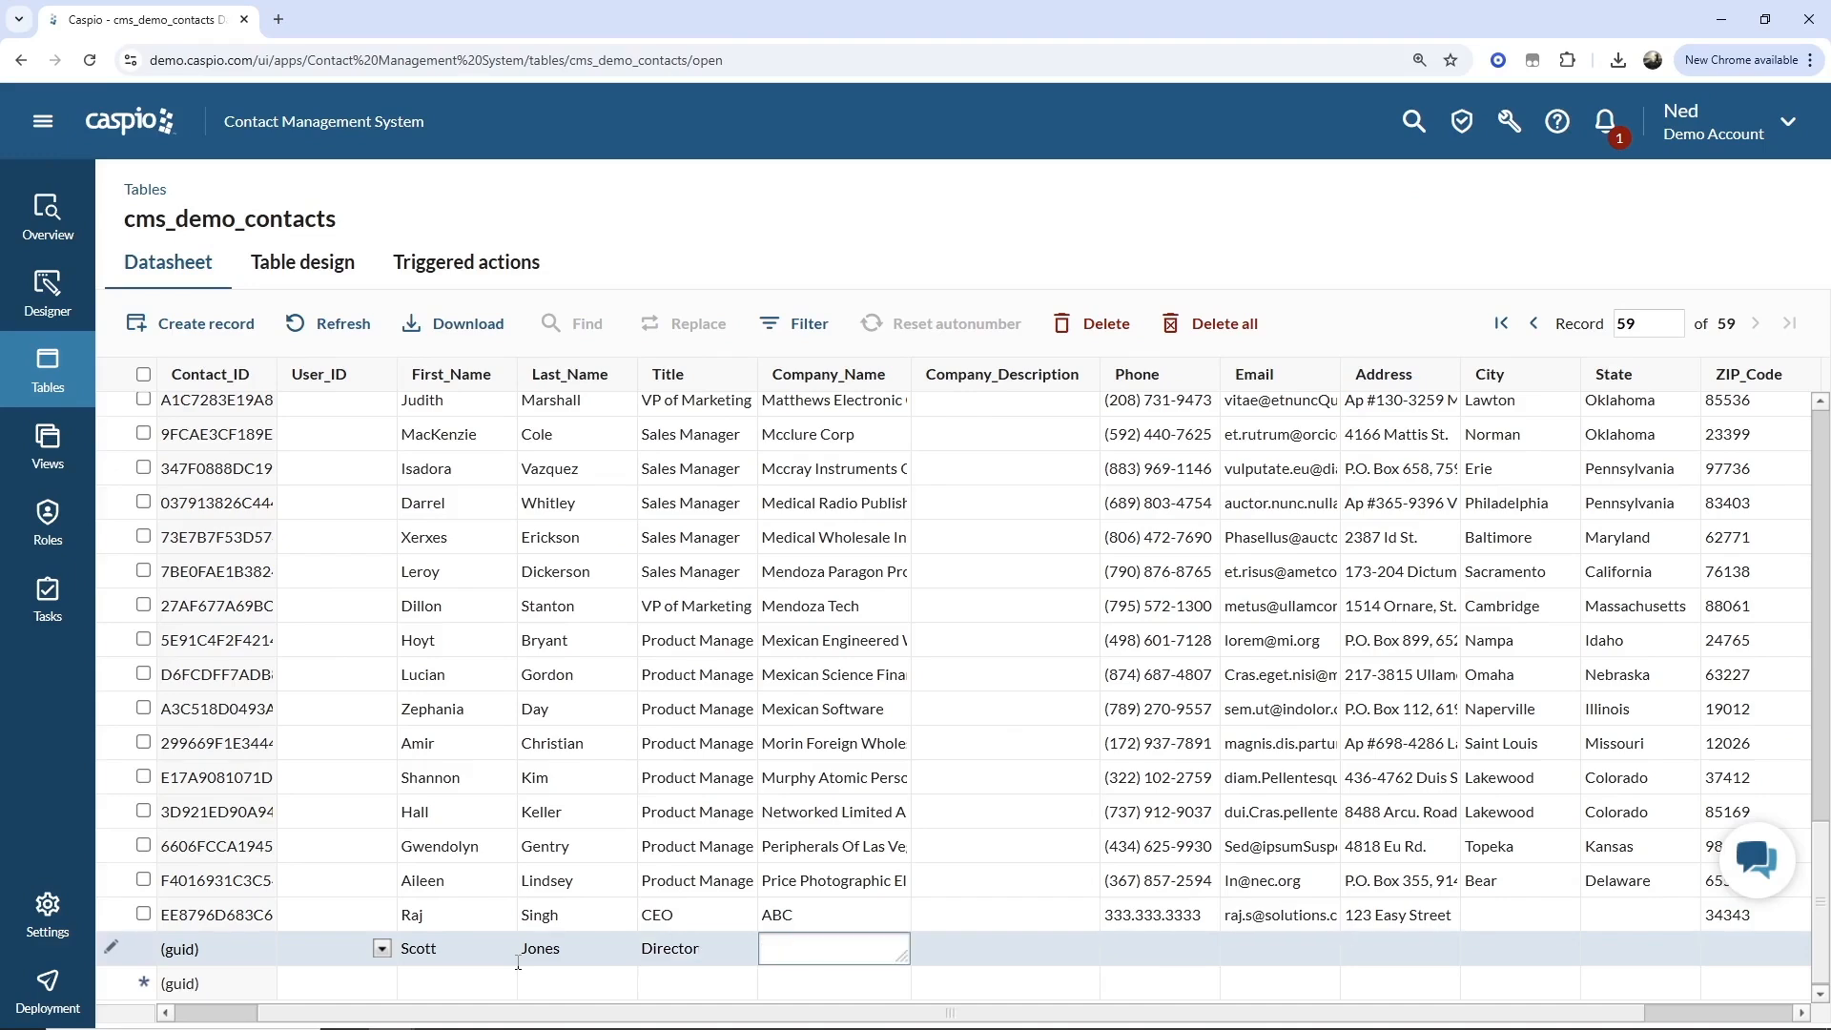
type("Acme Soft")
left_click(699, 913)
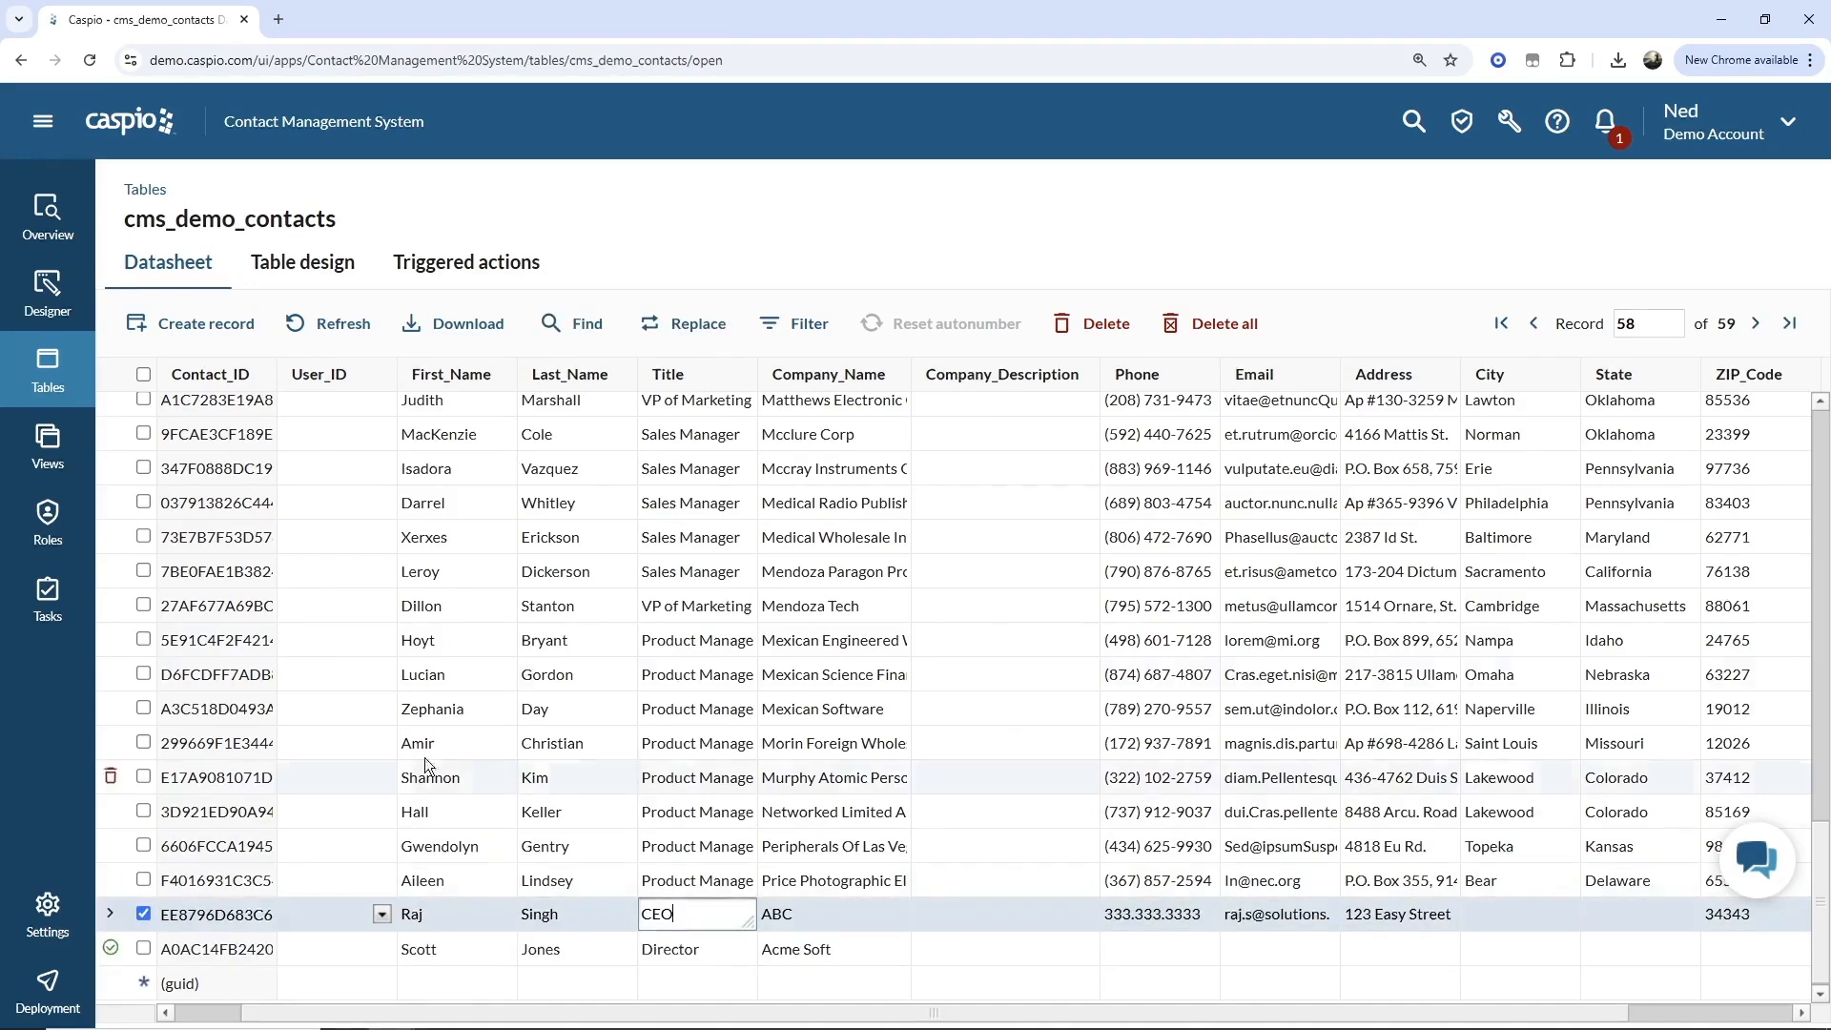
Open the cms_demo_contacts_history_logs datasheet to check for the logged new record.
left_click(59, 368)
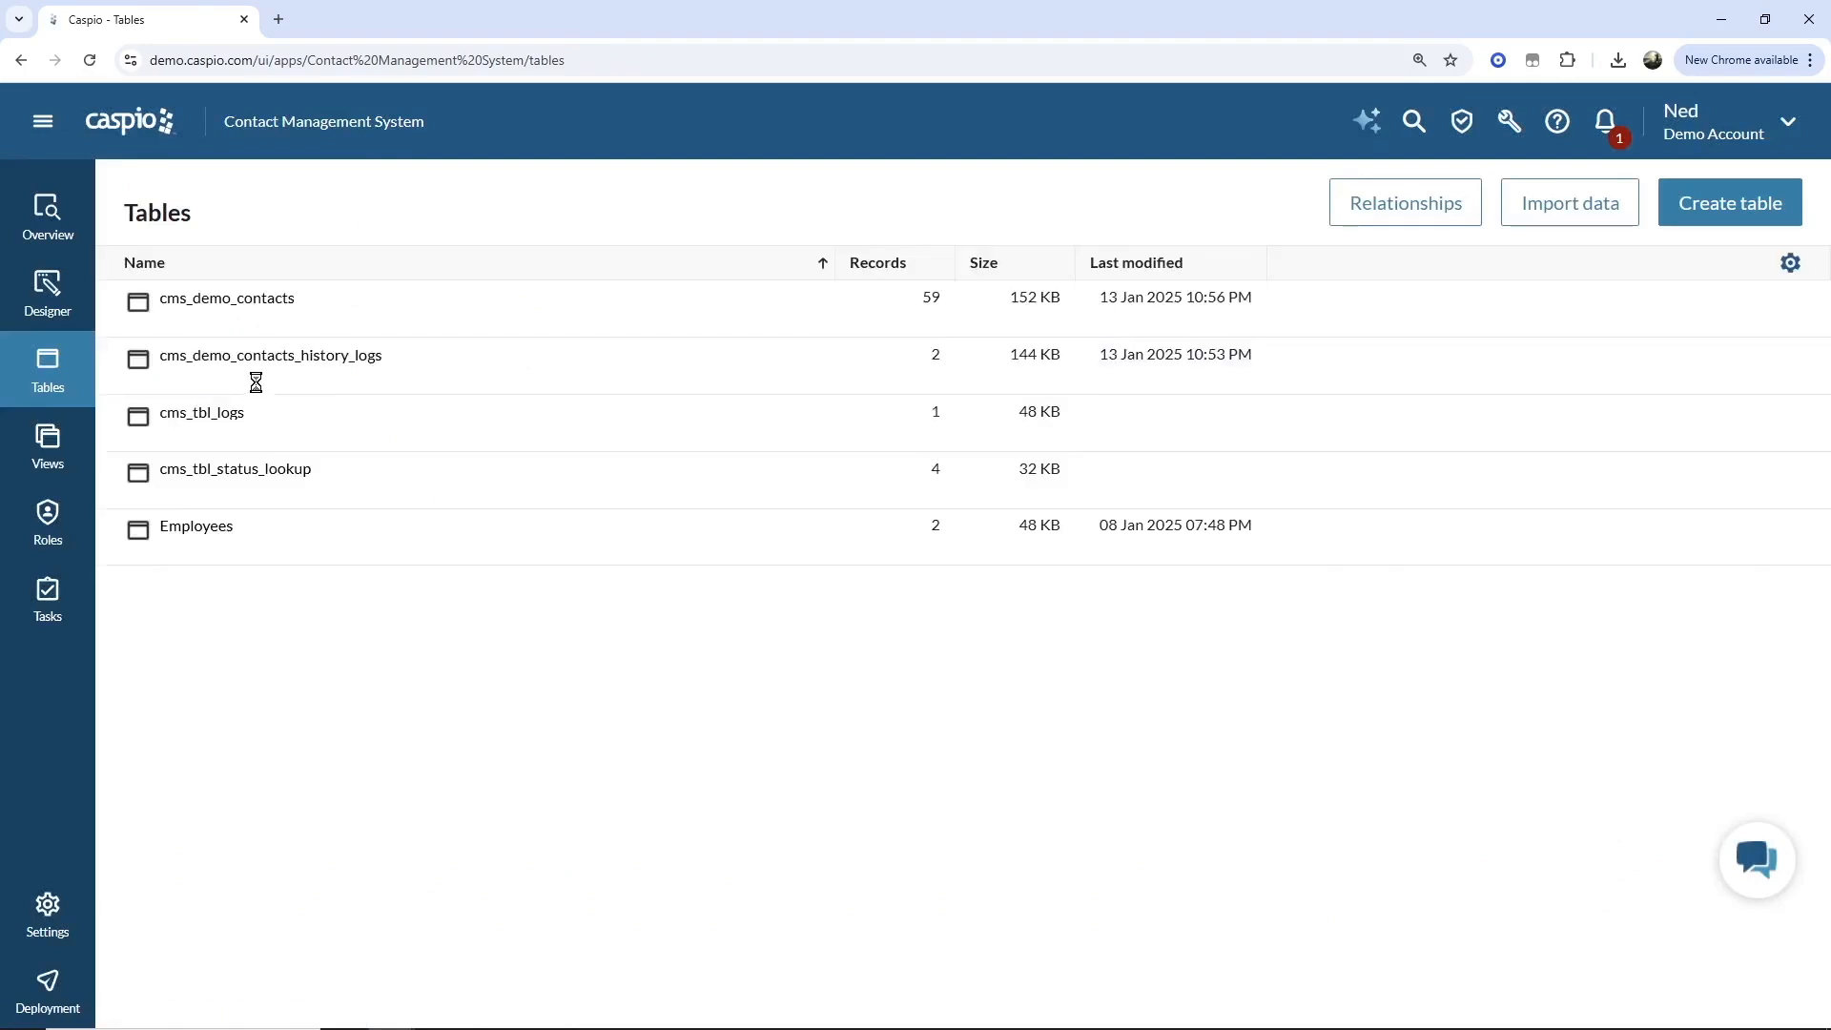
left_click(286, 381)
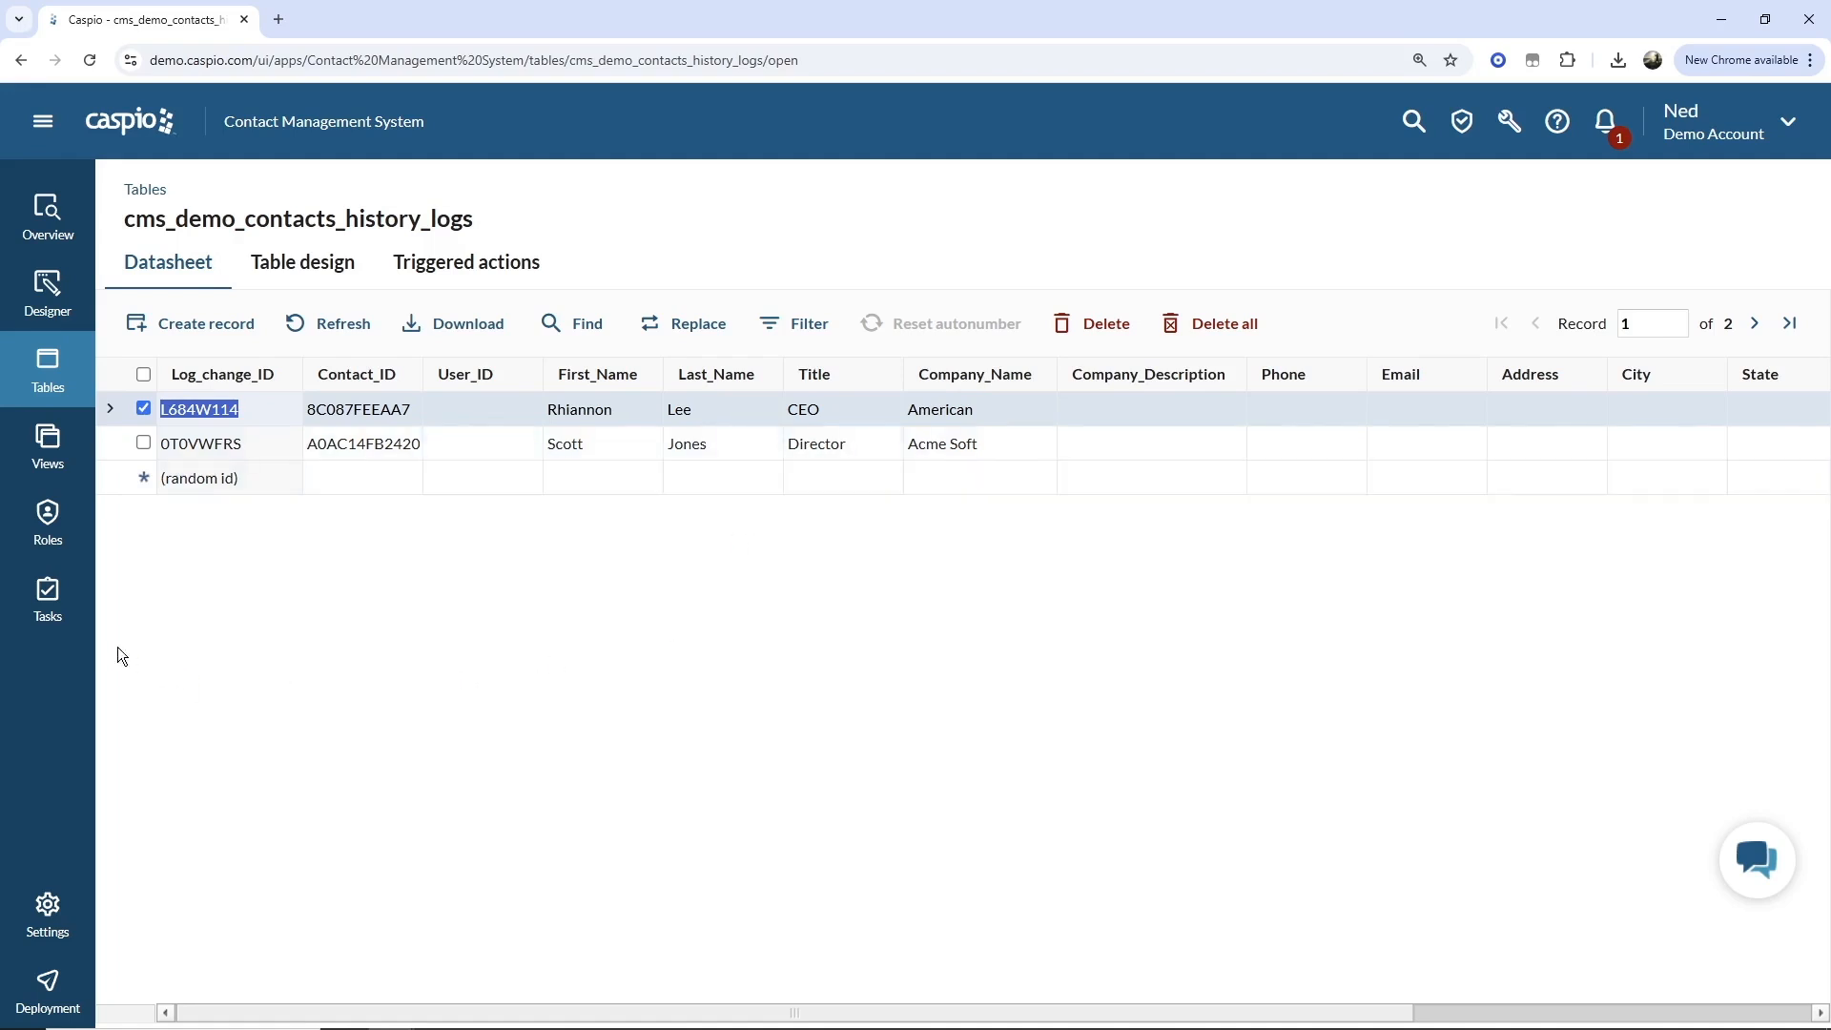
Create a new task and configure its schedule to run daily.
left_click(47, 599)
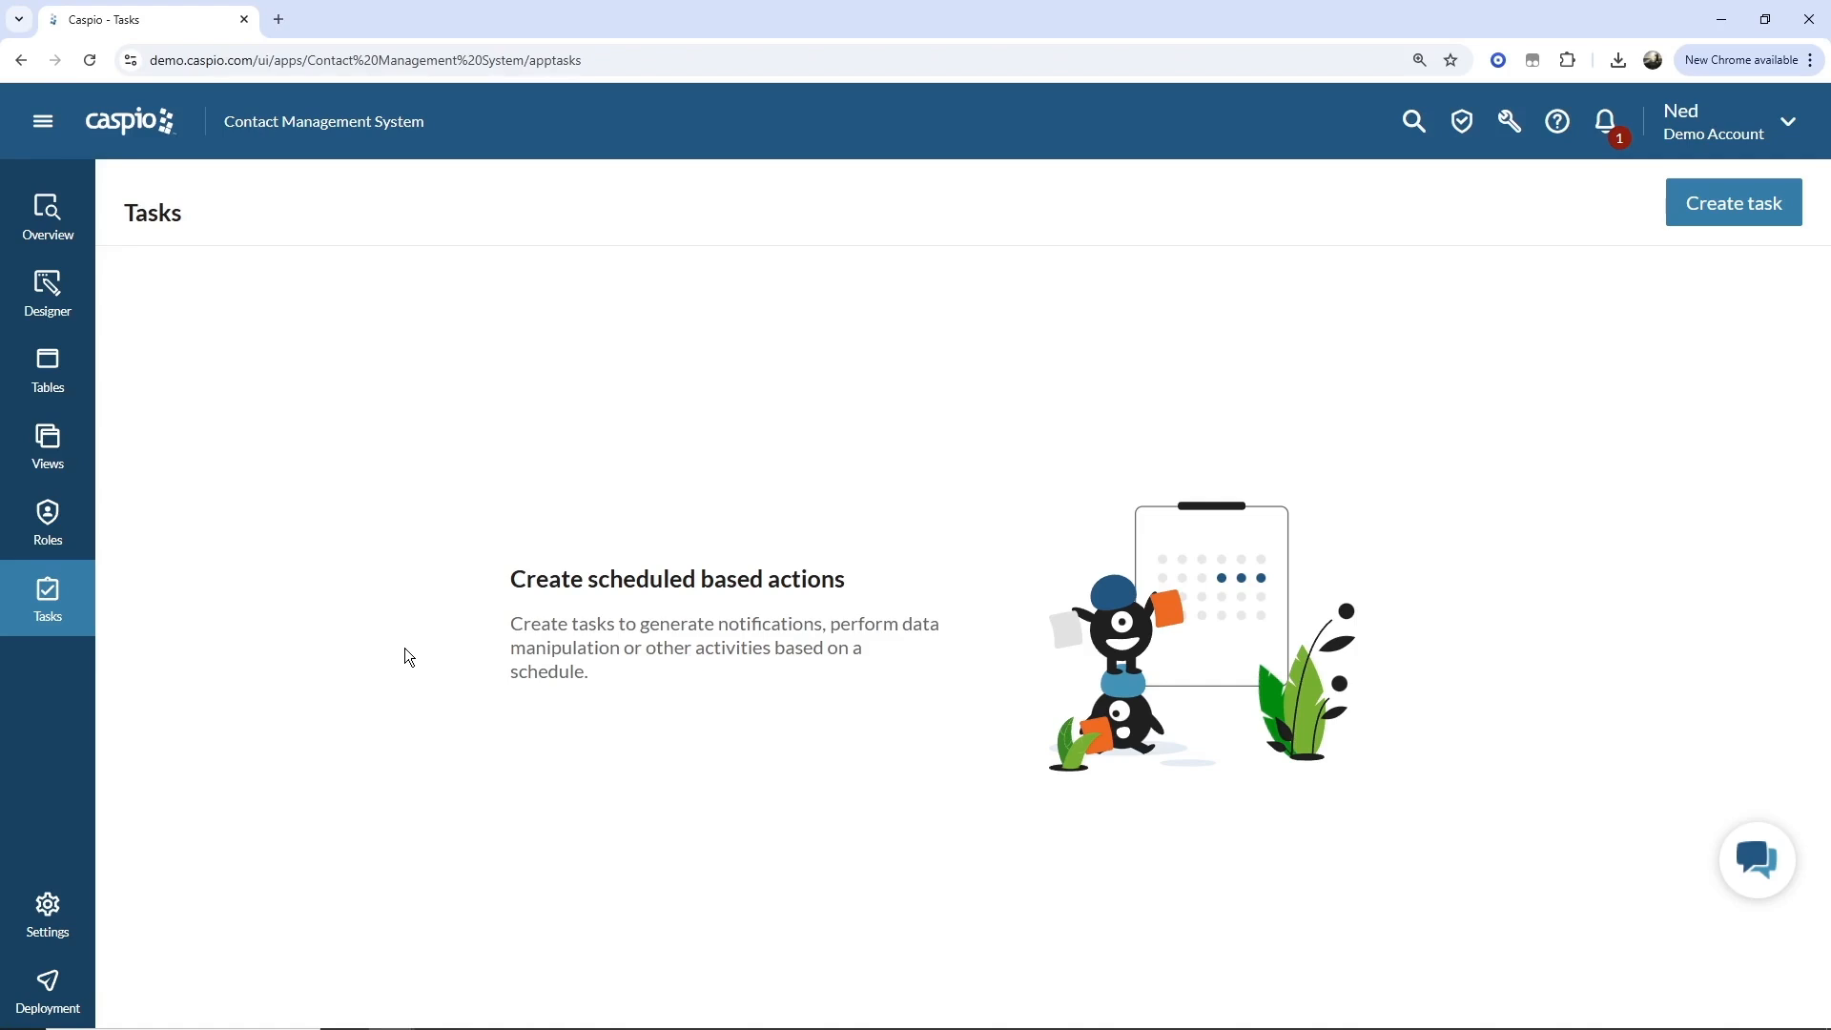
left_click(1699, 212)
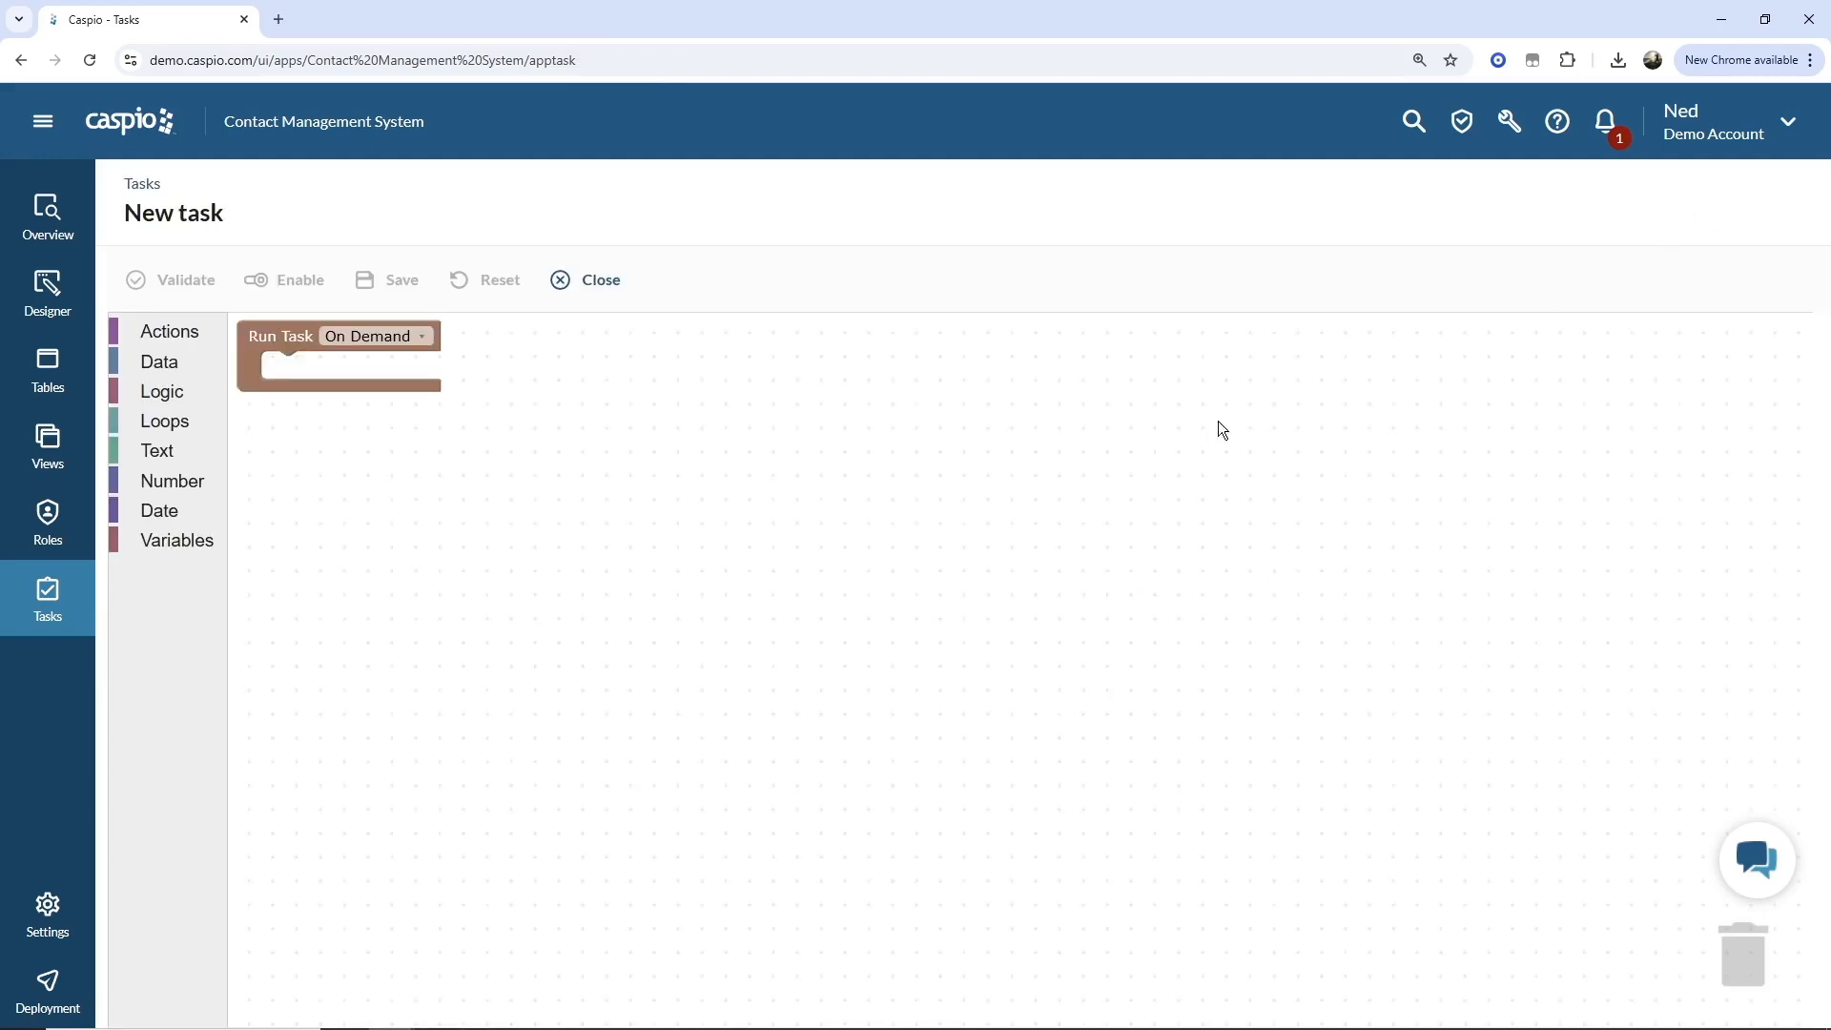
left_click(407, 343)
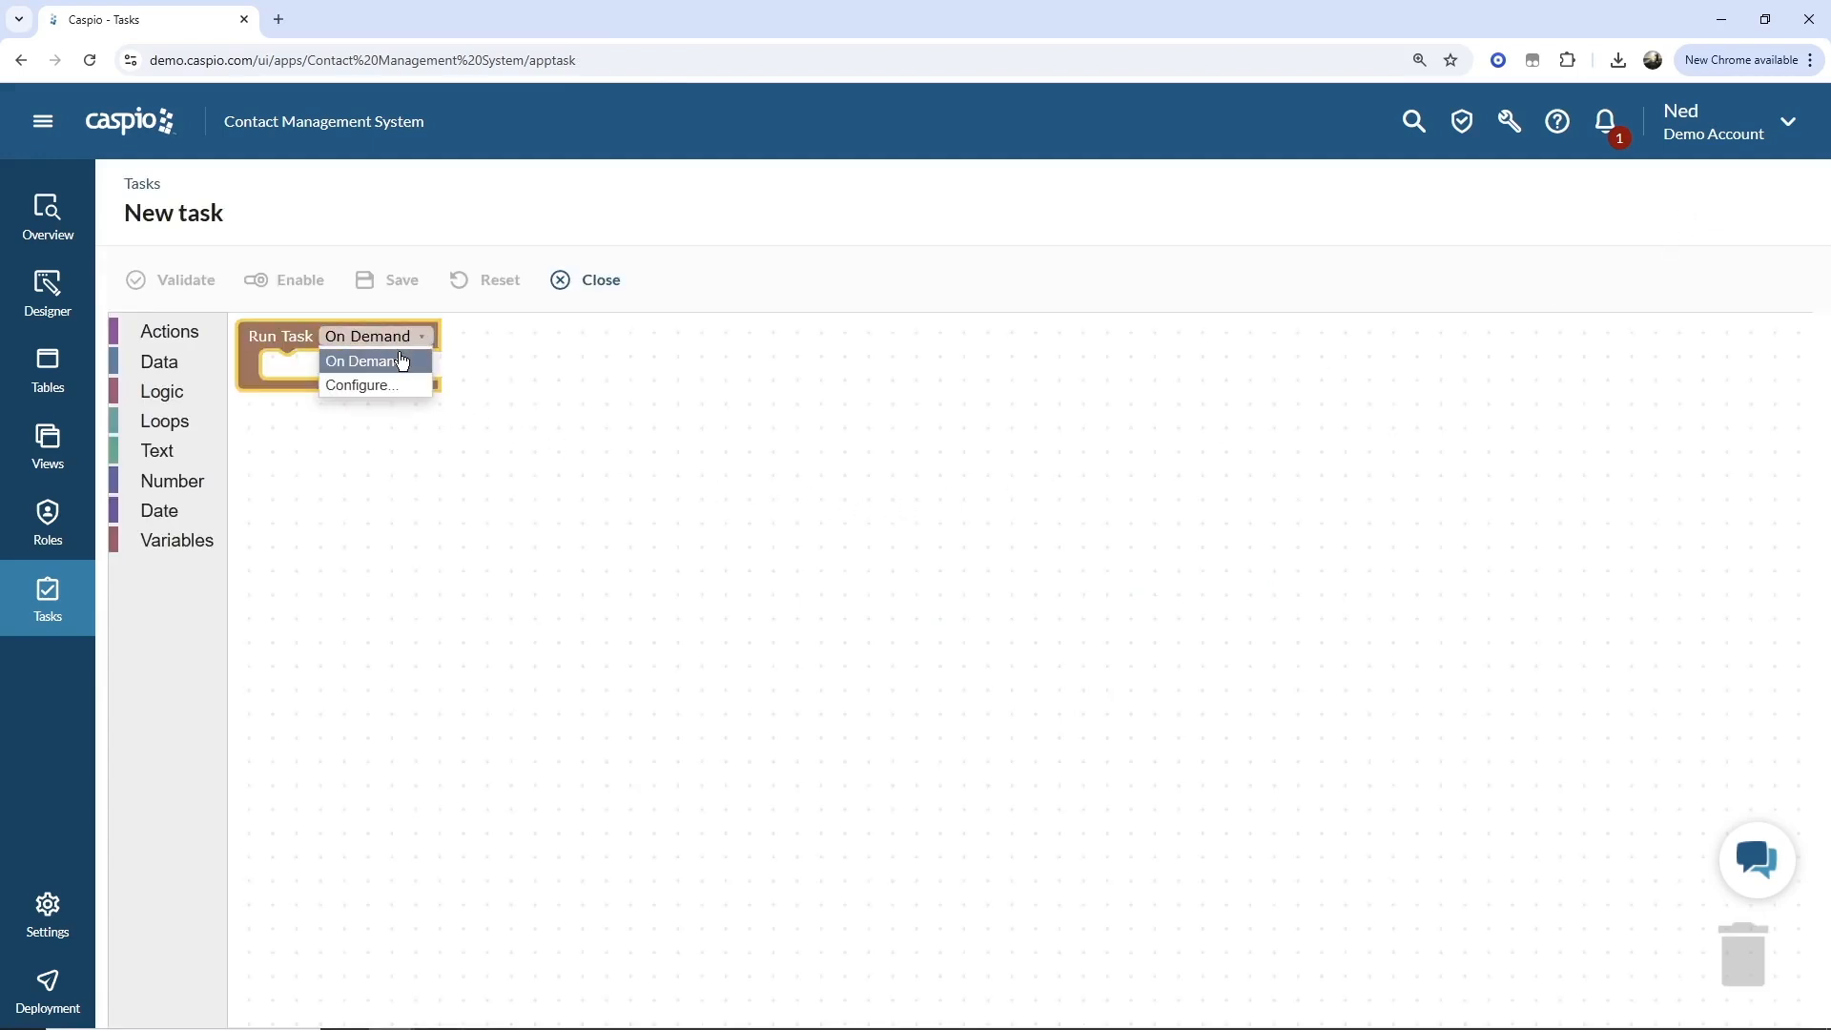
left_click(399, 385)
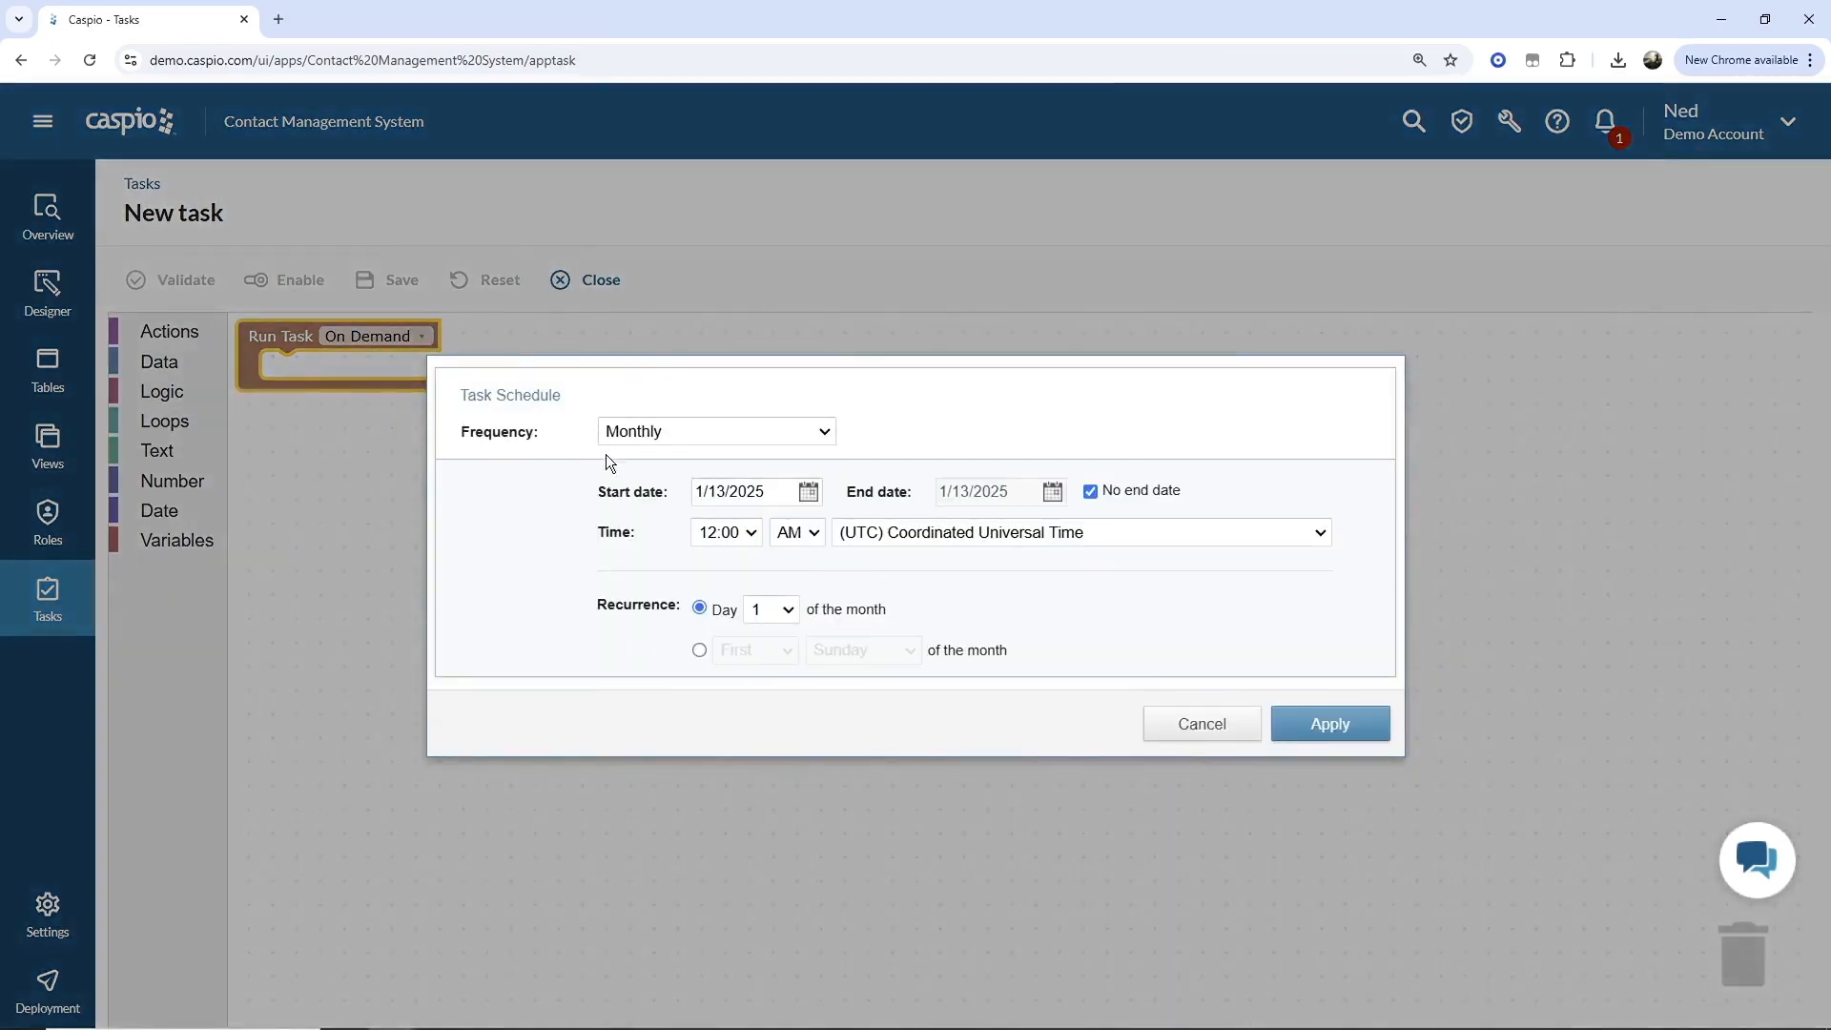
left_click(670, 435)
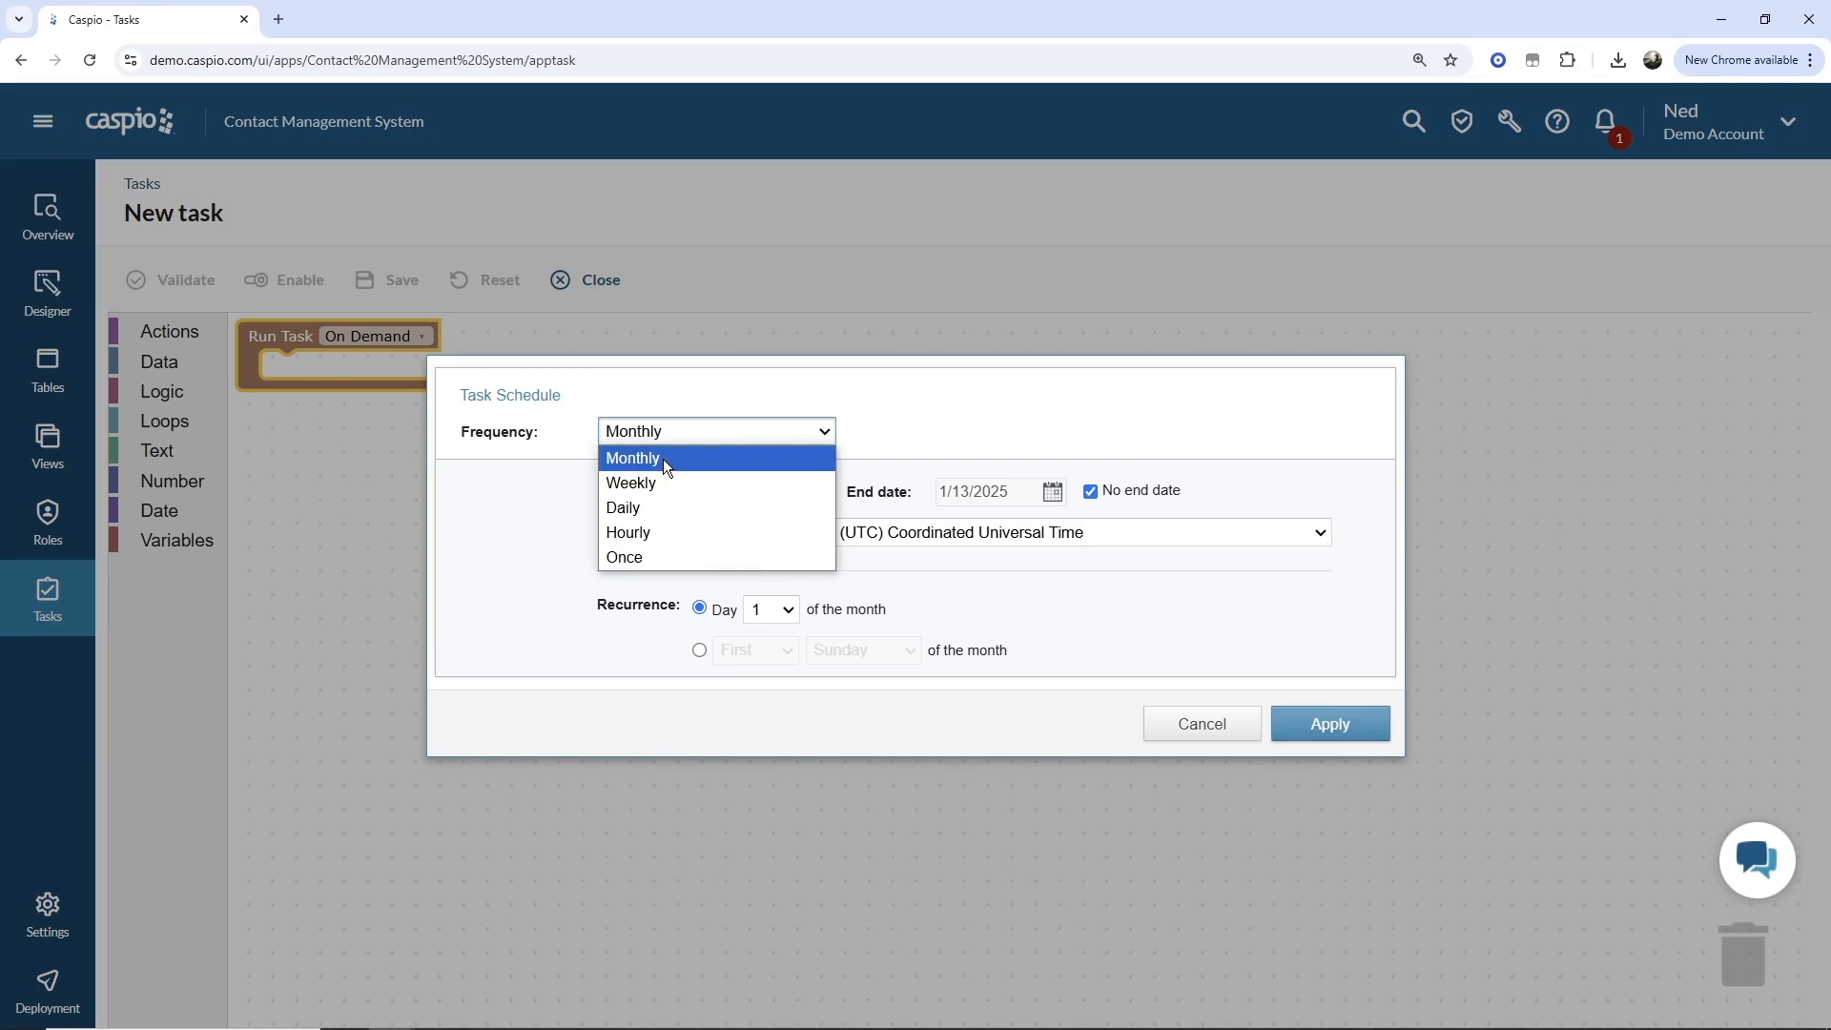
left_click(652, 508)
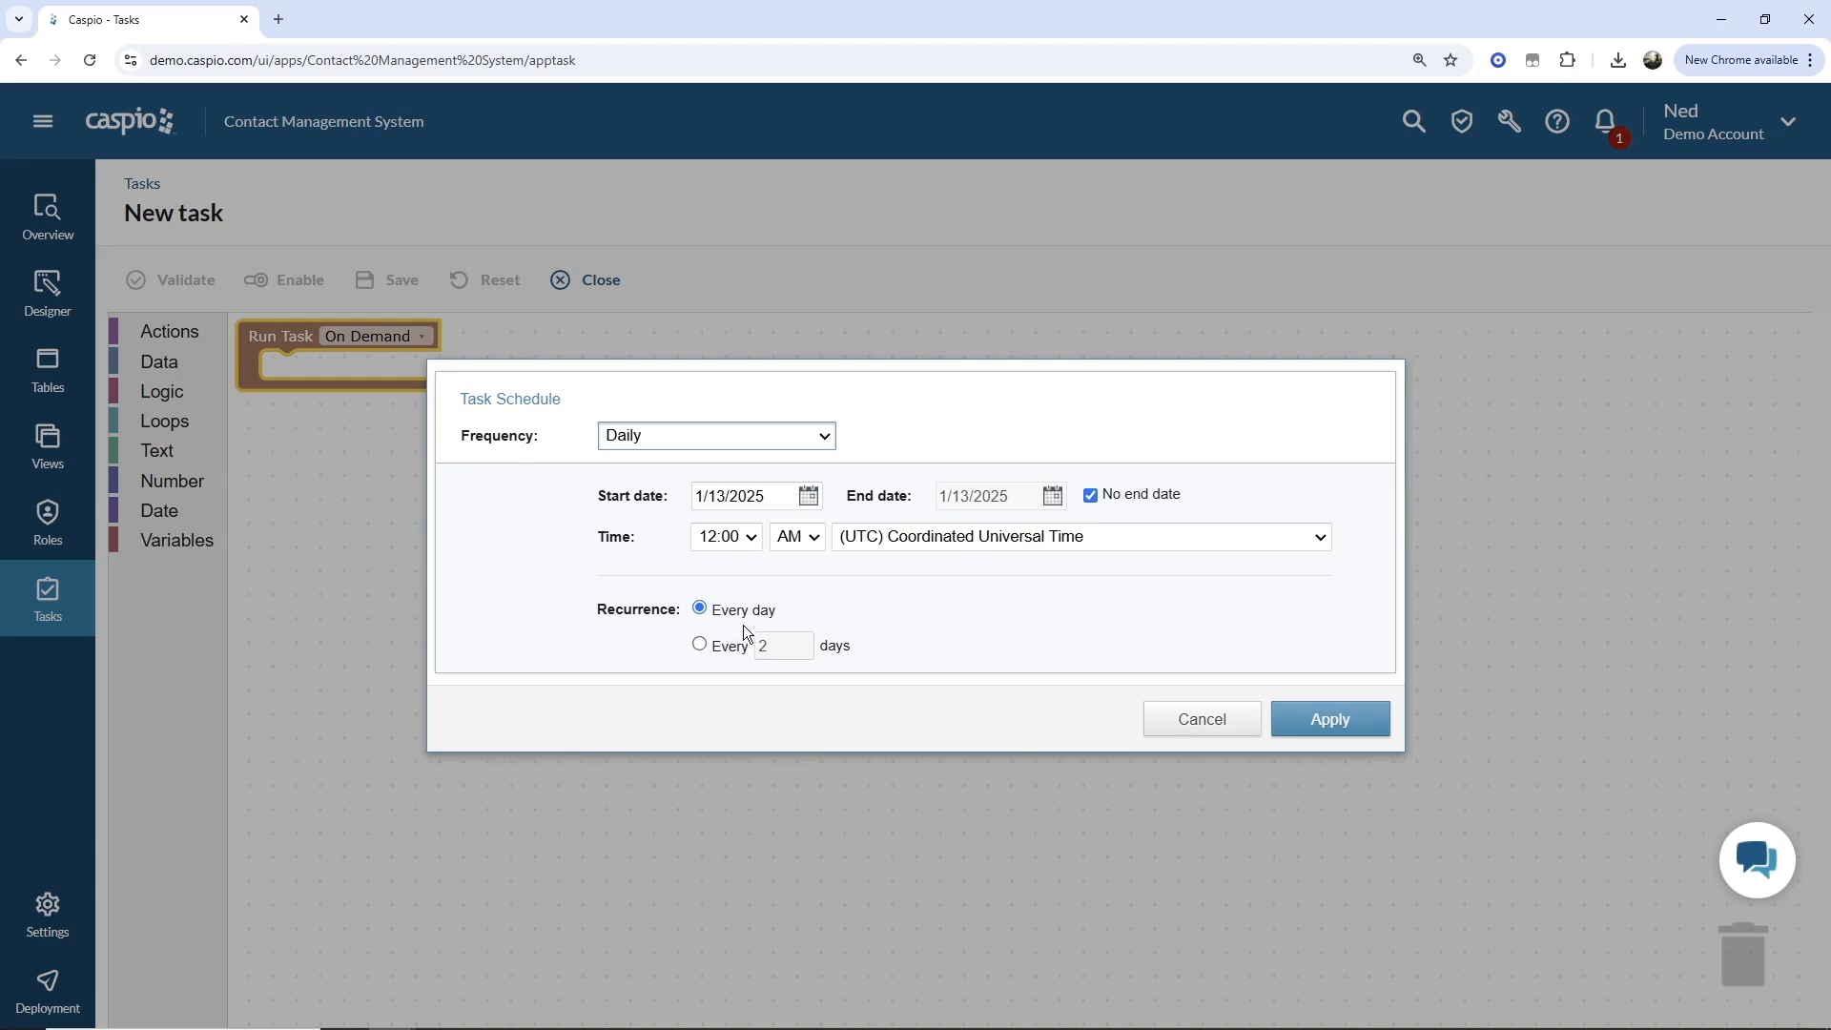
left_click(1339, 723)
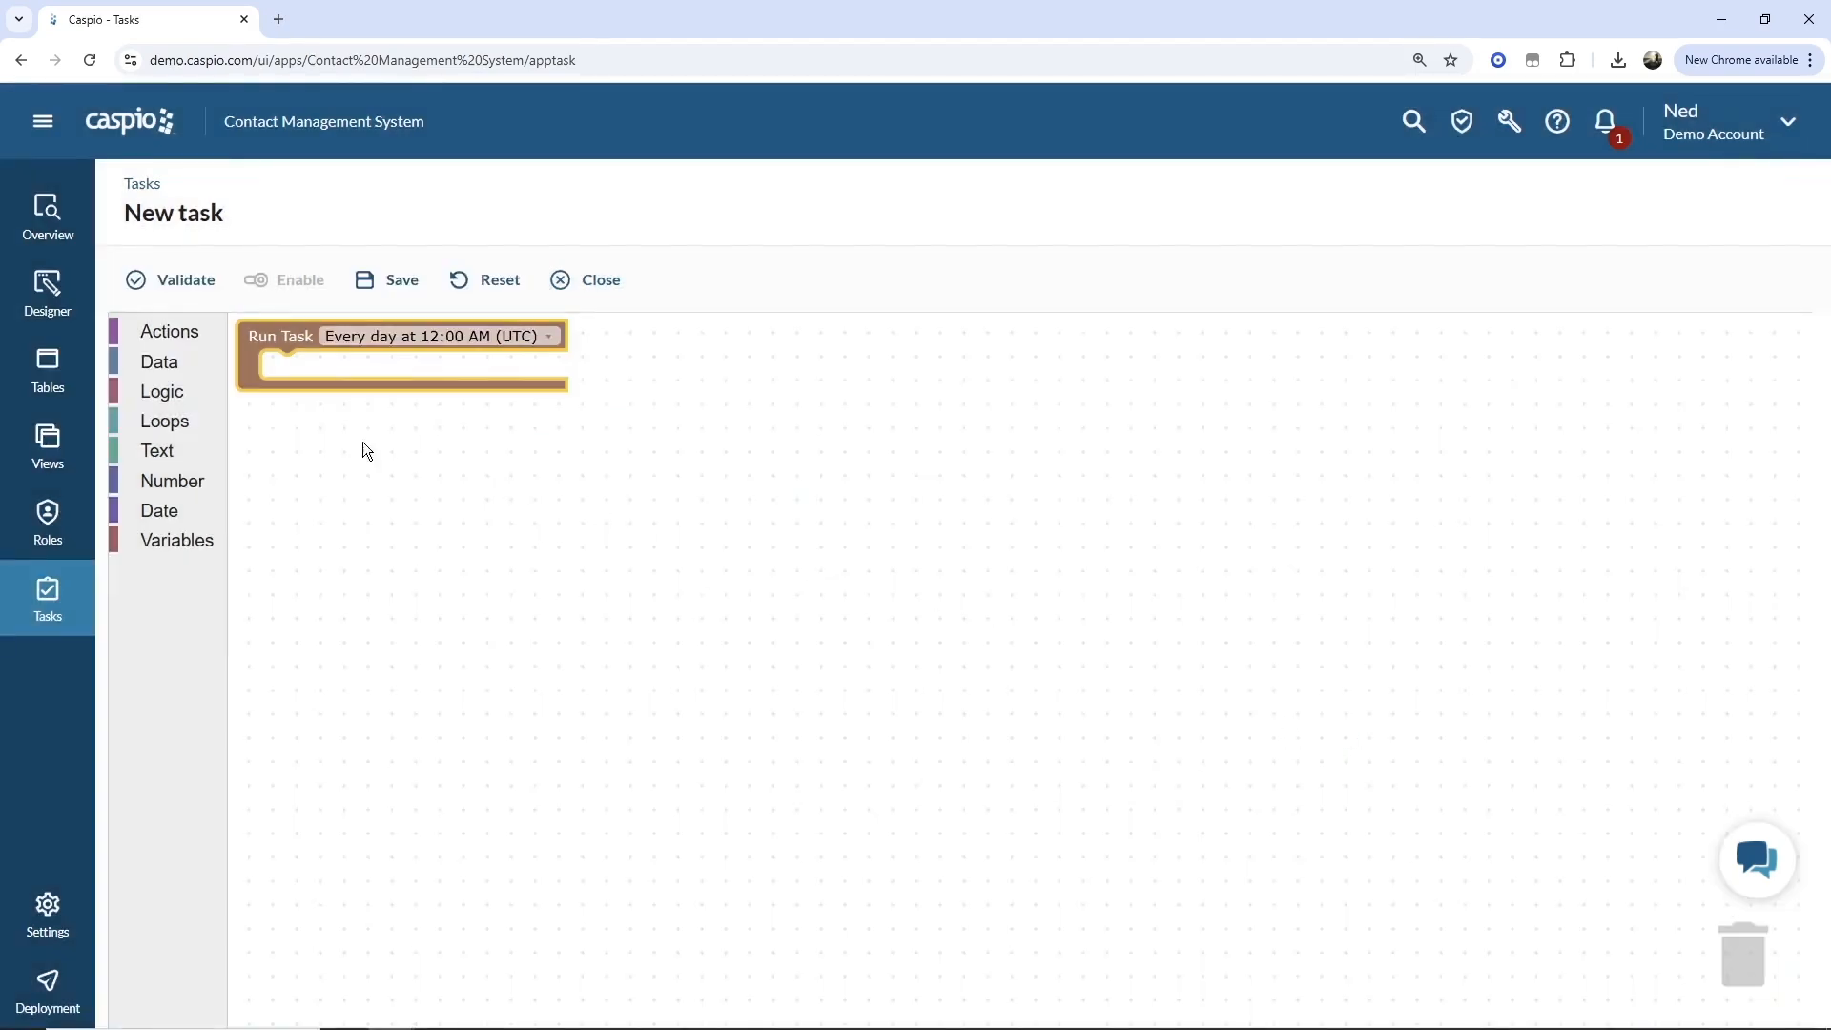
Add a Send Email block and a Send SMS block inside the task's Run Task block.
left_click(175, 334)
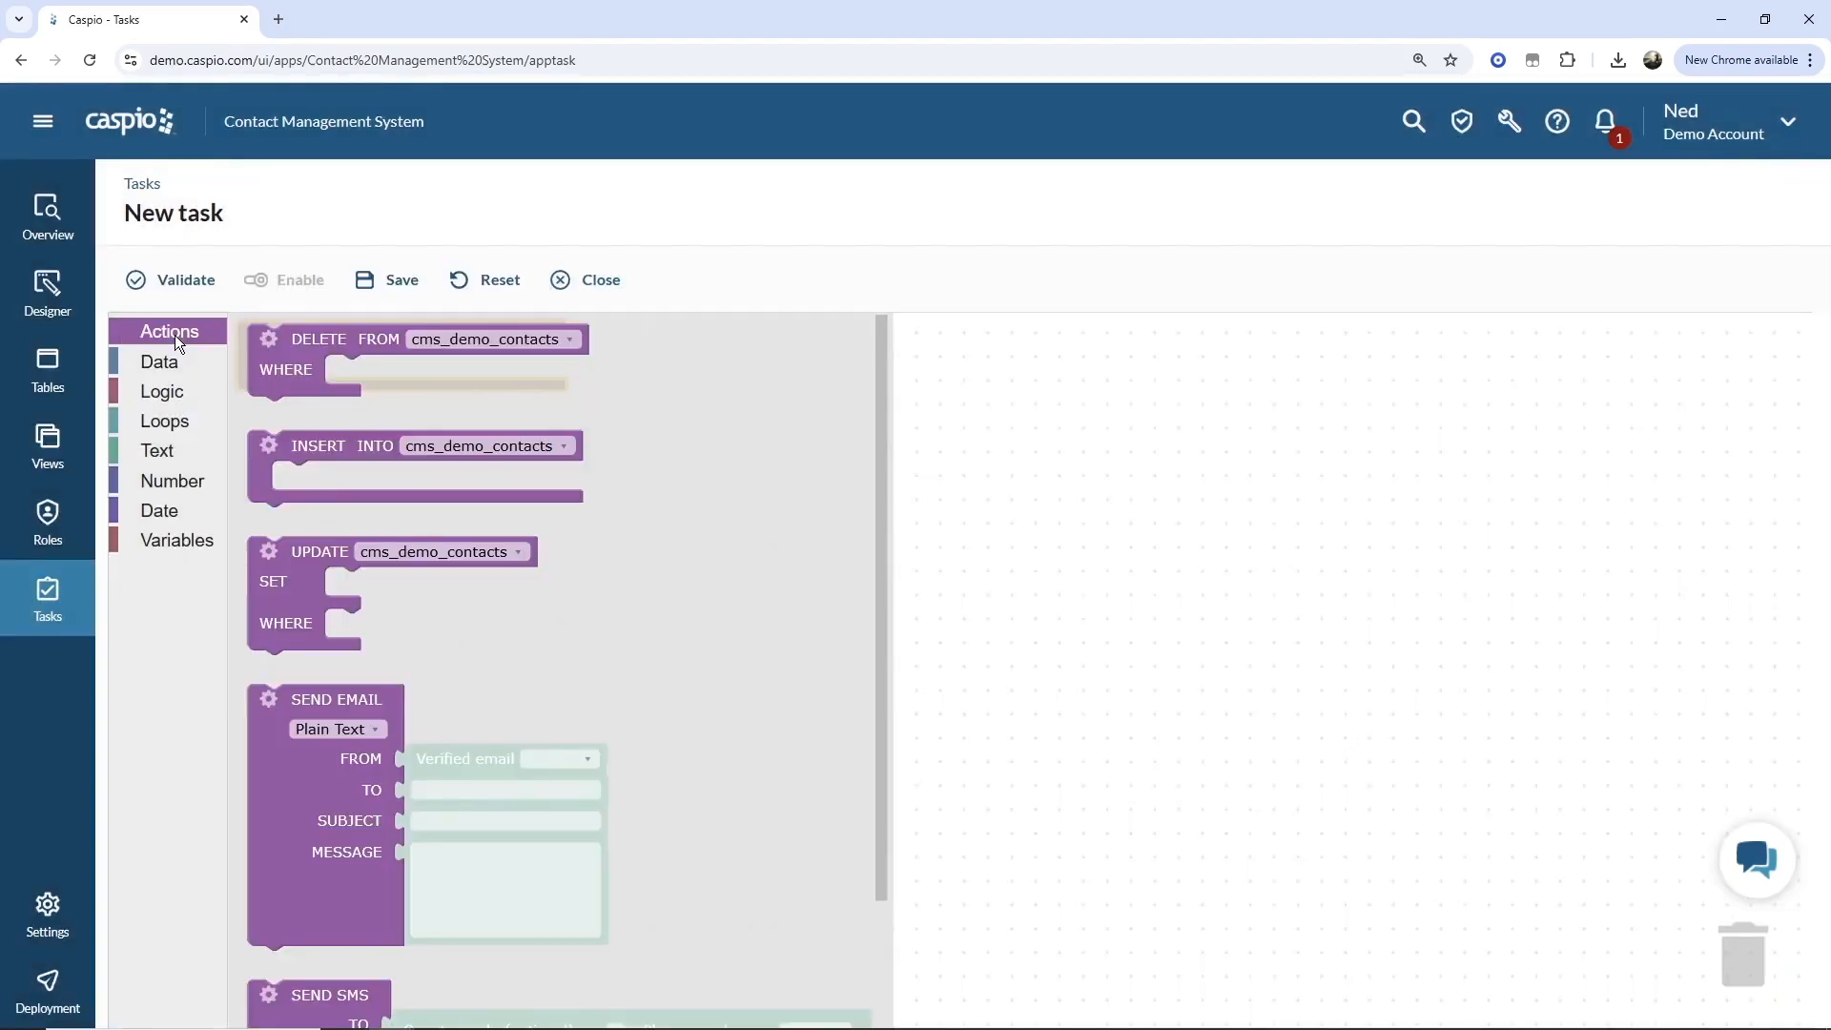
left_click_drag(313, 760, 321, 432)
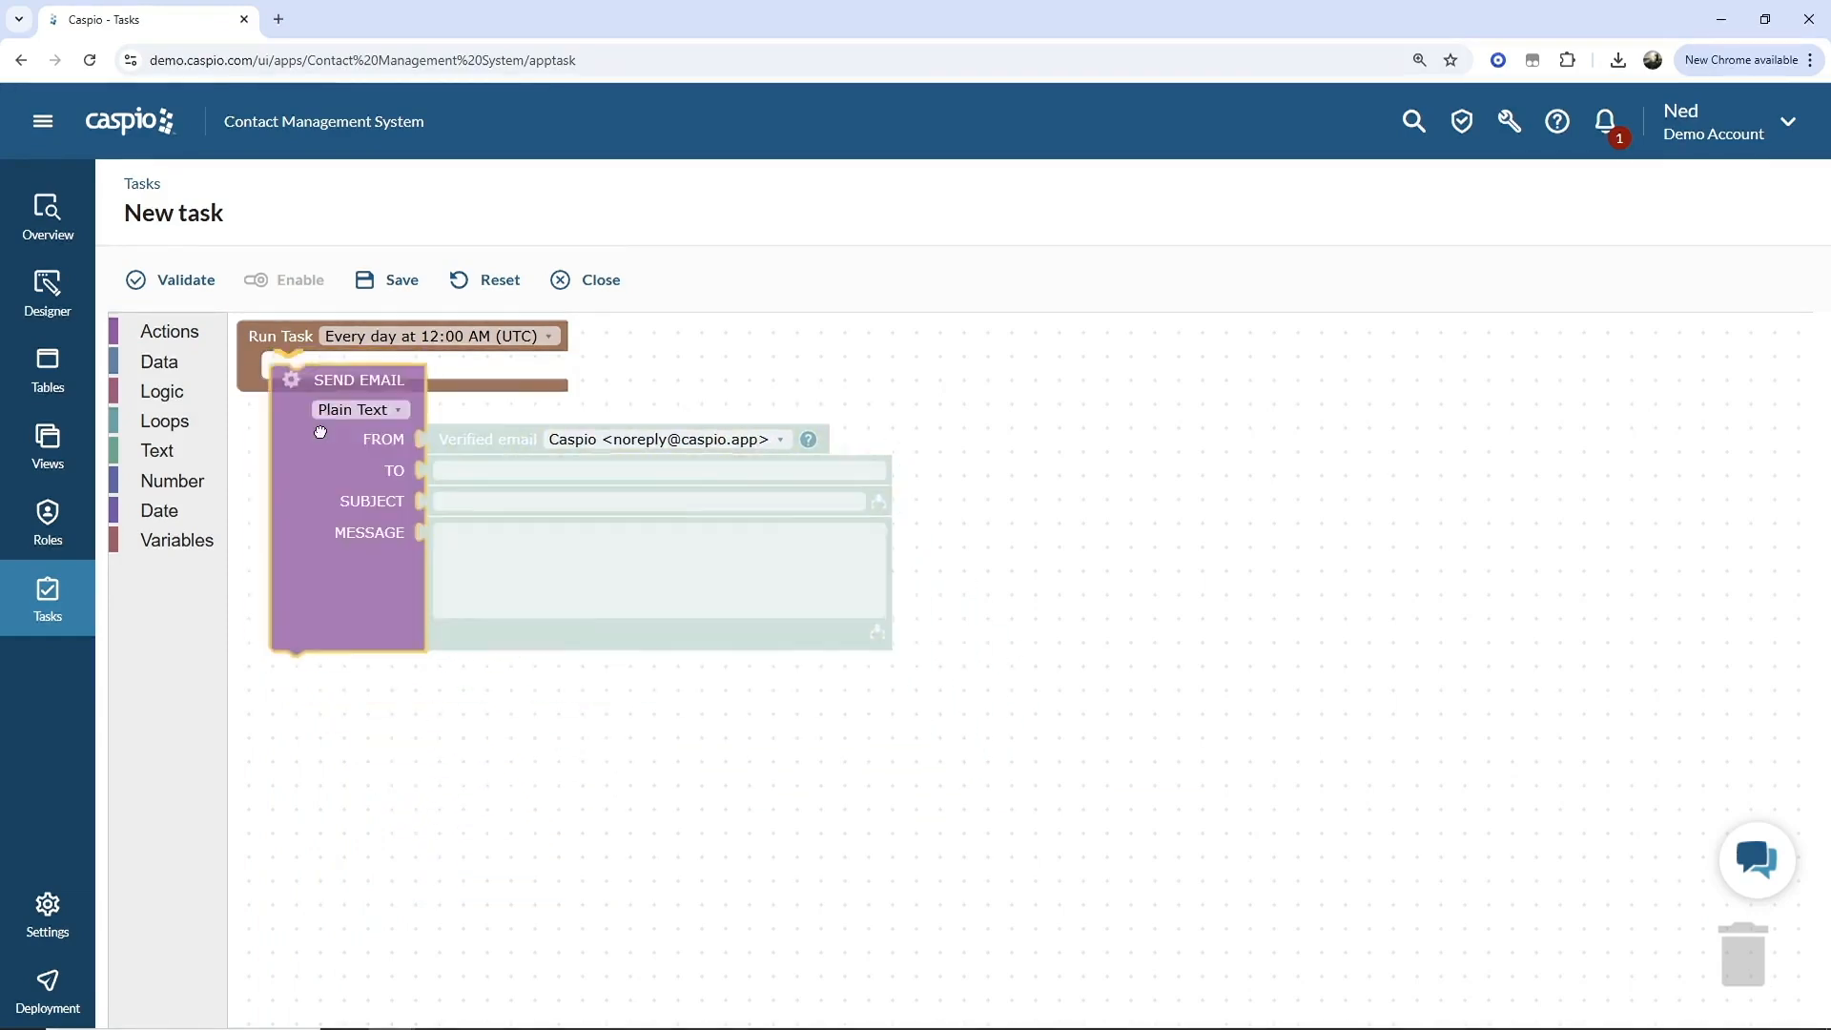
left_click(186, 342)
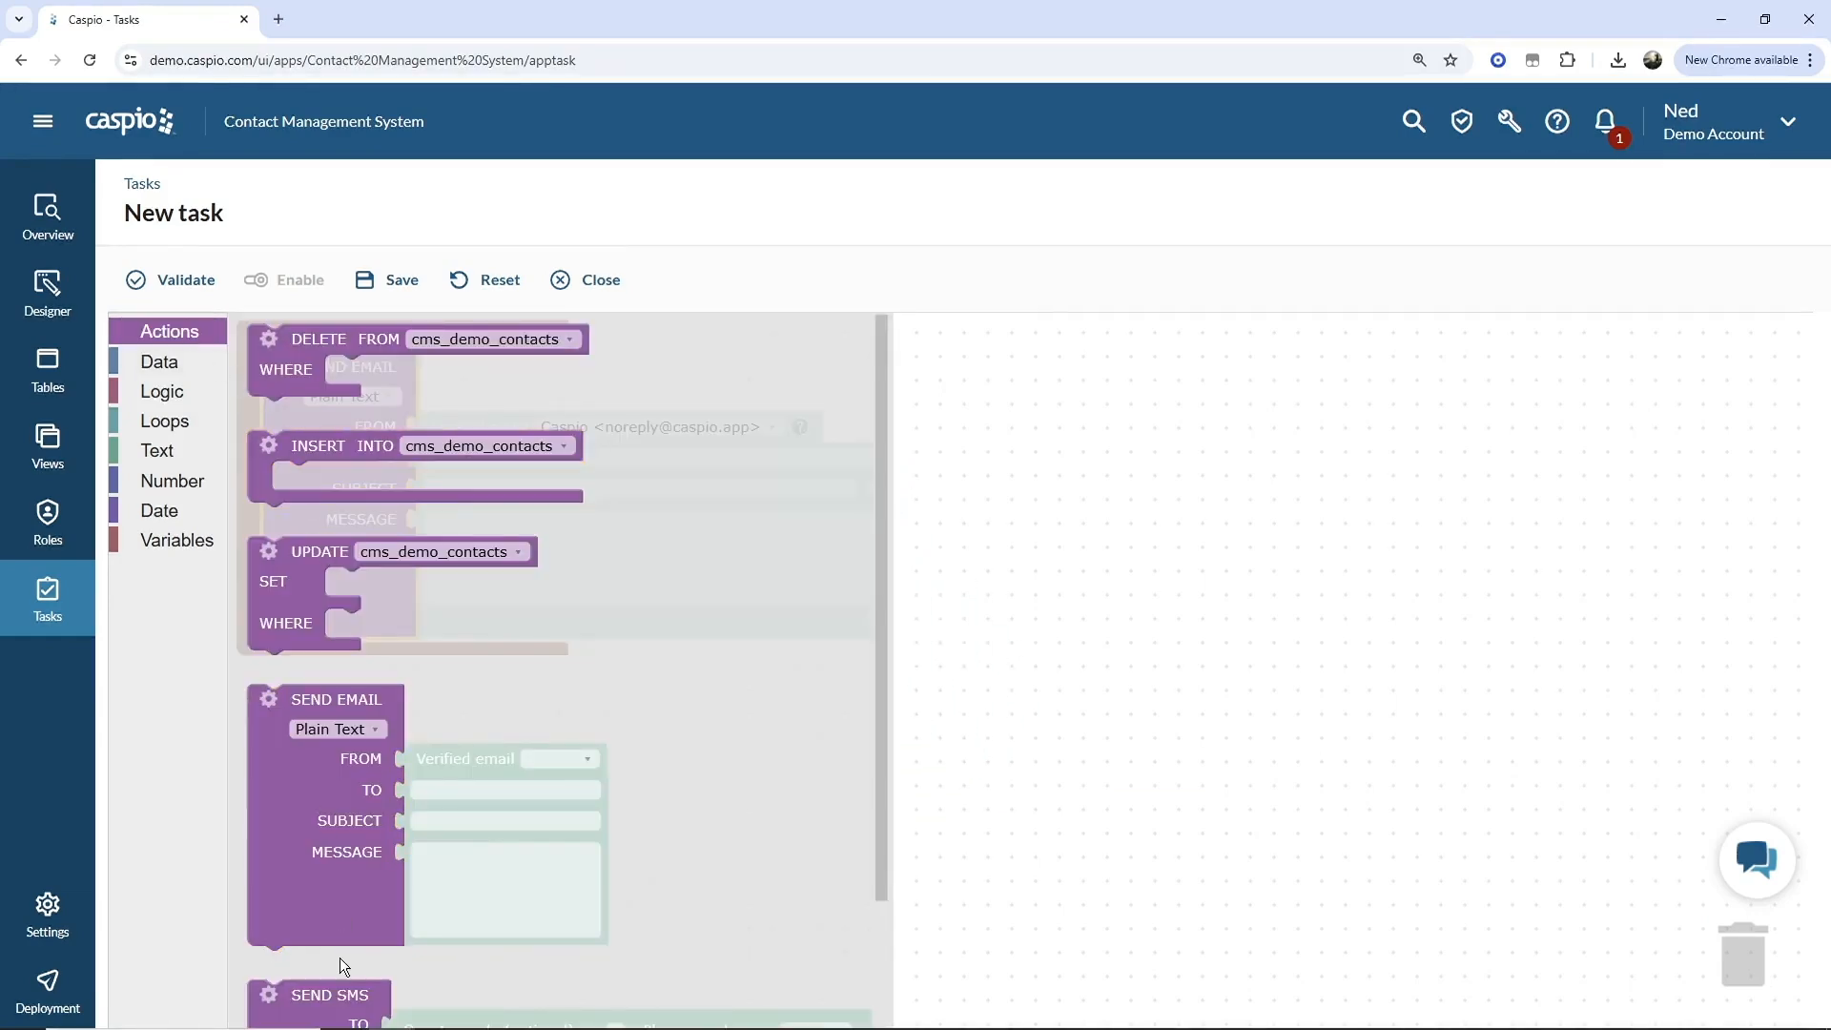
left_click_drag(315, 997, 330, 658)
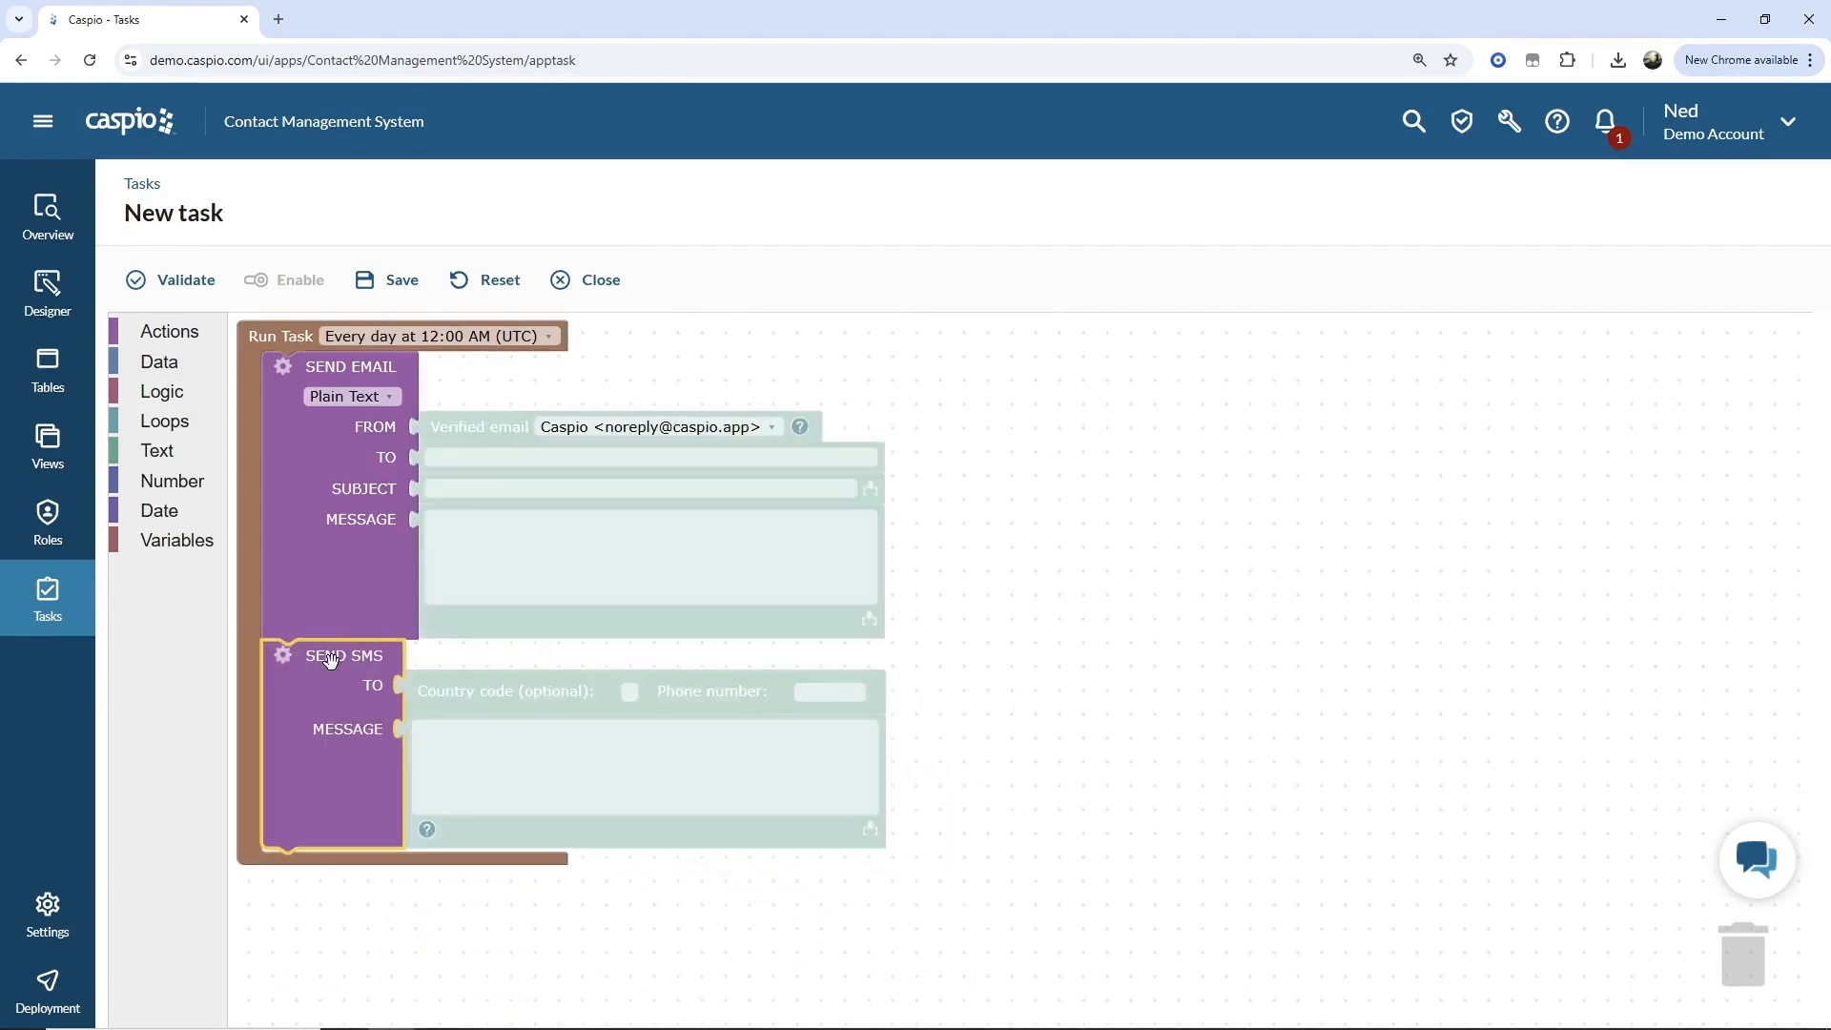
Attach a SELECT query from cms_demo_contacts with a WHERE condition to the Send Email block.
left_click(278, 369)
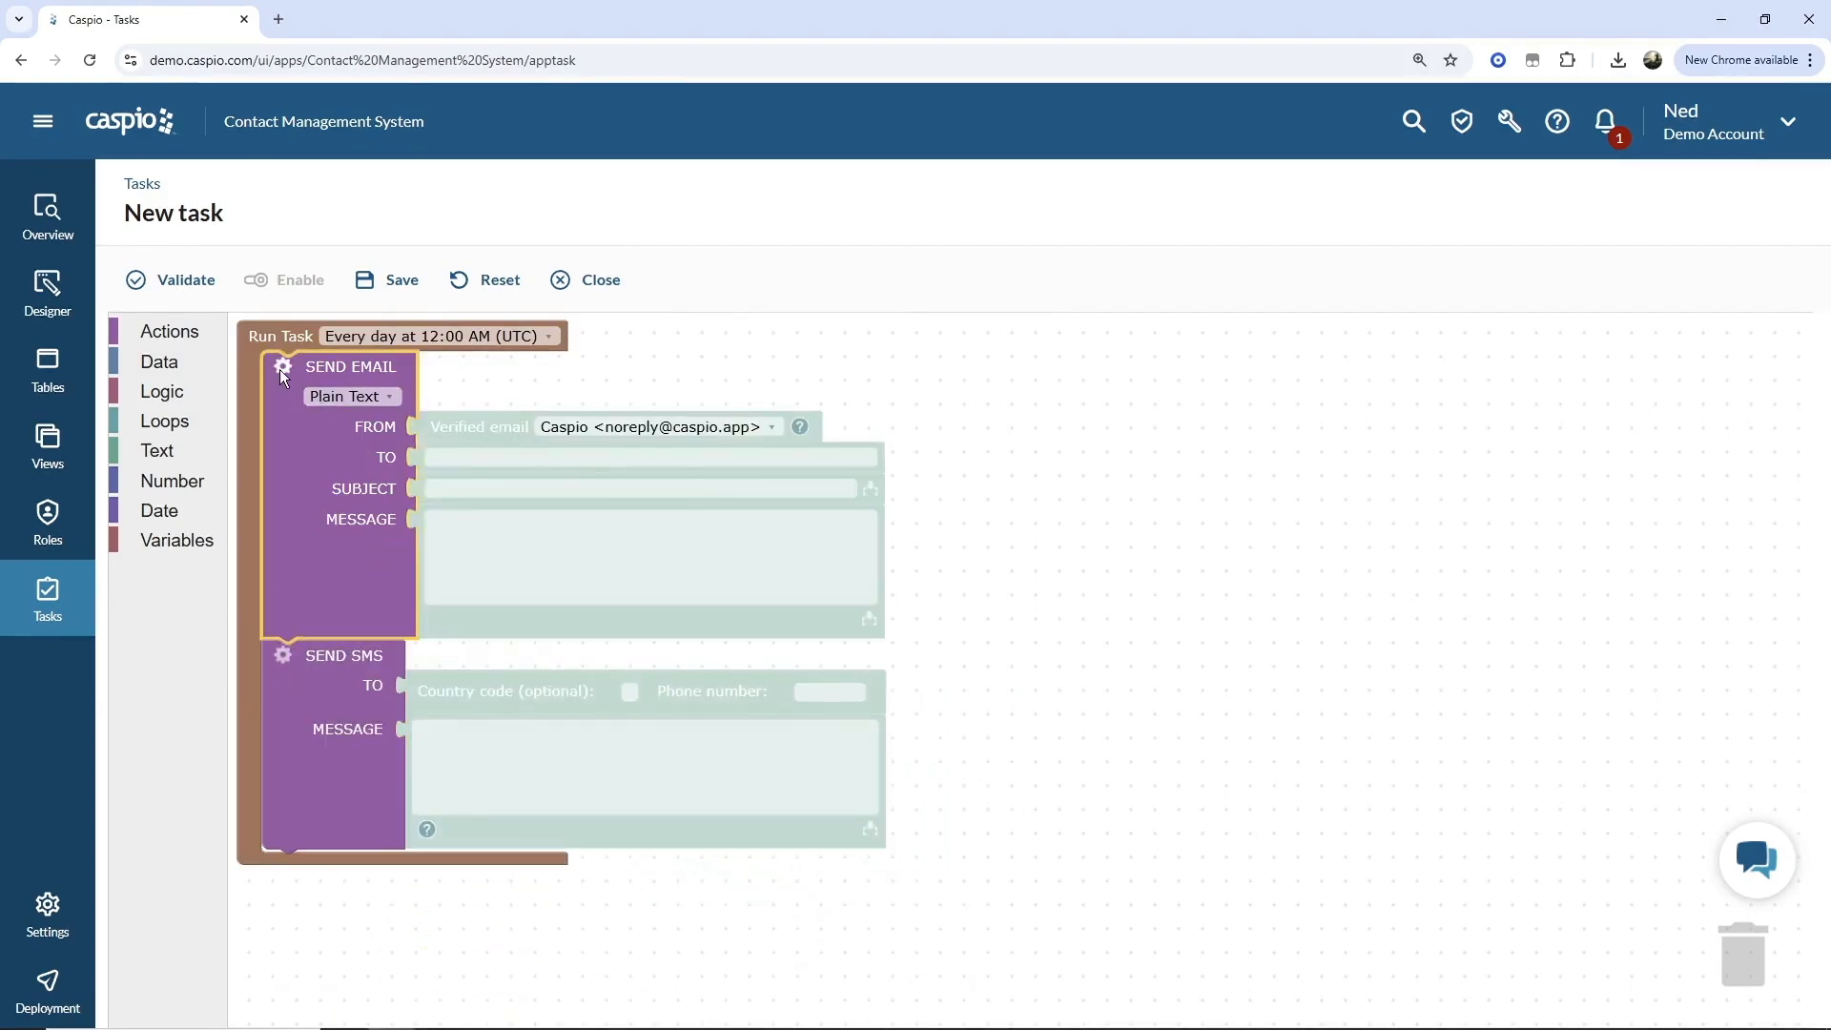
left_click(279, 370)
left_click(286, 401)
left_click(926, 401)
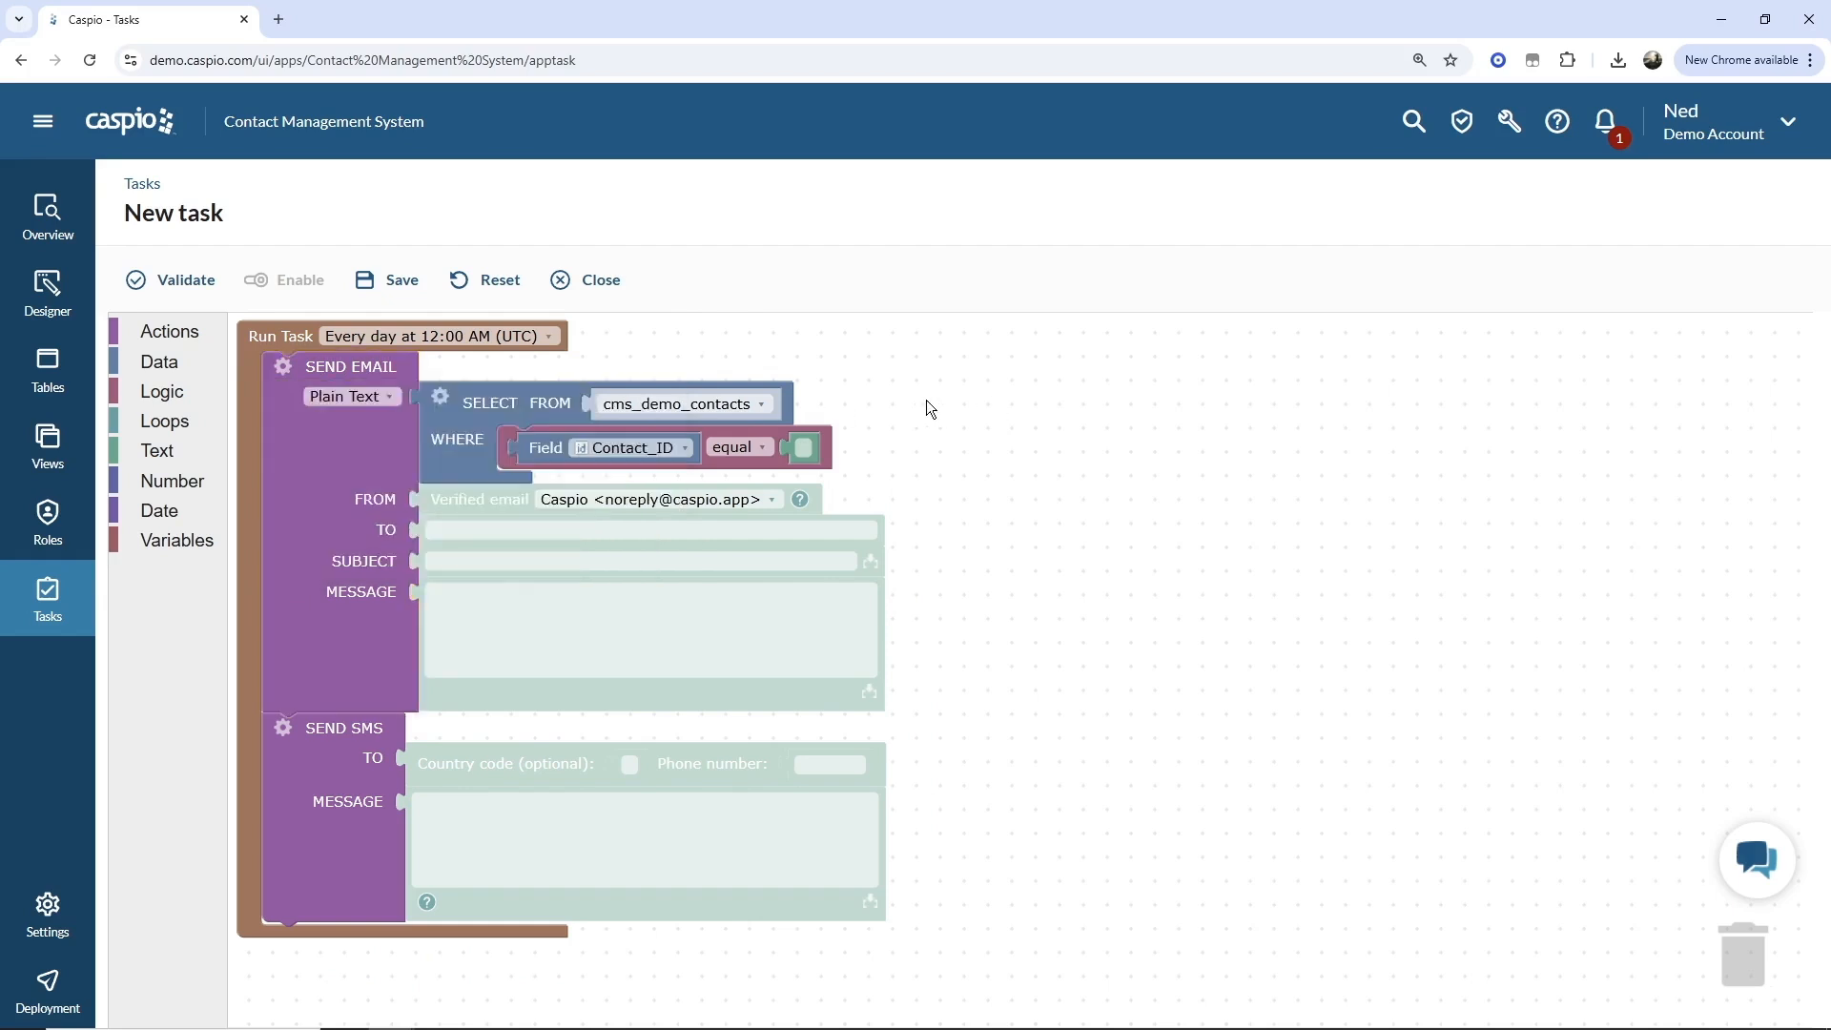
left_click(760, 403)
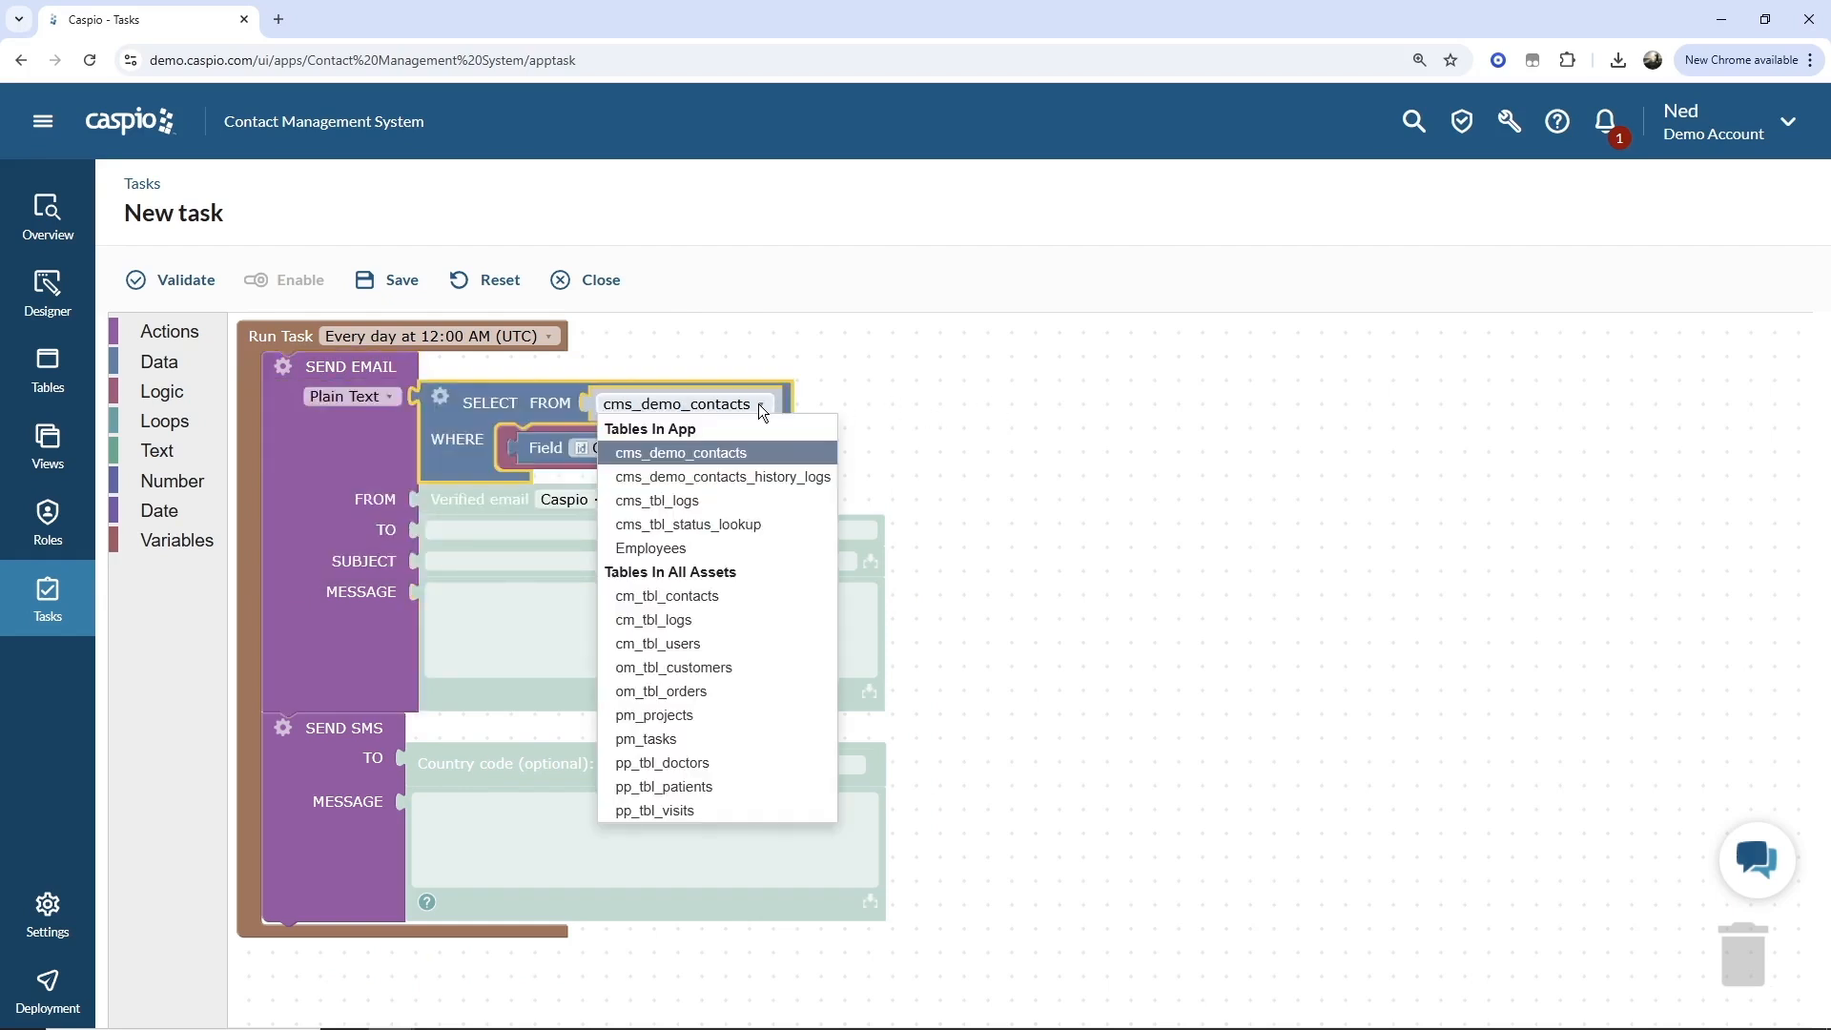
left_click(849, 398)
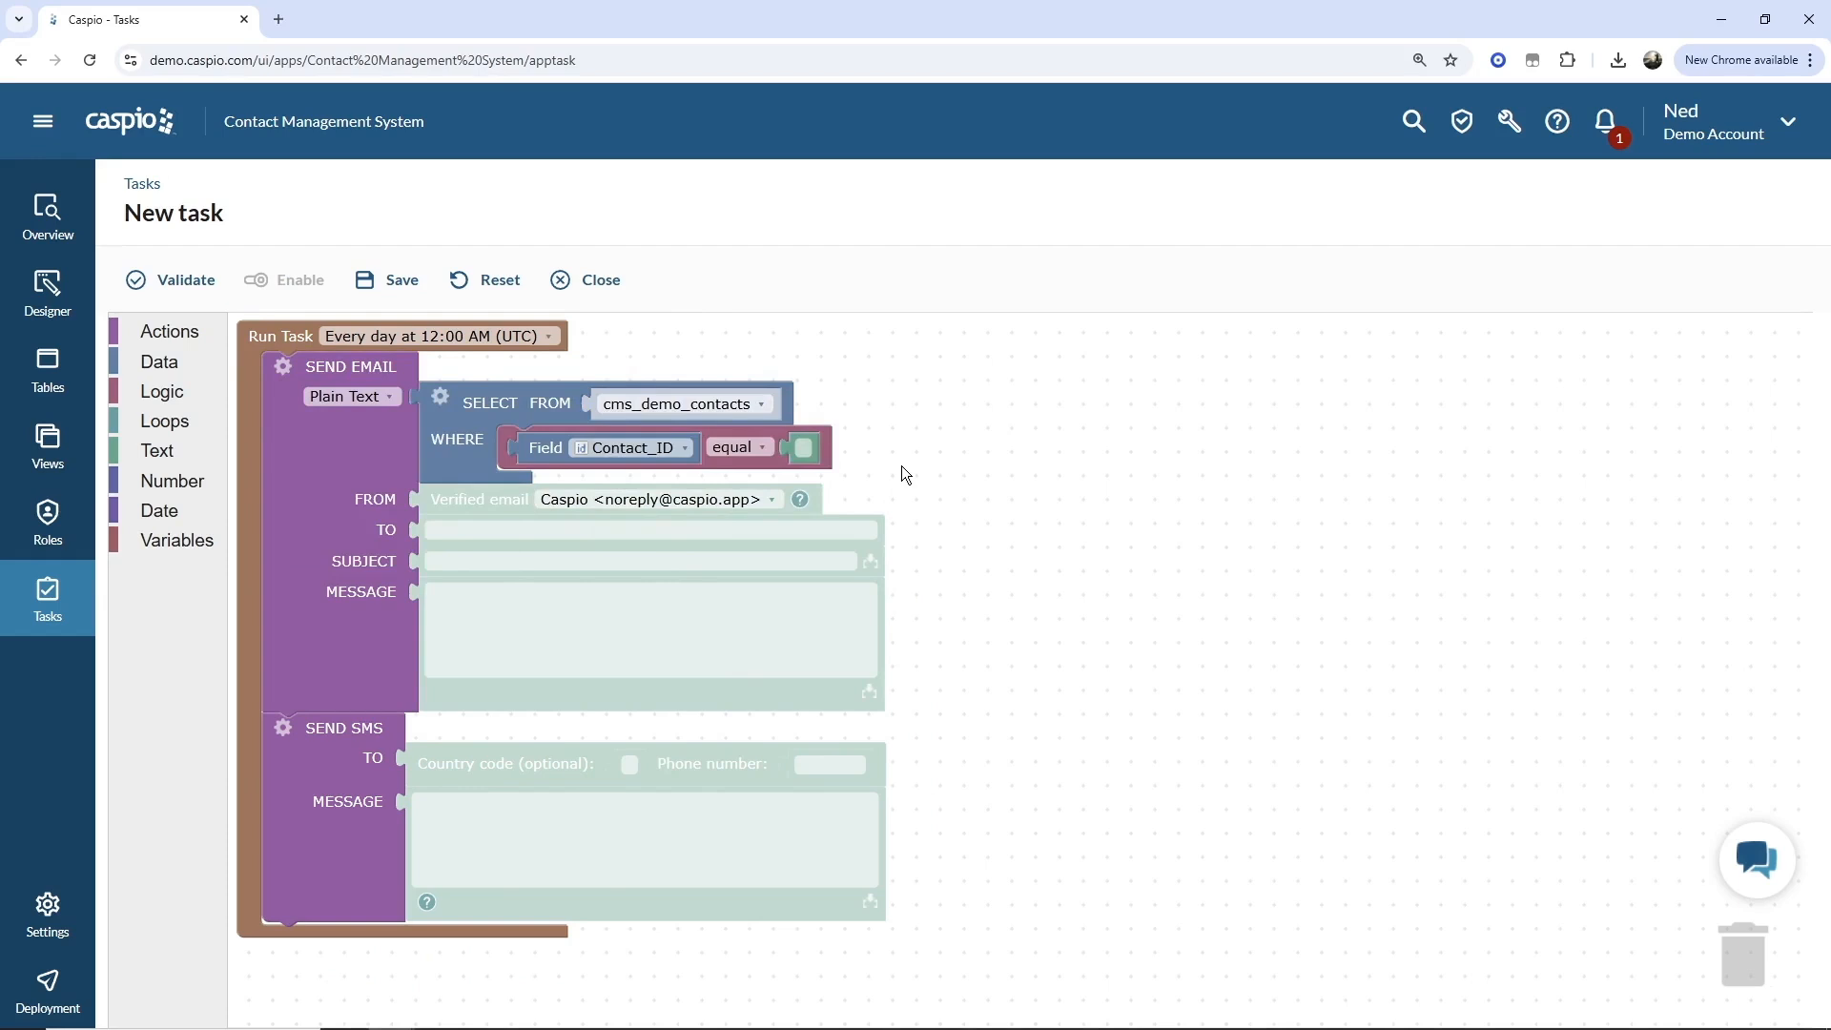
Set the WHERE condition to a difference in days between the Date_Created field and 1/13/2025 equal to 1.
left_click(165, 510)
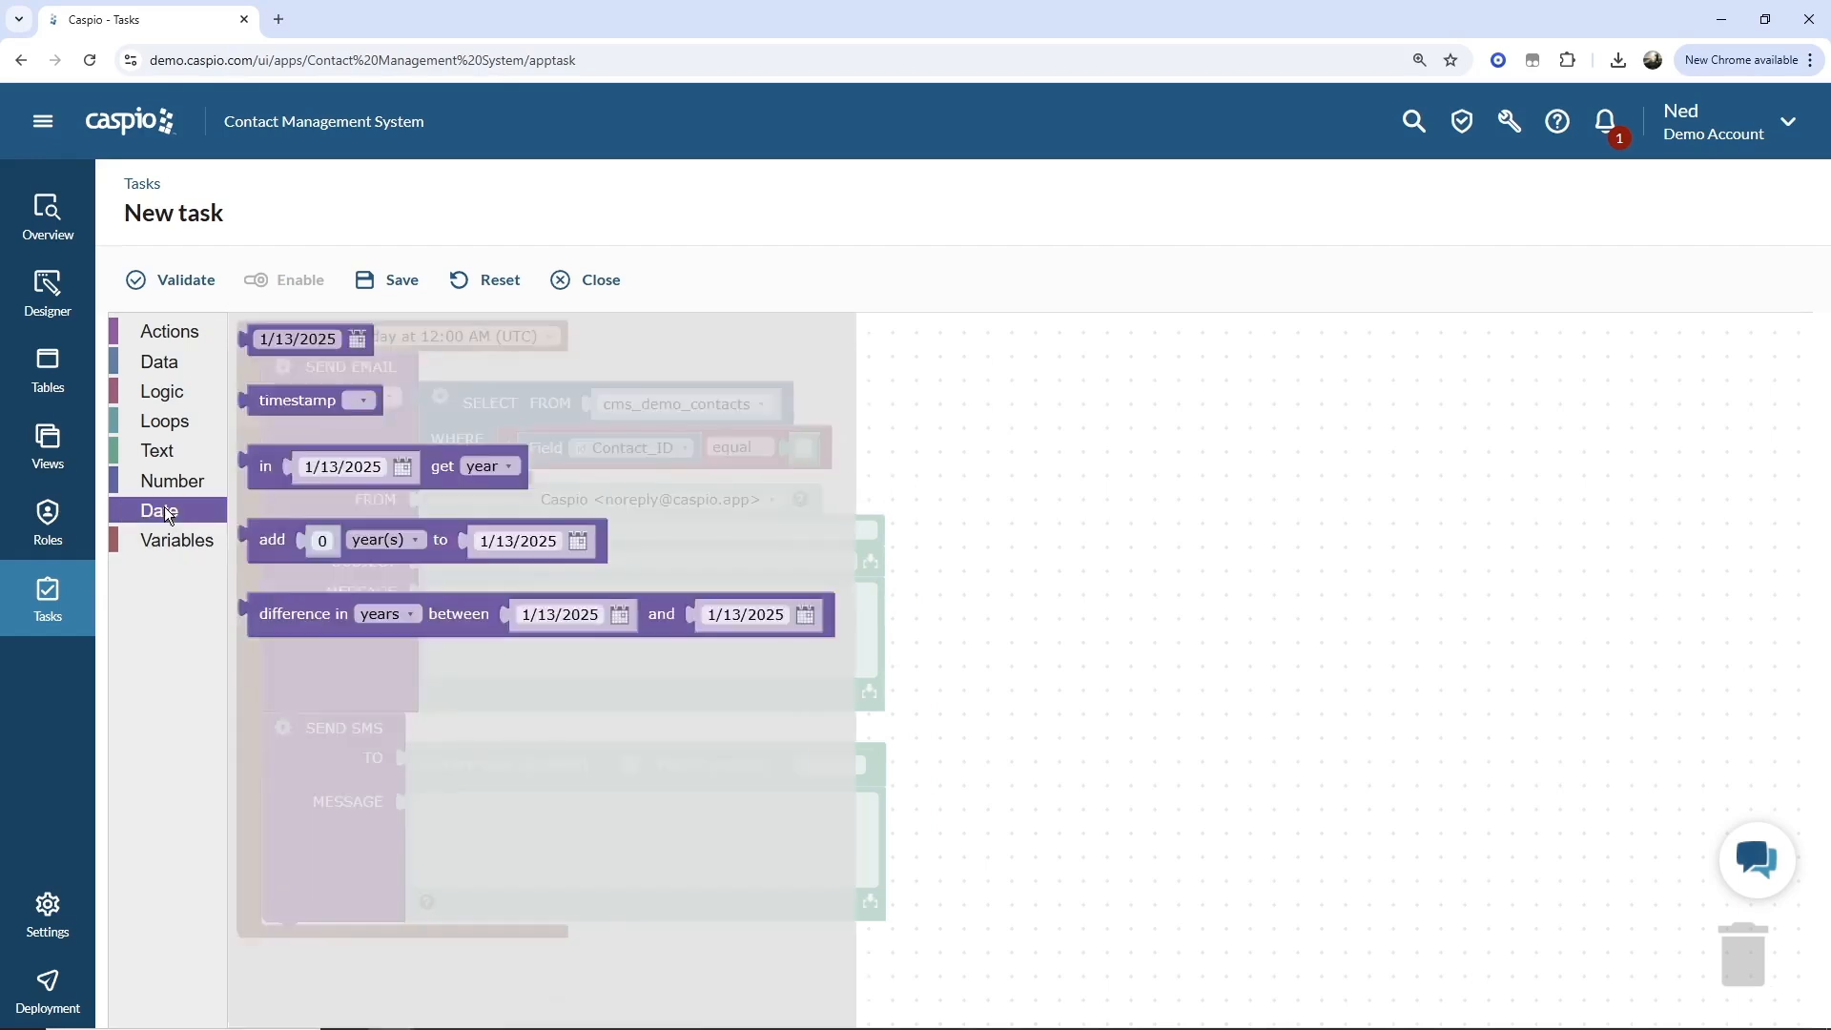
left_click_drag(272, 615, 520, 451)
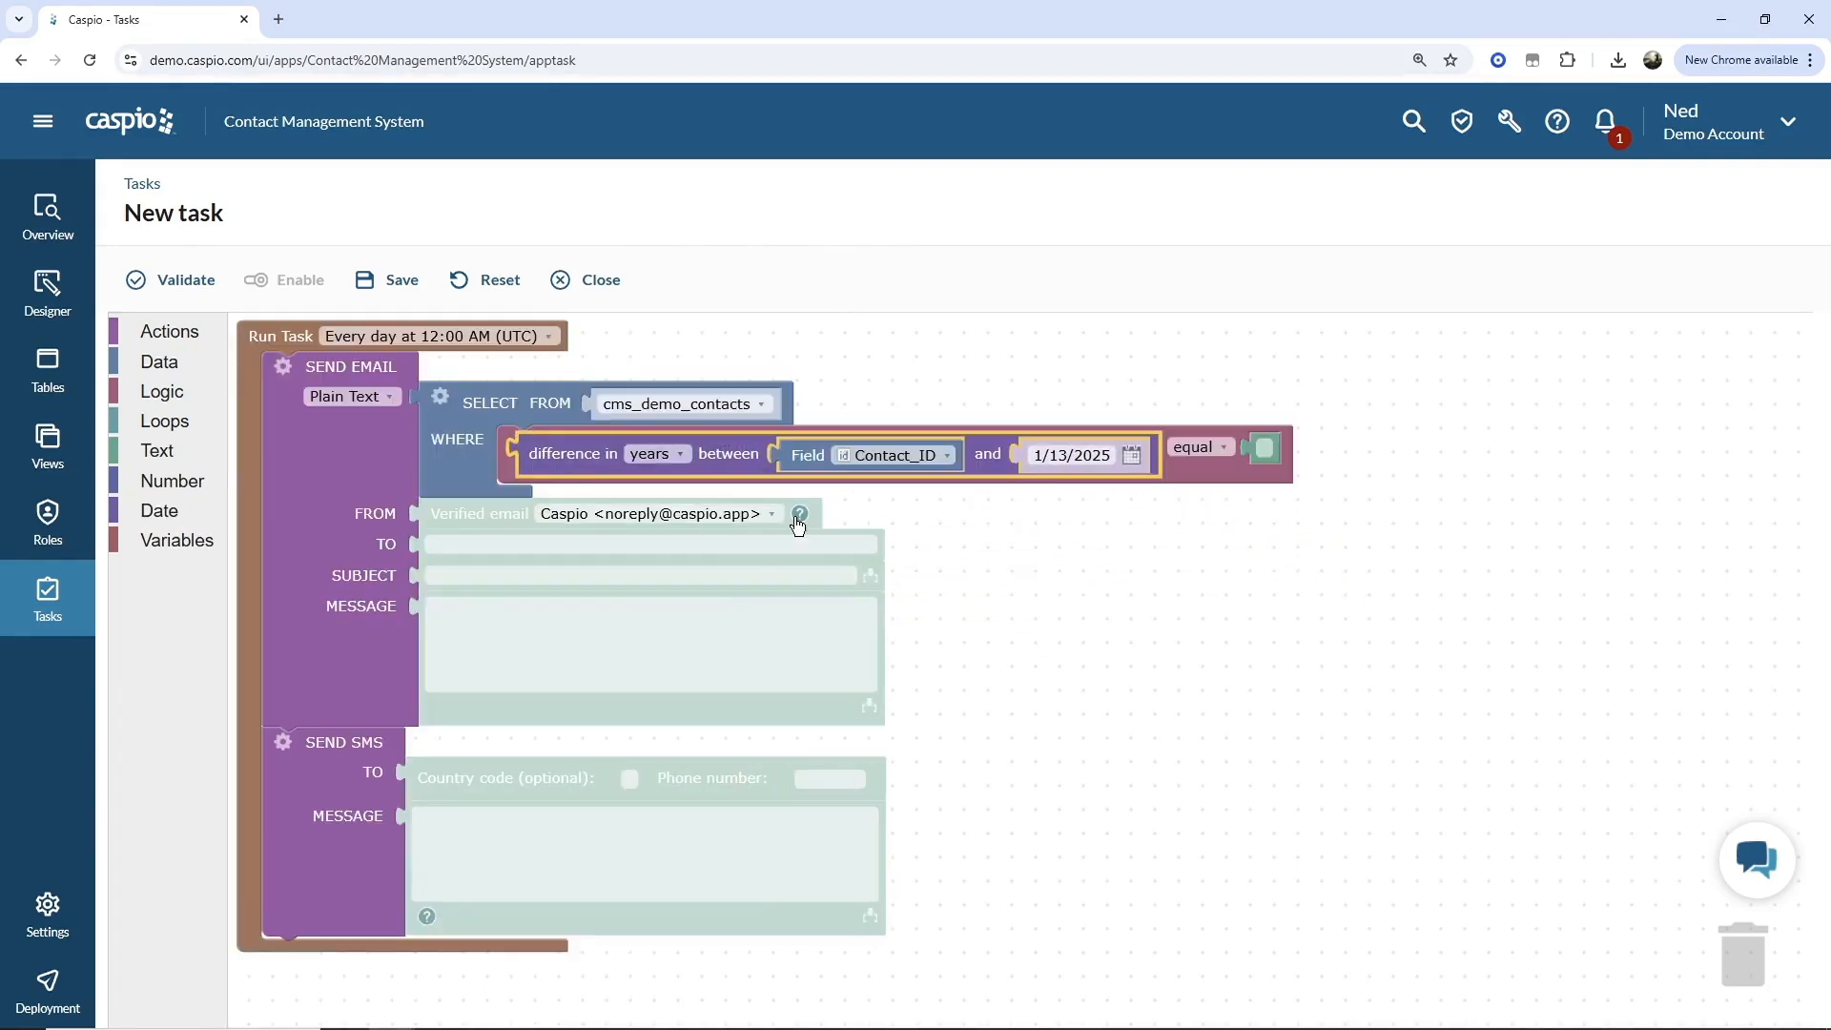
left_click(681, 452)
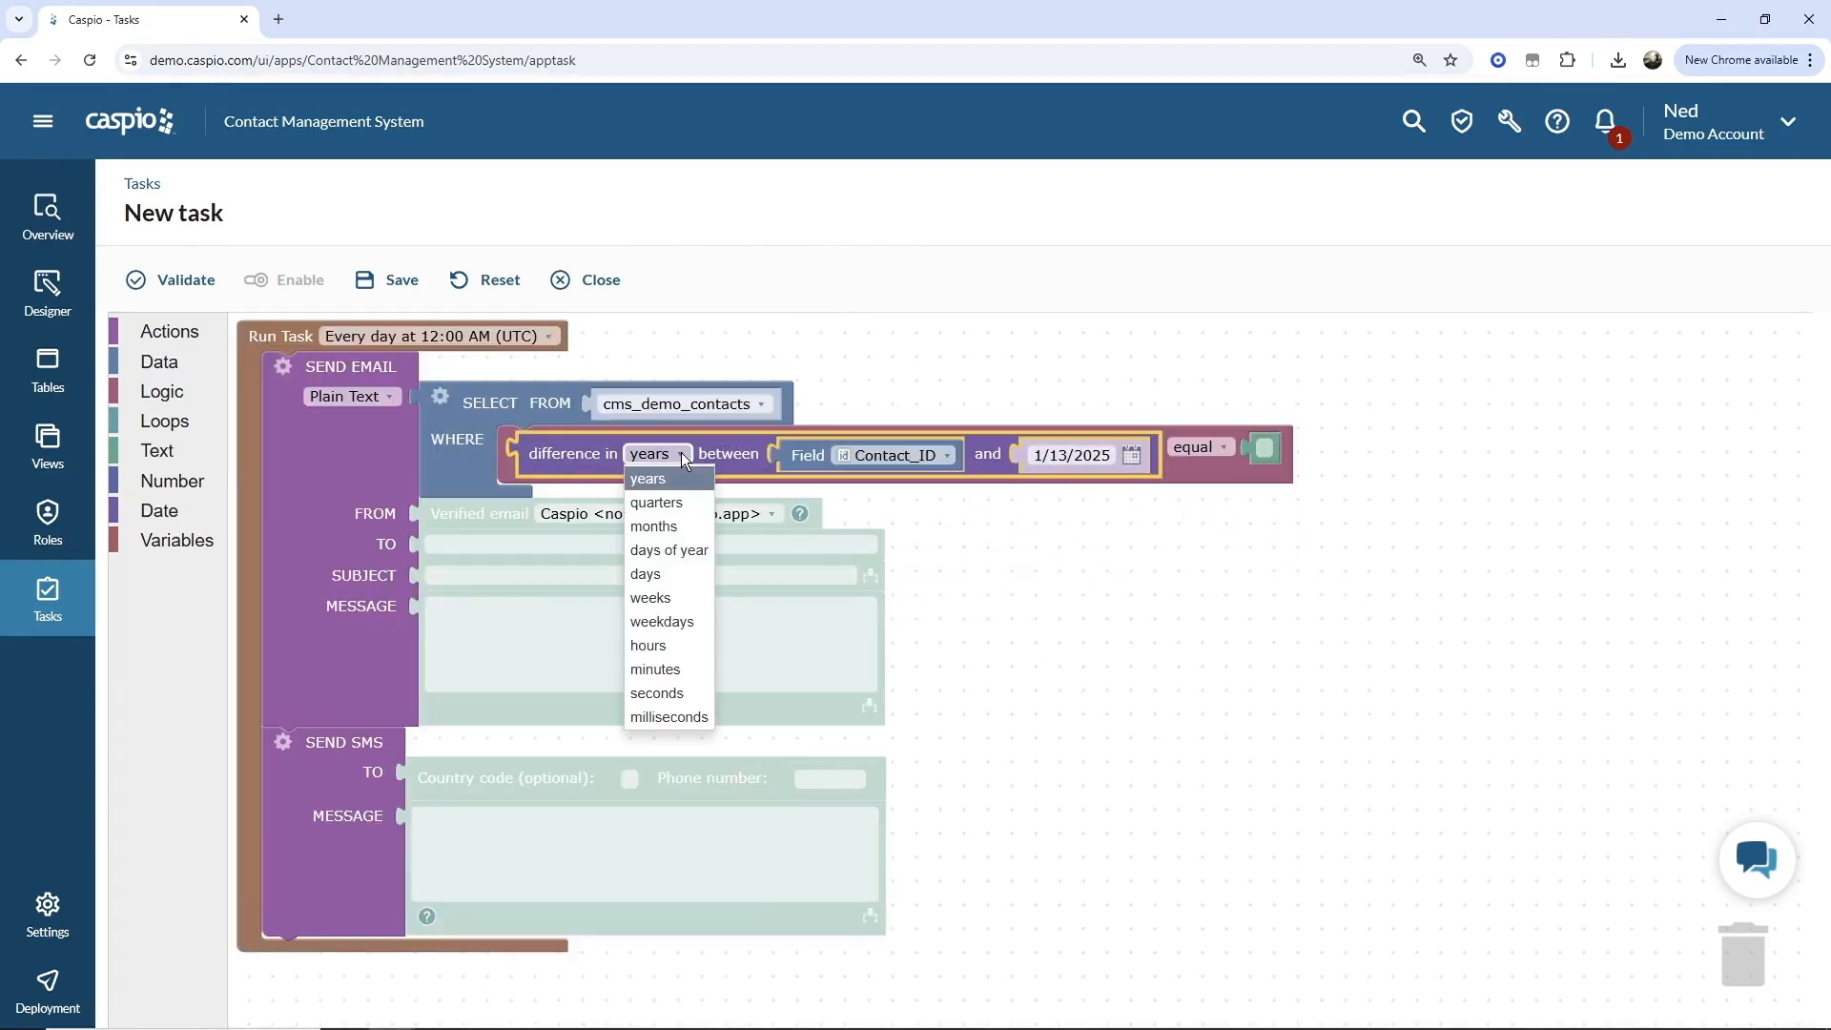
left_click(656, 573)
left_click(1261, 449)
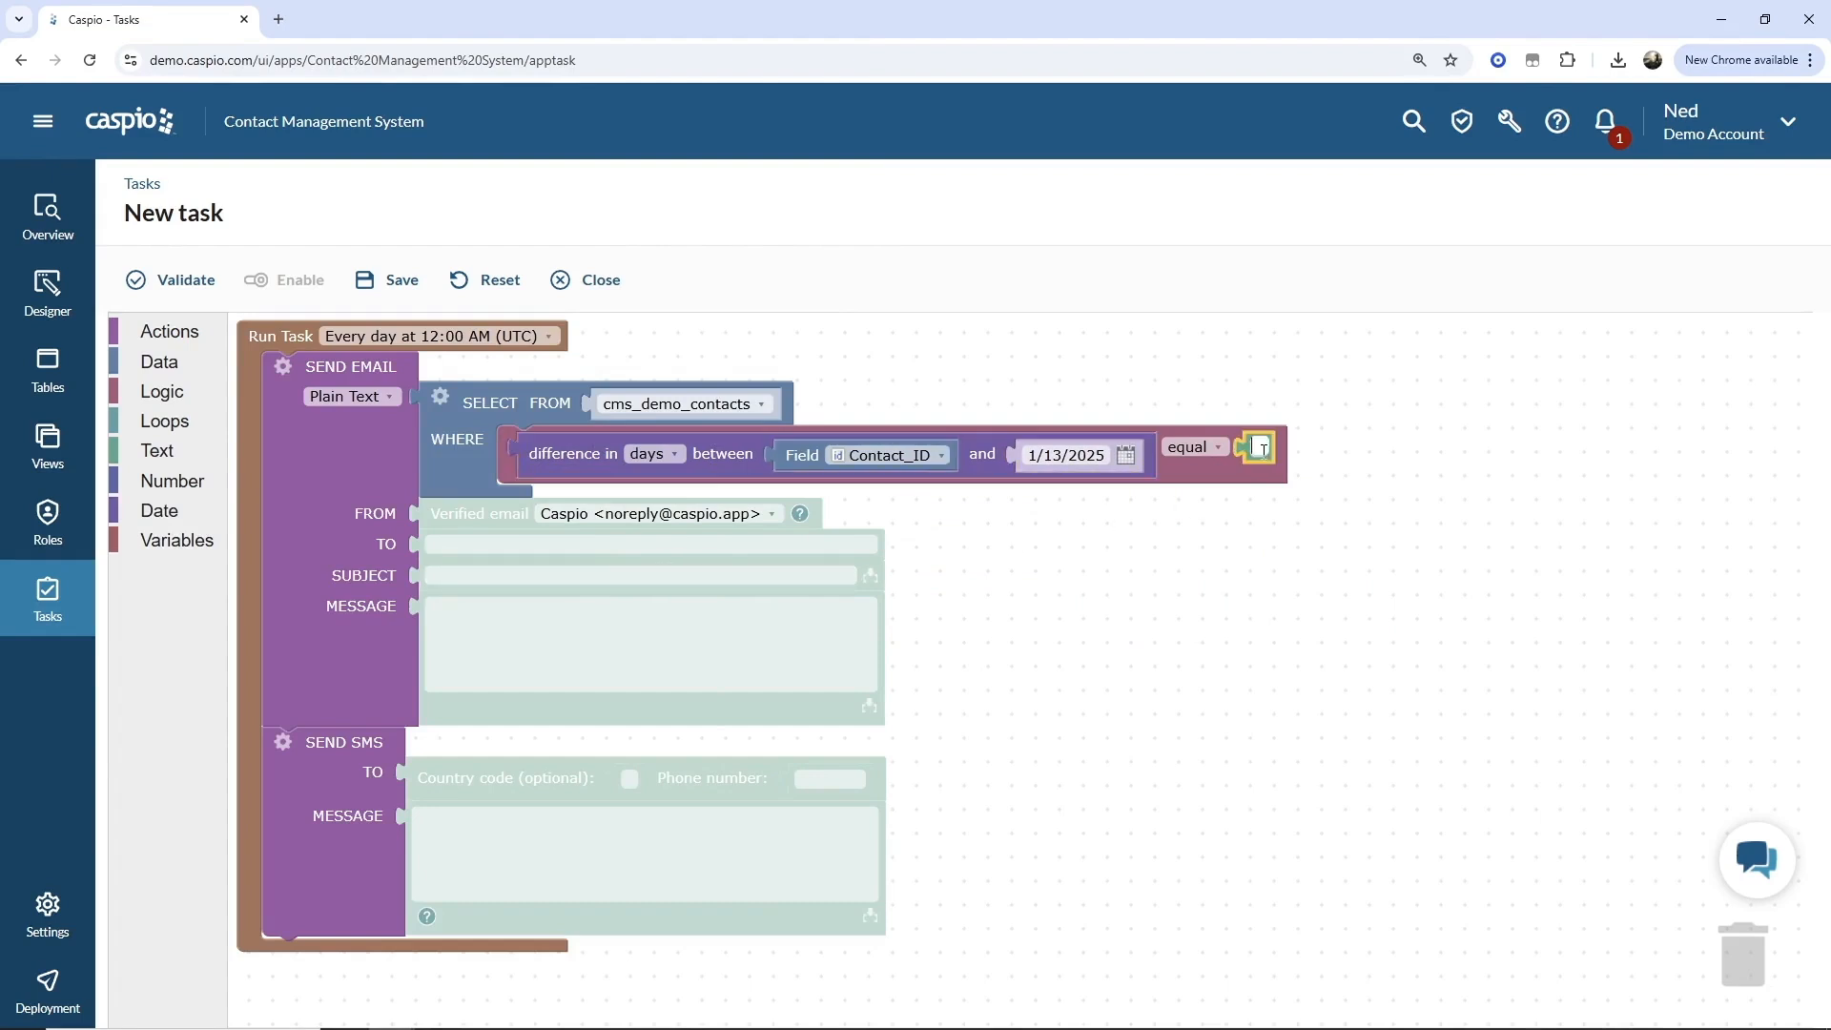
type("1")
left_click(1236, 544)
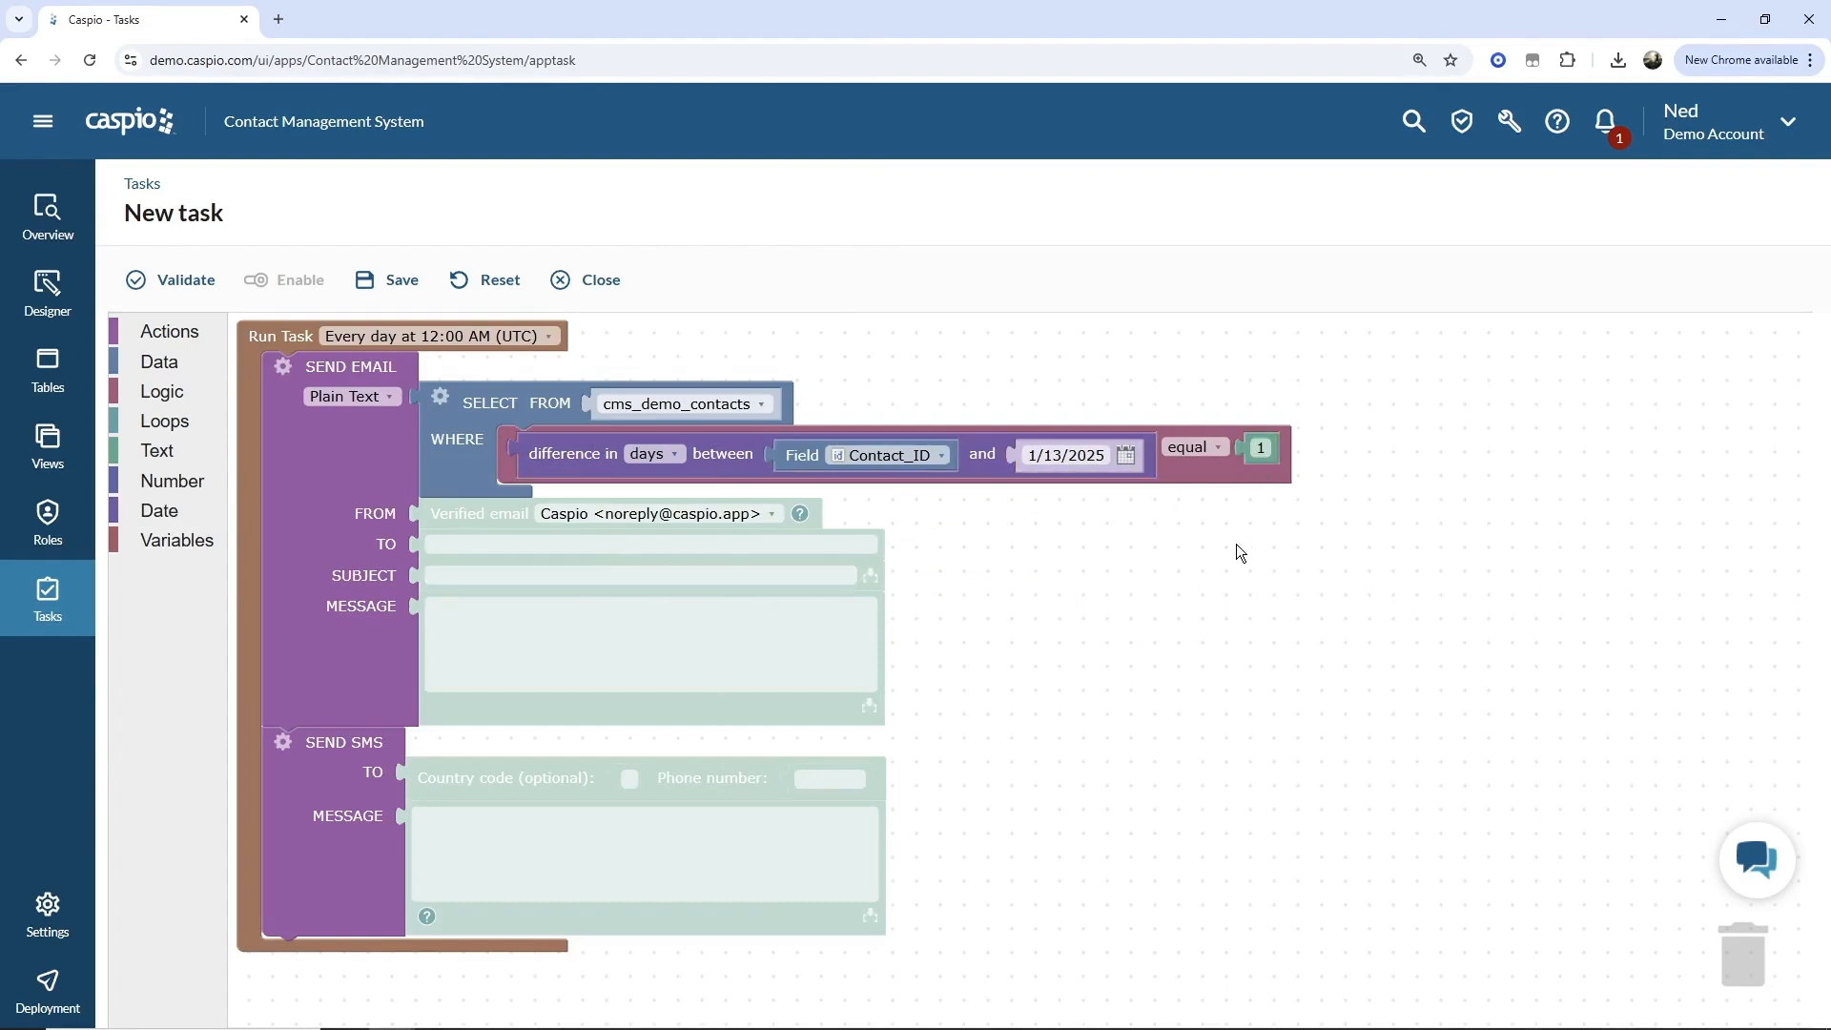
left_click(901, 456)
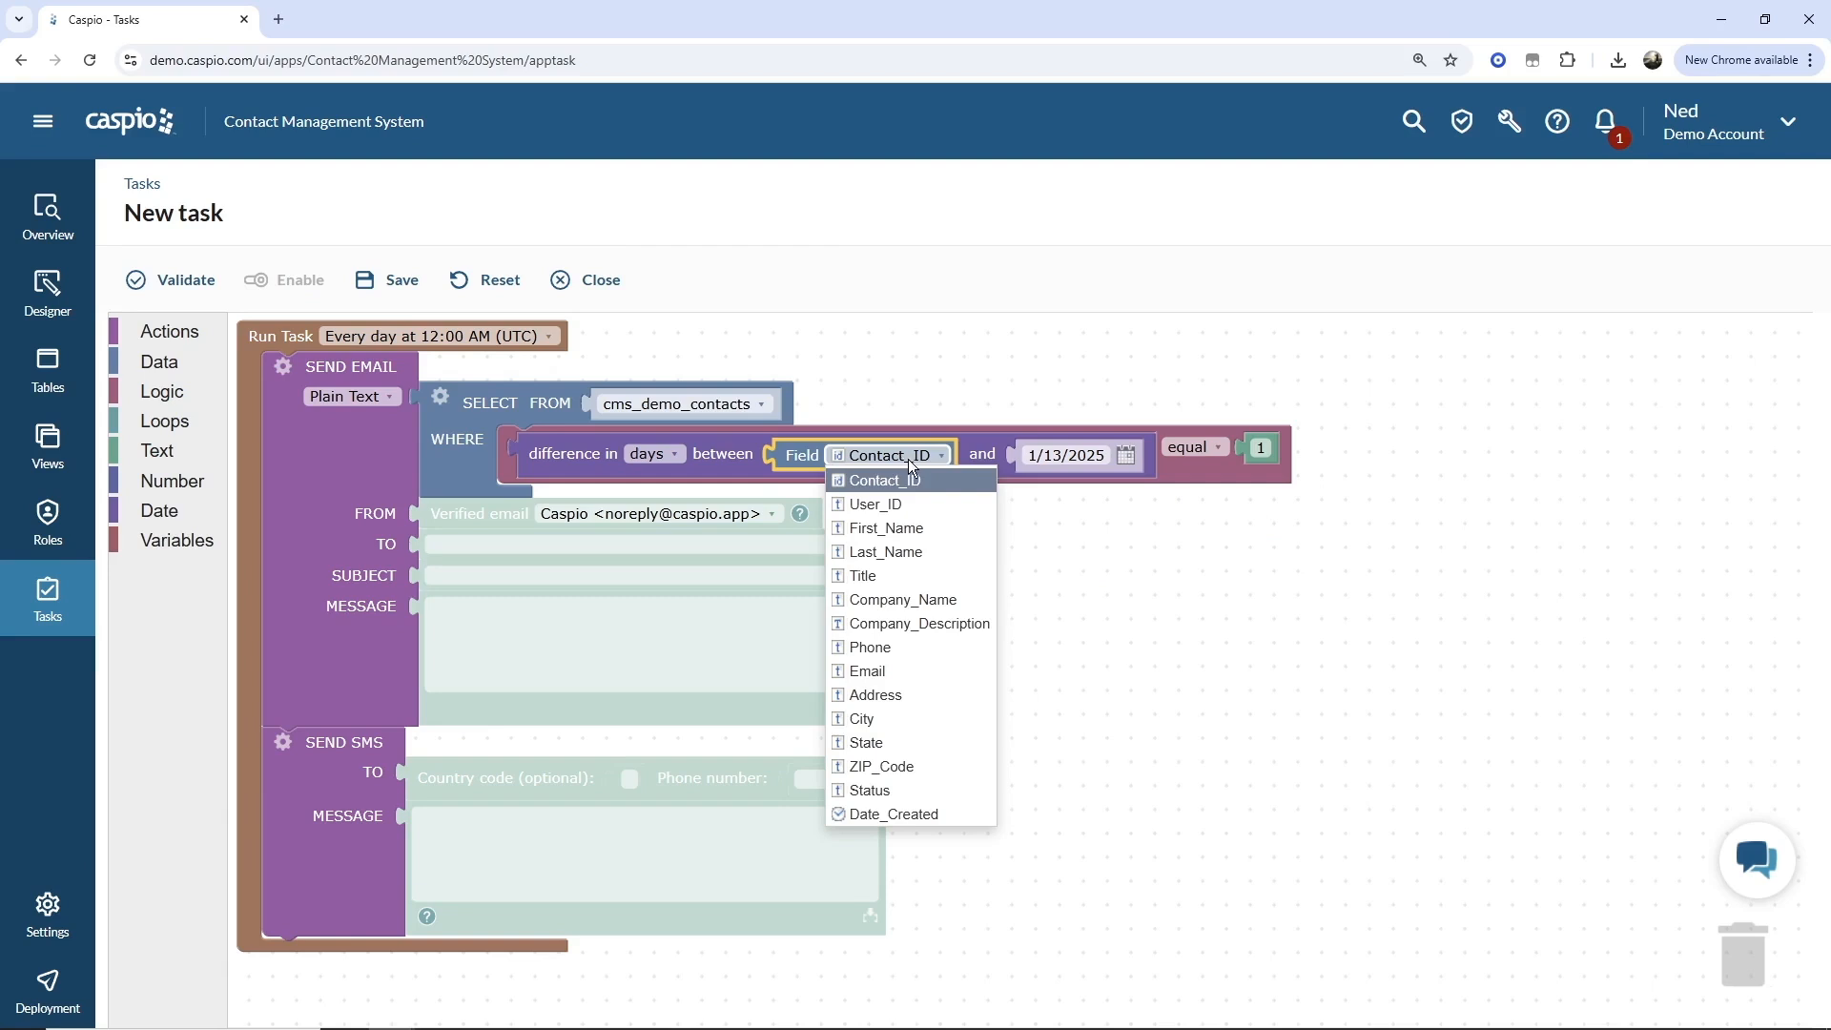
left_click(1112, 761)
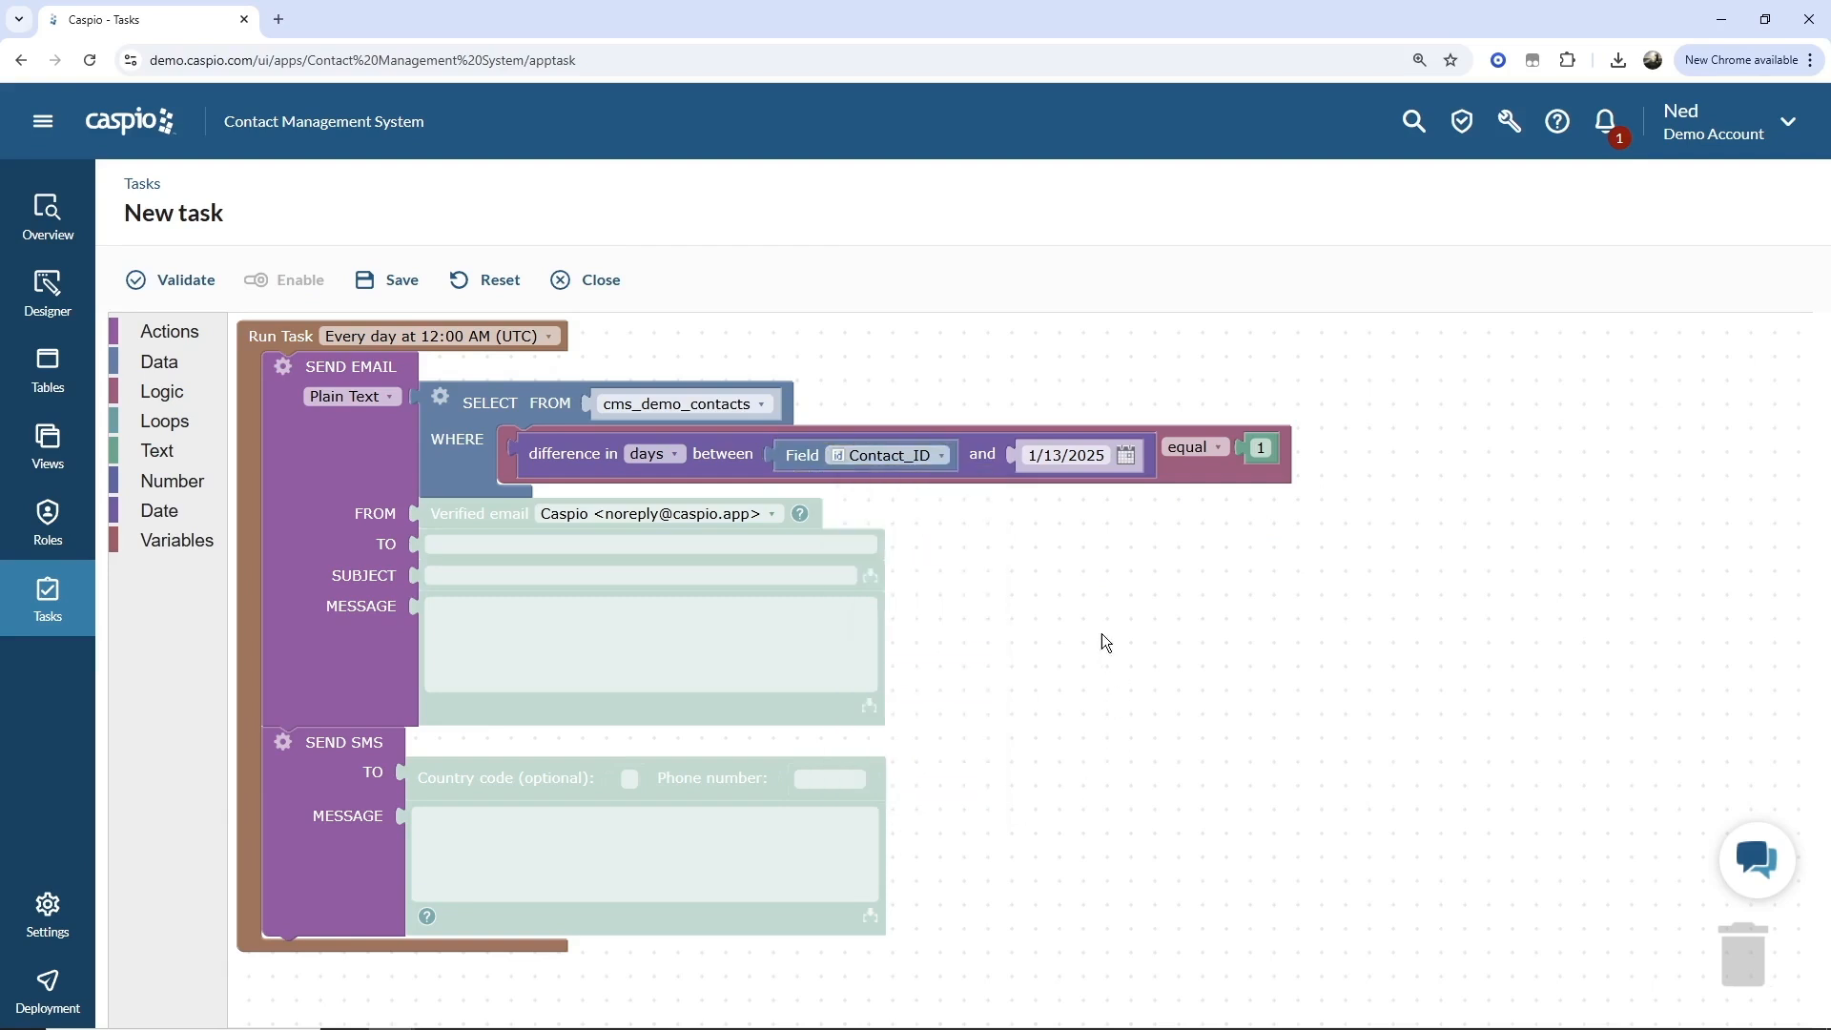
left_click(897, 453)
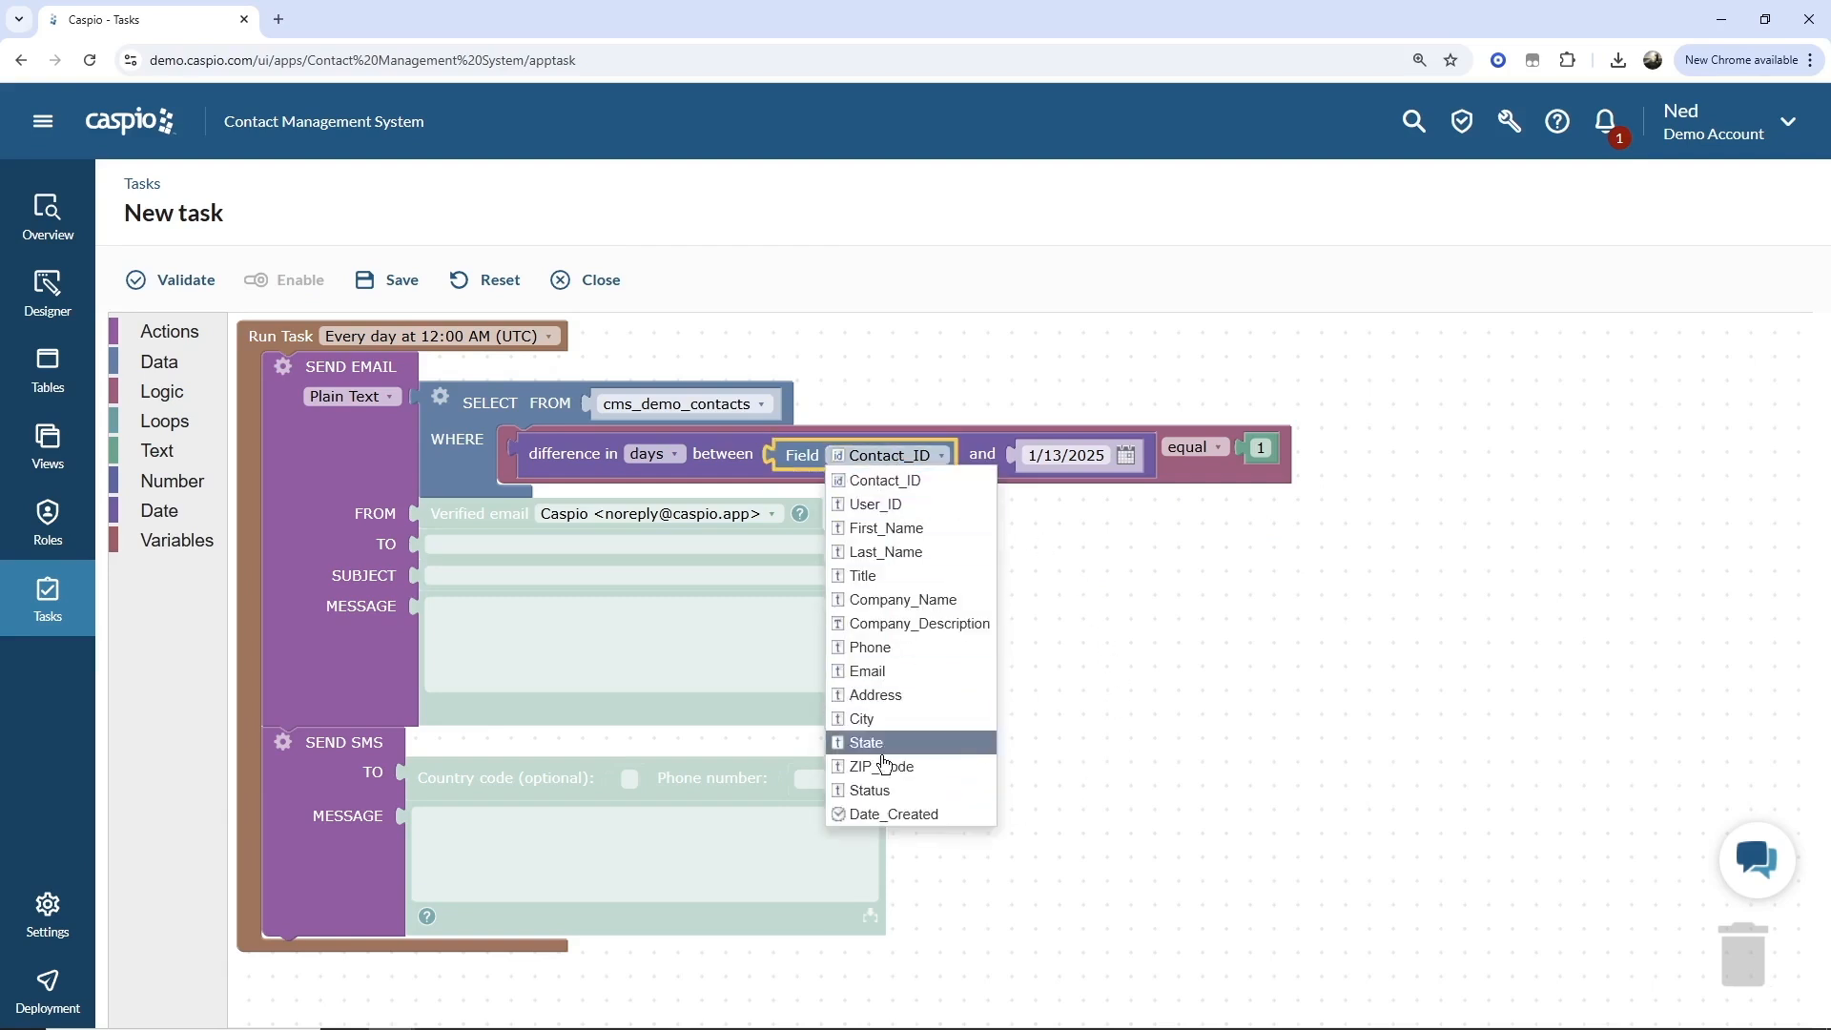
left_click(891, 814)
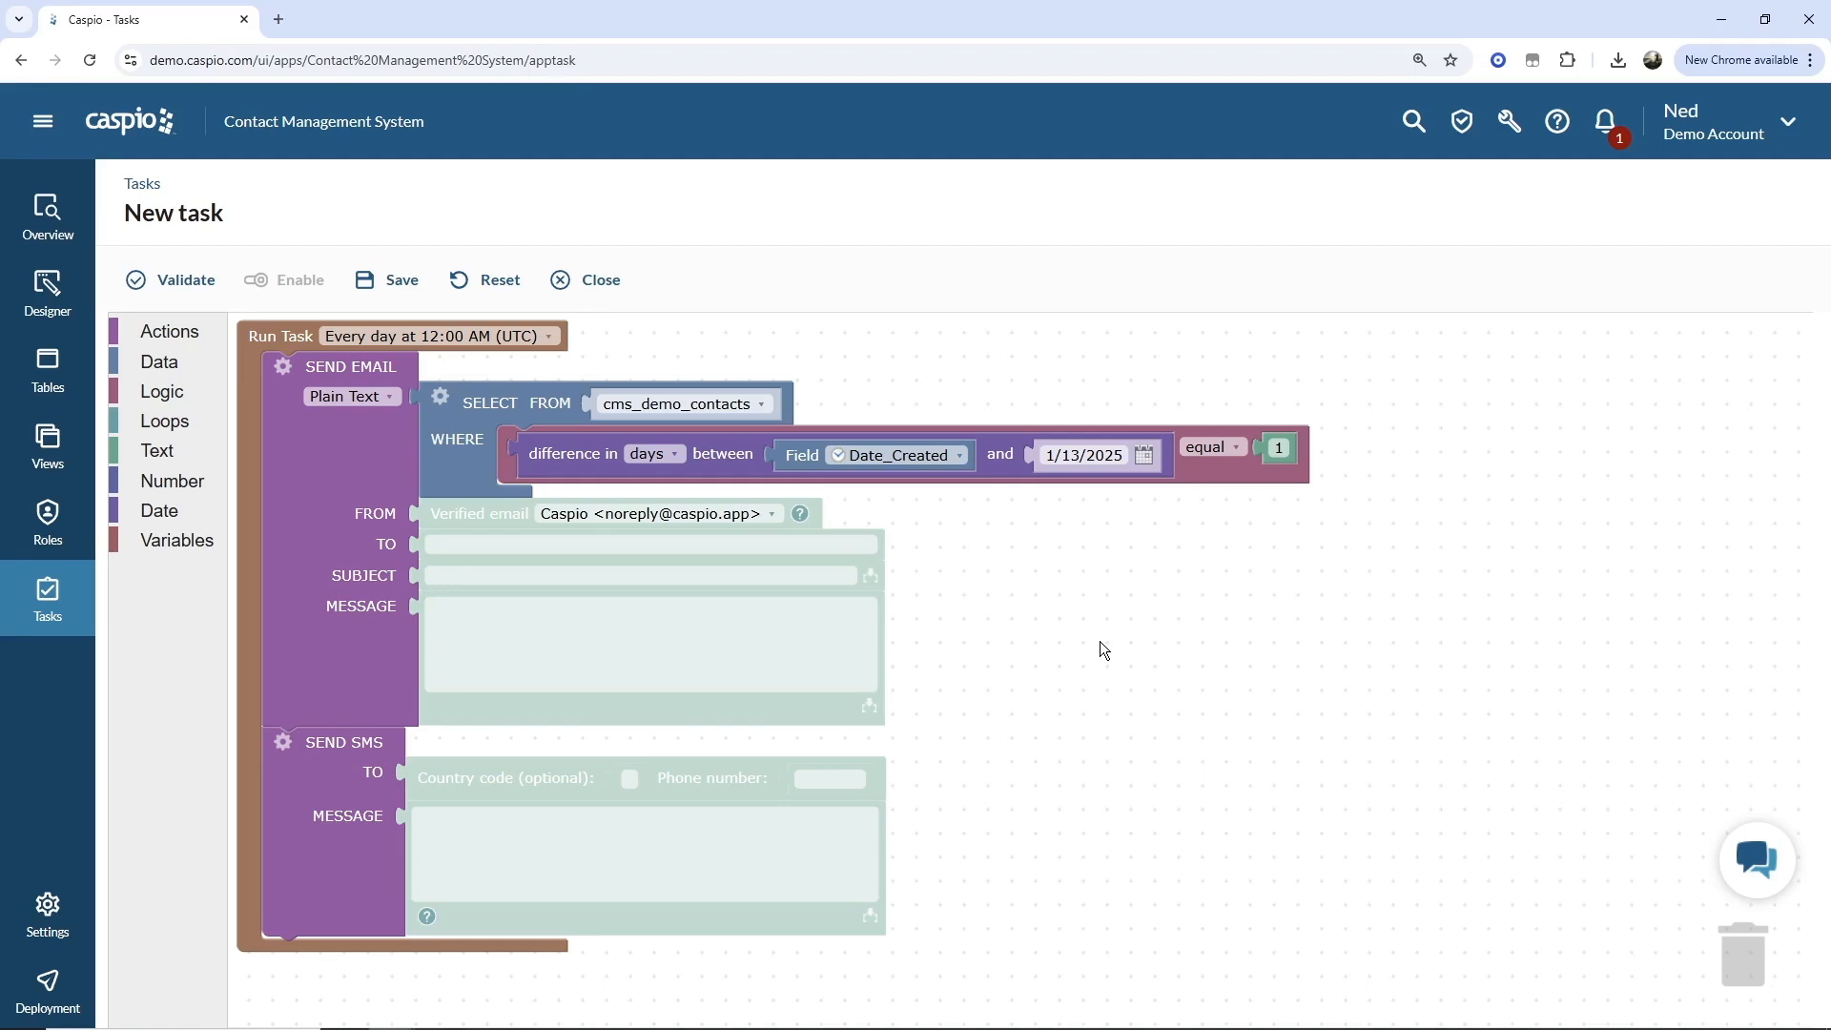
Enable a JOIN in the SELECT query's options, adding an INNER JOIN with cms_tbl_logs.
left_click(439, 399)
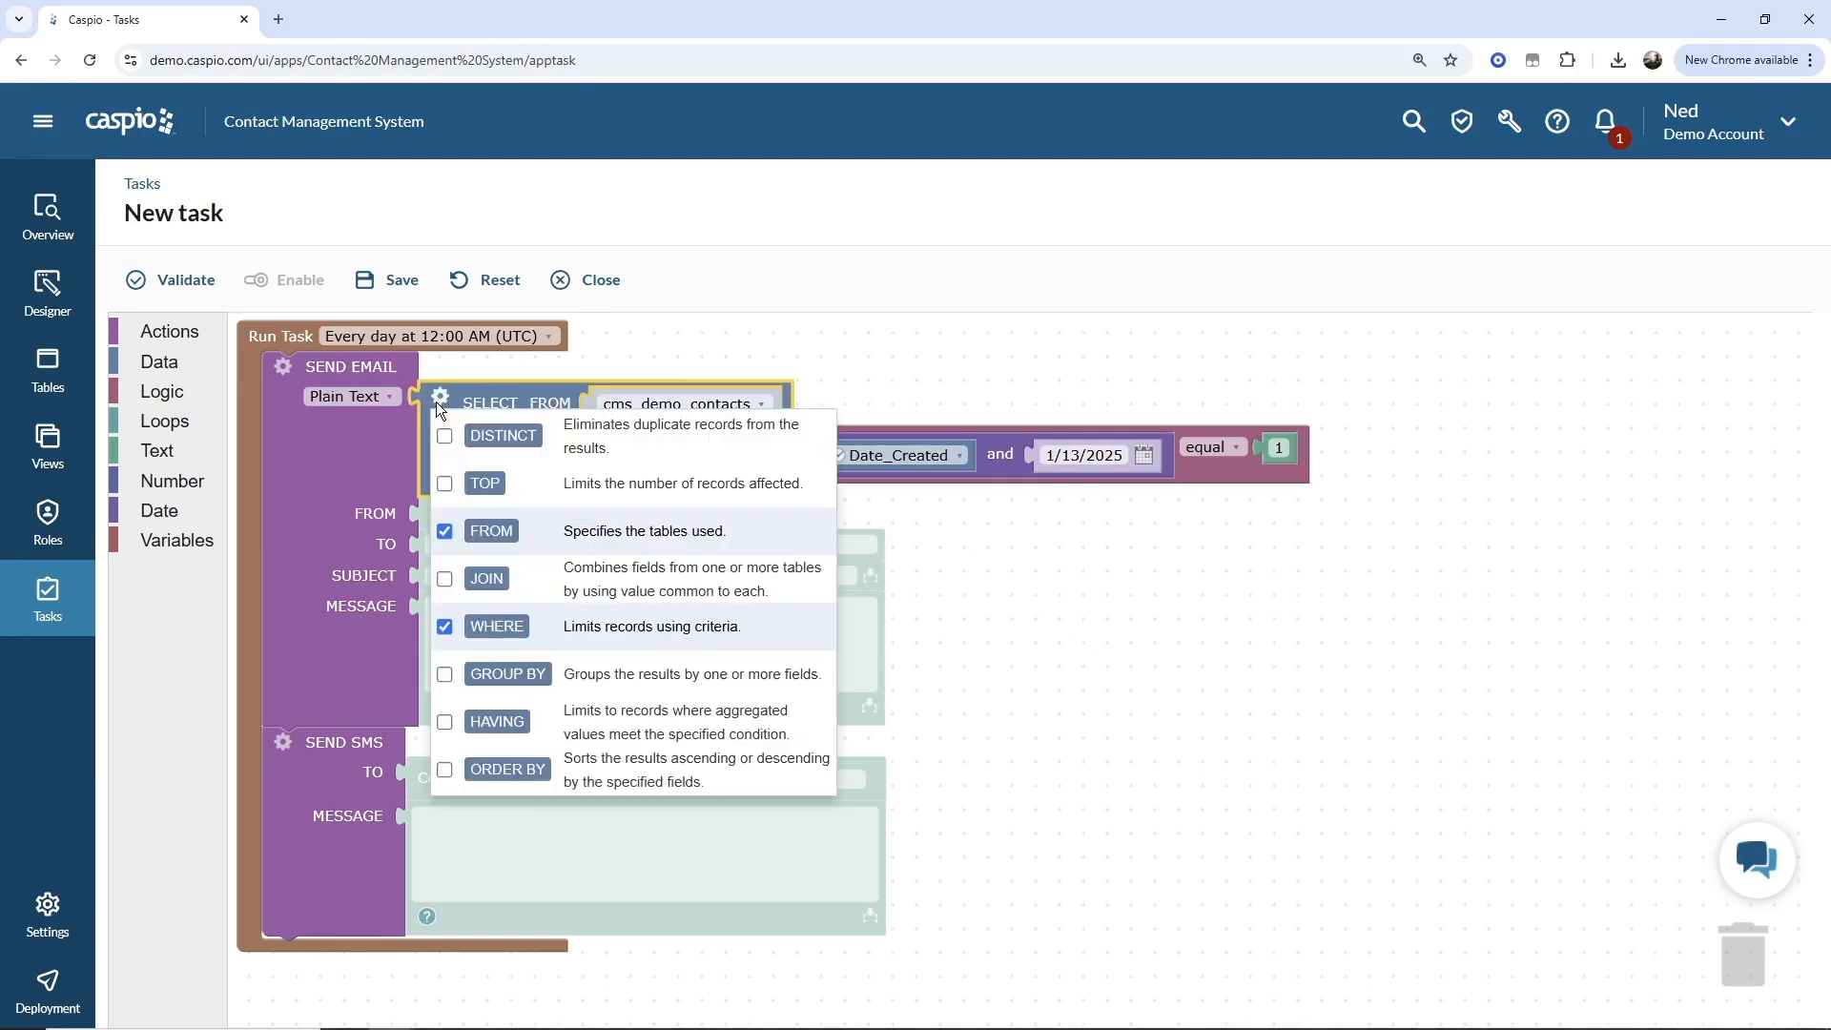
left_click(444, 578)
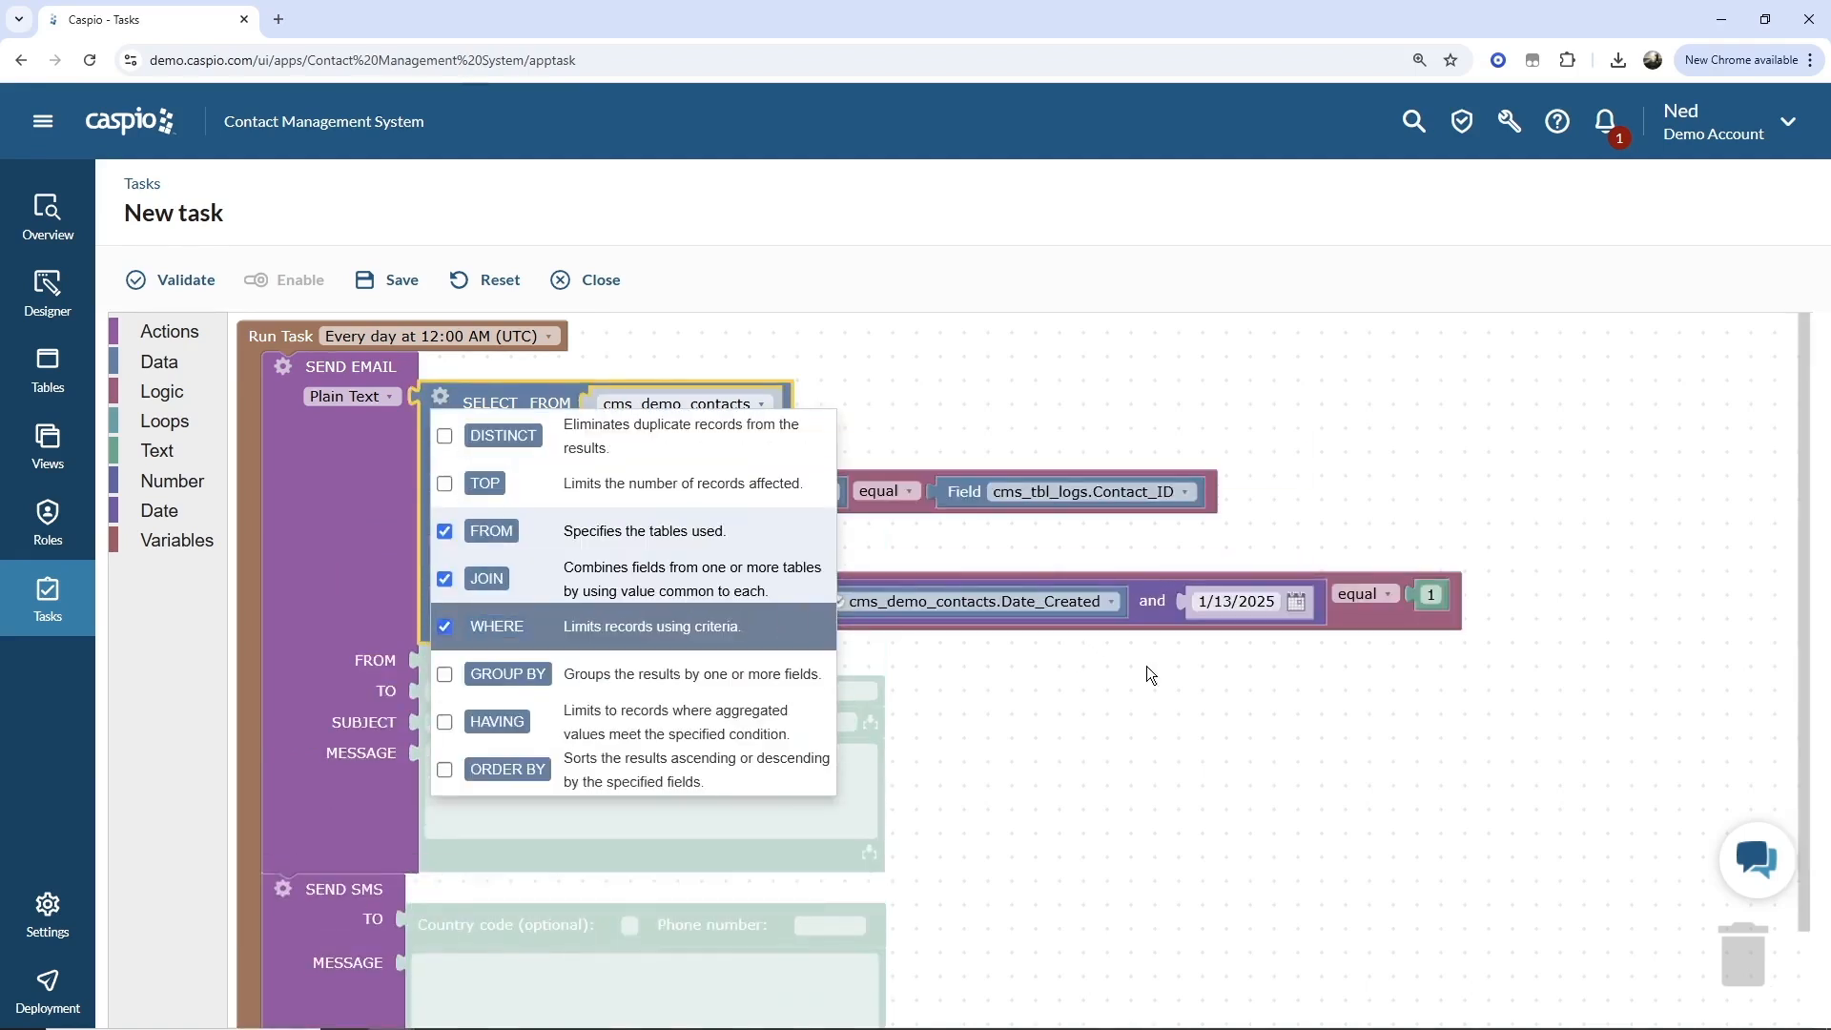
left_click(1188, 696)
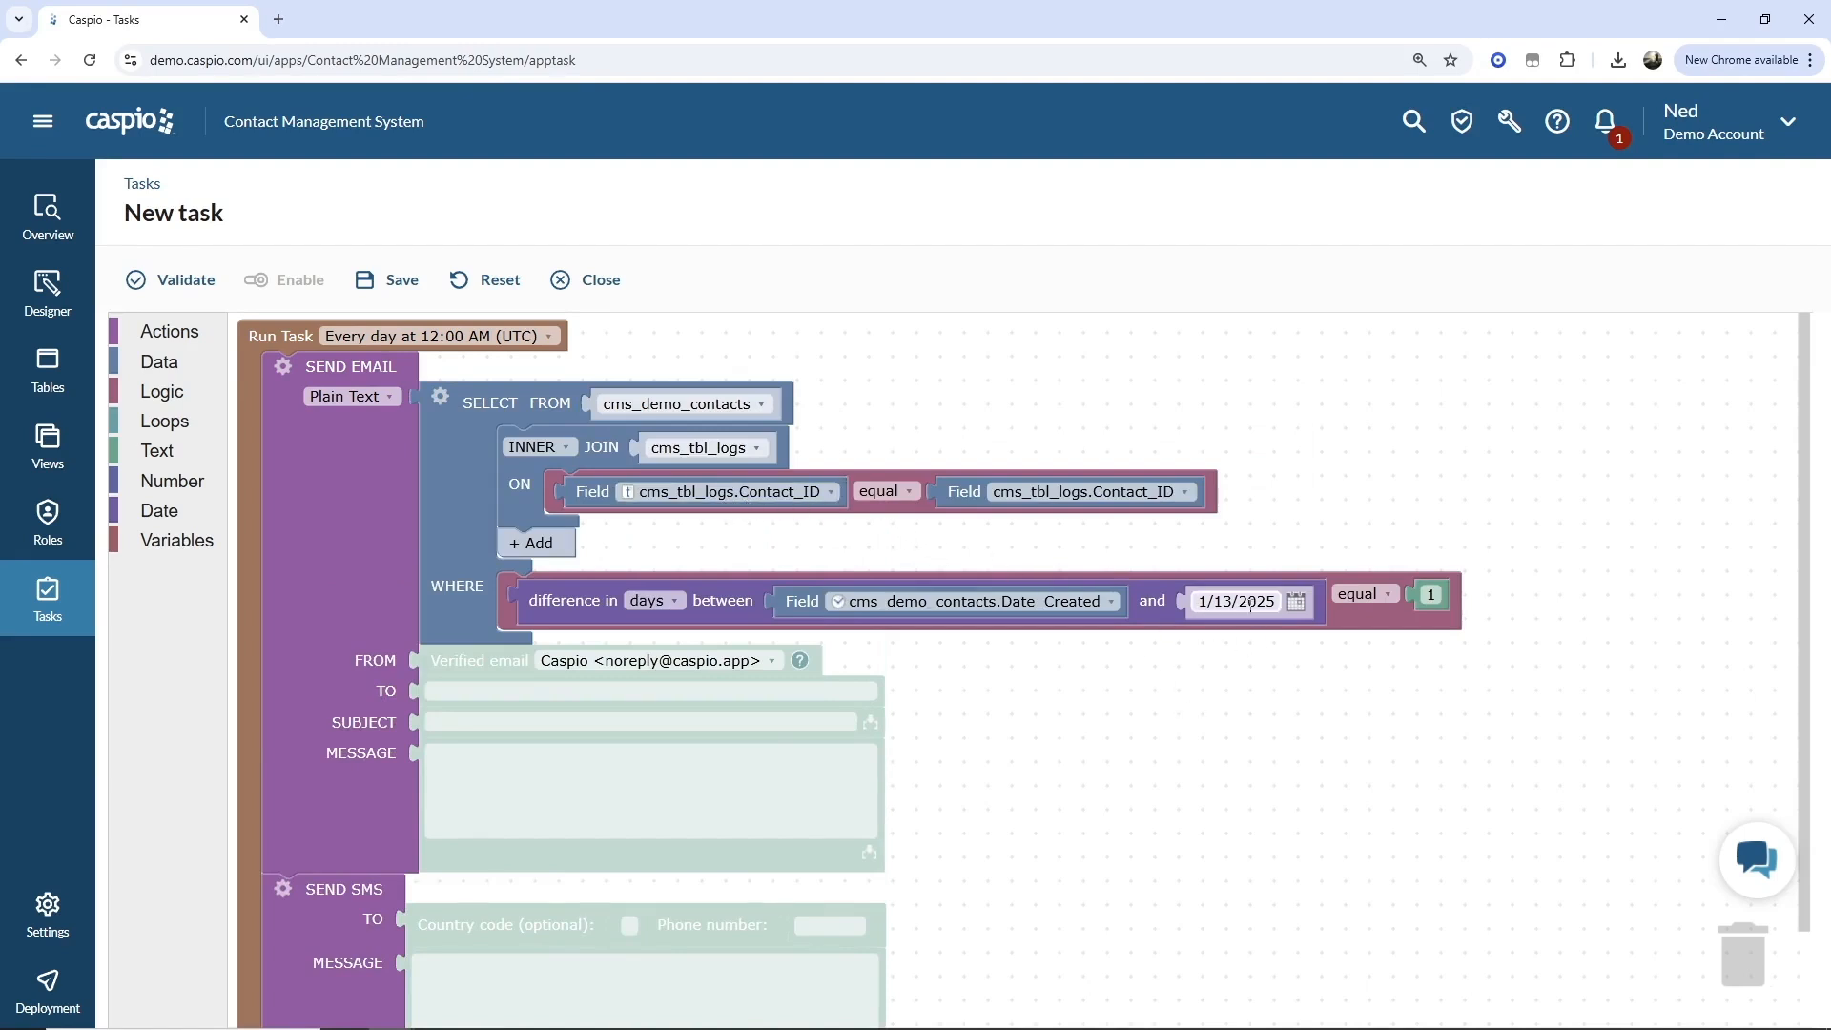
Replace the 1/13/2025 date in the days-difference condition with the field cms_tbl_logs.Date_Submitted.
left_click(176, 363)
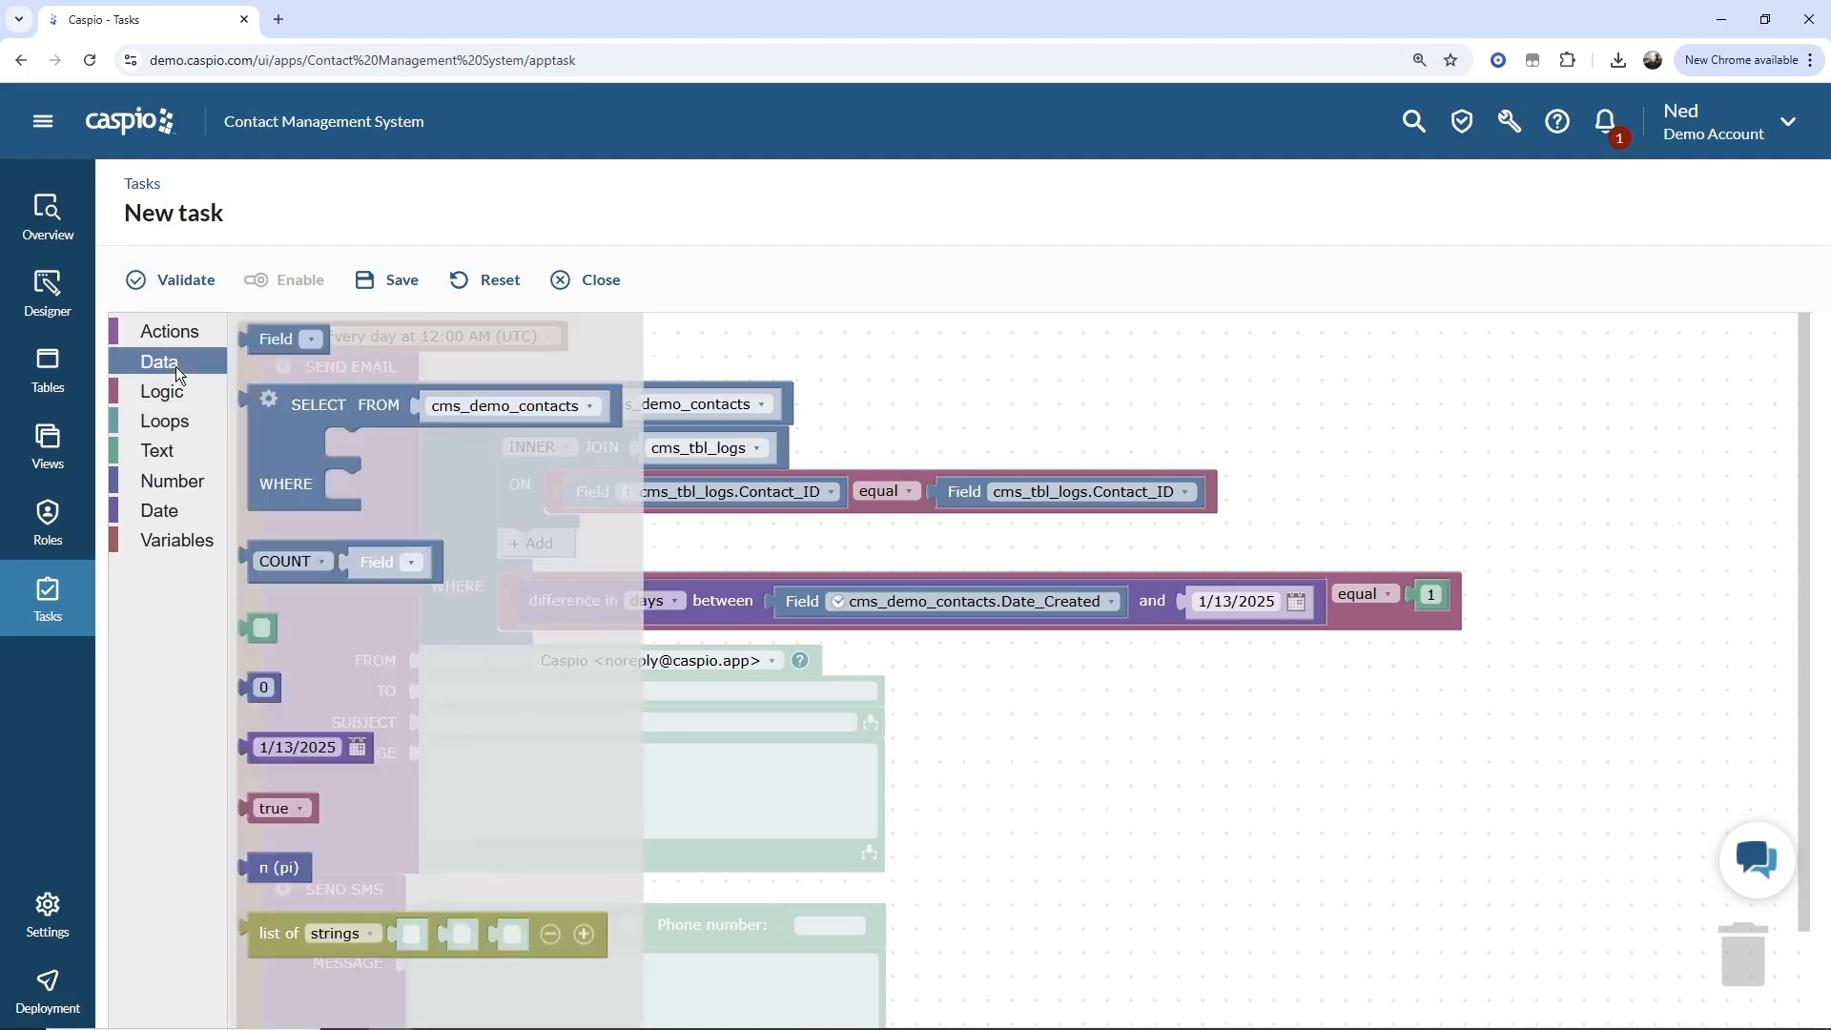
left_click_drag(276, 339, 1206, 610)
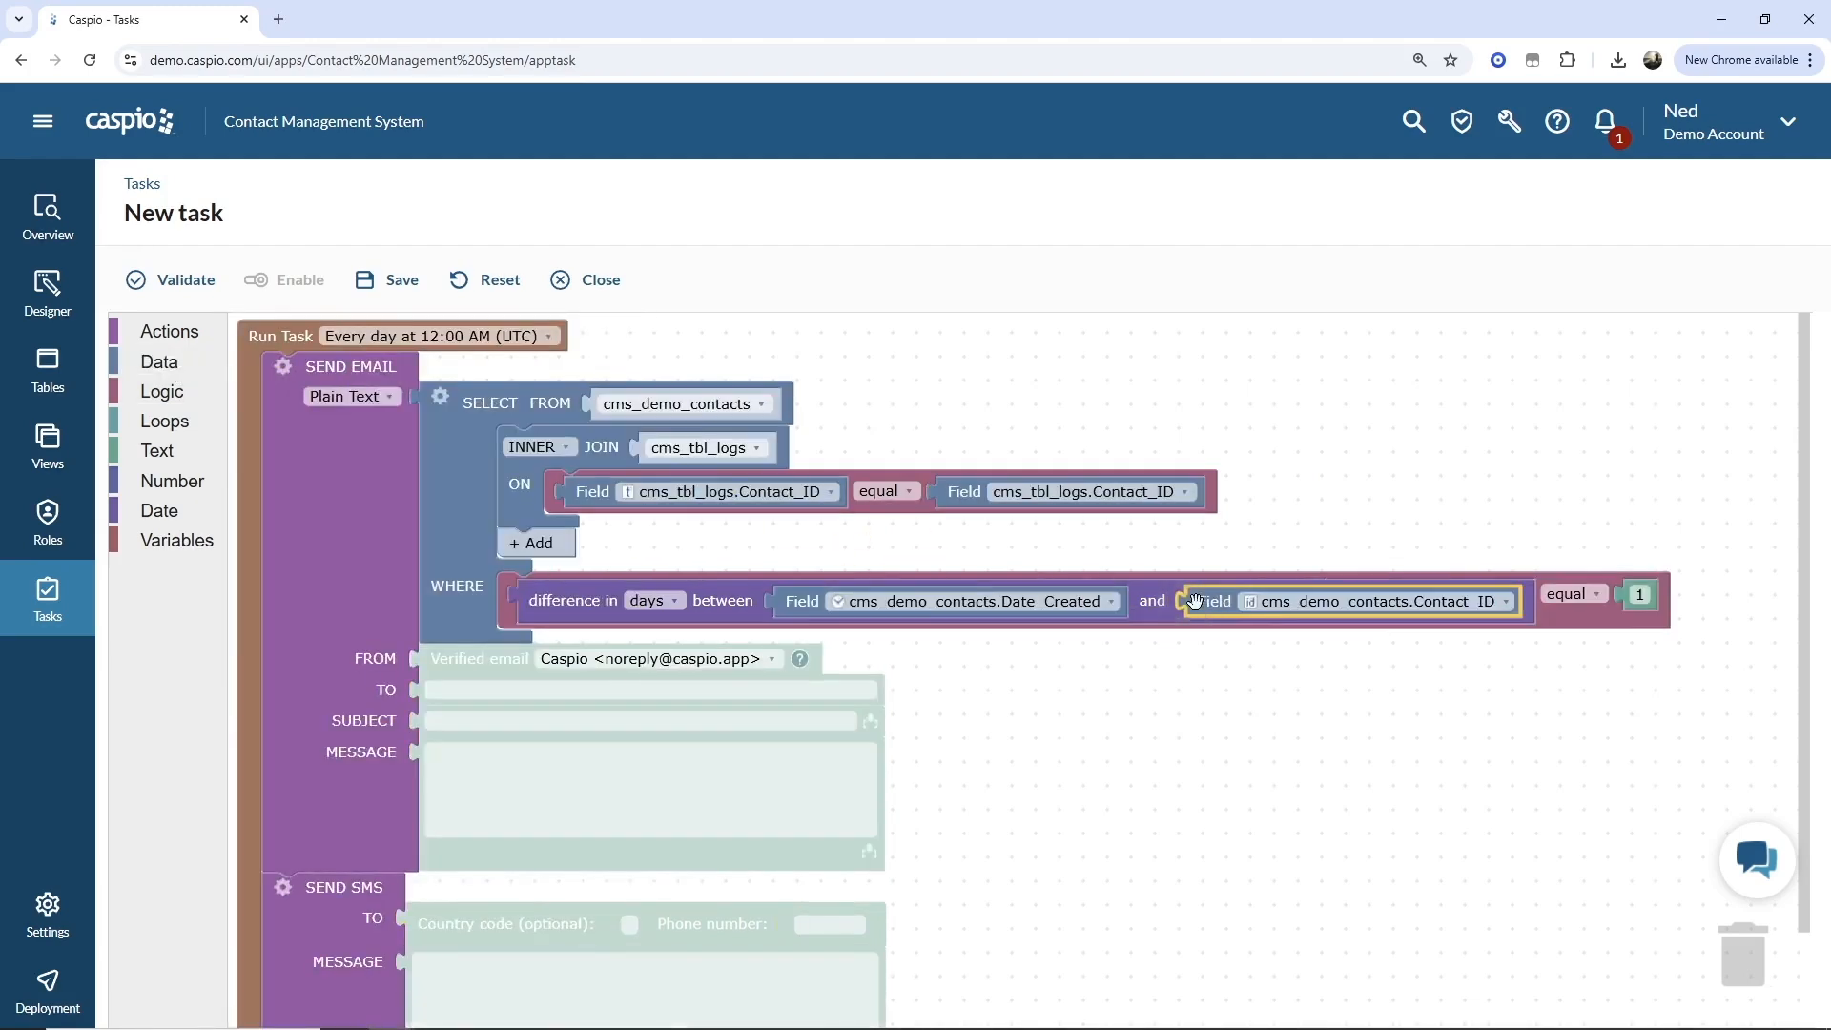
left_click(1295, 610)
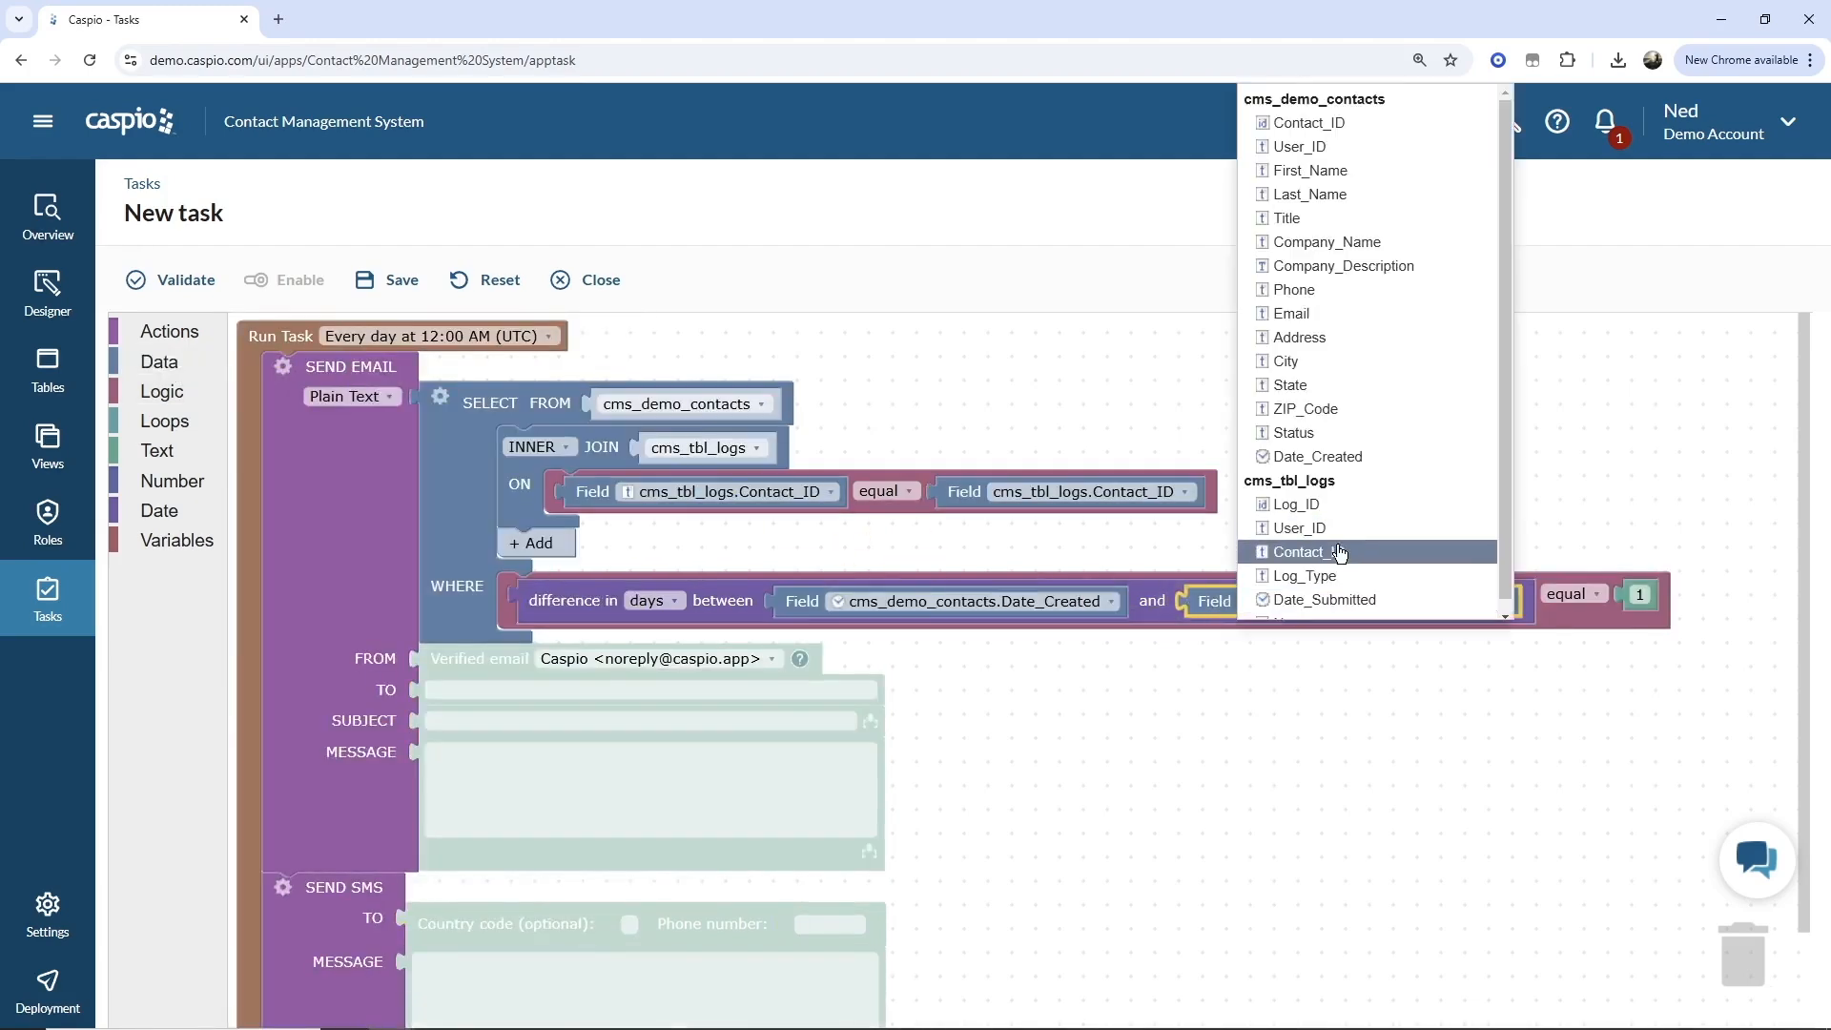
left_click(1331, 600)
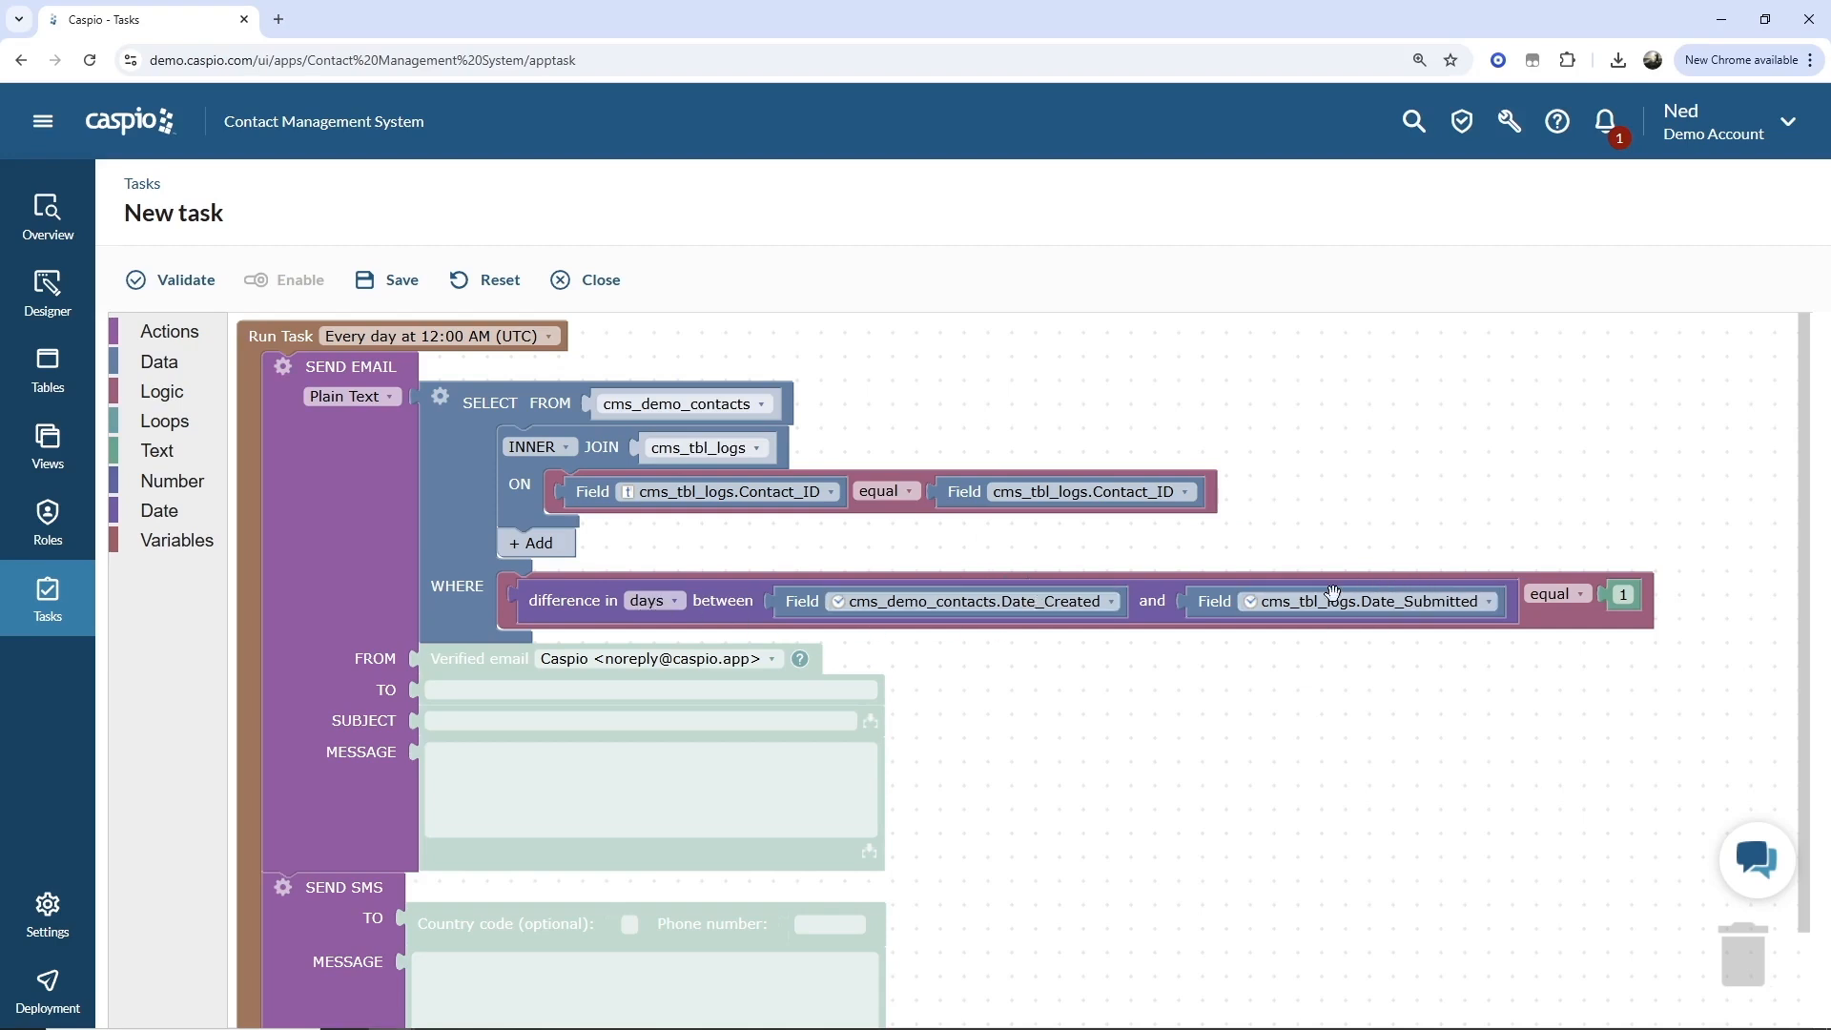
Replace that second date operand with a timestamp block using the account timezone (UTC).
left_click(177, 508)
left_click_drag(269, 404, 1732, 958)
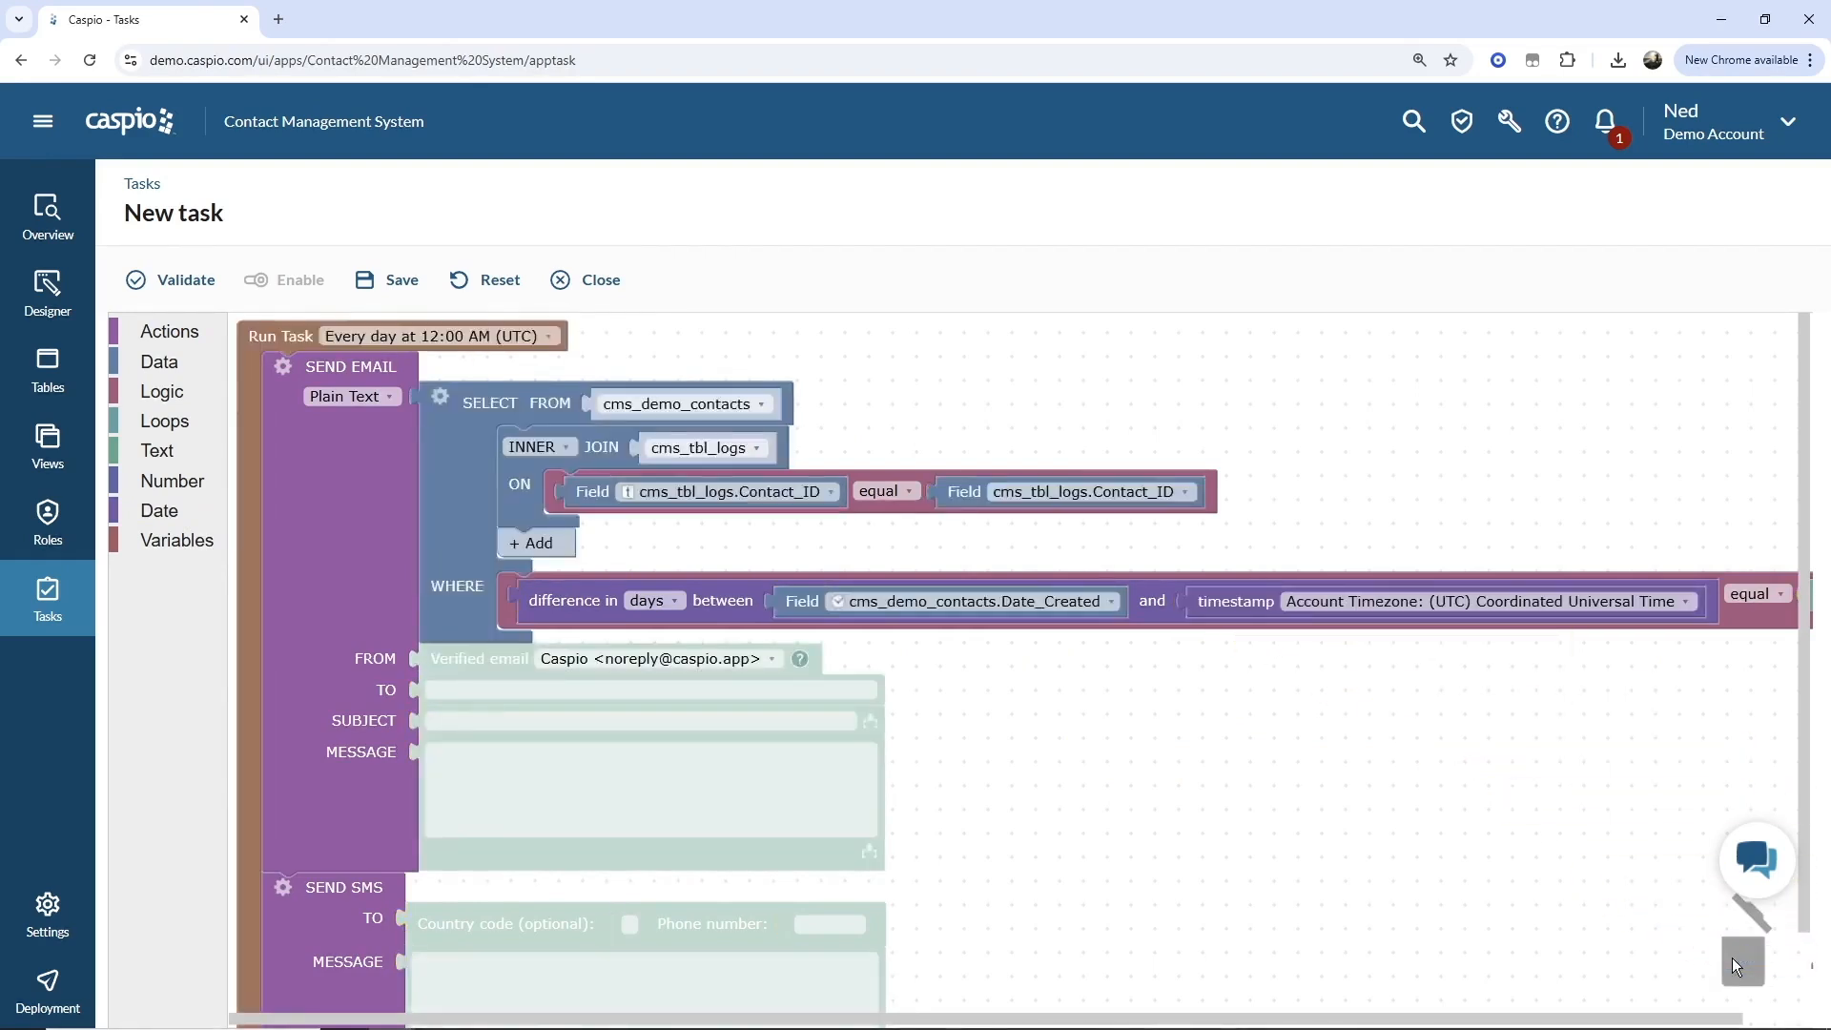
left_click_drag(1627, 1014, 1682, 1014)
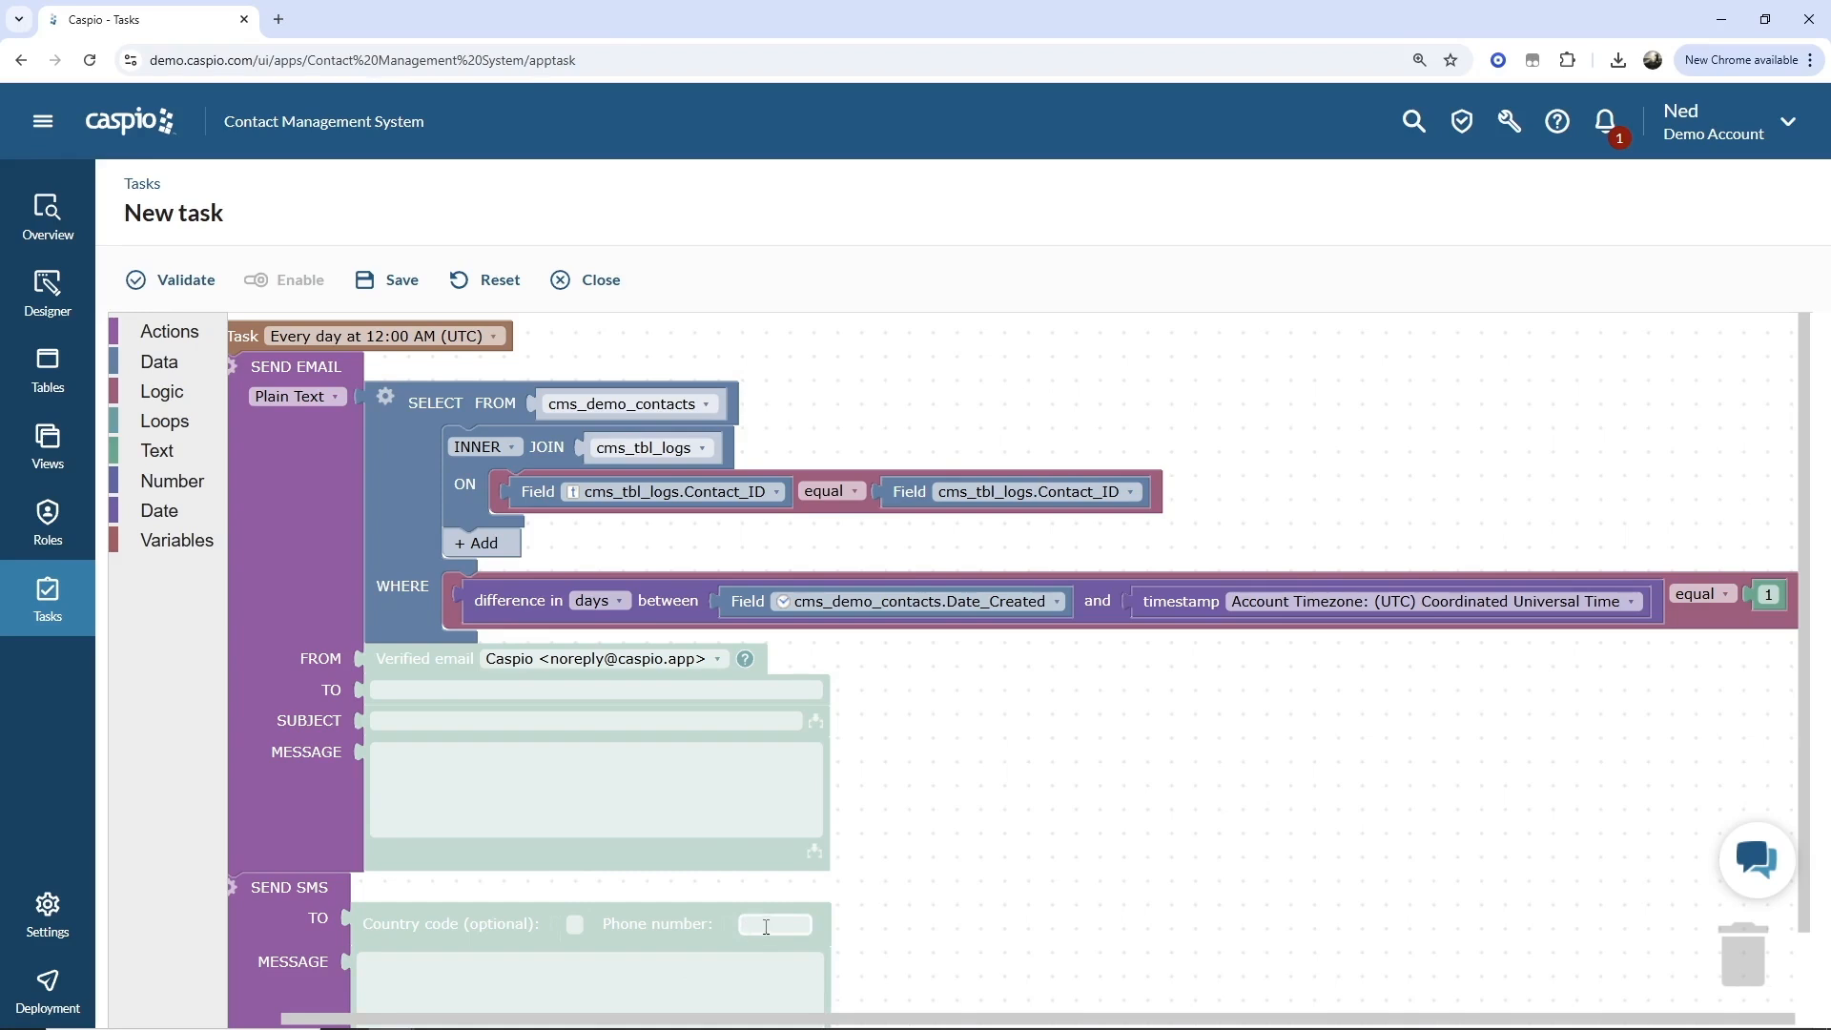
Set the email's TO recipient to the field cms_demo_contacts.Email.
left_click(171, 364)
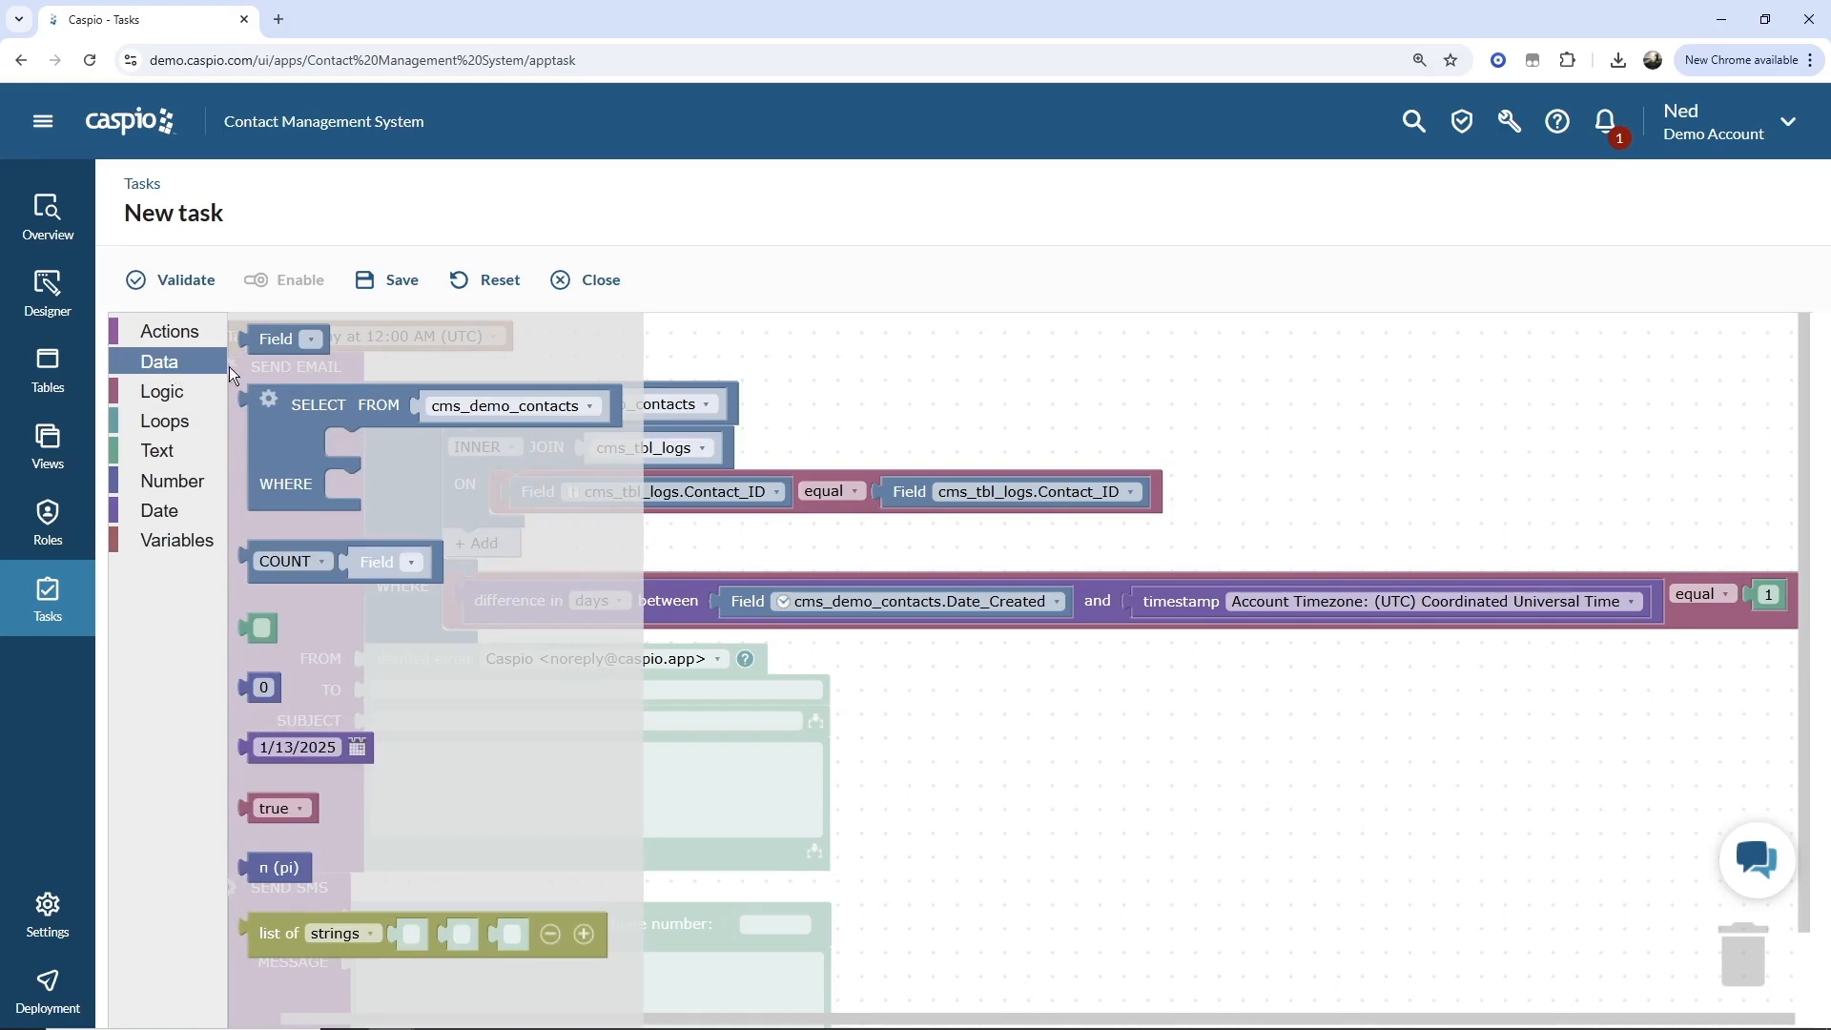
left_click_drag(262, 338, 380, 691)
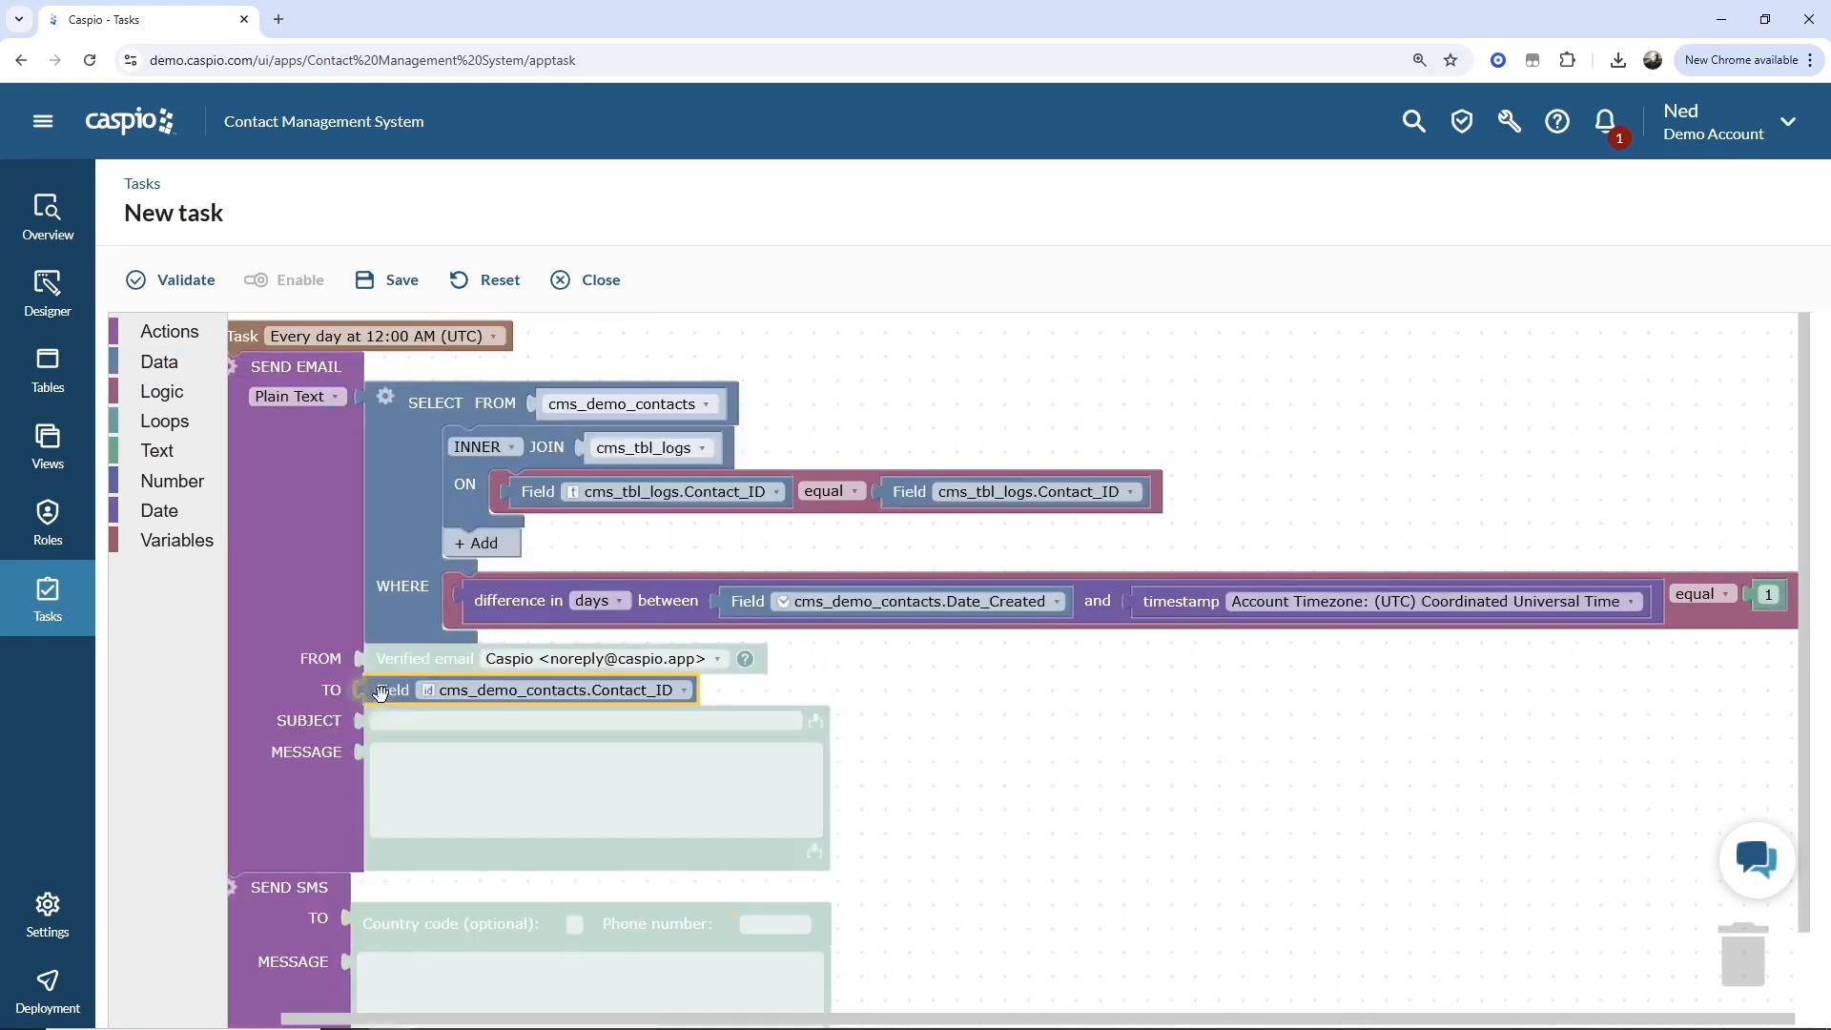
left_click(495, 687)
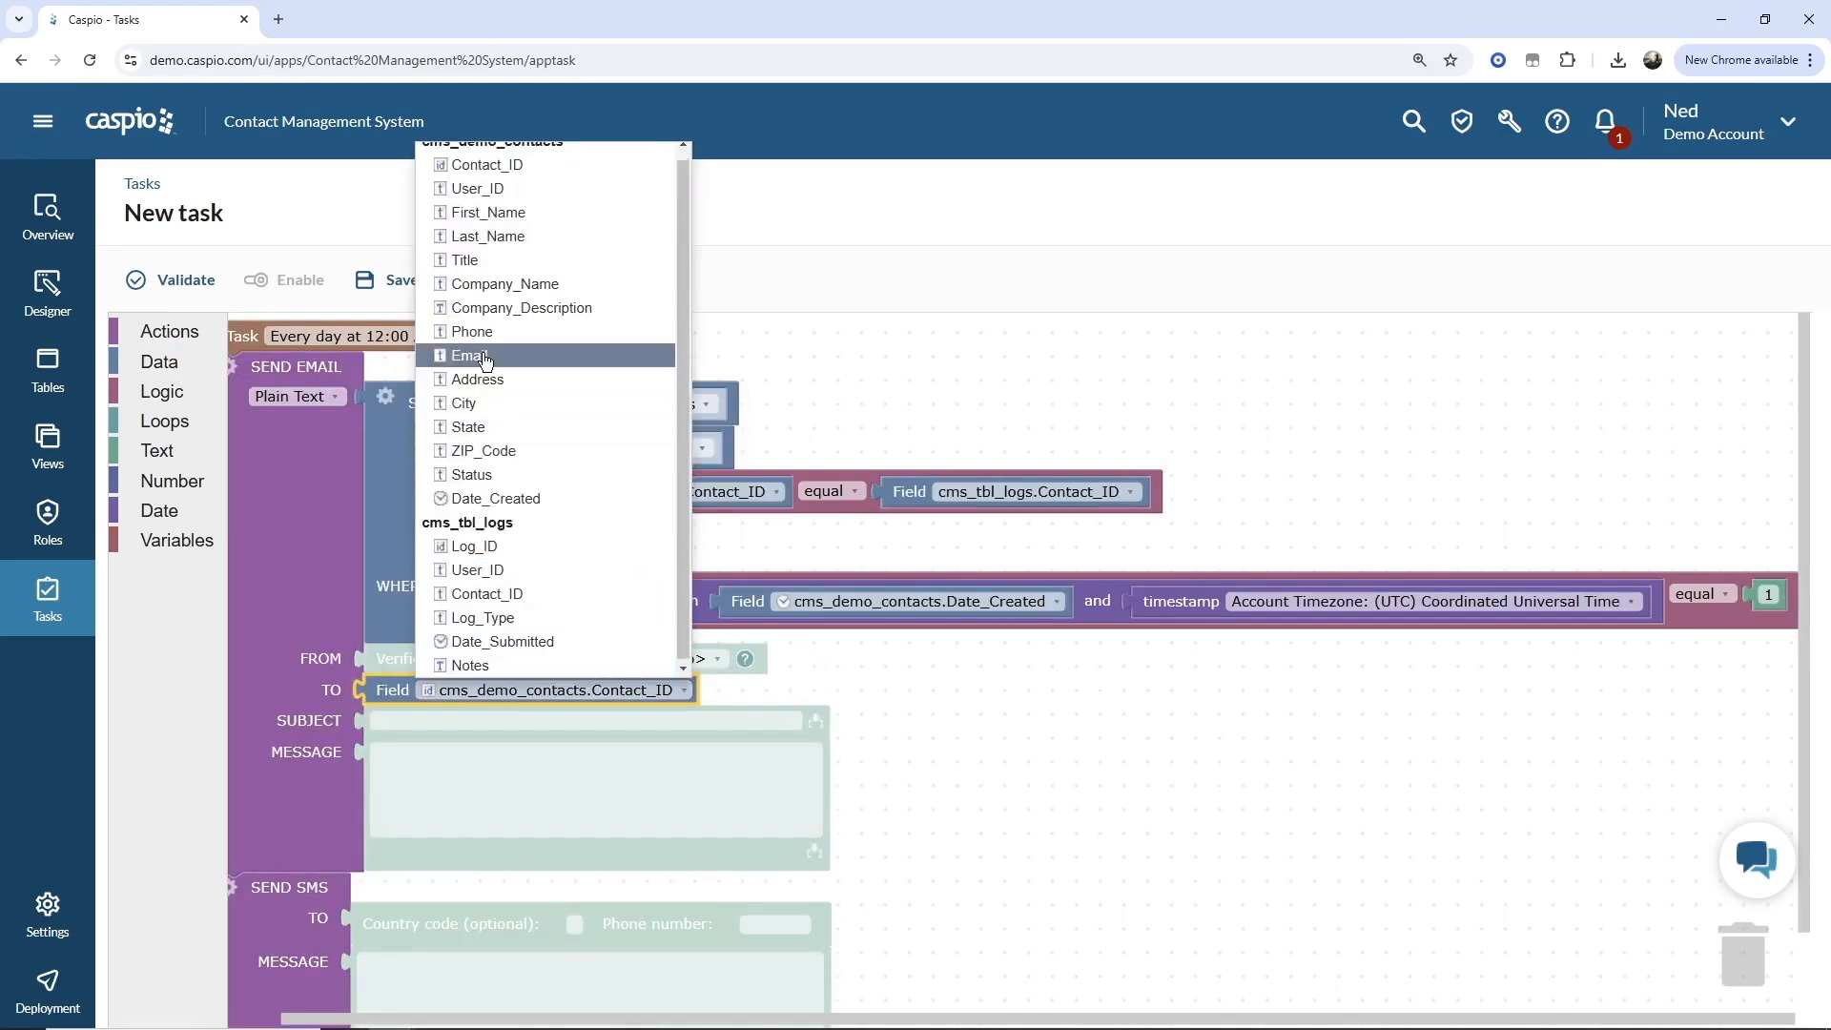
left_click(485, 359)
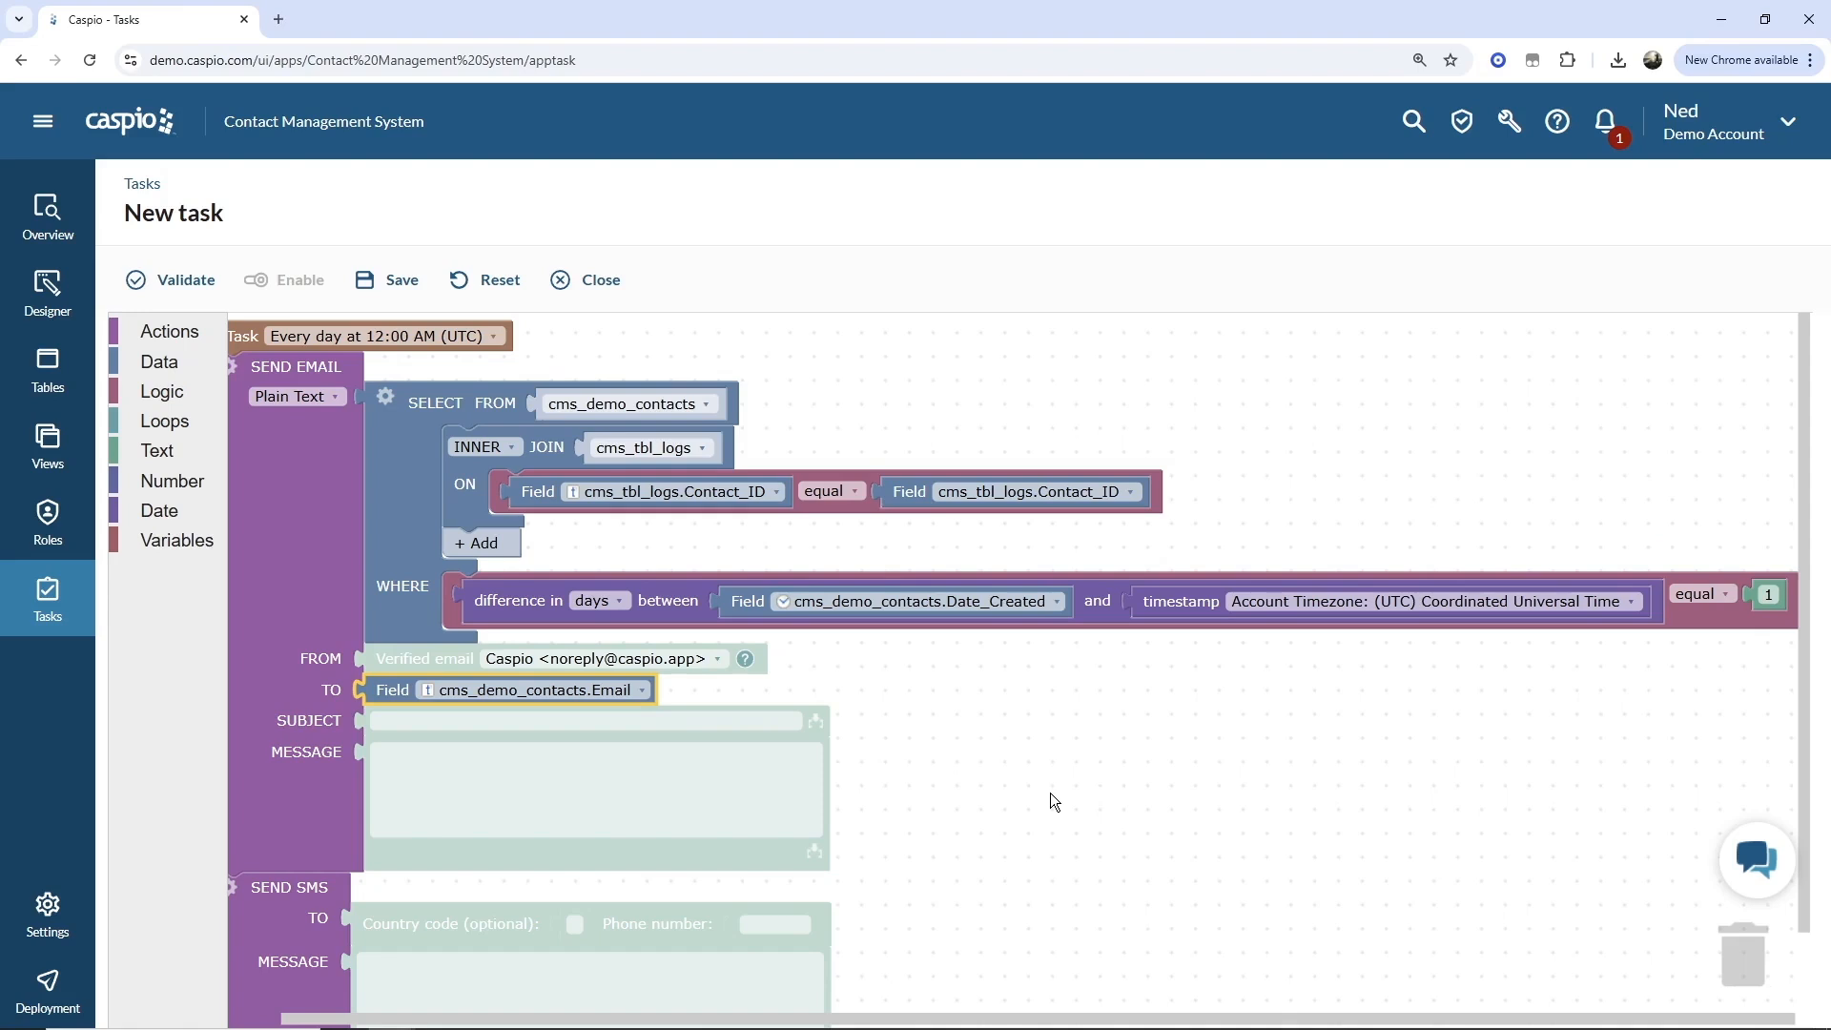
Leave the task editor for Integrations without saving the changes.
left_click(42, 120)
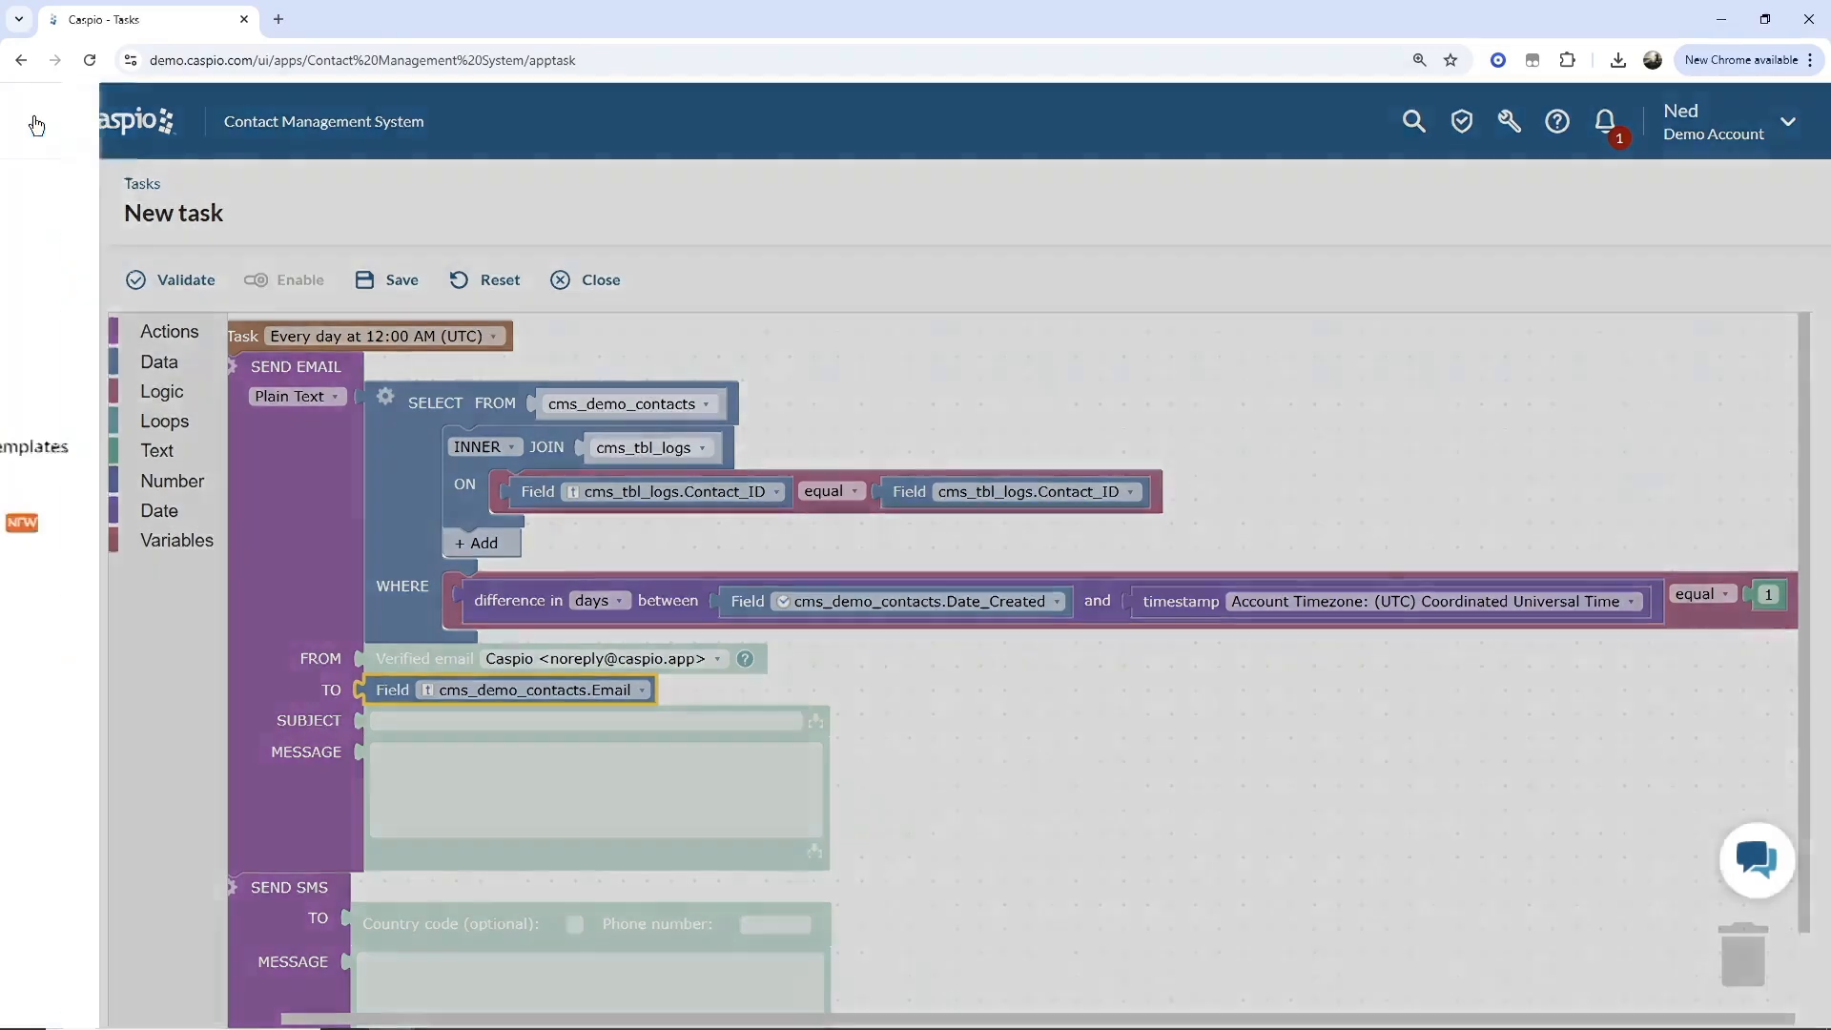
left_click(117, 517)
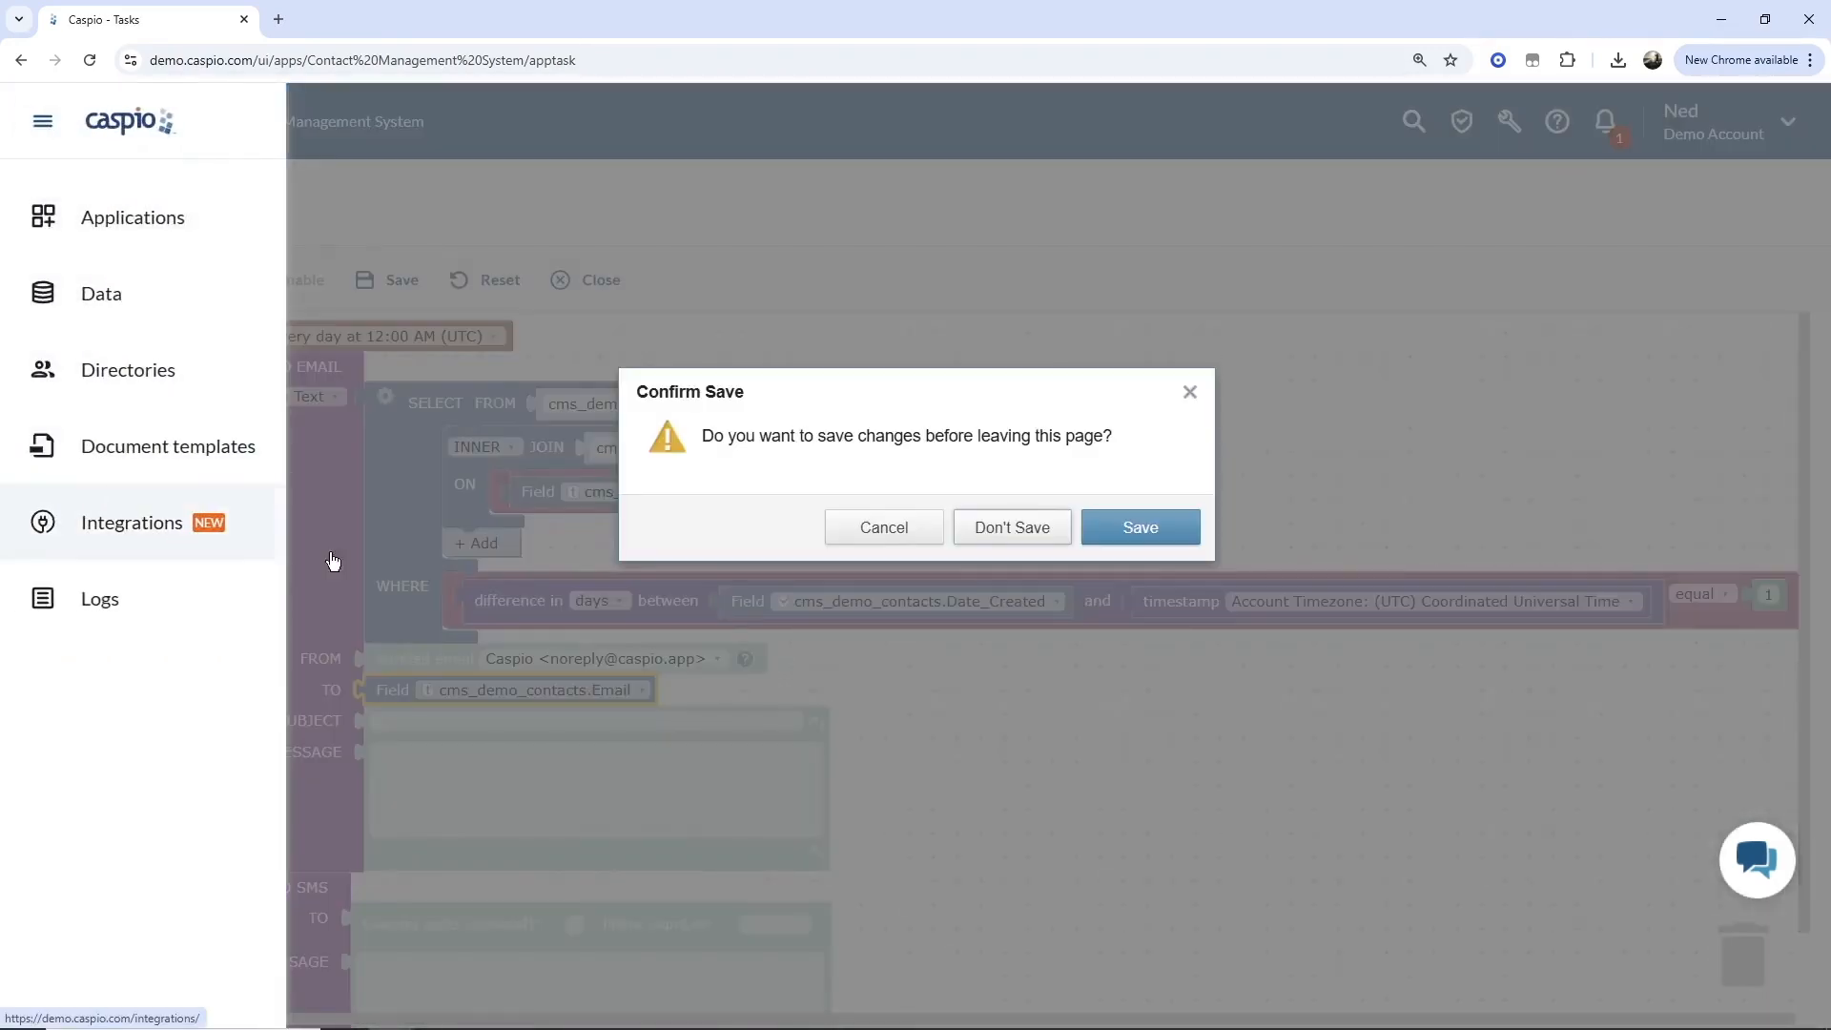
left_click(1015, 528)
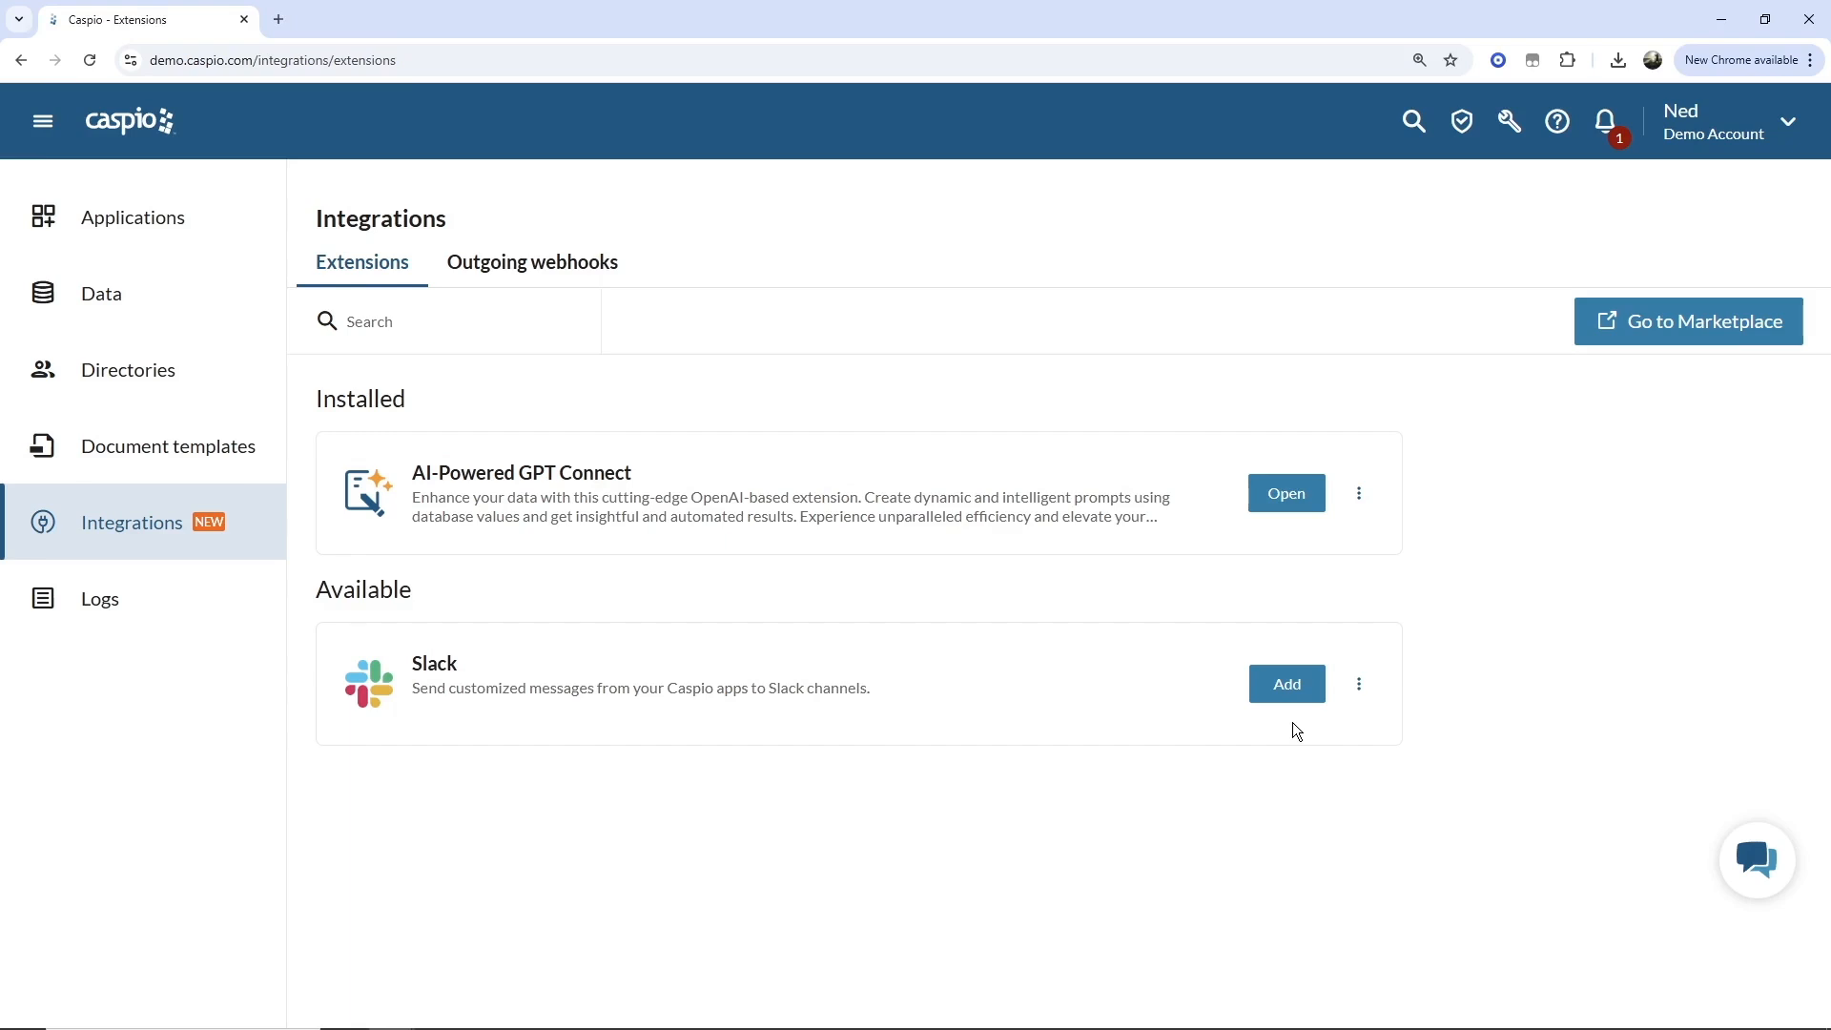
Open the AI-Powered GPT Connect extension and start a new agent named Generate Company Description.
left_click(1299, 504)
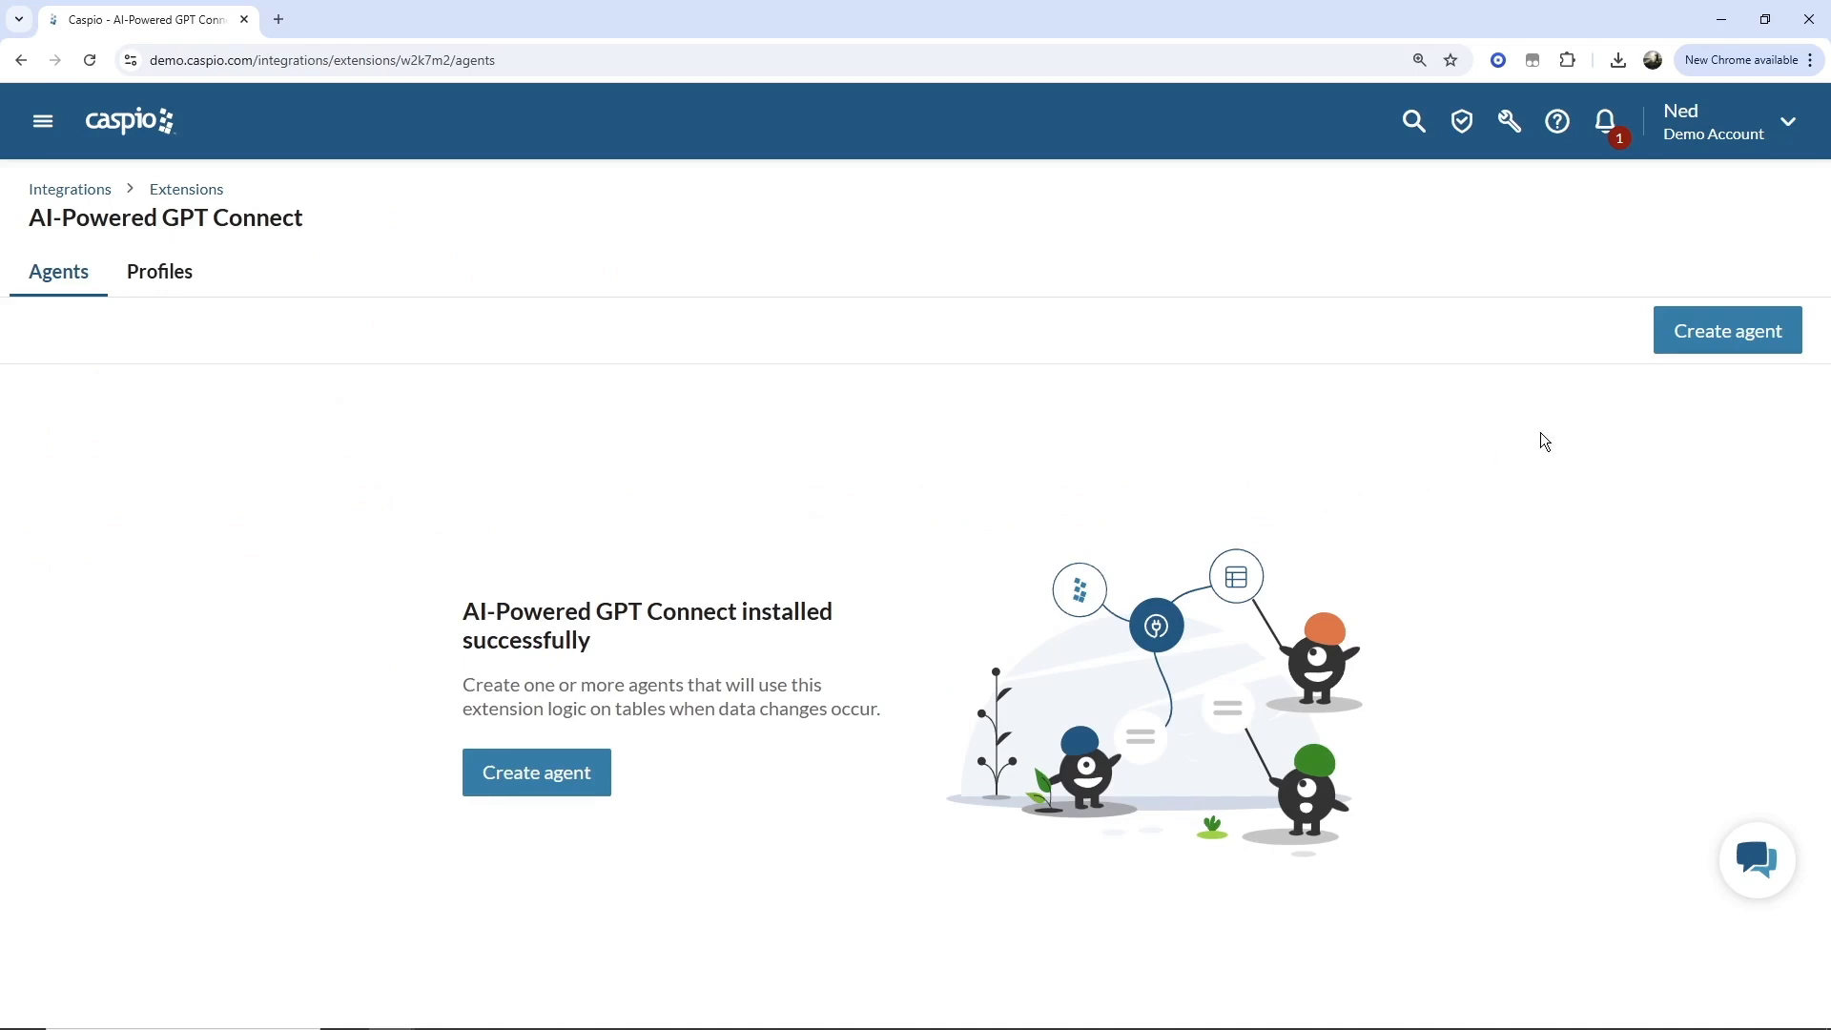
left_click(1694, 357)
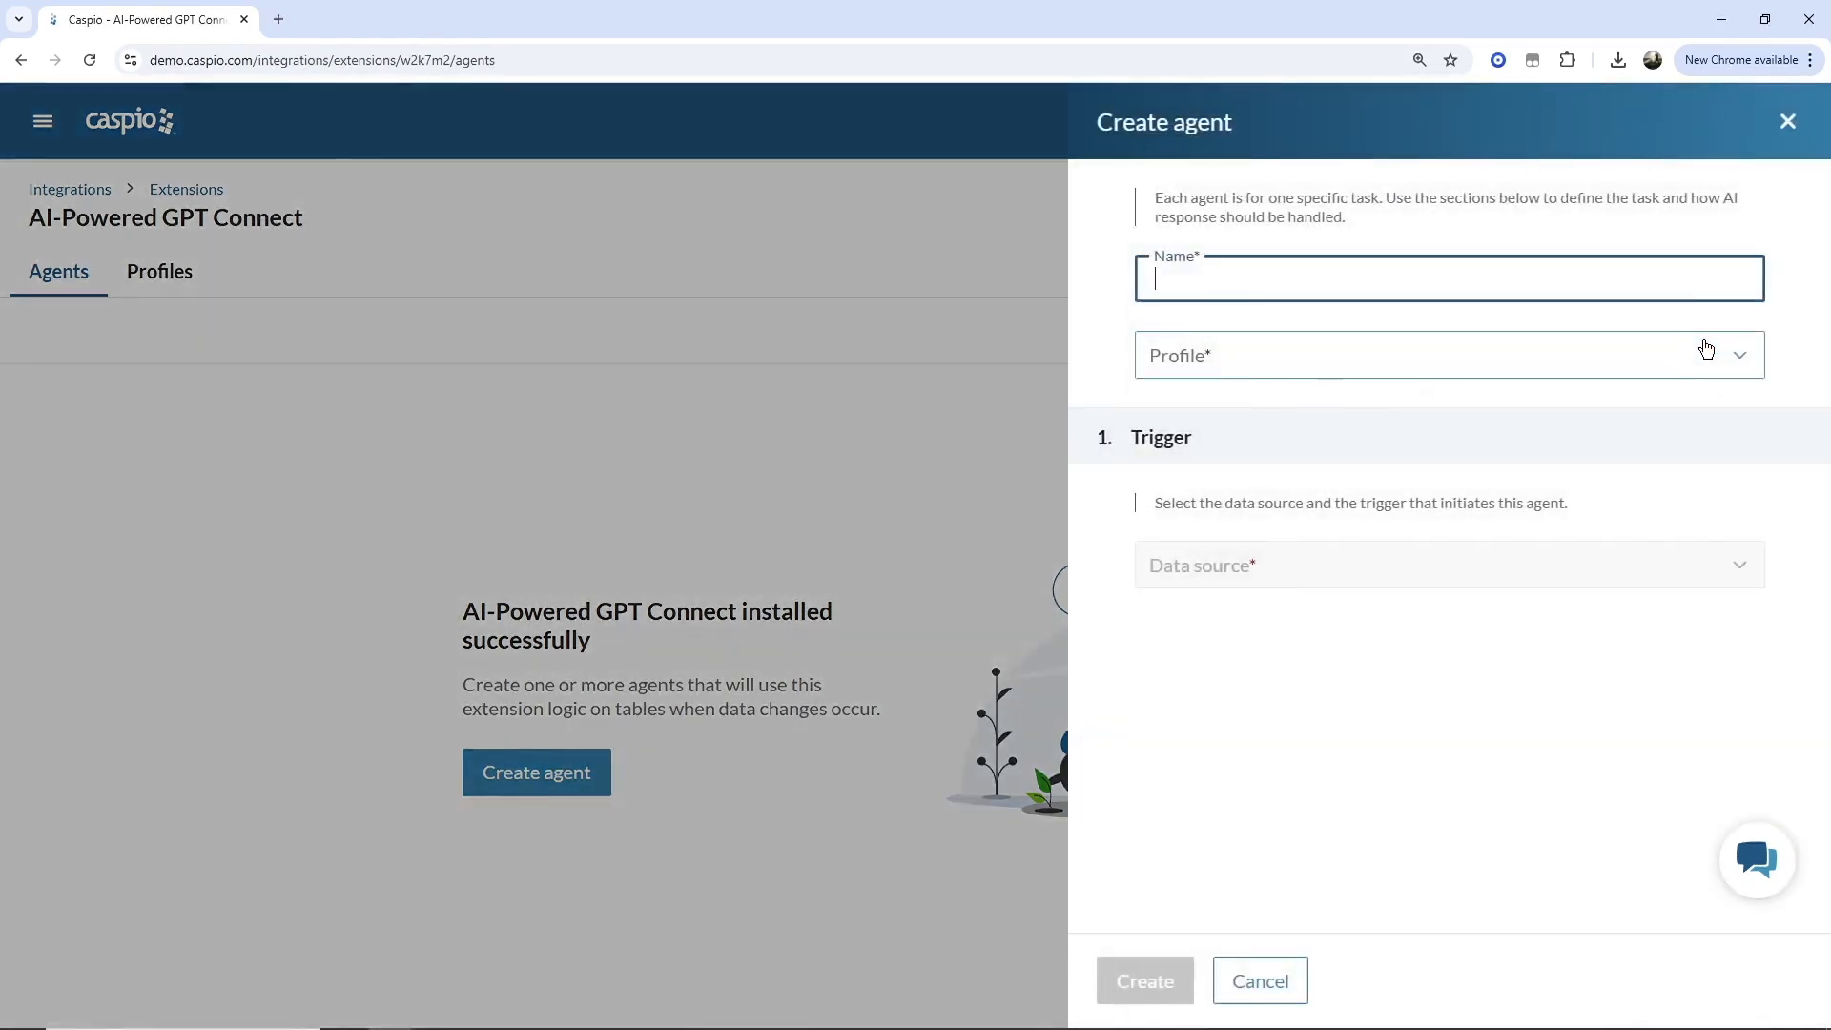
type("Generate Company Description")
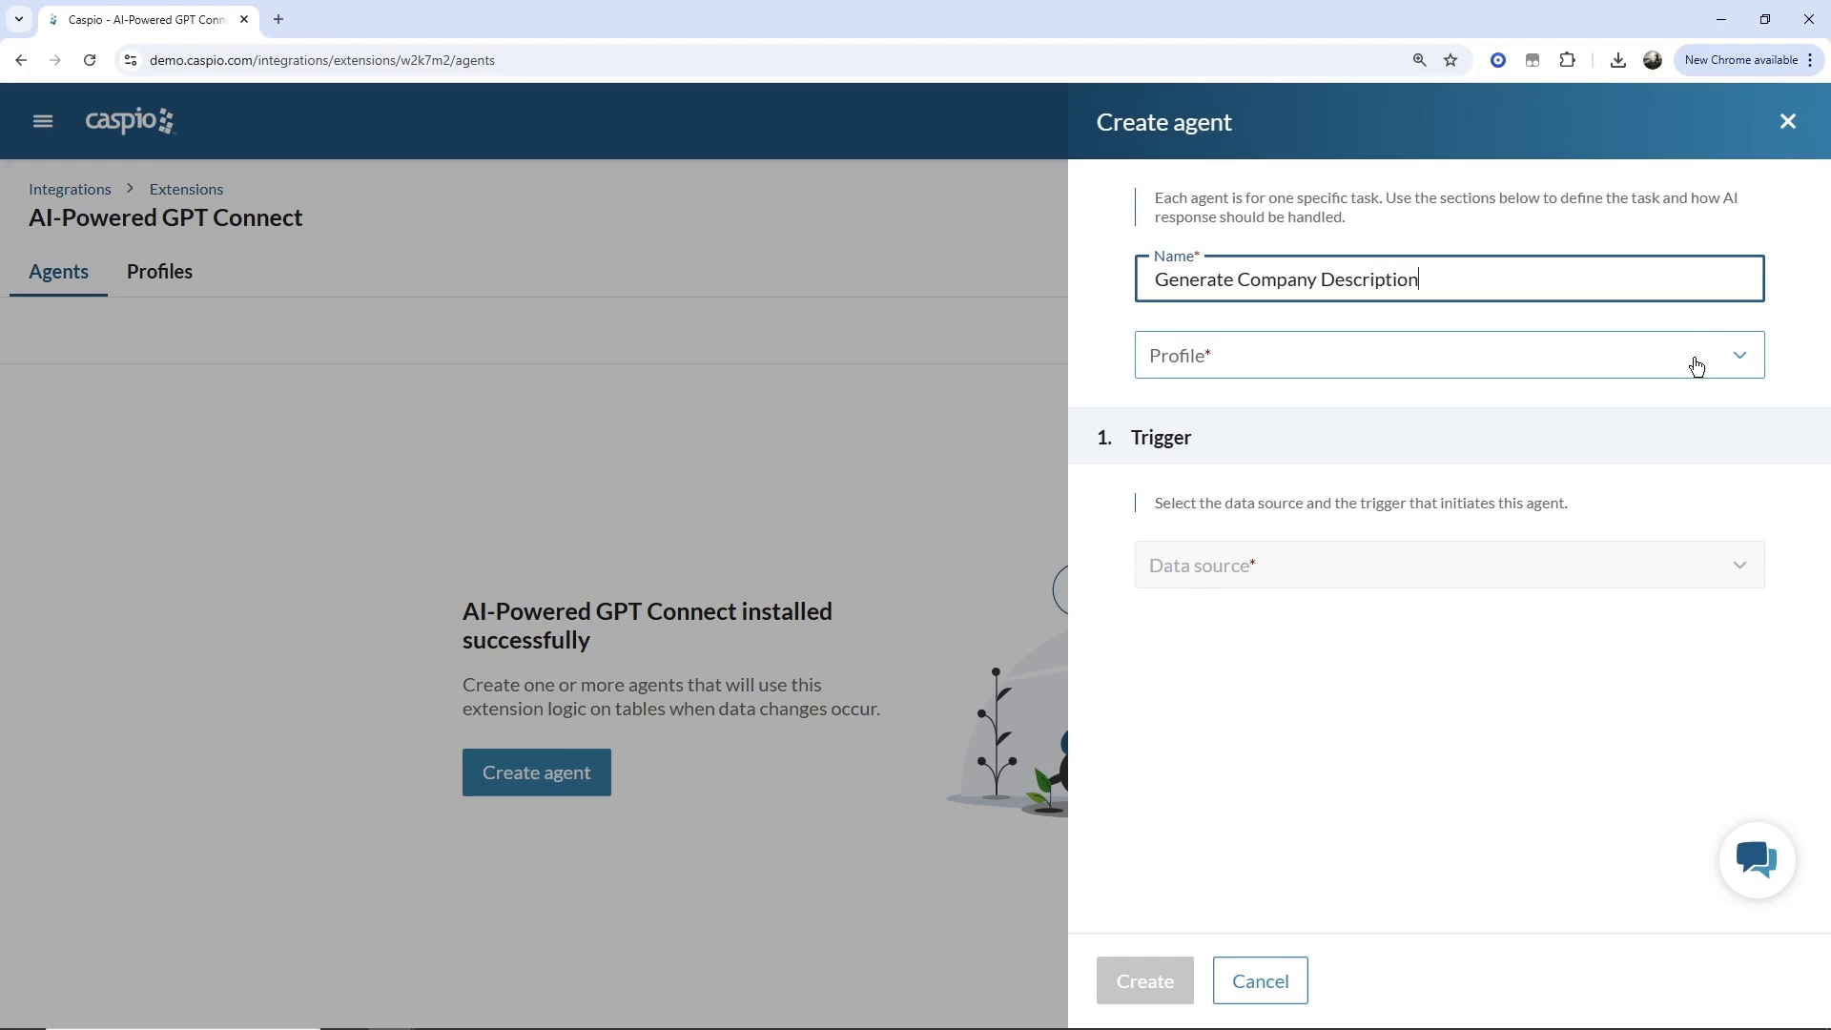
left_click(1706, 349)
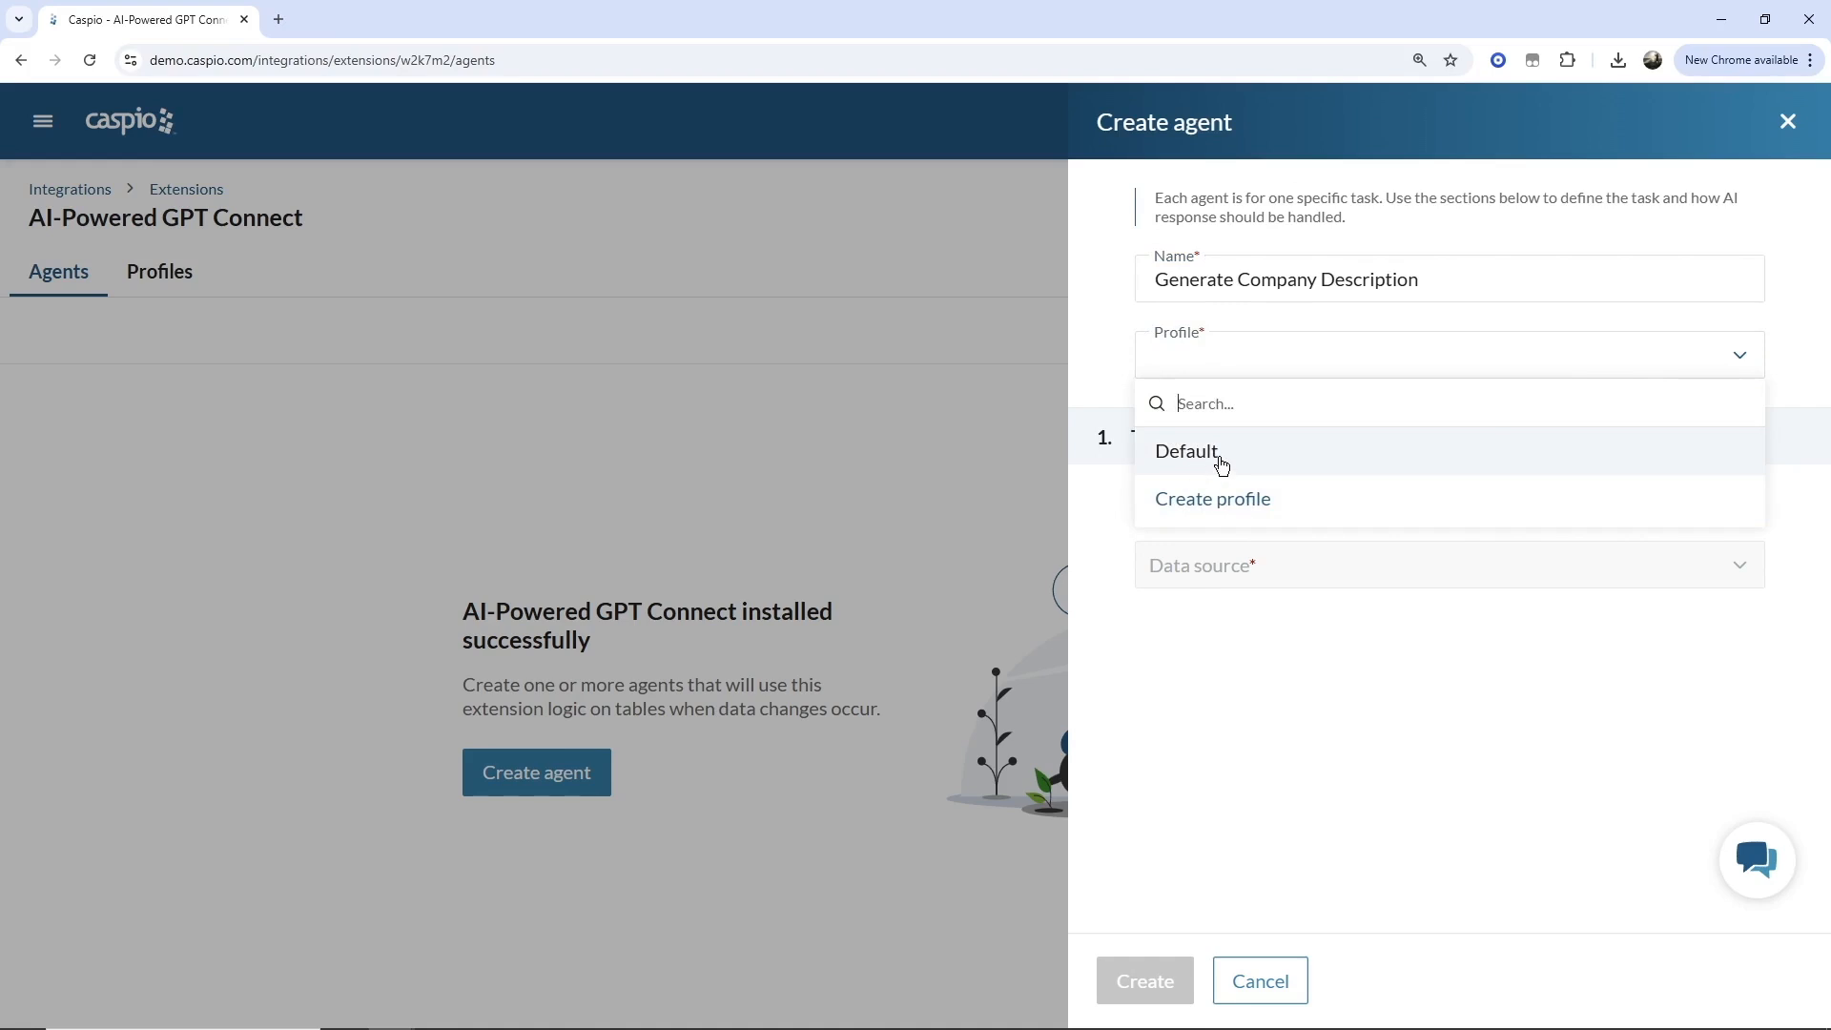
left_click(1253, 500)
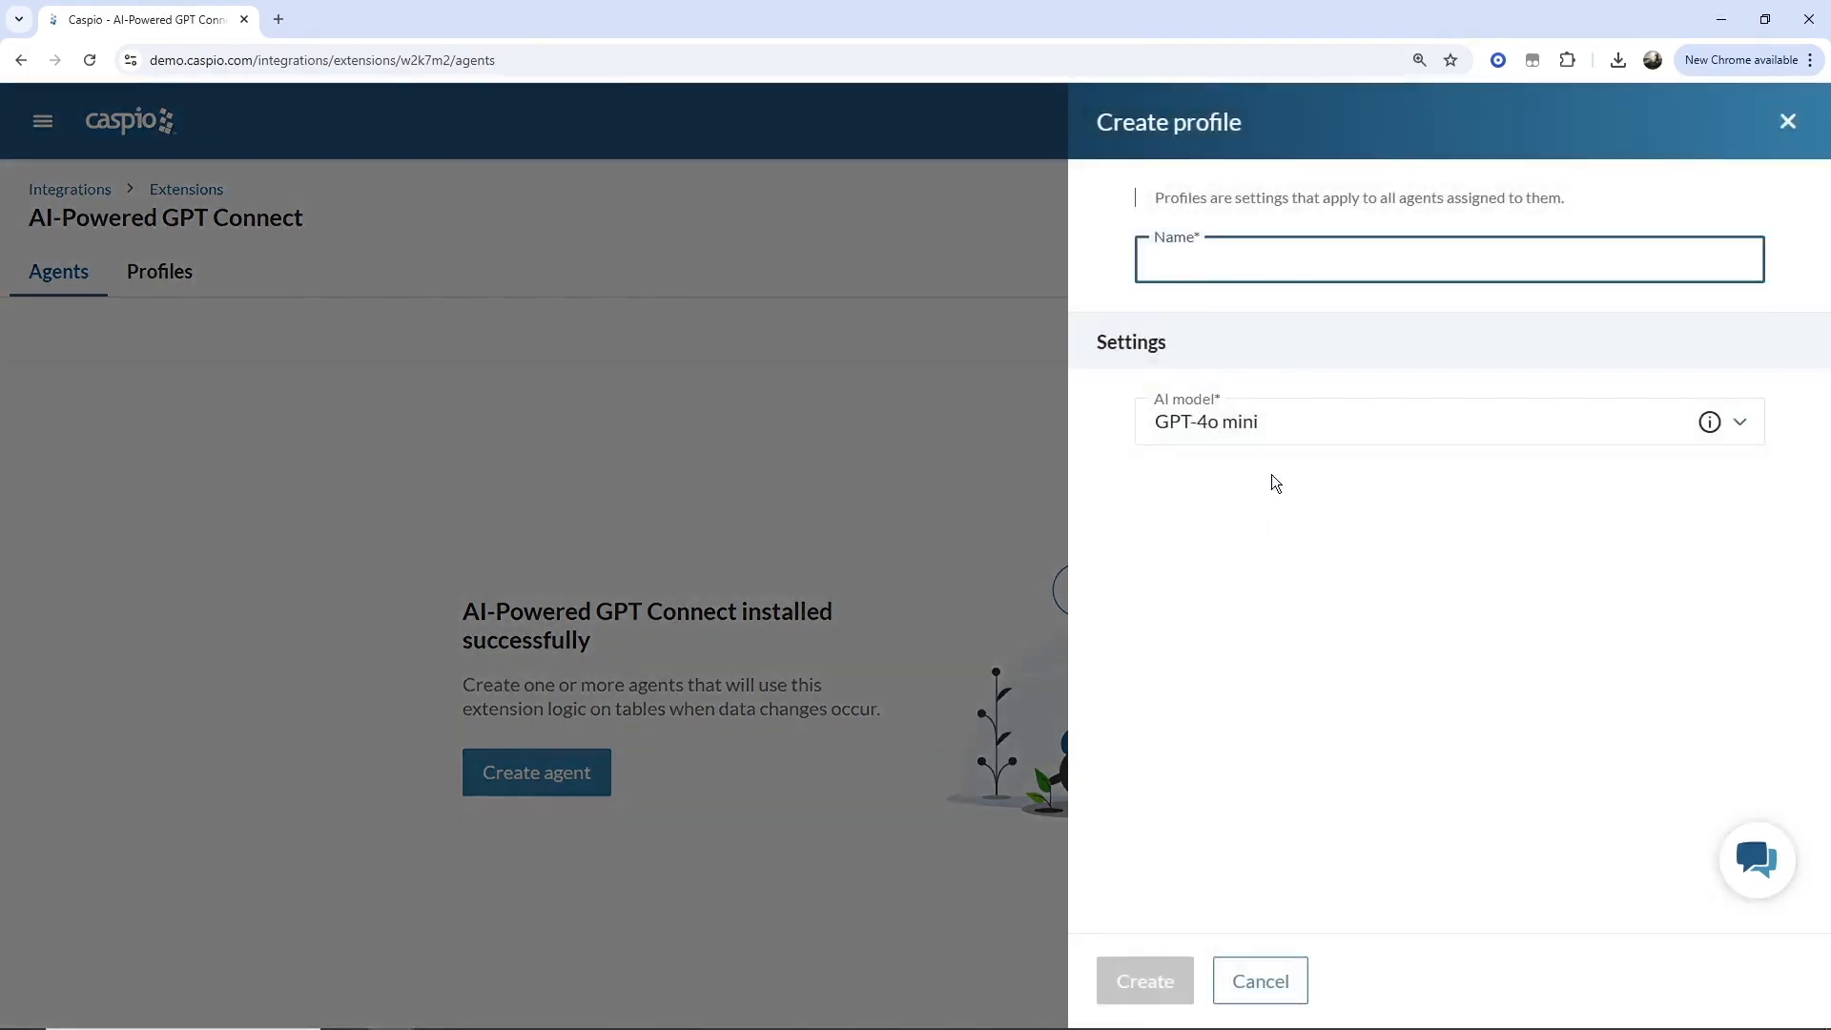
left_click(1280, 426)
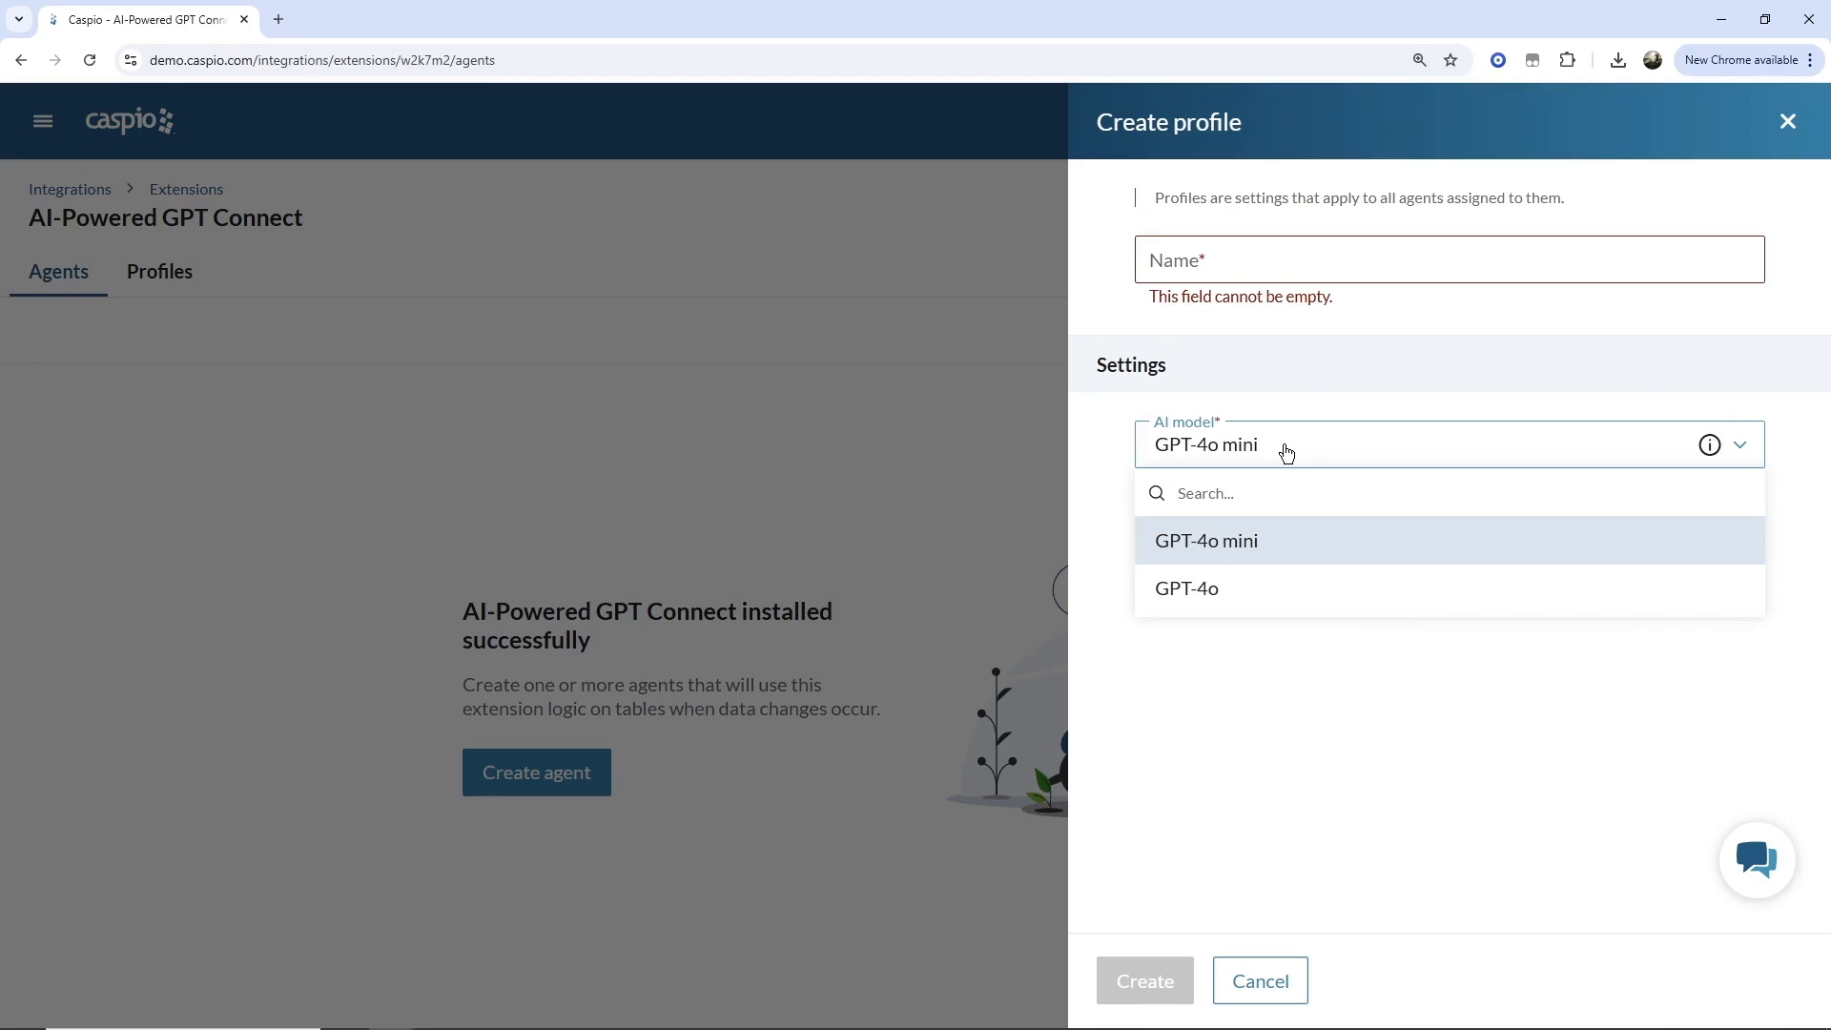
mouse_move(1711, 452)
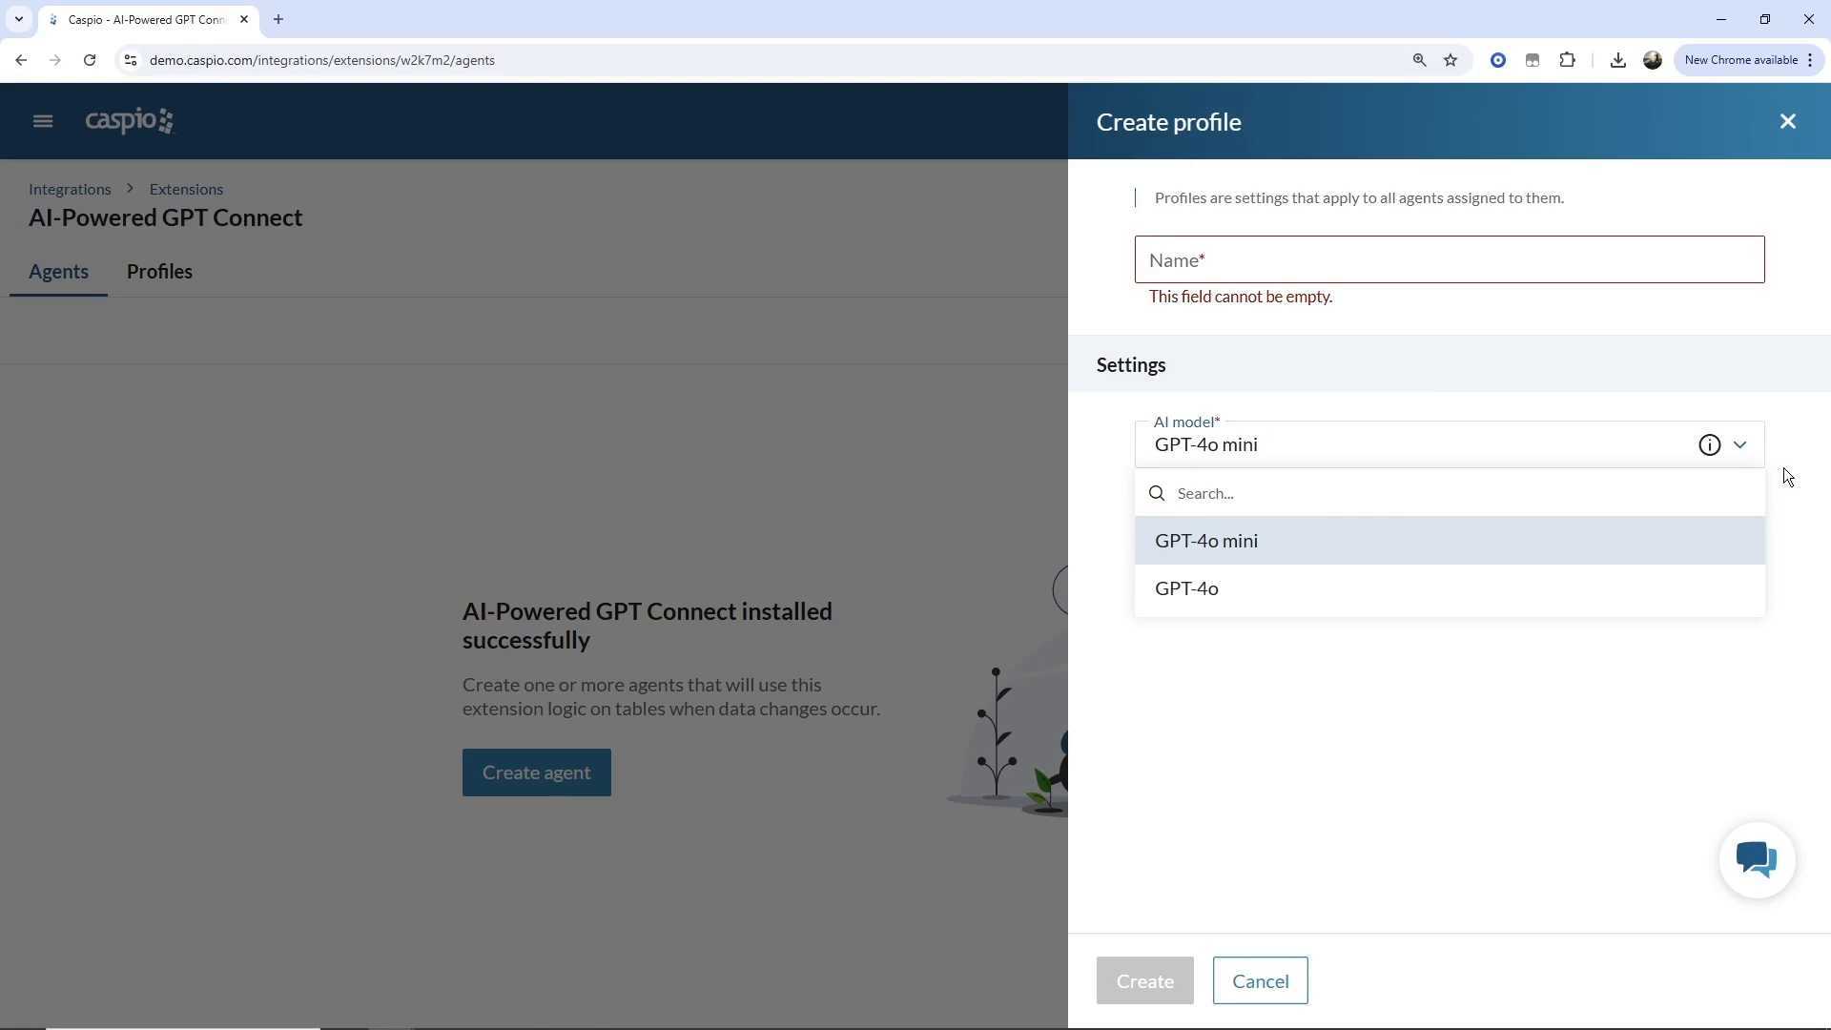
left_click(1746, 458)
left_click(1788, 124)
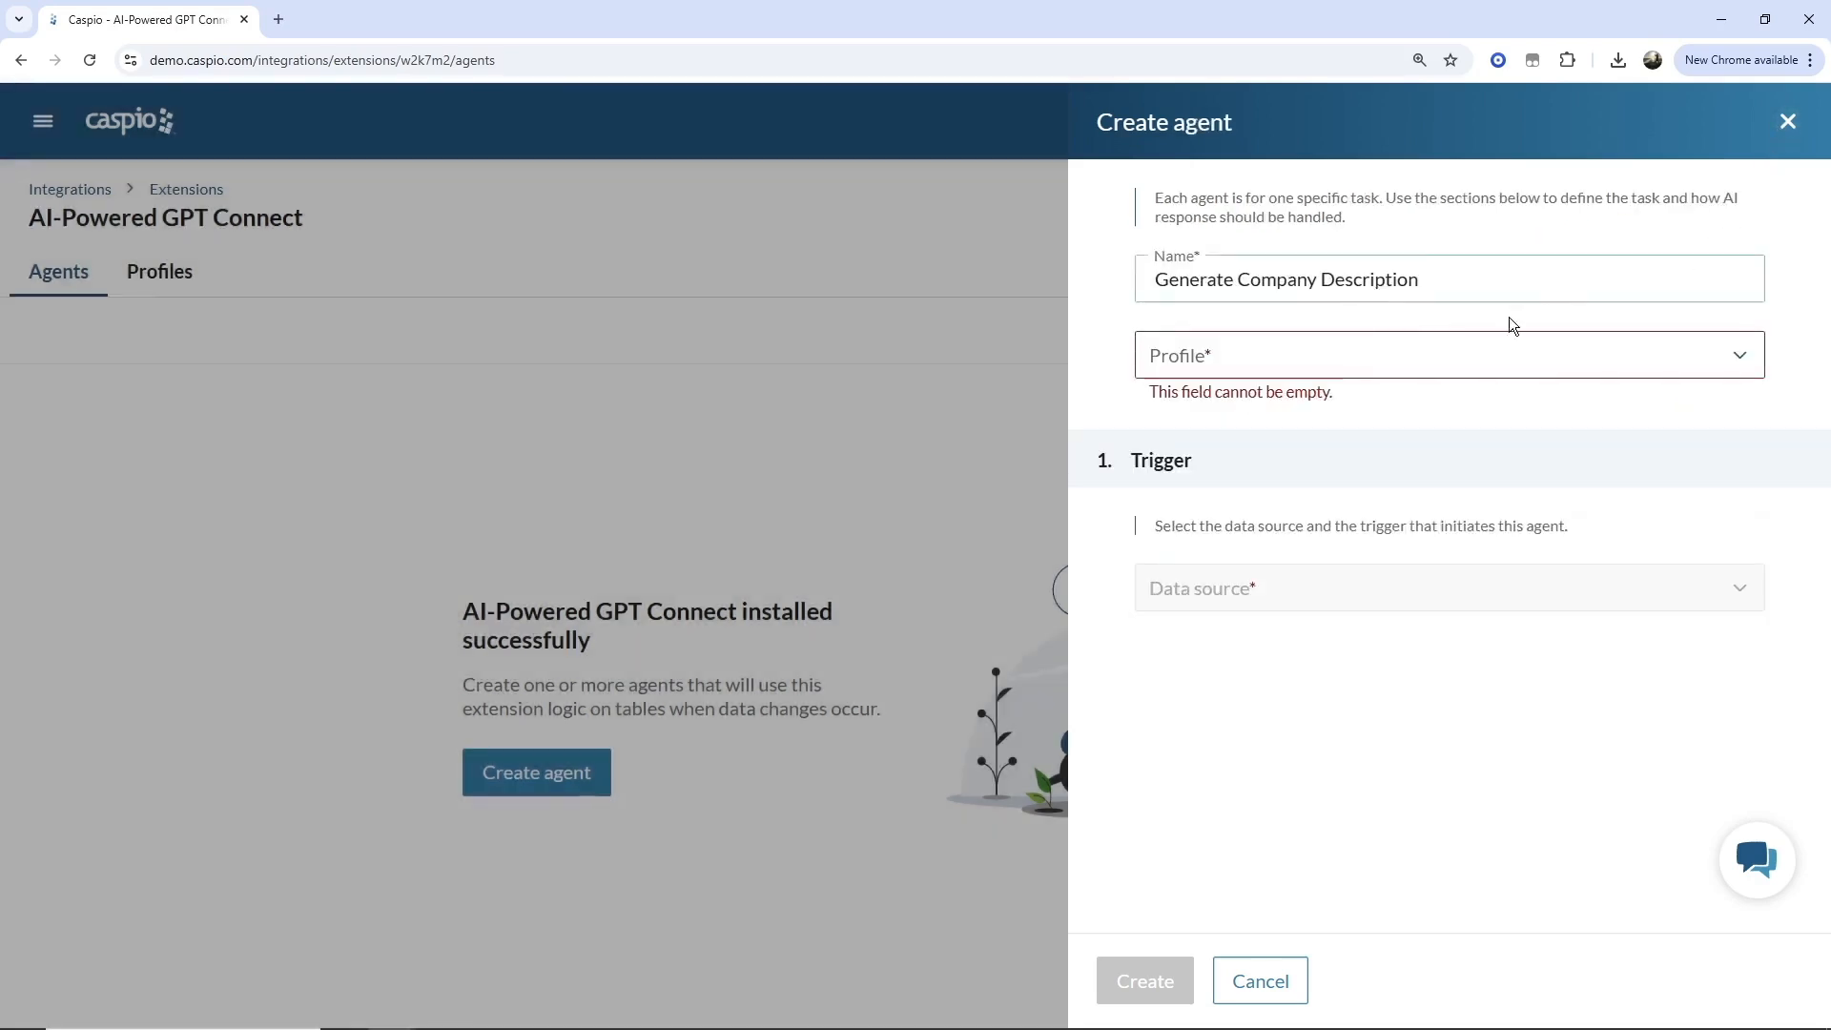
Assign the Default profile and trigger the agent when a record is inserted in cms_demo_contacts.
left_click(1341, 355)
left_click(1221, 462)
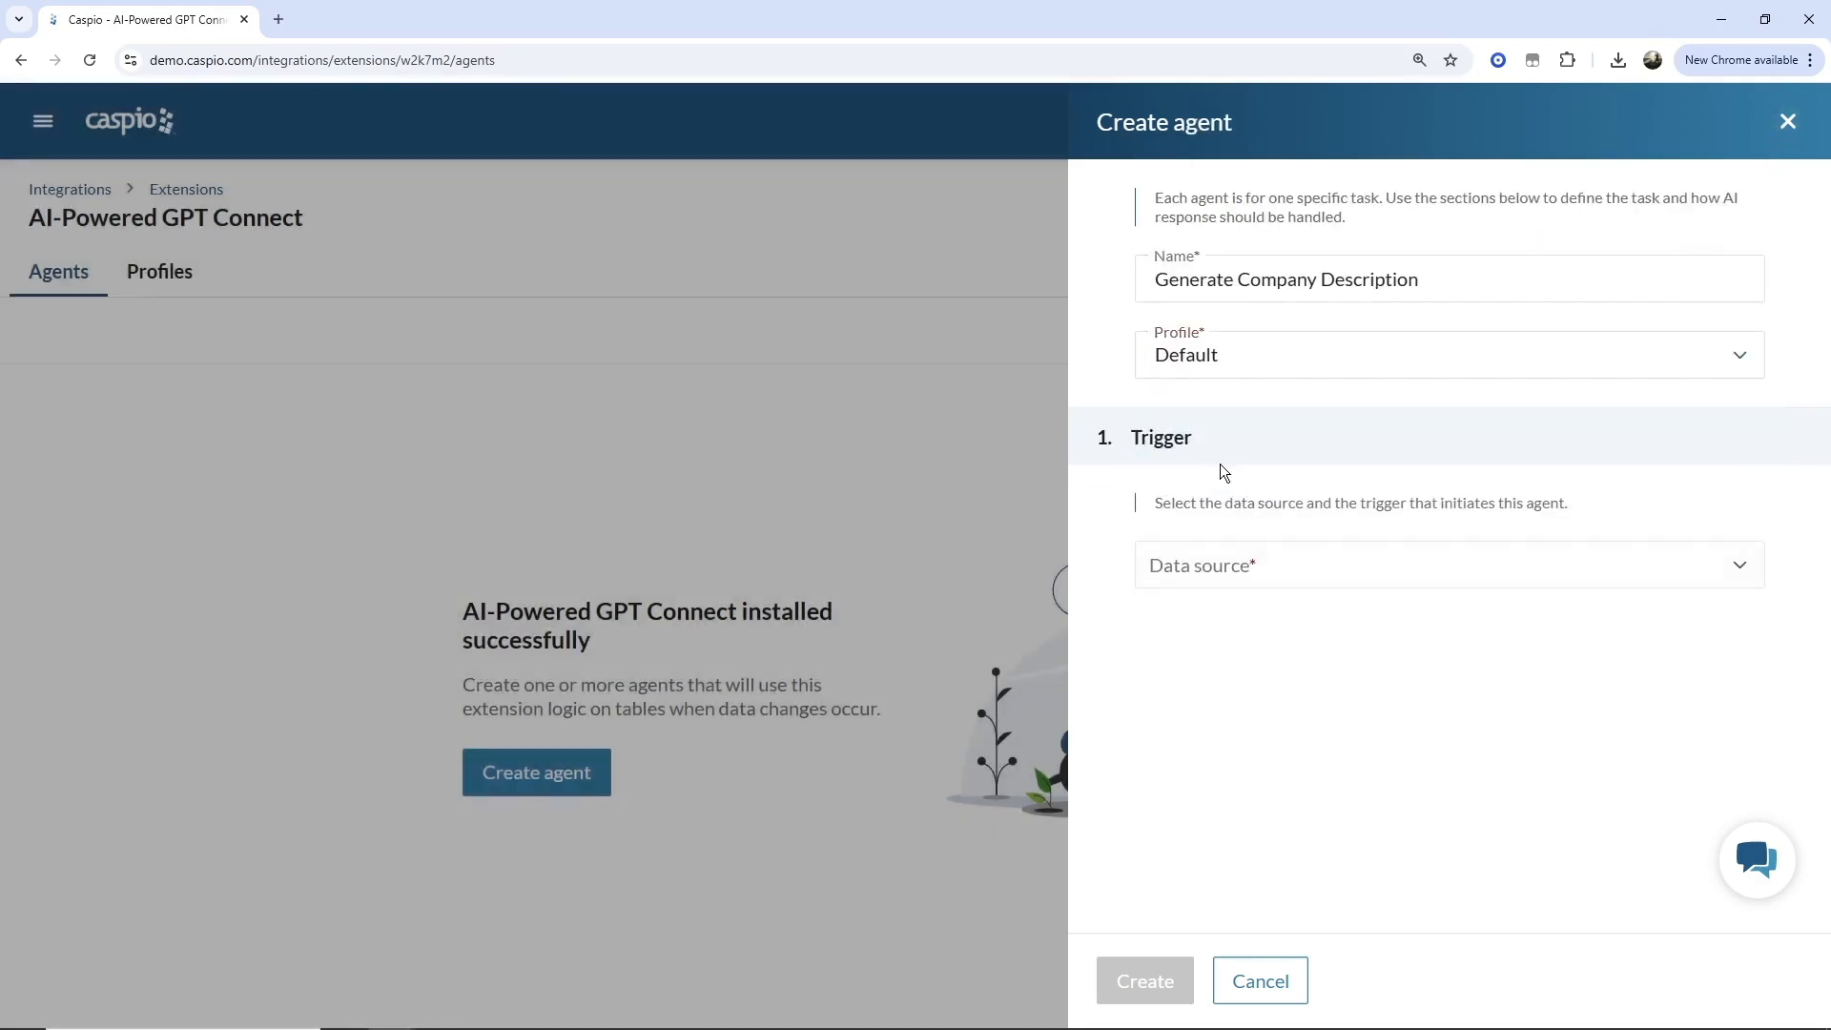
left_click(1314, 579)
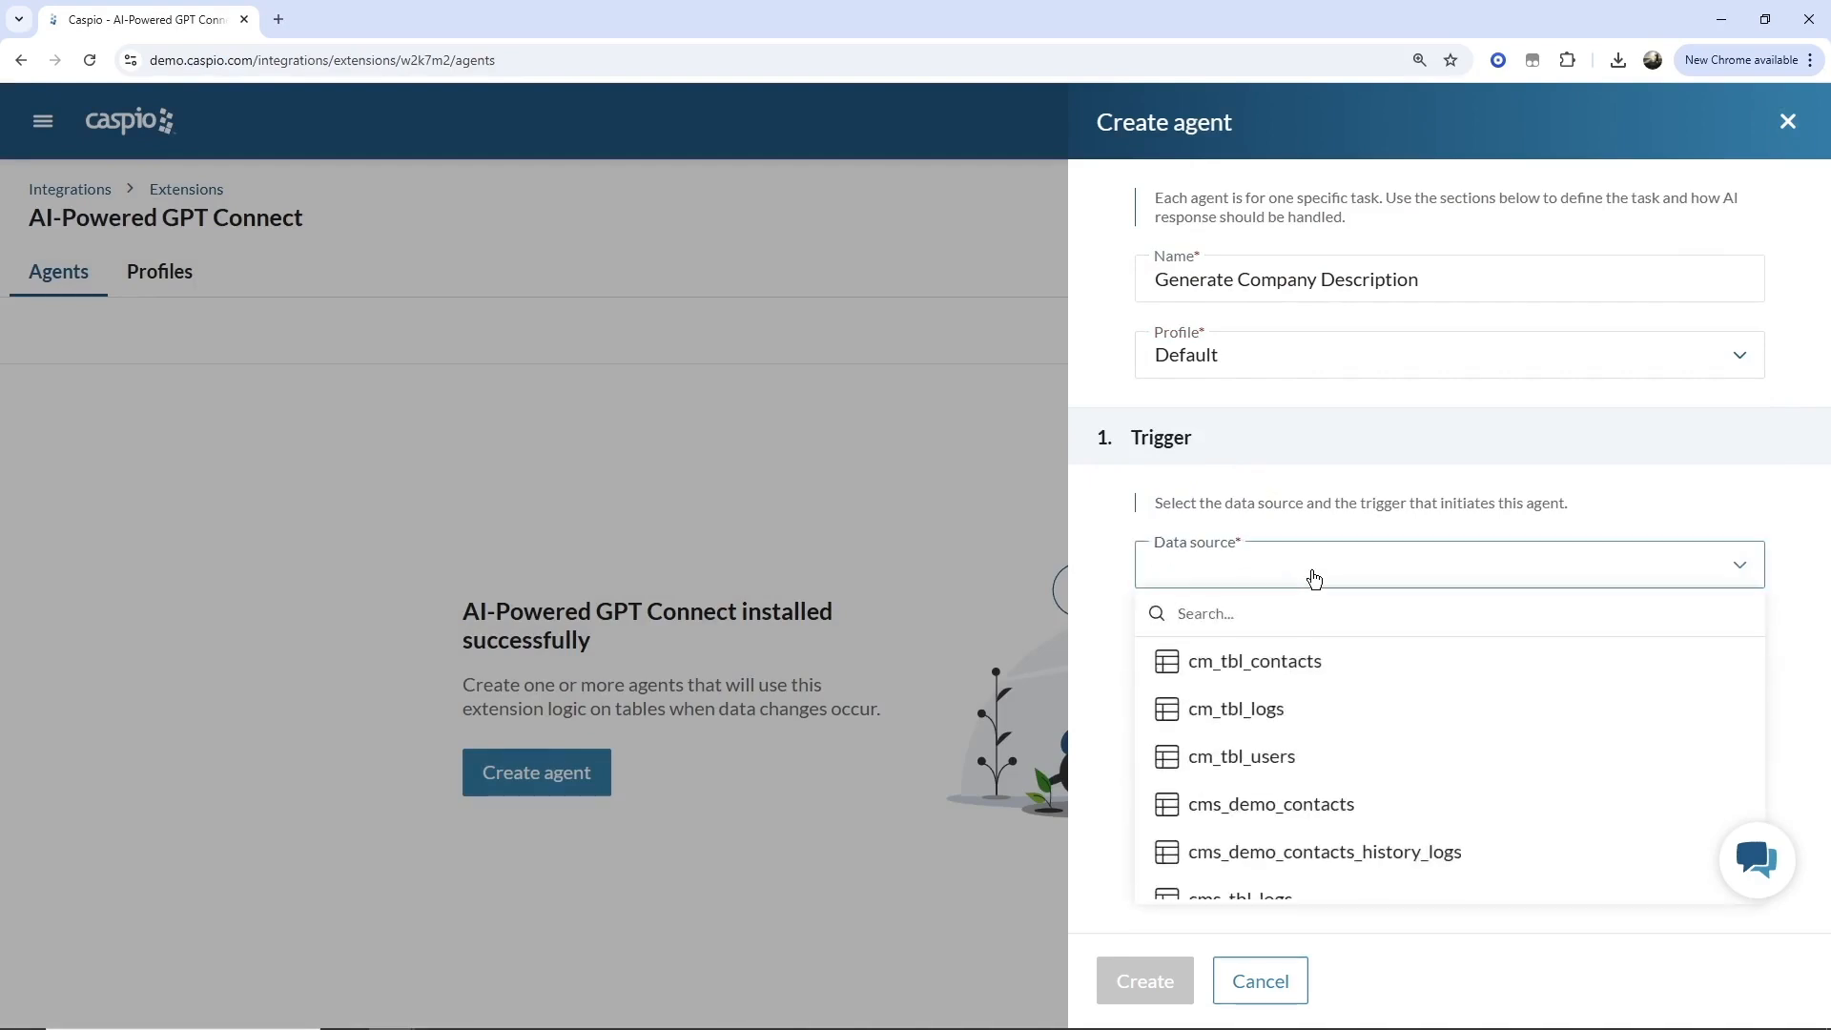
left_click(1223, 822)
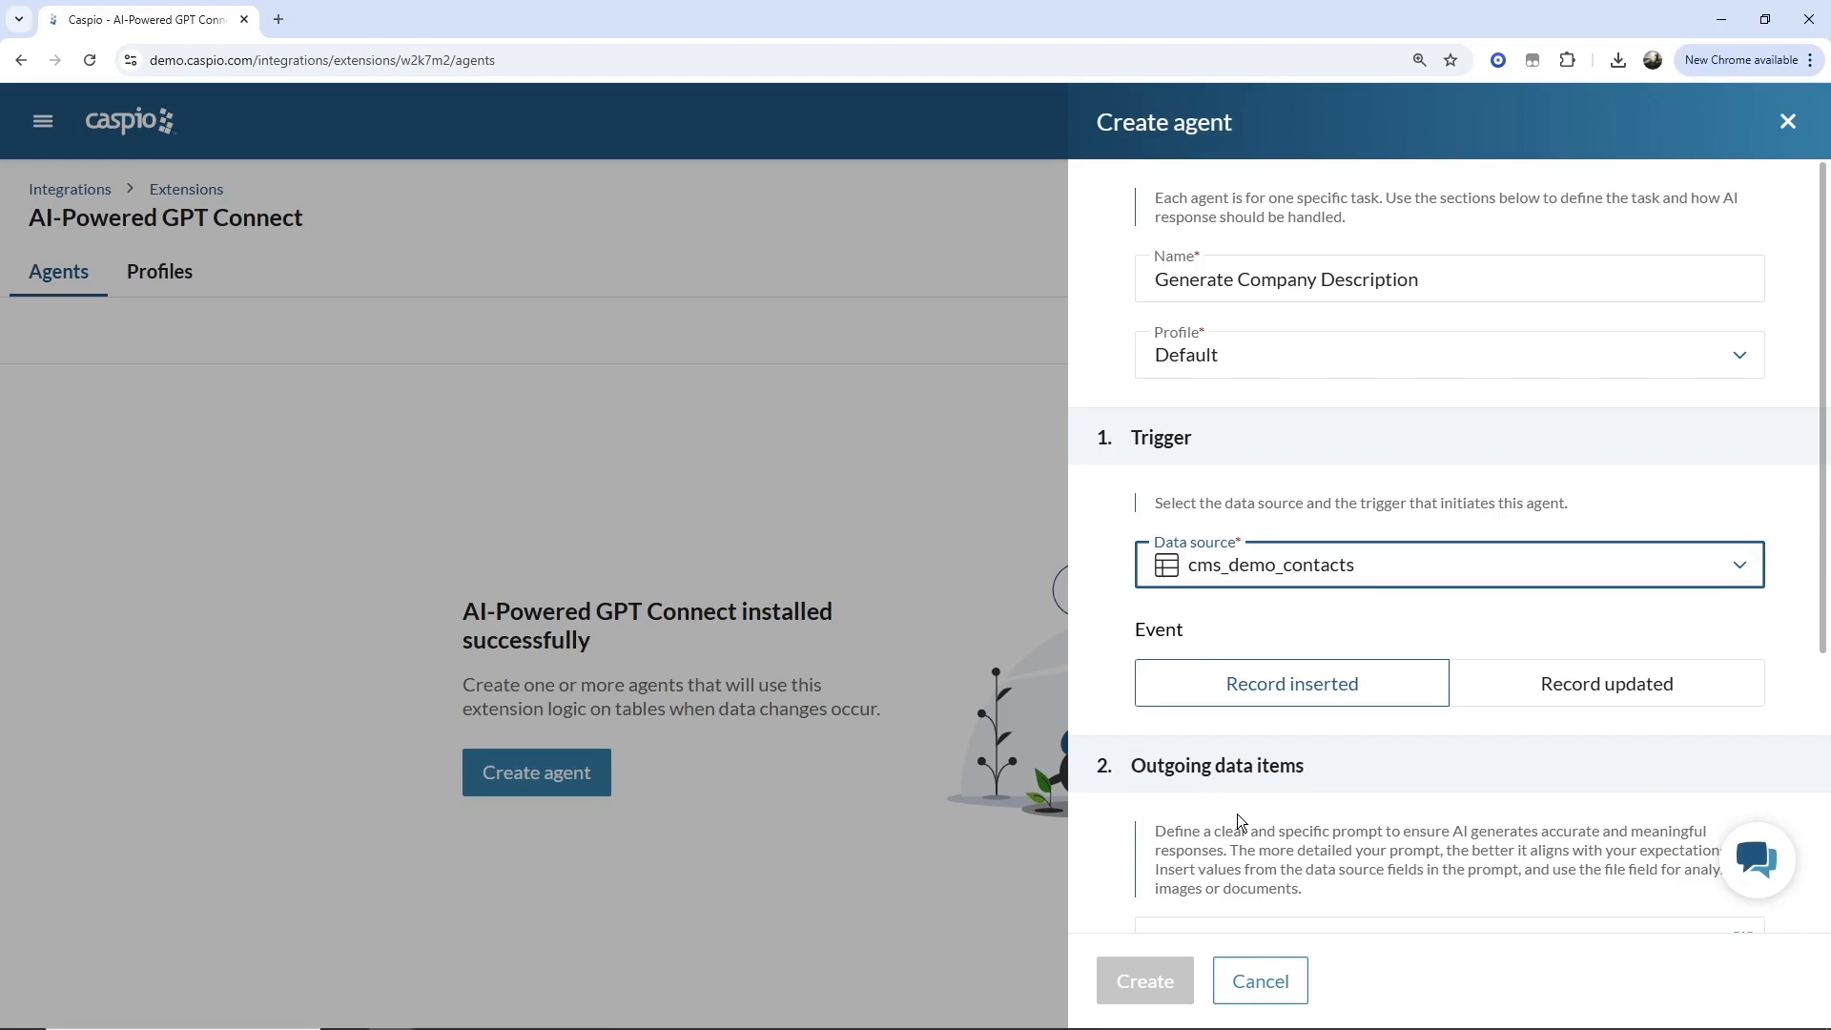
left_click(1240, 682)
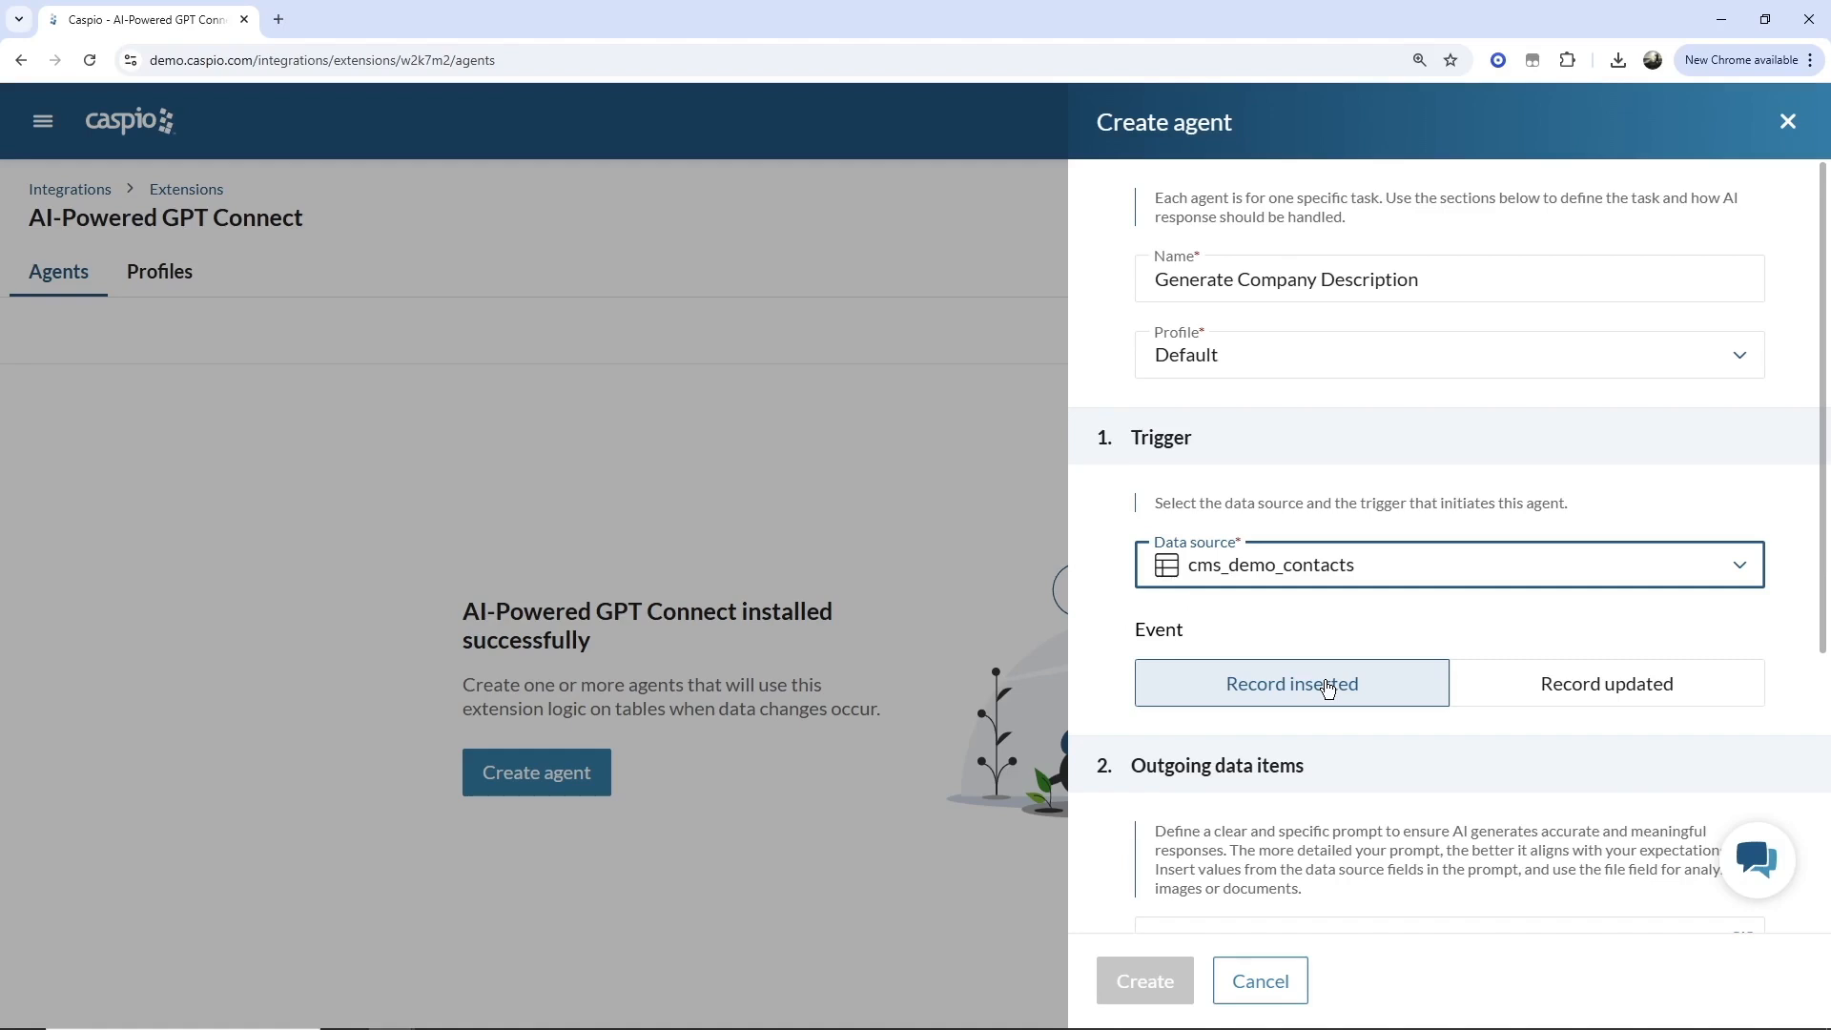
Enter the AI prompt "Generate company description for the following field".
scroll(1328, 687, "down", 4)
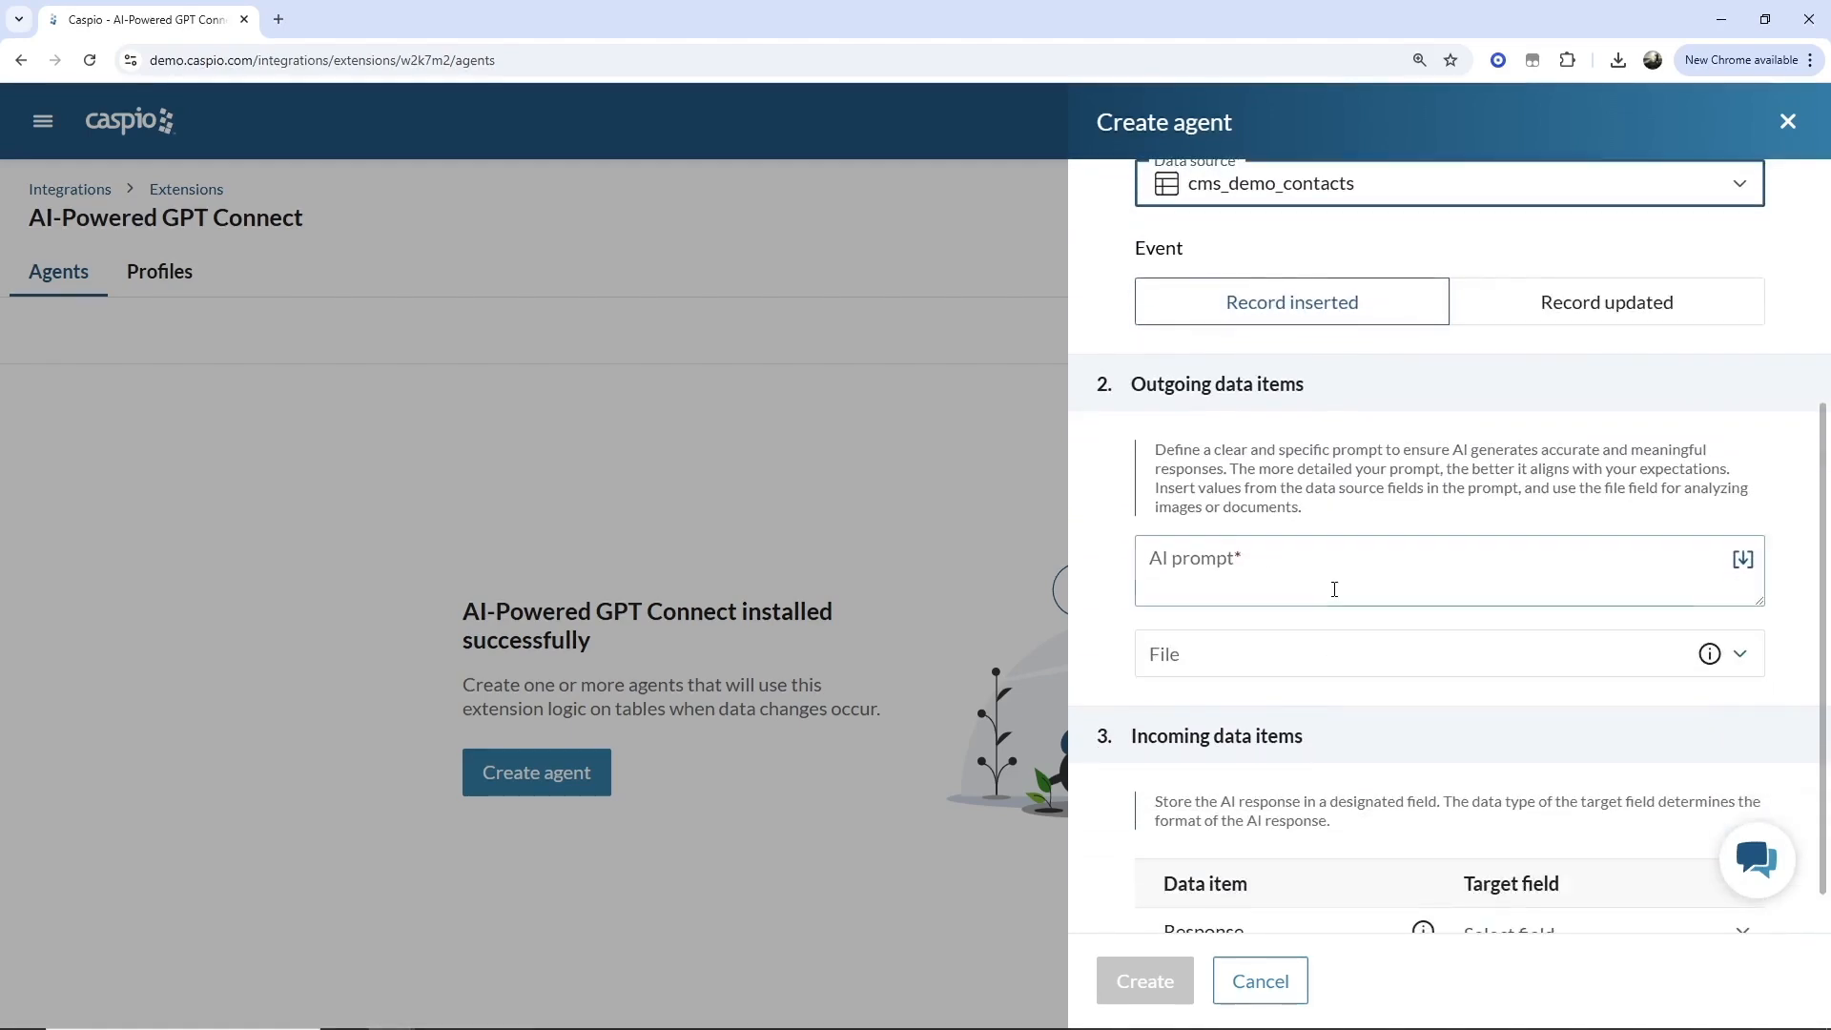
left_click(1335, 585)
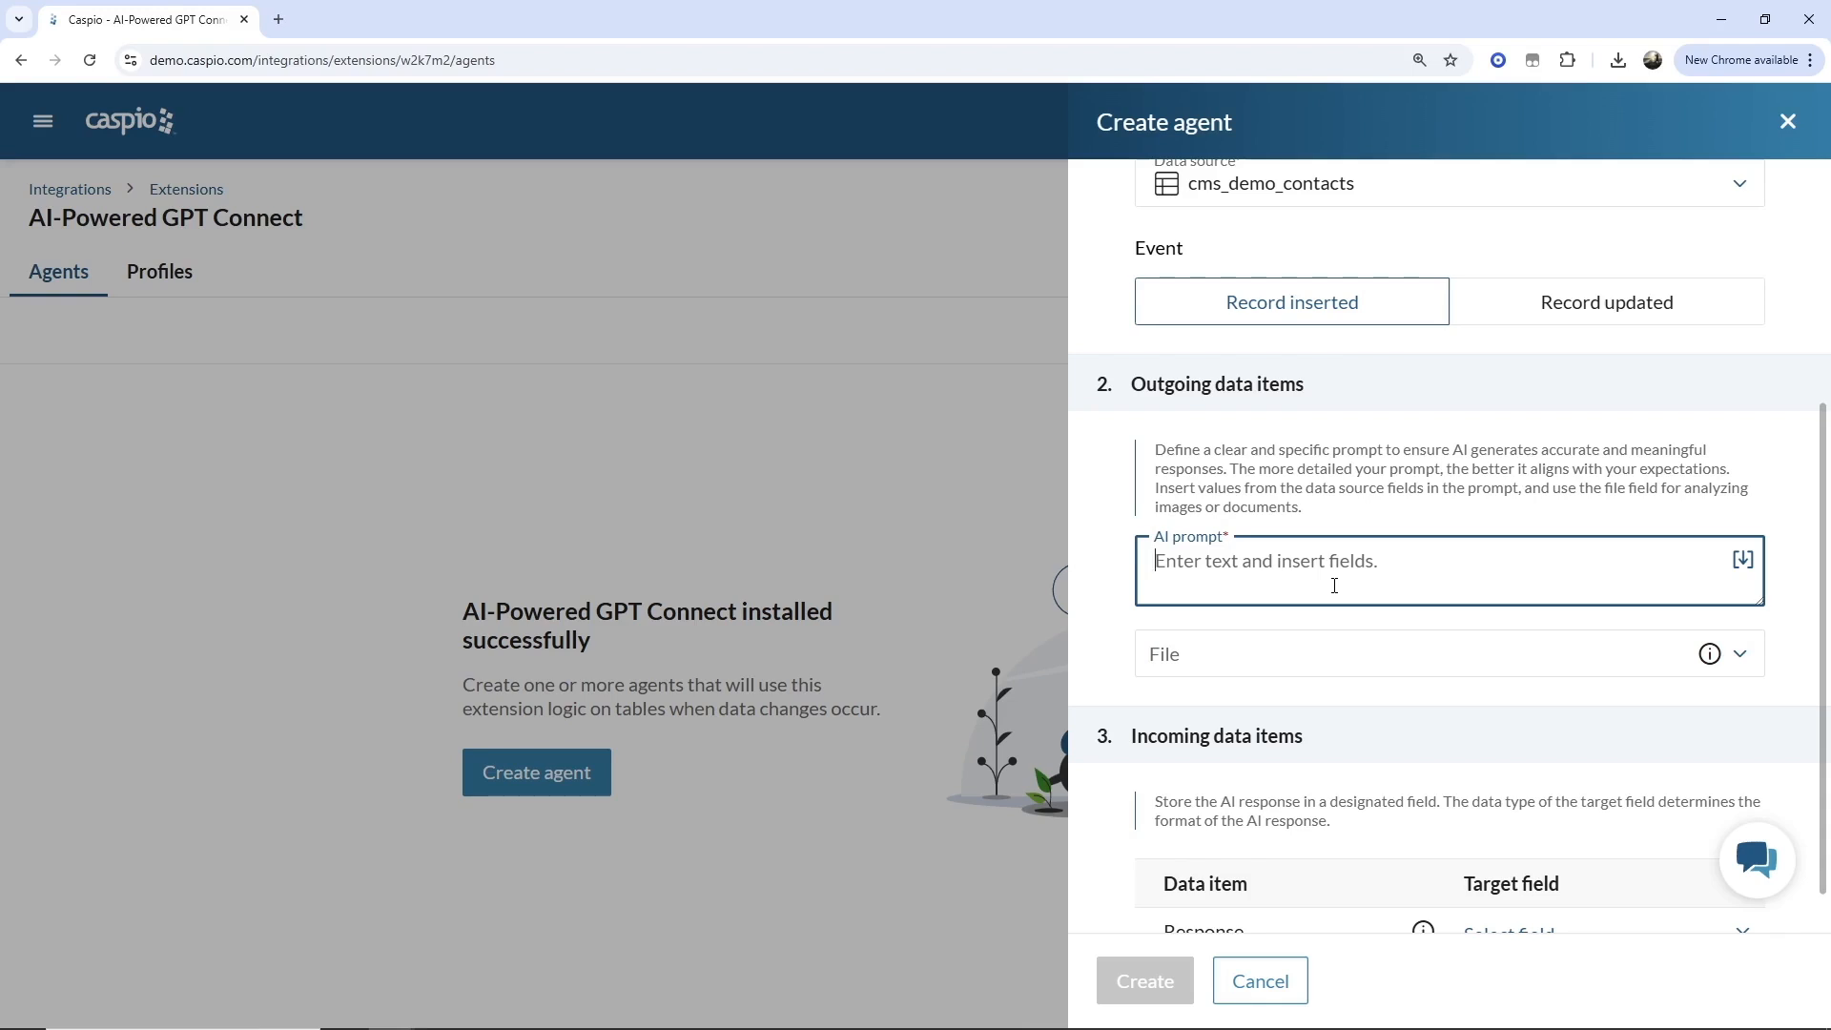
type("Generate company des")
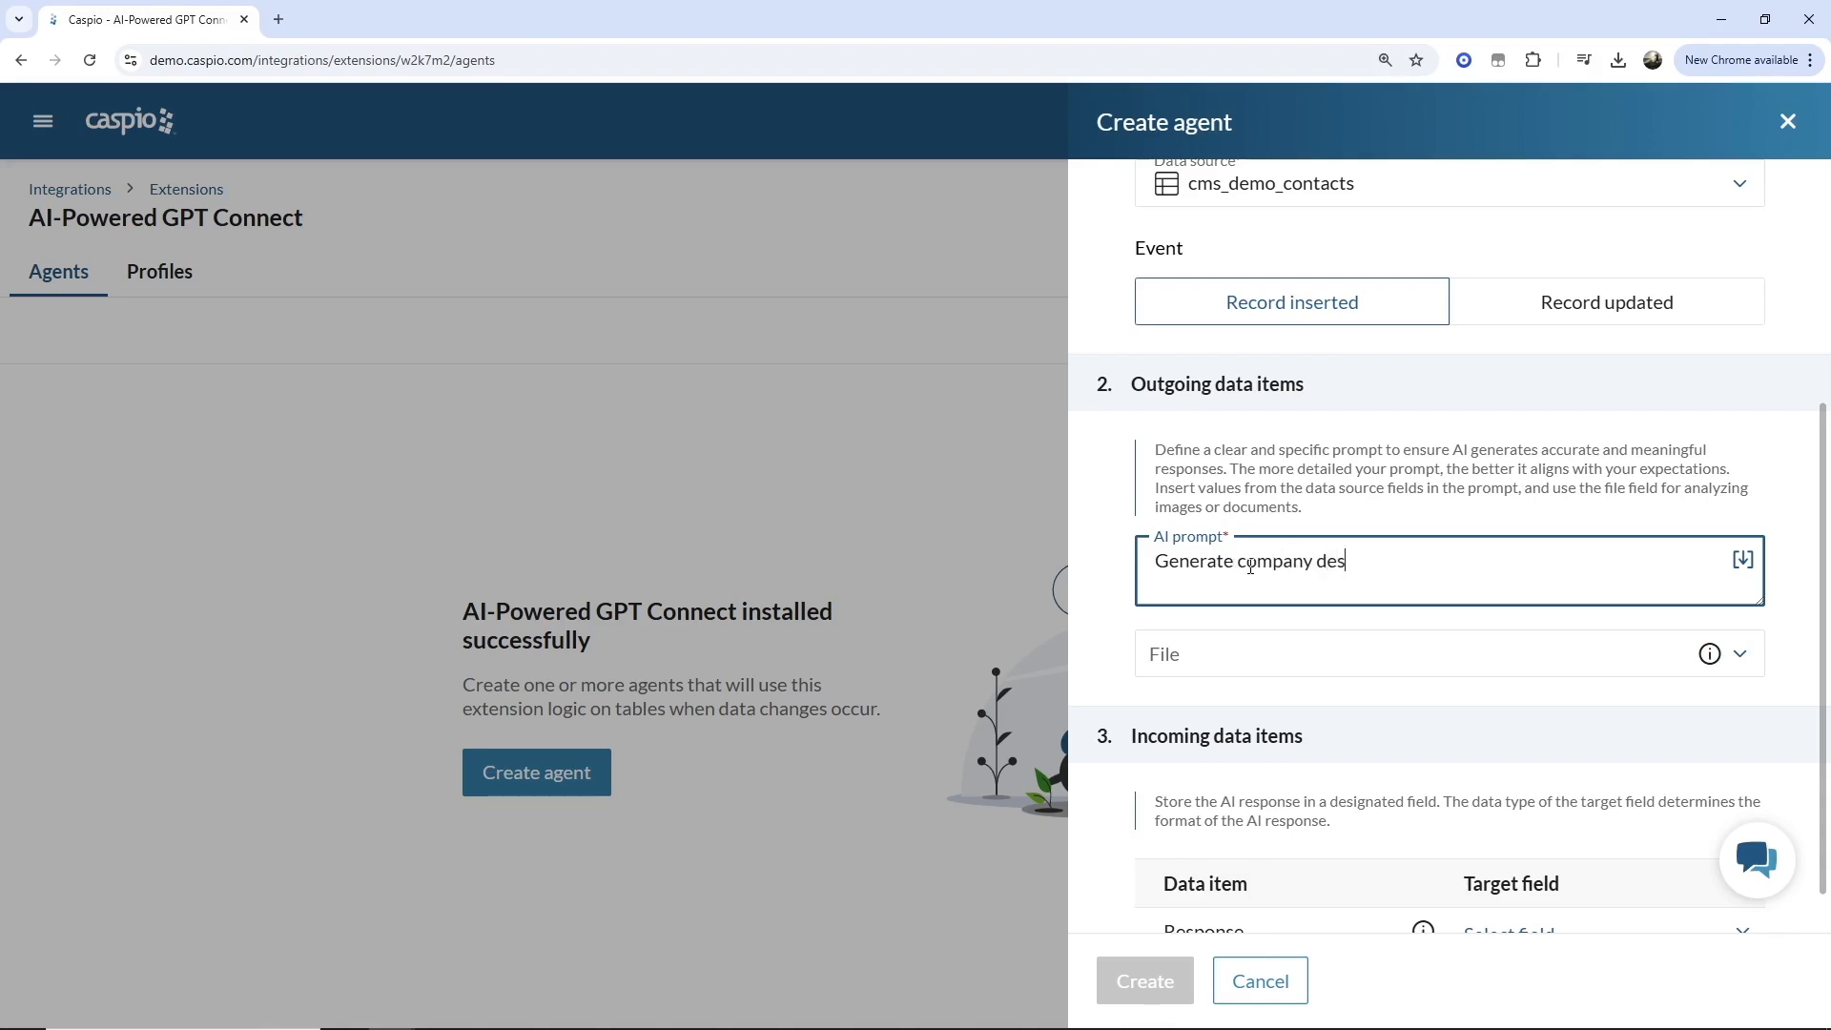
type("cription for the following field")
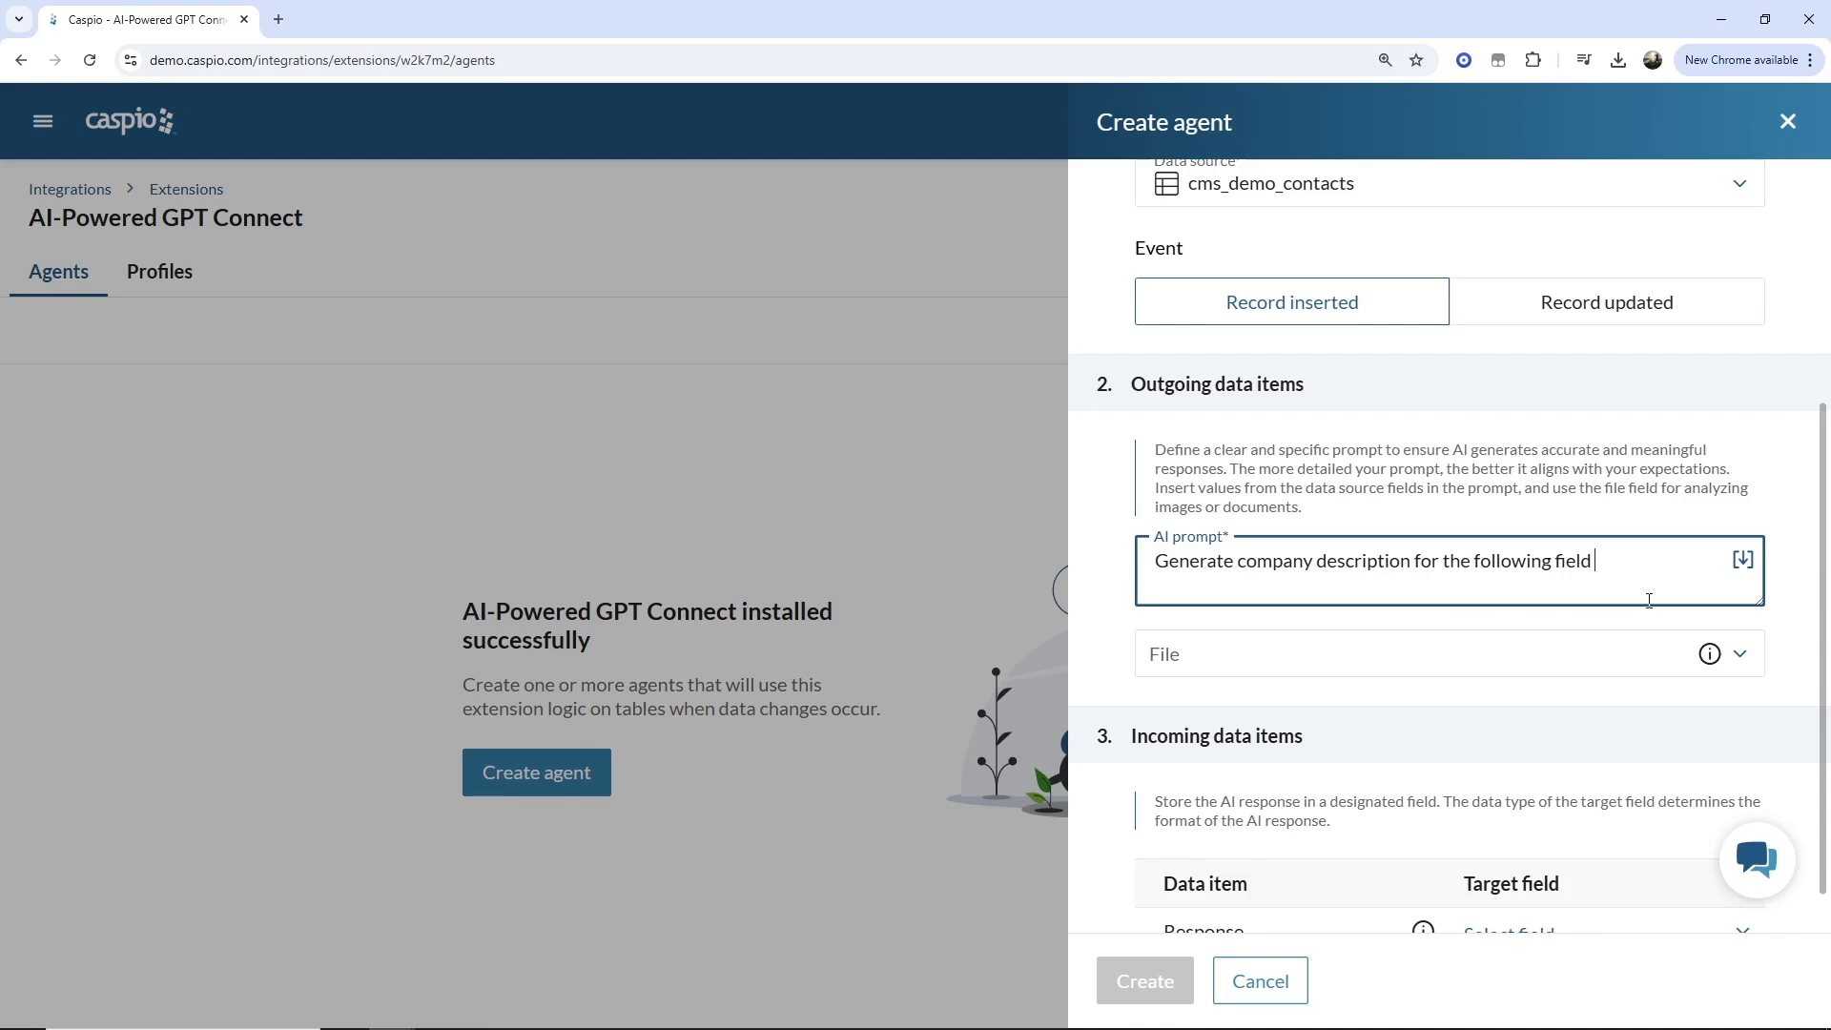
Insert the Company_Name data source field into the prompt and end it with a period.
left_click(1742, 560)
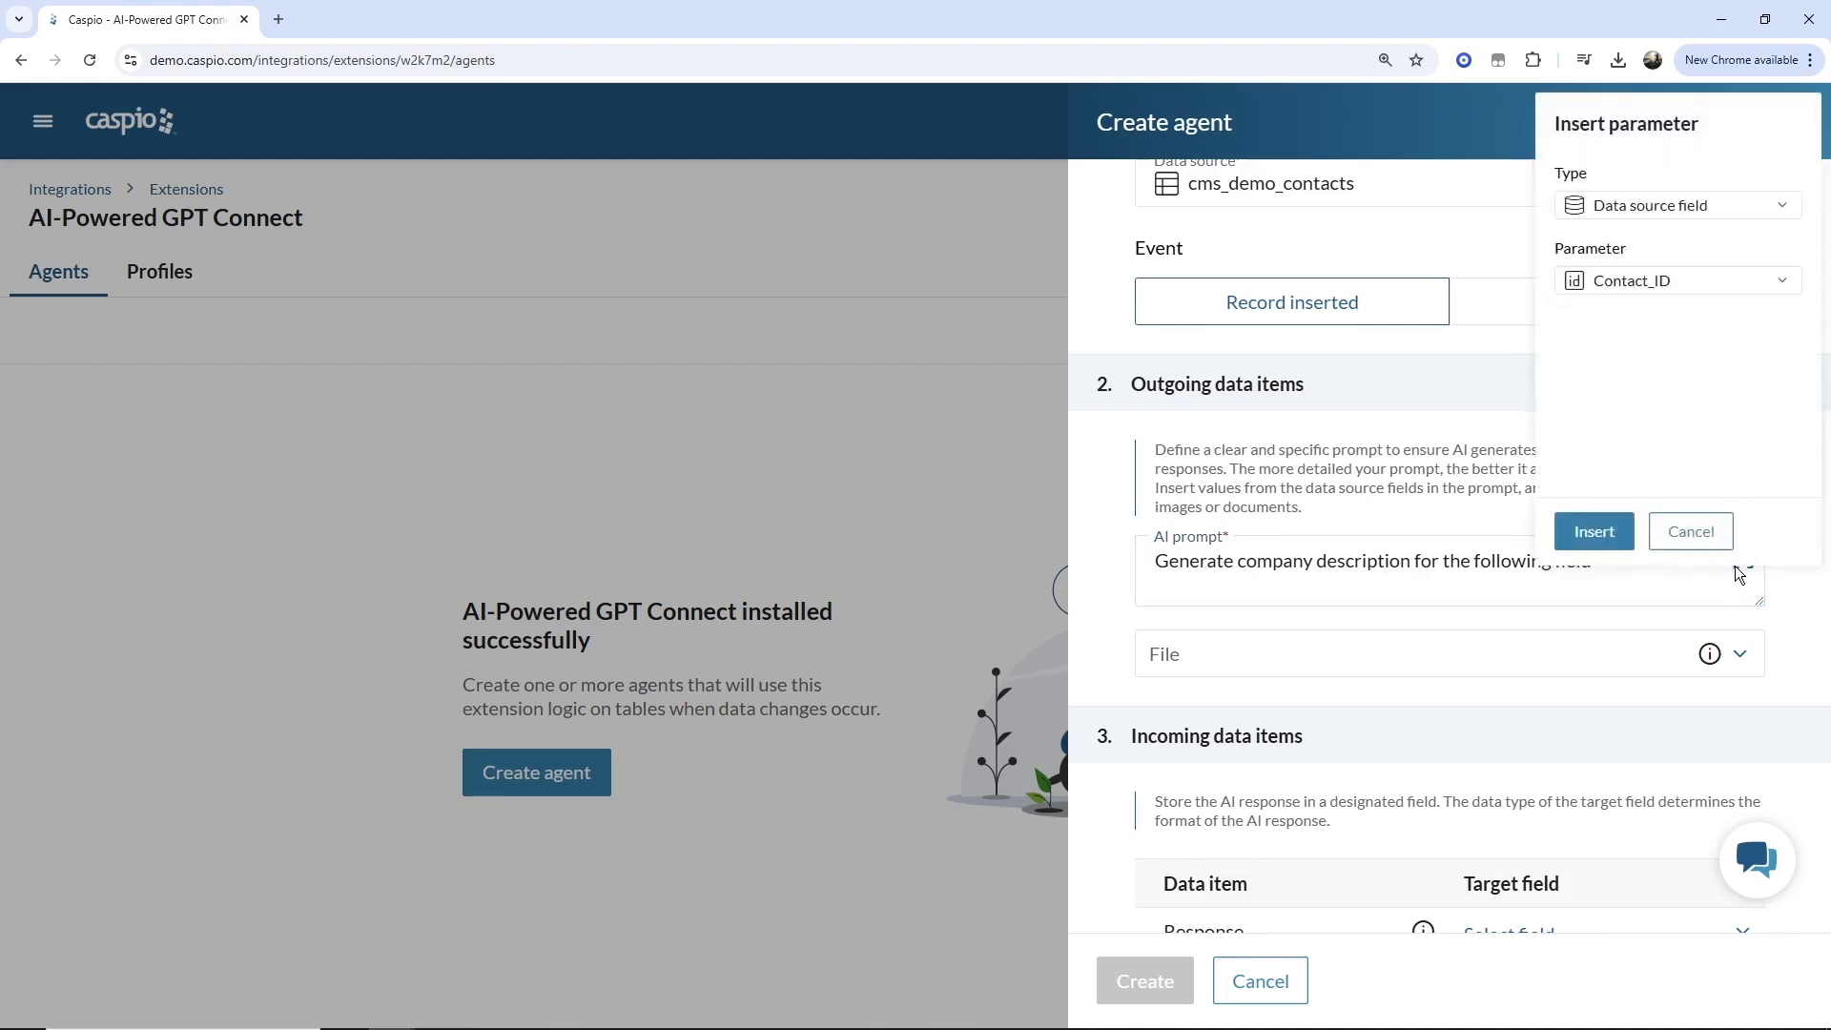
left_click(1631, 285)
left_click(1626, 482)
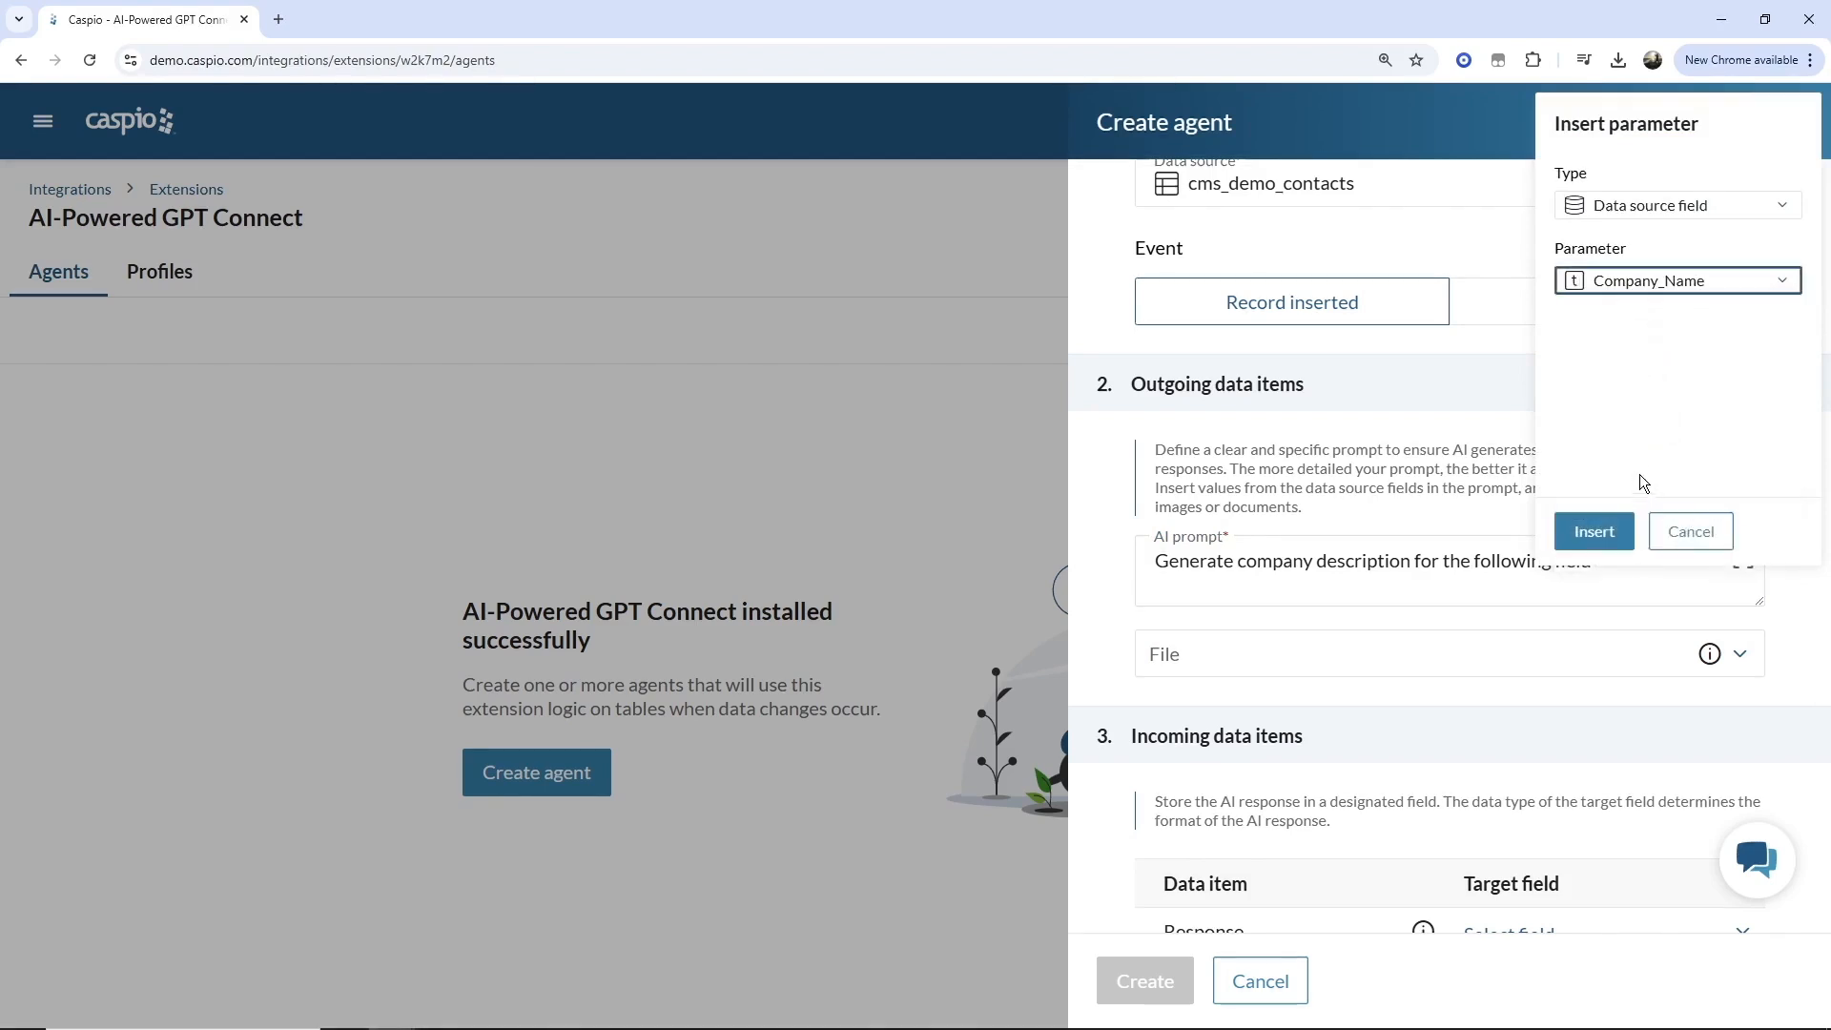
left_click(1611, 531)
type(". ")
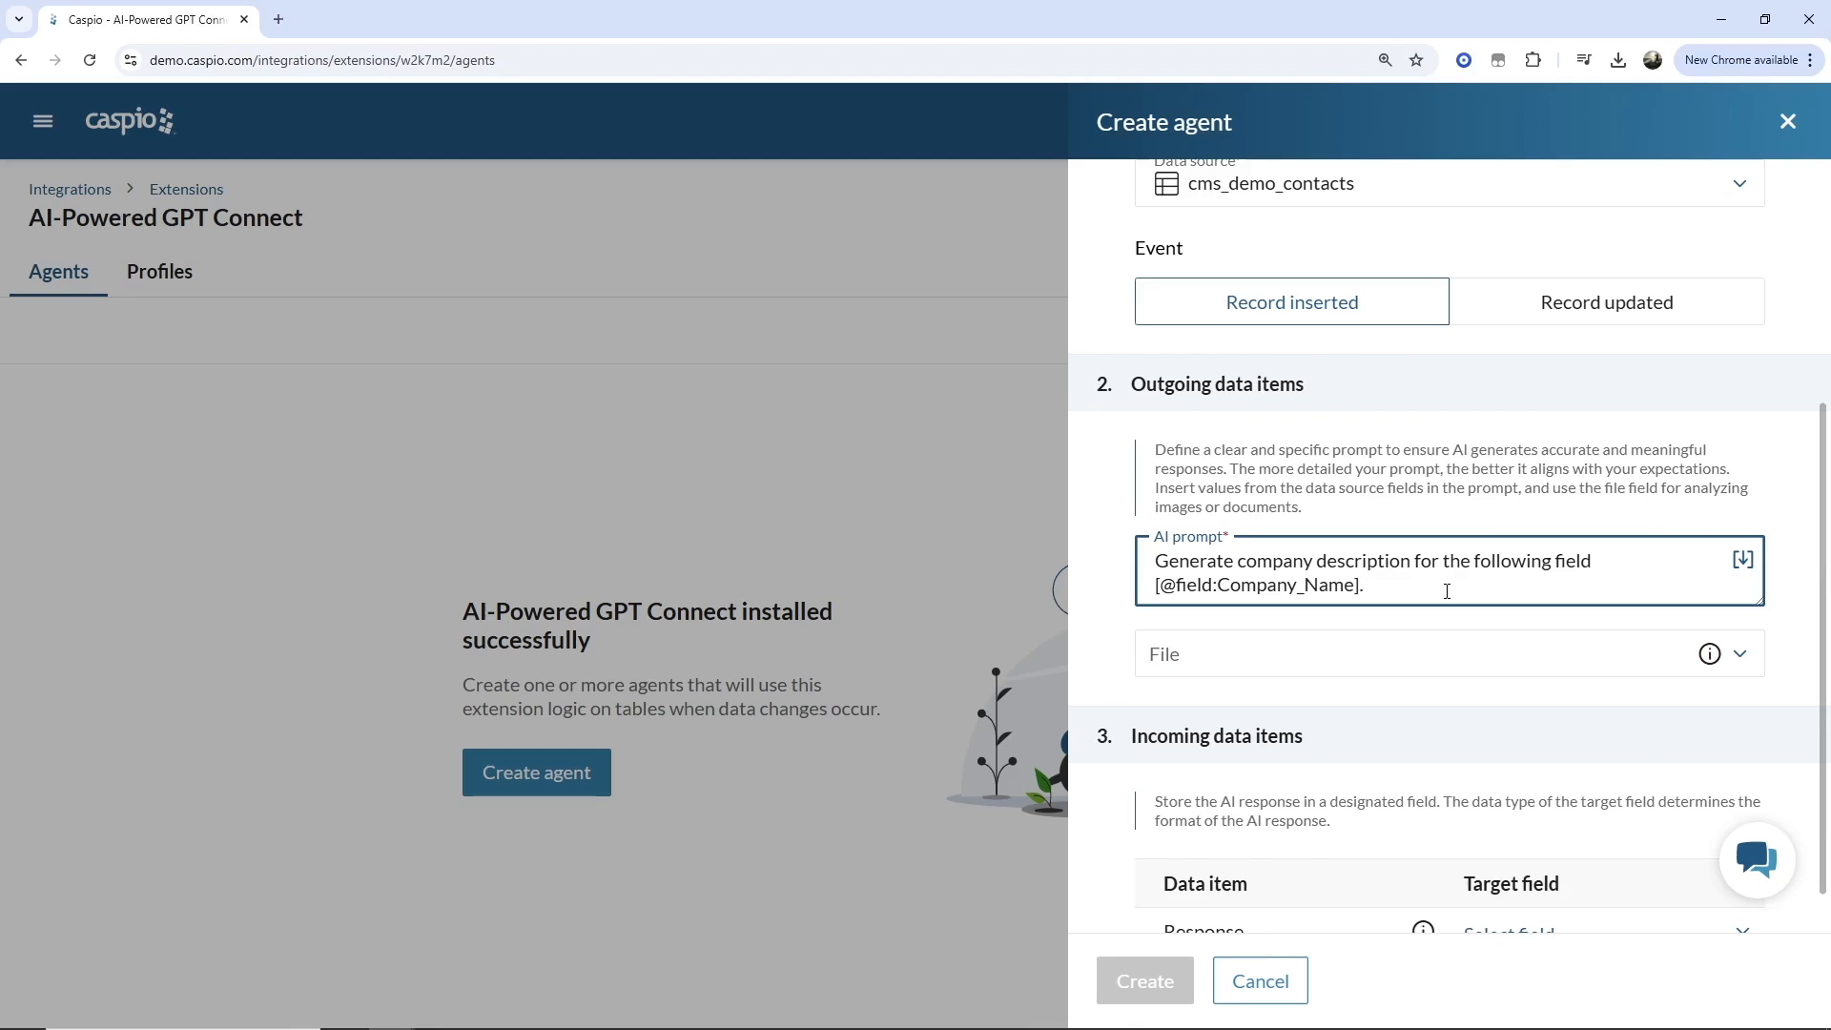
type("Add just the description, no ad")
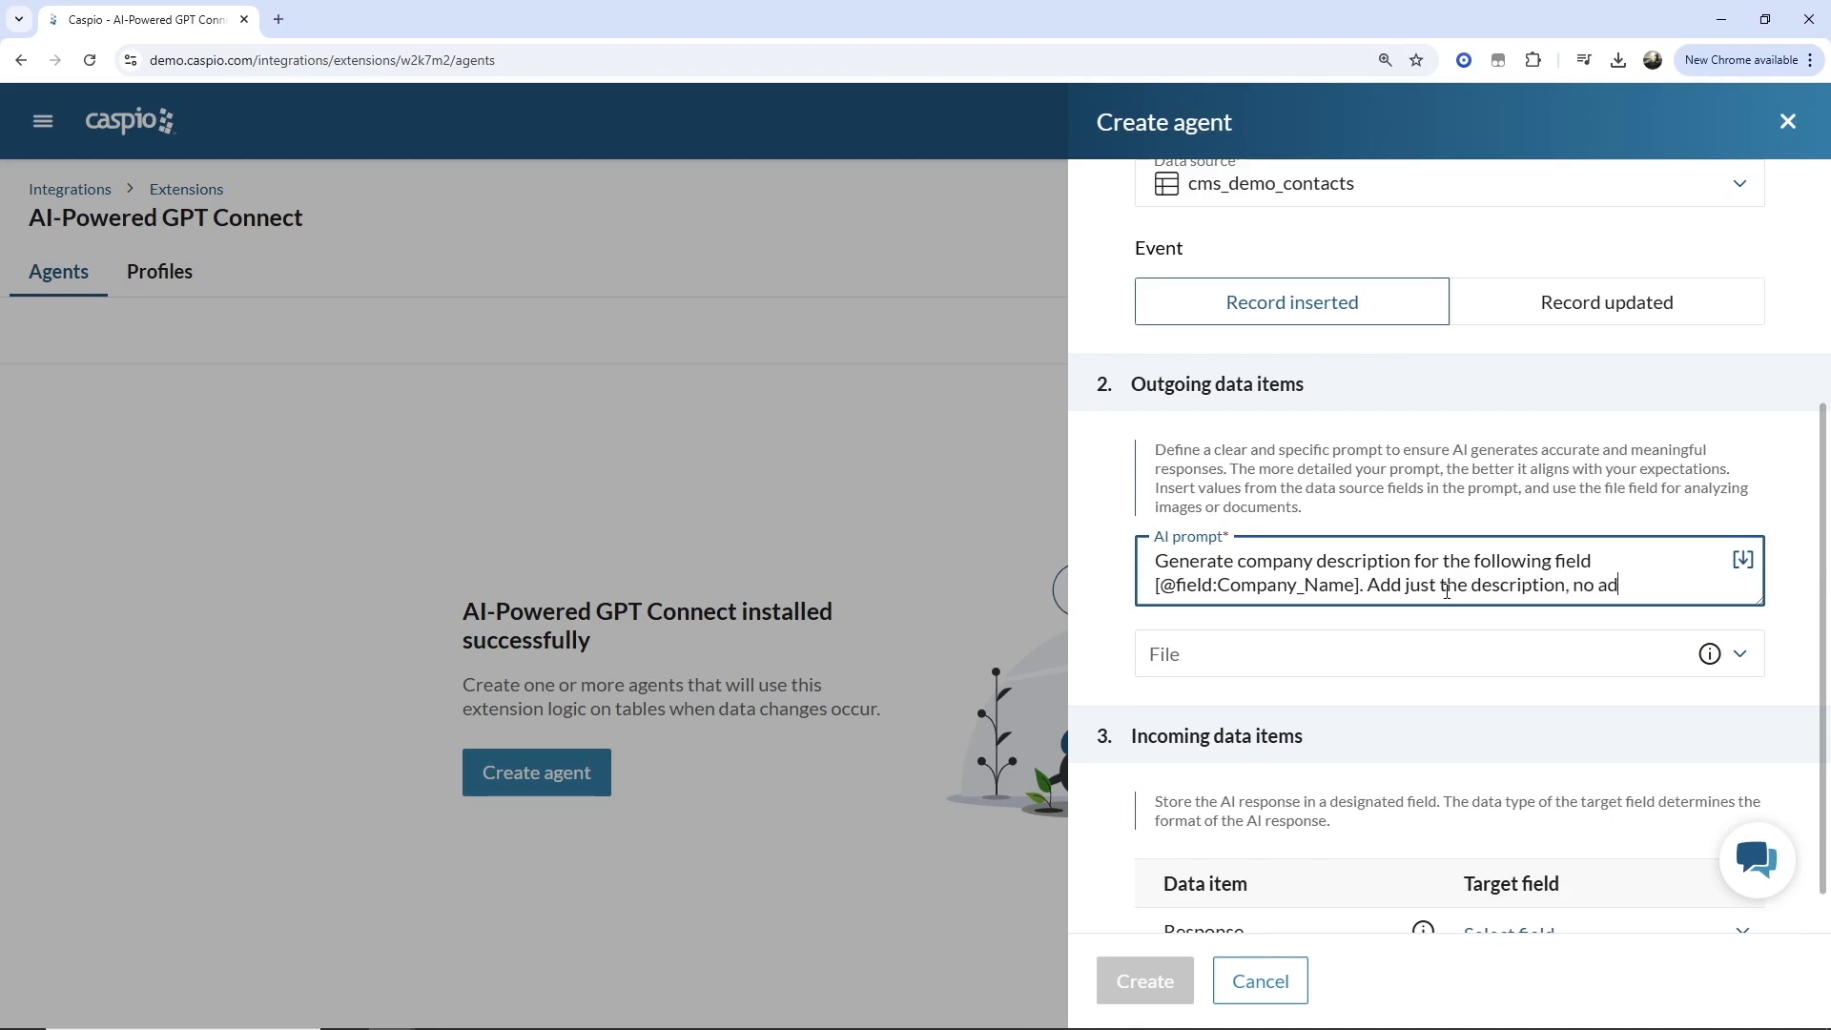
type("ditional text of any kind.")
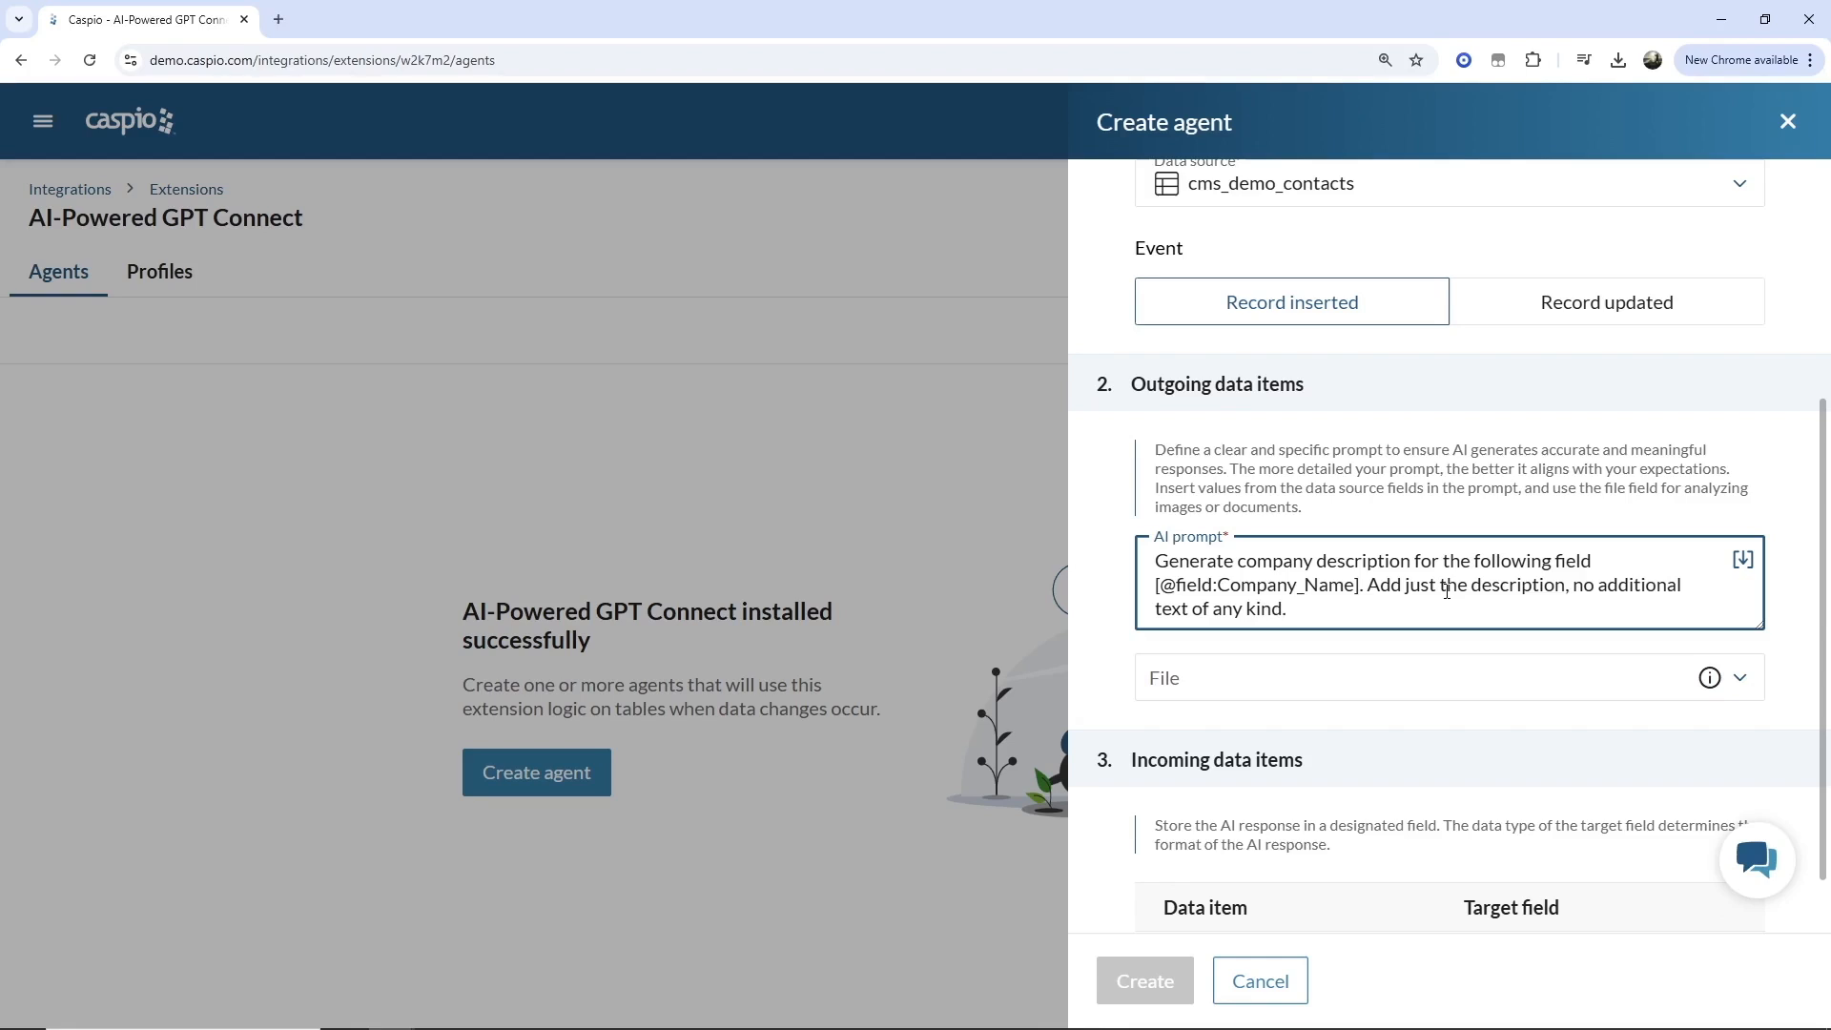
Finish the prompt with "Limit to 500 characters. Include important information for my sales team to know about.".
type("Limit to 500 characters. Include ")
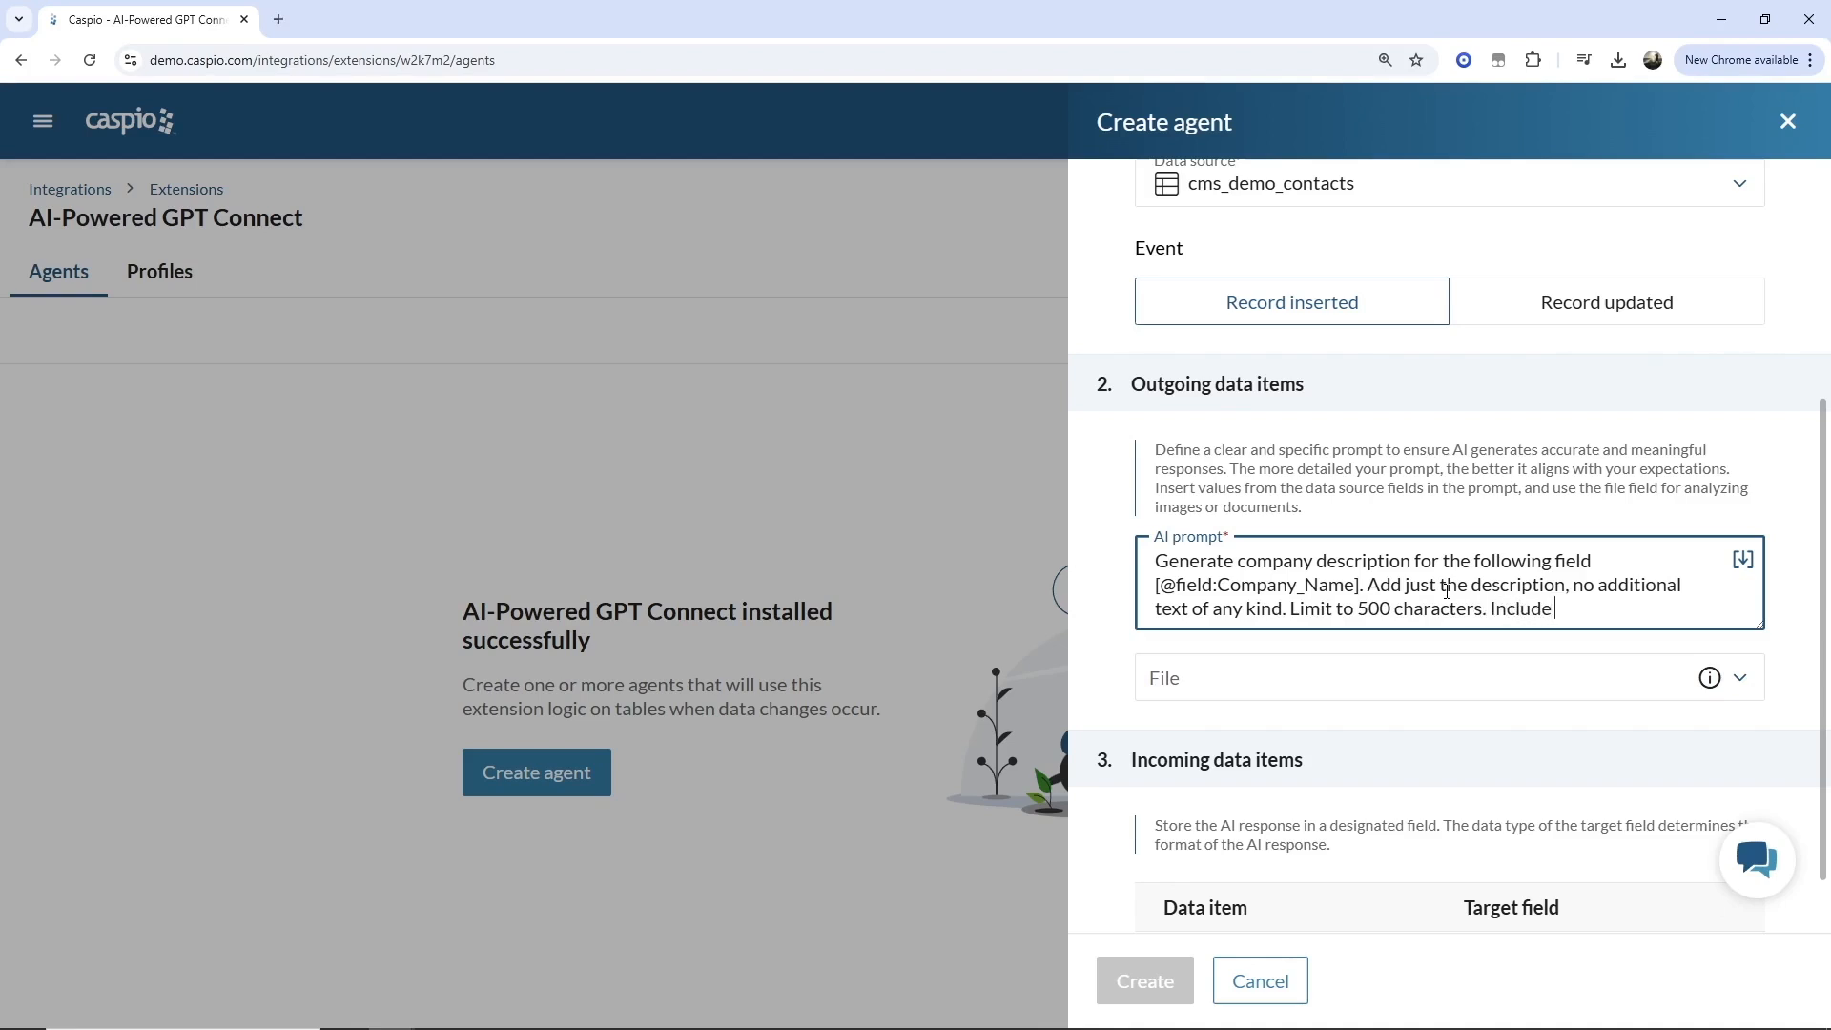
type("important information fo")
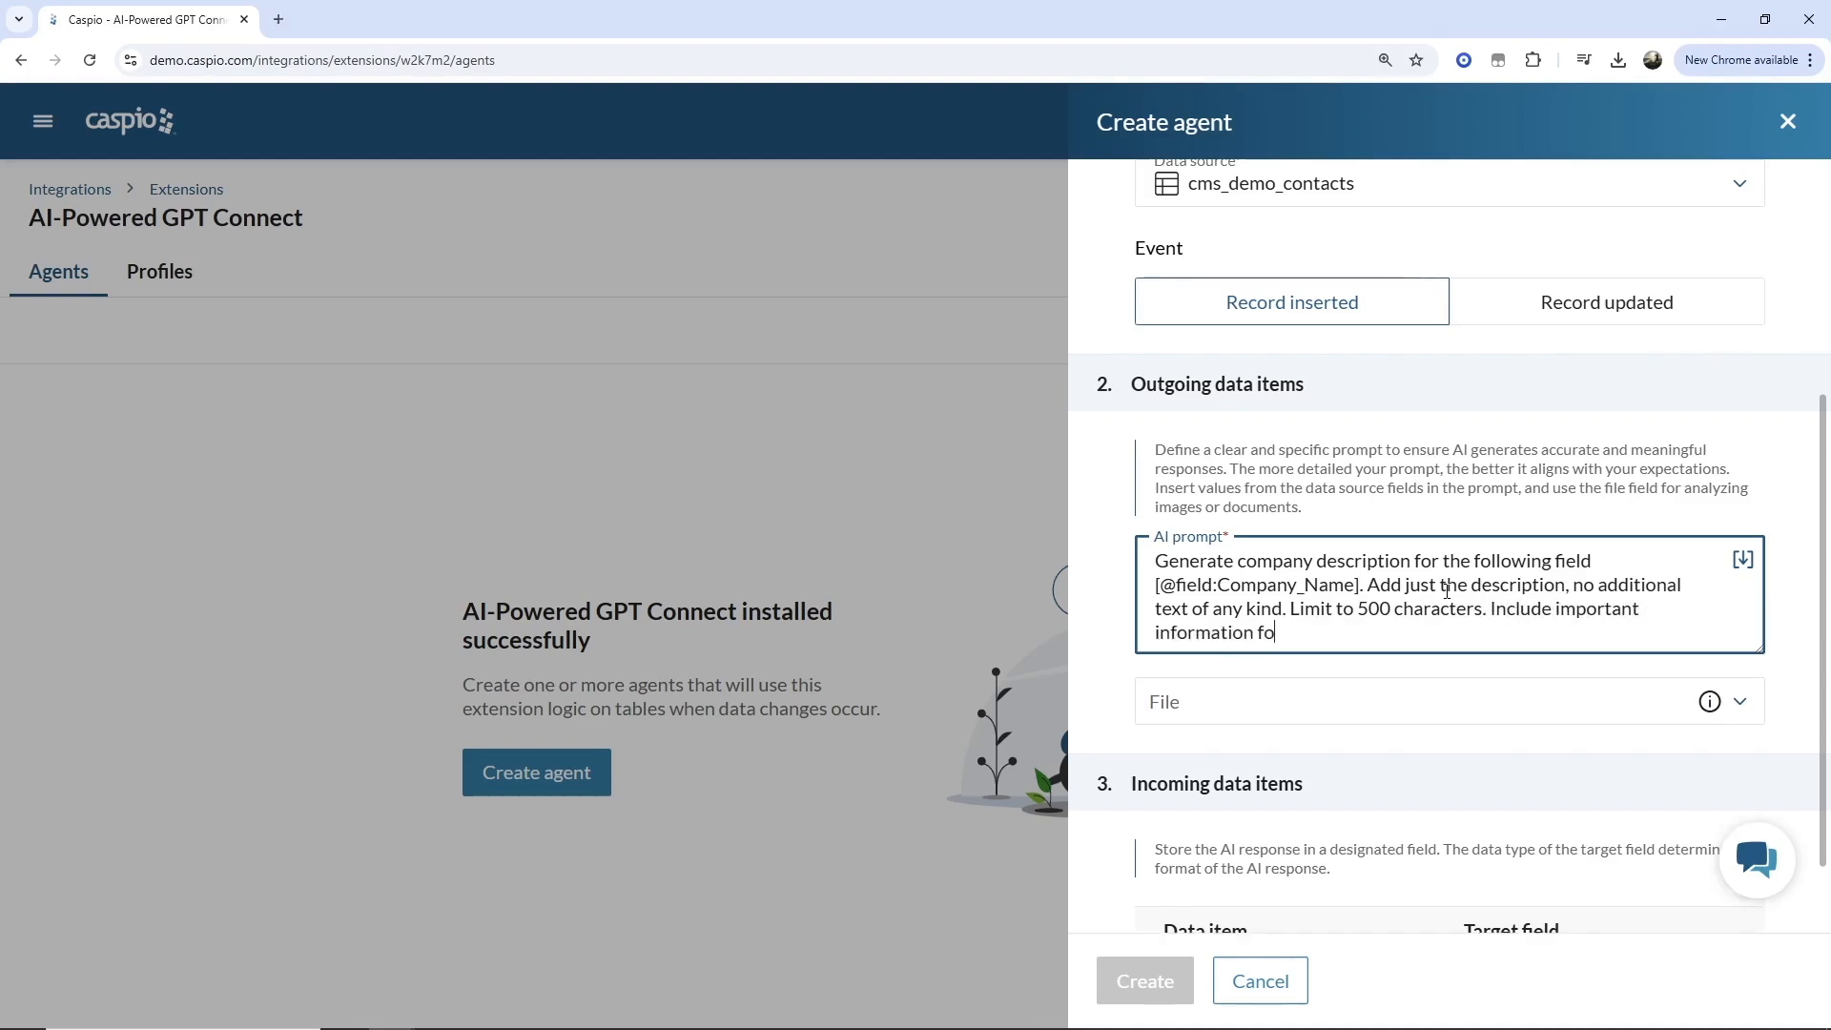
type("r my sales team to know about.")
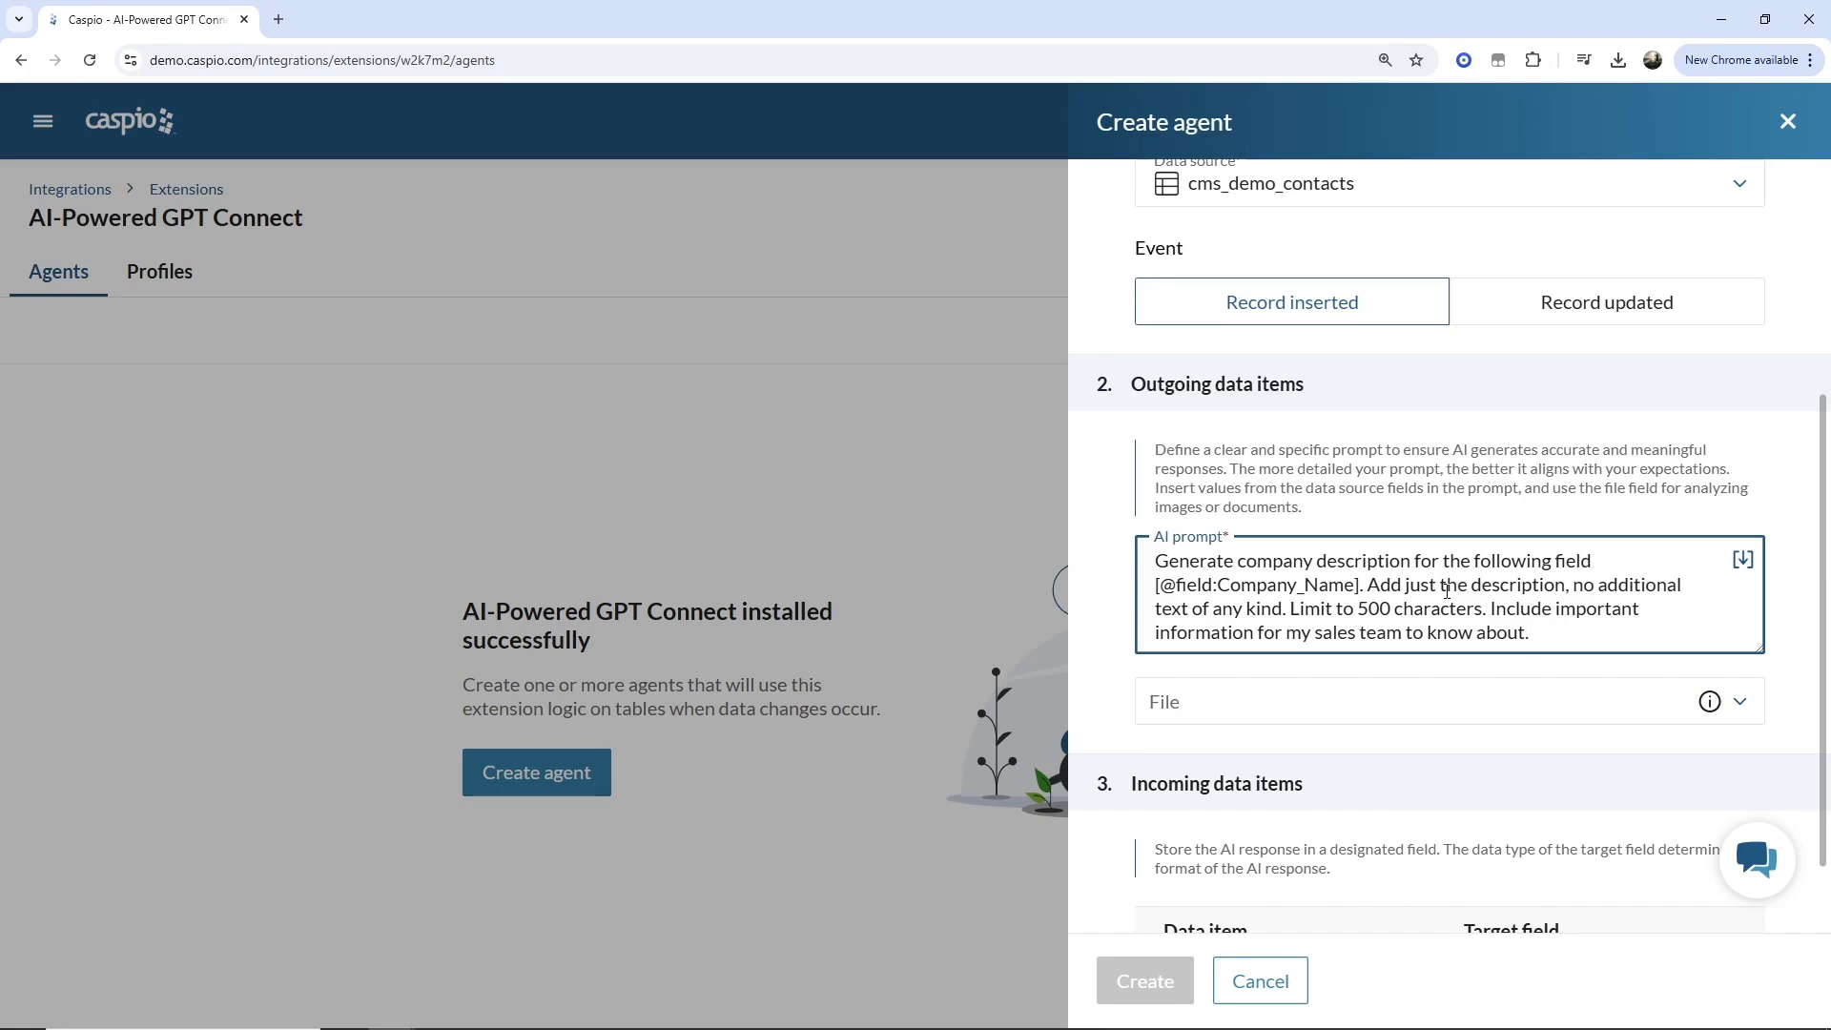
Store the AI Response in the Company_Description target field and create the agent.
scroll(1438, 553, "down", 1)
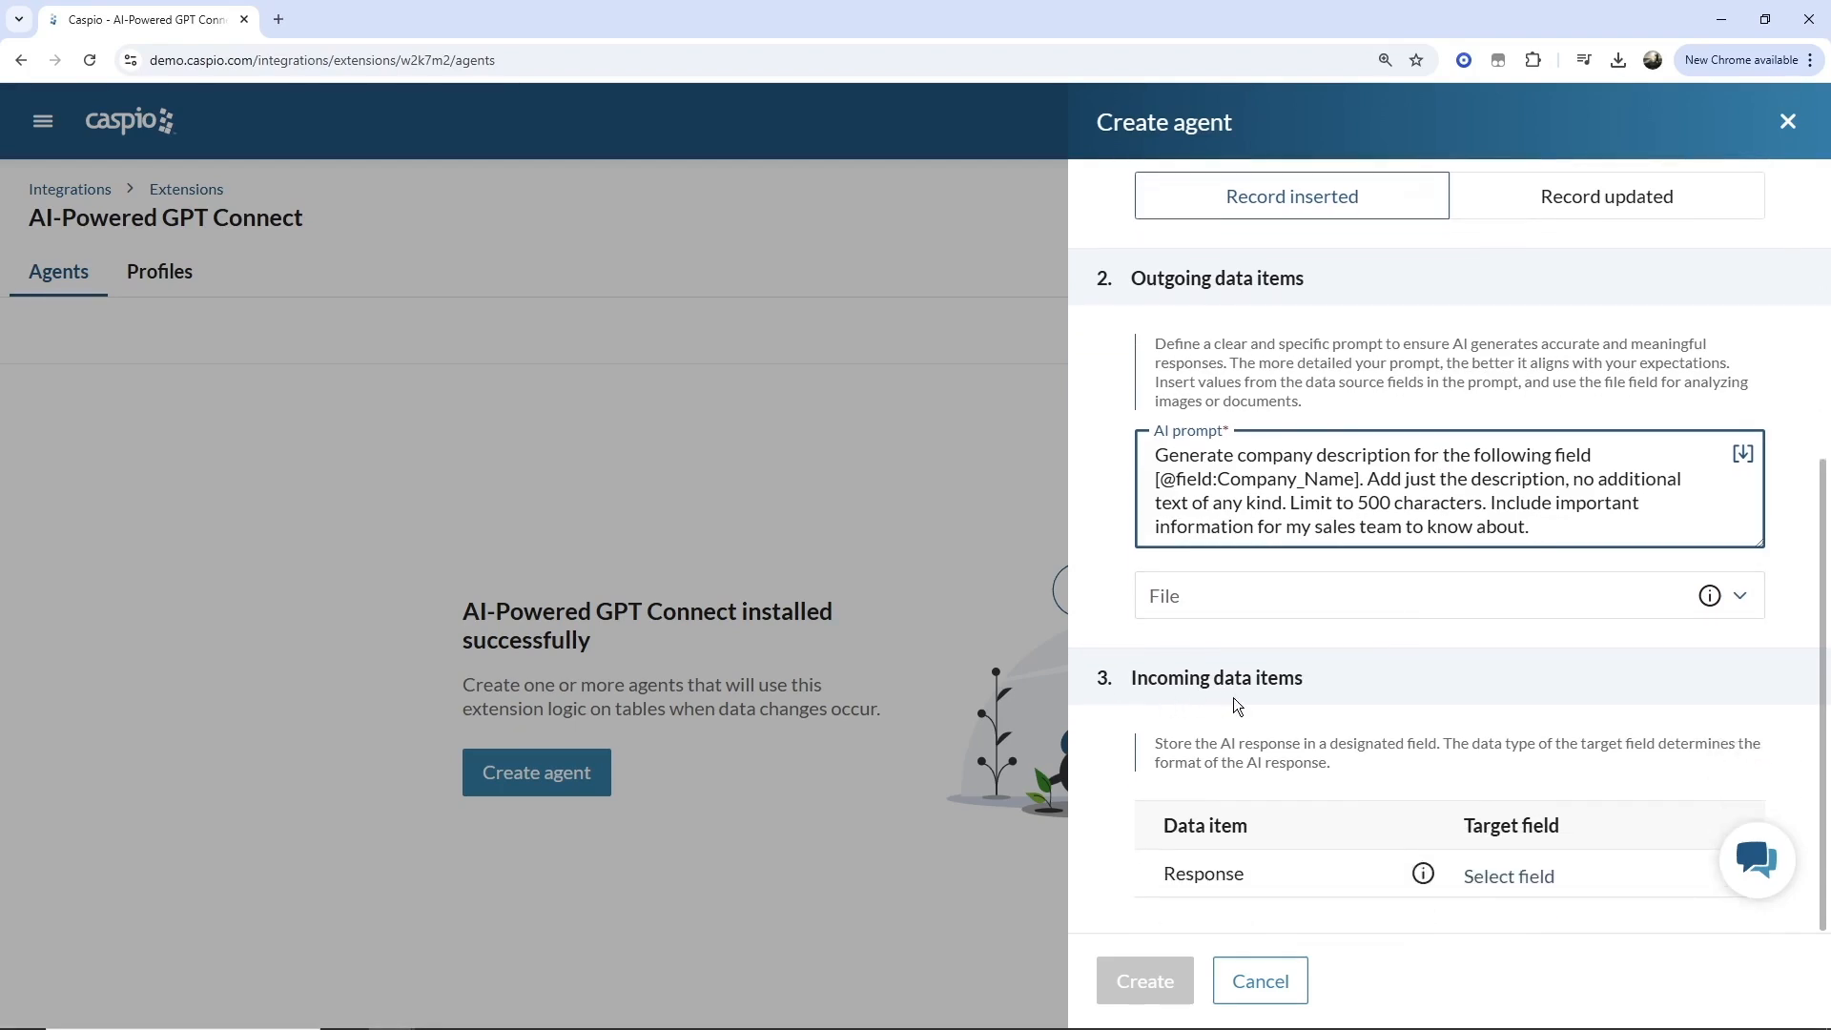
left_click(1529, 877)
scroll(1479, 740, "down", 4)
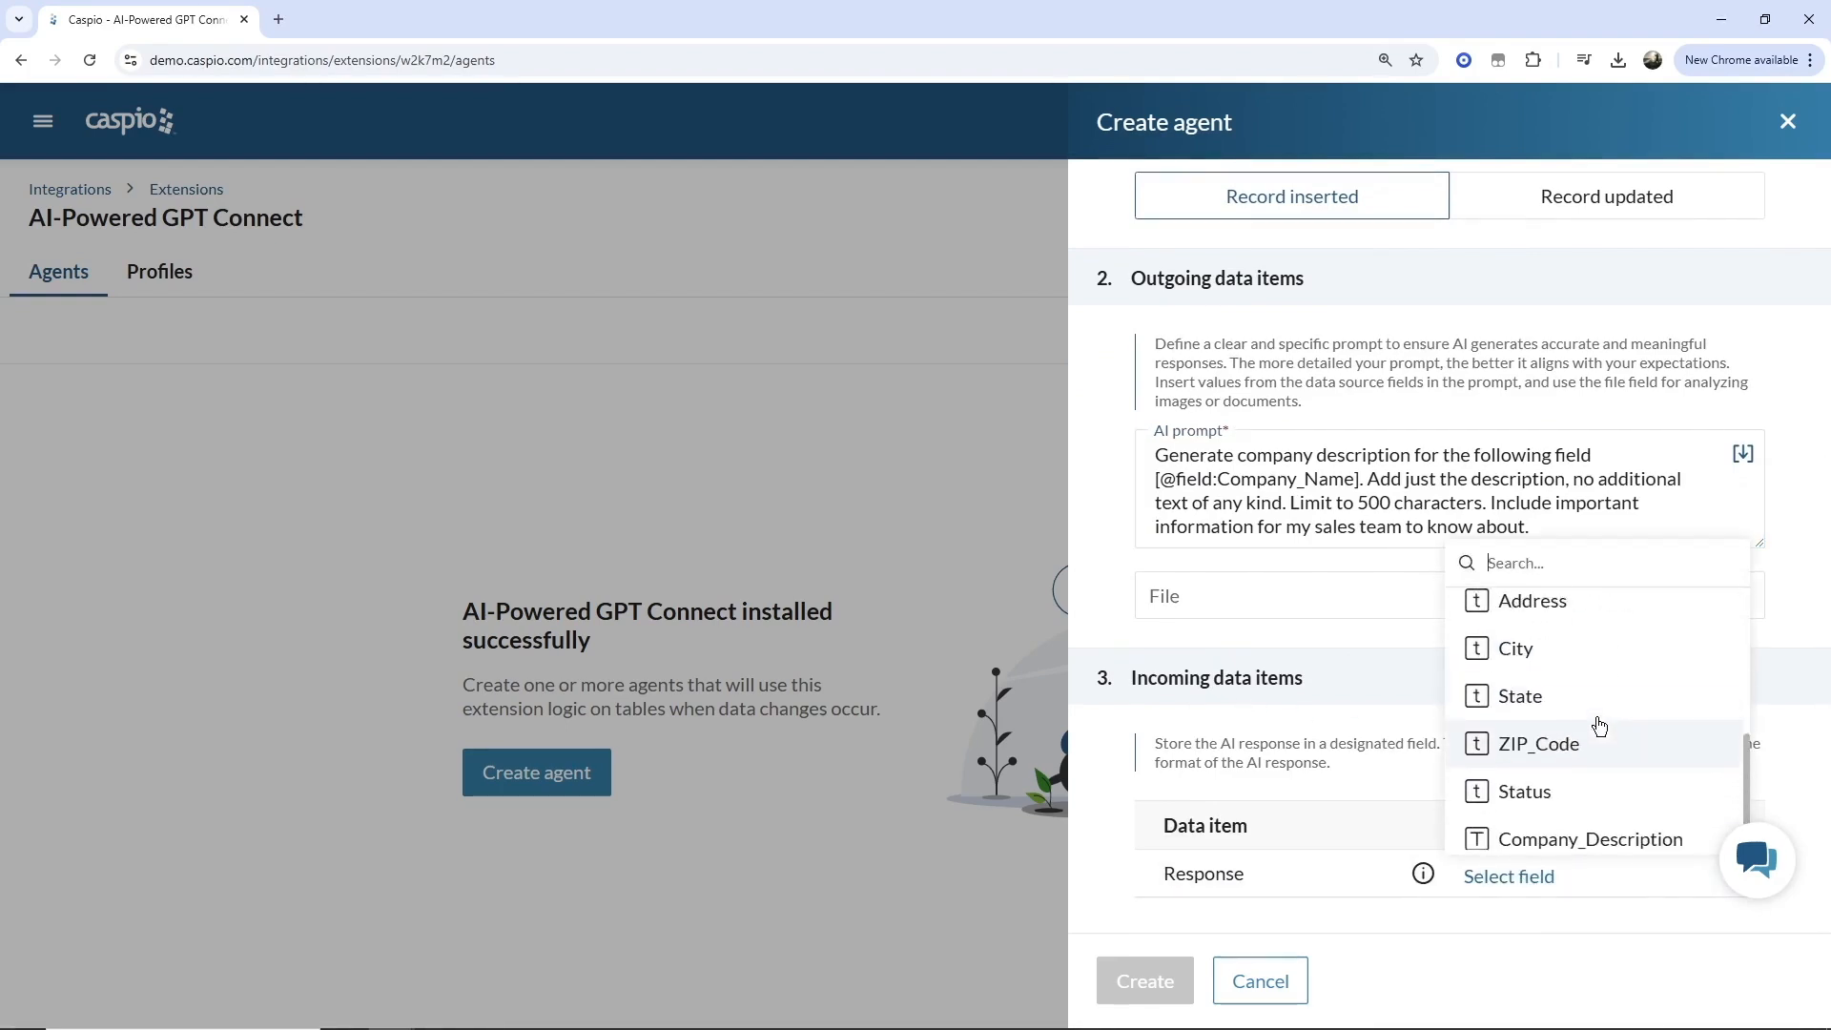
left_click(1621, 835)
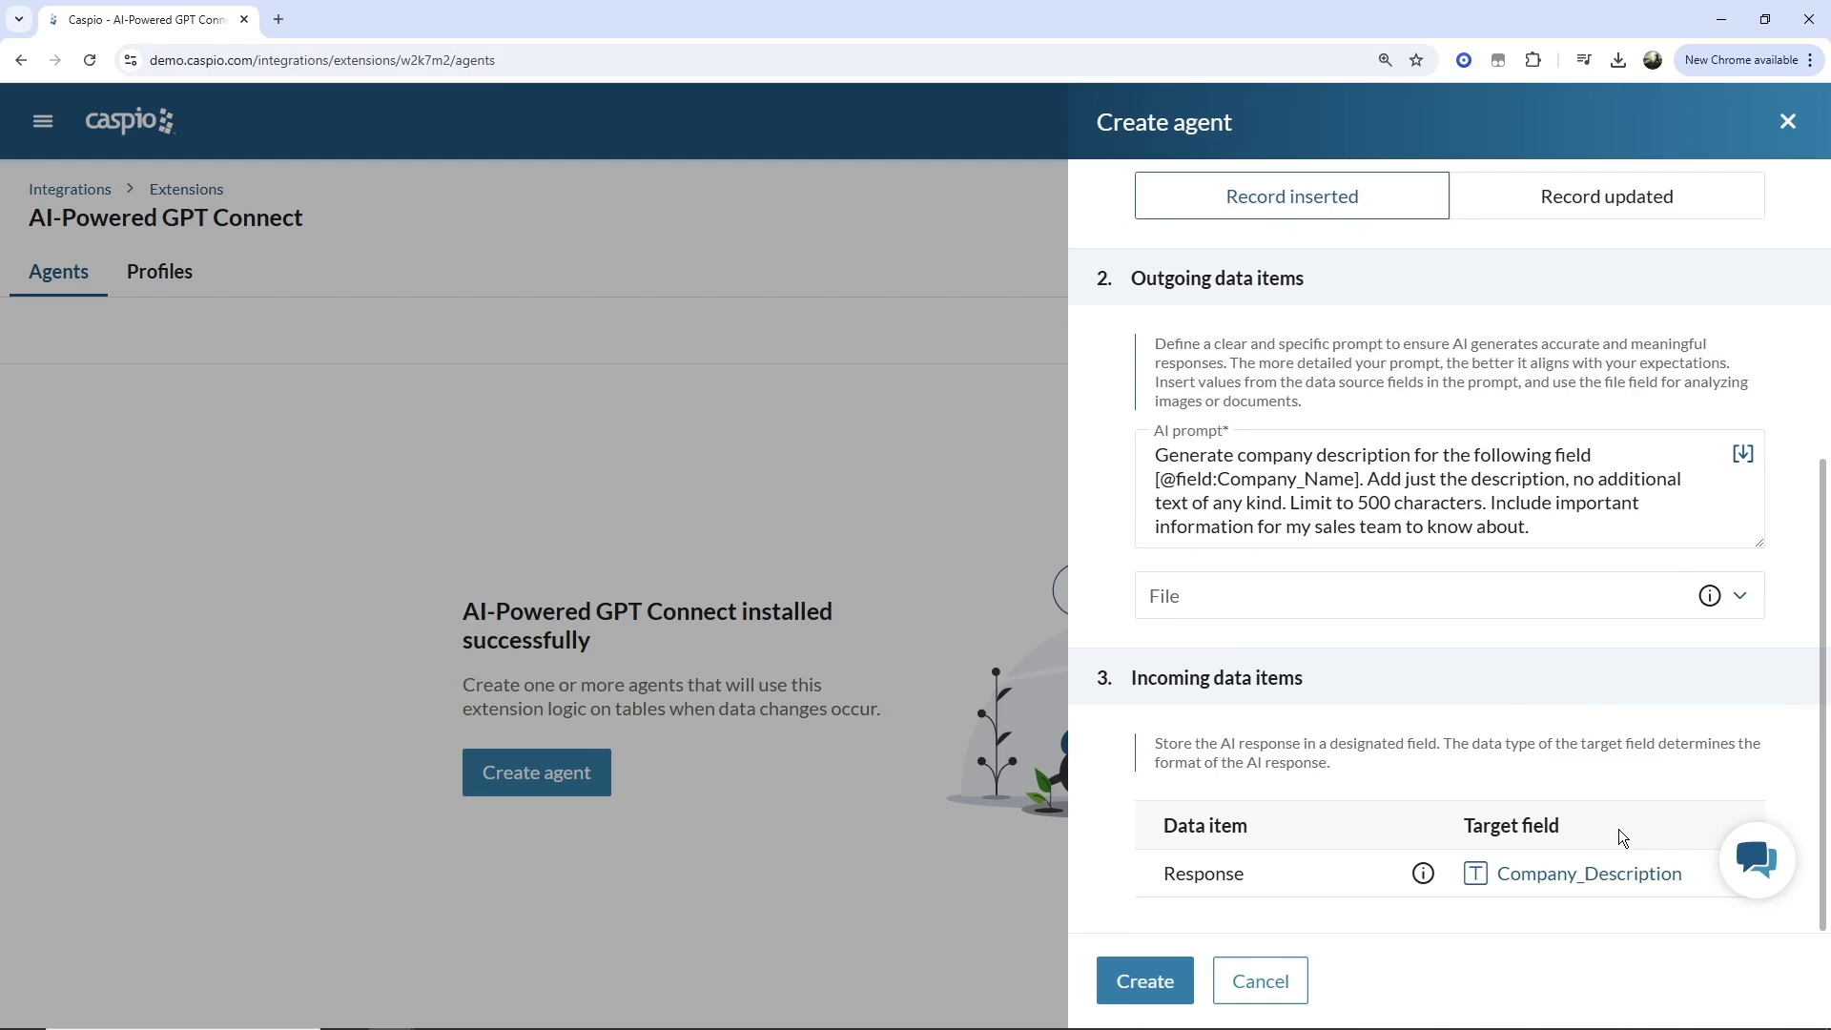
scroll(1617, 828, "up", 2)
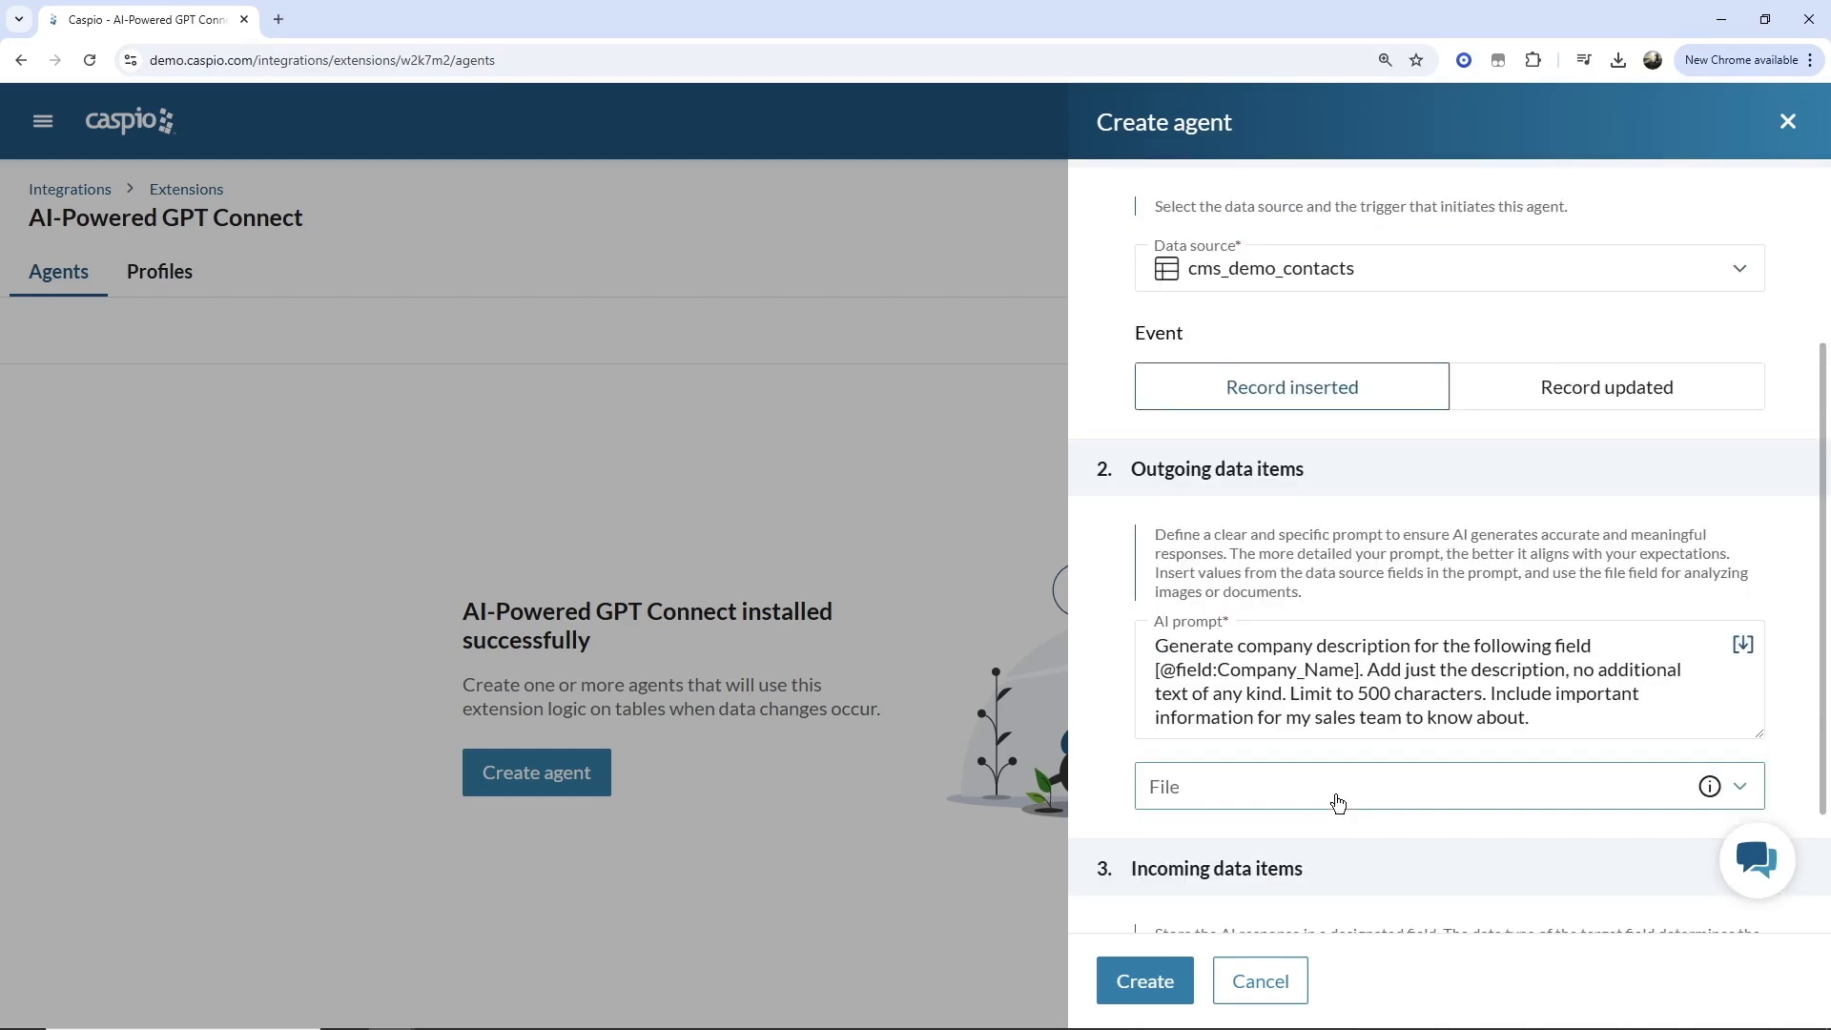
left_click(1169, 975)
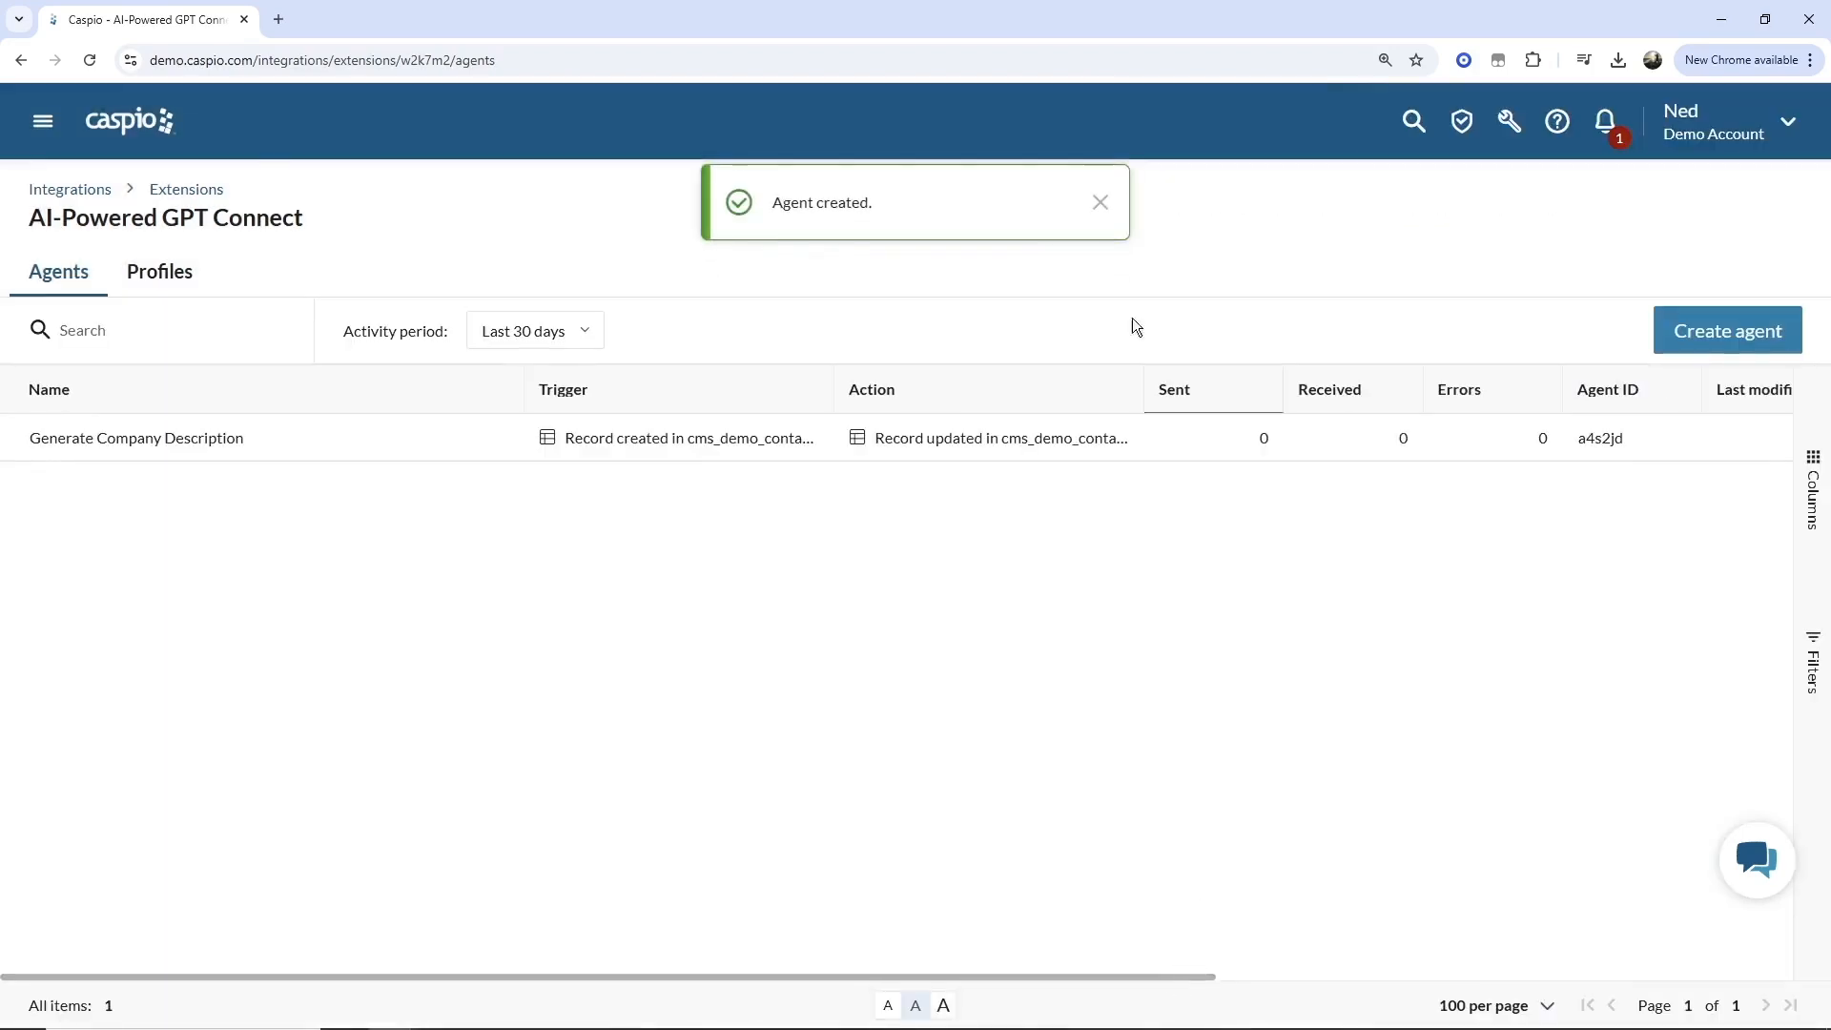
left_click(1102, 204)
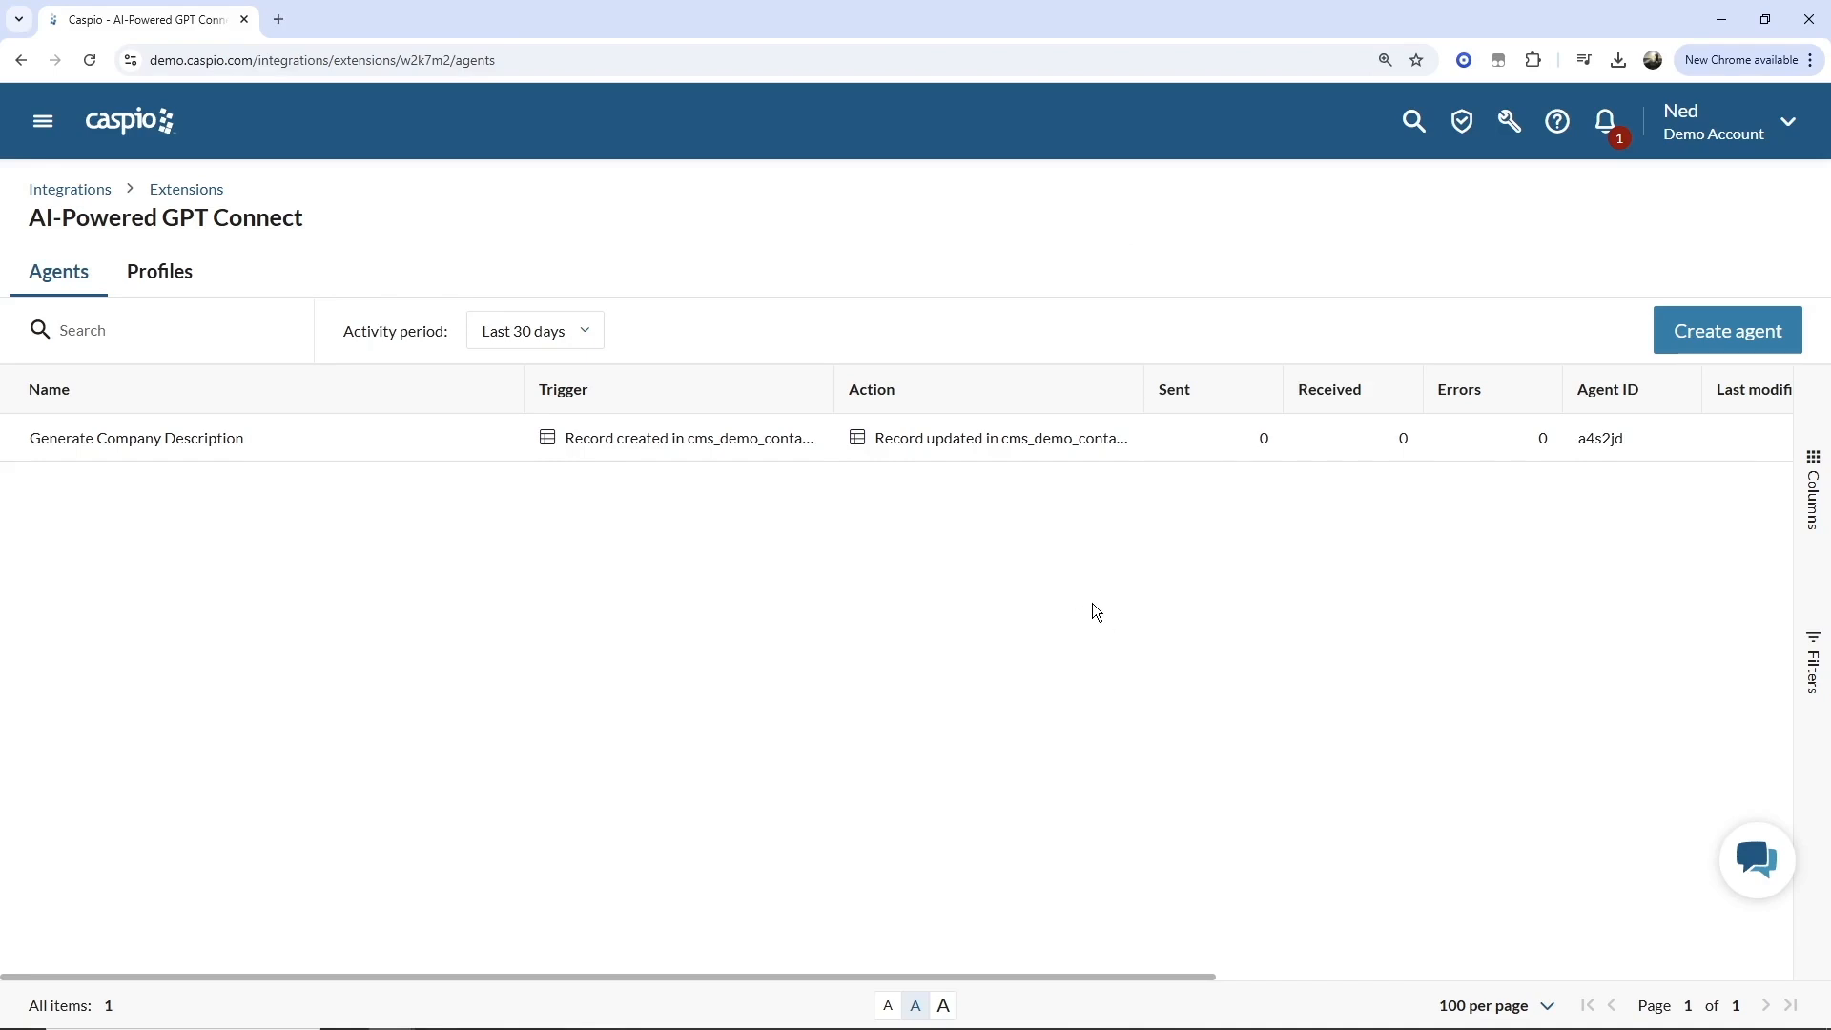
Open the deployed Contact Us page of the Contact Management System Flex application.
left_click(42, 120)
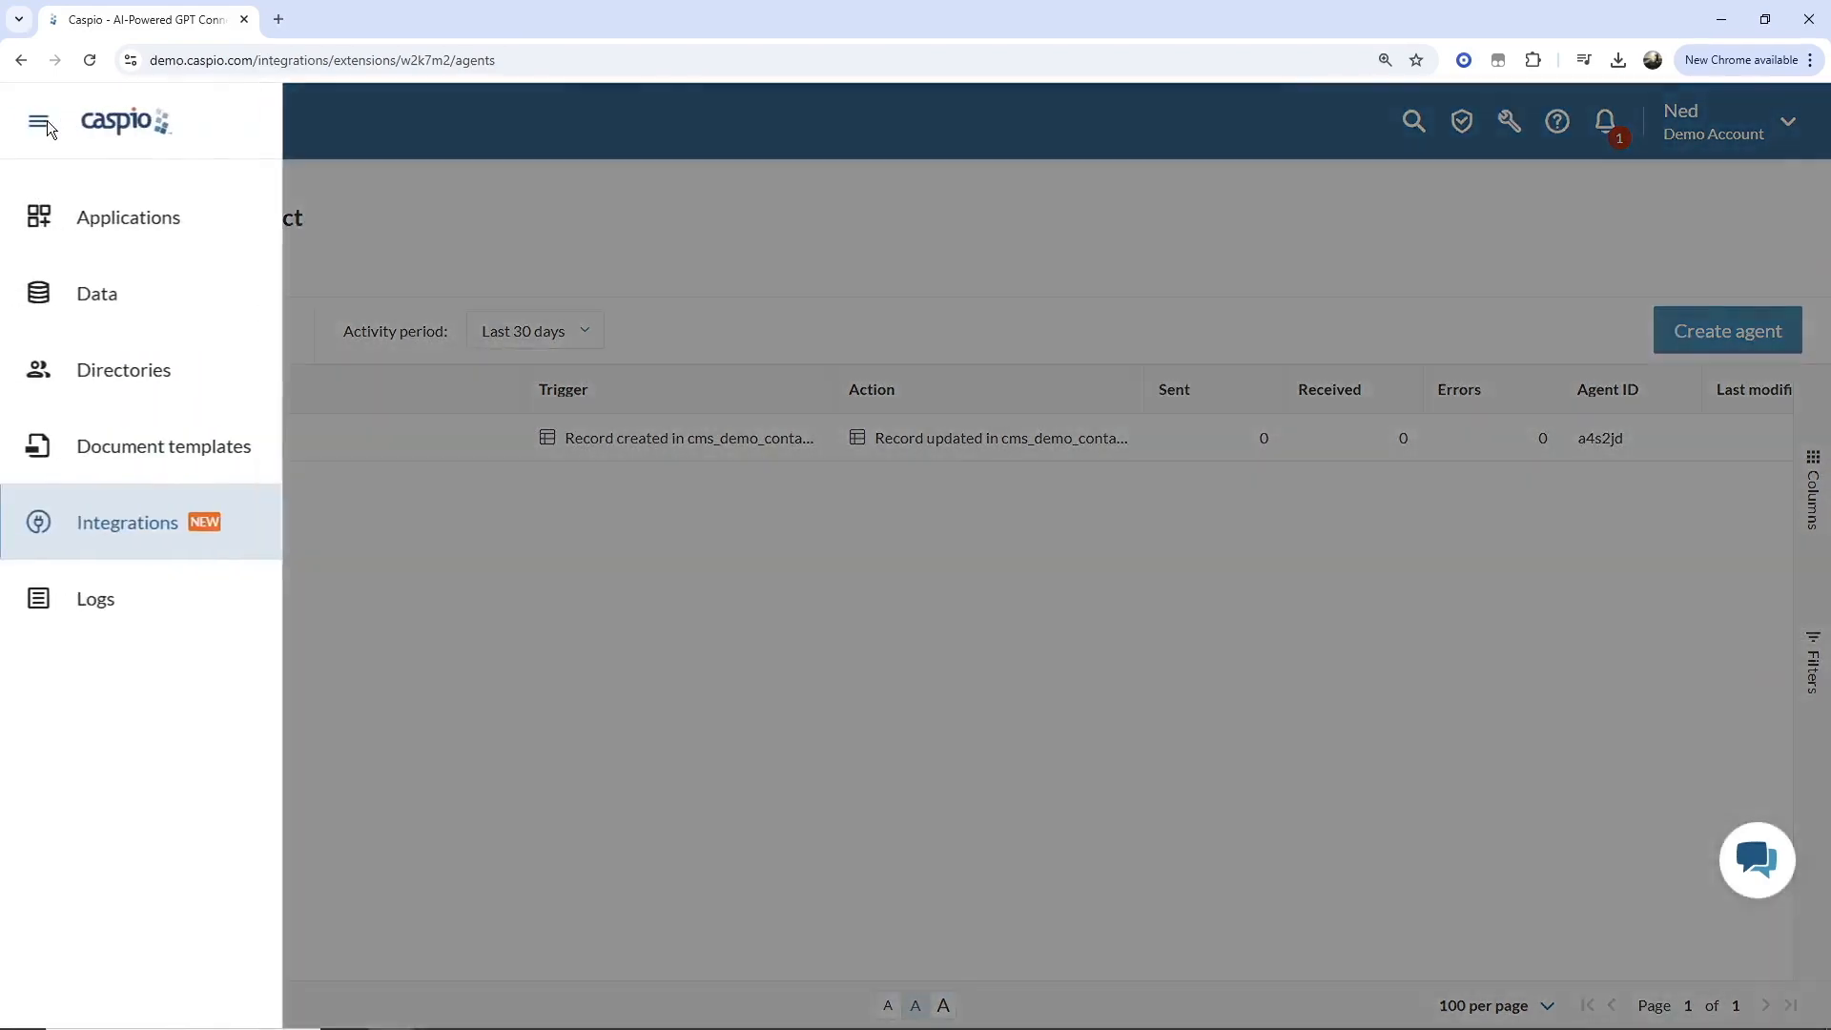
left_click(113, 223)
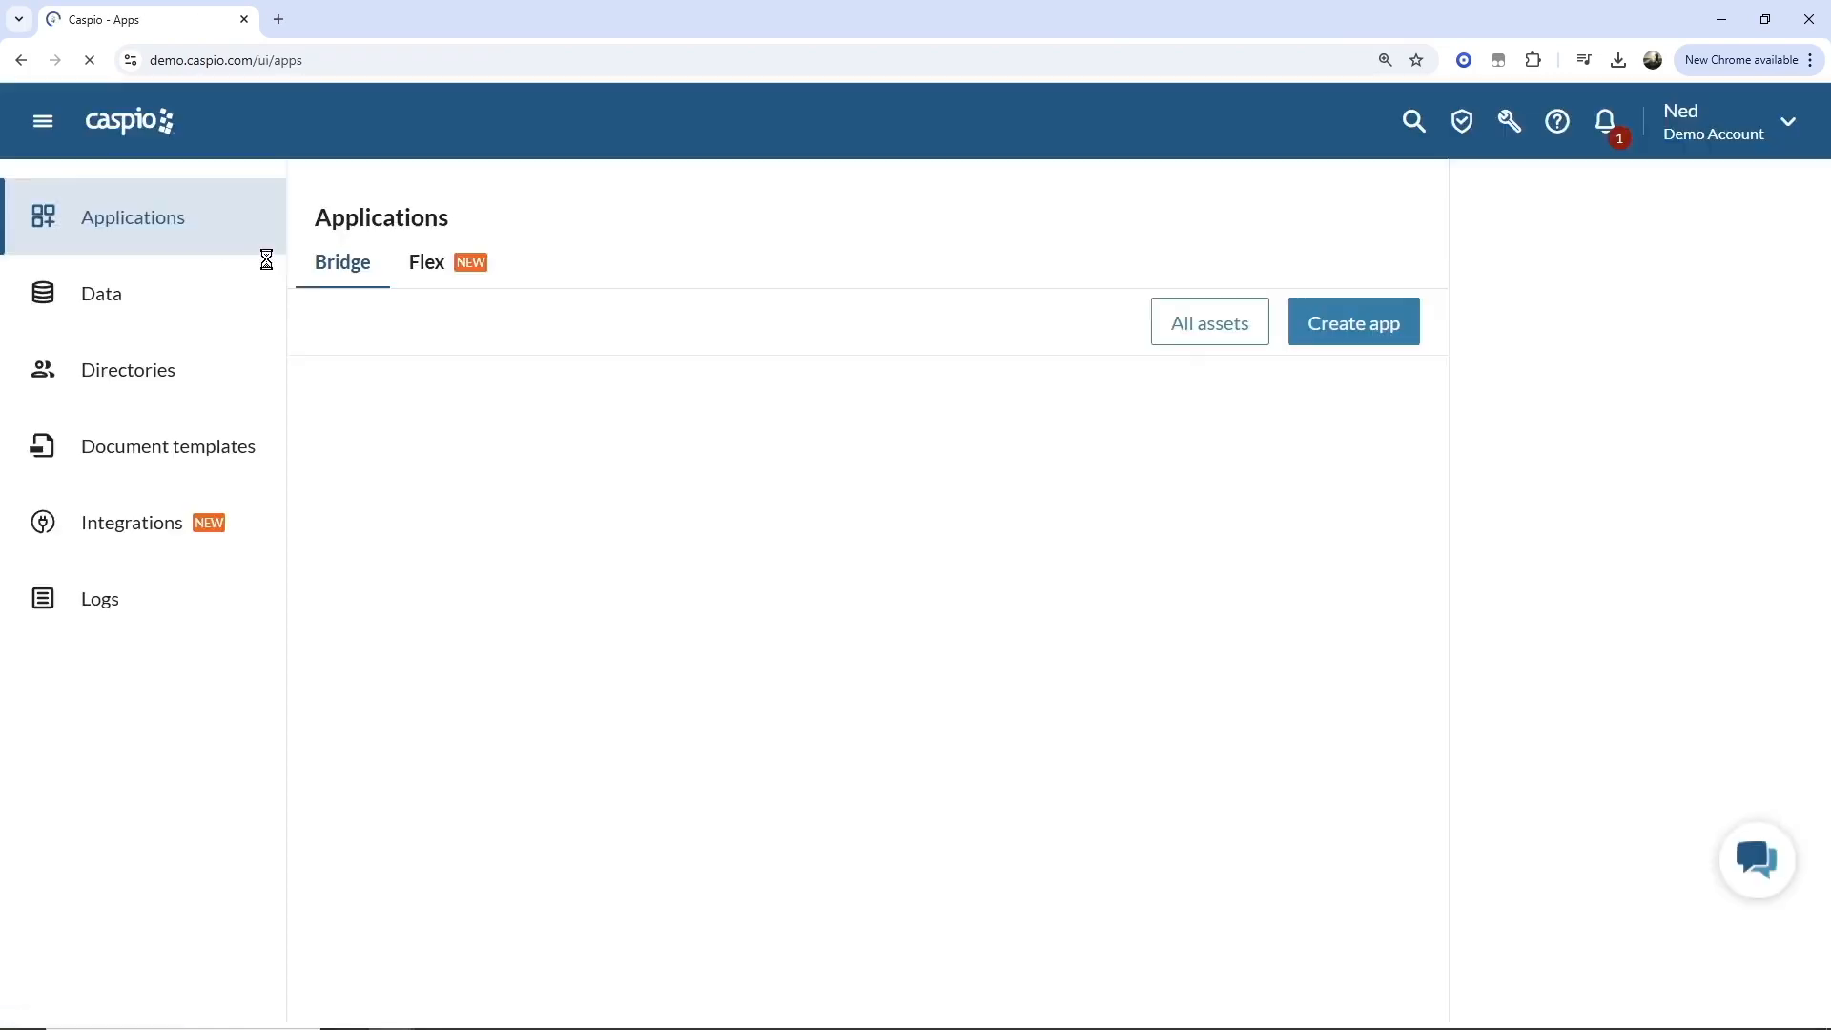
left_click(458, 268)
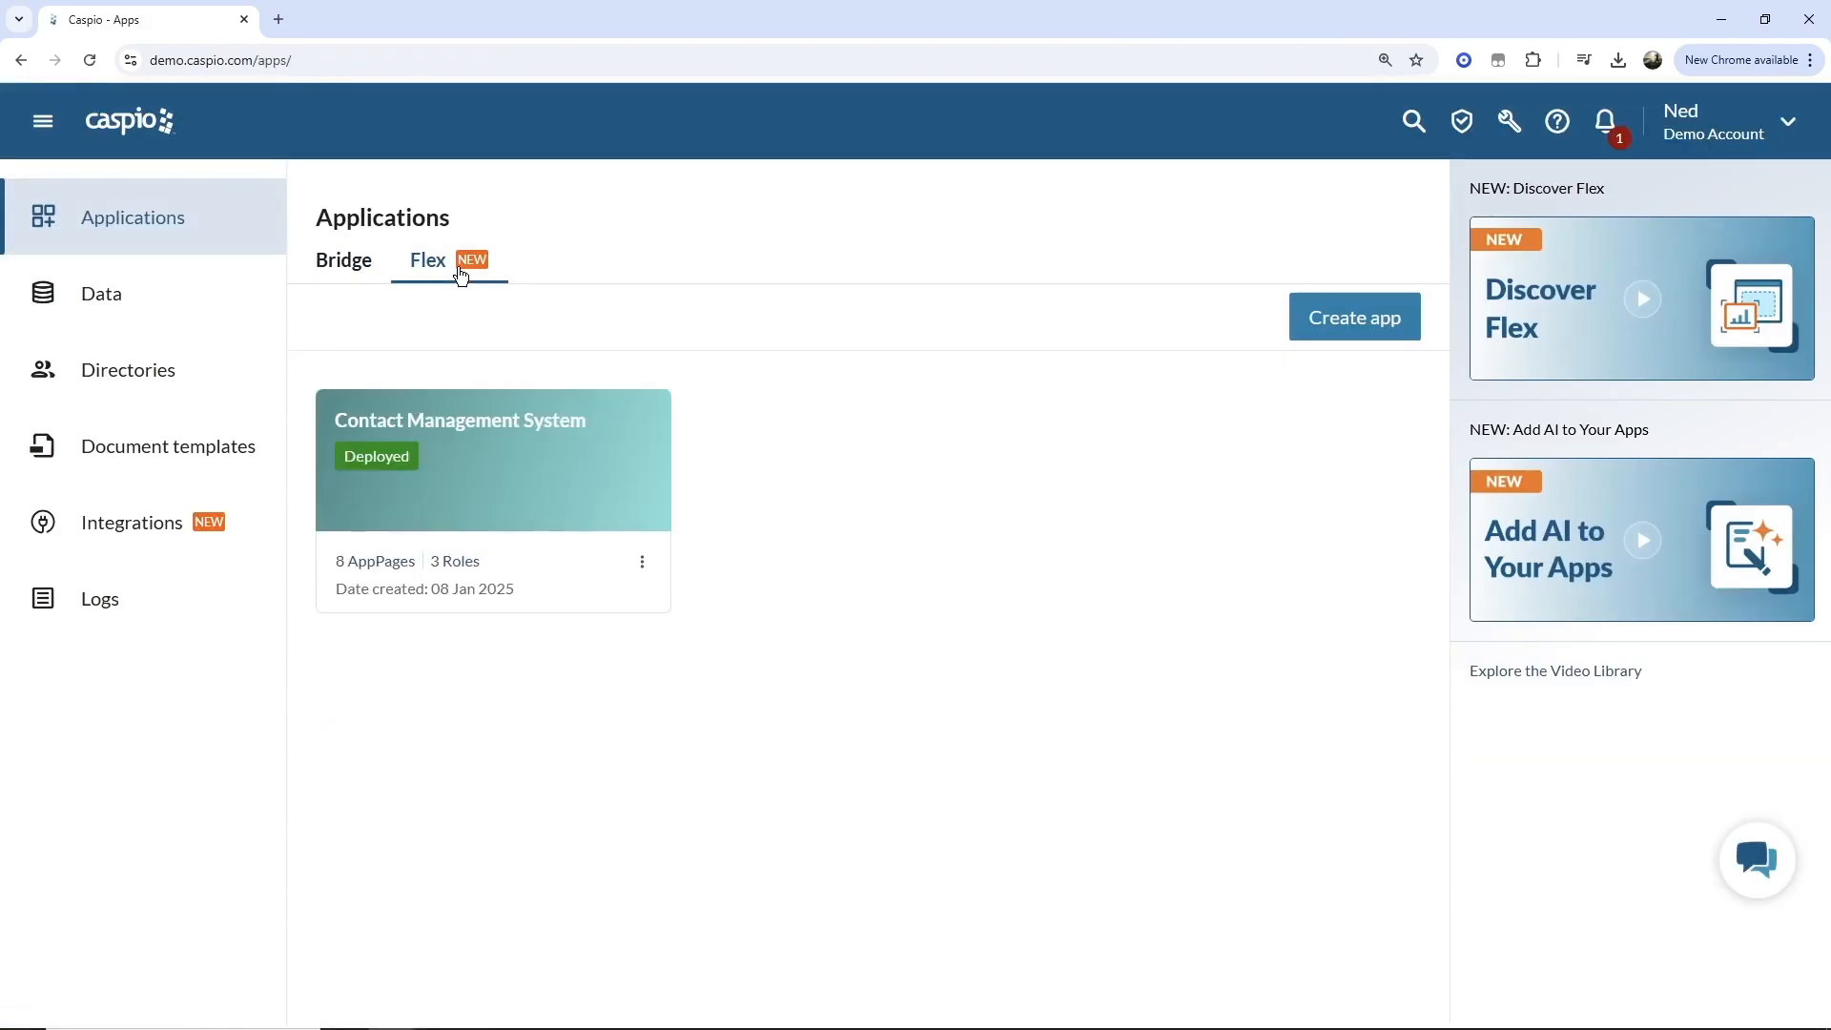
left_click(505, 489)
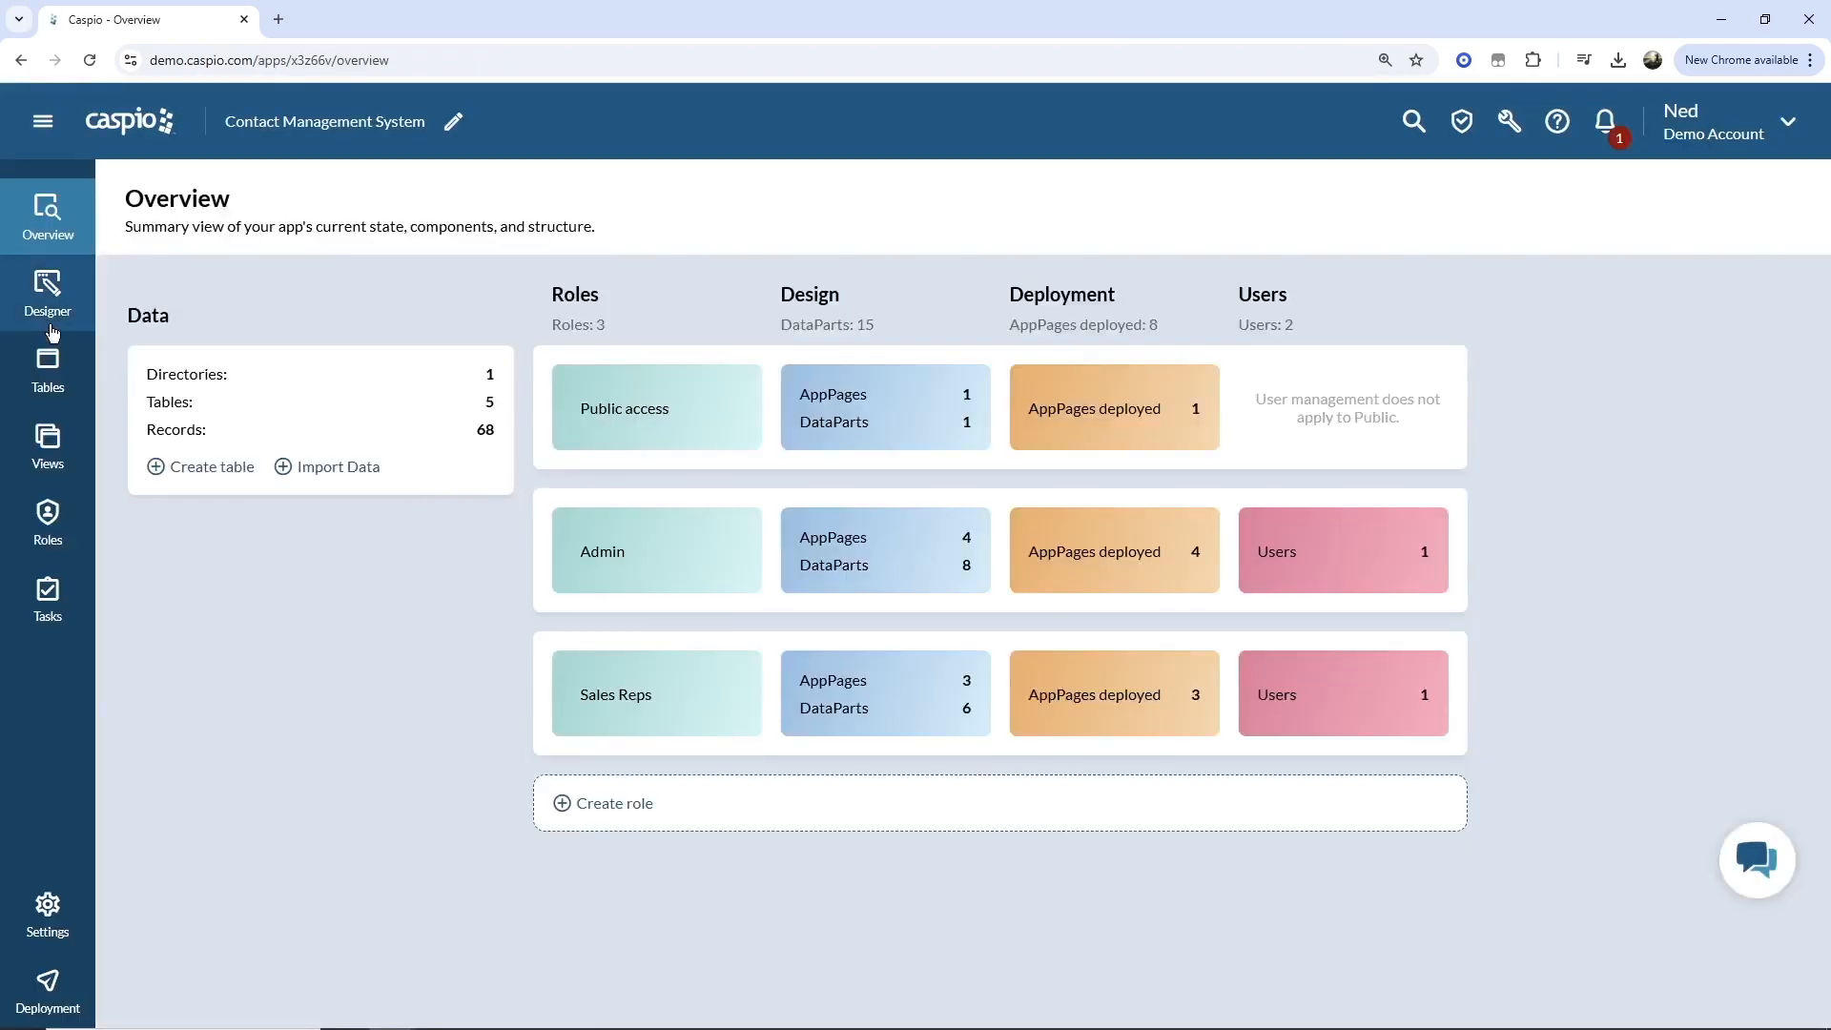
left_click(48, 990)
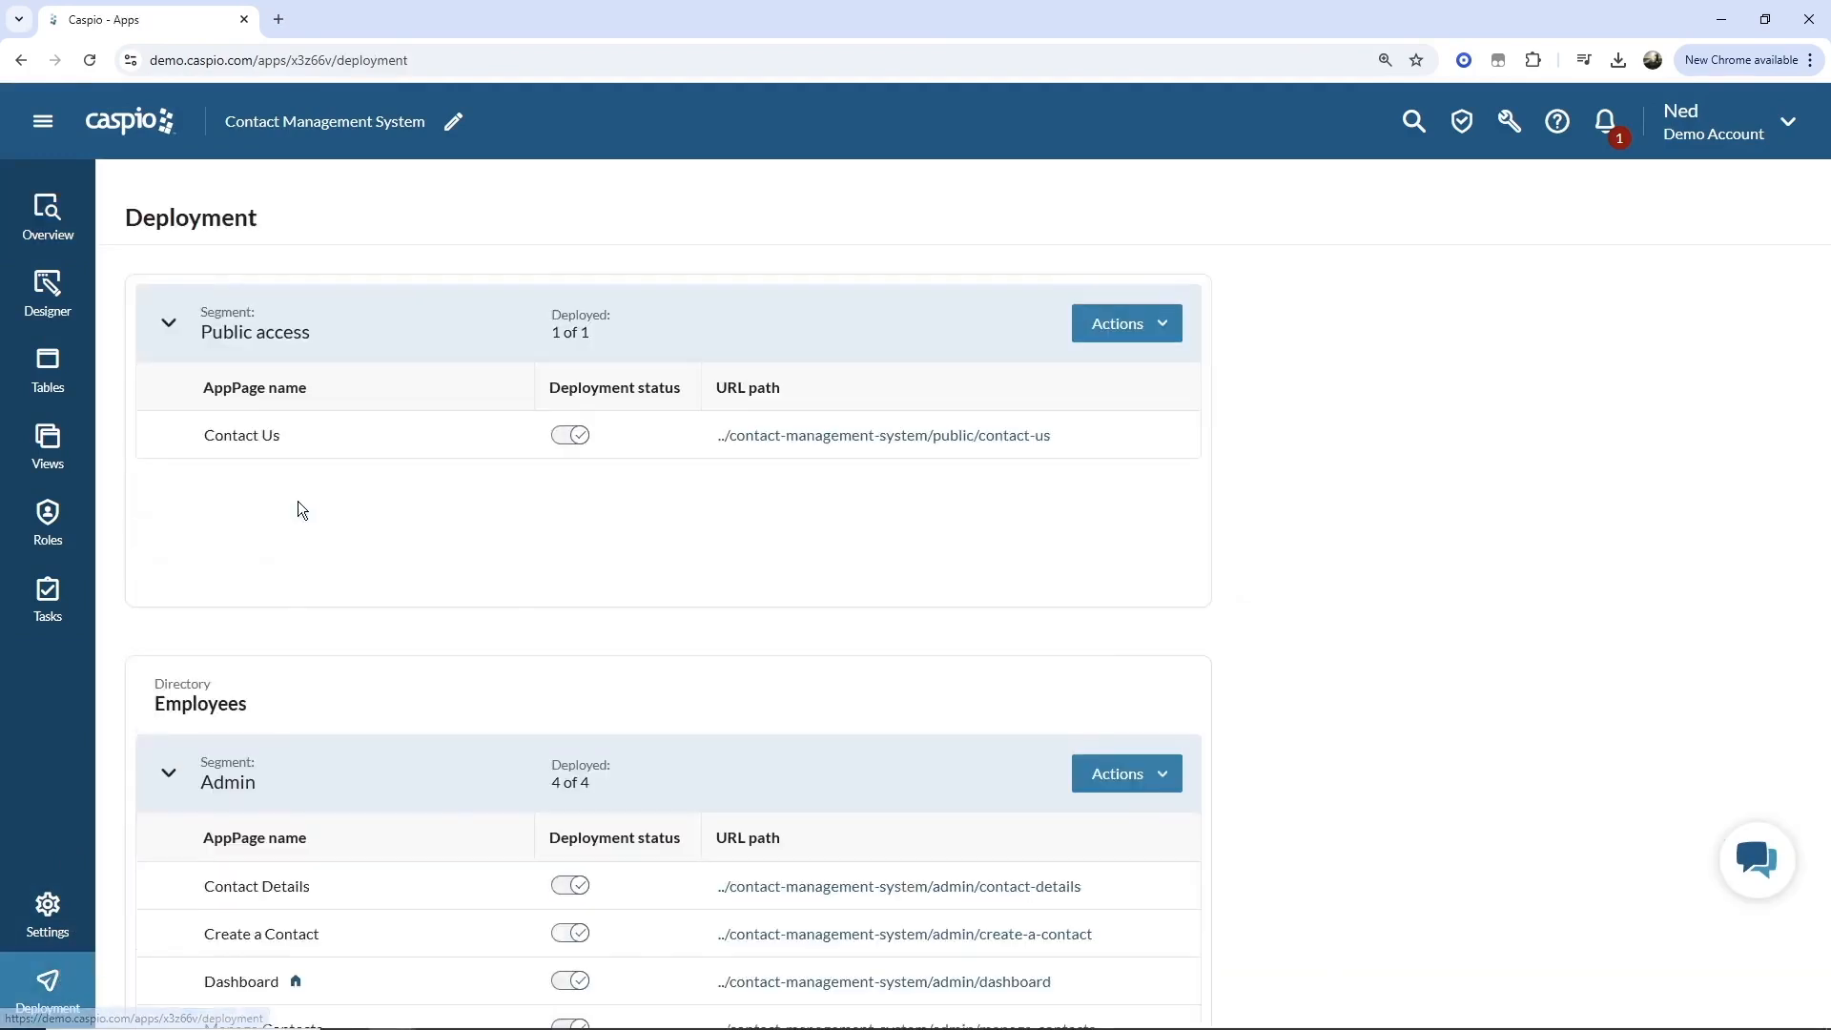
left_click(794, 435)
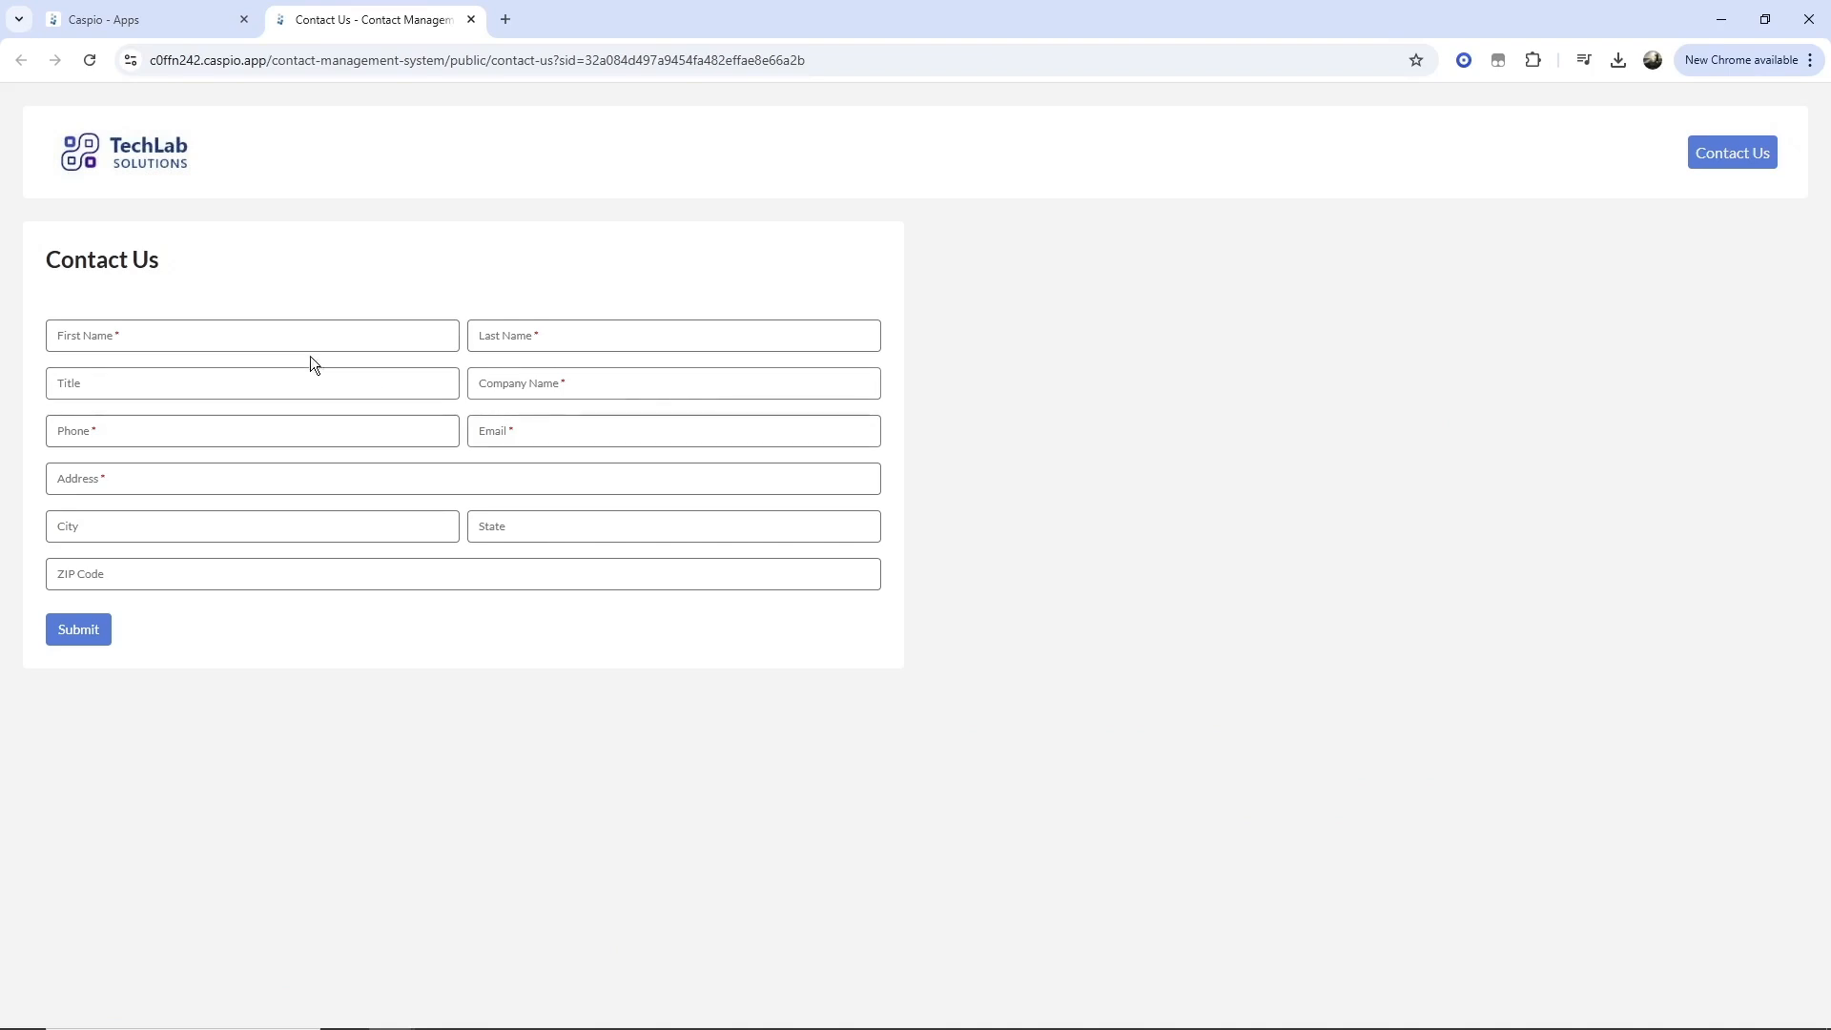
Enter a contact's first and last name, title CEO and company name Facebook in the Contact Us form.
left_click(294, 339)
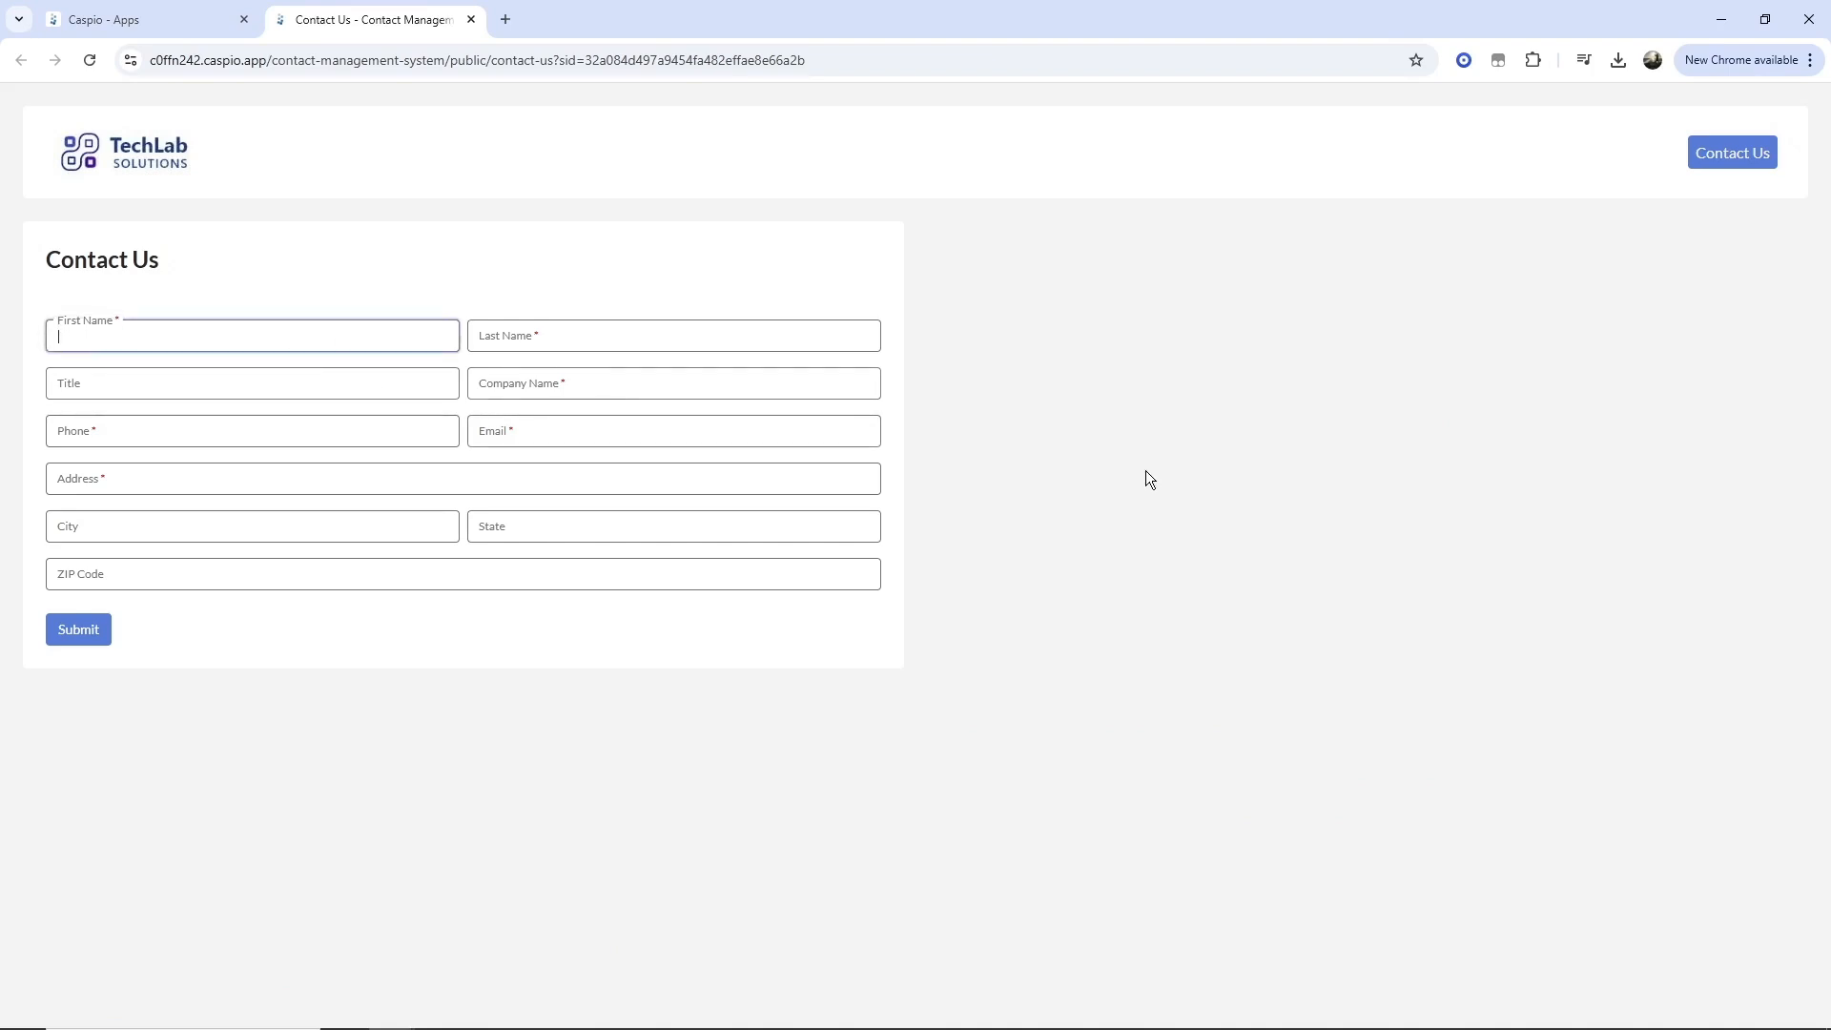
key("Tab")
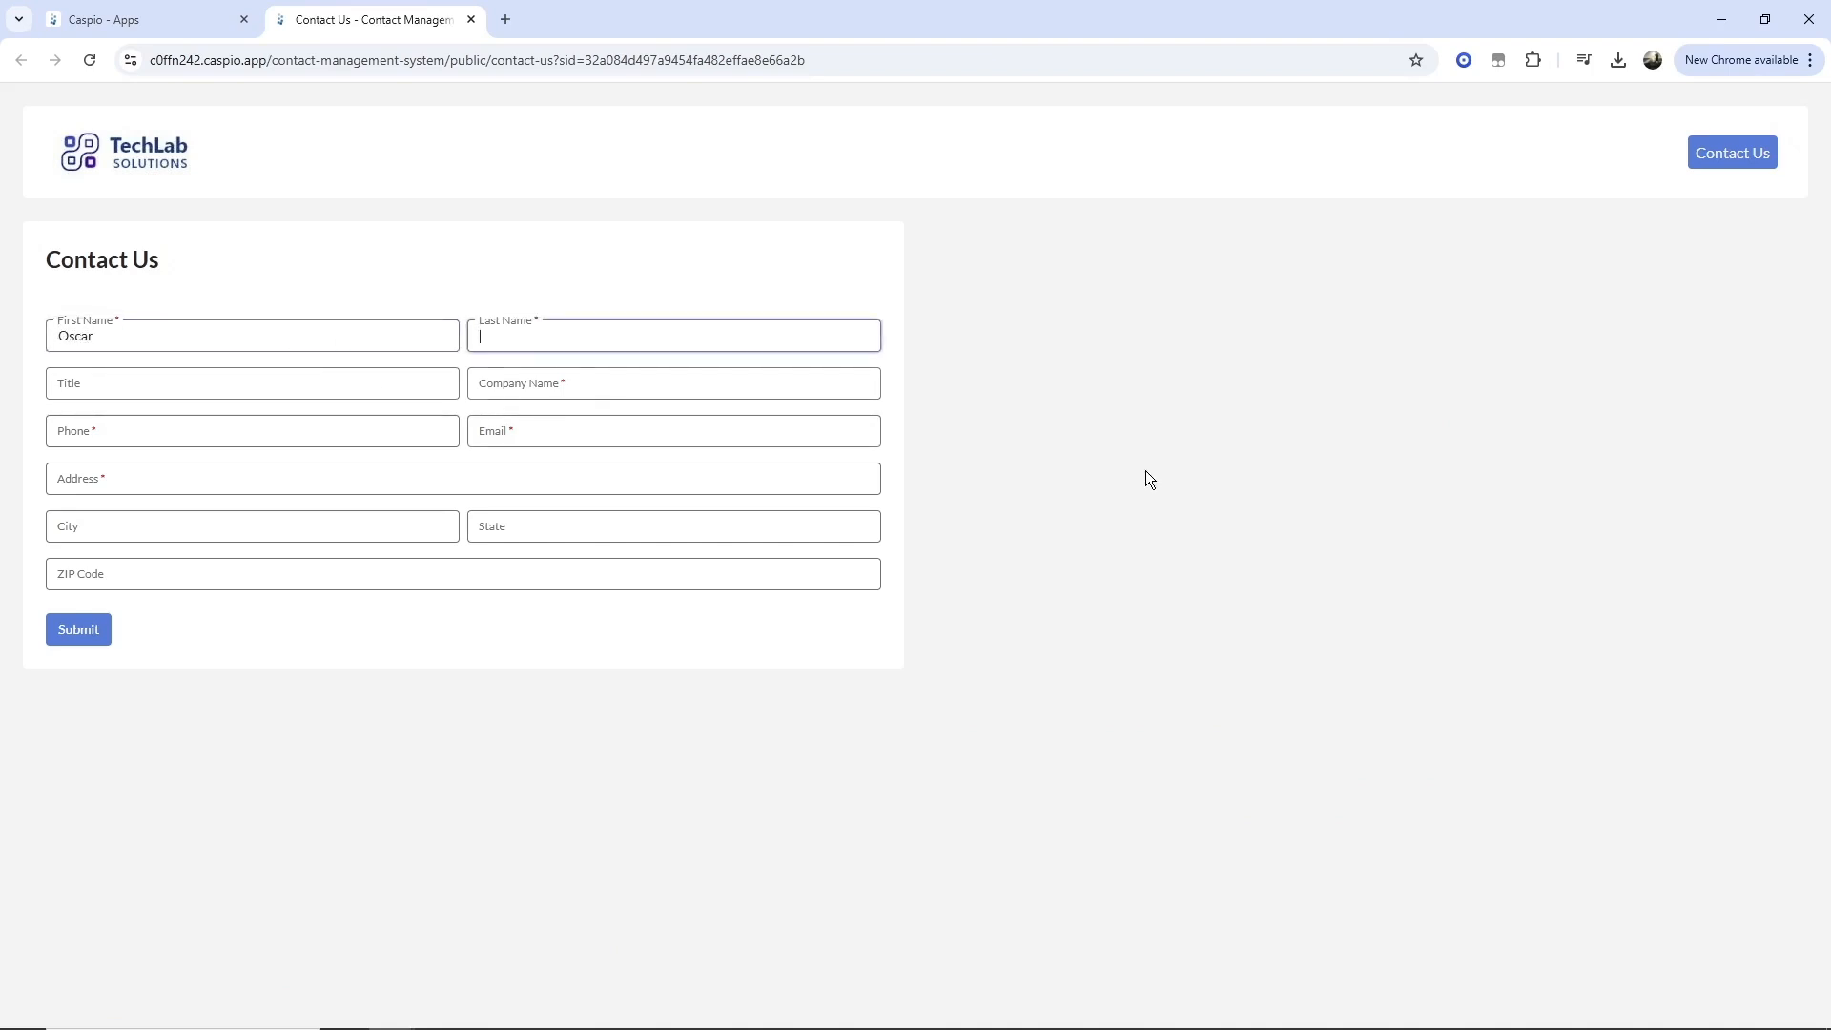
key("Tab")
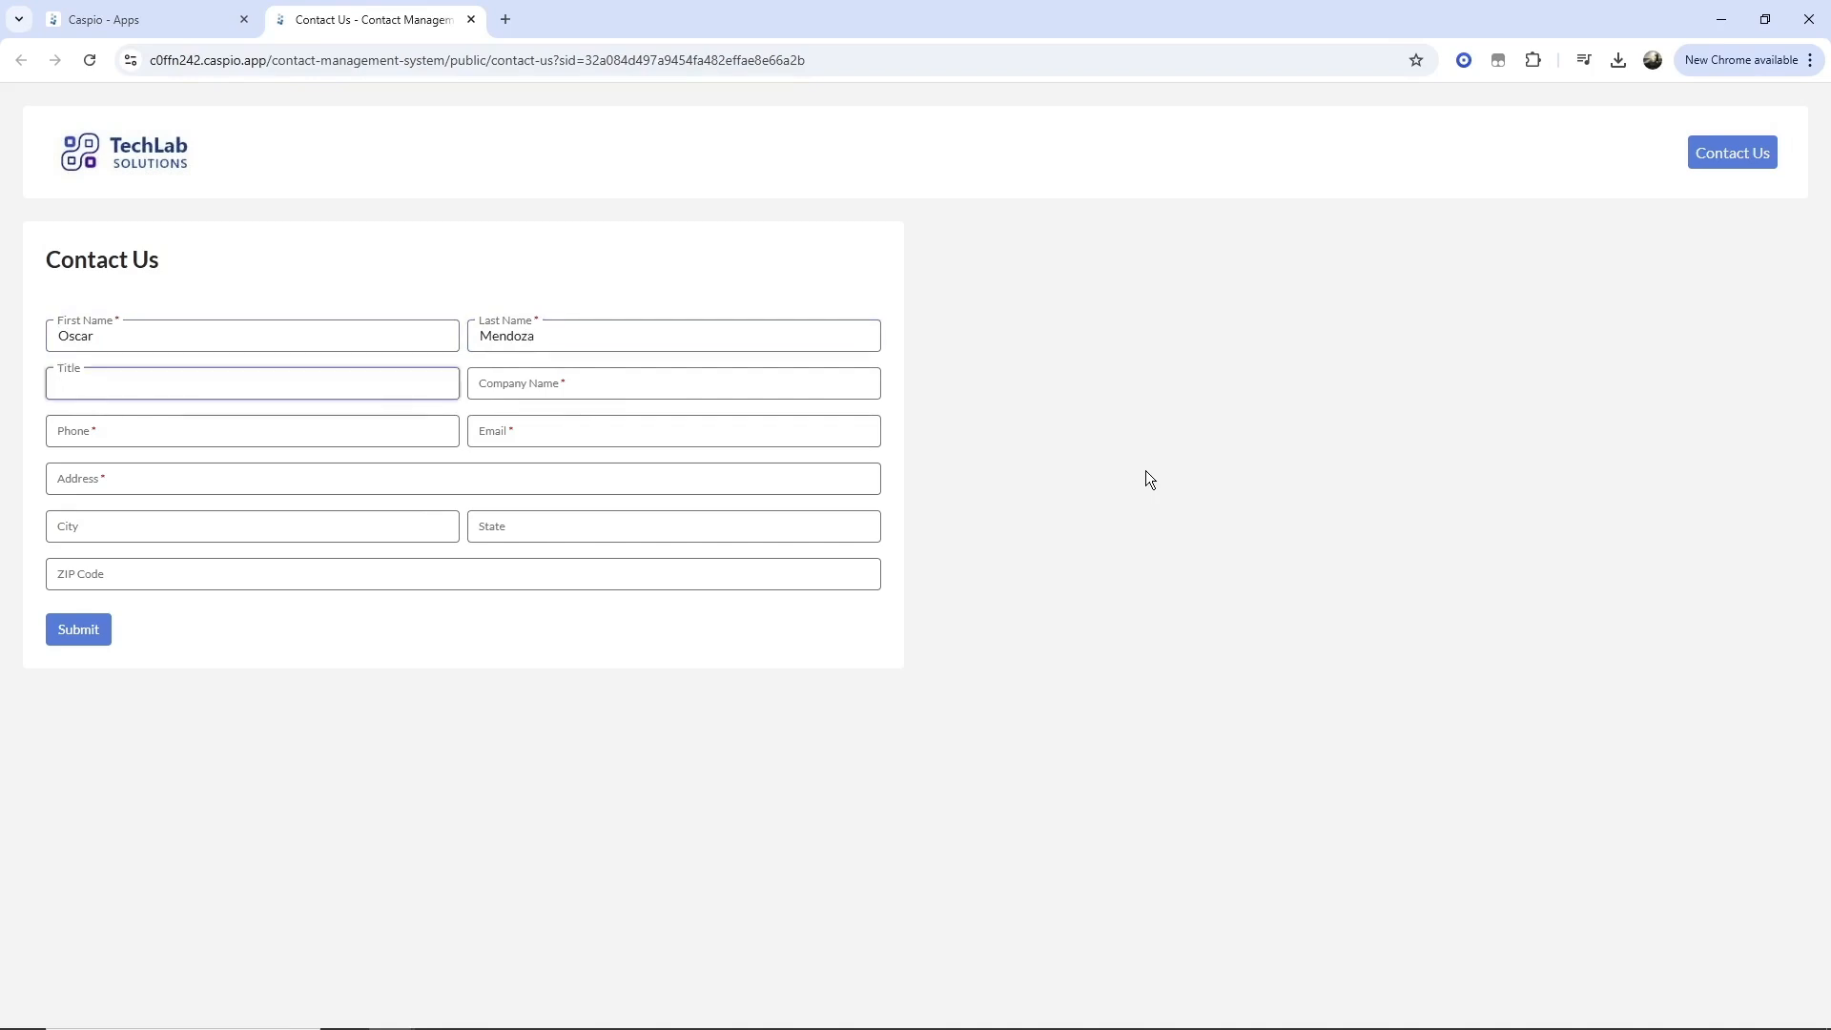
type("CEO")
key("Tab")
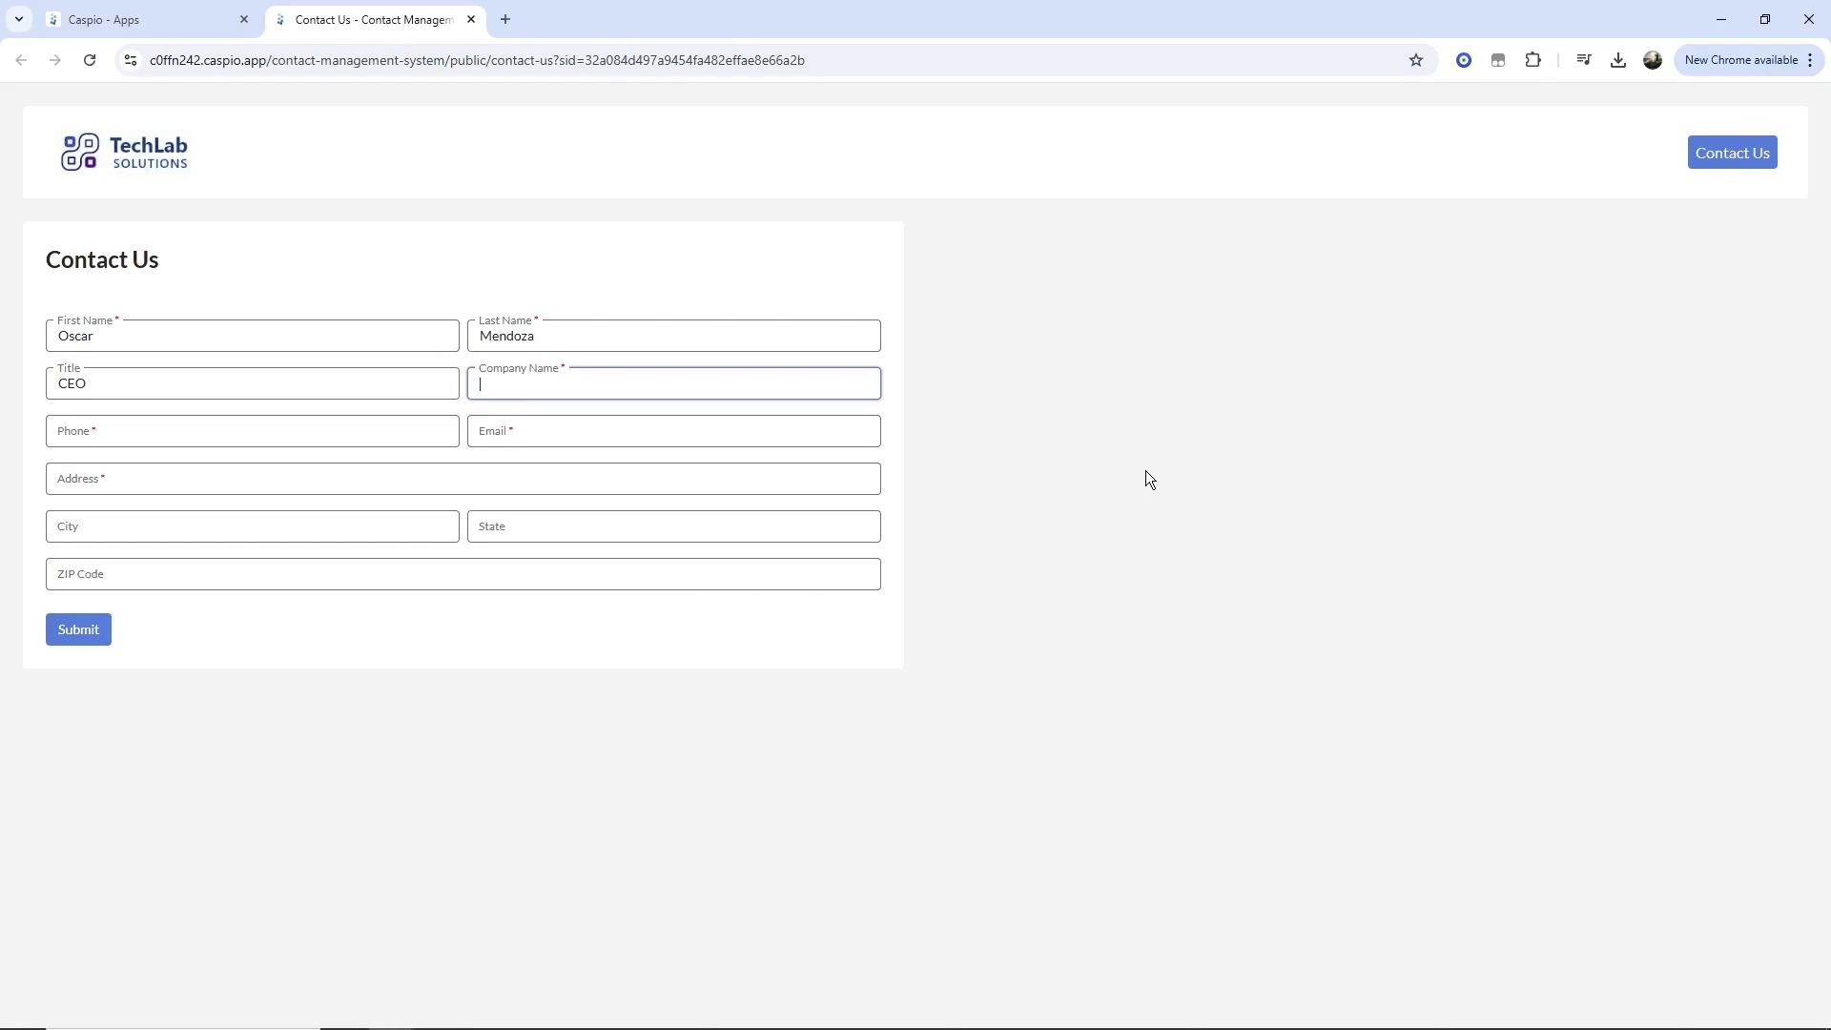
type("Facebook")
Fill in the contact's phone number, e-mail and street address, then submit the form.
left_click(239, 438)
type("45")
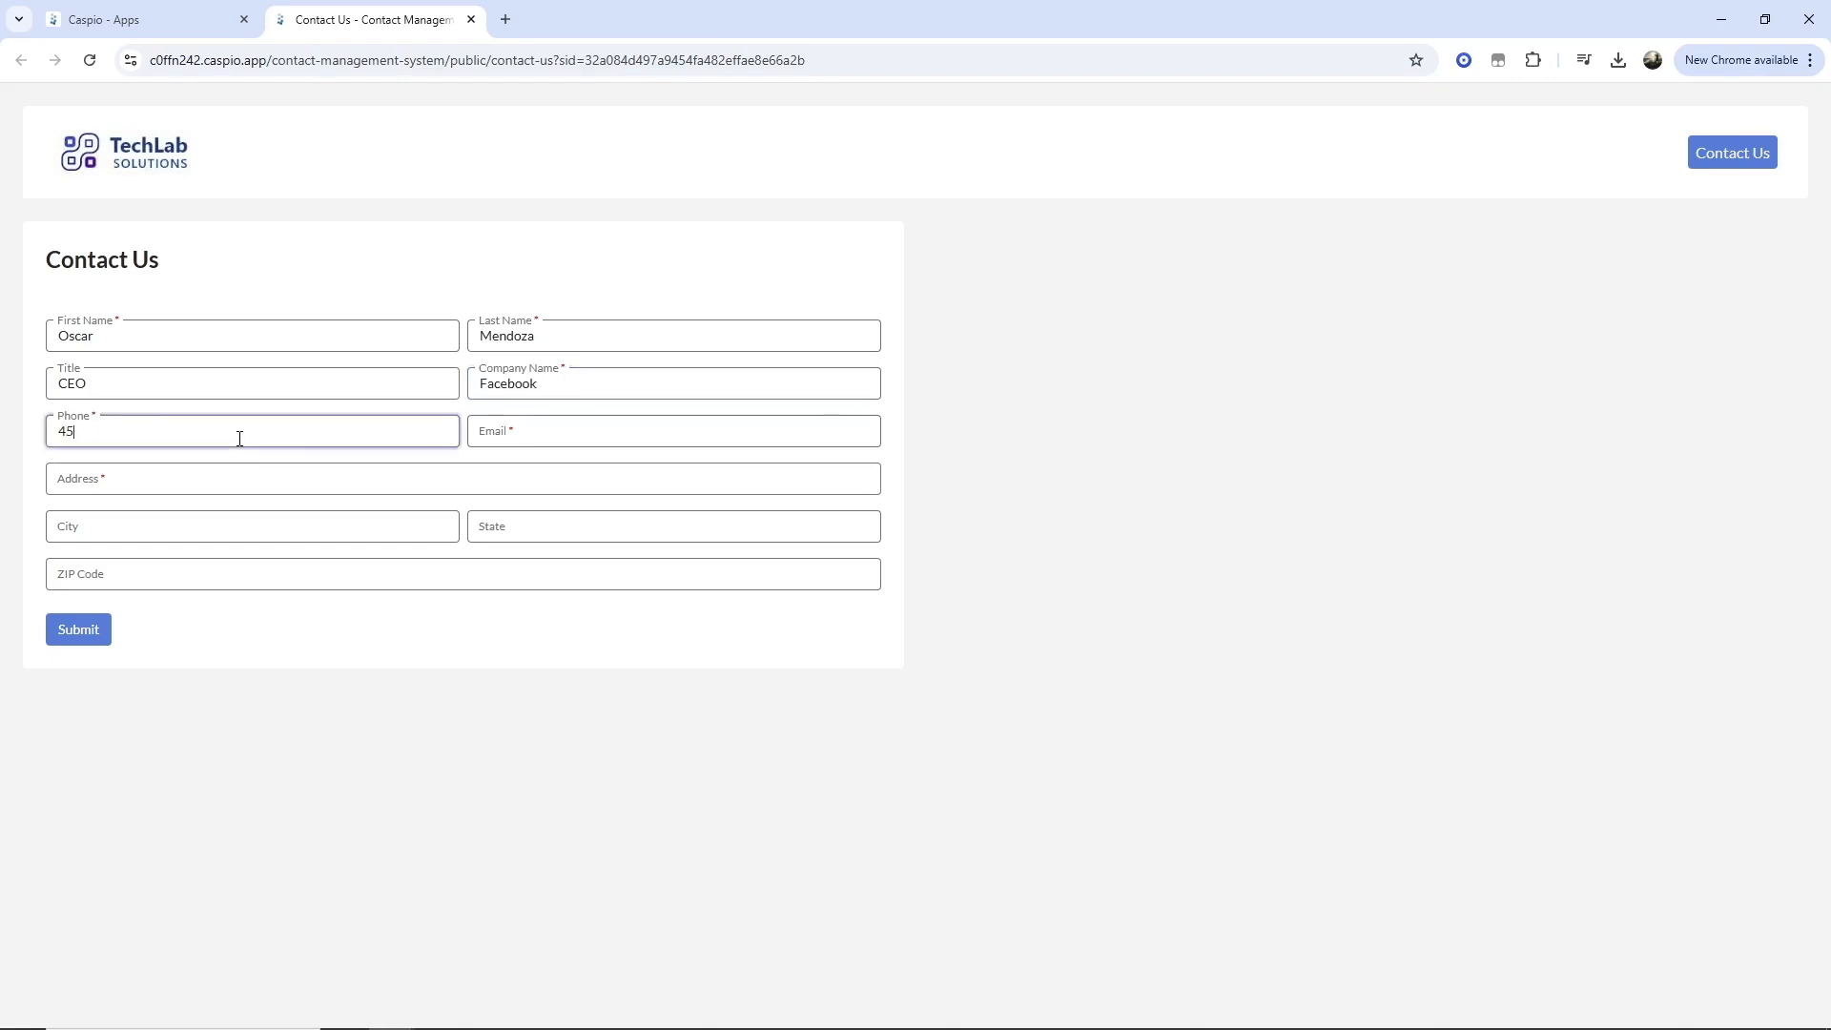
type("454545")
key("Tab")
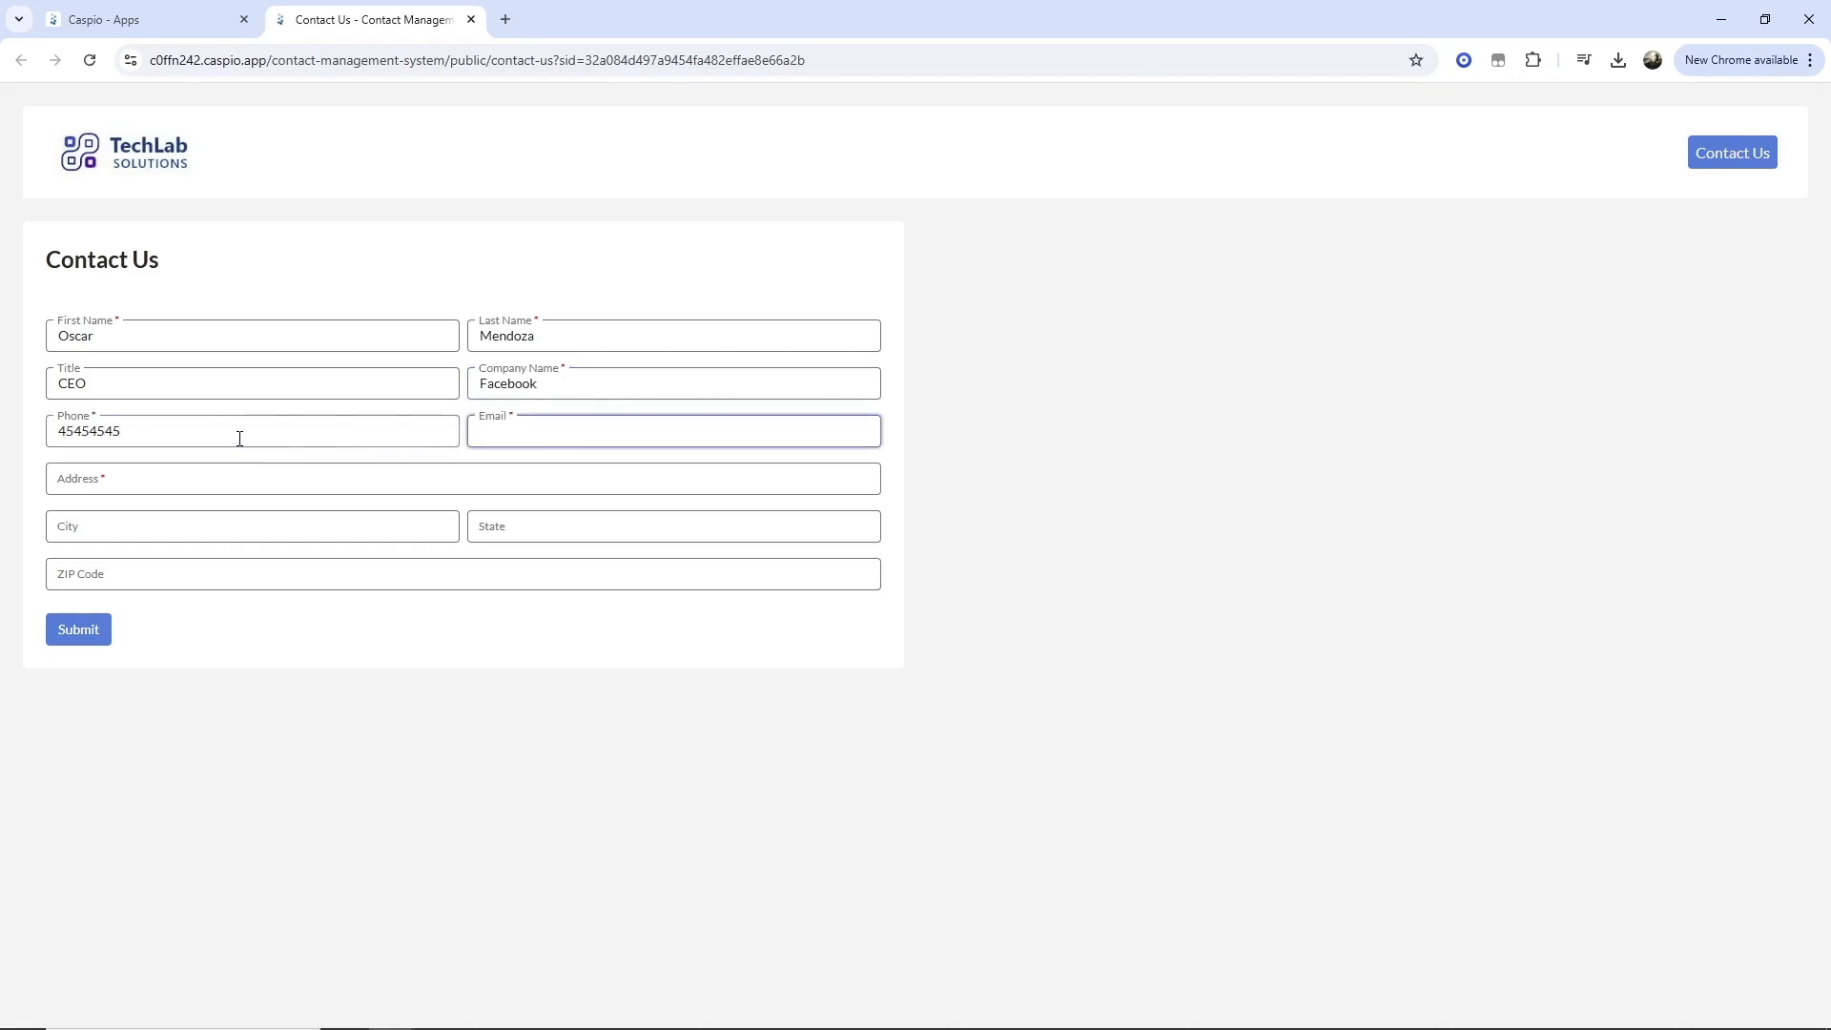
key("Tab")
type("333")
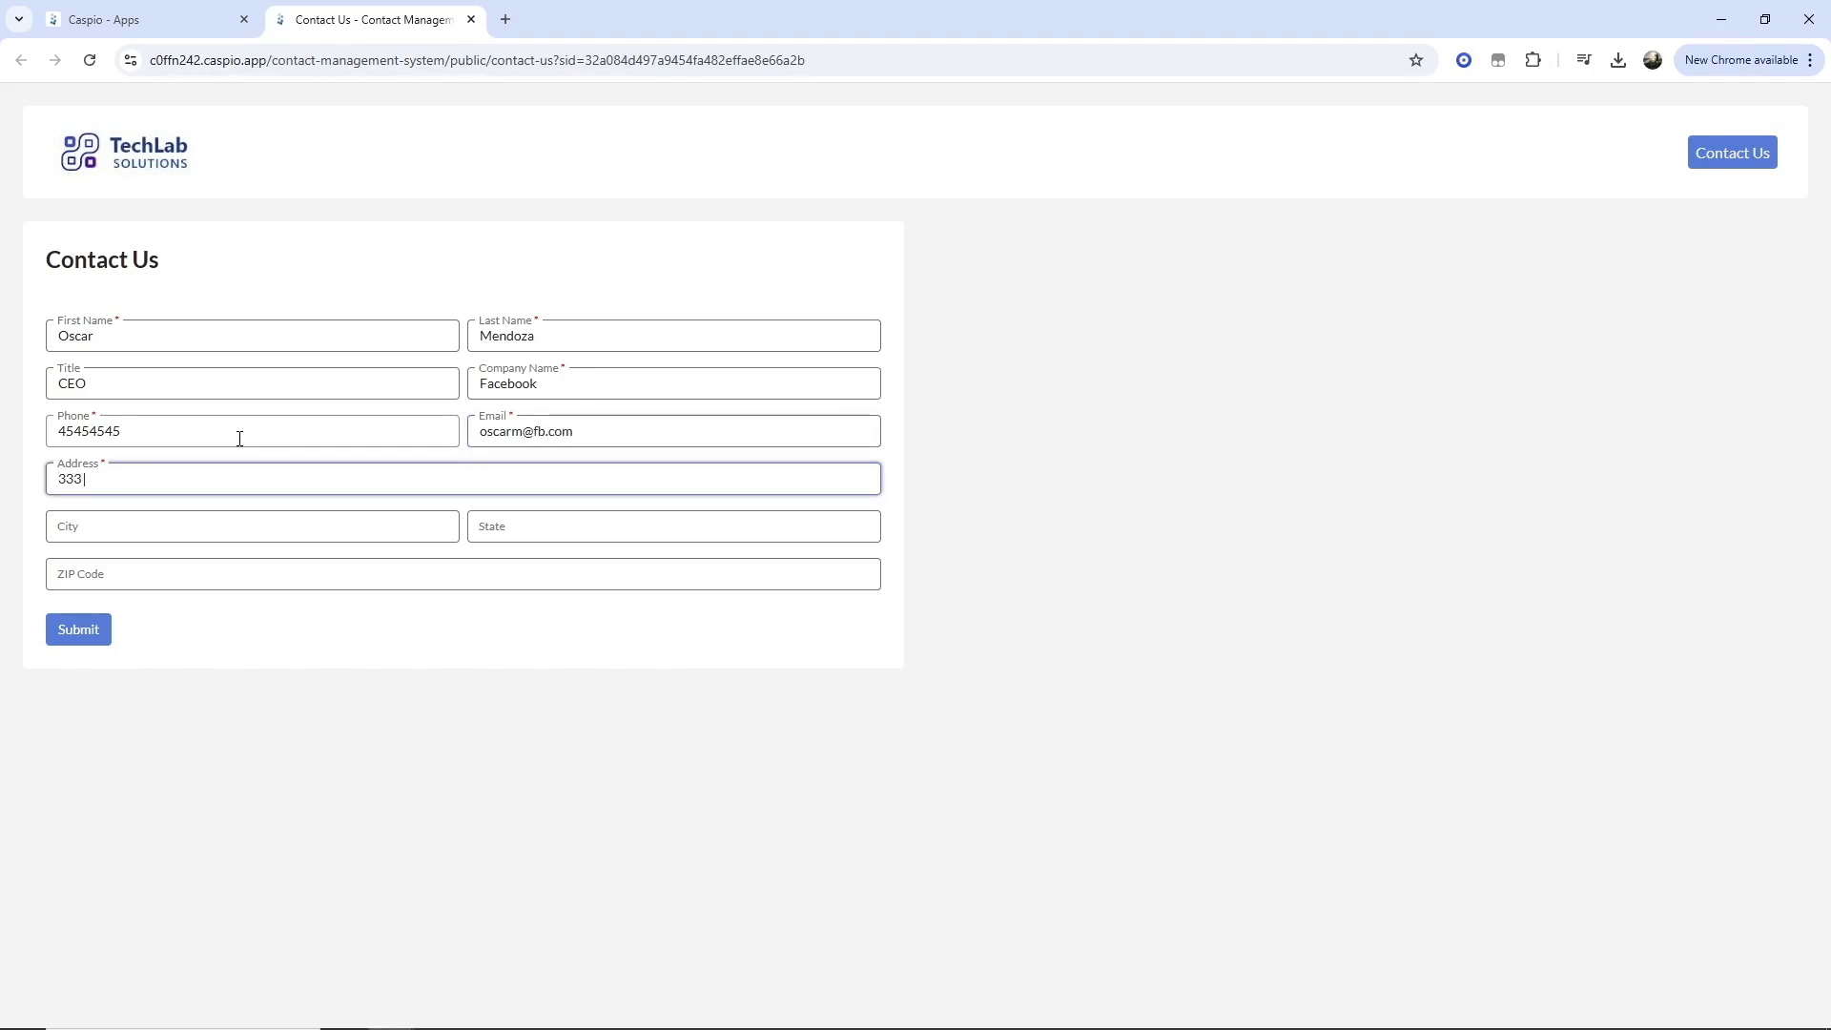
type(" some street name")
key("Tab")
key("Tab")
key("Tab")
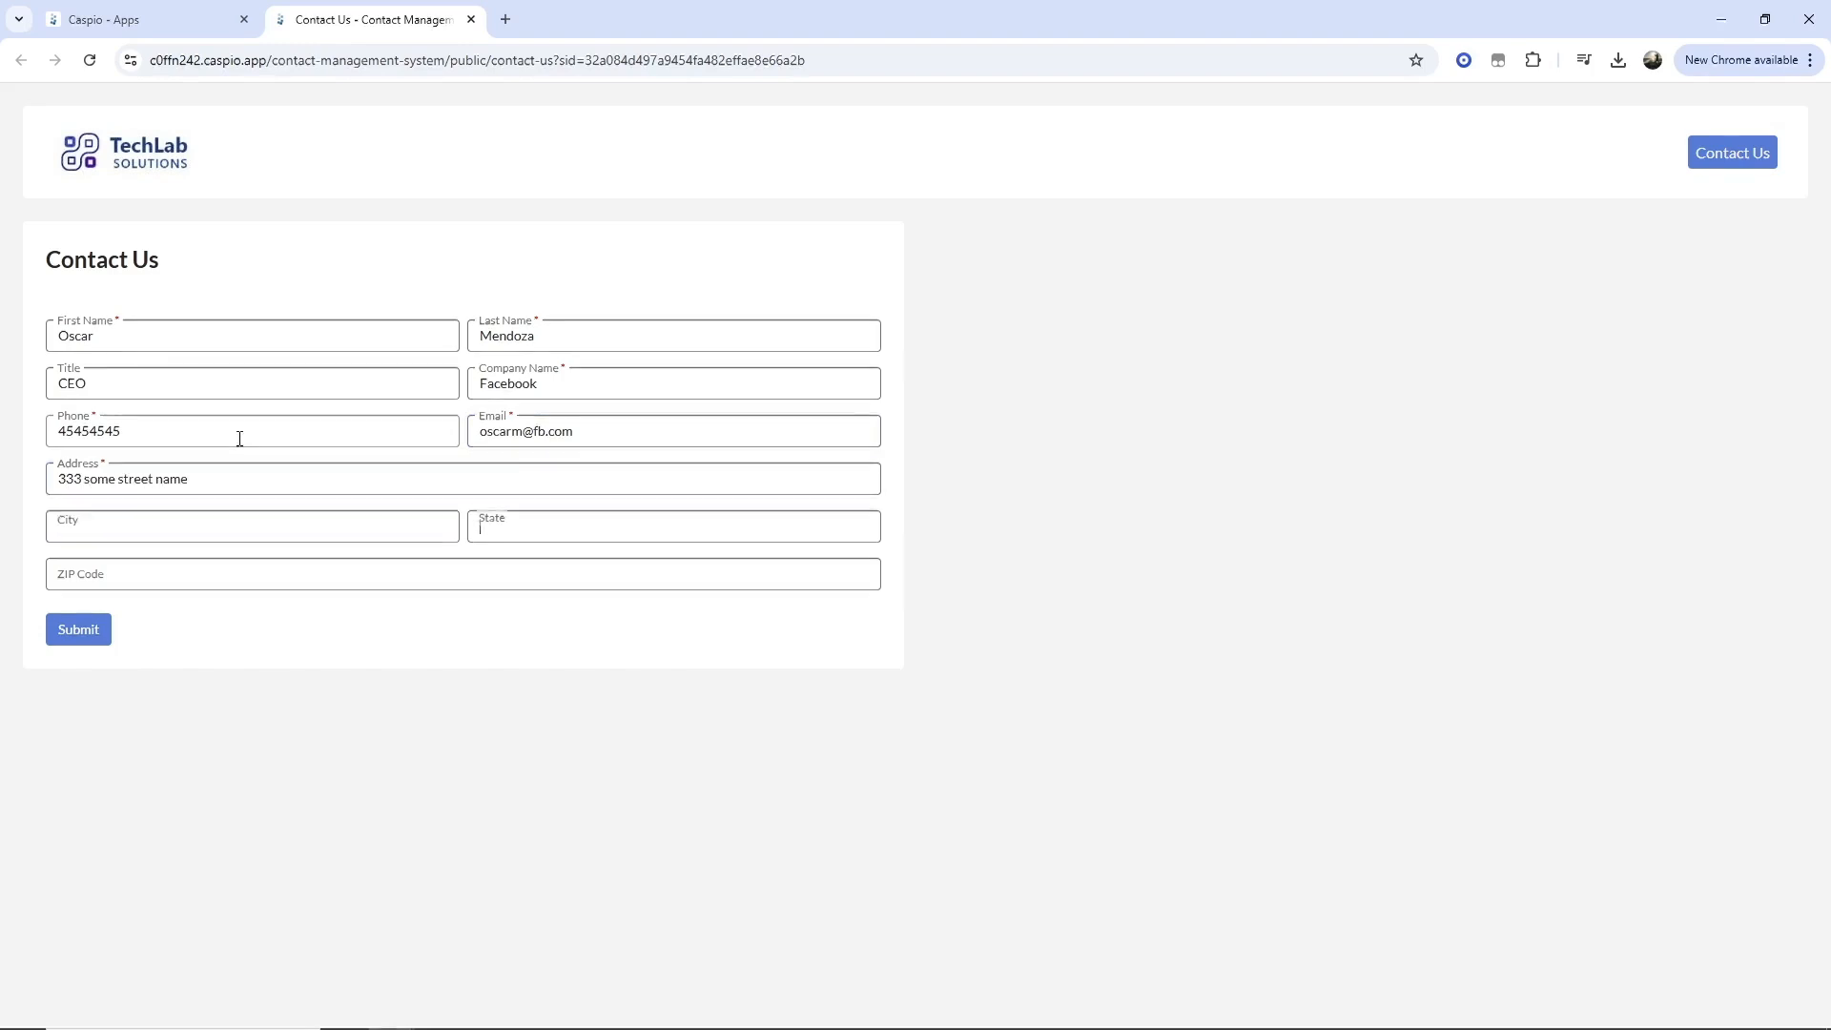
left_click(105, 637)
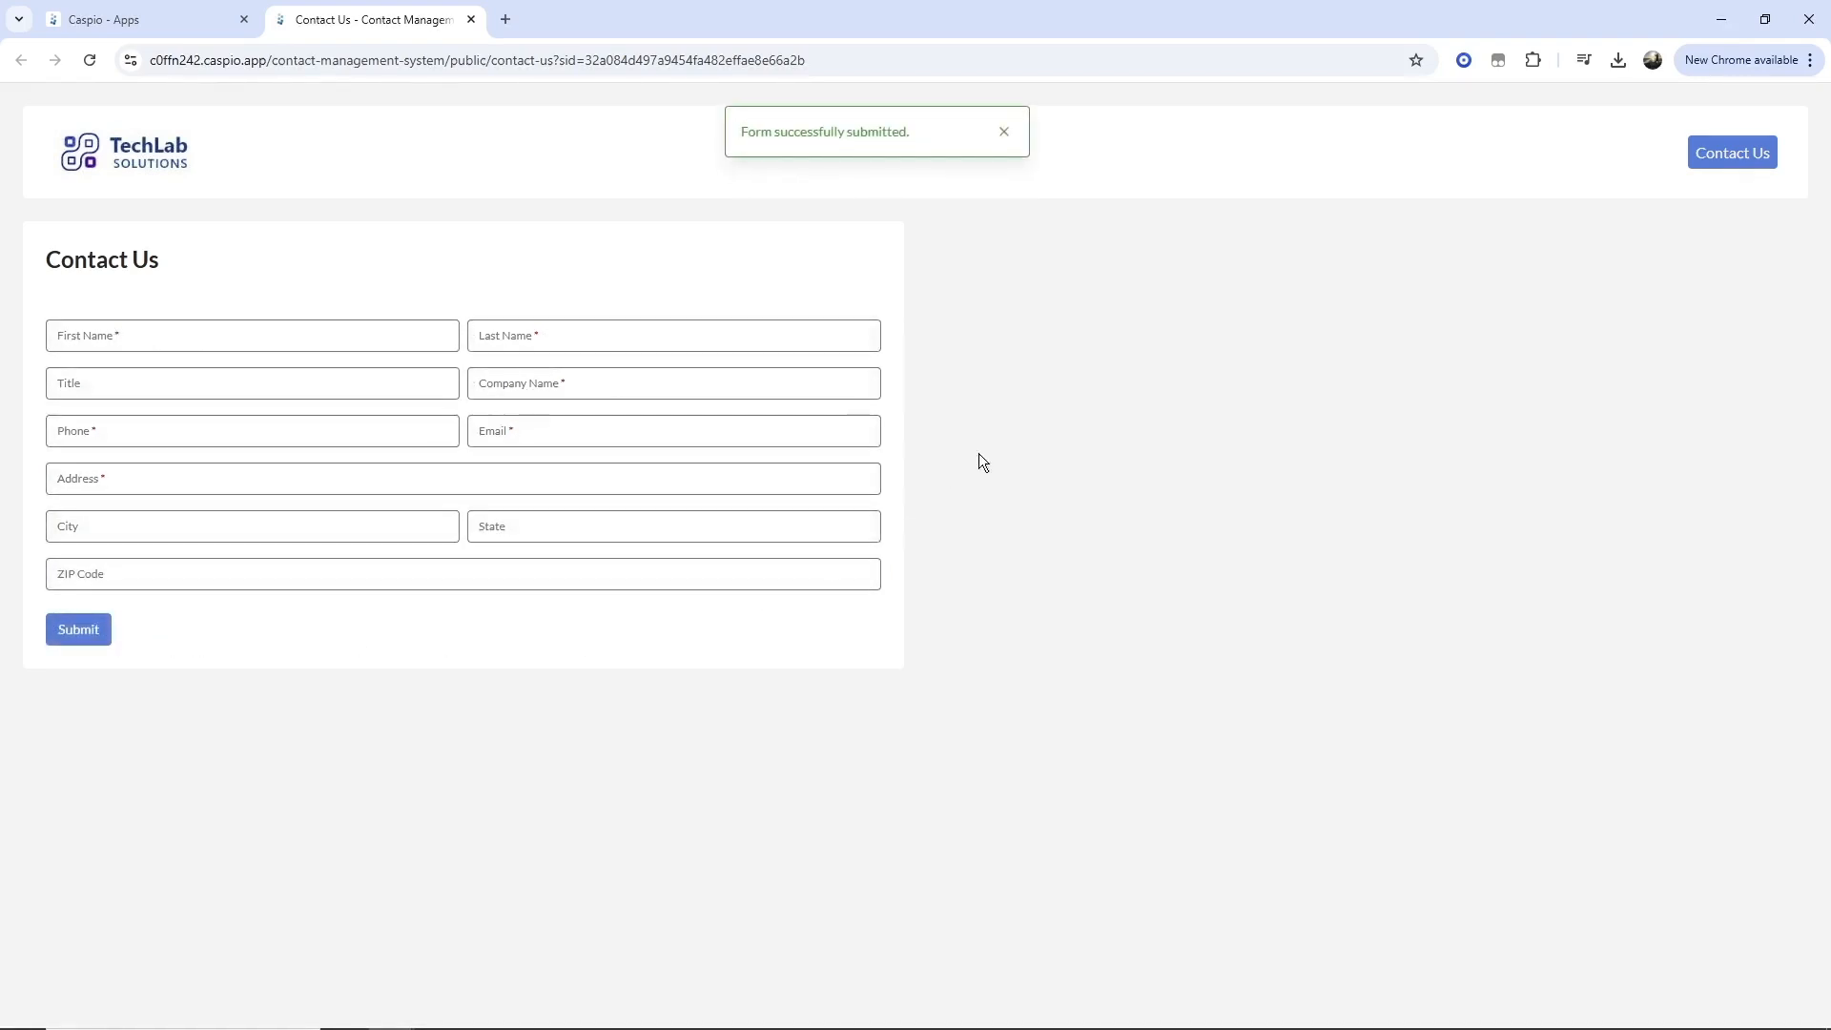
Return to the Caspio tab and open the cms_demo_contacts table datasheet.
left_click(1005, 134)
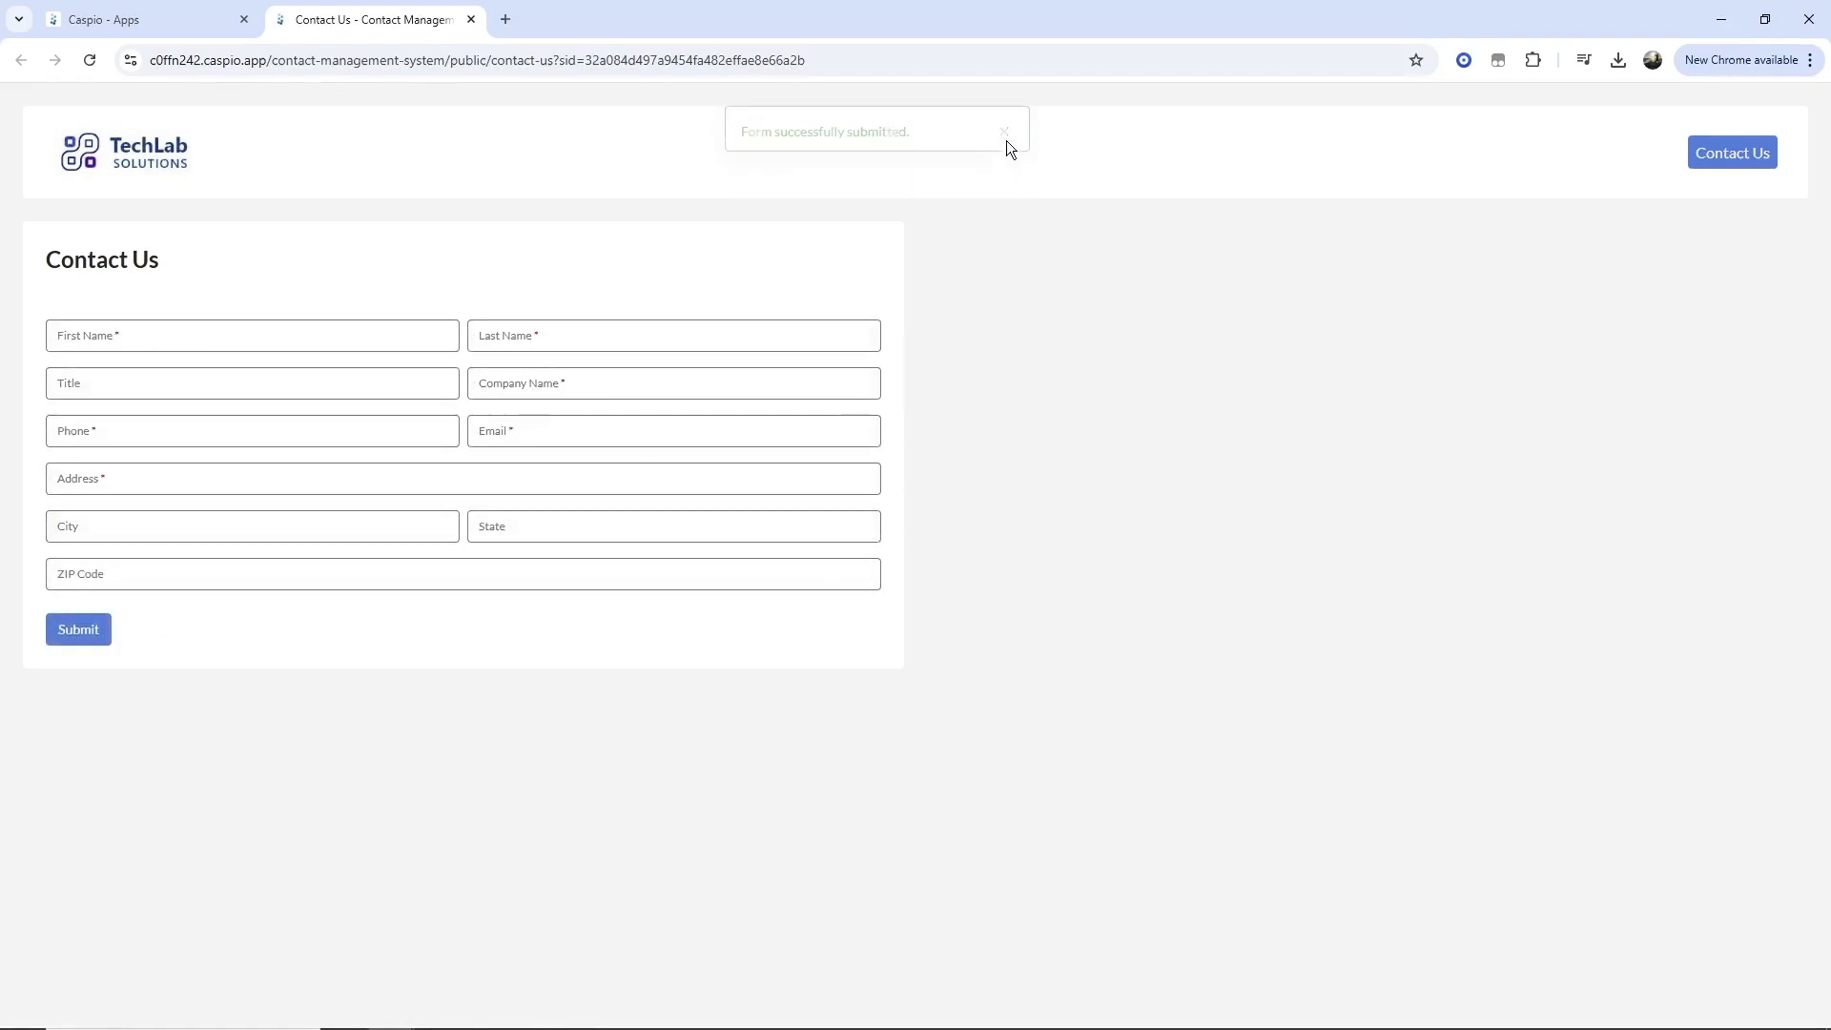
left_click(103, 21)
left_click(71, 350)
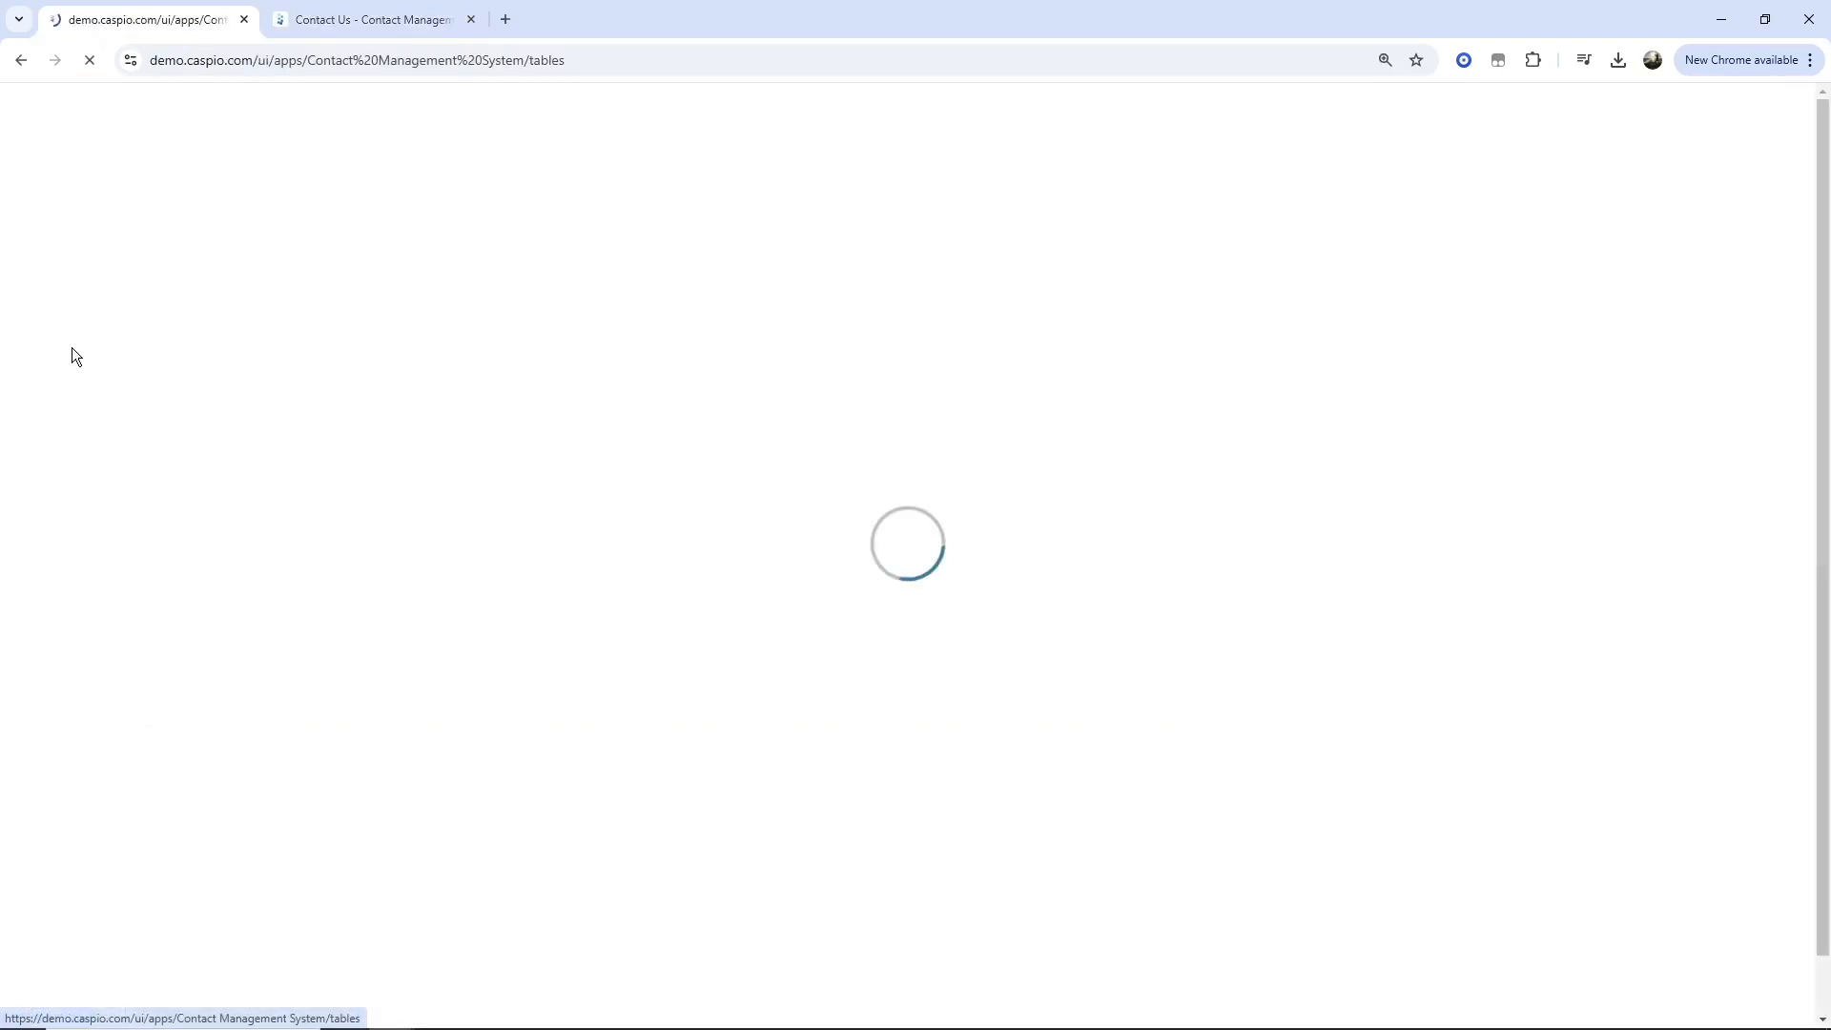
left_click(278, 326)
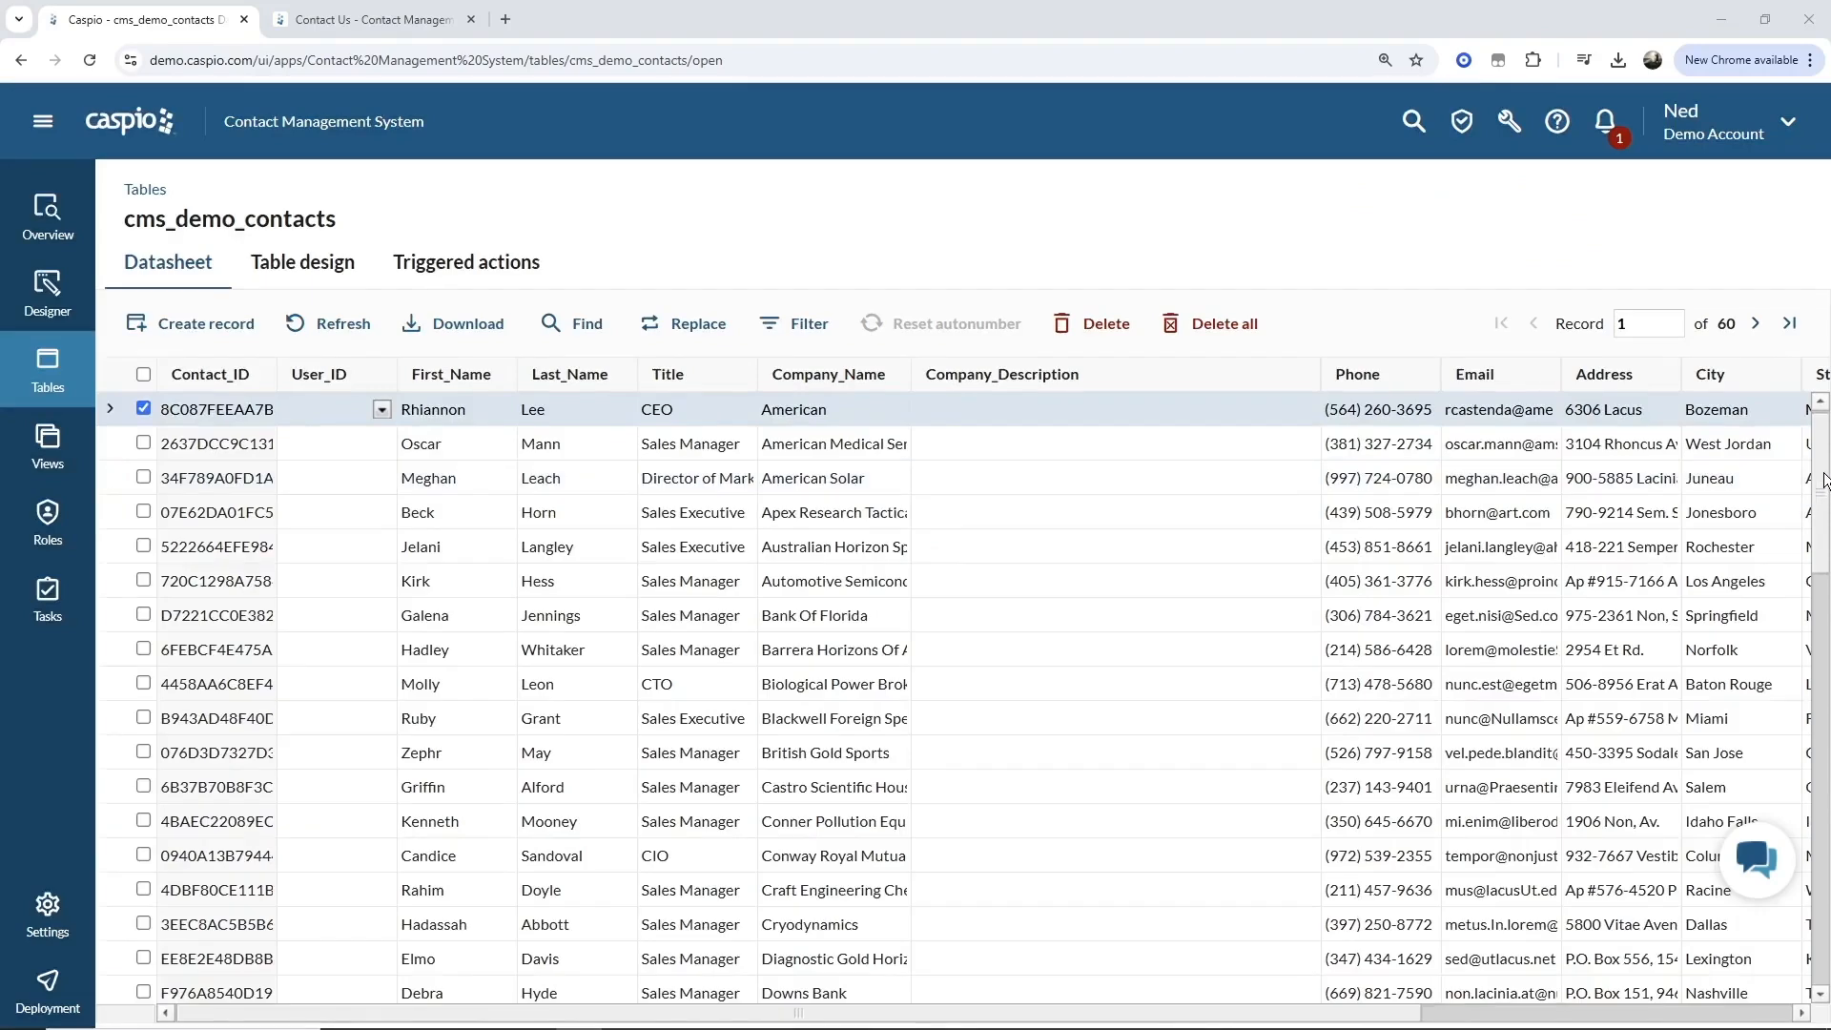
Scroll to the newly submitted contact and read its generated Company_Description.
left_click_drag(1825, 480, 1825, 906)
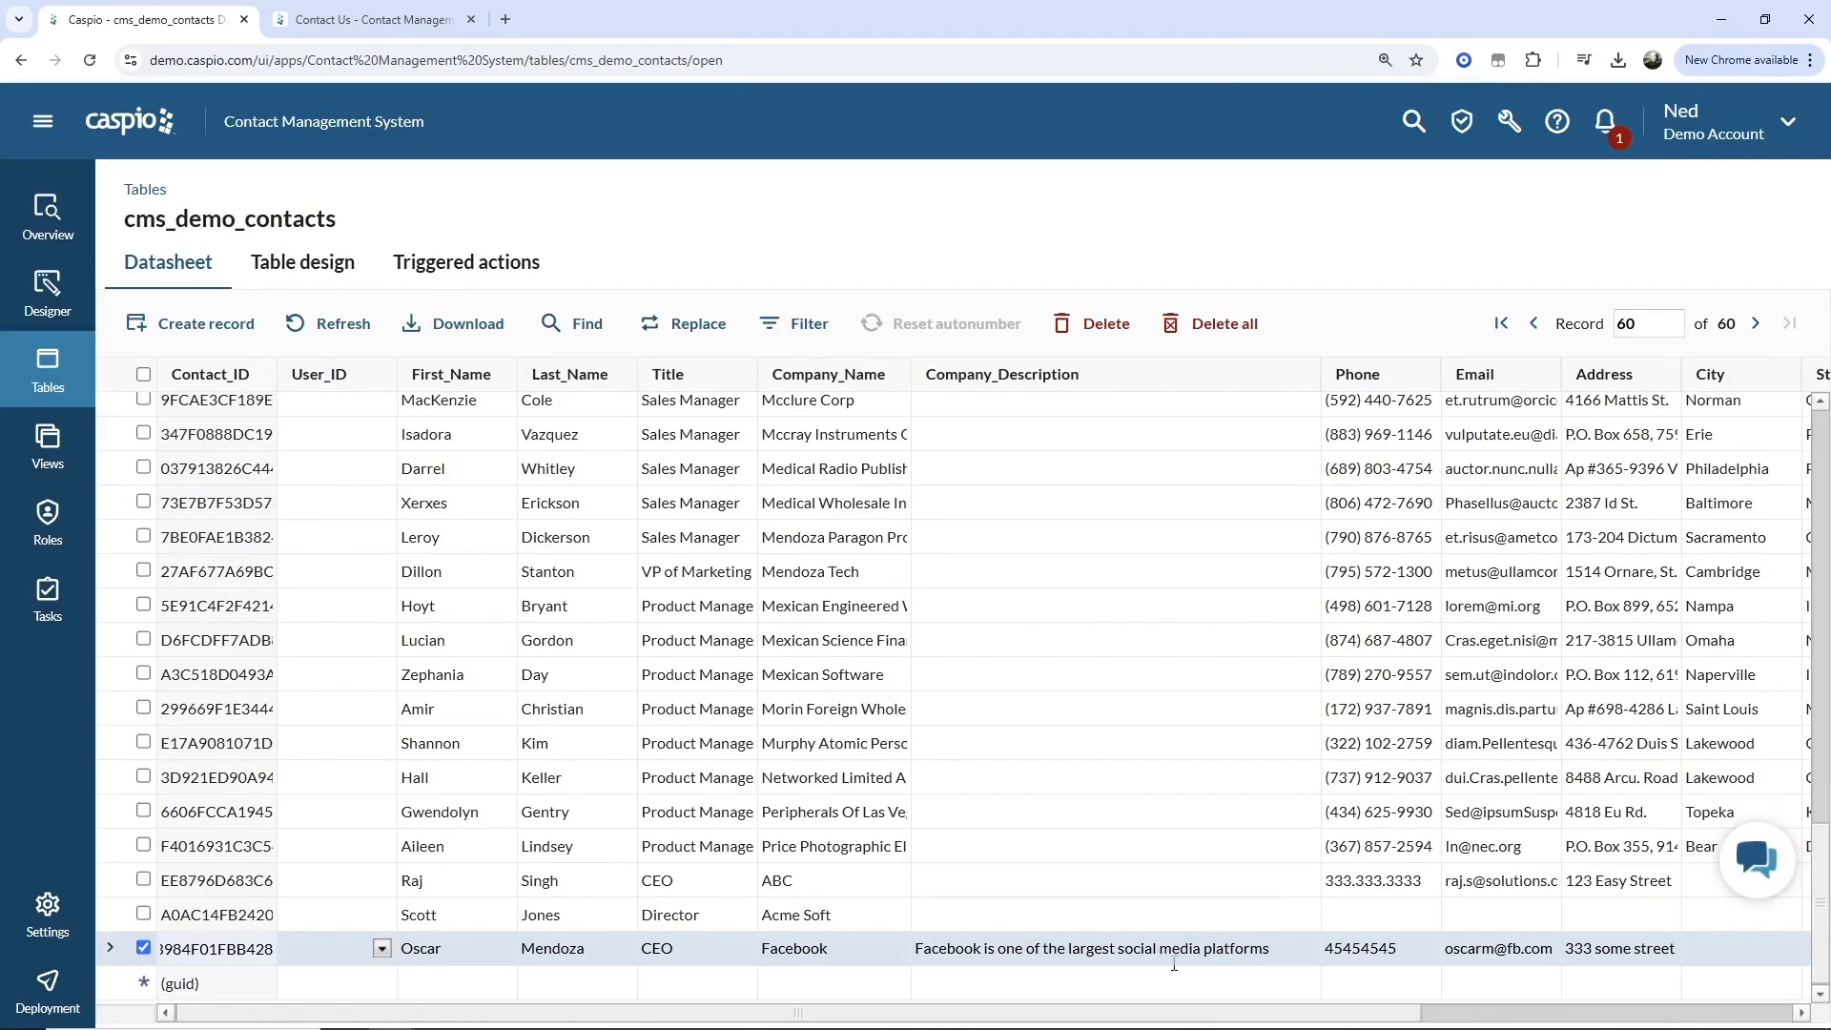
left_click(1316, 948)
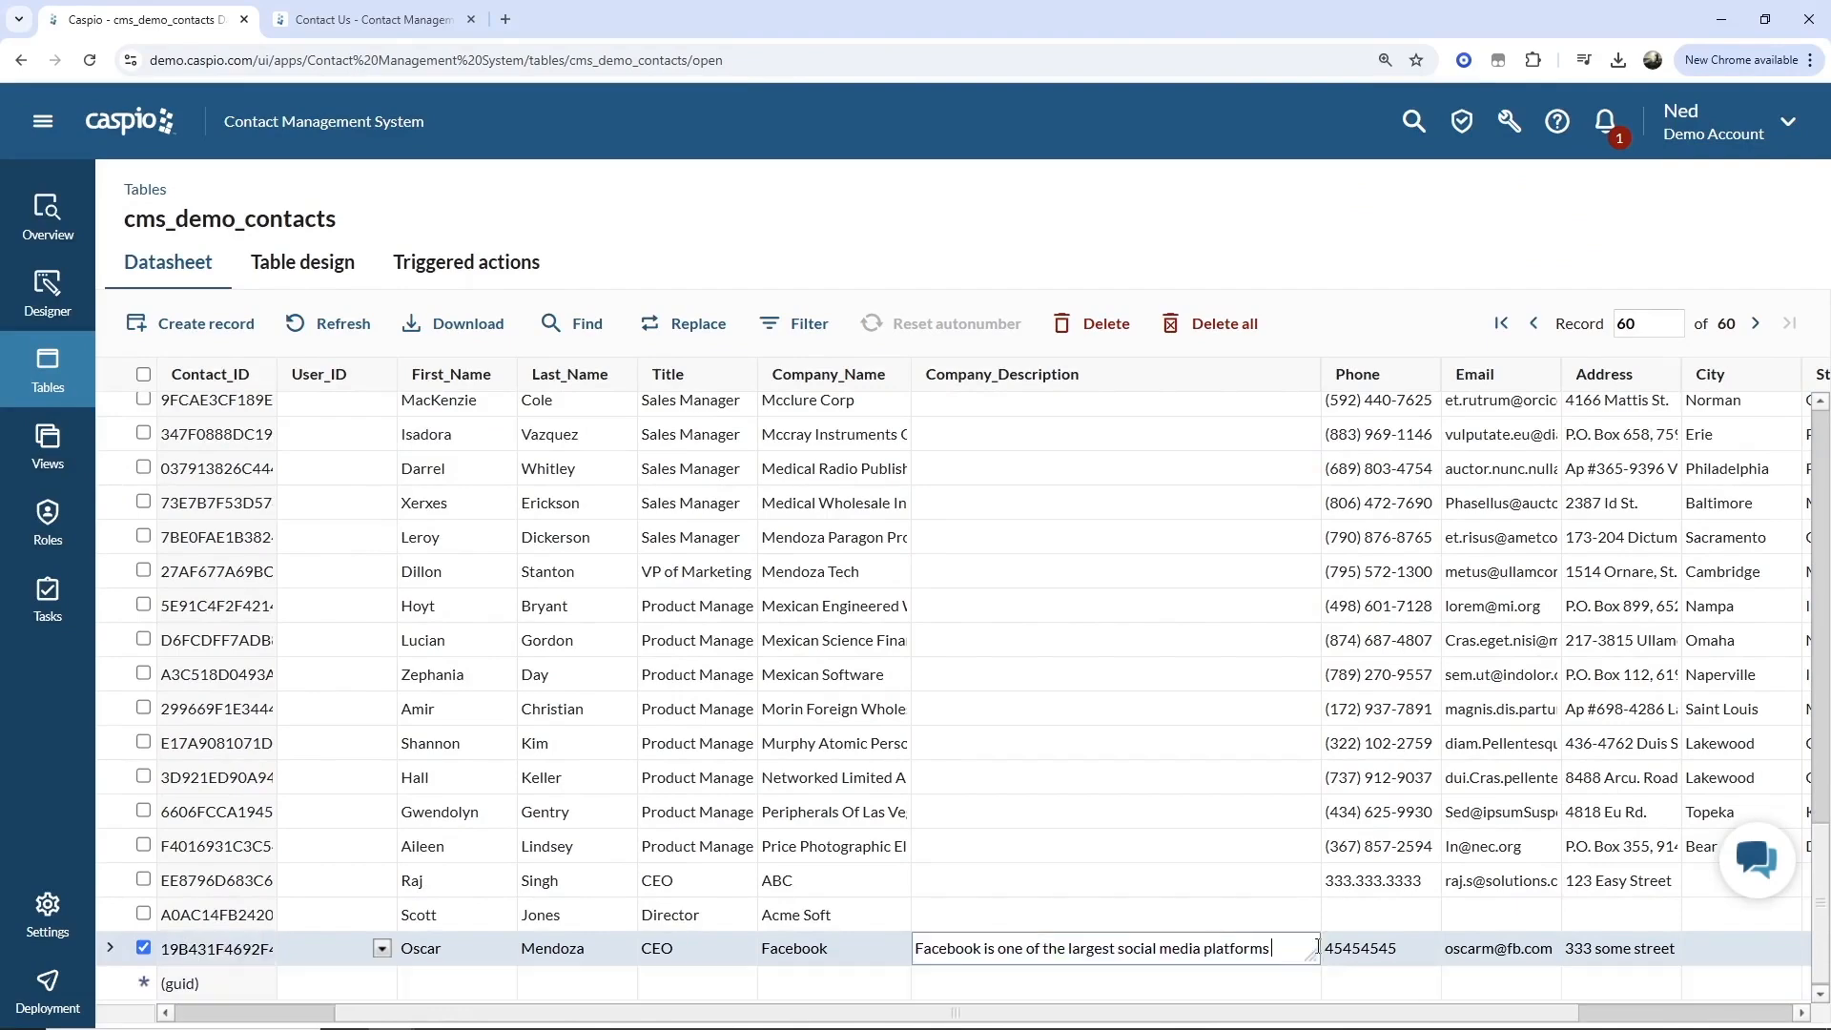
left_click_drag(1399, 996, 1790, 998)
left_click(1790, 997)
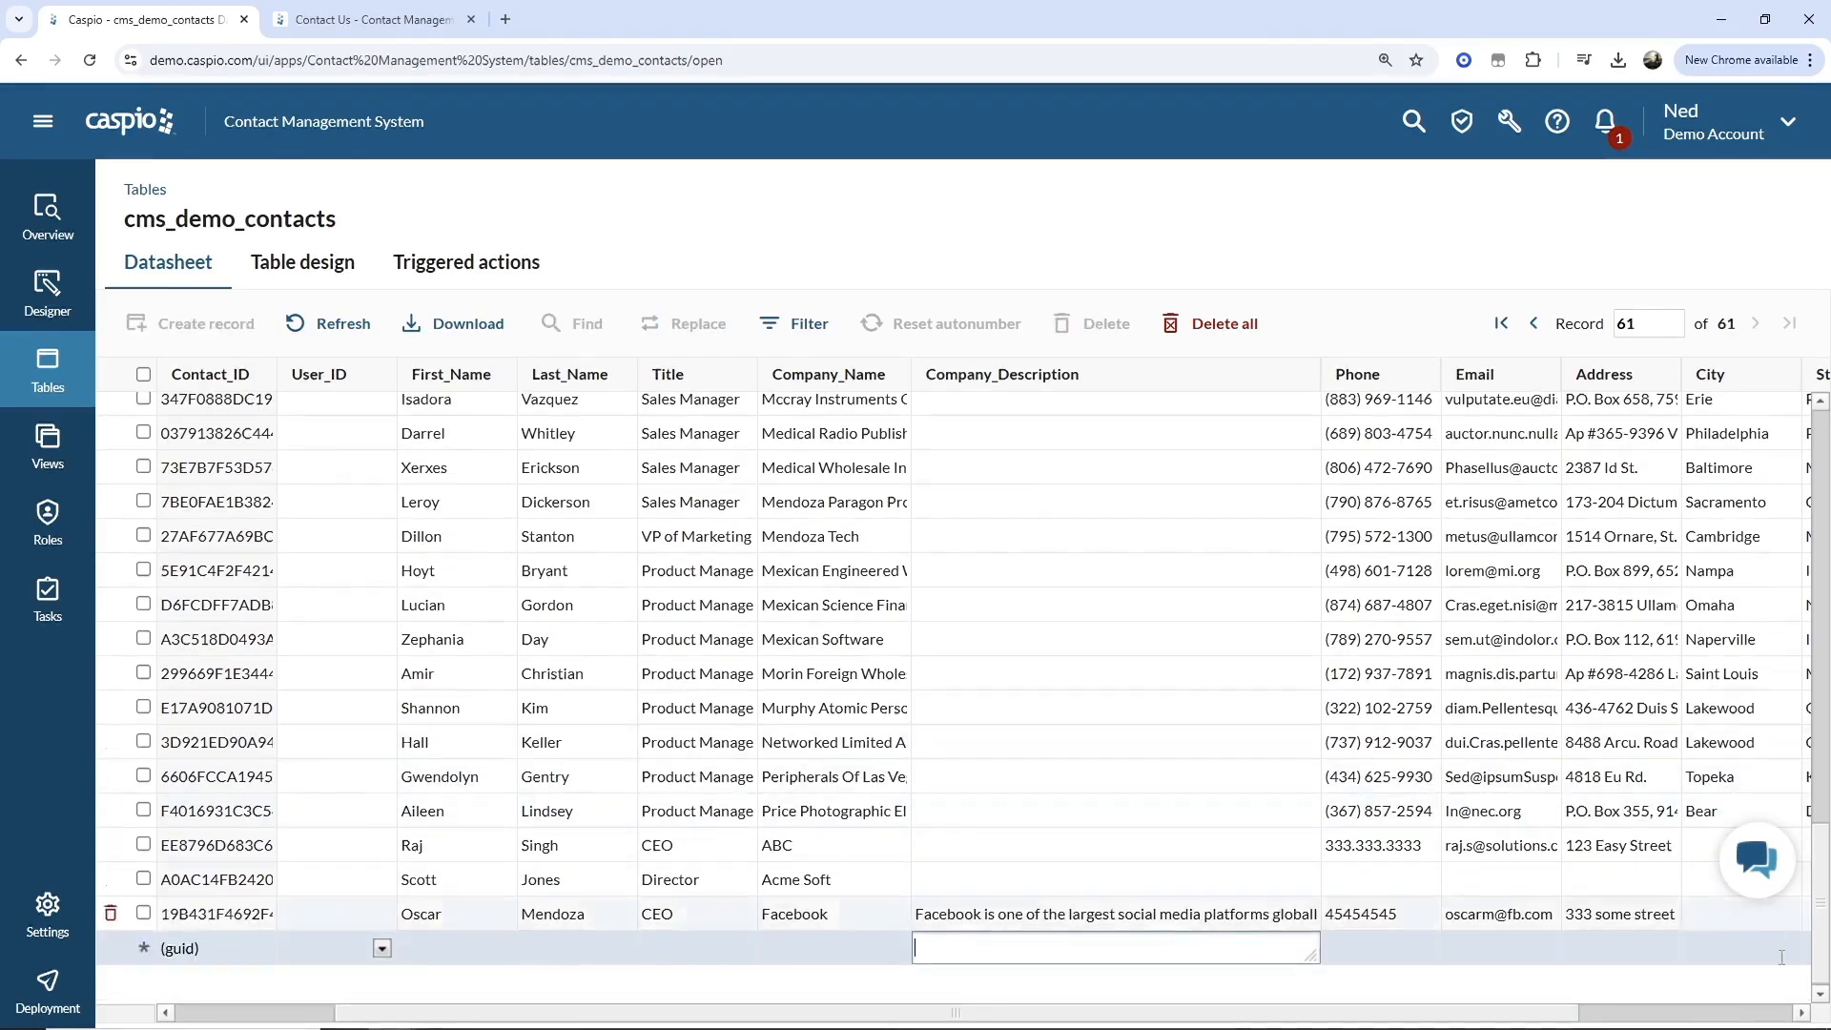
left_click(1282, 913)
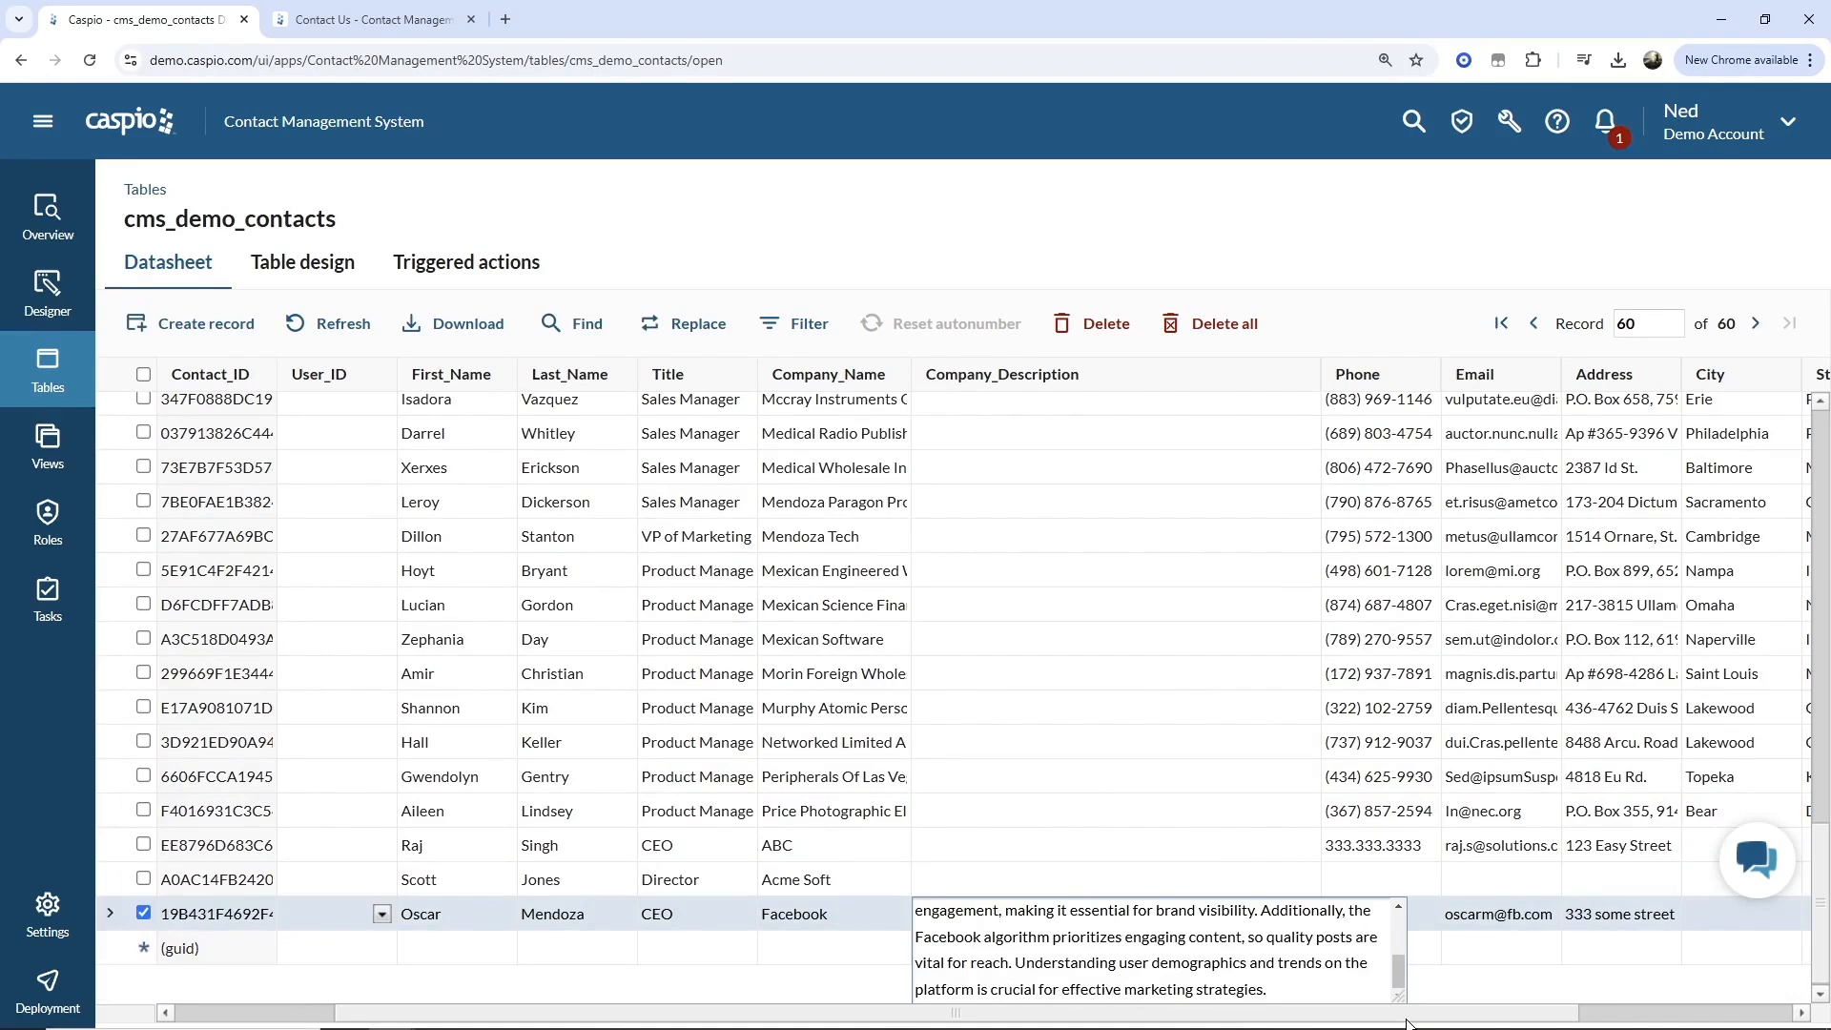
scroll(1335, 953, "up", 1)
scroll(1335, 954, "up", 2)
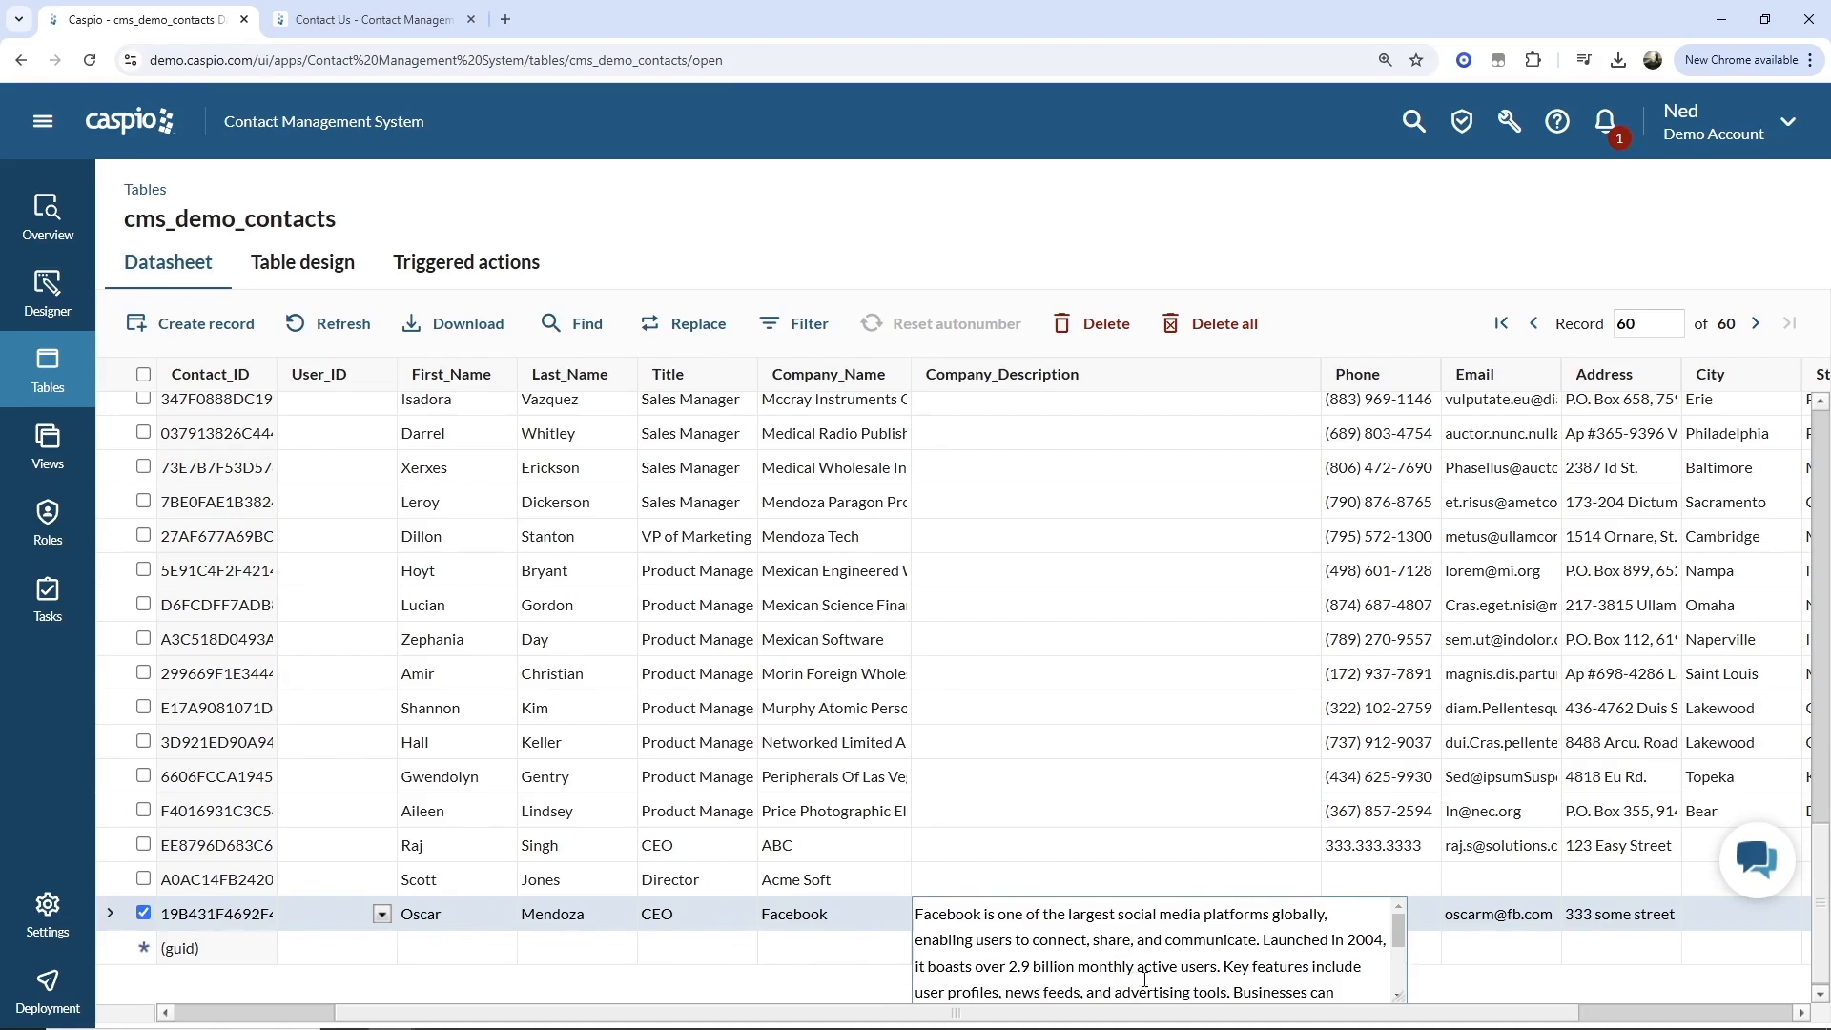
scroll(1228, 953, "down", 1)
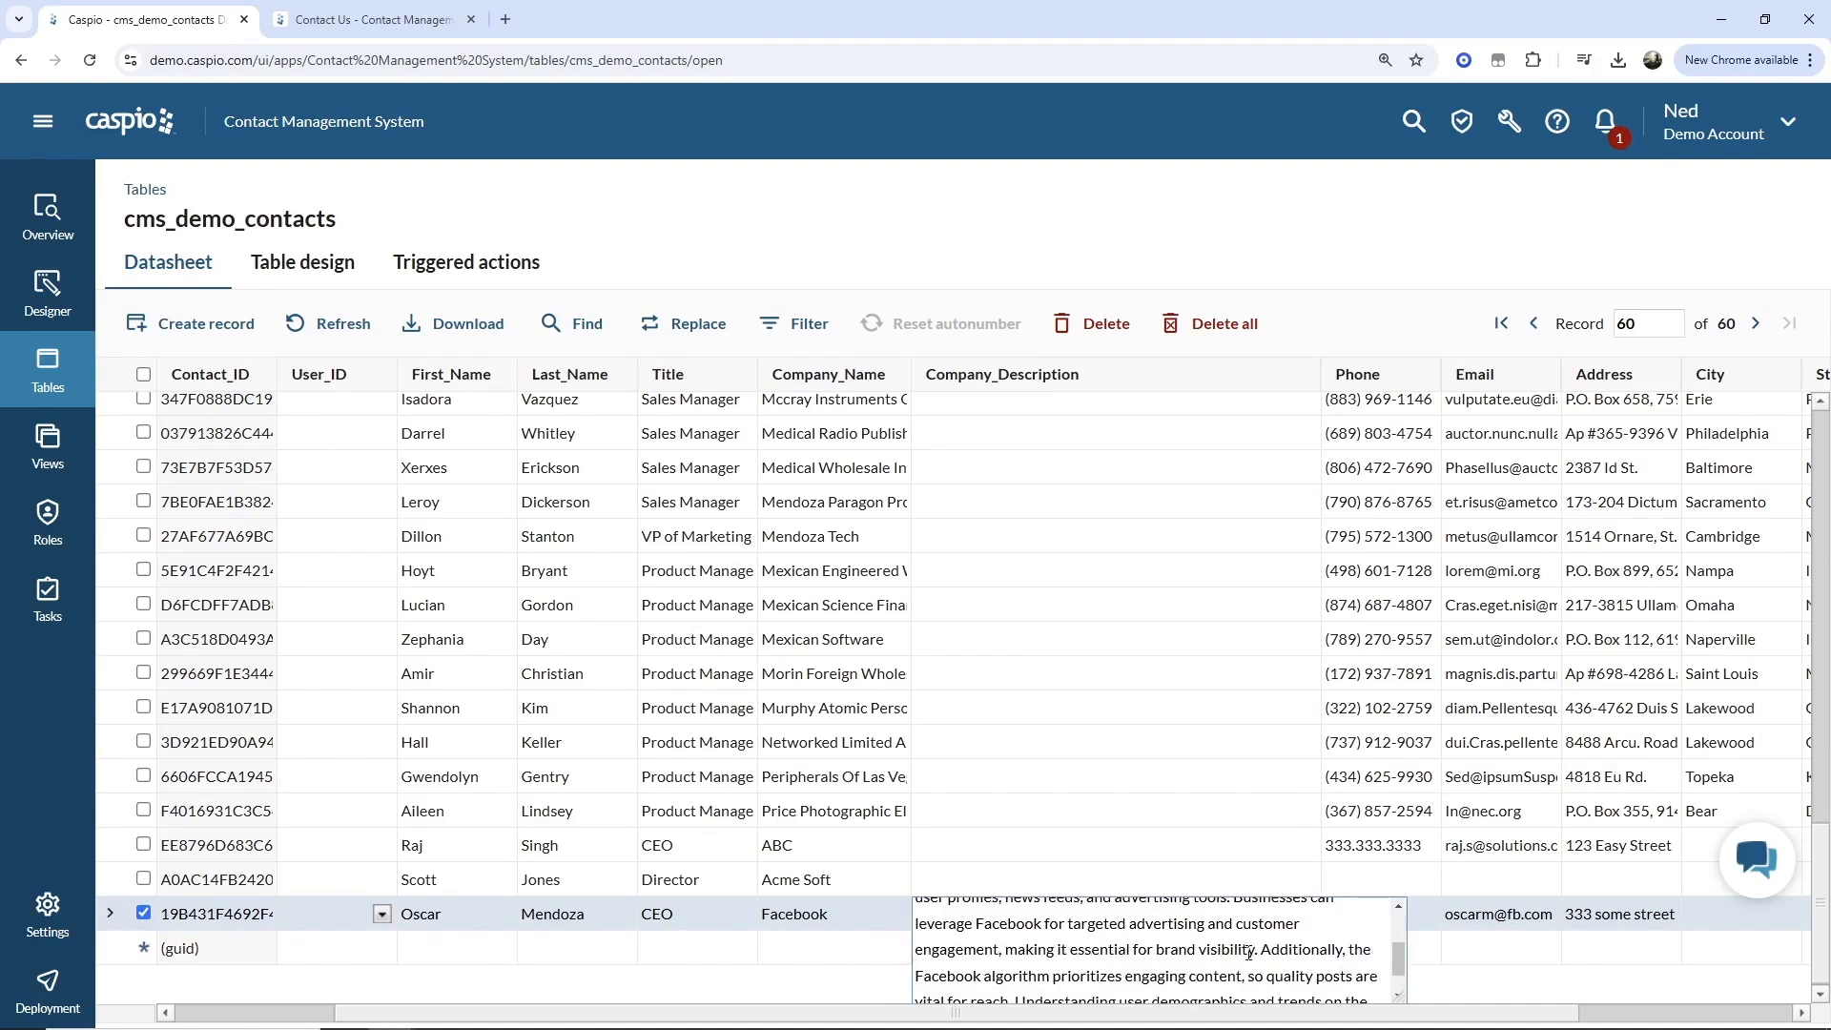
scroll(1249, 952, "up", 3)
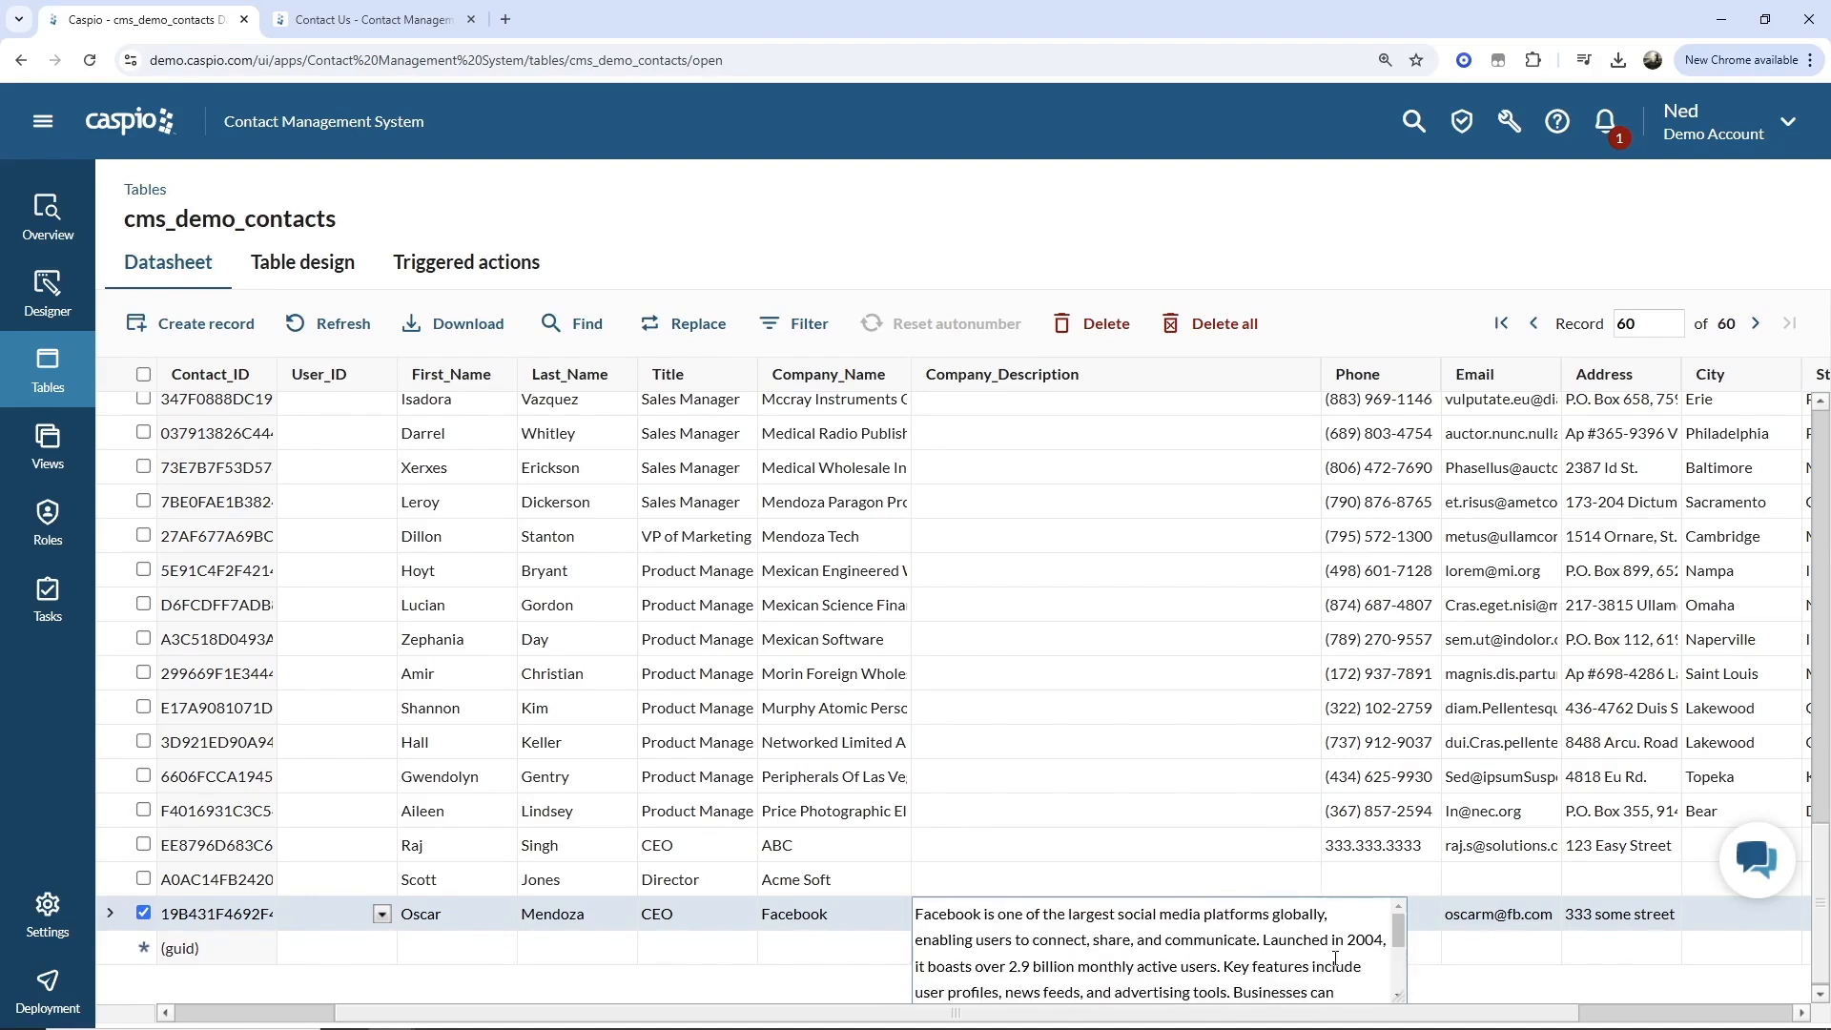